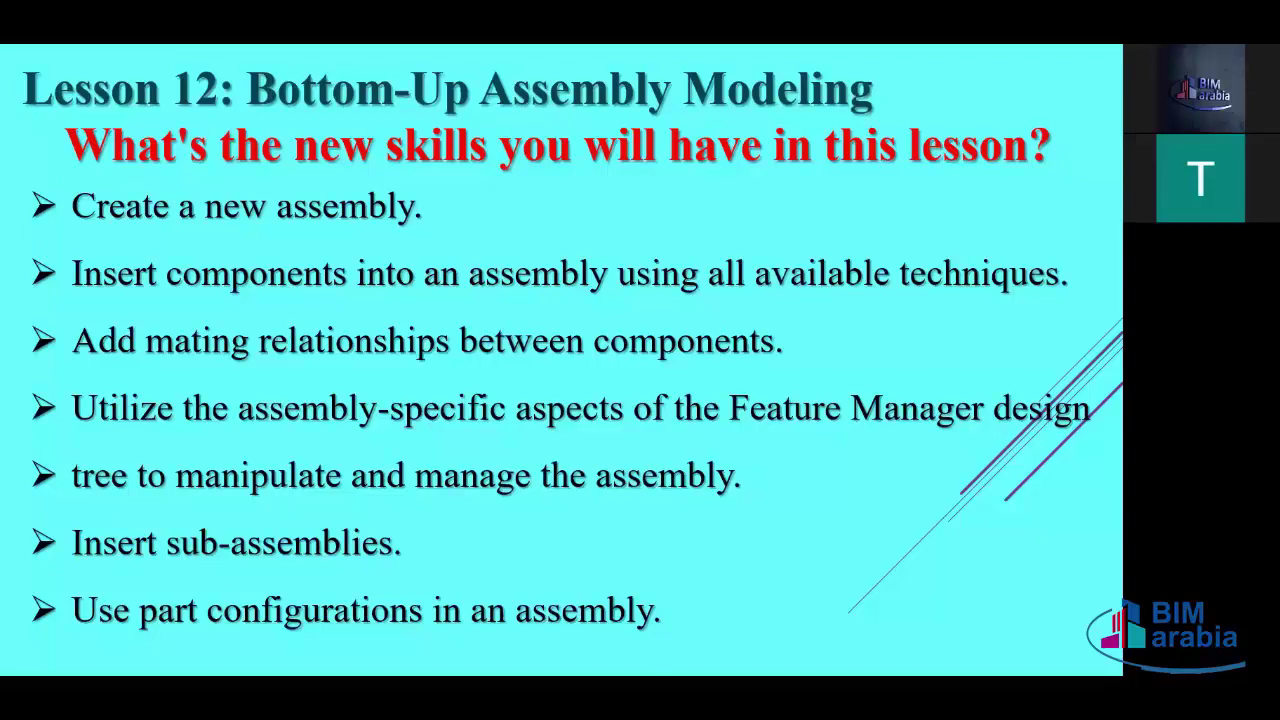
# Step: Advance to 'The Assembly' slide, then switch over to SOLIDWORKS 2020
pyautogui.click(858, 407)
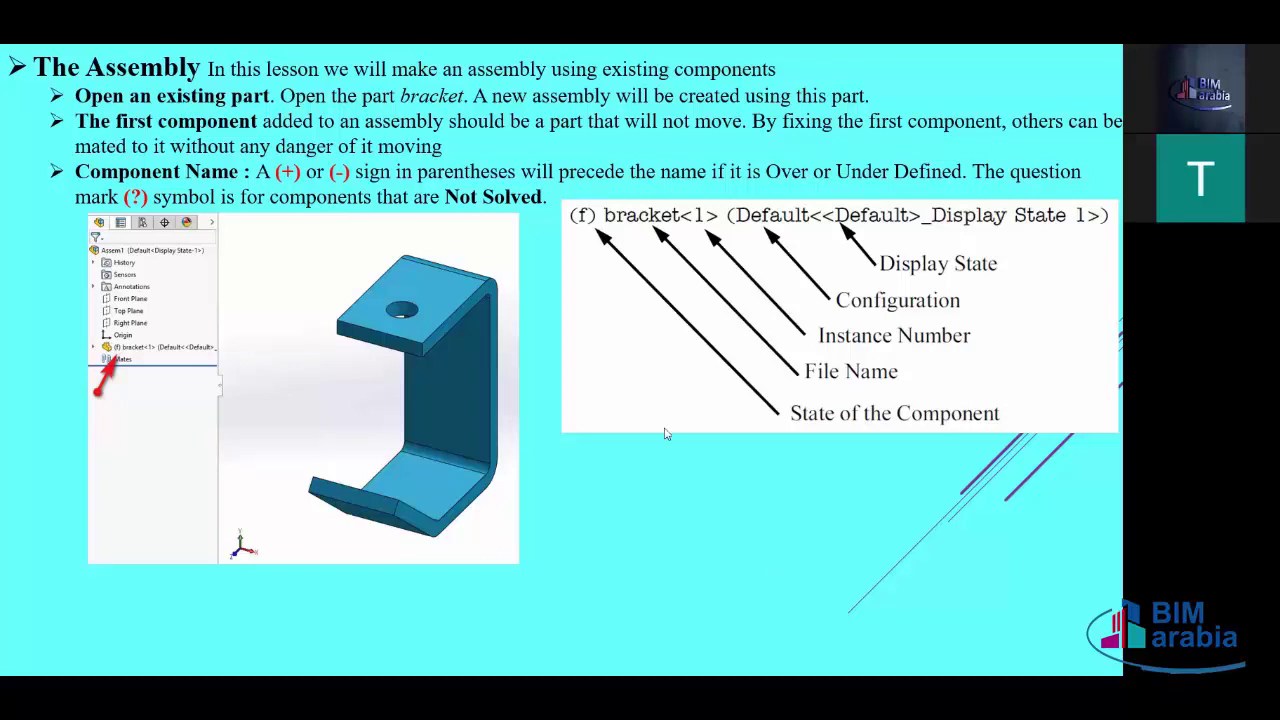
pyautogui.hotkey('alt', 'Tab')
pyautogui.hotkey('alt', 'Tab')
pyautogui.hotkey('alt', 'Tab')
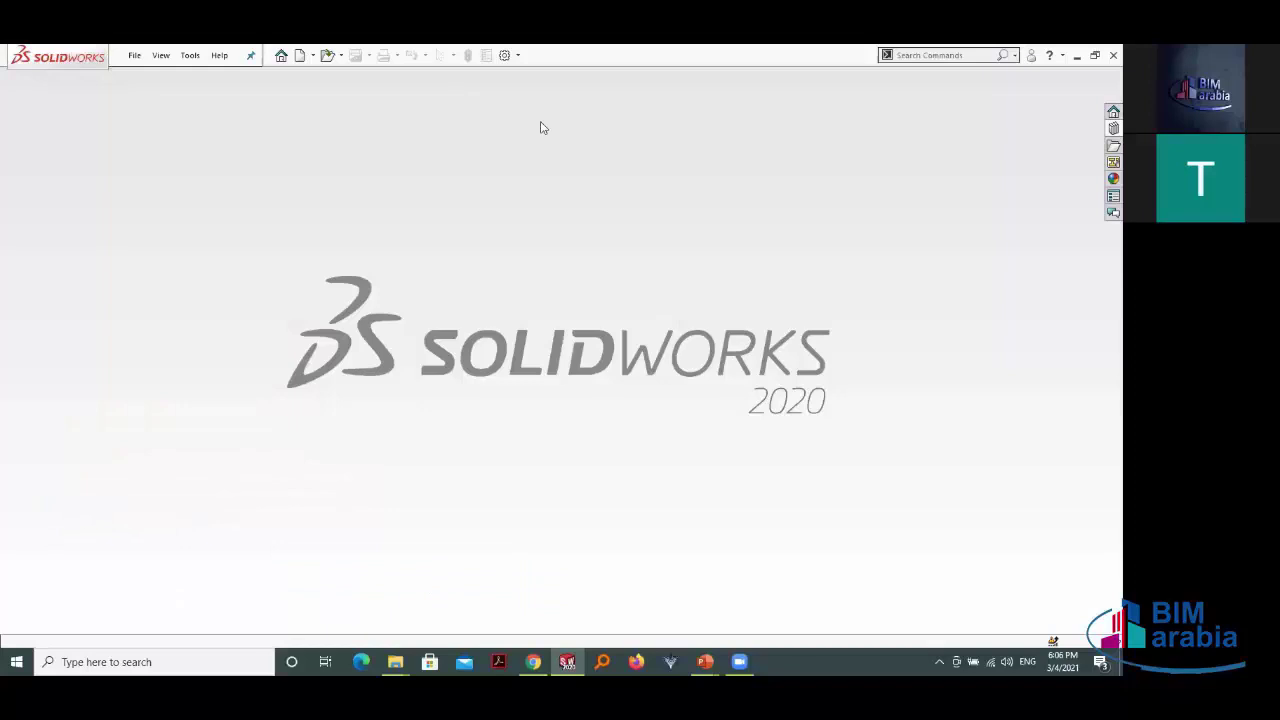
# Step: Create the empty assembly Assem1 from the Welcome window, then Browse for its first part
pyautogui.click(280, 56)
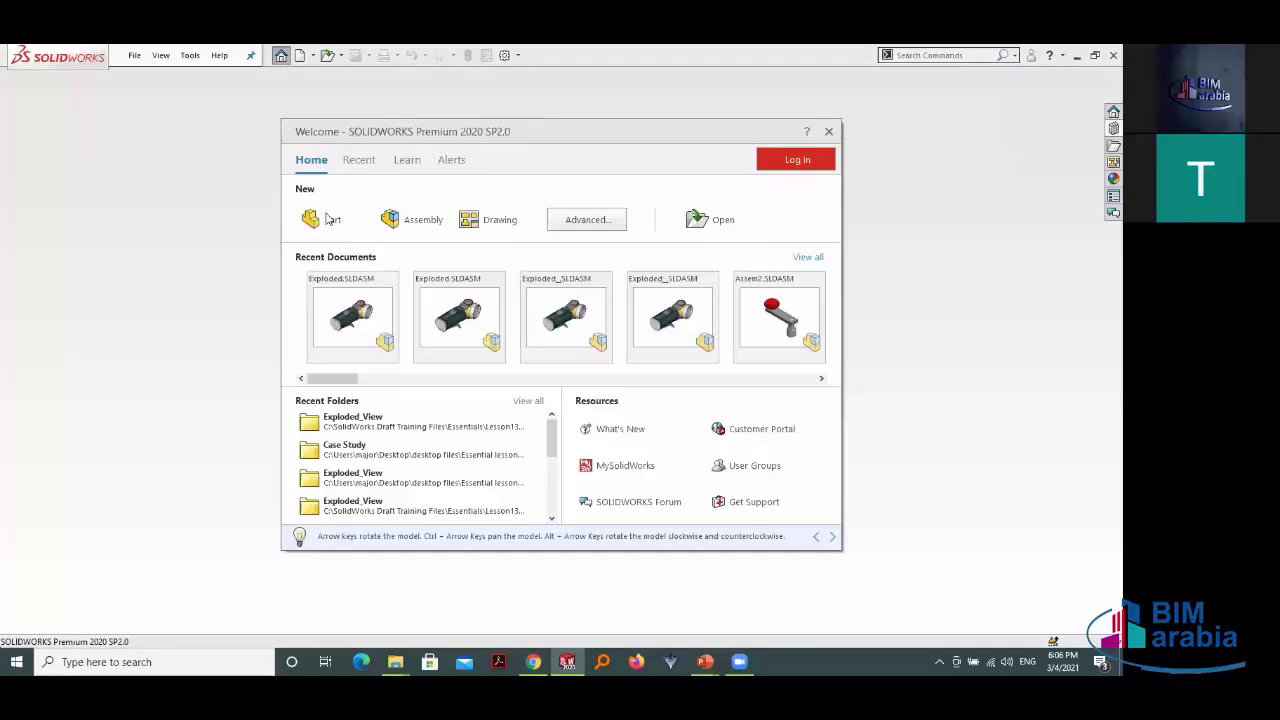
pyautogui.moveTo(490, 220)
pyautogui.click(414, 224)
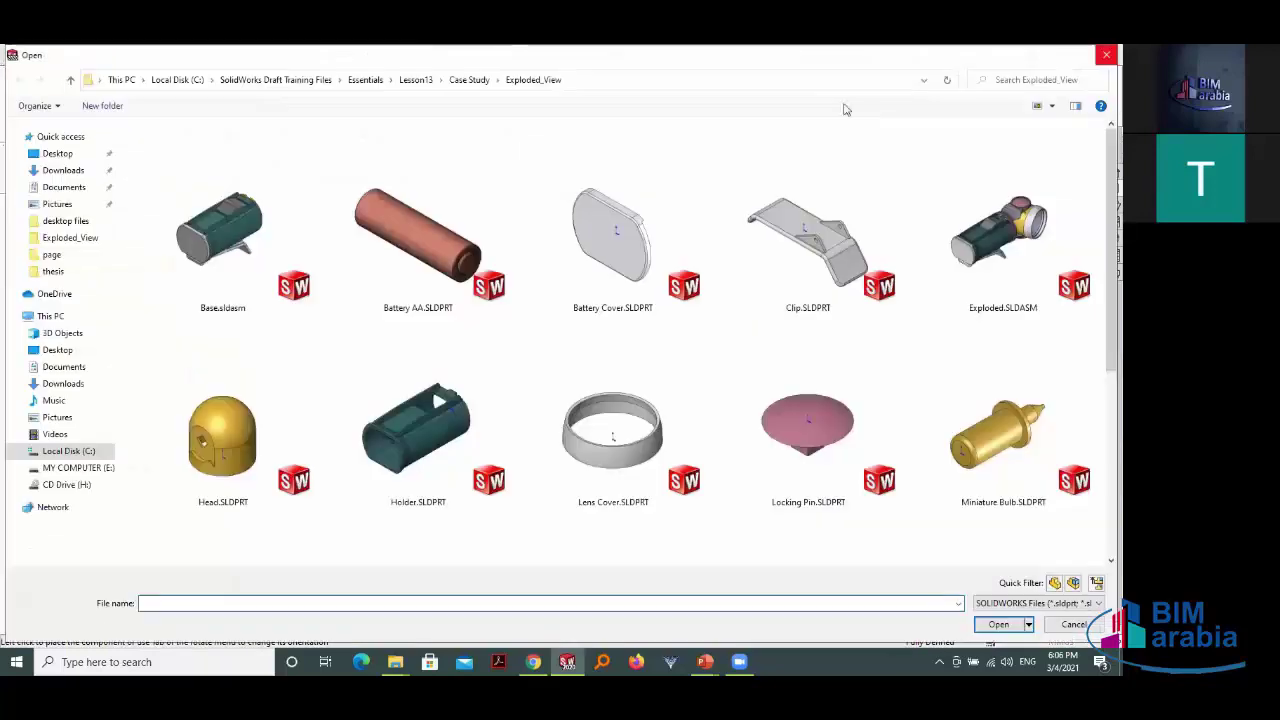
pyautogui.press('Escape')
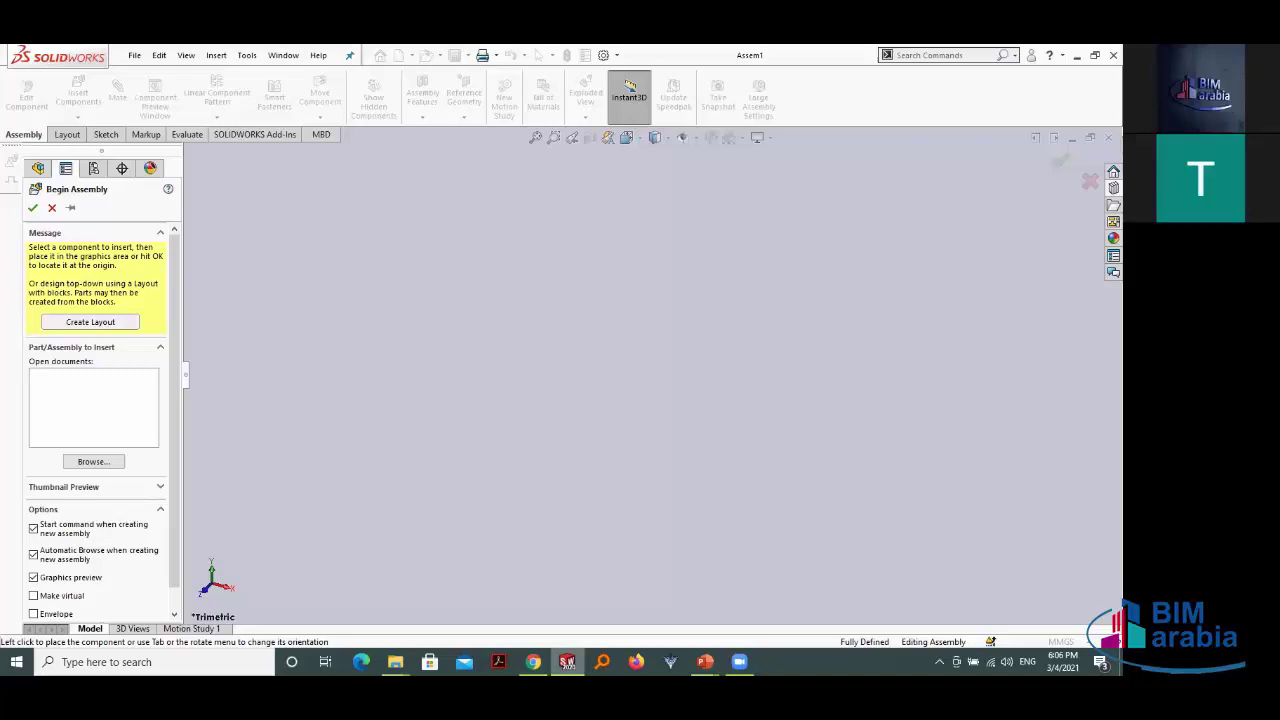
pyautogui.hotkey('alt', 'Tab')
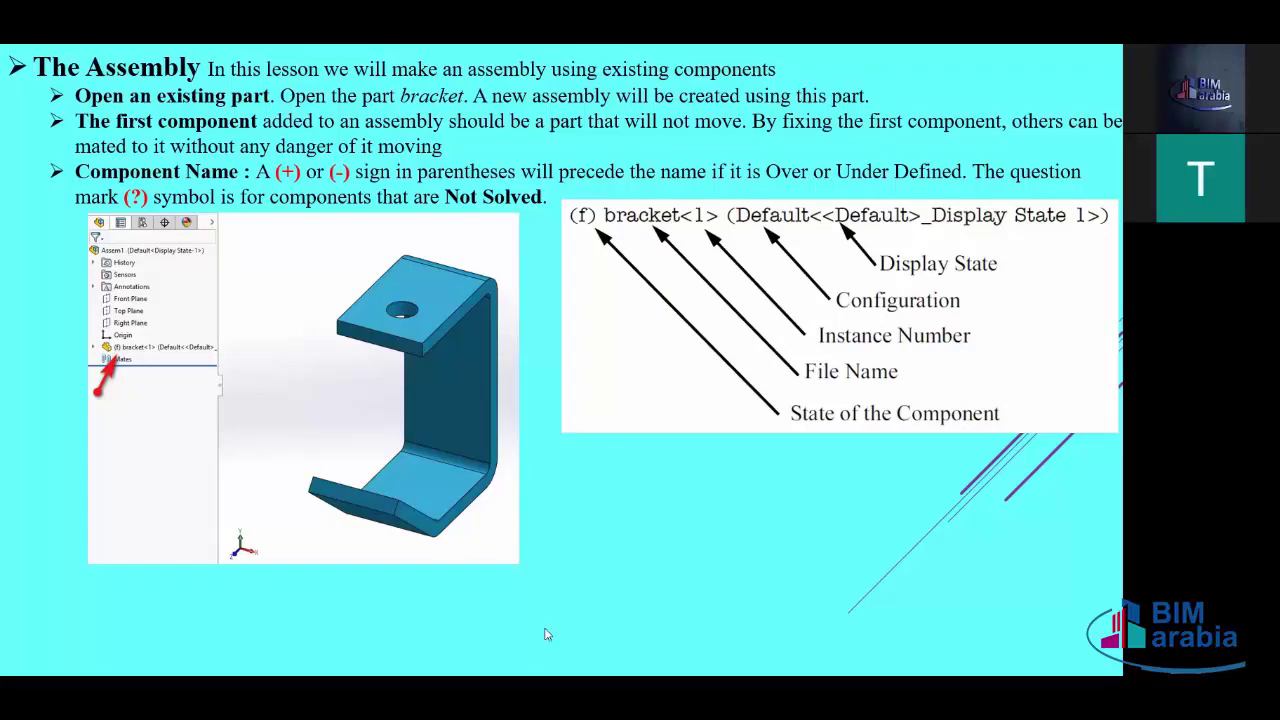
pyautogui.hotkey('alt', 'Tab')
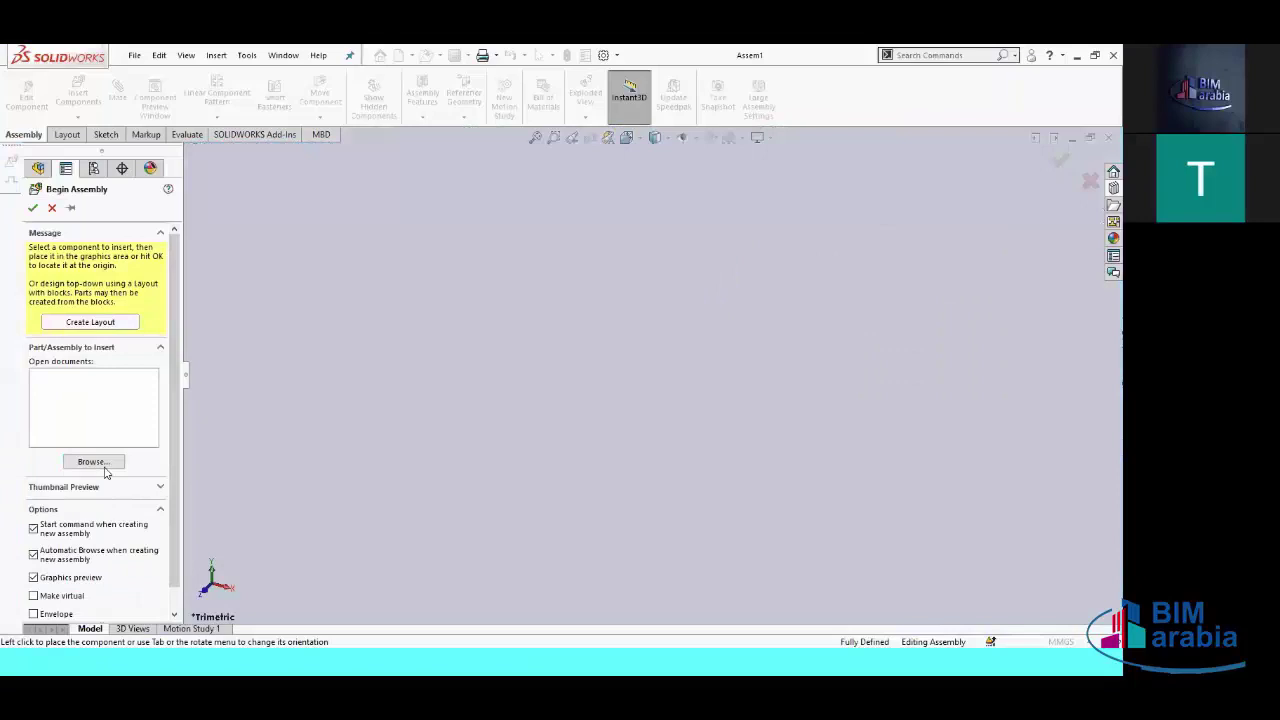
pyautogui.click(104, 466)
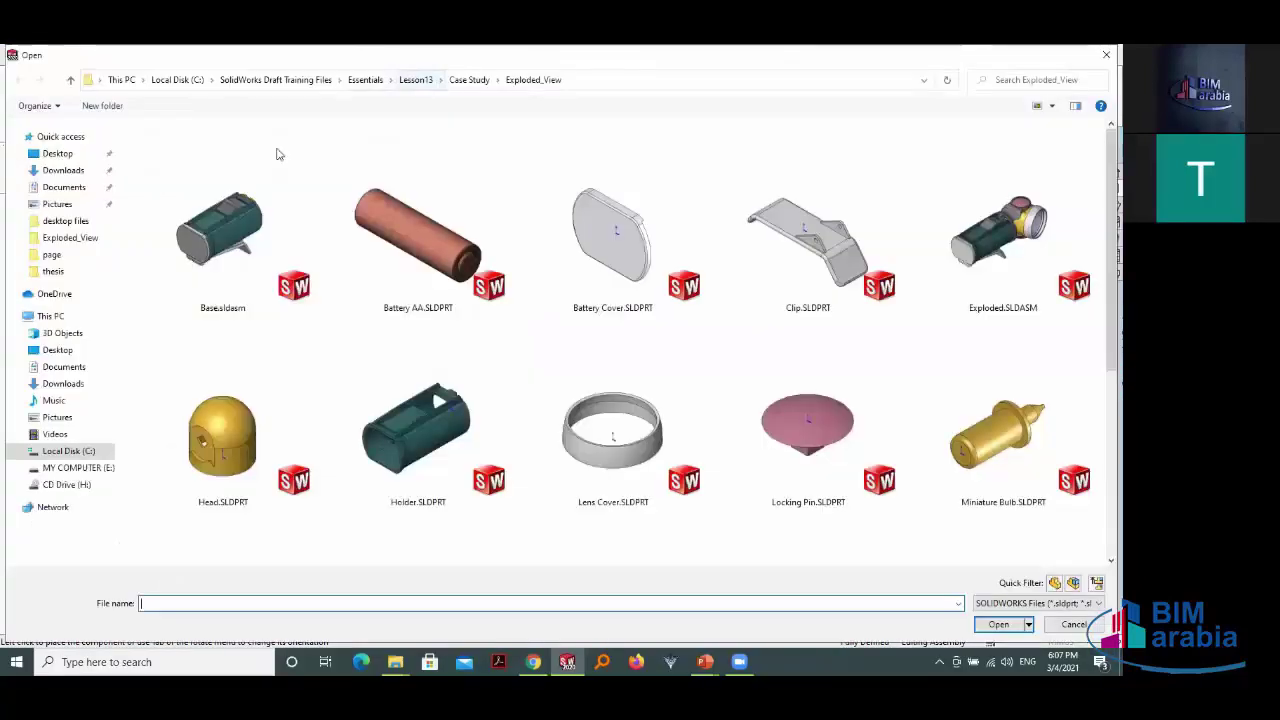
# Step: Navigate to Essentials > Lesson12 > Case Study and show files as extra large icons
pyautogui.click(365, 79)
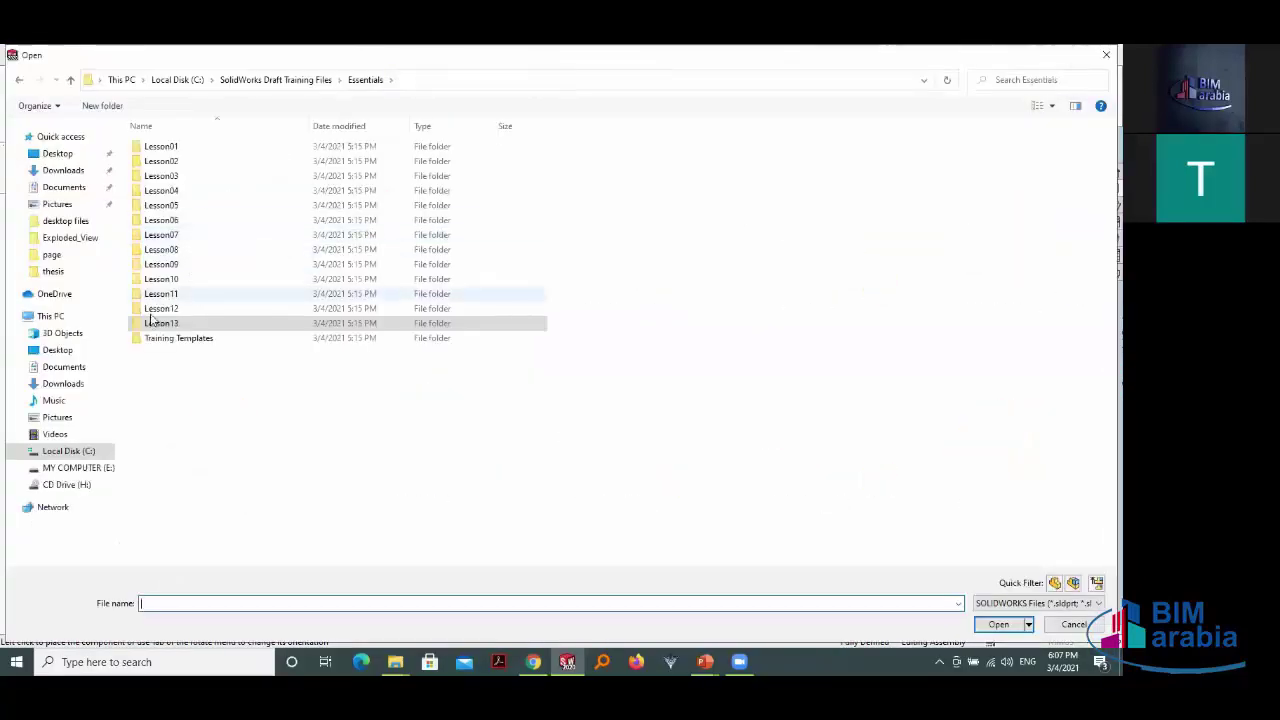
pyautogui.doubleClick(150, 320)
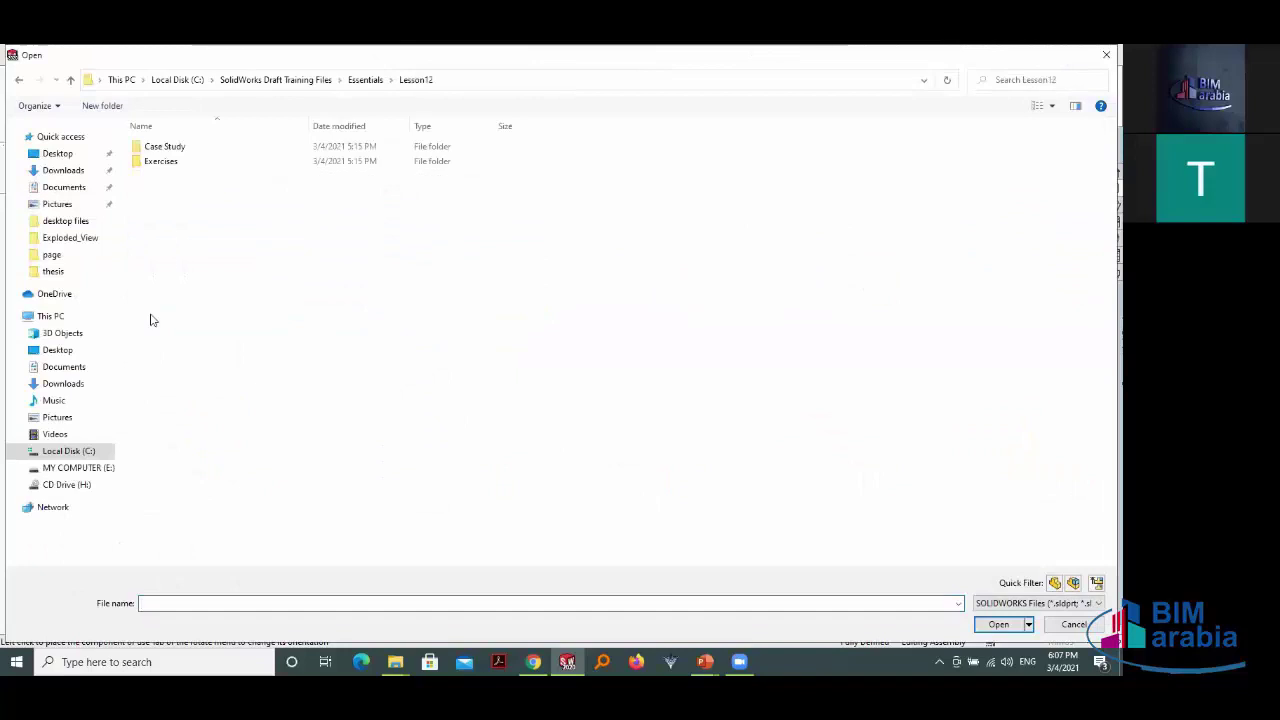
pyautogui.click(178, 150)
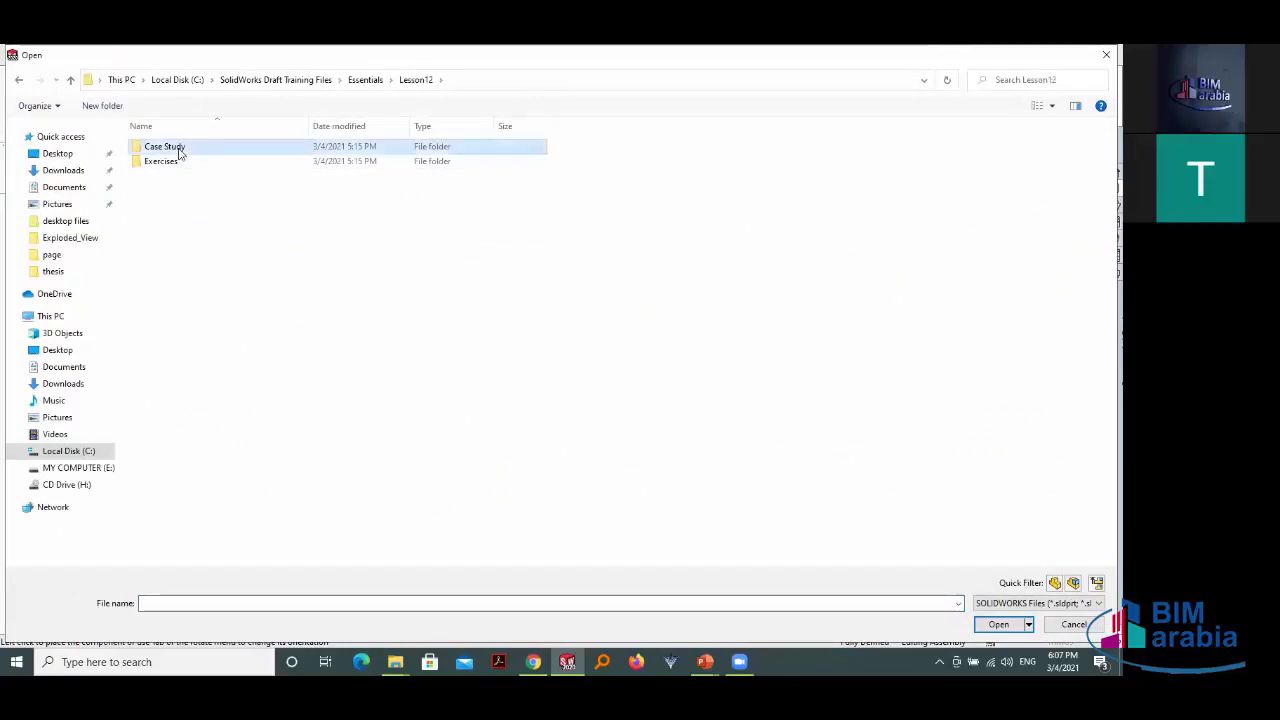
pyautogui.doubleClick(178, 150)
pyautogui.click(1036, 105)
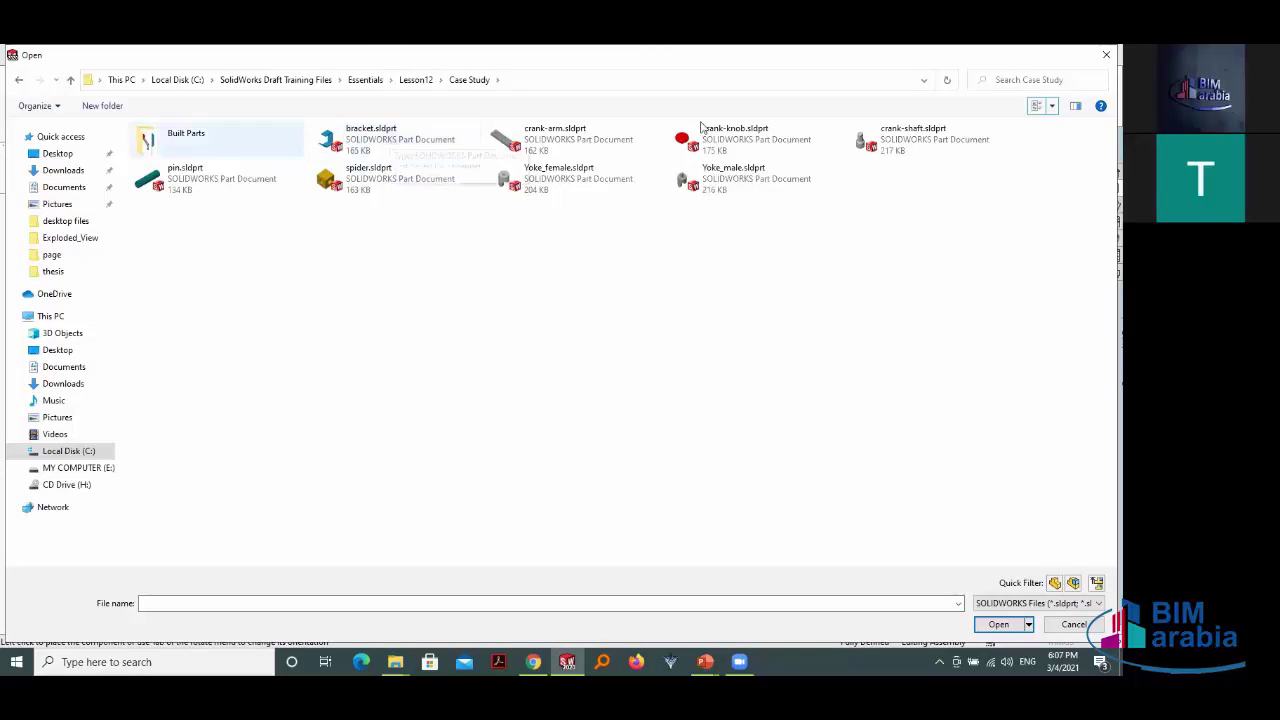
pyautogui.click(1050, 106)
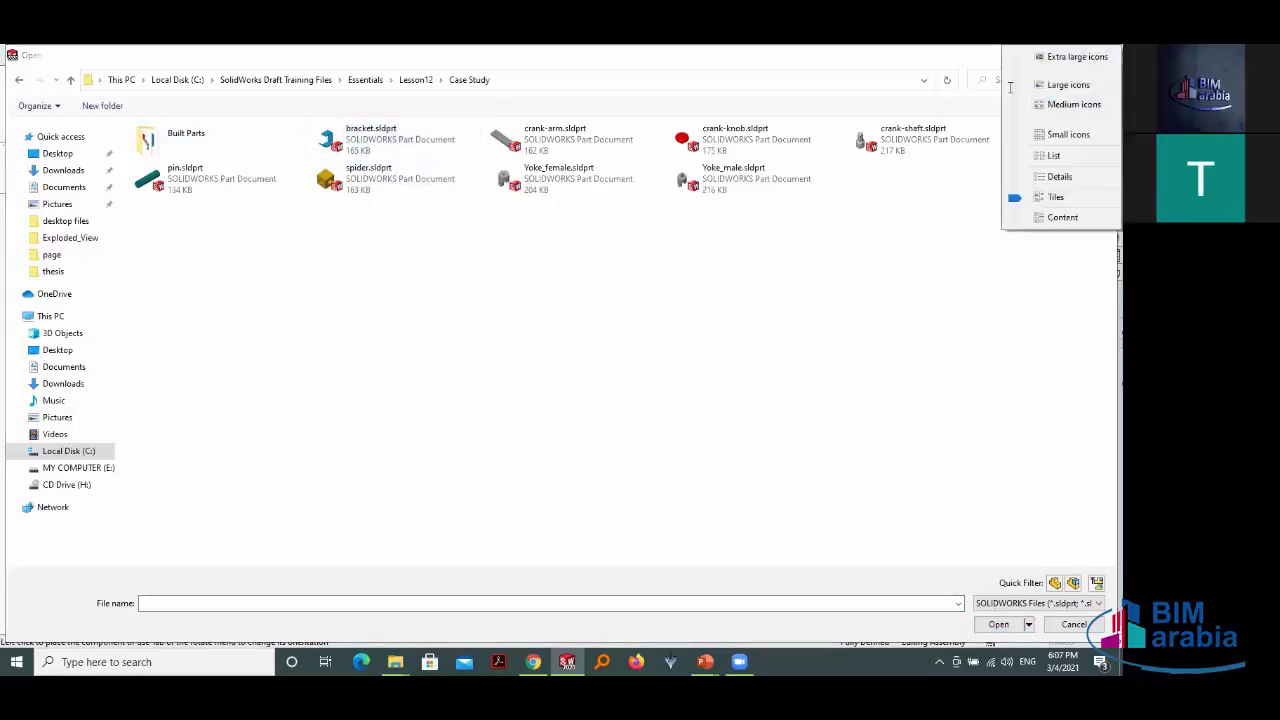
pyautogui.click(1045, 58)
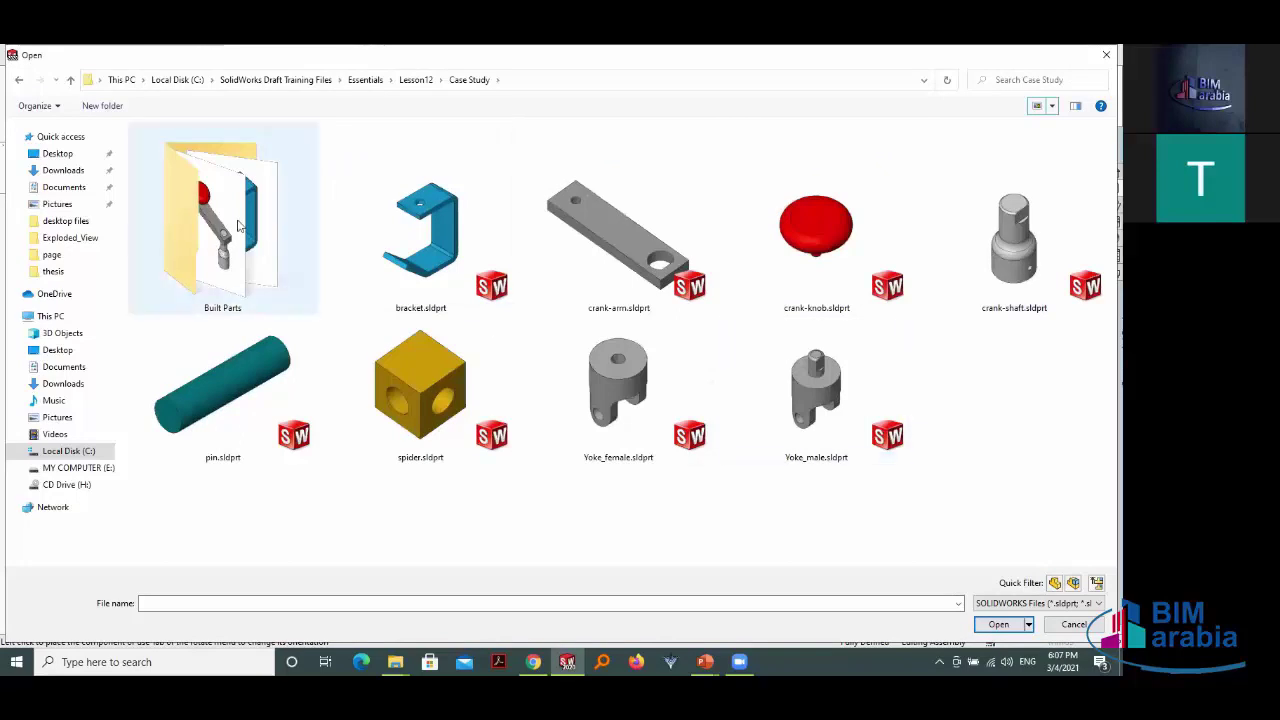
# Step: Open bracket_&.SLDPRT from the Built Parts folder, viewed as large icons
pyautogui.doubleClick(300, 238)
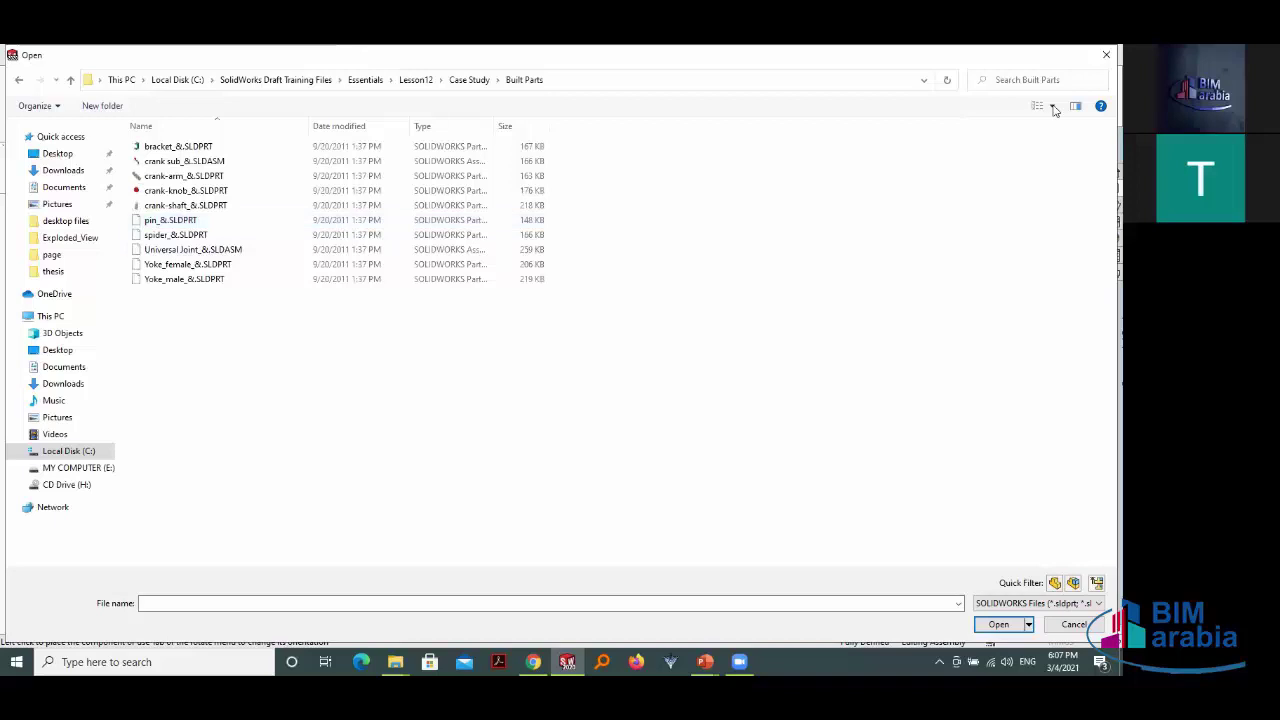
pyautogui.click(1051, 105)
pyautogui.click(1050, 76)
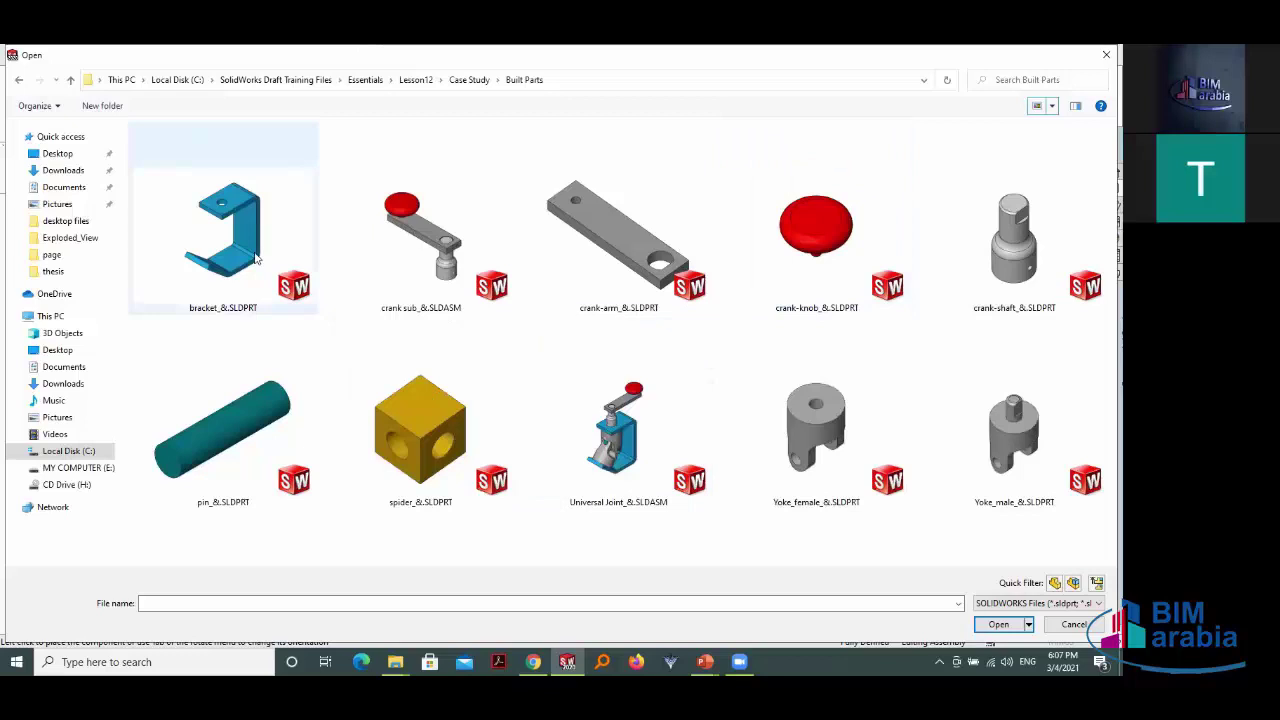
pyautogui.click(186, 310)
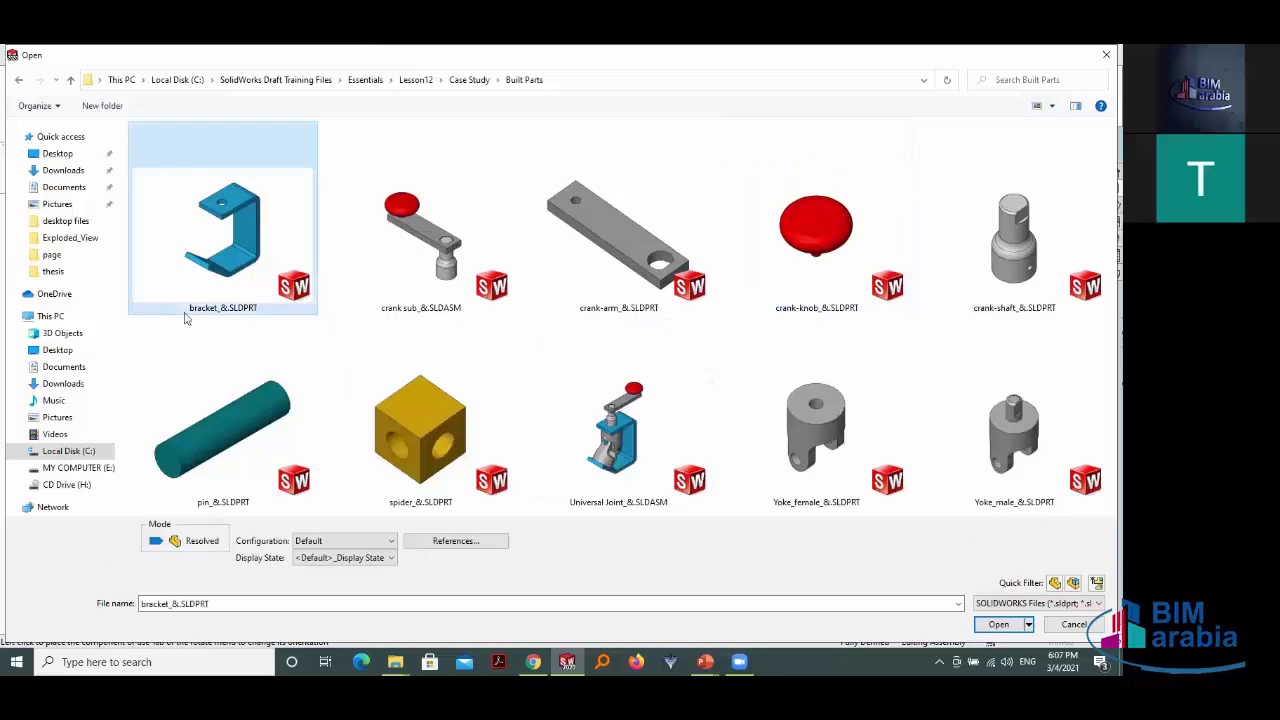
pyautogui.click(1000, 624)
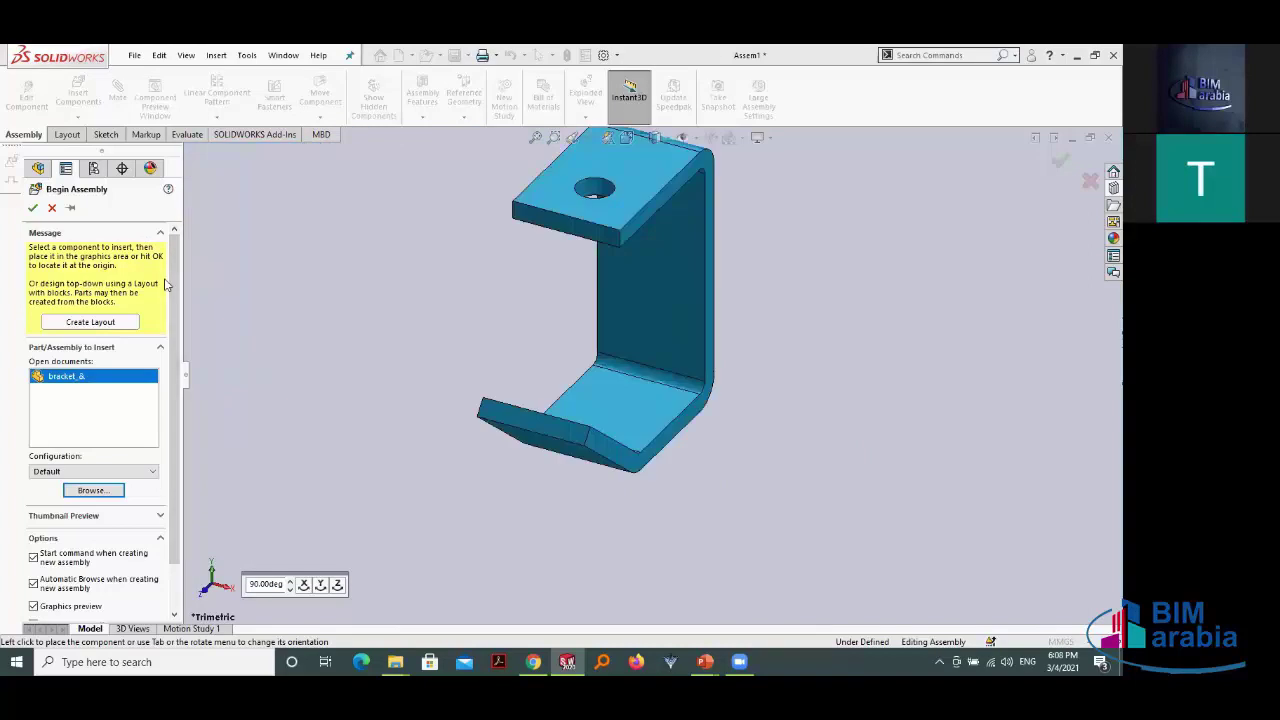
# Step: Accept the Begin Assembly placement so bracket_&<1> sits fixed at the origin
pyautogui.click(33, 208)
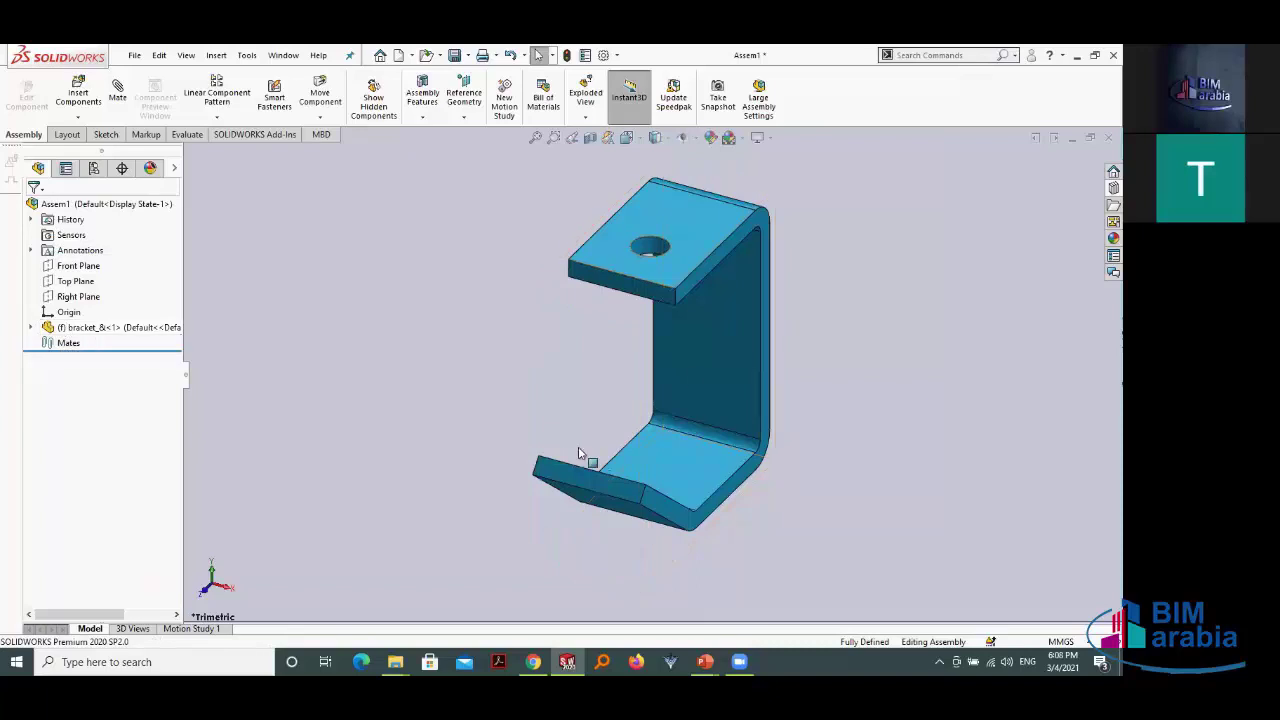
pyautogui.click(70, 266)
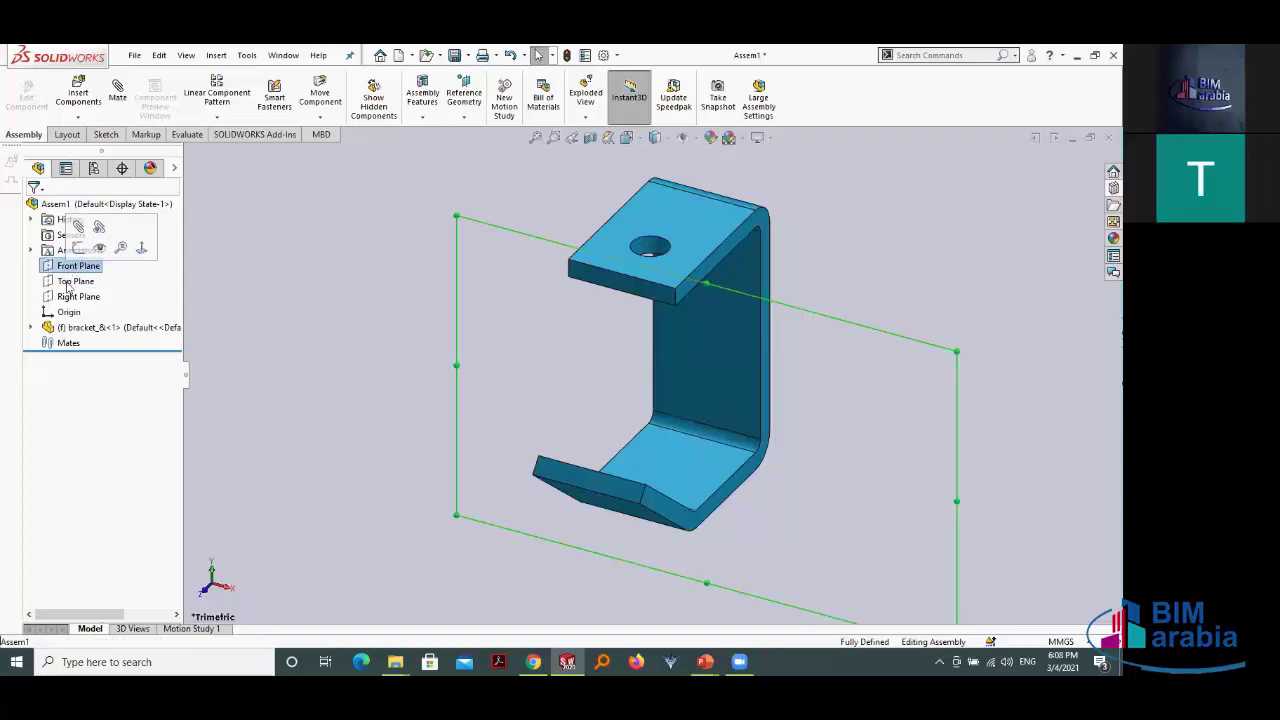
pyautogui.click(67, 284)
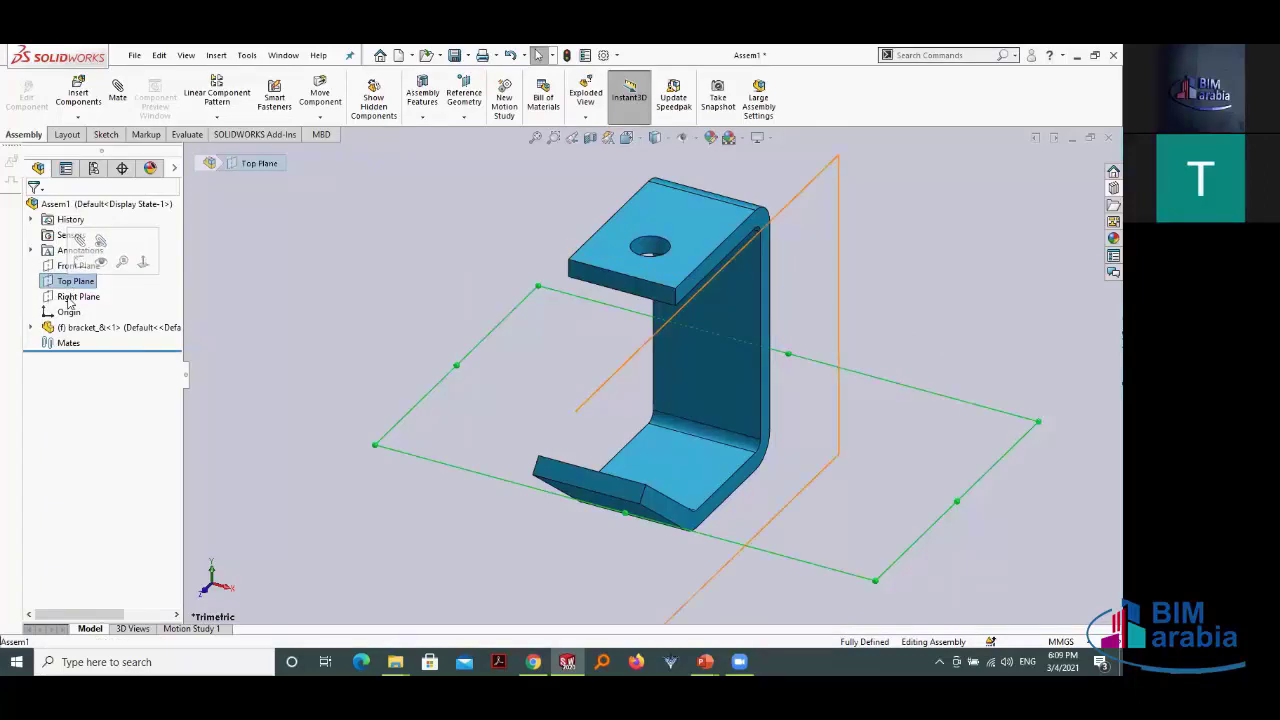
pyautogui.click(68, 297)
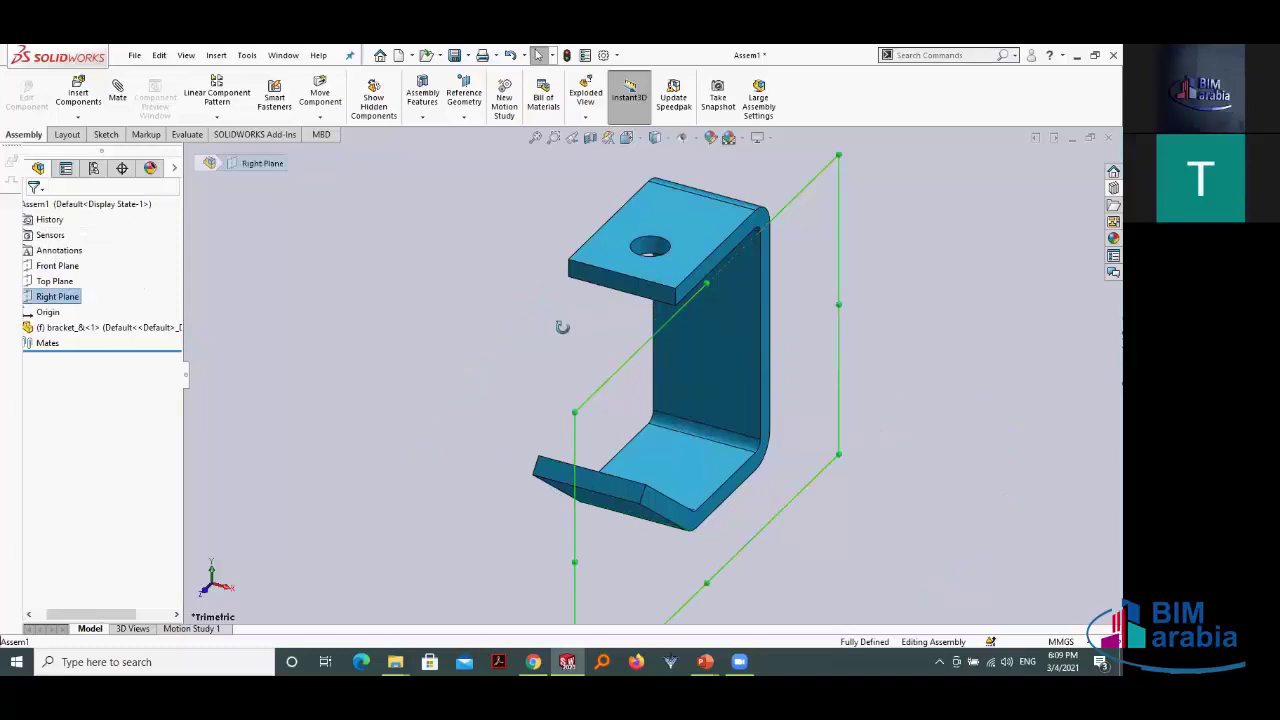
pyautogui.moveTo(563, 328); pyautogui.dragTo(387, 324, button='middle')
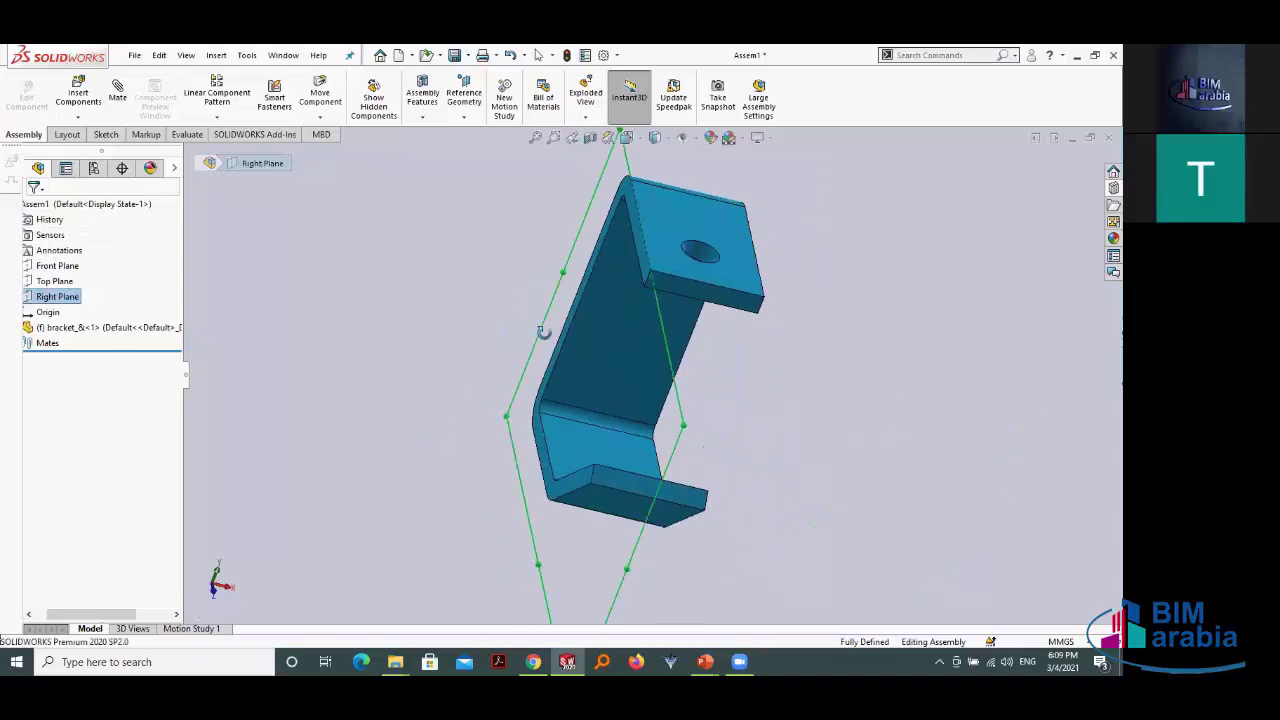
pyautogui.click(387, 318)
pyautogui.moveTo(472, 333)
pyautogui.mouseDown(button='middle')
pyautogui.moveTo(489, 337)
pyautogui.moveTo(440, 274)
pyautogui.moveTo(564, 347)
pyautogui.mouseUp(button='middle')
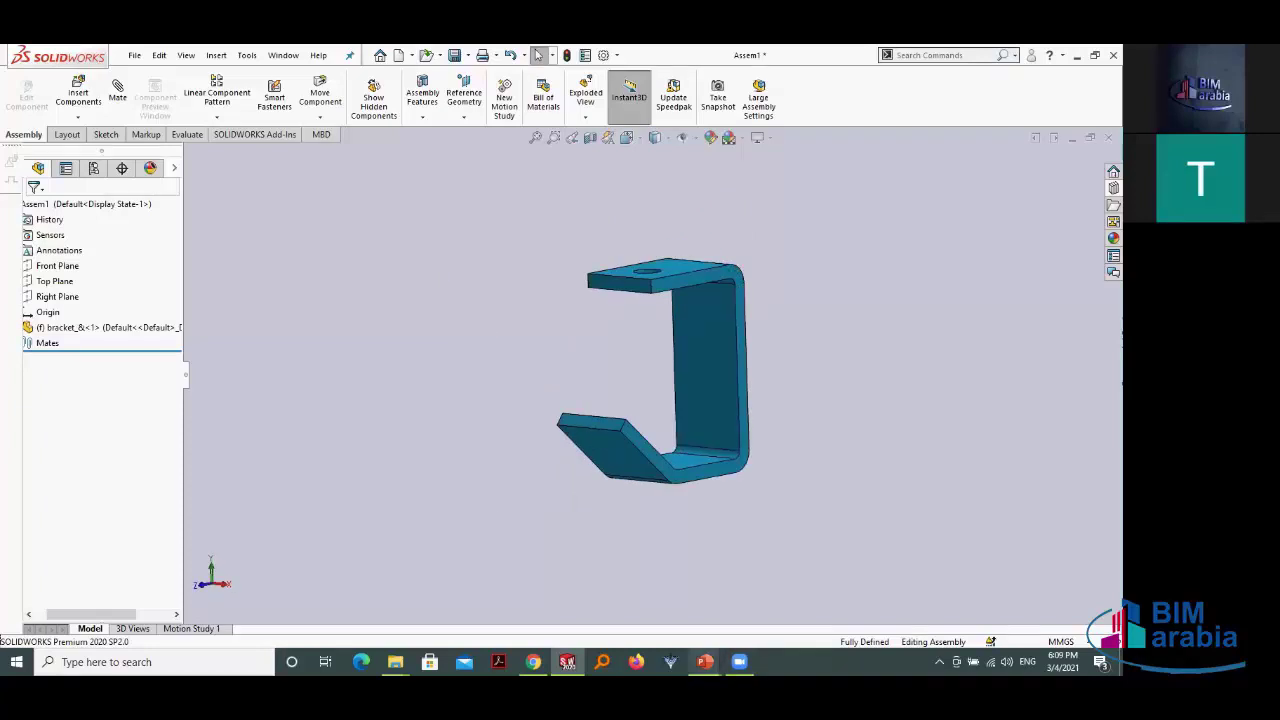
pyautogui.moveTo(705, 662)
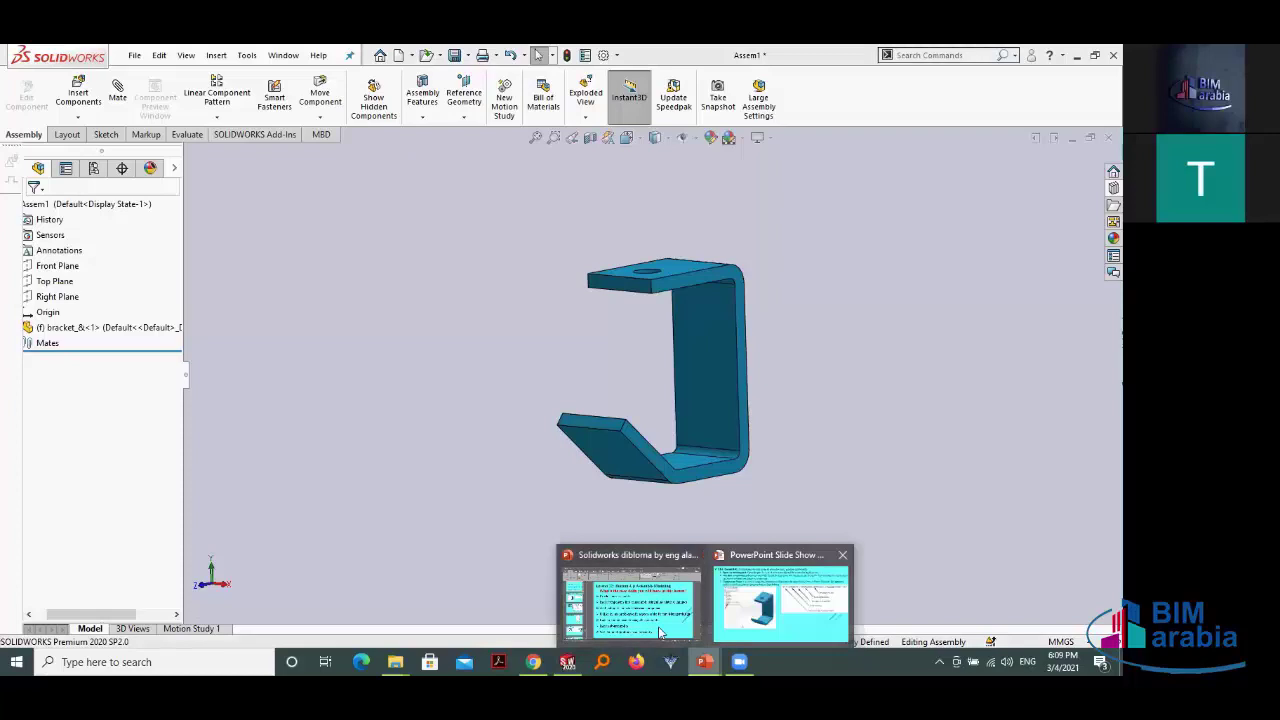
# Step: Widen the FeatureManager tree to show the (f) bracket_&<1> name, then call up the window switcher
pyautogui.click(780, 600)
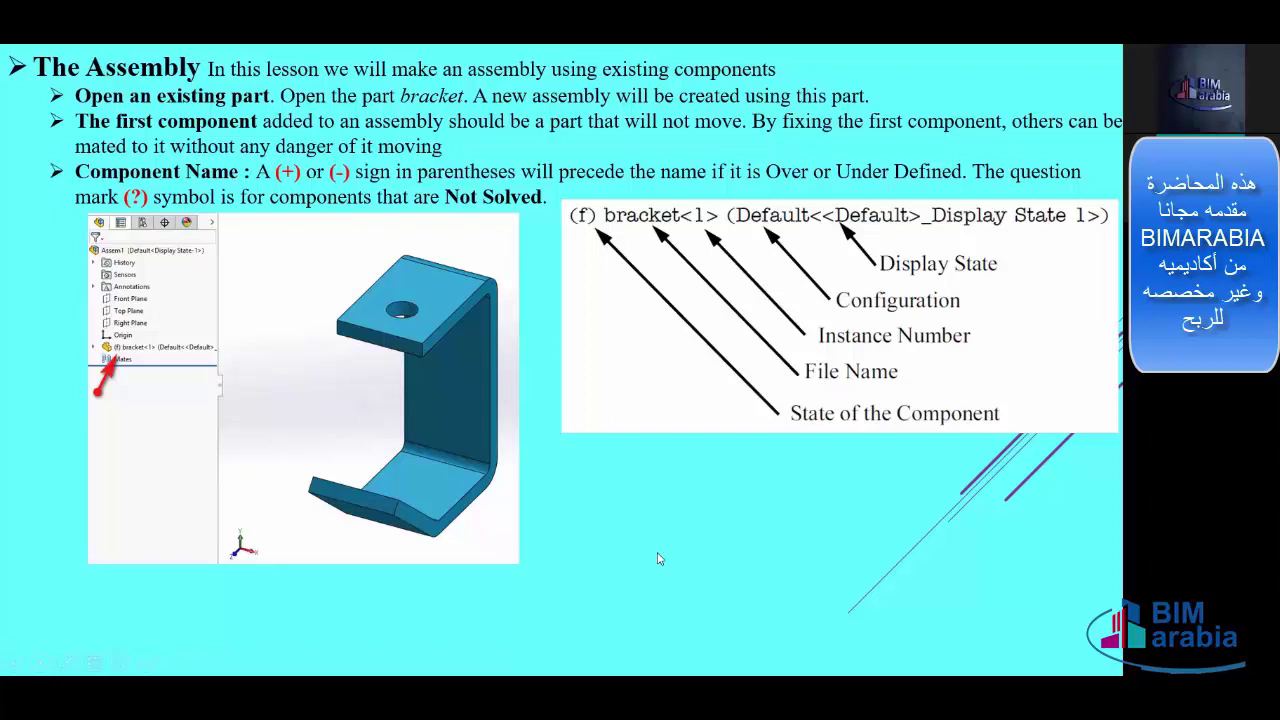
pyautogui.hotkey('alt', 'Tab')
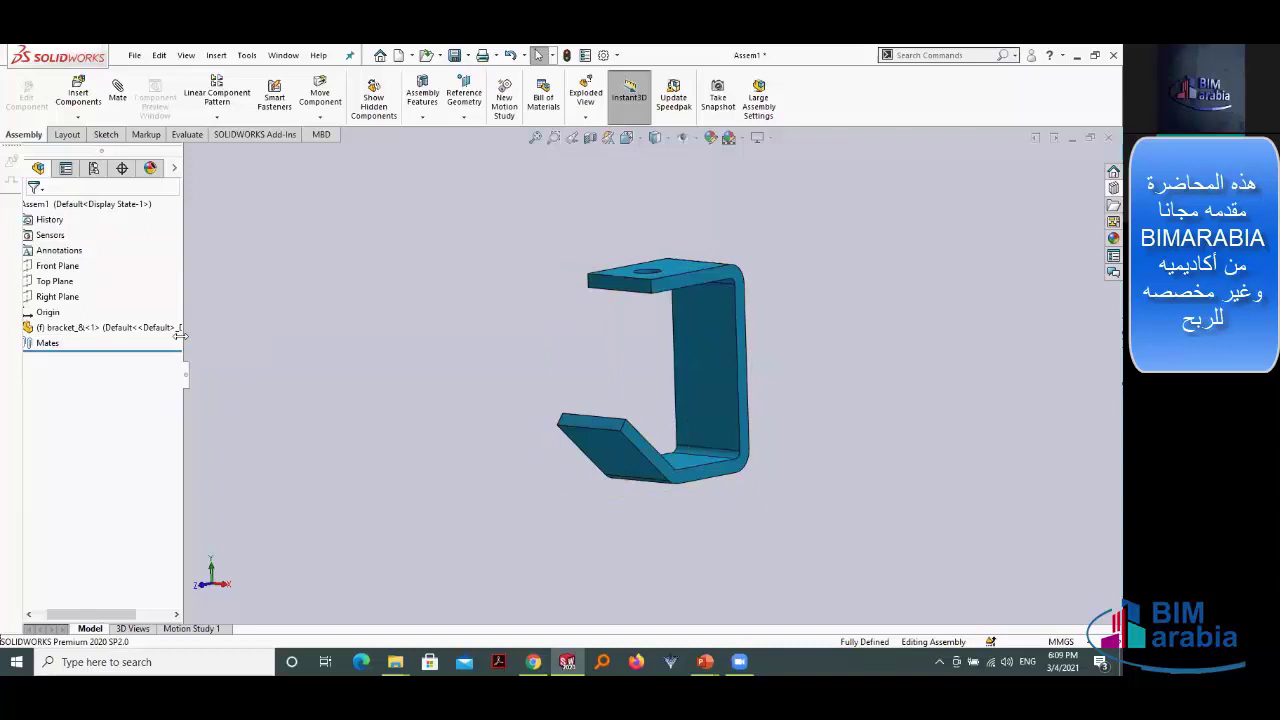
pyautogui.moveTo(180, 335); pyautogui.dragTo(280, 480)
pyautogui.hotkey('alt', 'Tab')
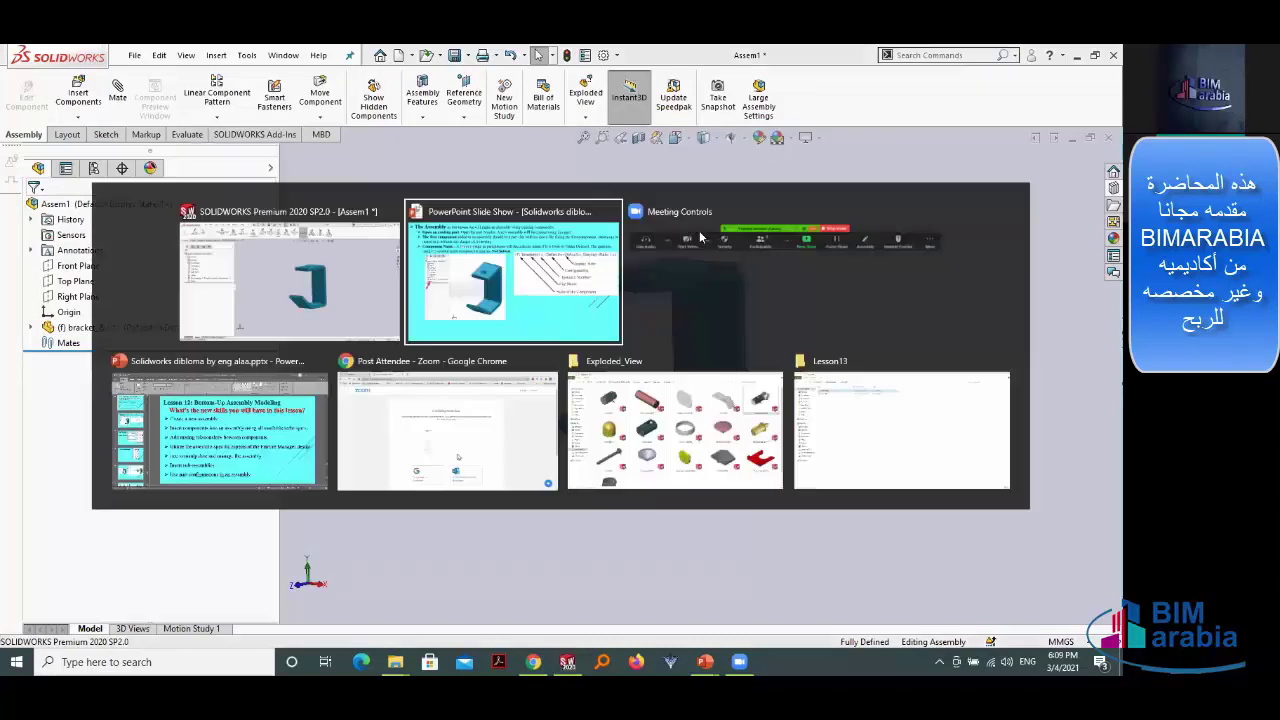
# Step: Return to the slide show to present the (f) bracket<1> naming breakdown
pyautogui.click(594, 222)
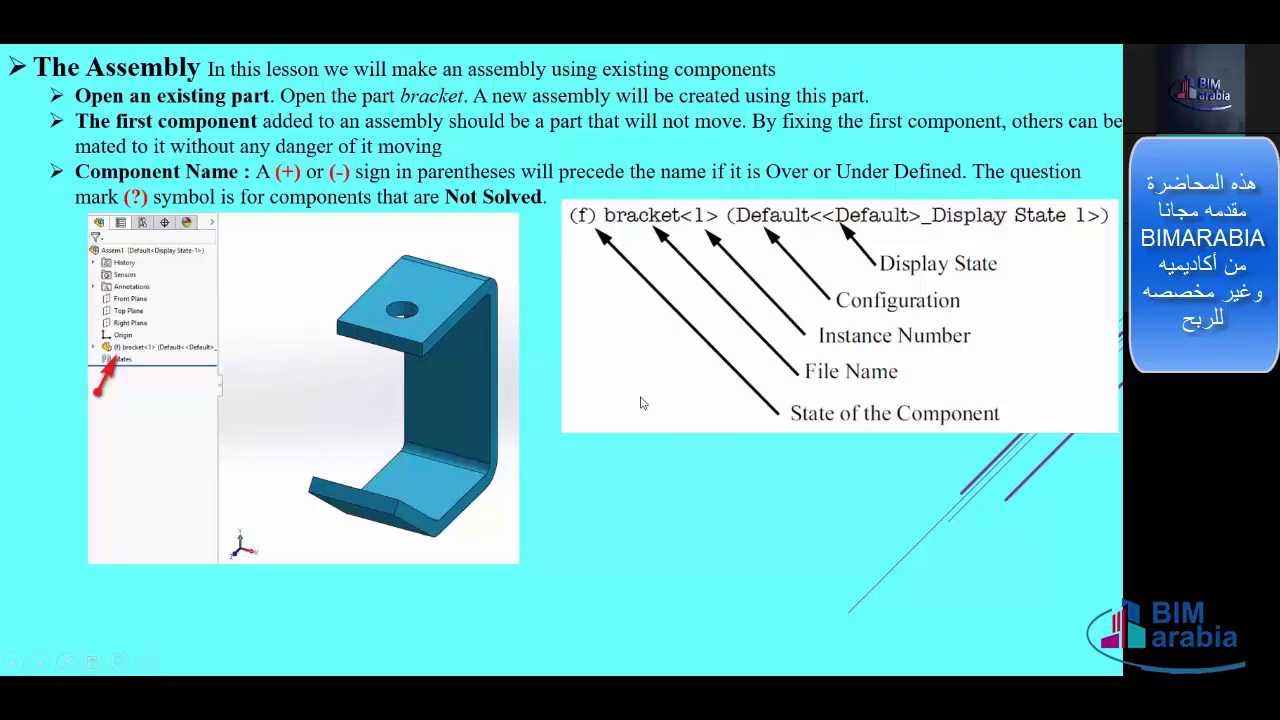
# Step: Float bracket_&<1> from the FeatureManager tree, then Fix it again
pyautogui.hotkey('alt', 'Tab')
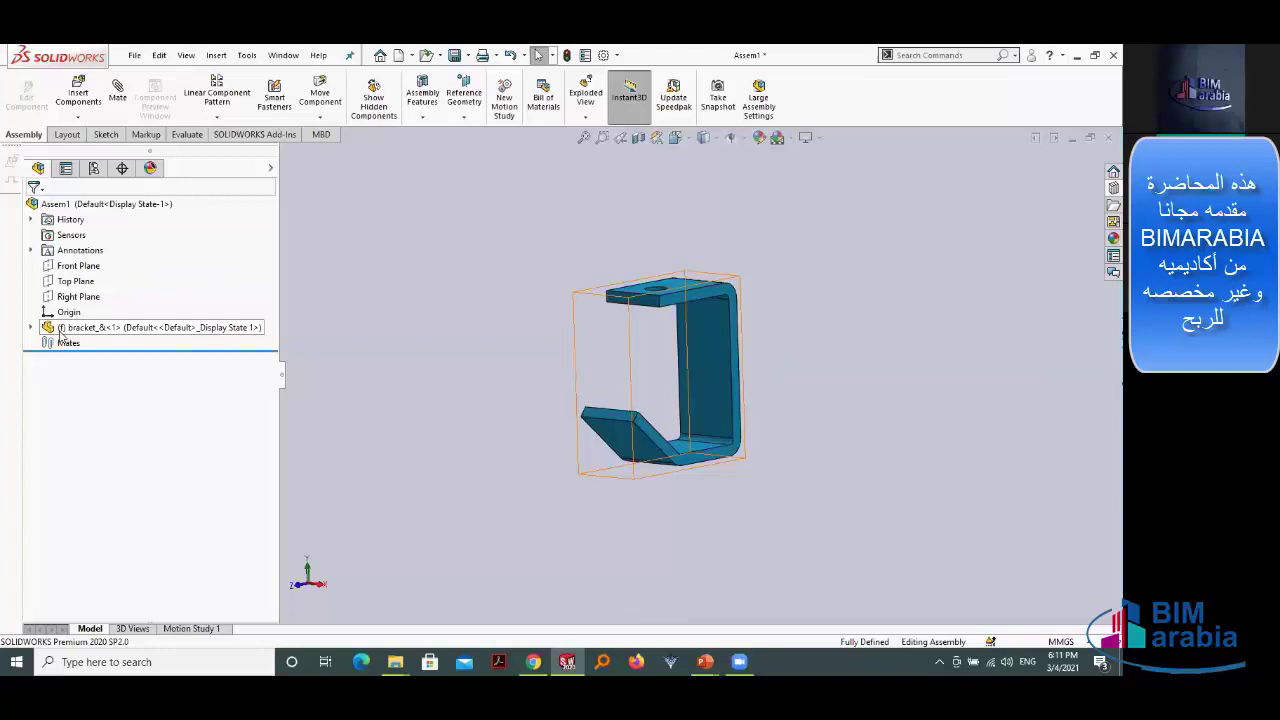
pyautogui.rightClick(60, 336)
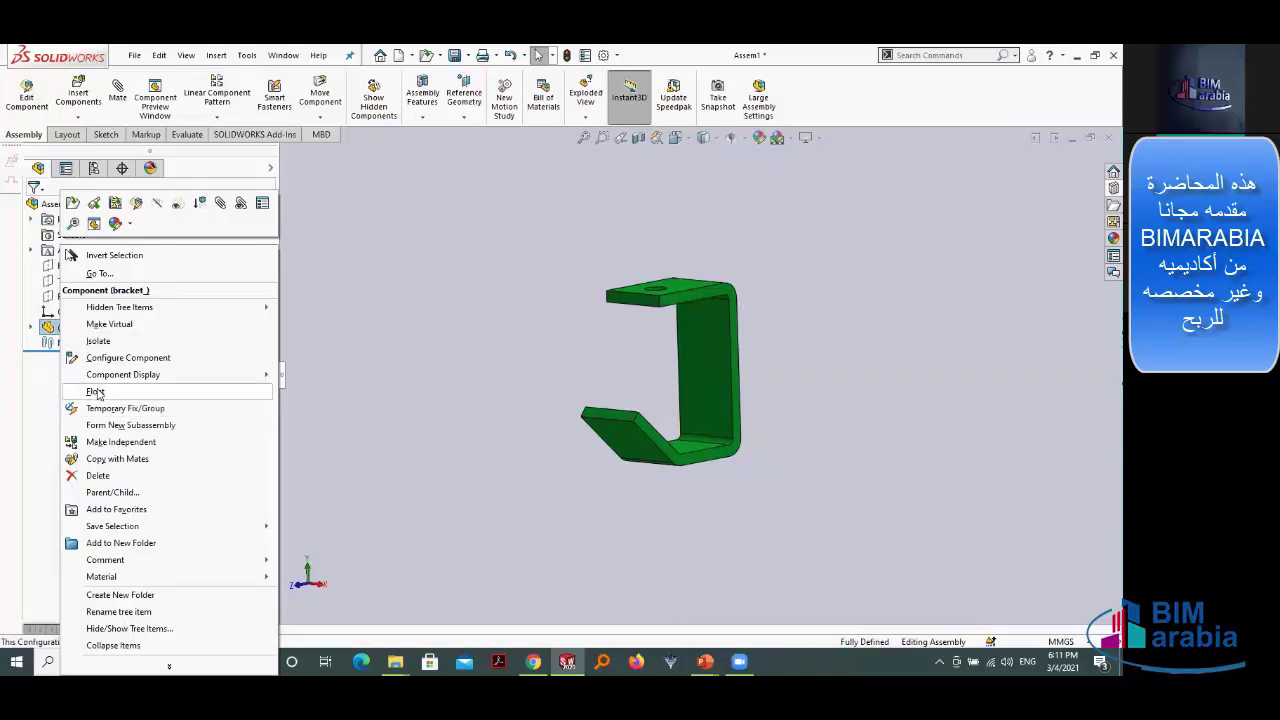
pyautogui.click(95, 391)
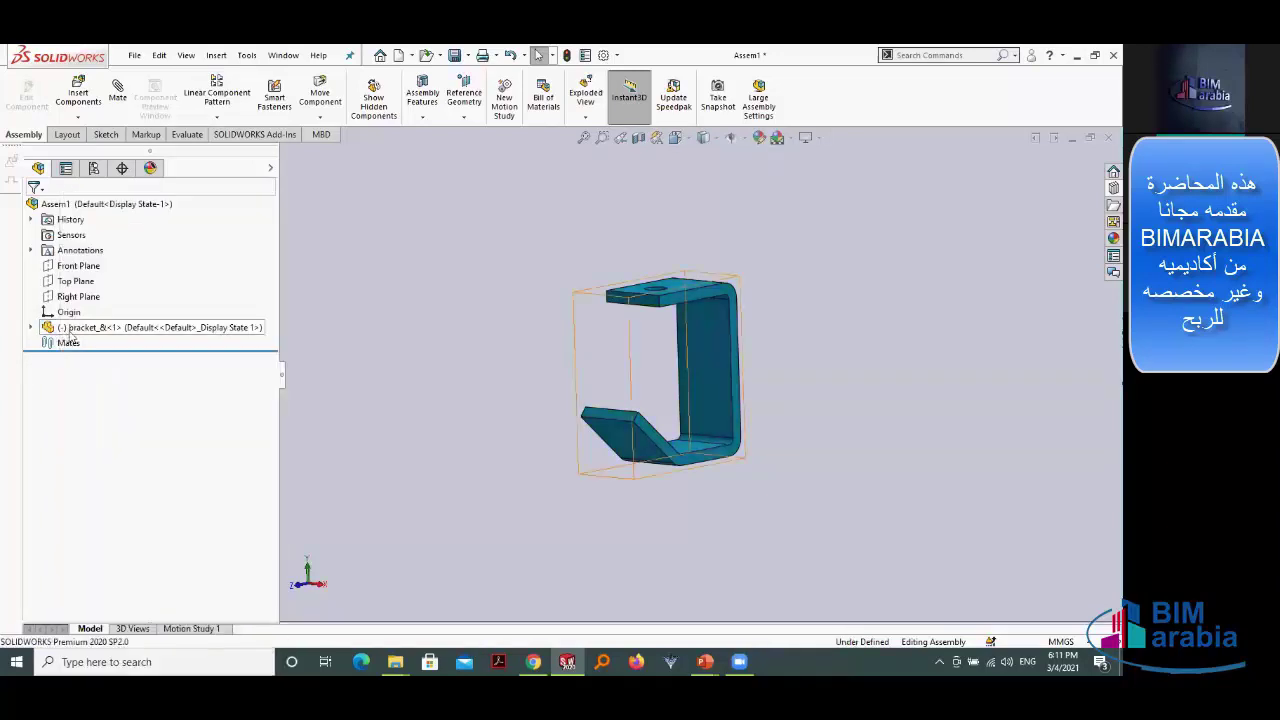
pyautogui.click(63, 335)
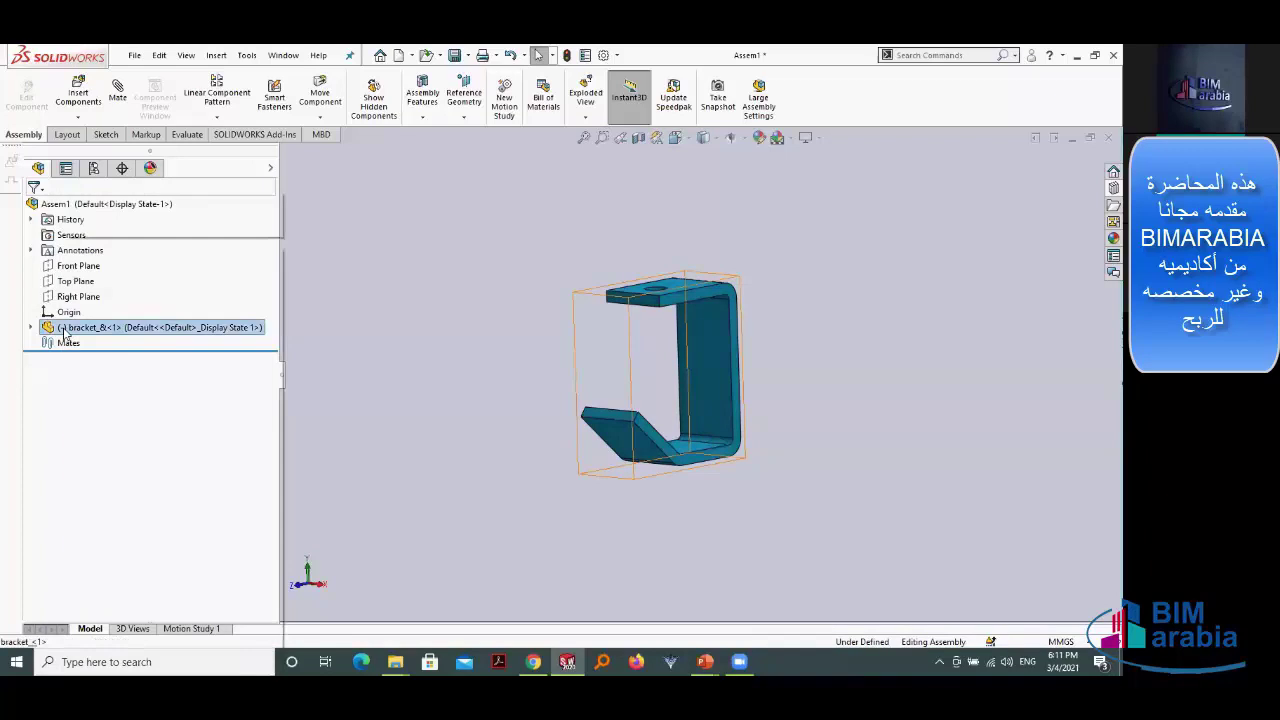
pyautogui.rightClick(63, 335)
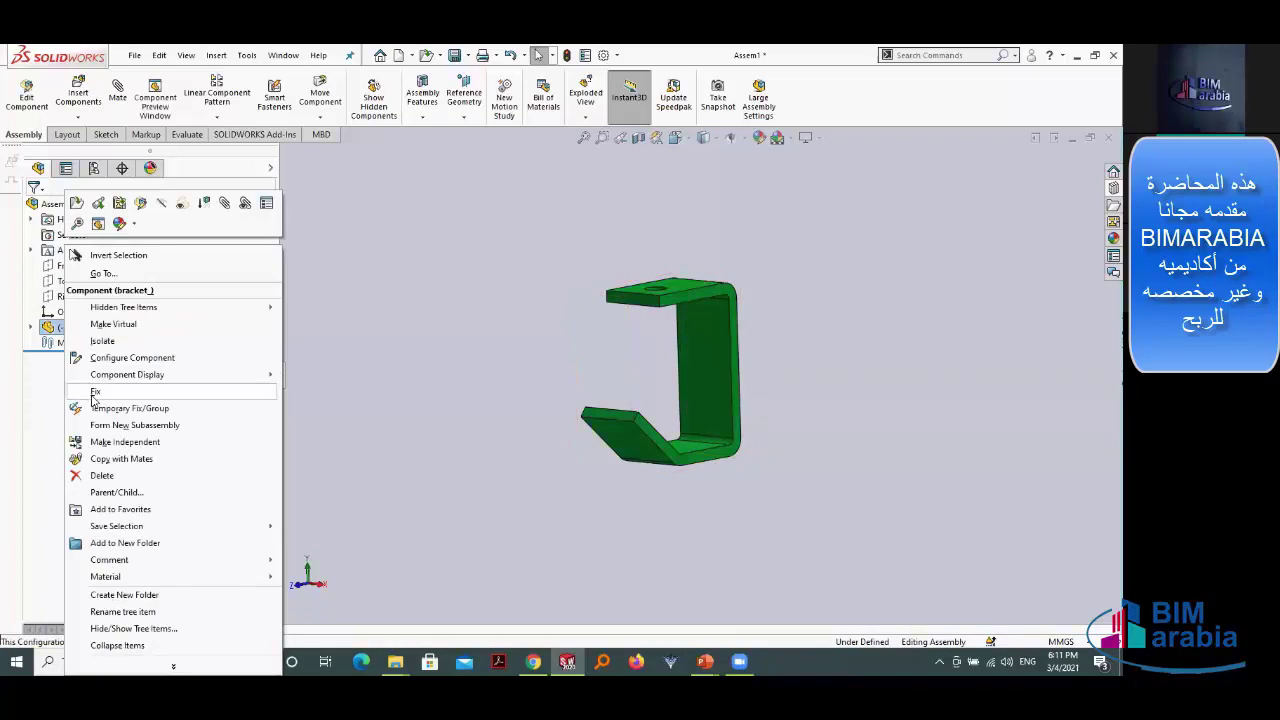
pyautogui.click(94, 392)
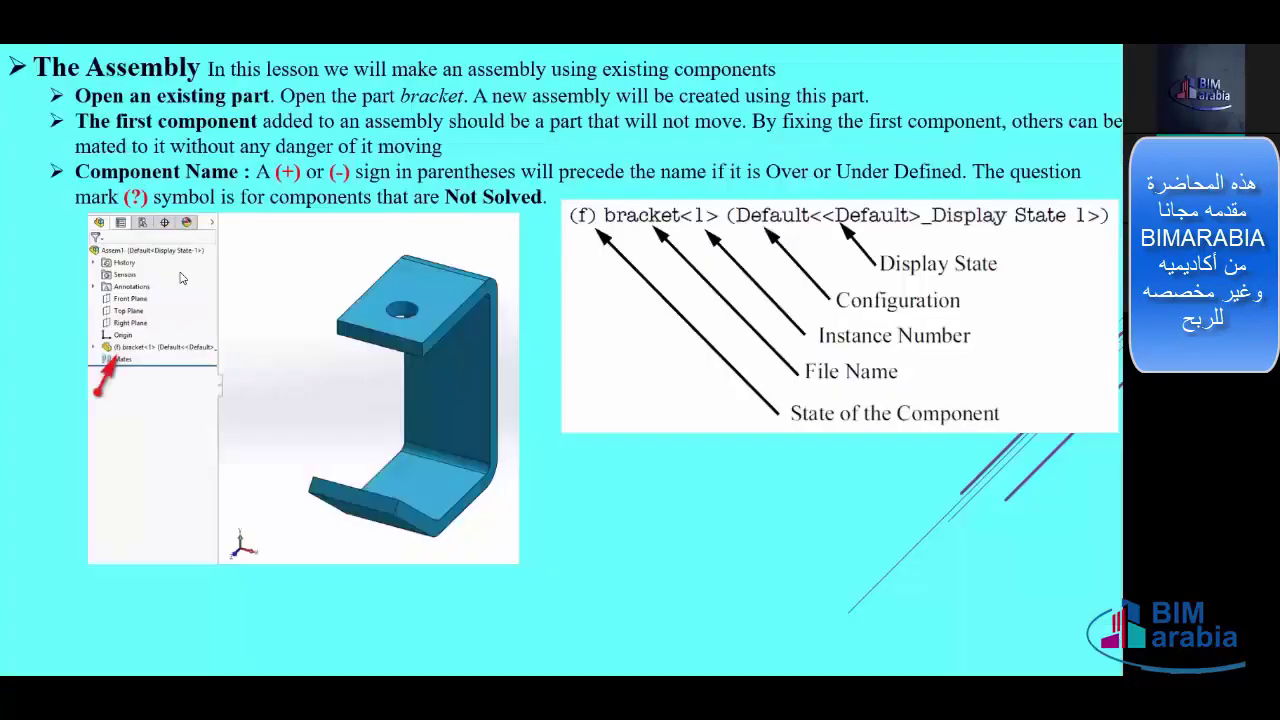
# Step: Advance the slide show to the Mate Types and Alignment slide
pyautogui.click(910, 95)
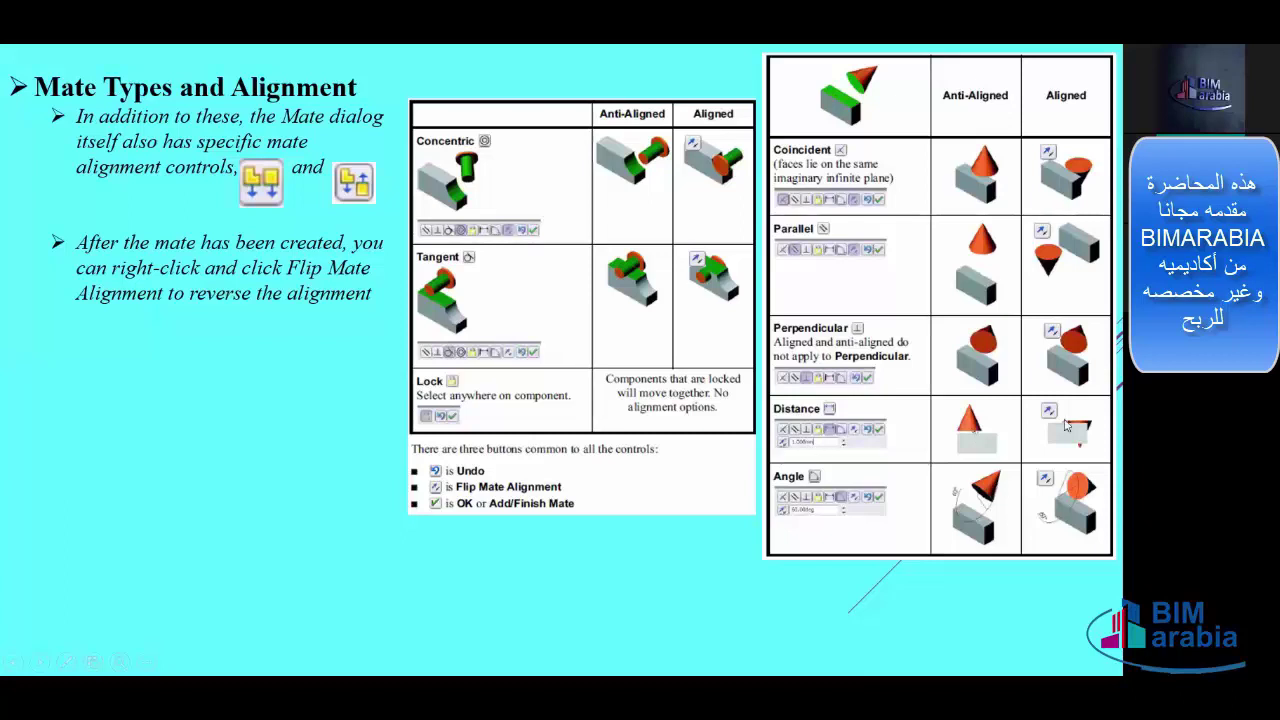
# Step: Page through 'Things to which you can mate' to 'Insert another part Yoke_male', then return to SOLIDWORKS
pyautogui.press('pagedown')
pyautogui.press('pageup')
pyautogui.click(890, 377)
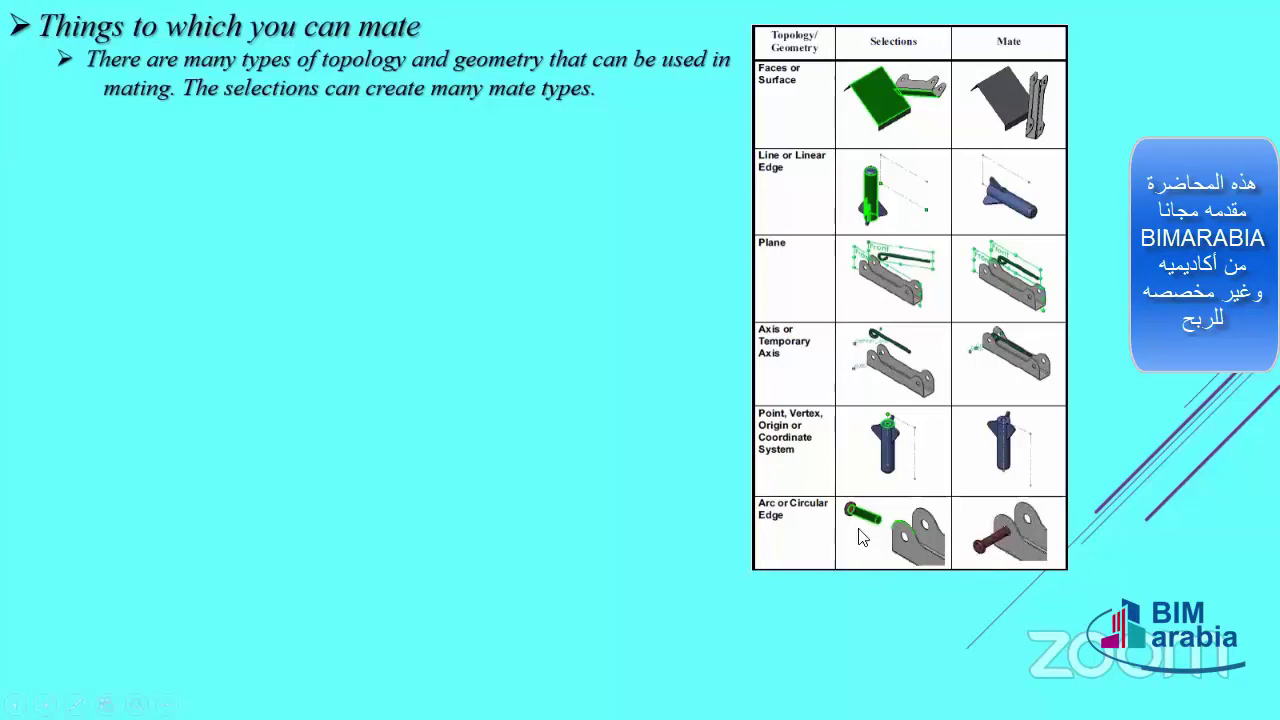
pyautogui.click(880, 407)
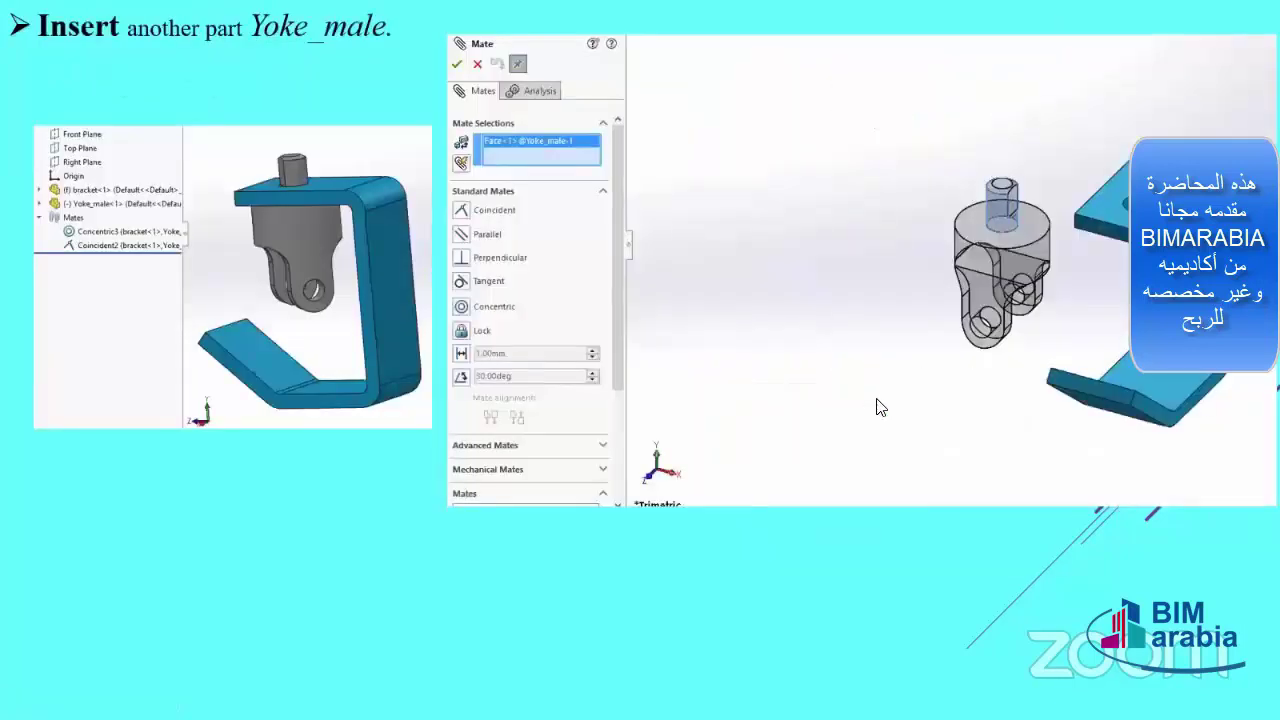
pyautogui.hotkey('alt', 'Tab')
pyautogui.hotkey('alt', 'Tab')
pyautogui.hotkey('alt', 'Tab')
pyautogui.hotkey('alt', 'Tab')
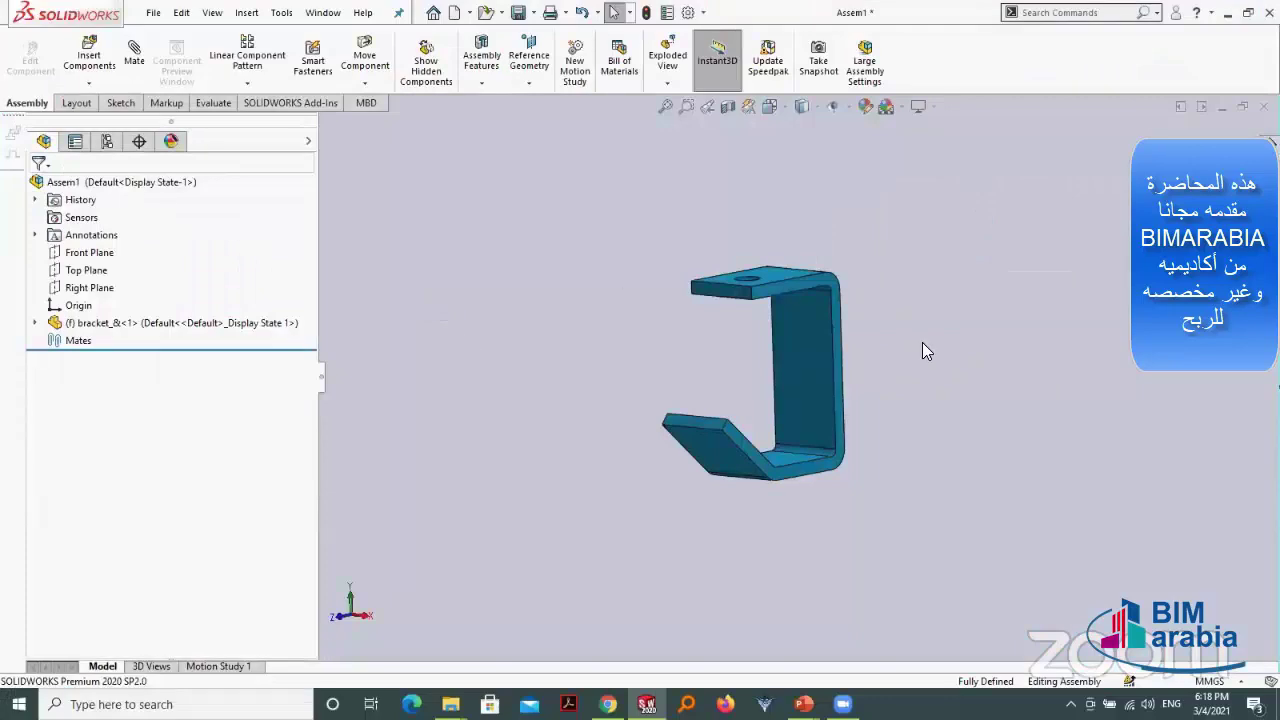
# Step: Zoom and orbit the view to see the bracket from a tilted angle
pyautogui.scroll(-2, 922, 342)
pyautogui.scroll(2, 700, 320)
pyautogui.scroll(-2, 476, 298)
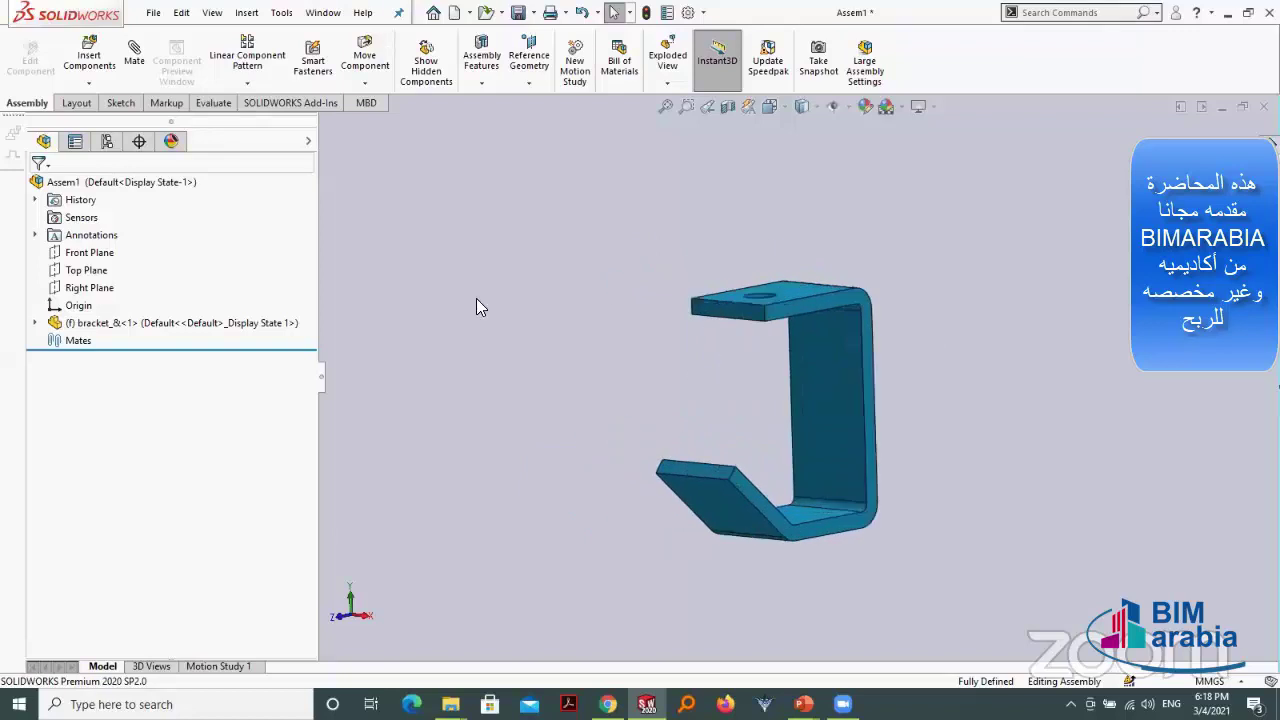
pyautogui.moveTo(553, 313); pyautogui.dragTo(524, 331, button='middle')
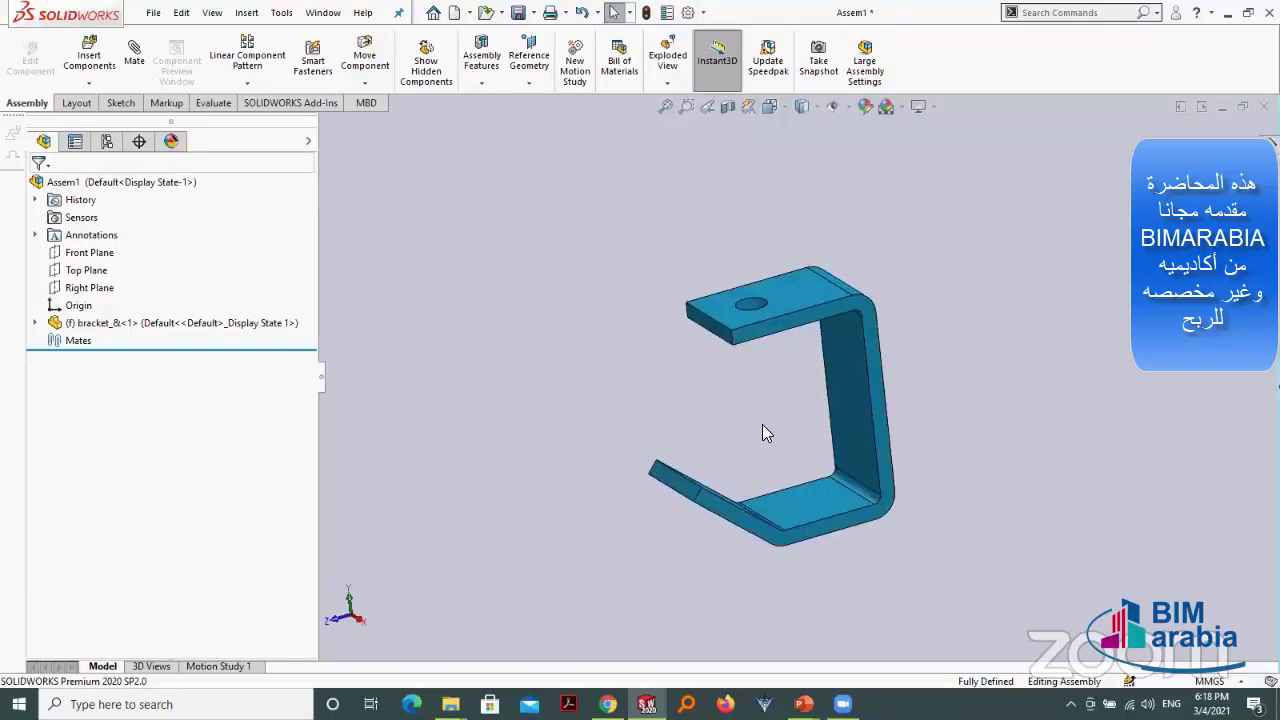
pyautogui.moveTo(762, 424); pyautogui.dragTo(822, 434, button='middle')
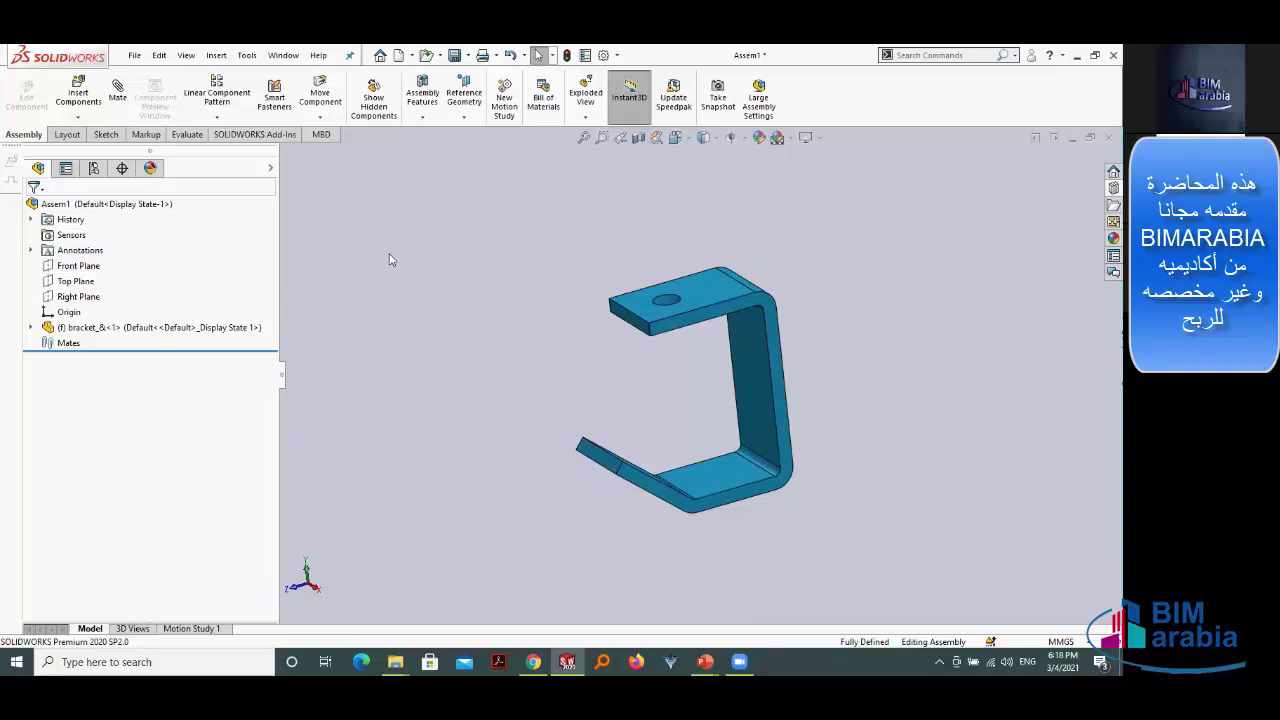
# Step: Insert Yoke_male_&.SLDPRT and drop it beside the bracket's lower arm
pyautogui.click(83, 94)
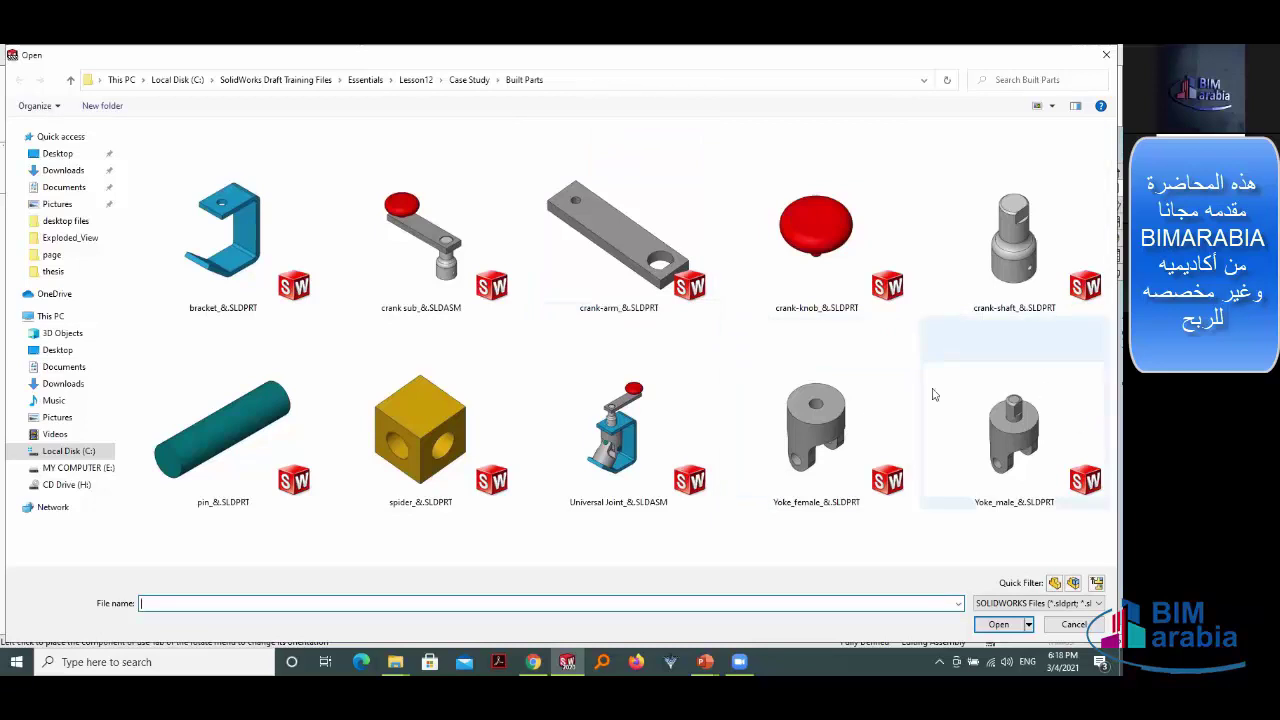
pyautogui.moveTo(1014, 440)
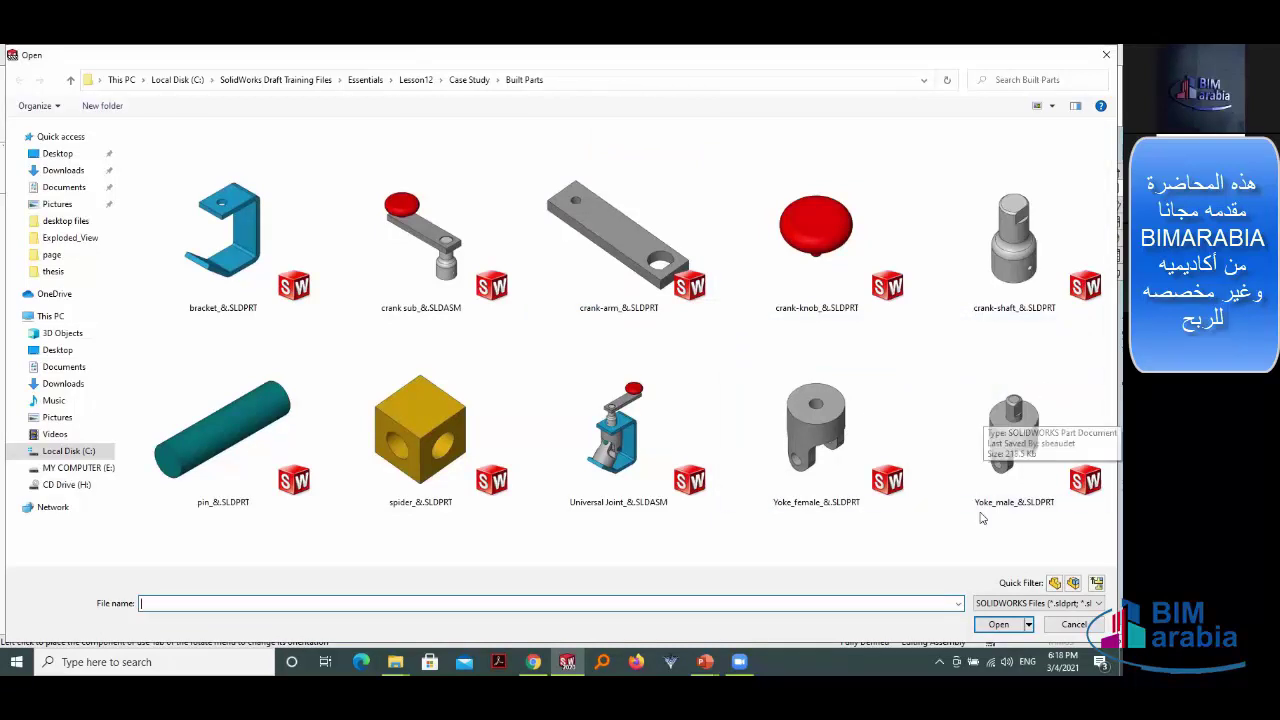
pyautogui.click(1016, 462)
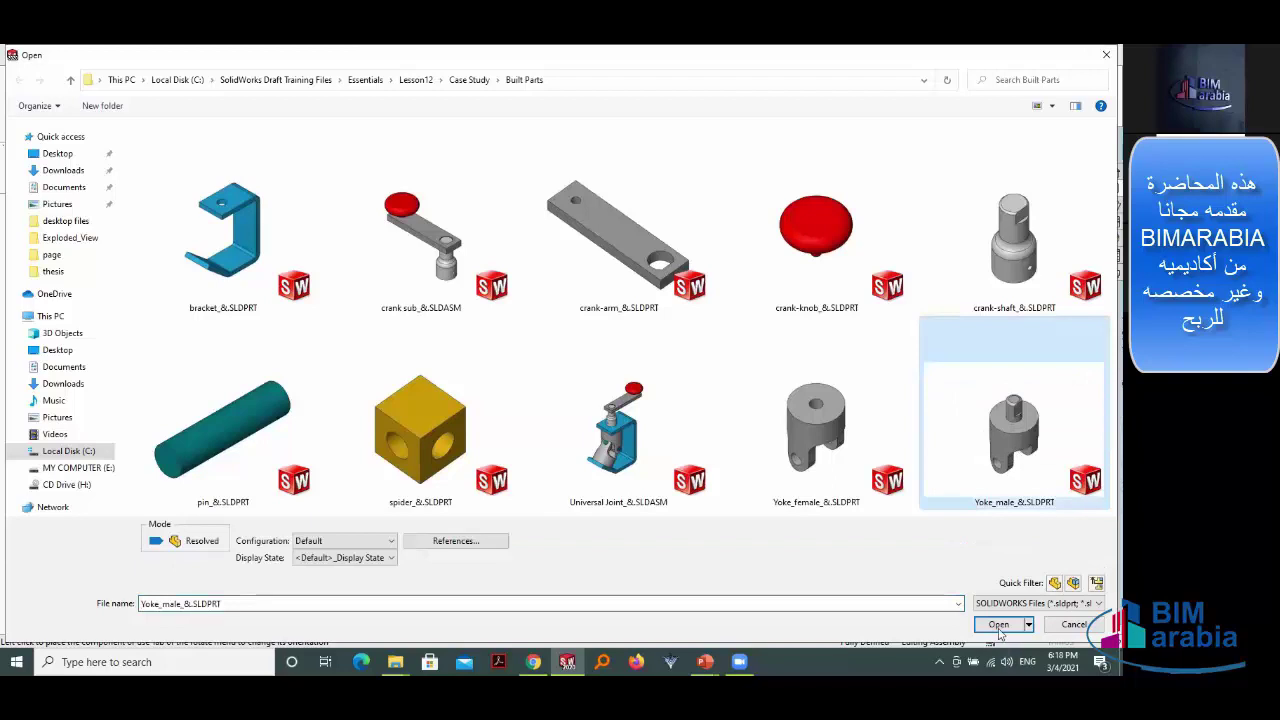
pyautogui.click(999, 625)
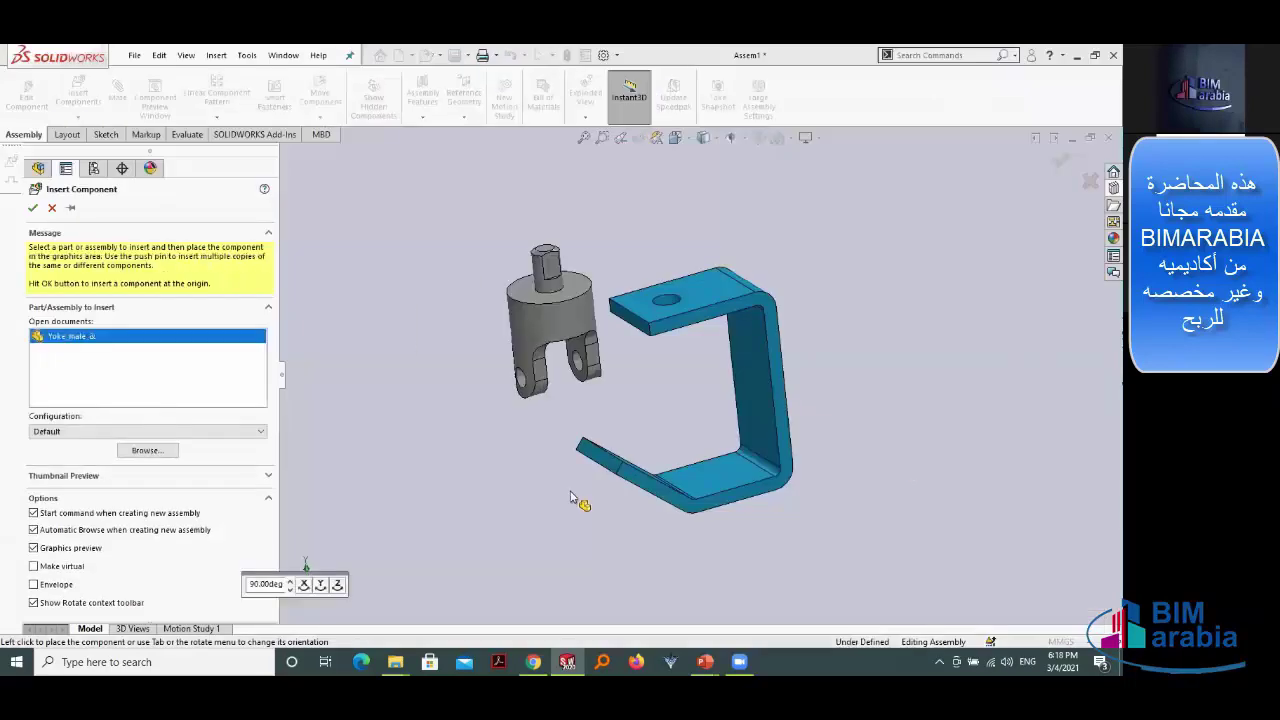
pyautogui.click(705, 395)
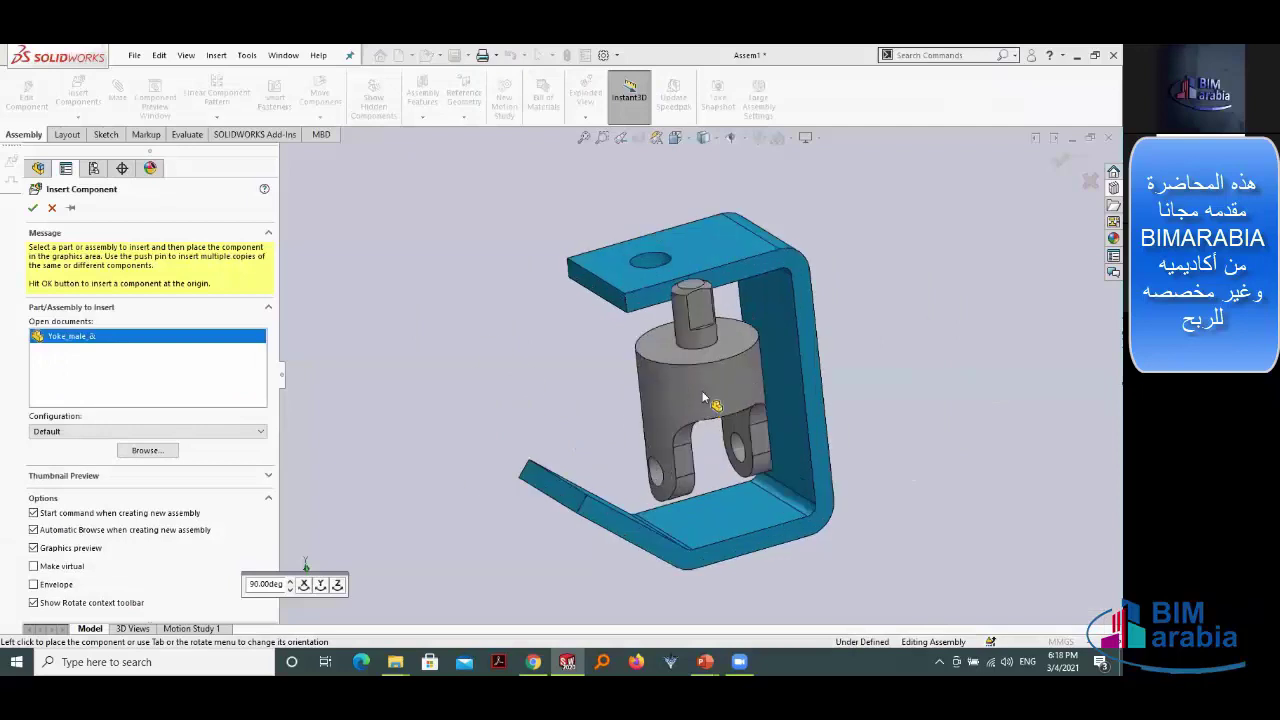
pyautogui.moveTo(557, 366)
pyautogui.mouseDown(button='middle')
pyautogui.moveTo(614, 355)
pyautogui.moveTo(580, 395)
pyautogui.mouseUp(button='middle')
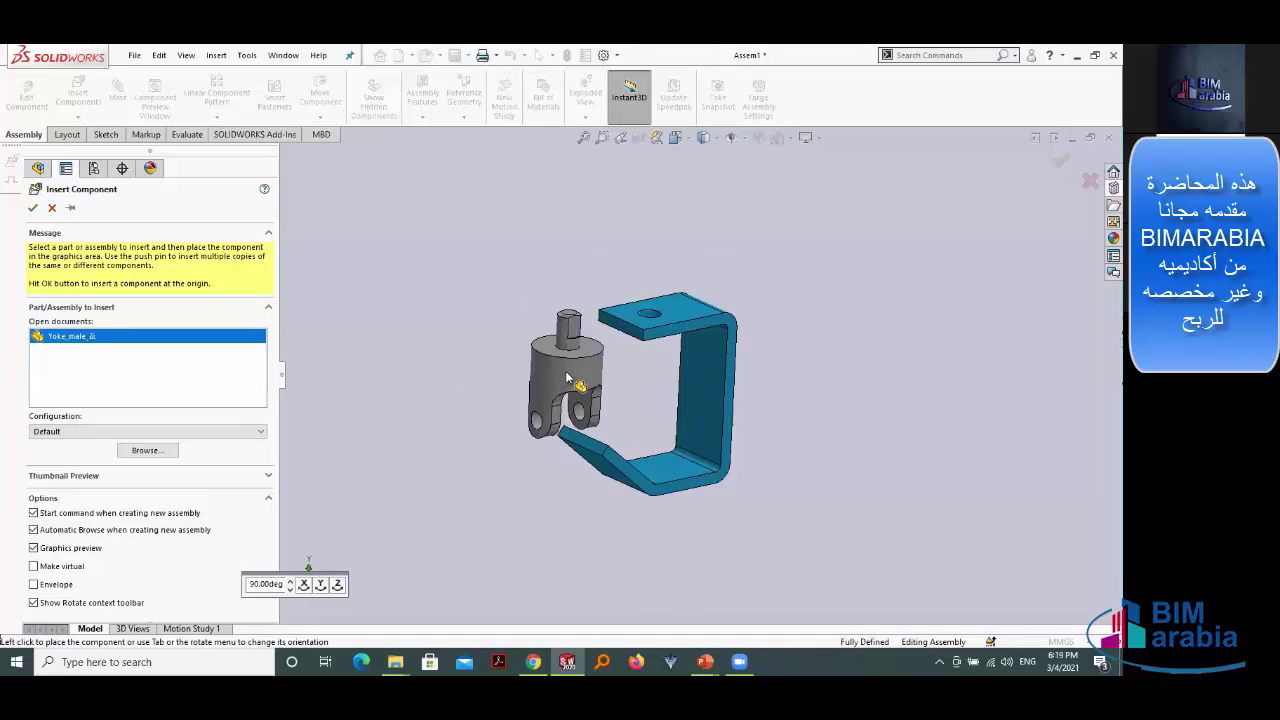
pyautogui.click(567, 378)
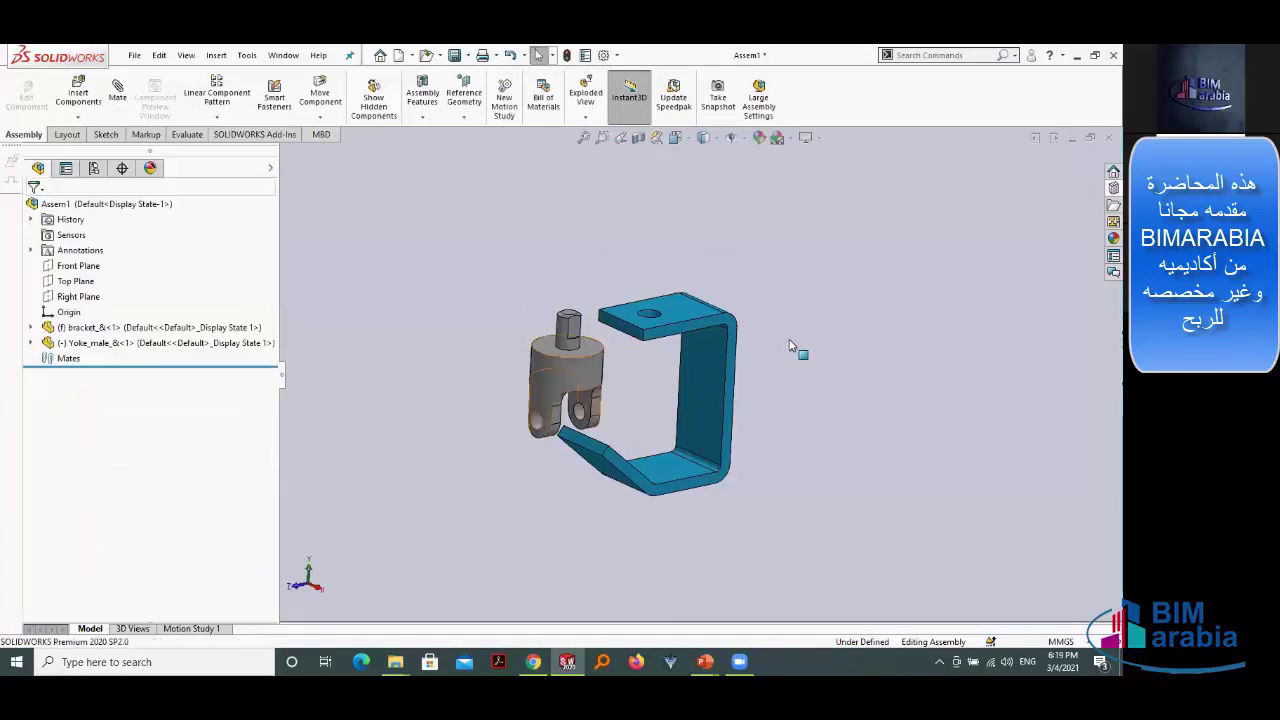
# Step: Orbit and zoom in on the yoke and the bracket's upper plate hole
pyautogui.moveTo(487, 407); pyautogui.dragTo(534, 434, button='middle')
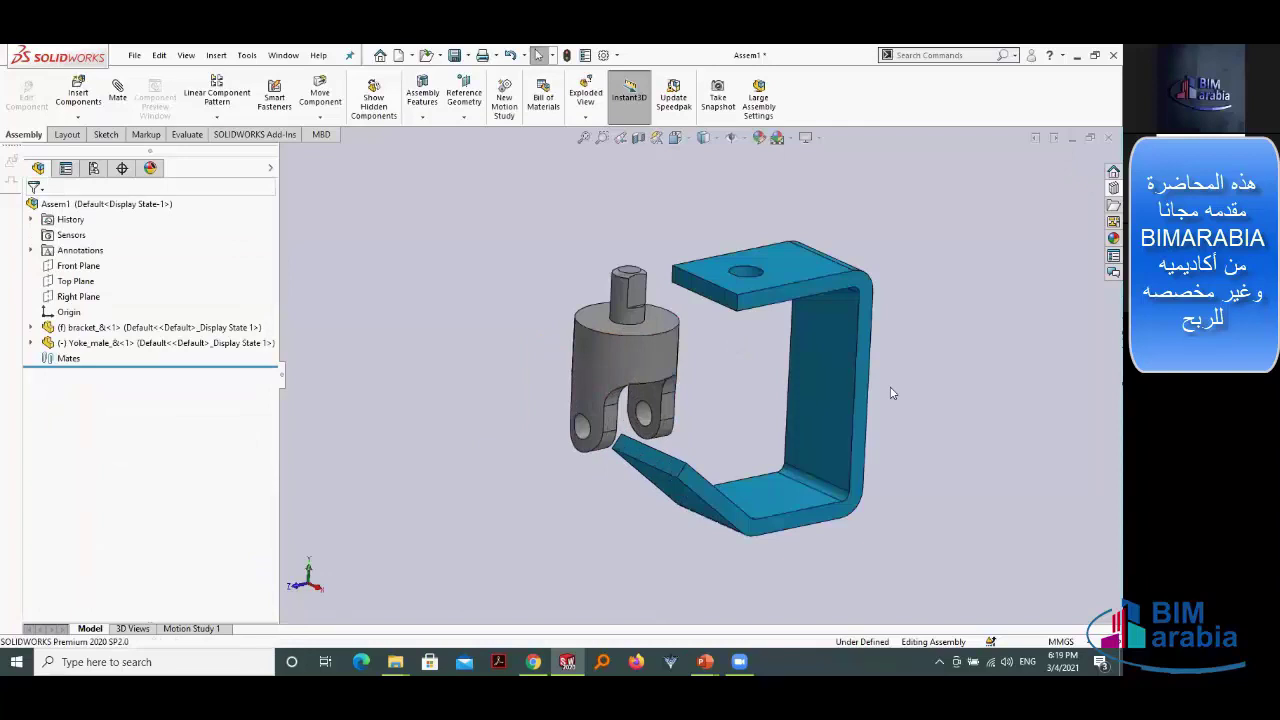
pyautogui.moveTo(891, 391)
pyautogui.mouseDown(button='middle')
pyautogui.moveTo(750, 410)
pyautogui.moveTo(863, 400)
pyautogui.moveTo(449, 257)
pyautogui.mouseUp(button='middle')
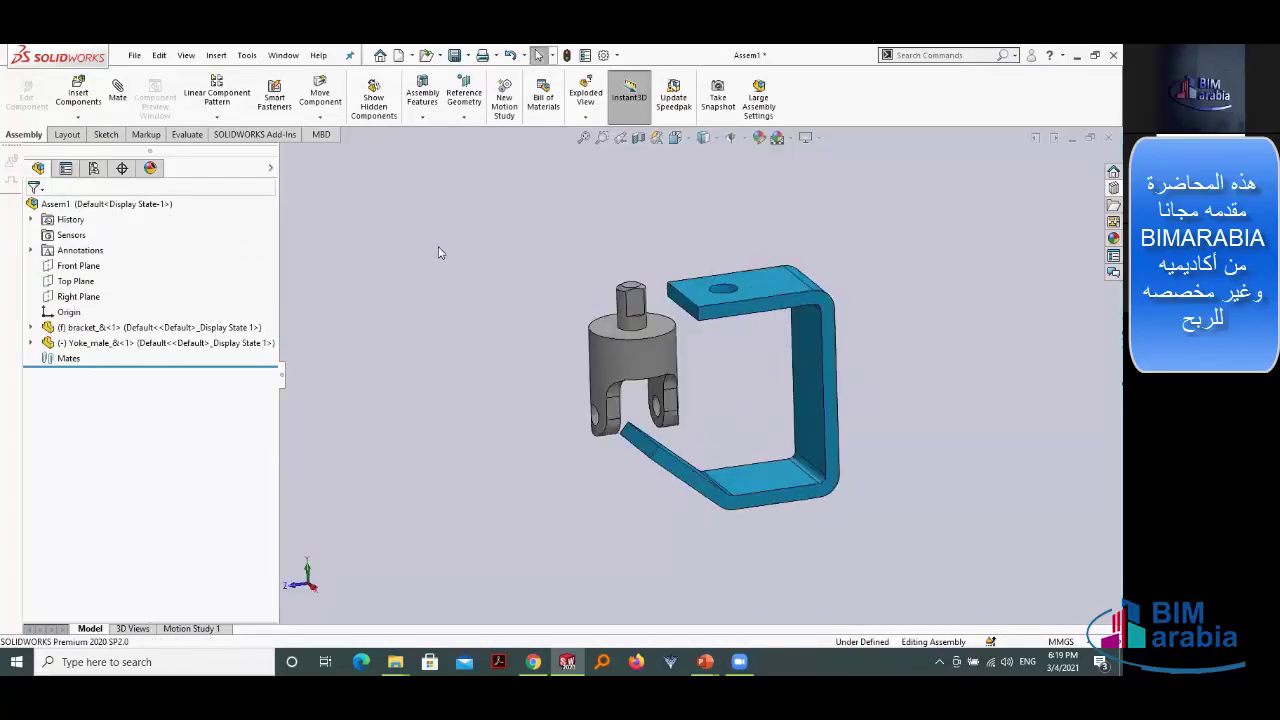
pyautogui.scroll(2, 612, 306)
pyautogui.scroll(2, 607, 305)
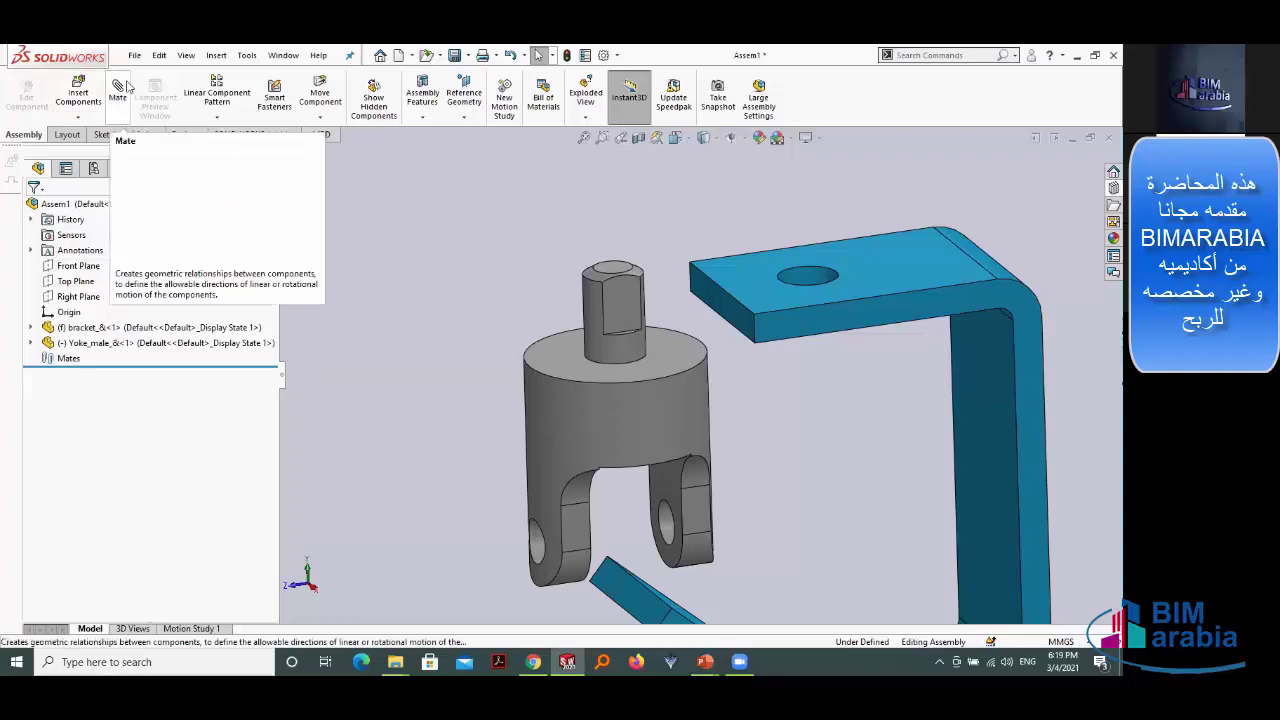
# Step: Start the Mate command and scroll through its PropertyManager options
pyautogui.click(120, 96)
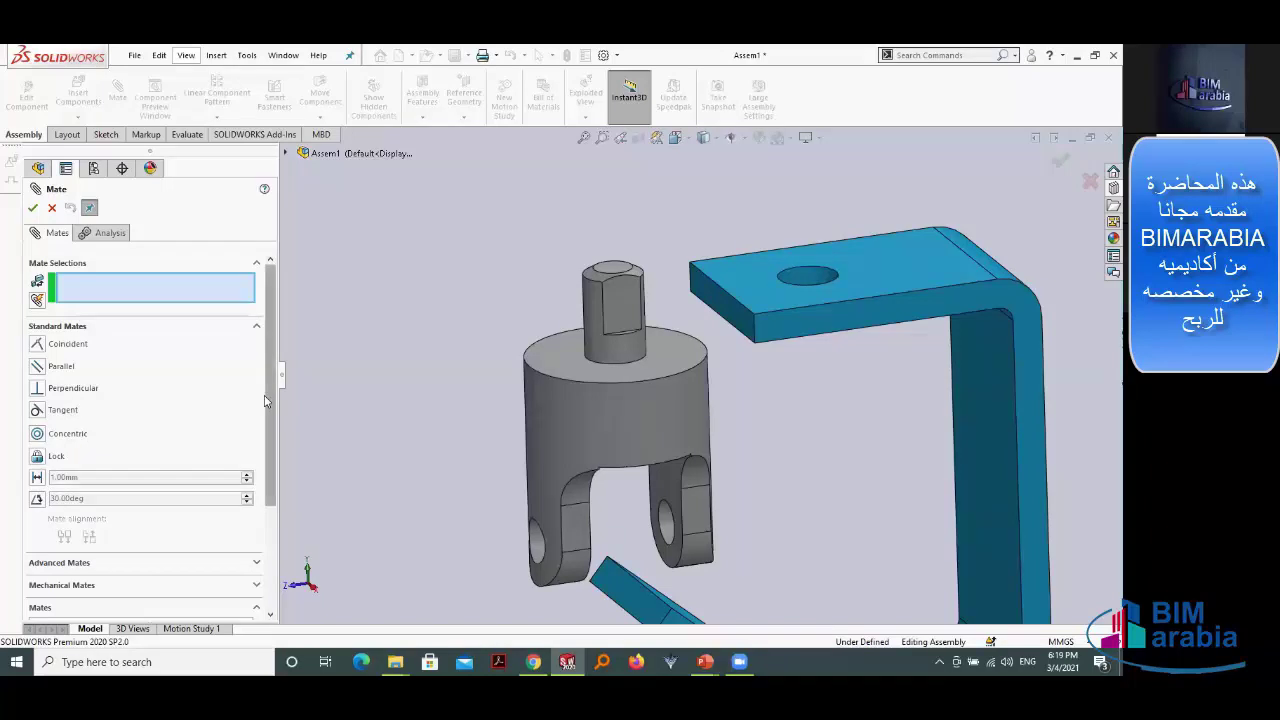
pyautogui.scroll(-3, 44, 499)
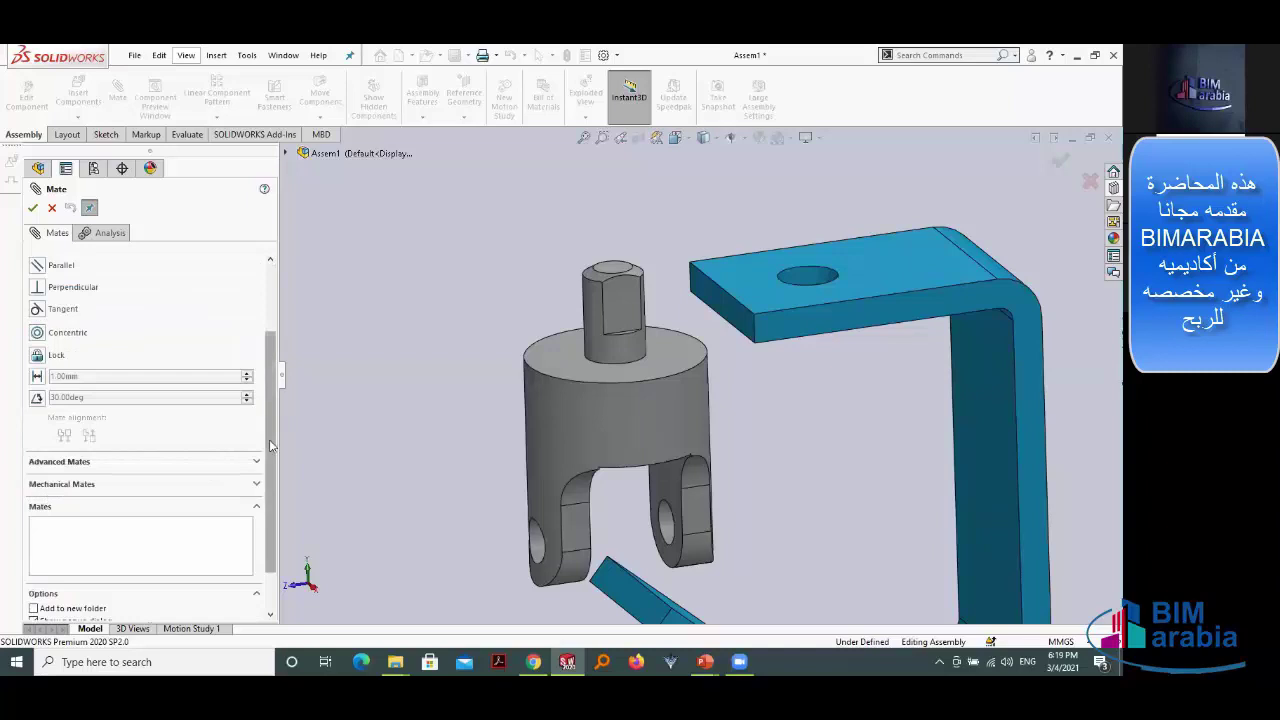
pyautogui.moveTo(270, 446); pyautogui.dragTo(285, 330)
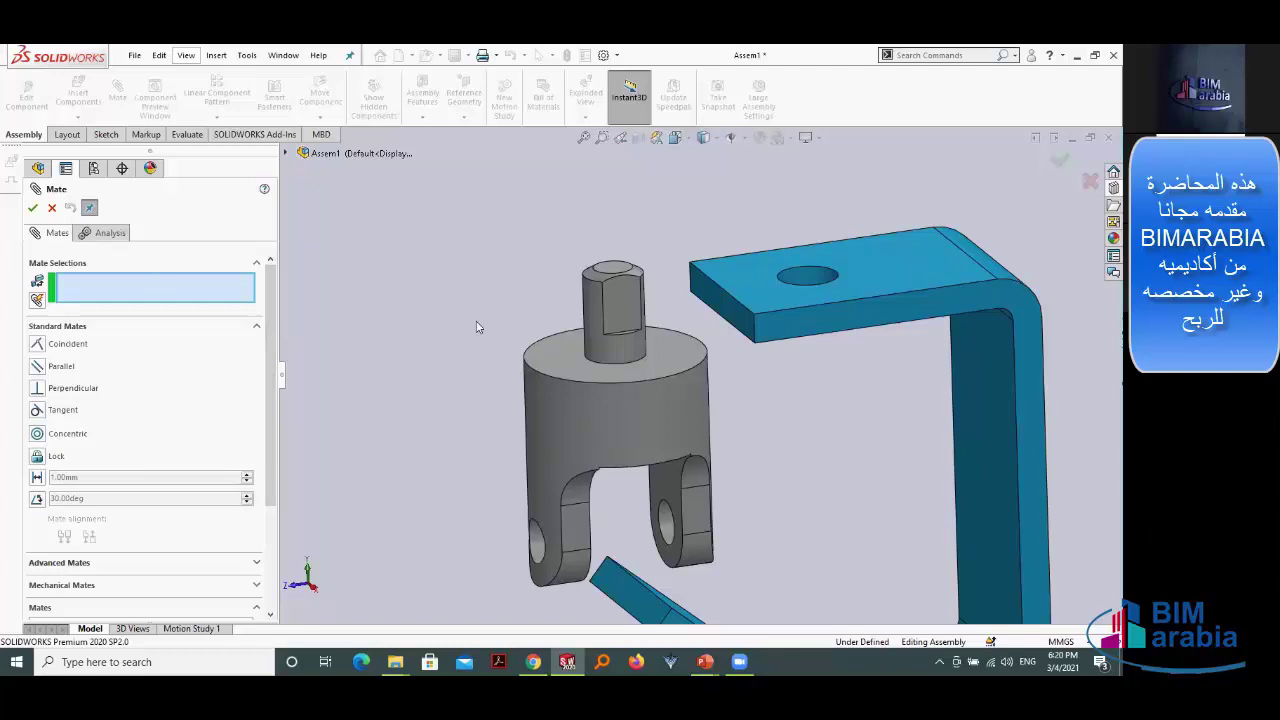
# Step: Make the yoke peg face concentric with the bracket's top flange hole
pyautogui.click(590, 322)
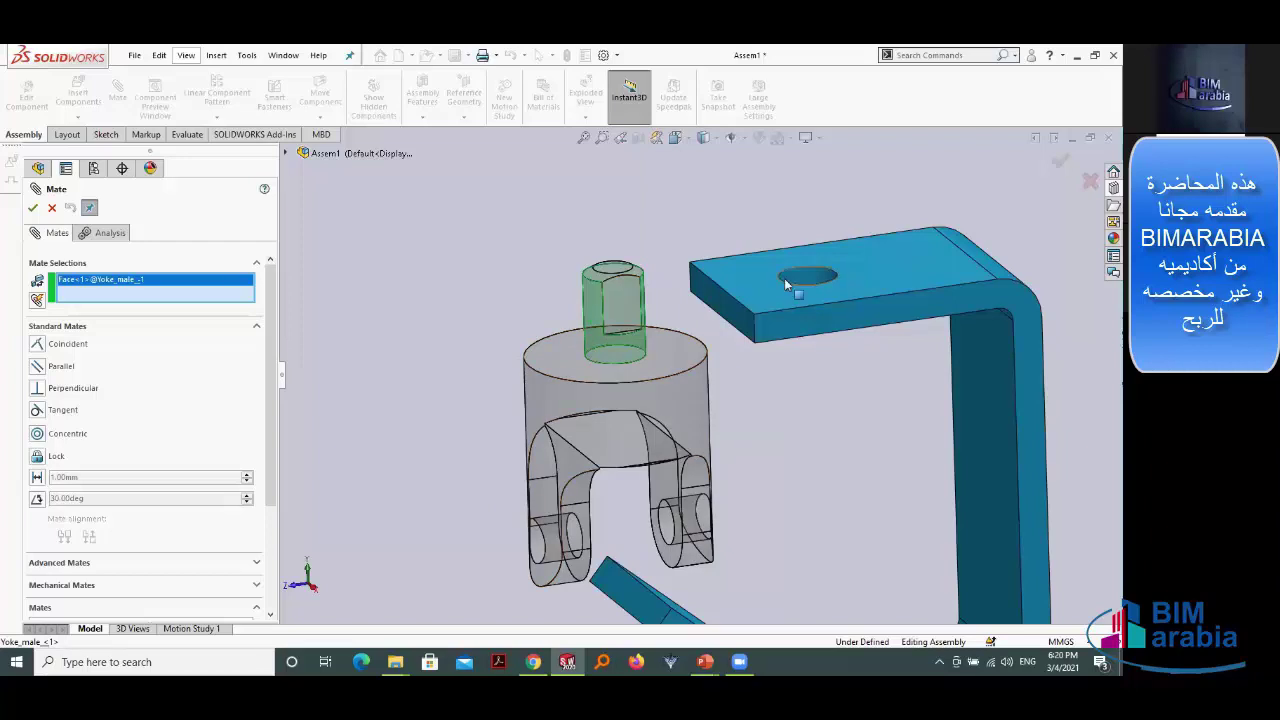
pyautogui.click(688, 410)
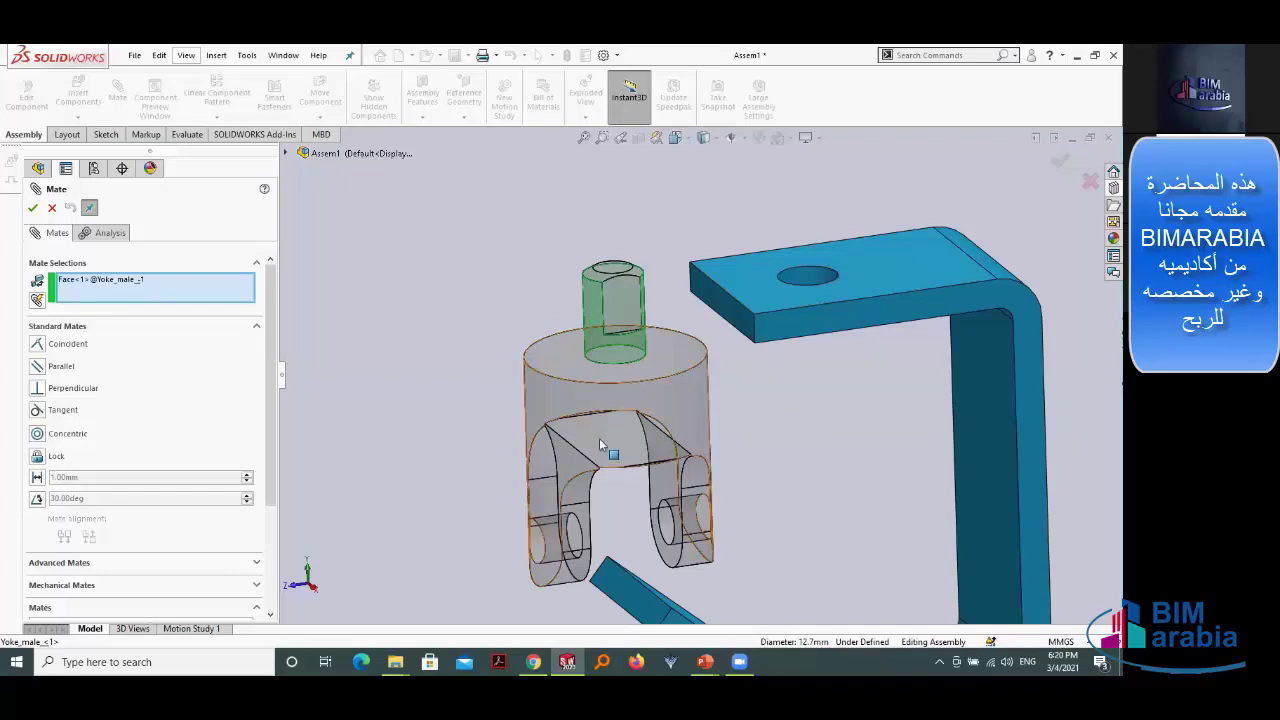
pyautogui.click(805, 275)
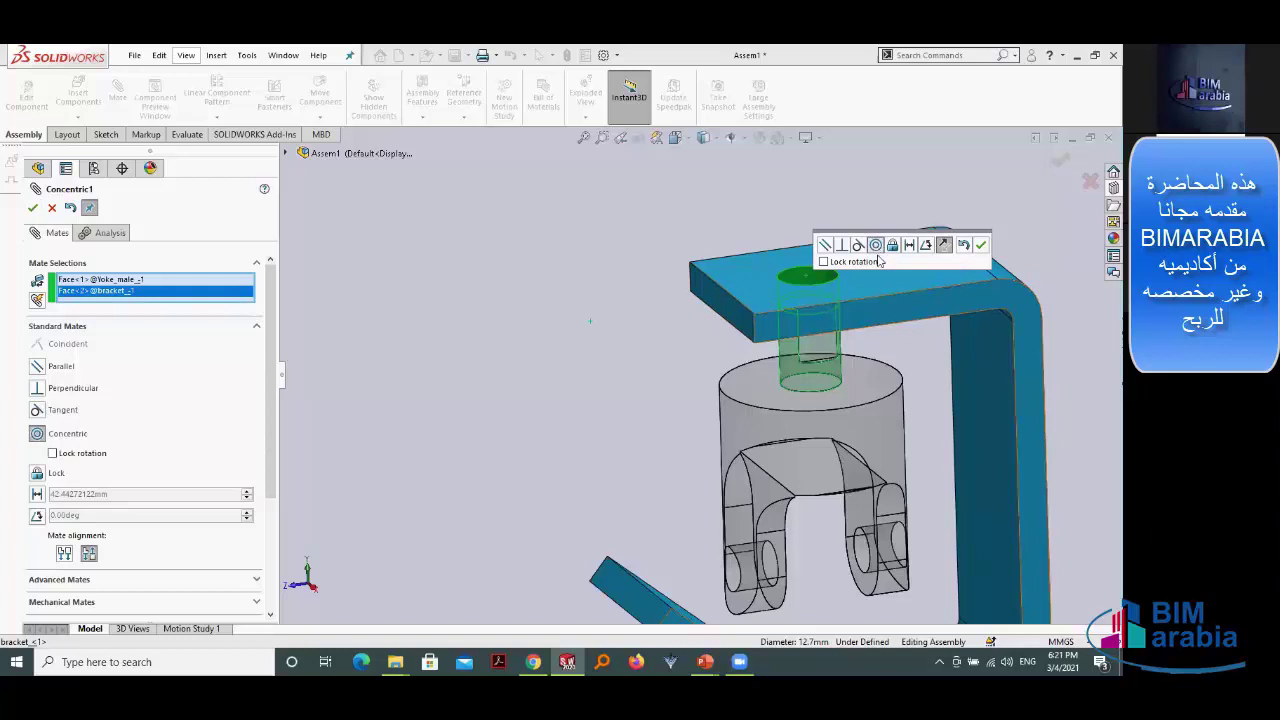
pyautogui.click(982, 245)
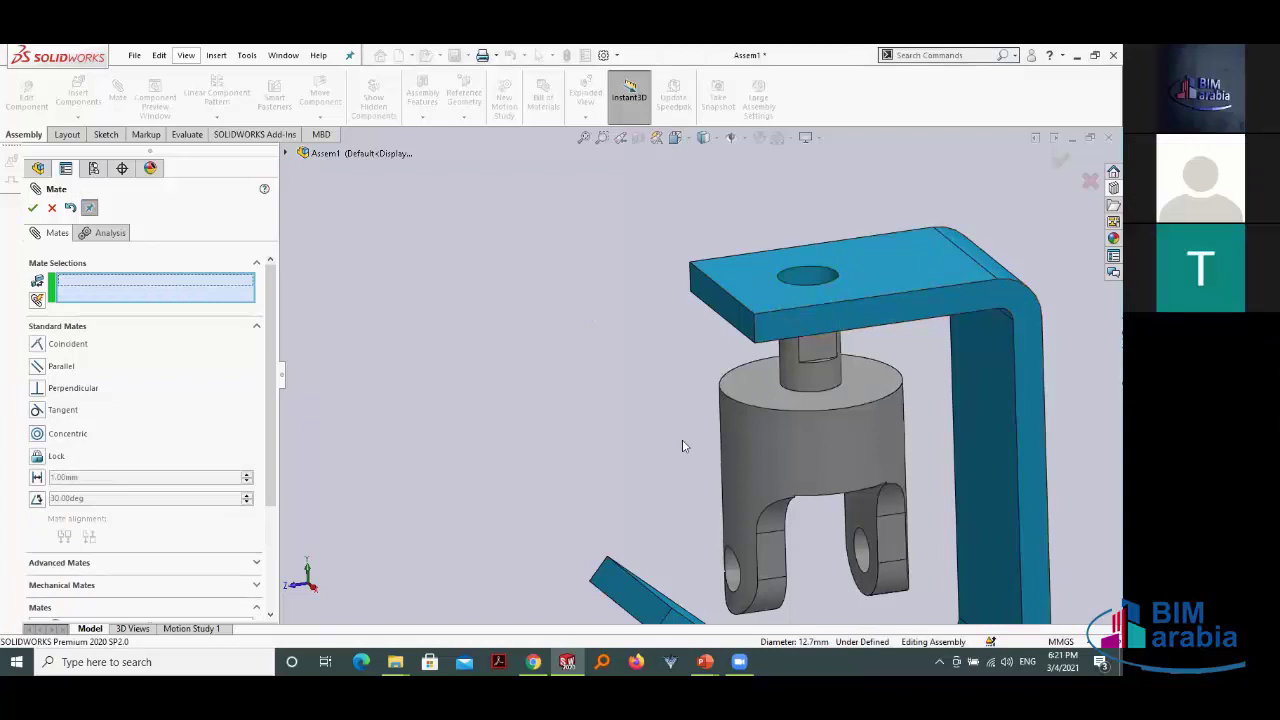
# Step: Close the Mate panel, reveal Concentric1 under Mates, and drag the yoke to test it
pyautogui.click(52, 207)
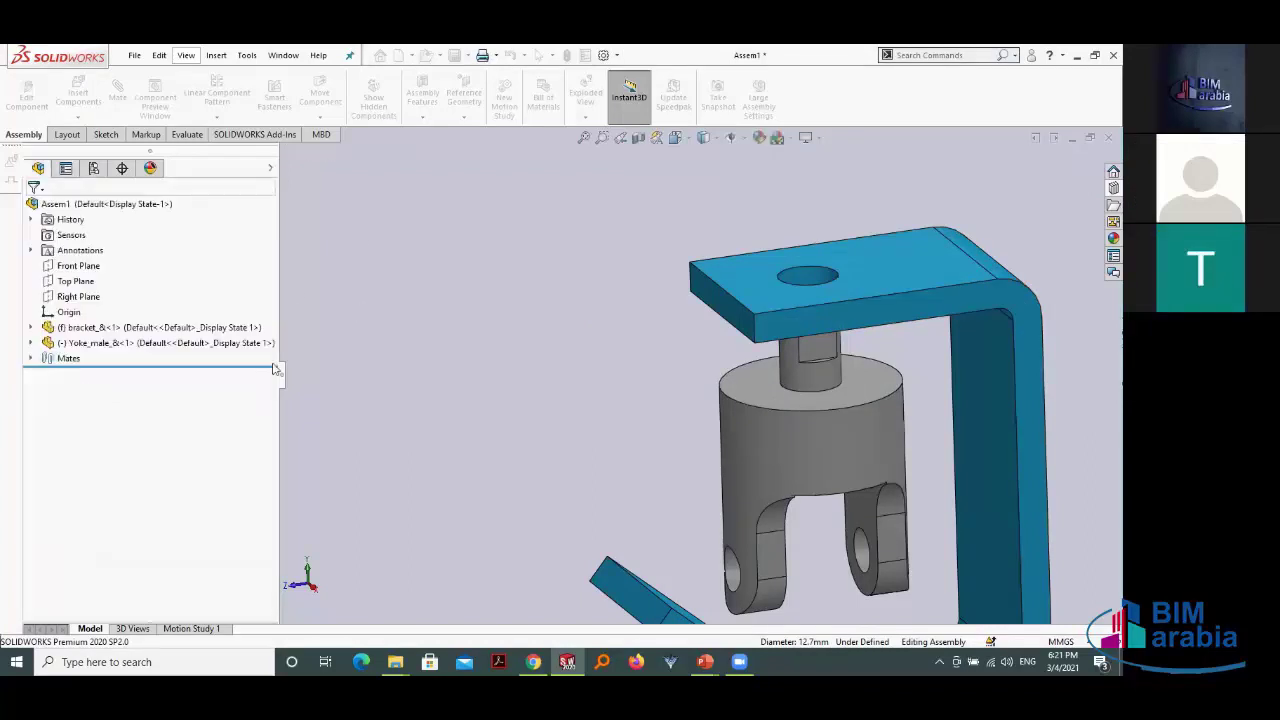
pyautogui.doubleClick(48, 360)
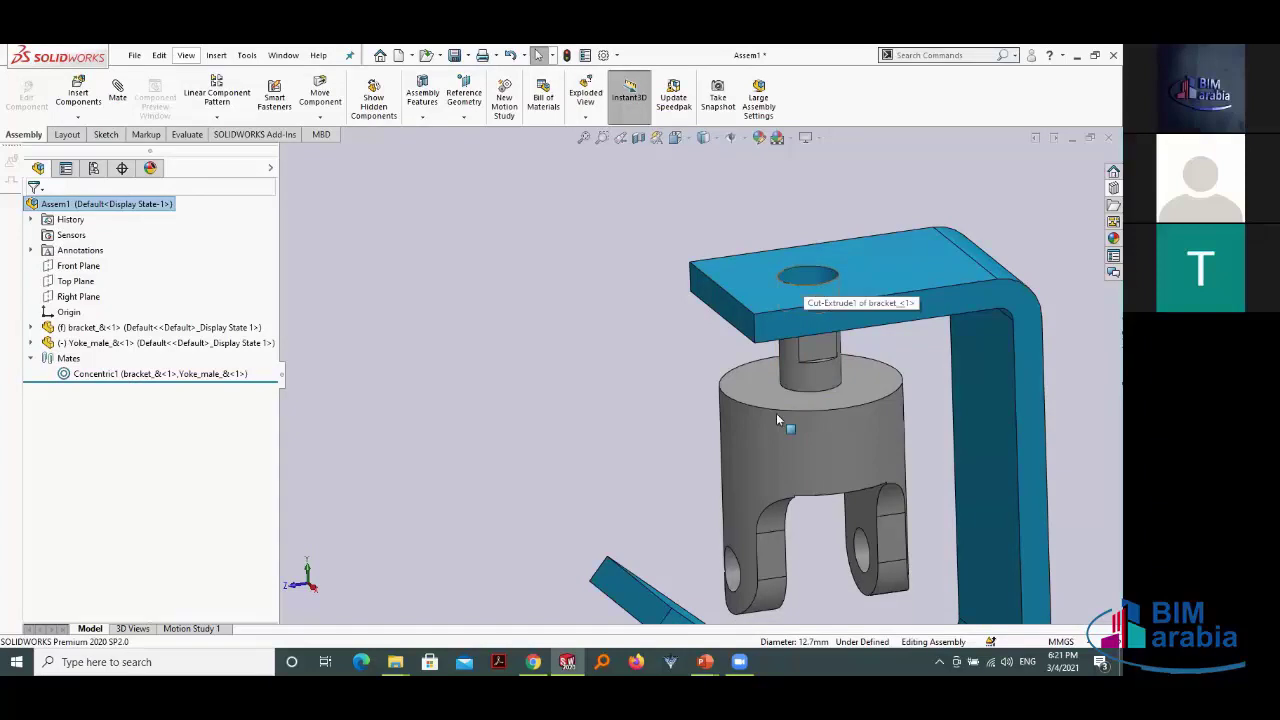
pyautogui.scroll(-3, 898, 411)
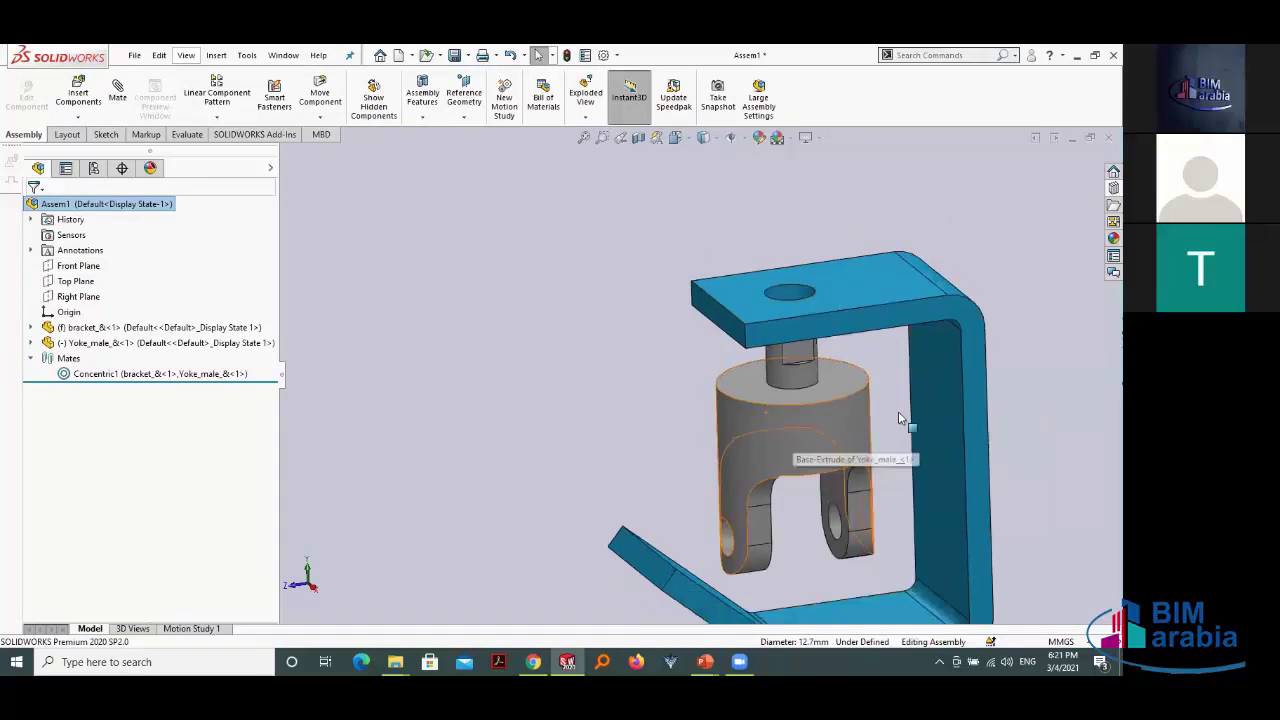
pyautogui.scroll(-2, 898, 411)
pyautogui.moveTo(898, 411)
pyautogui.mouseDown(button='middle')
pyautogui.moveTo(883, 411)
pyautogui.moveTo(866, 563)
pyautogui.mouseUp(button='middle')
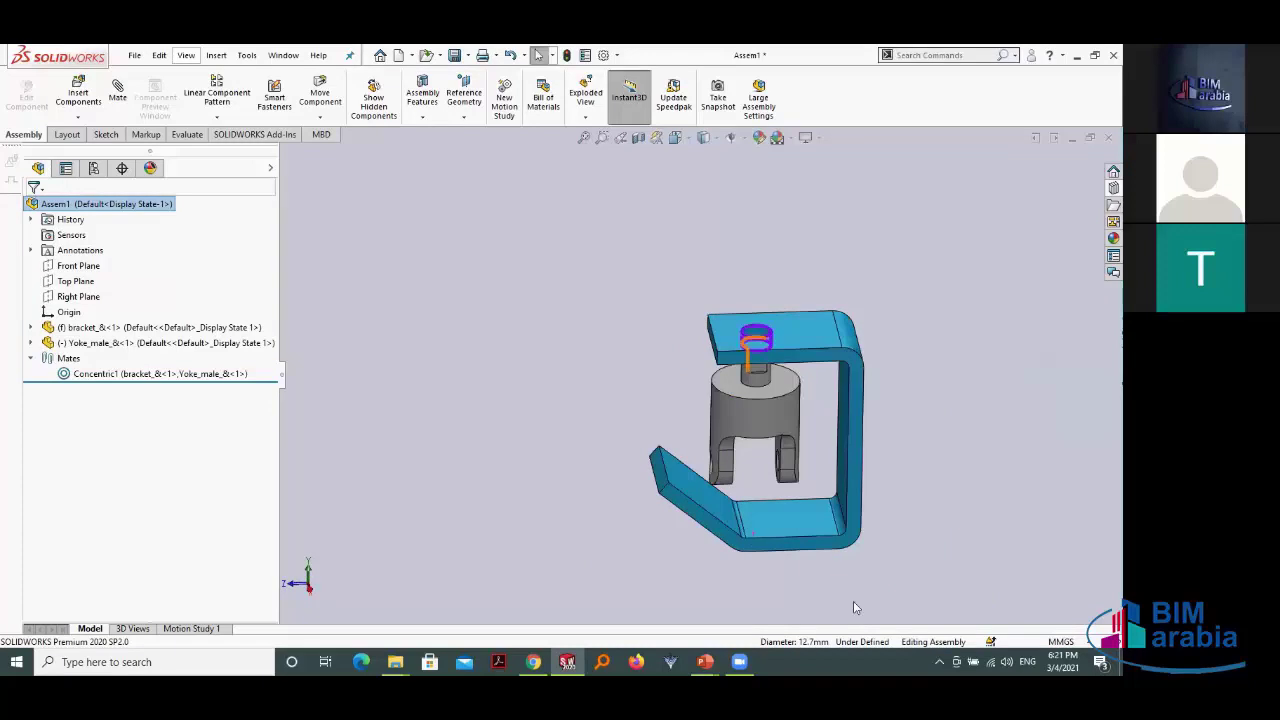
pyautogui.click(755, 433)
pyautogui.moveTo(755, 433)
pyautogui.mouseDown()
pyautogui.moveTo(643, 372)
pyautogui.moveTo(649, 422)
pyautogui.moveTo(870, 421)
pyautogui.mouseUp()
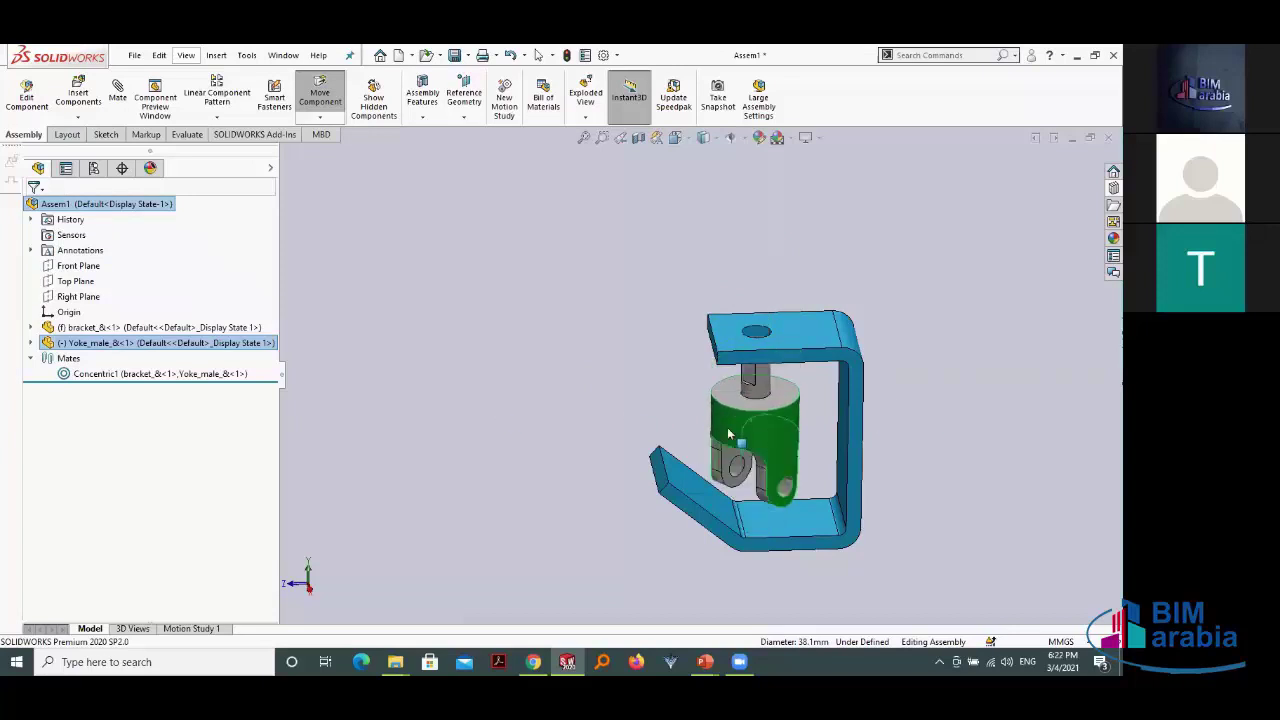
# Step: Spin the Yoke_male about the bracket hole axis, then deselect it
pyautogui.moveTo(870, 421); pyautogui.dragTo(829, 423)
pyautogui.press('Escape')
pyautogui.click(953, 451)
pyautogui.scroll(-2, 783, 414)
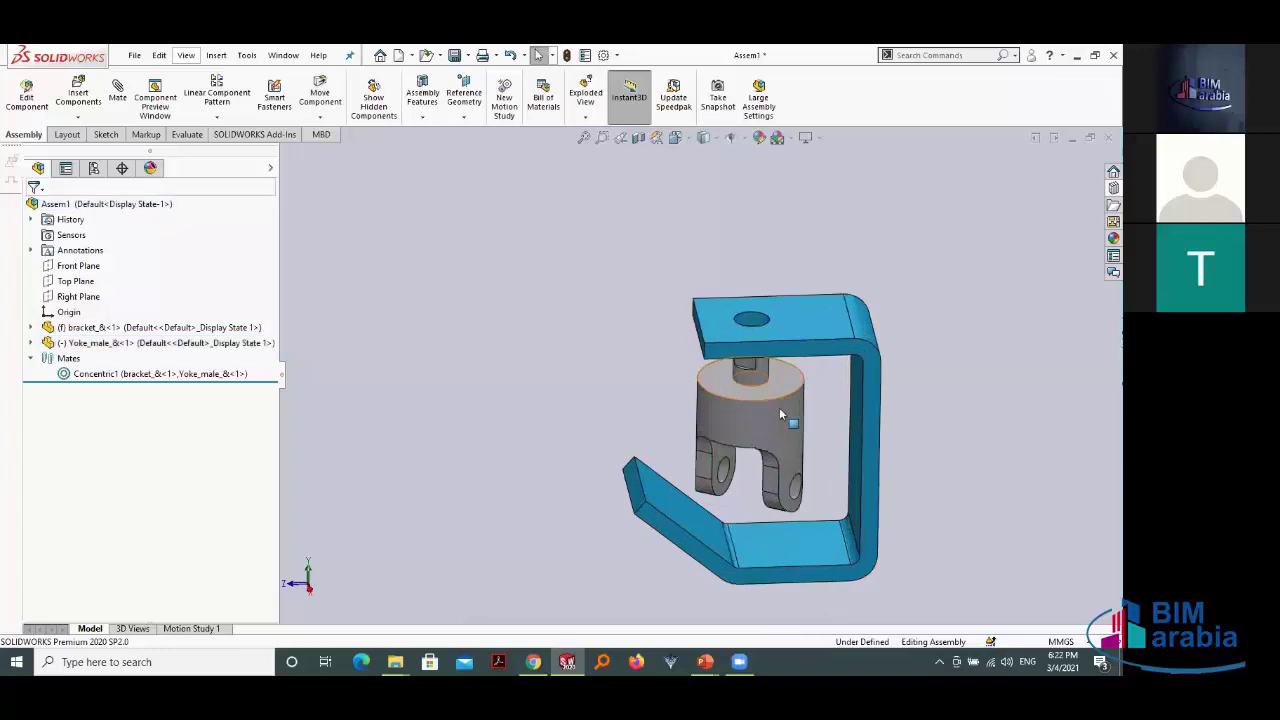
pyautogui.scroll(-3, 832, 418)
pyautogui.scroll(4, 888, 376)
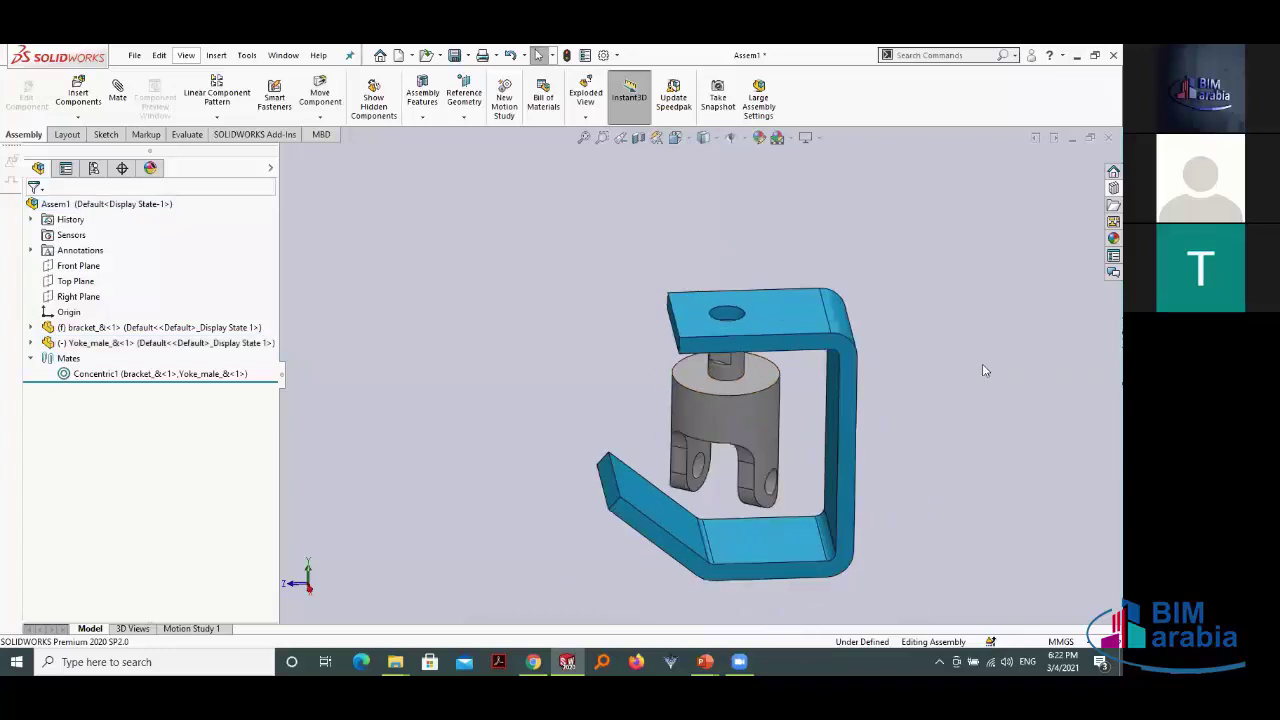
pyautogui.scroll(-1, 954, 351)
pyautogui.scroll(-1, 954, 360)
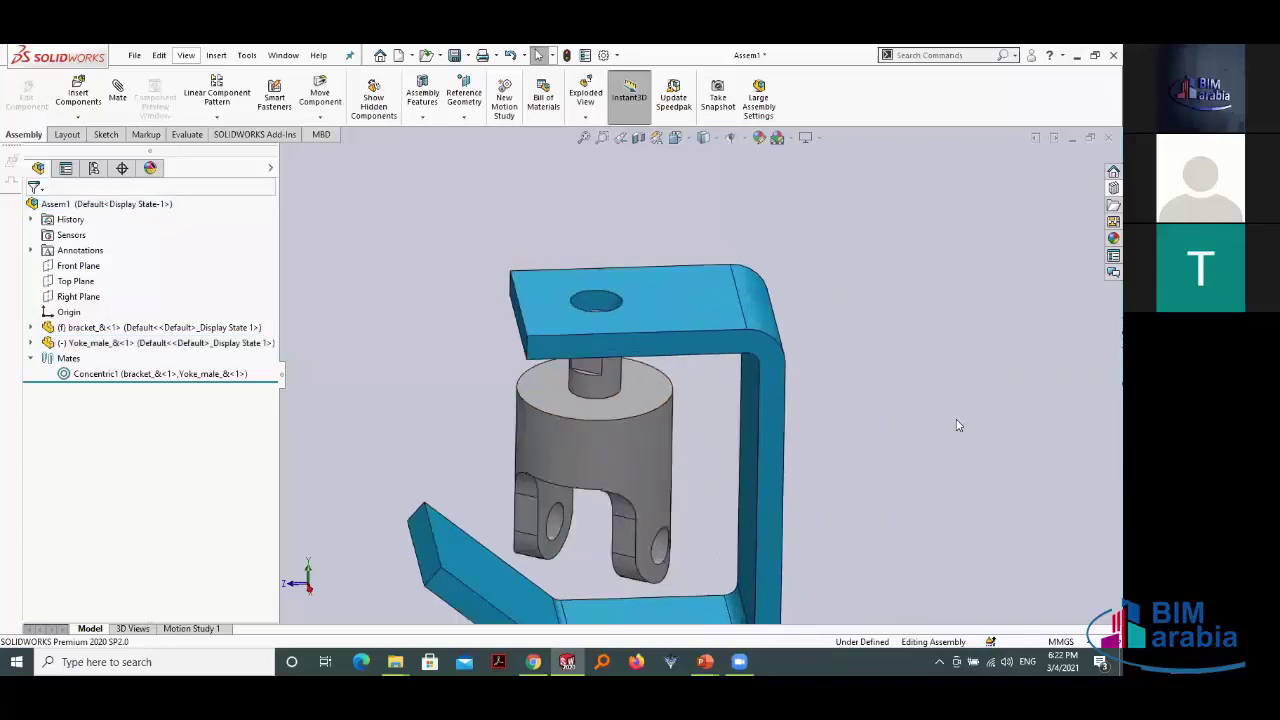
pyautogui.scroll(2, 849, 422)
# Step: Inspect the yoke's top face and the underside of the bracket's top flange from several angles
pyautogui.moveTo(849, 422)
pyautogui.mouseDown(button='middle')
pyautogui.moveTo(709, 380)
pyautogui.moveTo(651, 391)
pyautogui.mouseUp(button='middle')
pyautogui.click(651, 391)
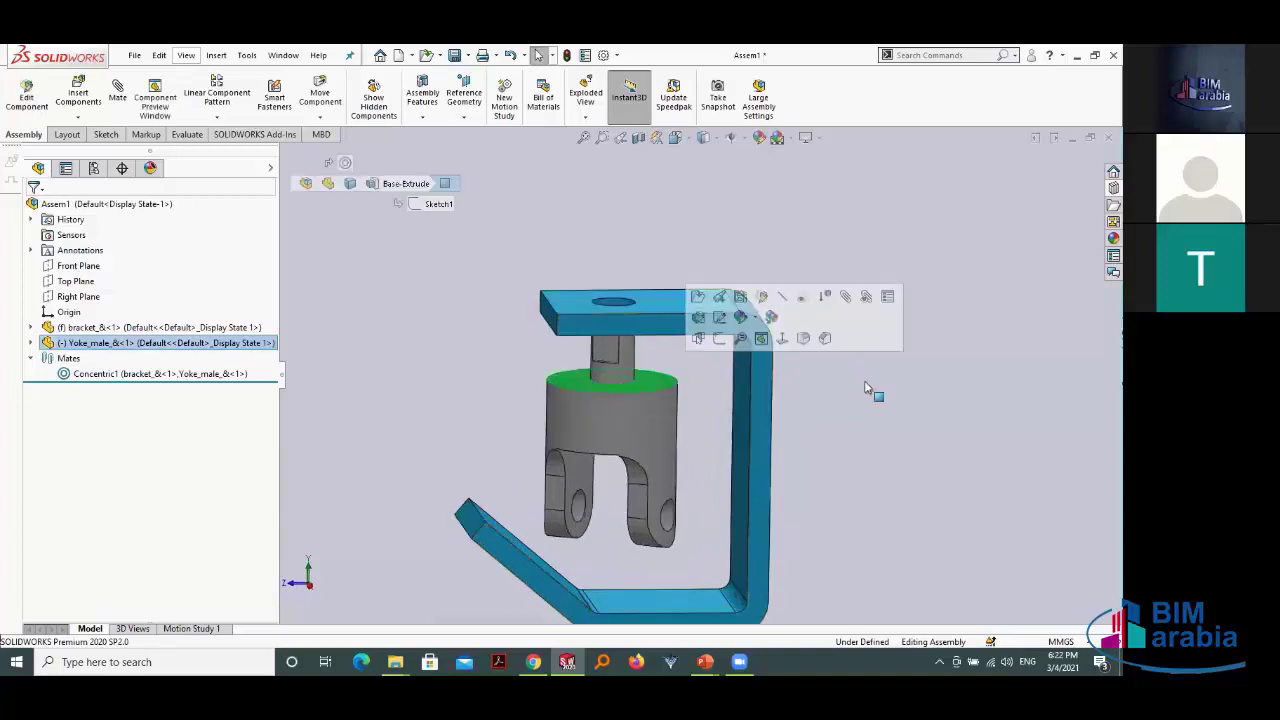
pyautogui.scroll(2, 849, 421)
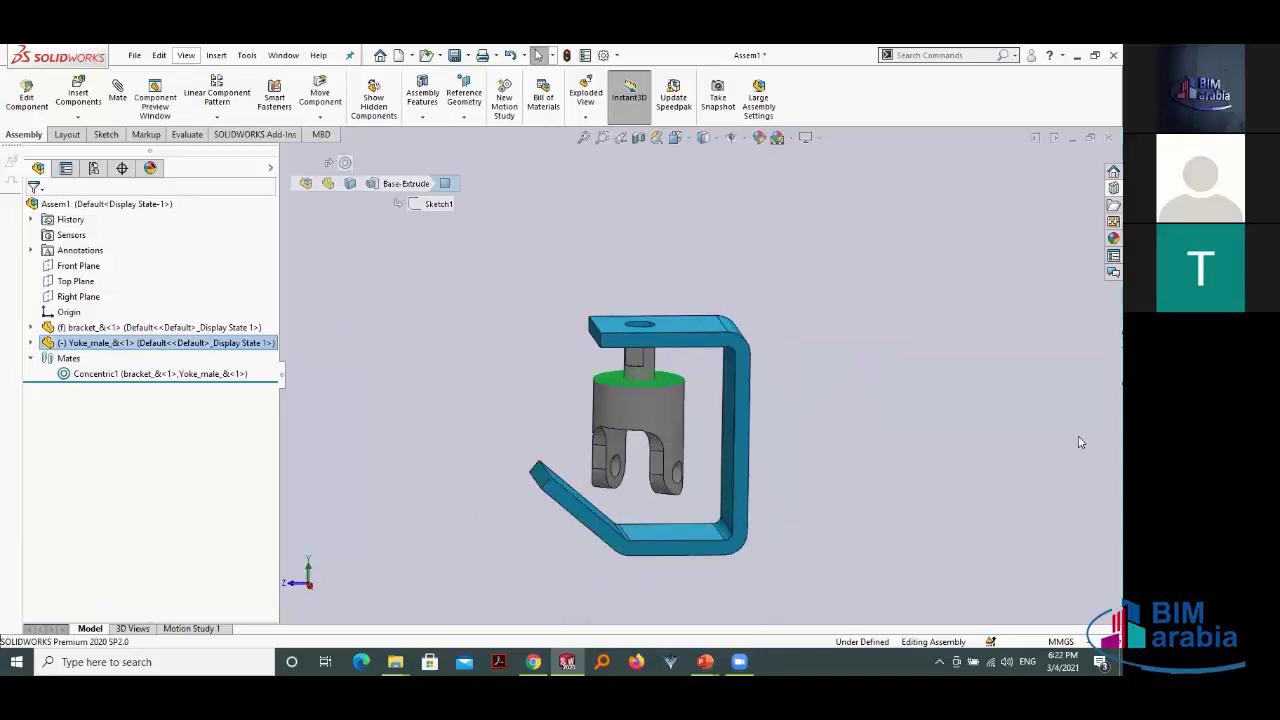
pyautogui.moveTo(945, 421); pyautogui.dragTo(943, 351, button='middle')
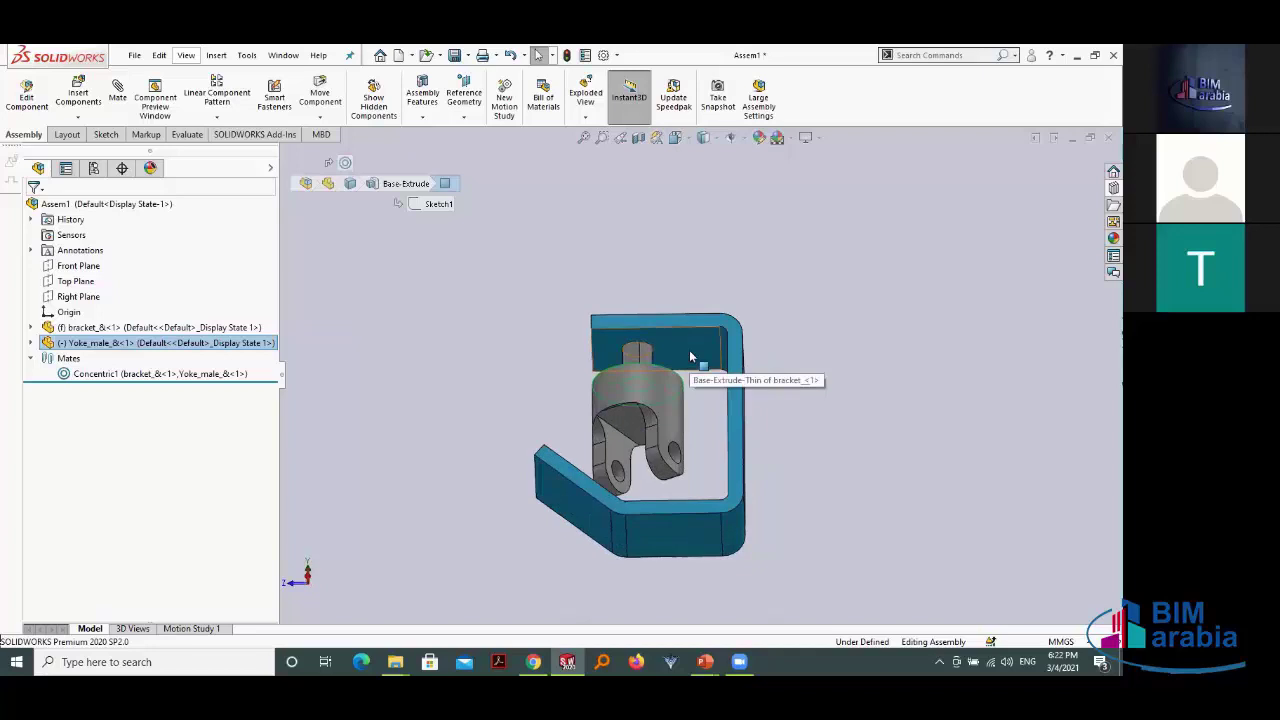
pyautogui.click(808, 286)
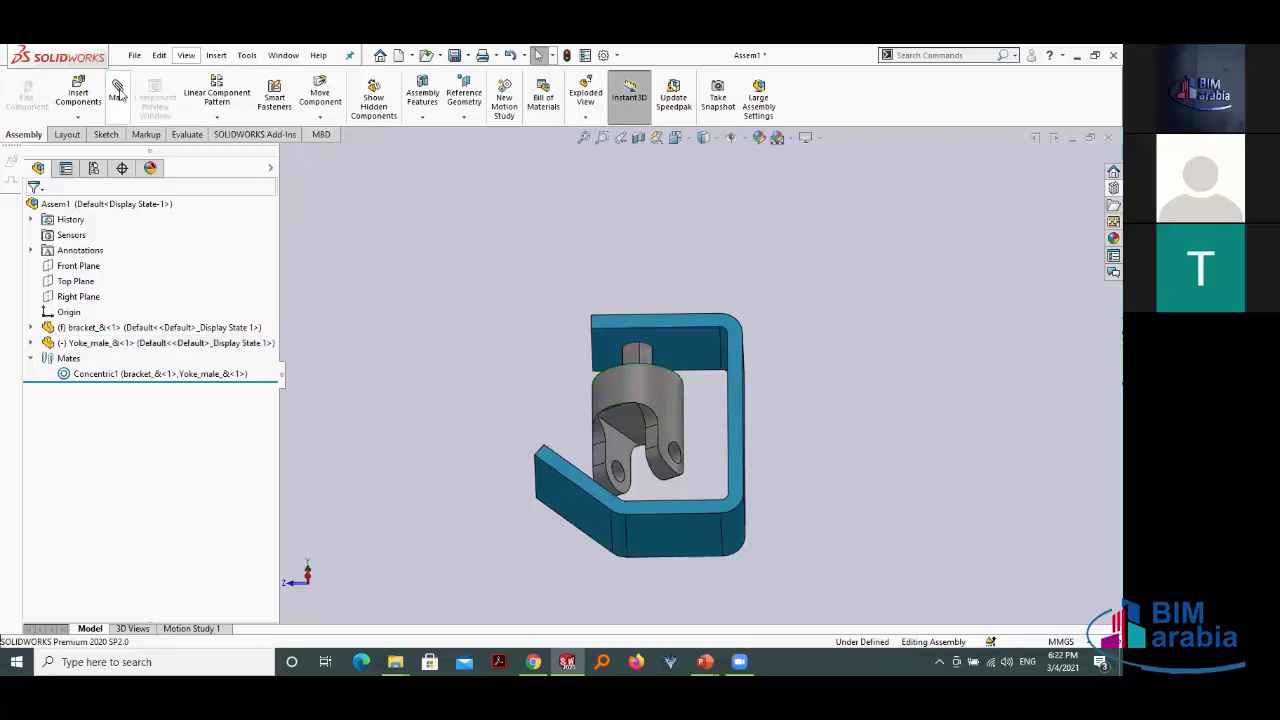
pyautogui.moveTo(790, 310)
pyautogui.mouseDown(button='middle')
pyautogui.moveTo(829, 354)
pyautogui.moveTo(858, 461)
pyautogui.mouseUp(button='middle')
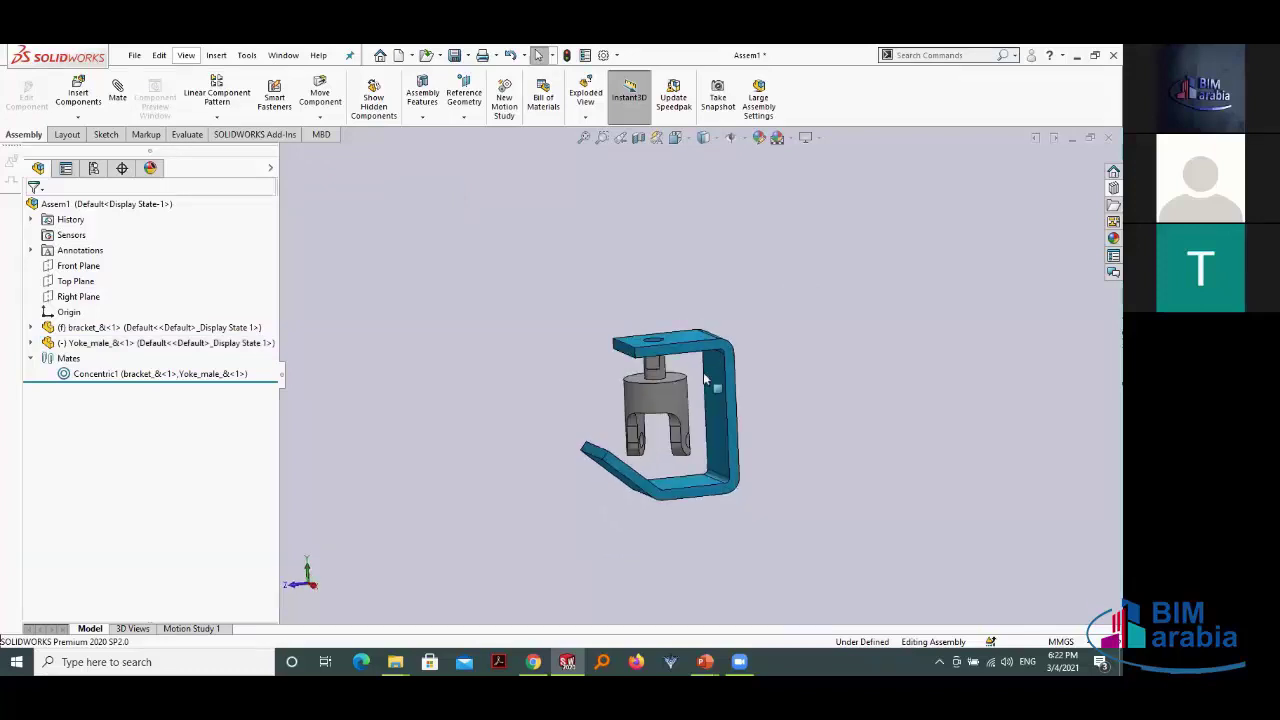
pyautogui.scroll(-3, 664, 392)
pyautogui.scroll(-1, 664, 392)
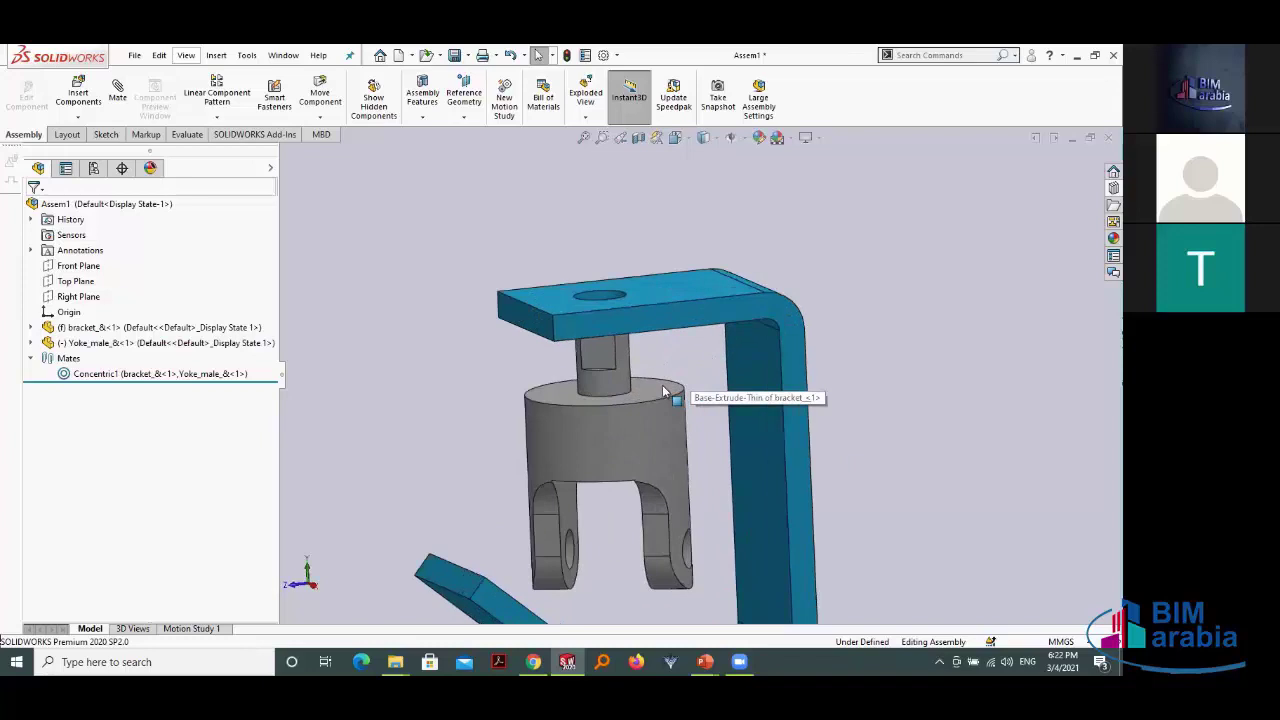
pyautogui.click(662, 390)
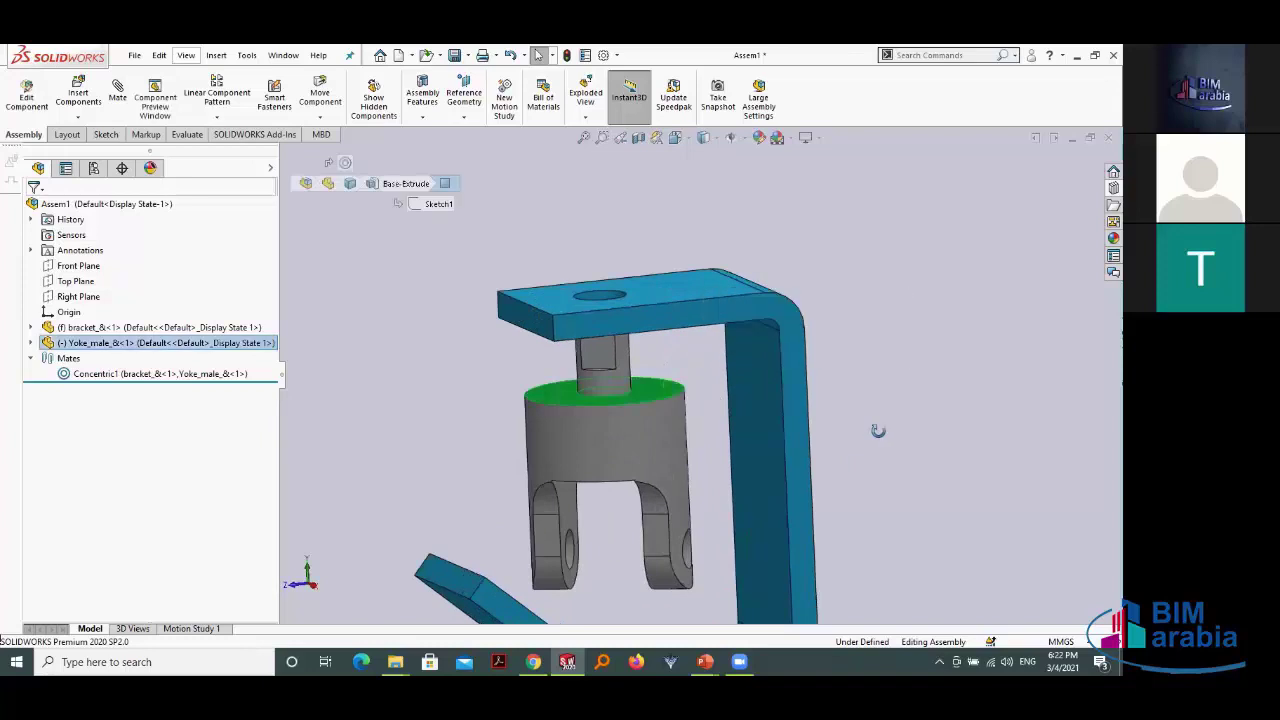
pyautogui.moveTo(878, 431)
pyautogui.mouseDown(button='middle')
pyautogui.moveTo(857, 320)
pyautogui.moveTo(874, 363)
pyautogui.moveTo(500, 369)
pyautogui.moveTo(536, 424)
pyautogui.moveTo(578, 394)
pyautogui.moveTo(1100, 415)
pyautogui.mouseUp(button='middle')
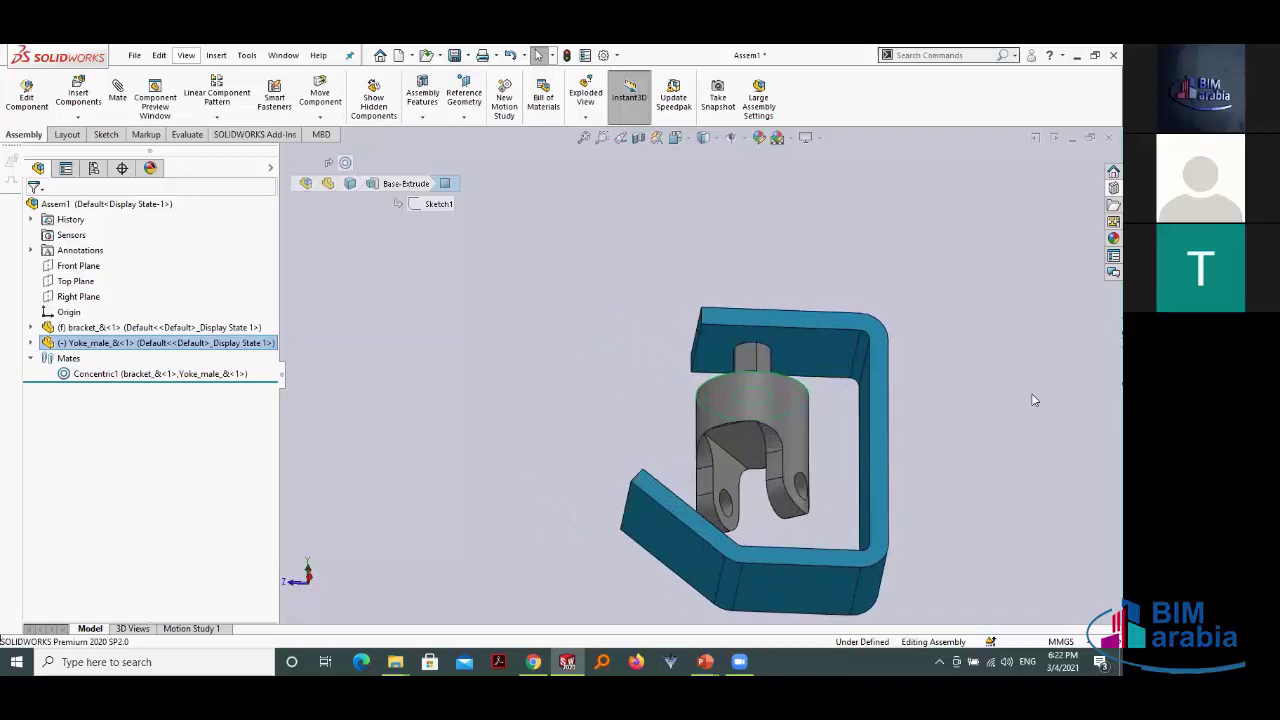
# Step: Mate the yoke's top face coincident with the underside of the bracket's top flange
pyautogui.click(814, 351)
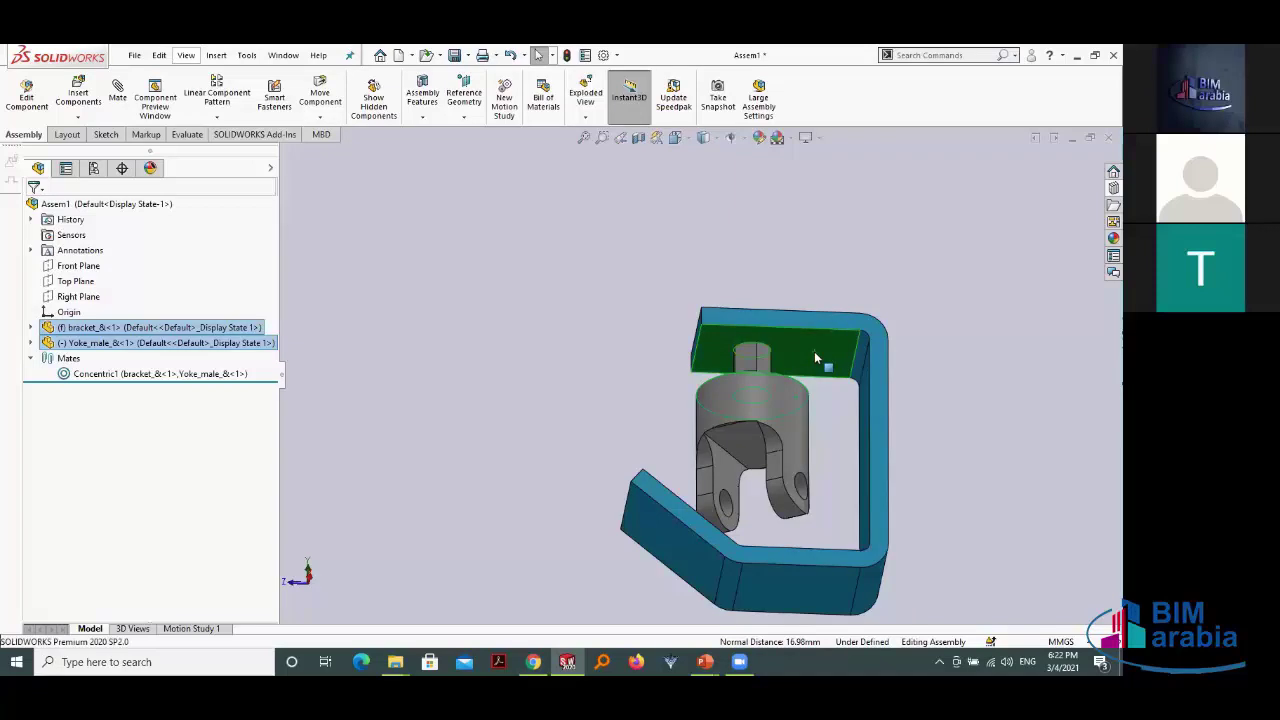
pyautogui.click(814, 352)
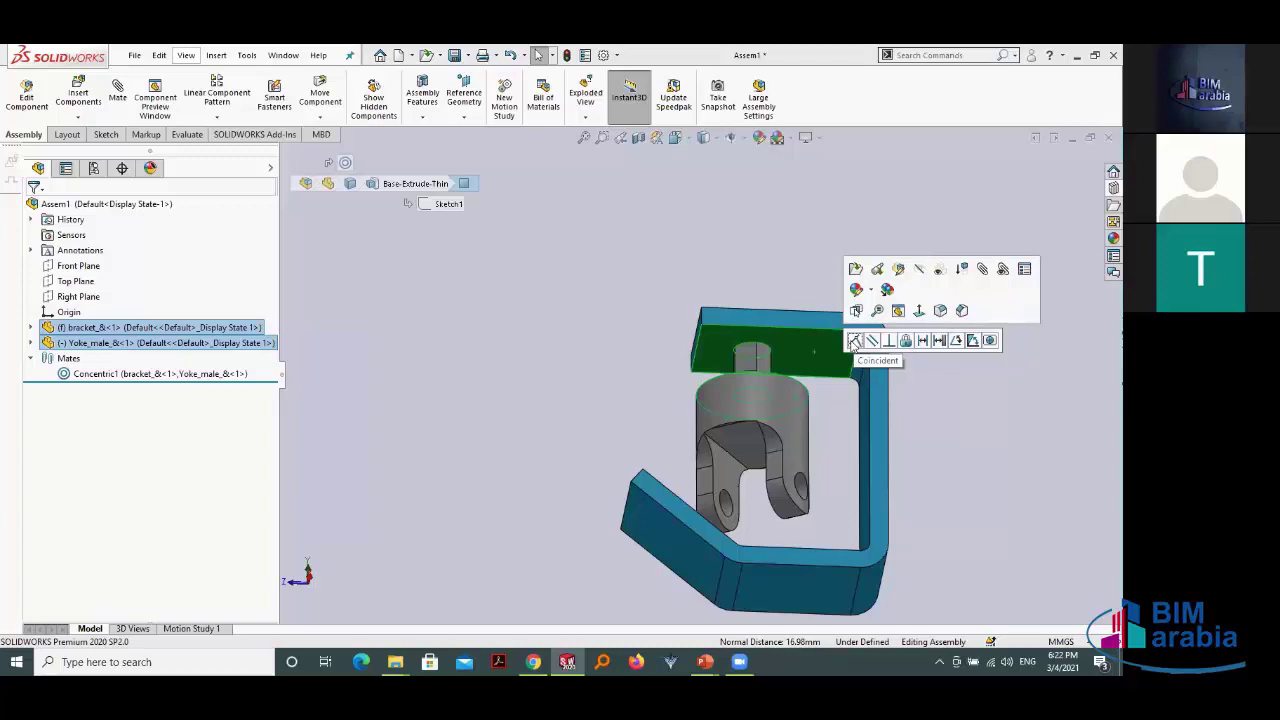
pyautogui.click(854, 342)
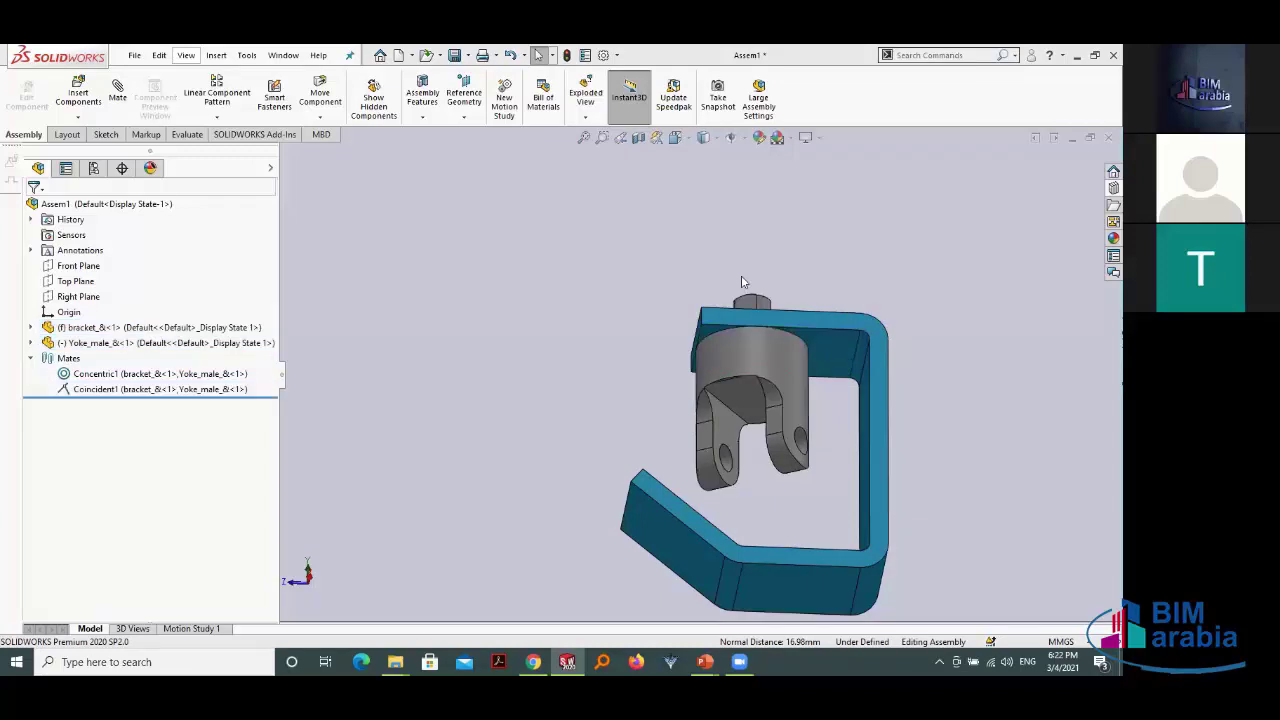
# Step: Rotate the Yoke_male about its mated axis to confirm it turns freely
pyautogui.moveTo(803, 270); pyautogui.dragTo(795, 375, button='middle')
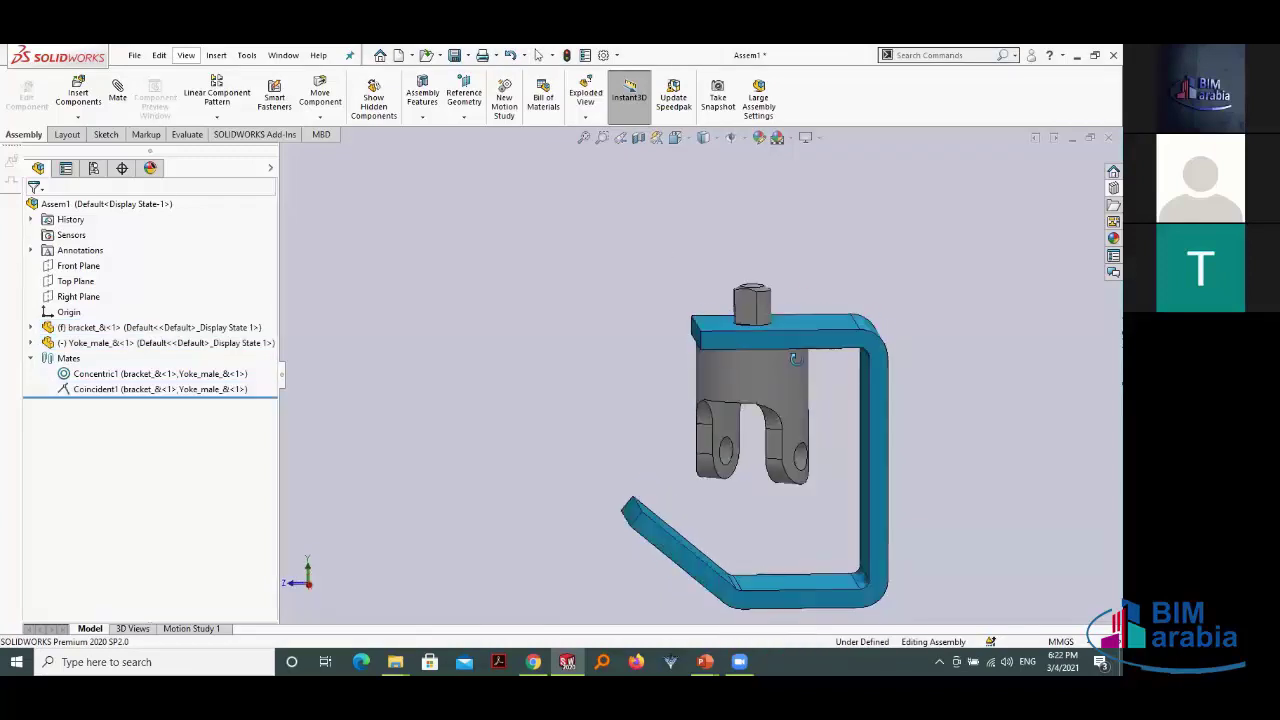
pyautogui.moveTo(795, 375); pyautogui.dragTo(857, 405)
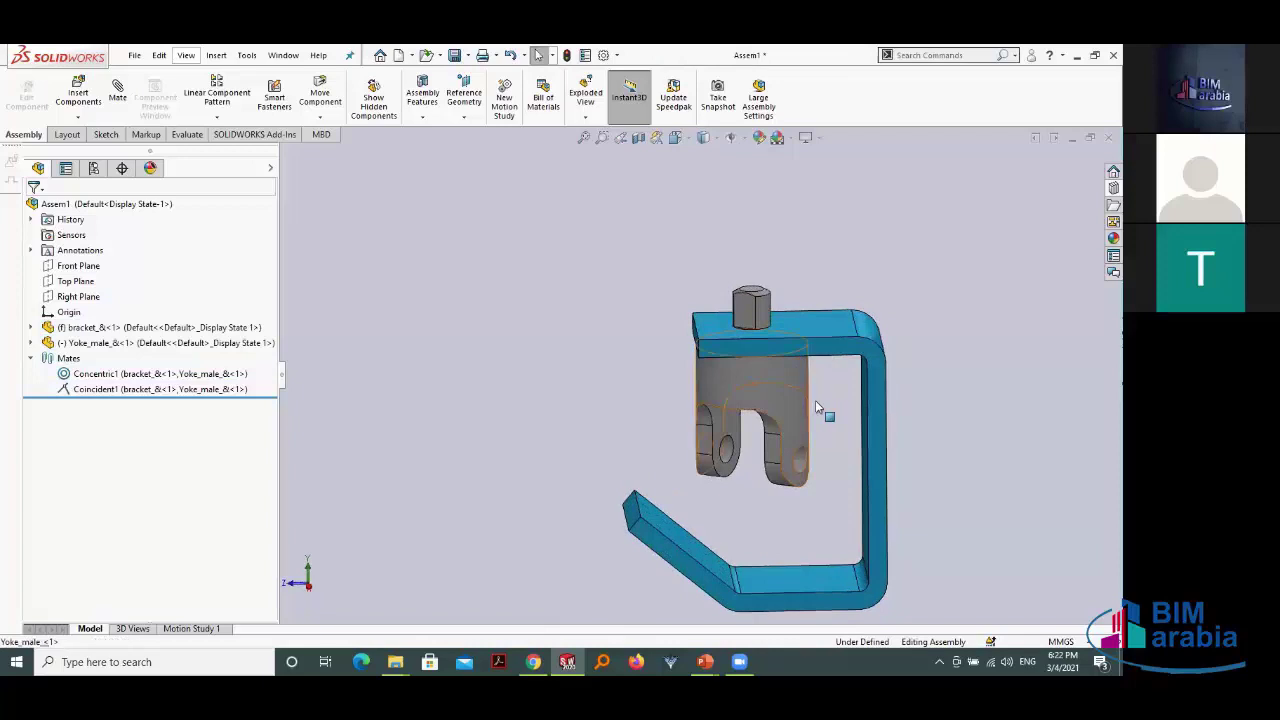
pyautogui.moveTo(704, 417)
pyautogui.mouseDown()
pyautogui.moveTo(708, 460)
pyautogui.moveTo(870, 455)
pyautogui.moveTo(676, 457)
pyautogui.moveTo(983, 518)
pyautogui.mouseUp()
pyautogui.click(983, 518)
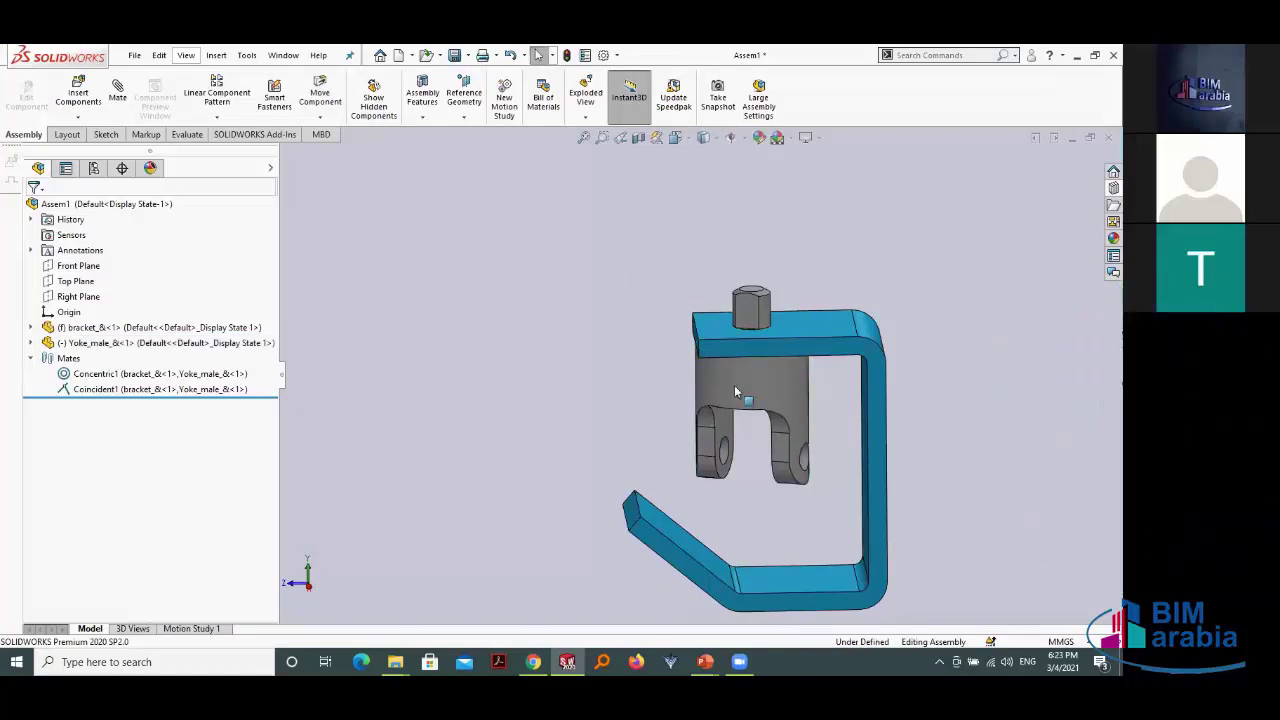
# Step: Spin the yoke again from other angles, then zoom out to show the whole bracket
pyautogui.moveTo(734, 385)
pyautogui.mouseDown(button='middle')
pyautogui.moveTo(815, 394)
pyautogui.moveTo(731, 395)
pyautogui.mouseUp(button='middle')
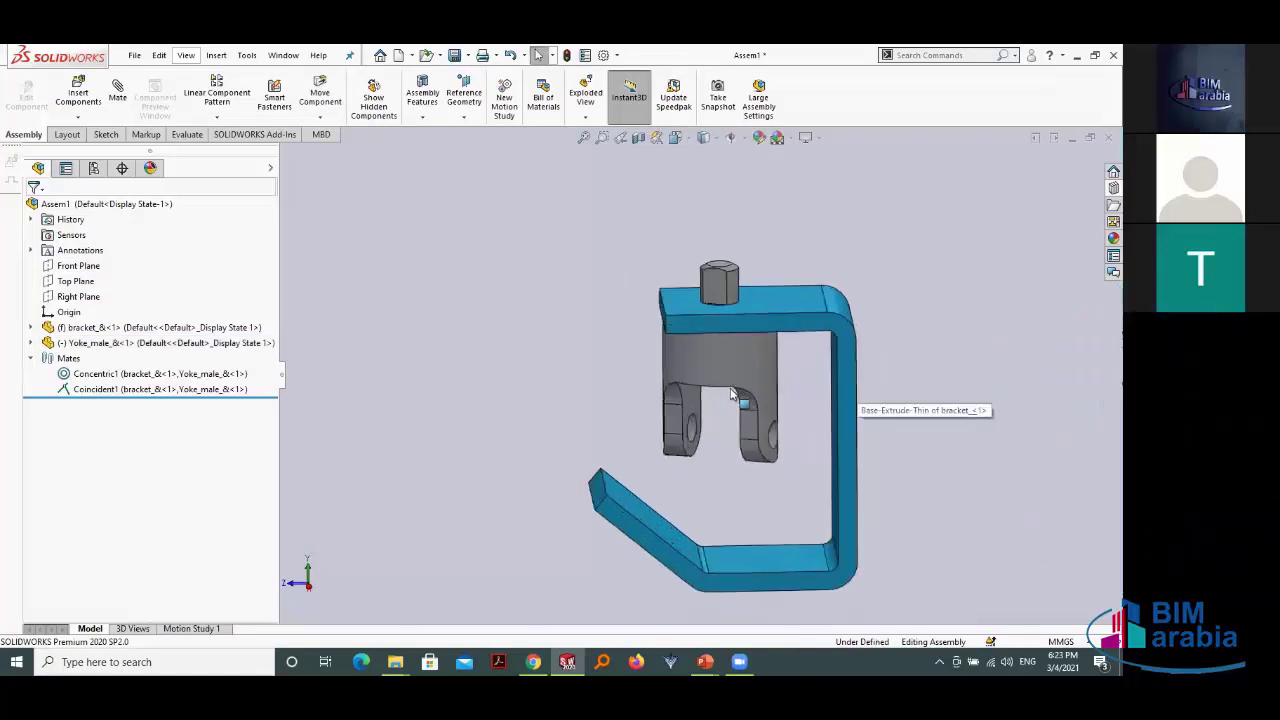
pyautogui.scroll(3, 731, 393)
pyautogui.moveTo(703, 340)
pyautogui.mouseDown()
pyautogui.moveTo(691, 354)
pyautogui.moveTo(609, 340)
pyautogui.moveTo(580, 349)
pyautogui.moveTo(578, 392)
pyautogui.moveTo(626, 423)
pyautogui.moveTo(683, 391)
pyautogui.moveTo(549, 362)
pyautogui.mouseUp()
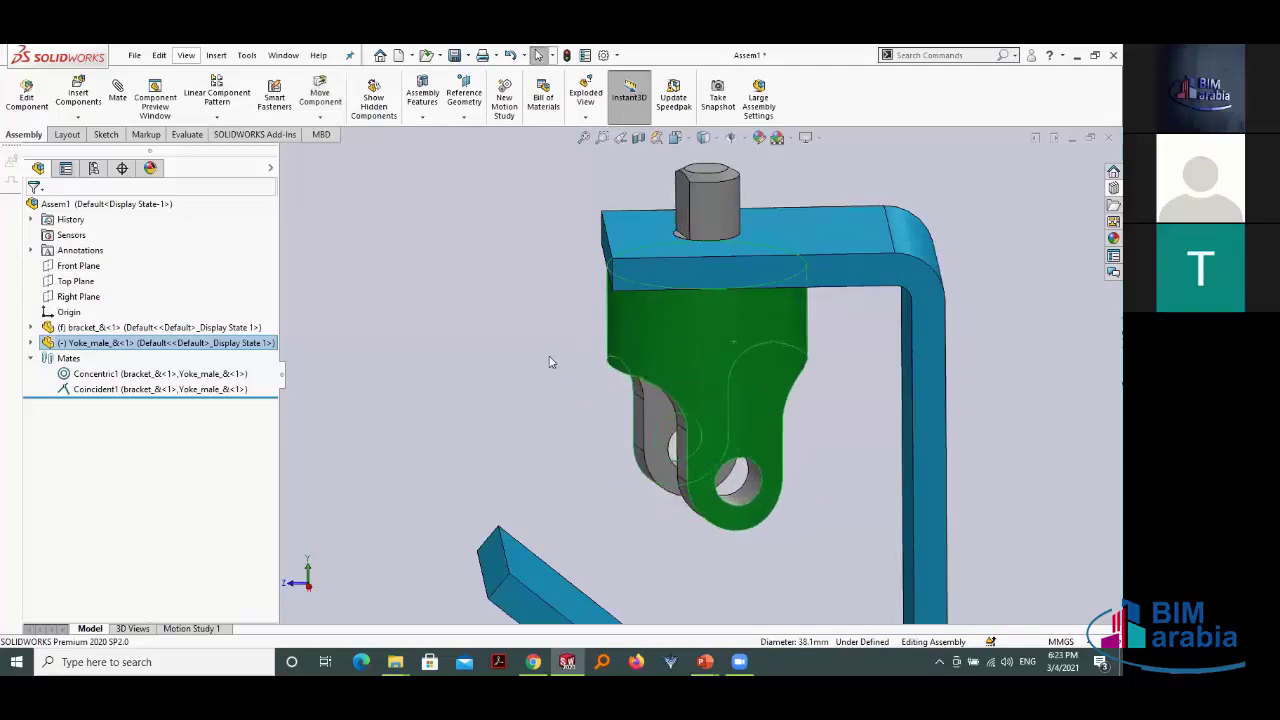
pyautogui.click(549, 362)
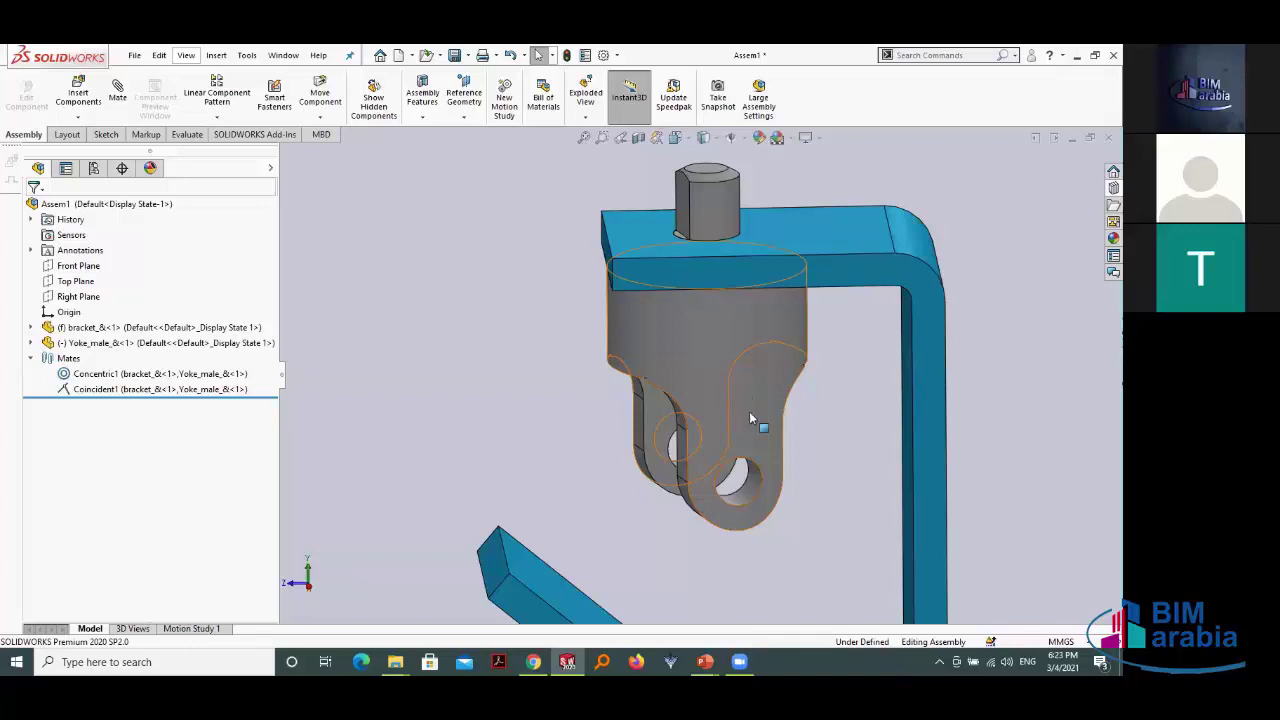
pyautogui.moveTo(749, 411); pyautogui.dragTo(822, 463)
pyautogui.scroll(3, 714, 379)
pyautogui.moveTo(711, 381); pyautogui.dragTo(781, 411)
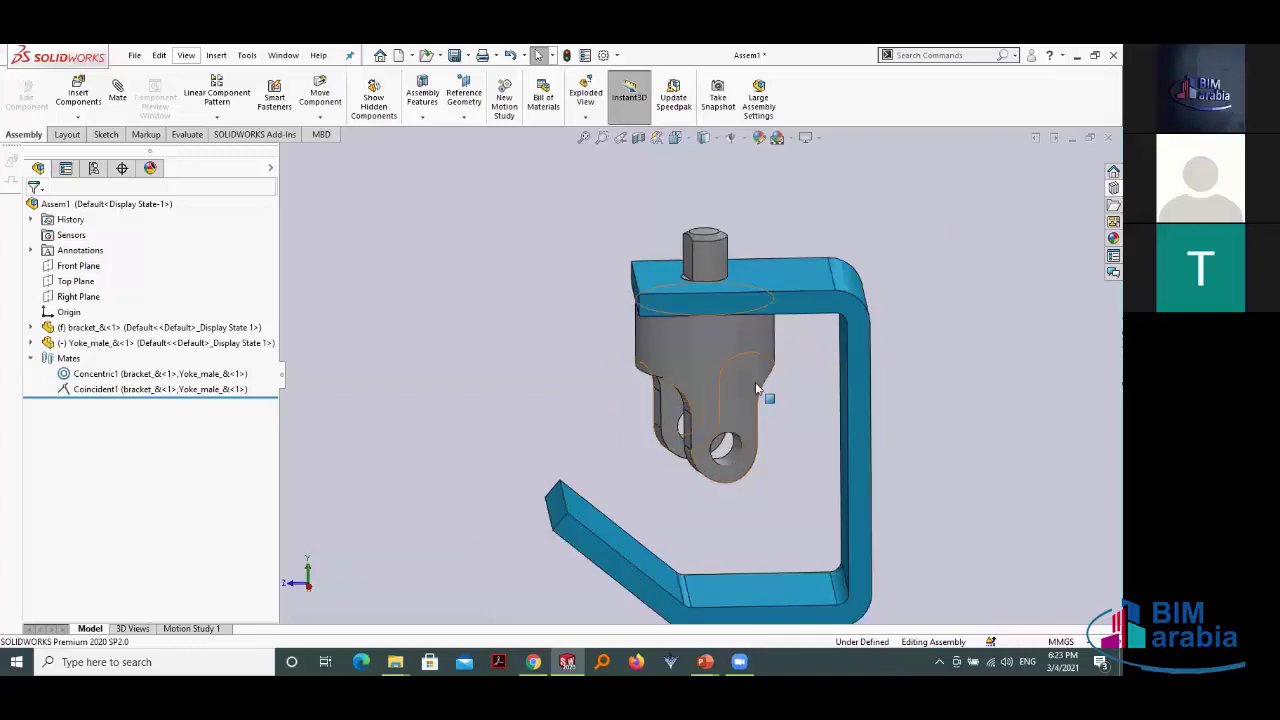
pyautogui.click(934, 334)
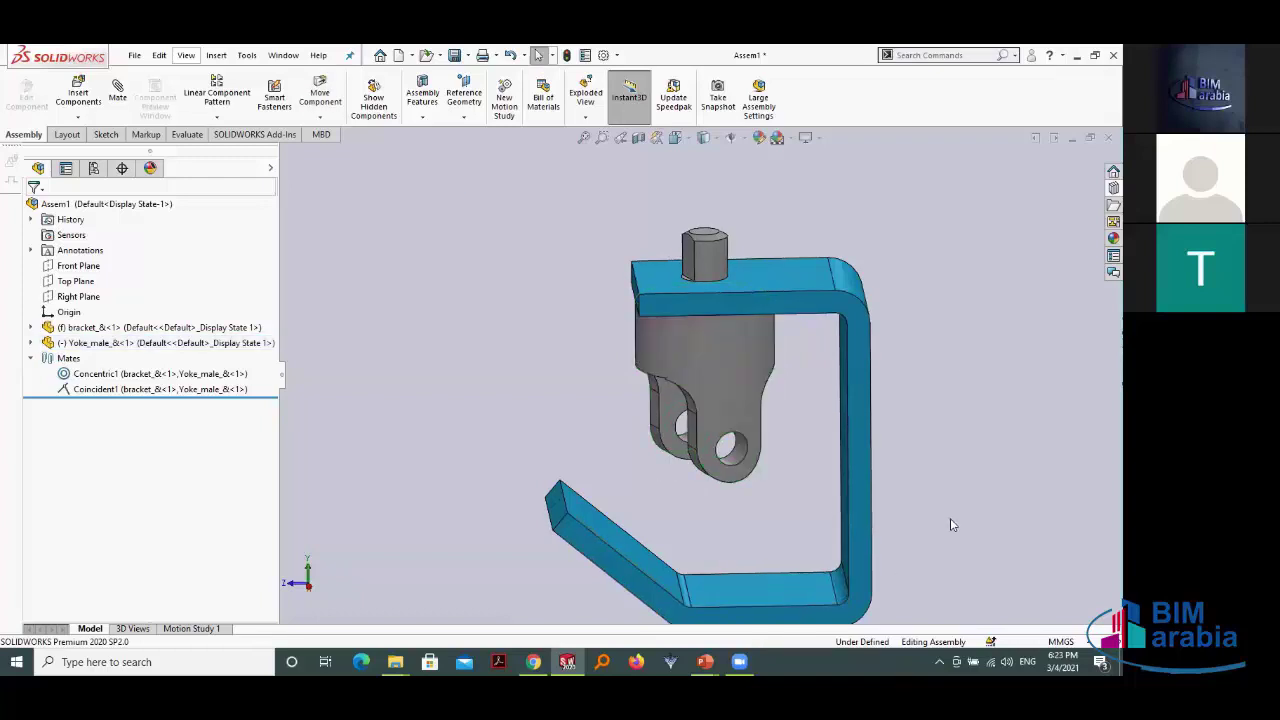
pyautogui.scroll(2, 950, 525)
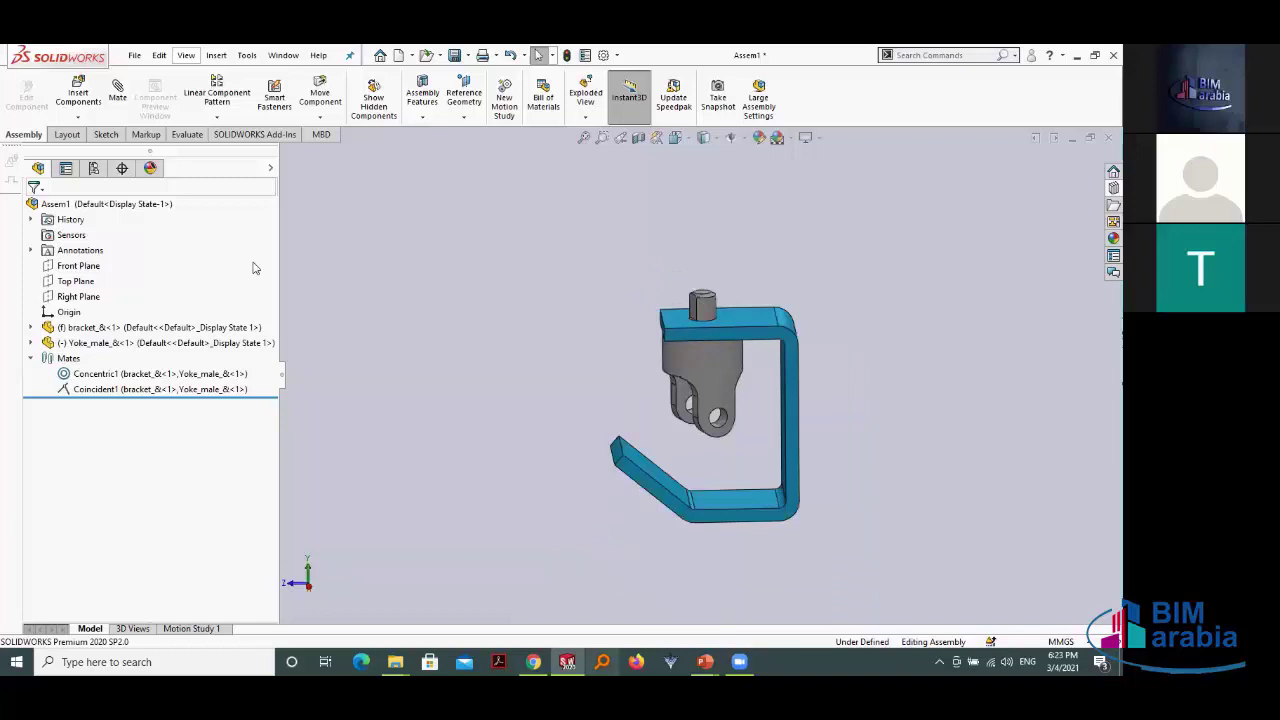
# Step: Browse for spider_&.SLDPRT and place it inside the bracket beside the yoke
pyautogui.click(60, 92)
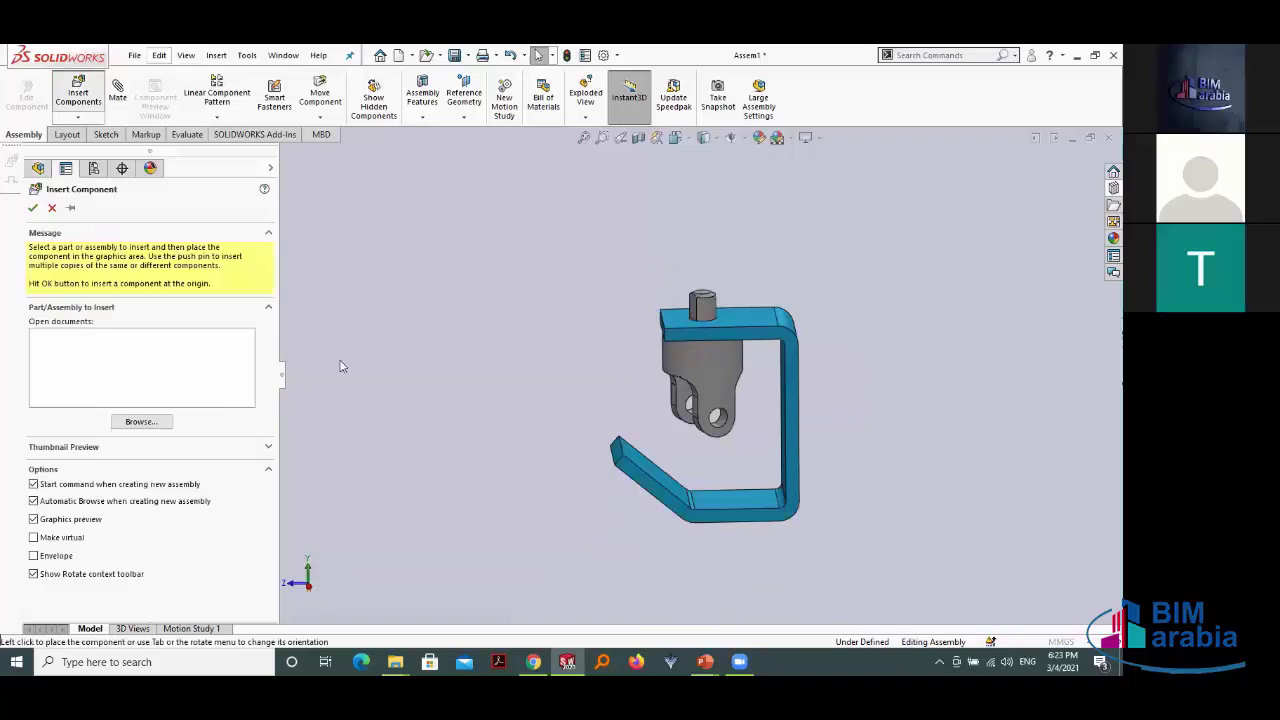
pyautogui.click(141, 421)
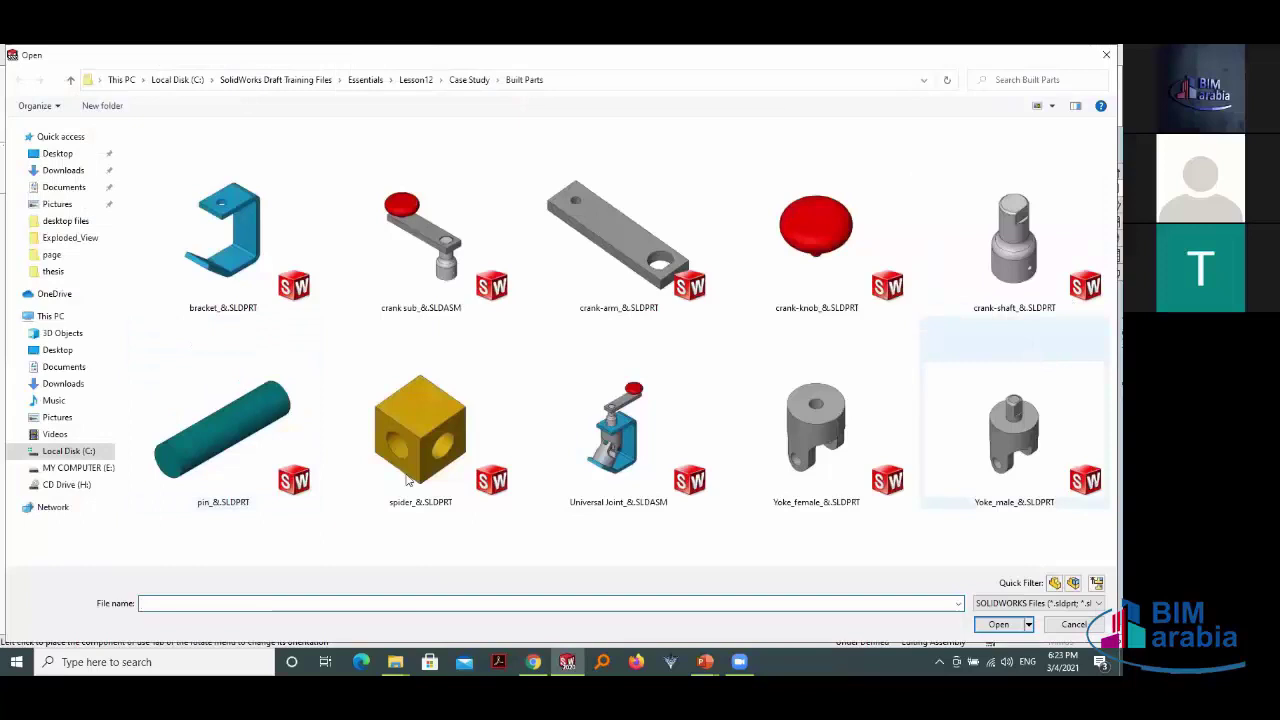
pyautogui.click(412, 462)
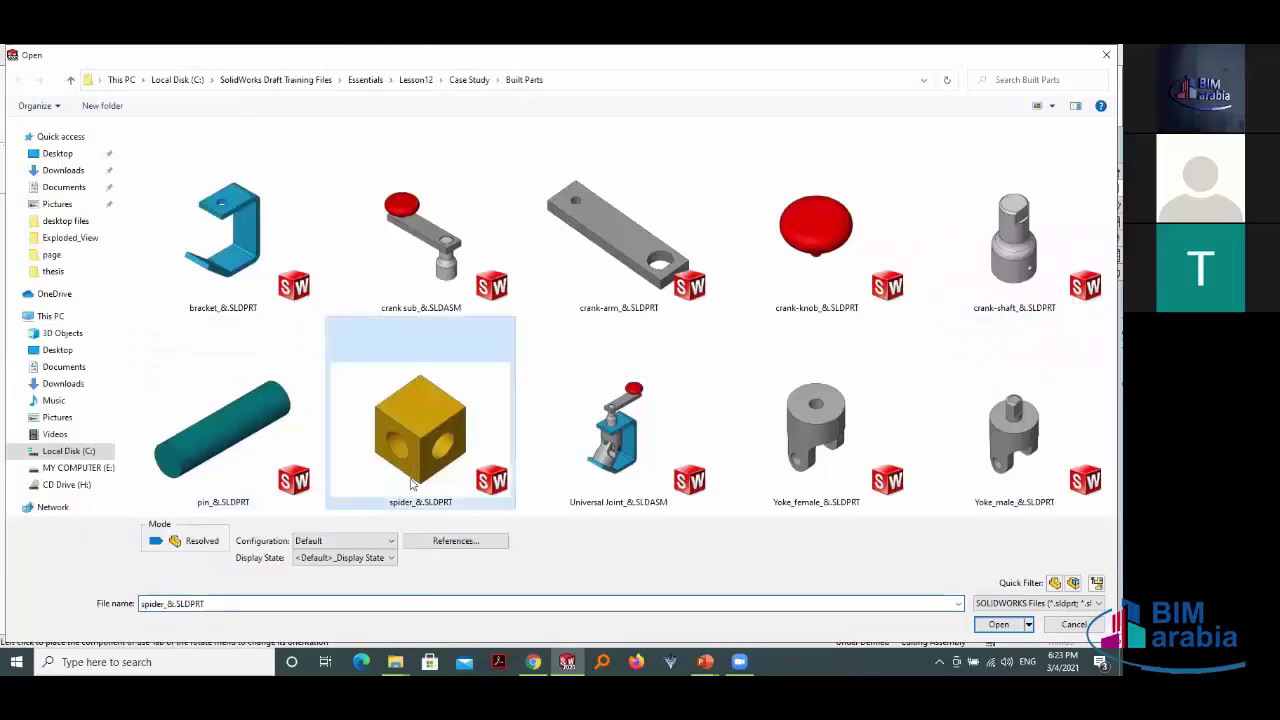
pyautogui.click(1001, 625)
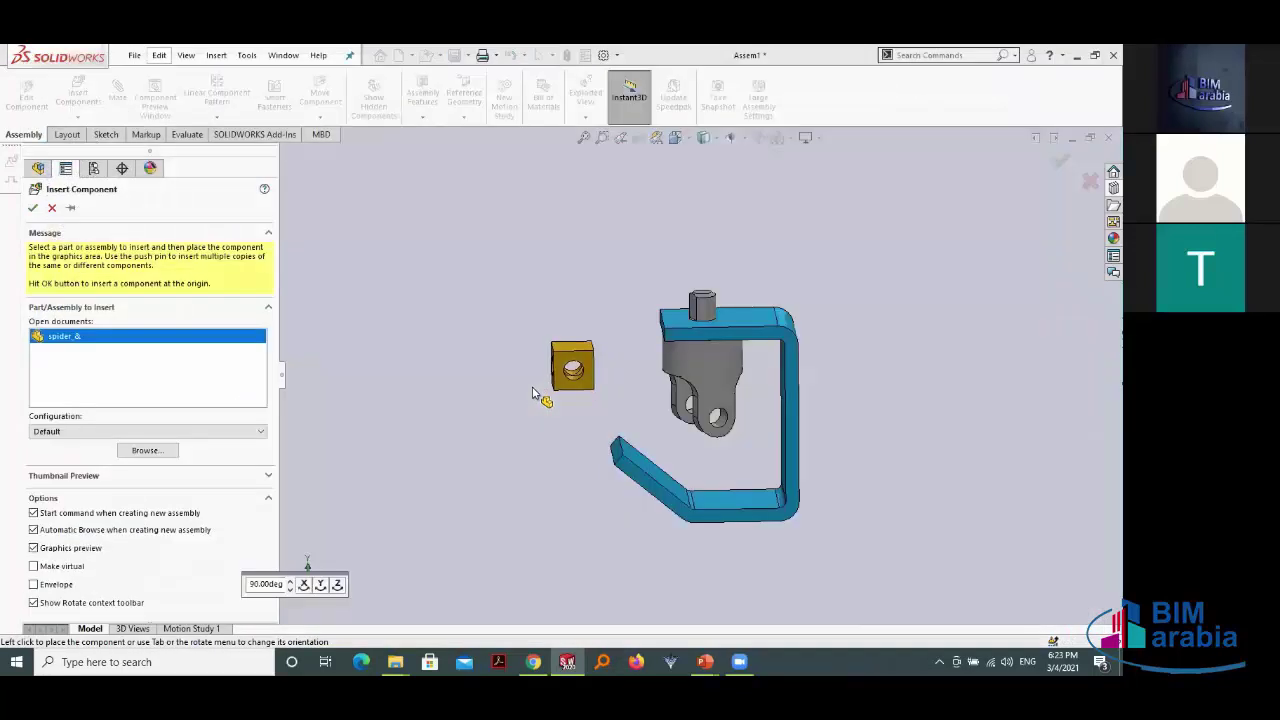
pyautogui.moveTo(543, 400)
pyautogui.mouseDown(button='middle')
pyautogui.moveTo(575, 437)
pyautogui.moveTo(620, 430)
pyautogui.moveTo(545, 428)
pyautogui.mouseUp(button='middle')
pyautogui.scroll(-3, 598, 412)
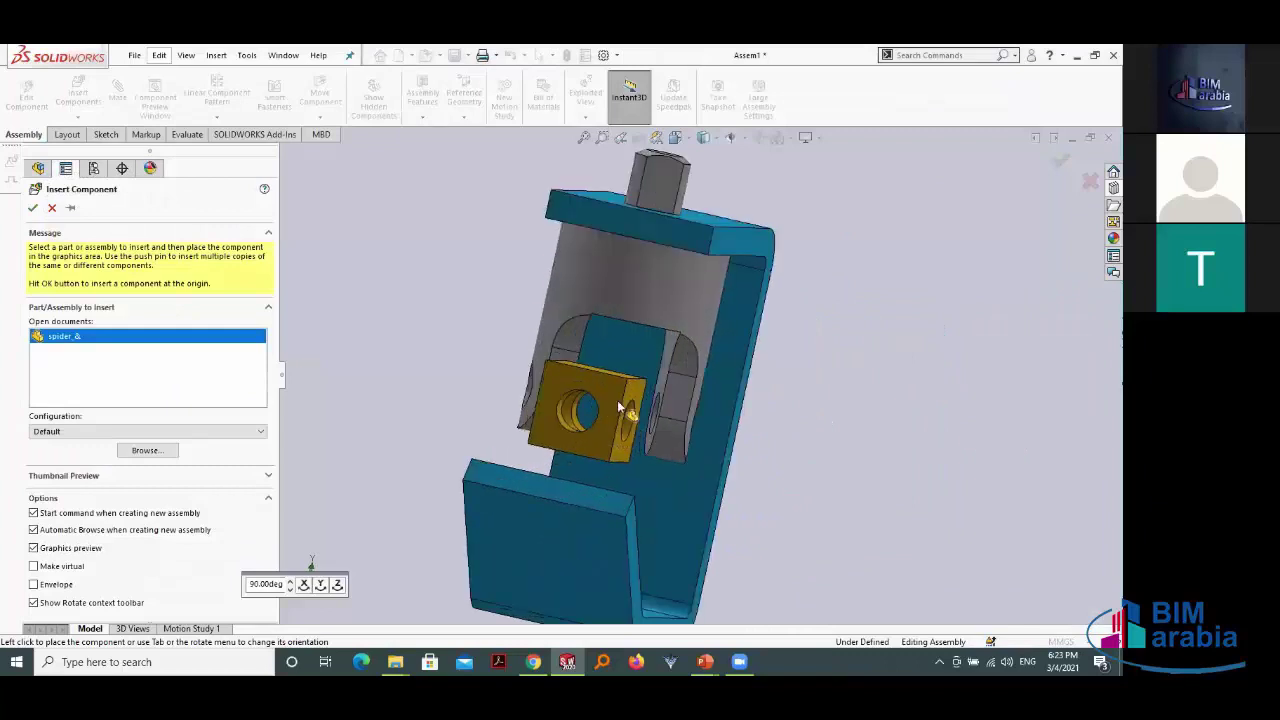
pyautogui.scroll(-3, 600, 410)
pyautogui.click(394, 288)
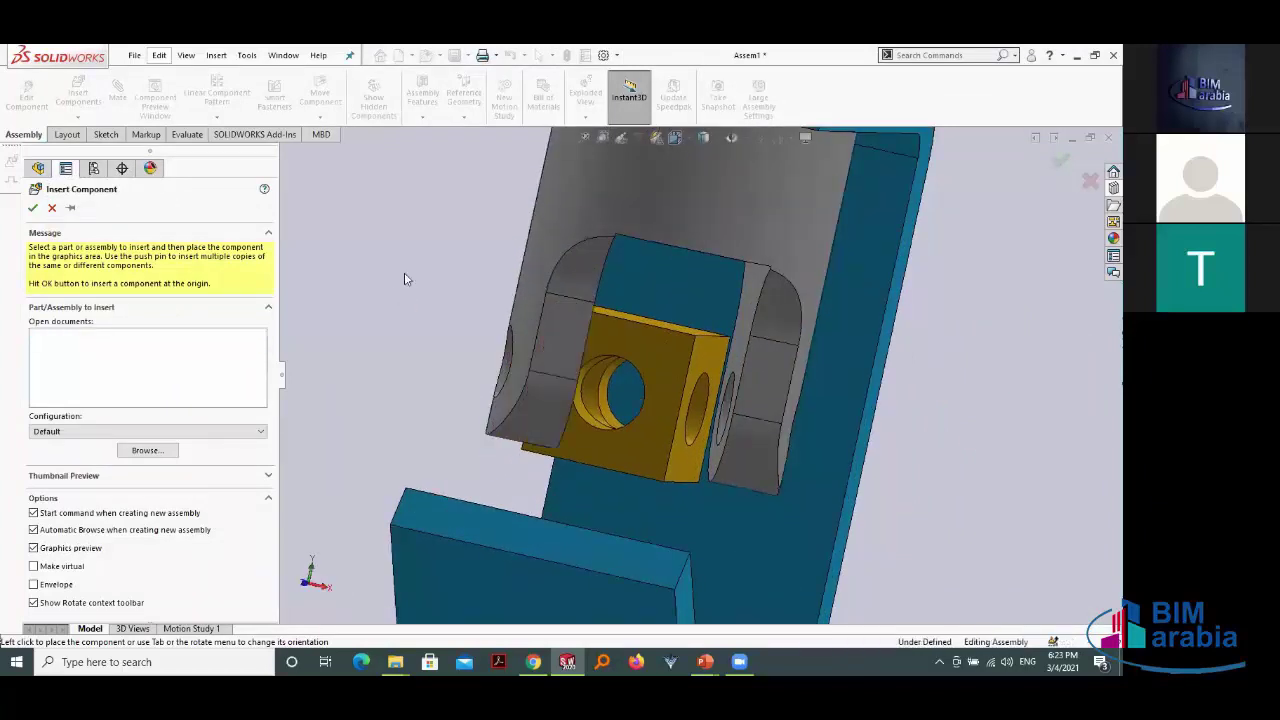
pyautogui.press('f')
pyautogui.moveTo(447, 370)
pyautogui.mouseDown(button='middle')
pyautogui.moveTo(380, 343)
pyautogui.moveTo(400, 357)
pyautogui.moveTo(457, 346)
pyautogui.moveTo(399, 347)
pyautogui.moveTo(371, 363)
pyautogui.moveTo(386, 398)
pyautogui.moveTo(395, 390)
pyautogui.mouseUp(button='middle')
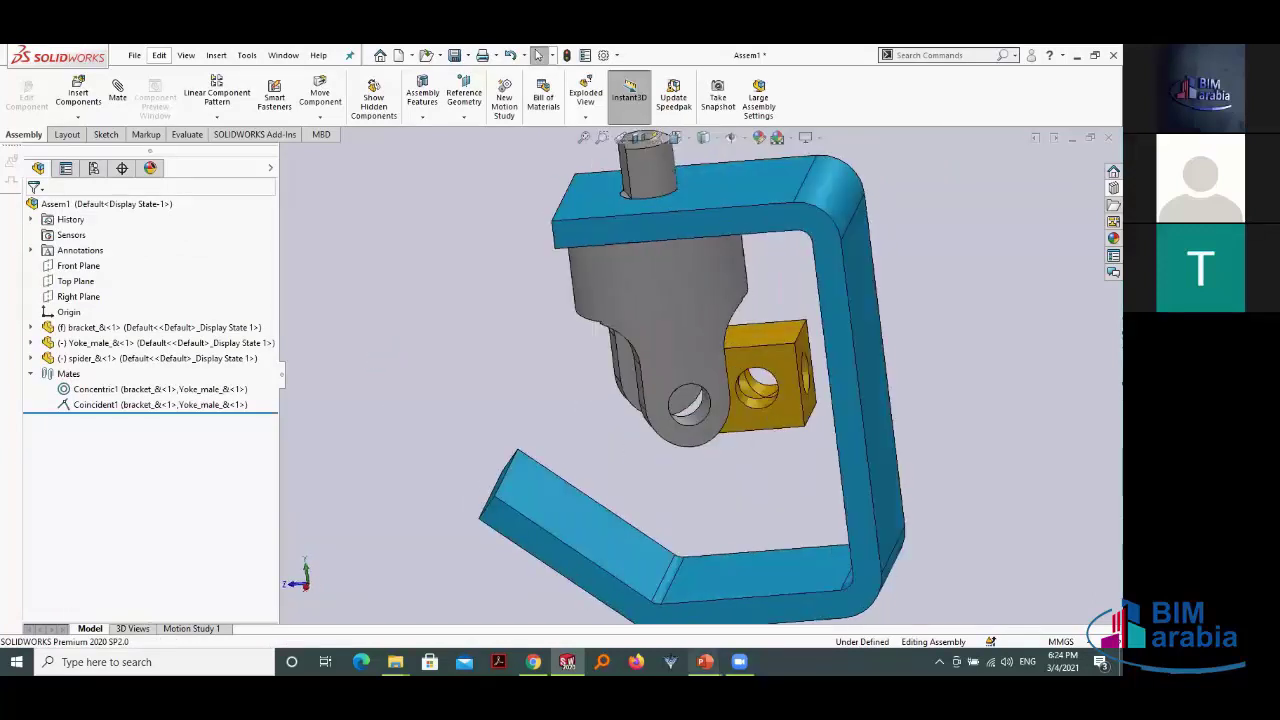
pyautogui.moveTo(704, 662)
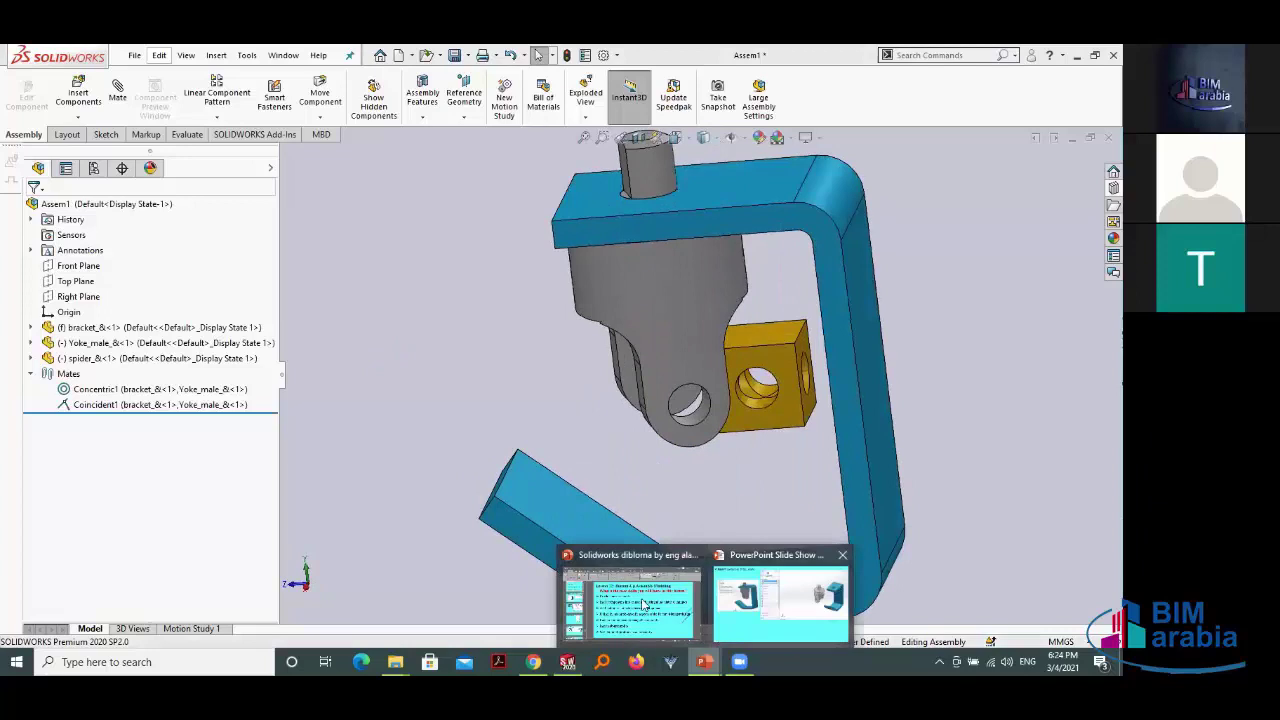
# Step: Advance the PowerPoint slide show to the spider width-mate slide, then return to the assembly
pyautogui.click(780, 600)
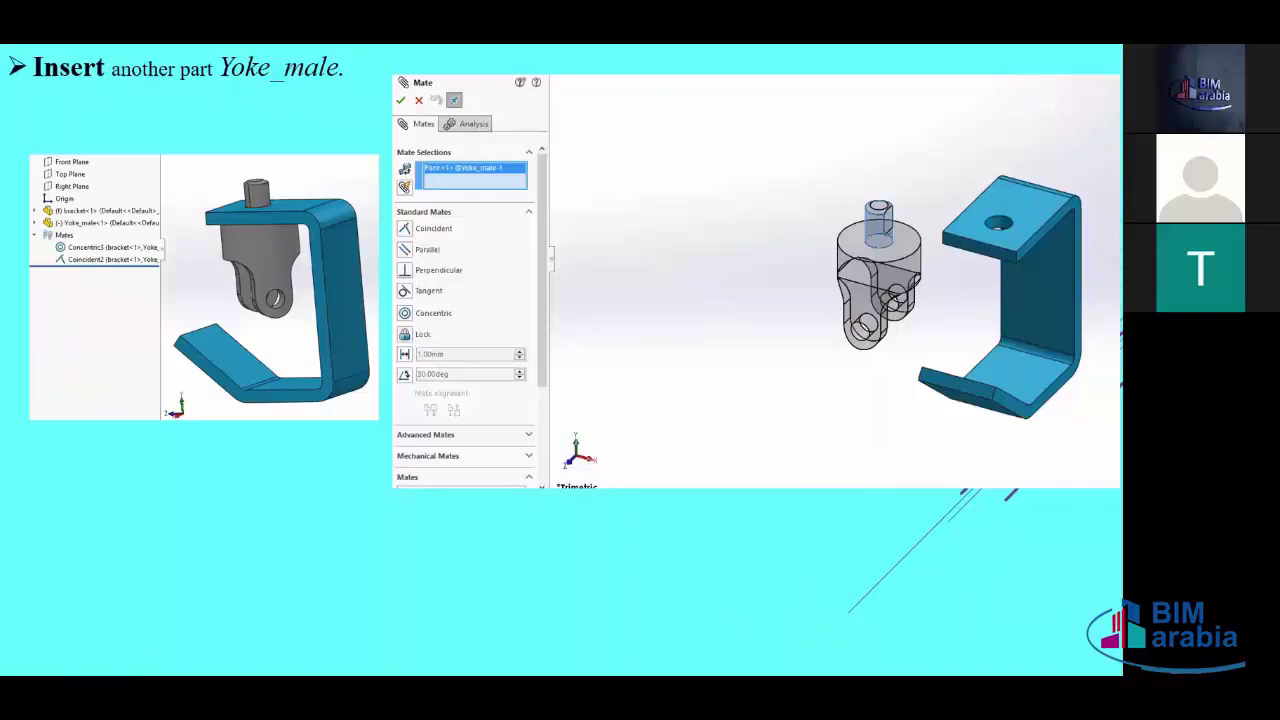
pyautogui.press('Right')
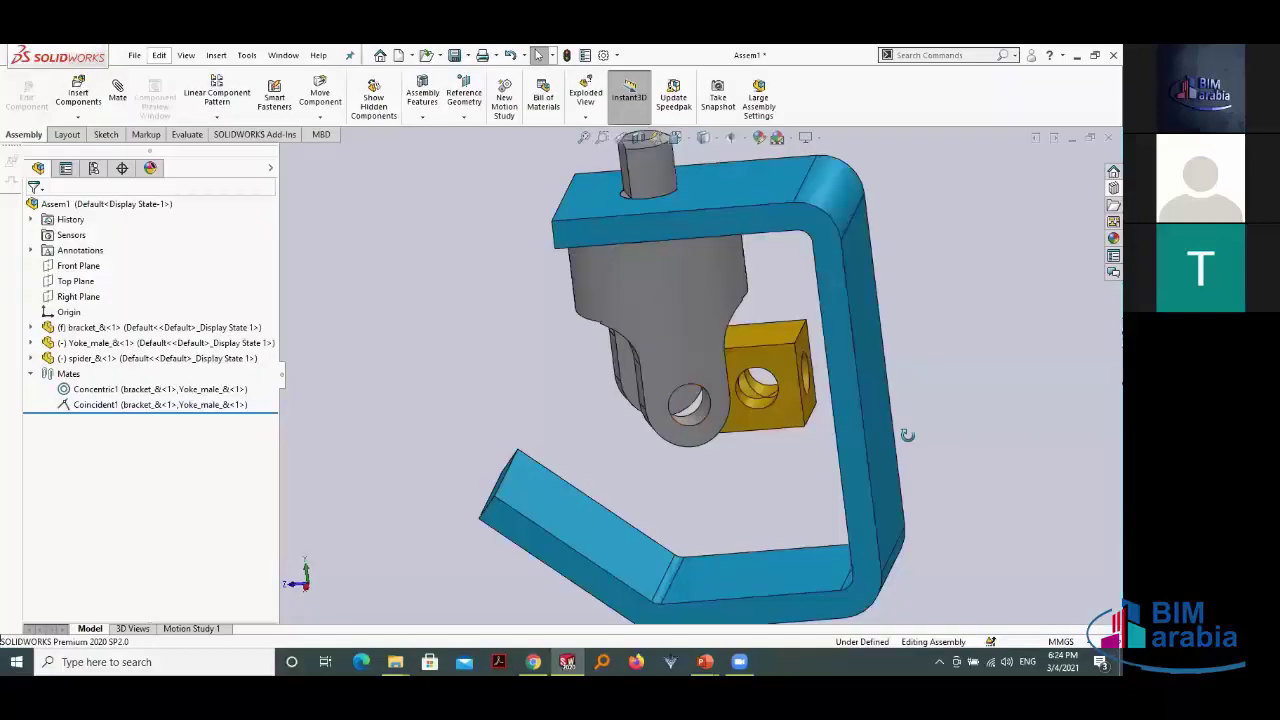
pyautogui.moveTo(905, 435)
pyautogui.mouseDown(button='middle')
pyautogui.moveTo(885, 445)
pyautogui.moveTo(640, 320)
pyautogui.moveTo(702, 318)
pyautogui.mouseUp(button='middle')
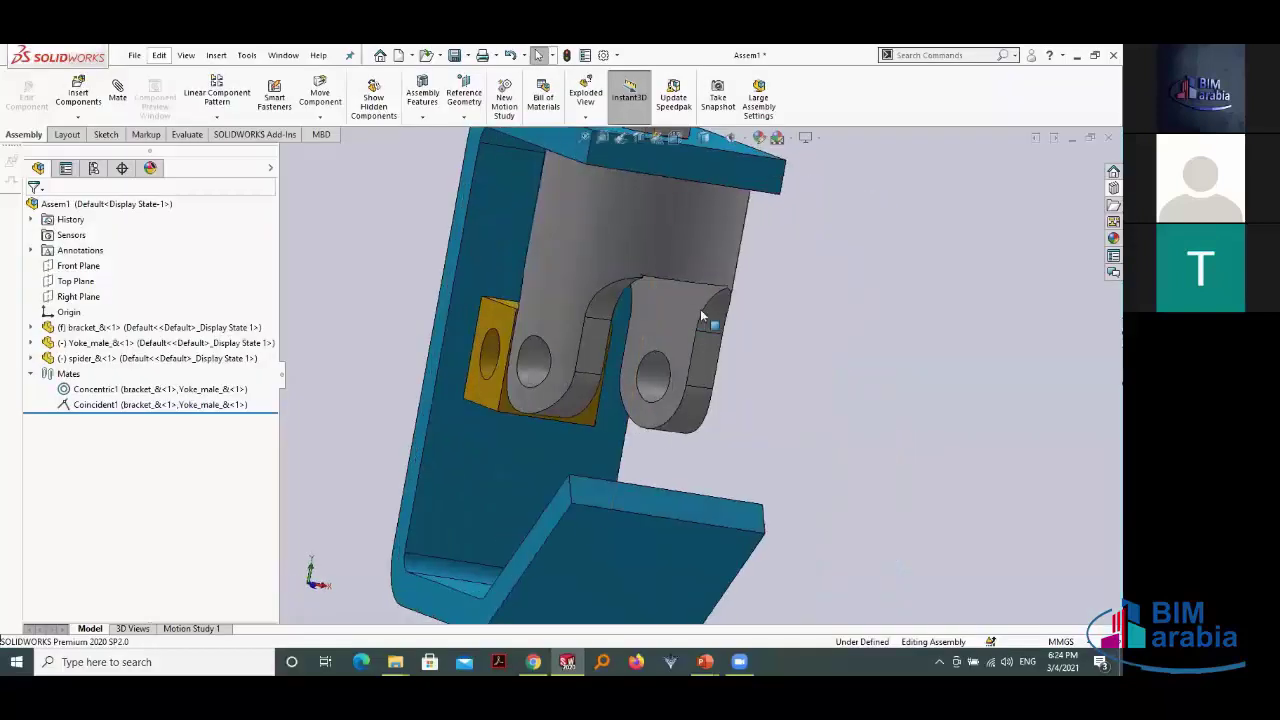
pyautogui.click(680, 350)
pyautogui.moveTo(751, 434)
pyautogui.mouseDown(button='middle')
pyautogui.moveTo(655, 386)
pyautogui.moveTo(609, 324)
pyautogui.mouseUp(button='middle')
pyautogui.click(598, 372)
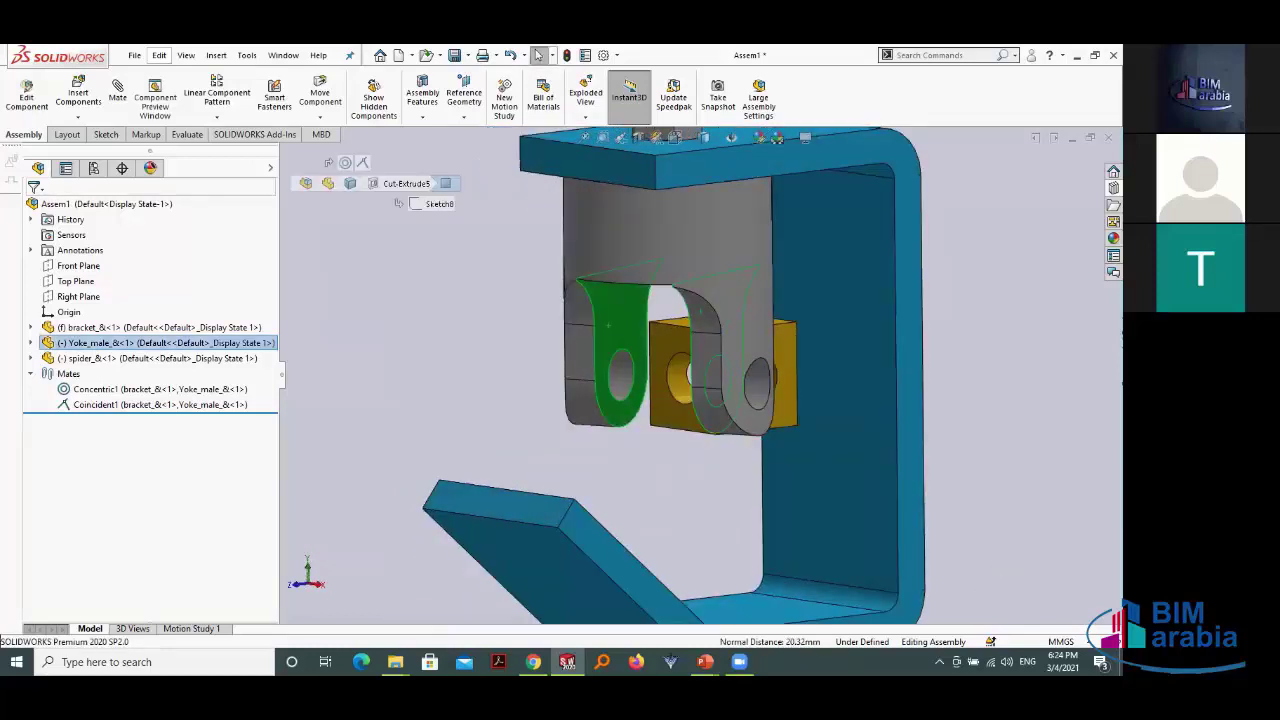
pyautogui.click(464, 172)
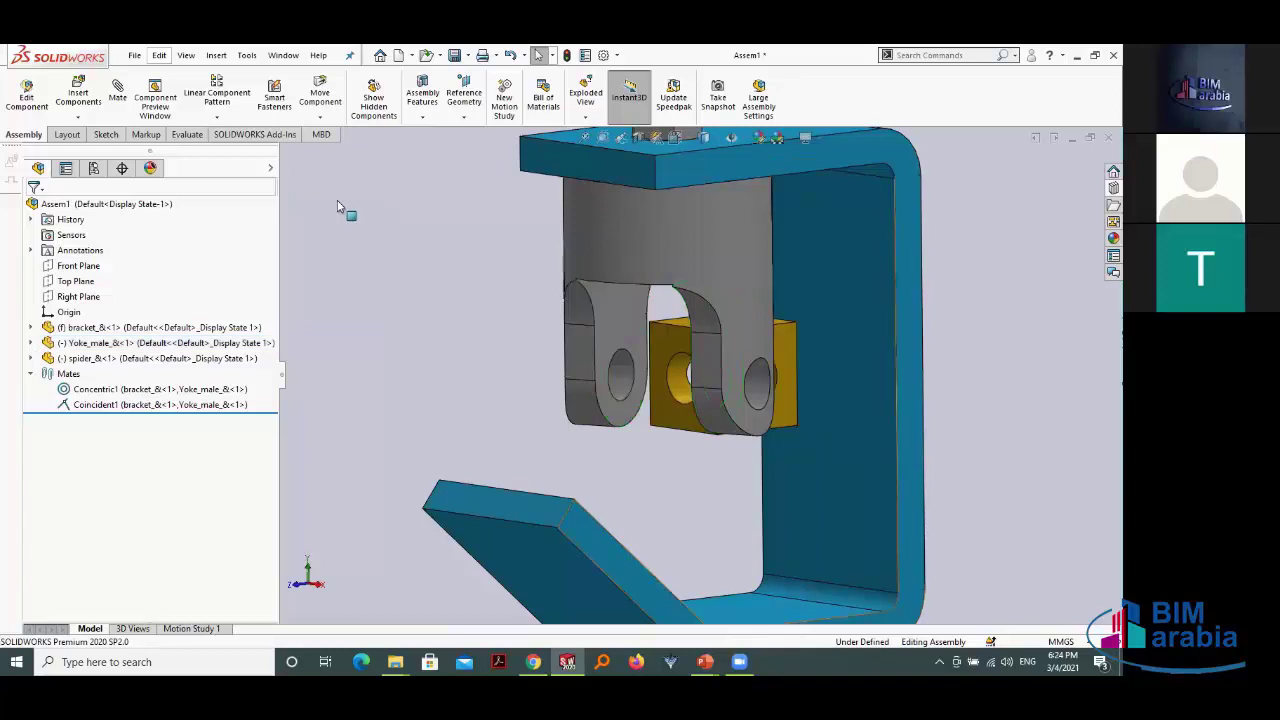
pyautogui.click(187, 134)
# Step: Measure Yoke_male's inner lug faces, confirming they are parallel with a 20.32 mm normal distance
pyautogui.click(197, 92)
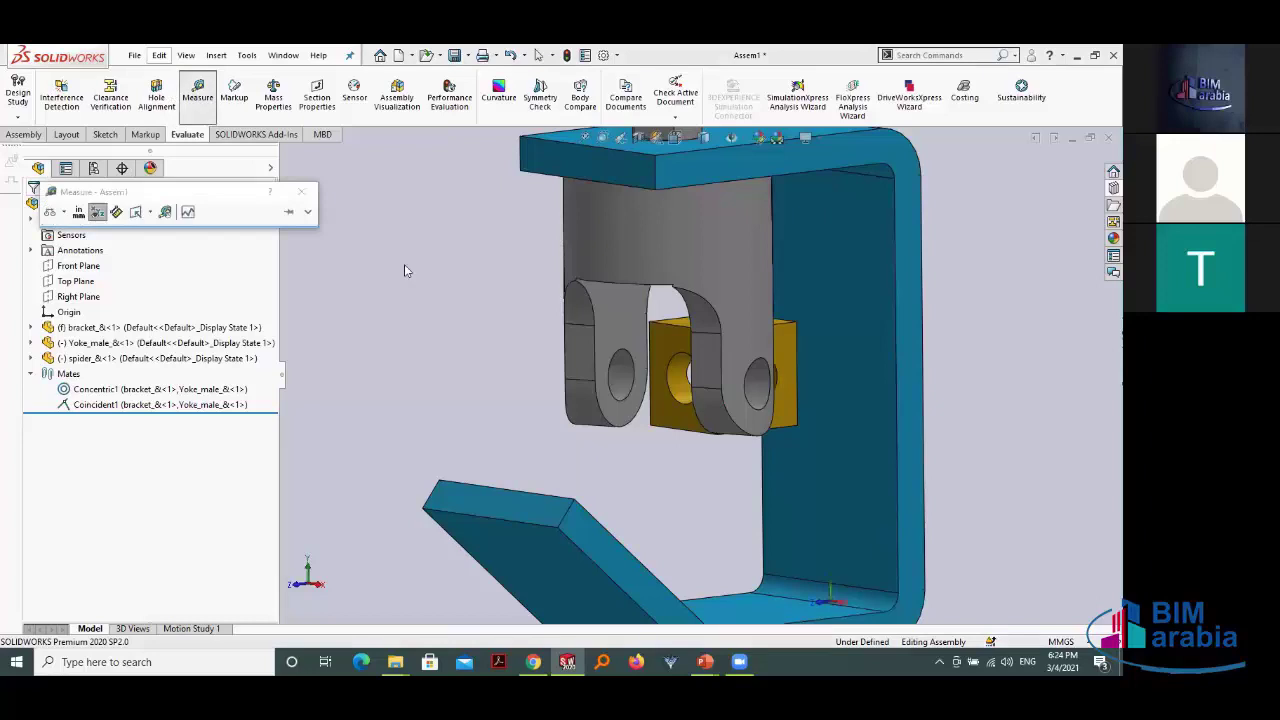
pyautogui.click(616, 325)
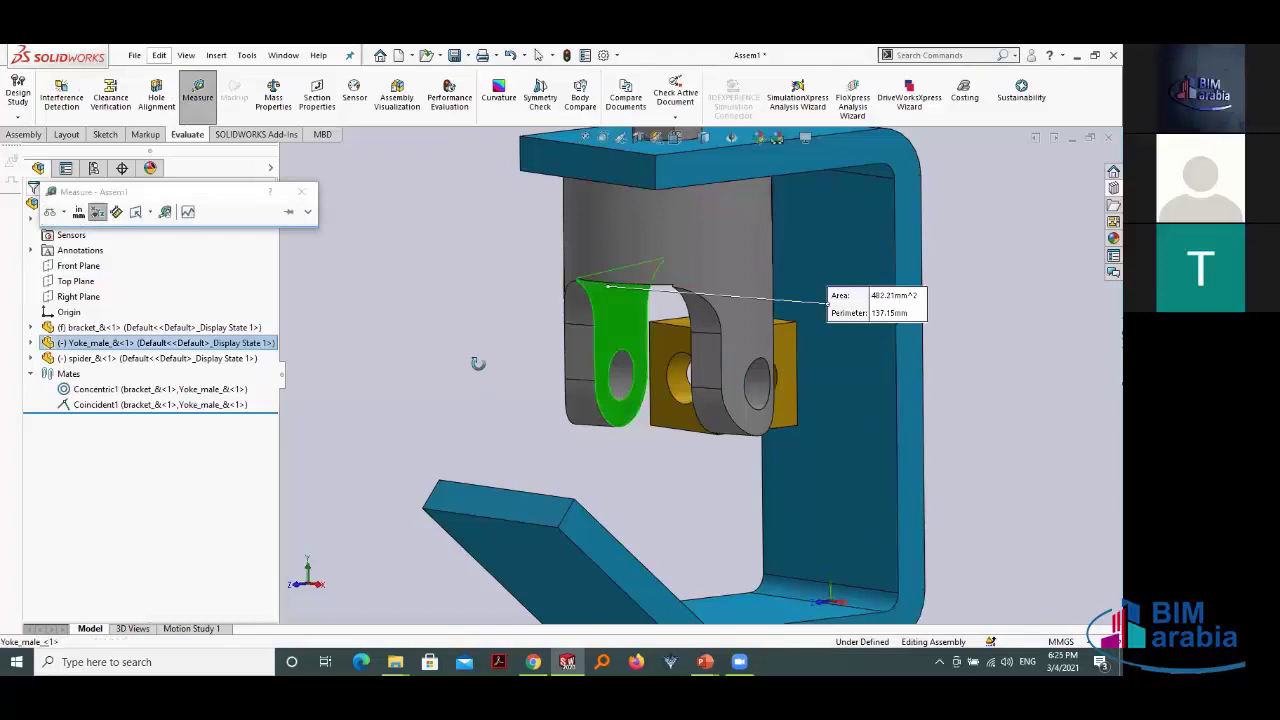
pyautogui.moveTo(478, 363)
pyautogui.mouseDown(button='middle')
pyautogui.moveTo(565, 405)
pyautogui.moveTo(565, 315)
pyautogui.mouseUp(button='middle')
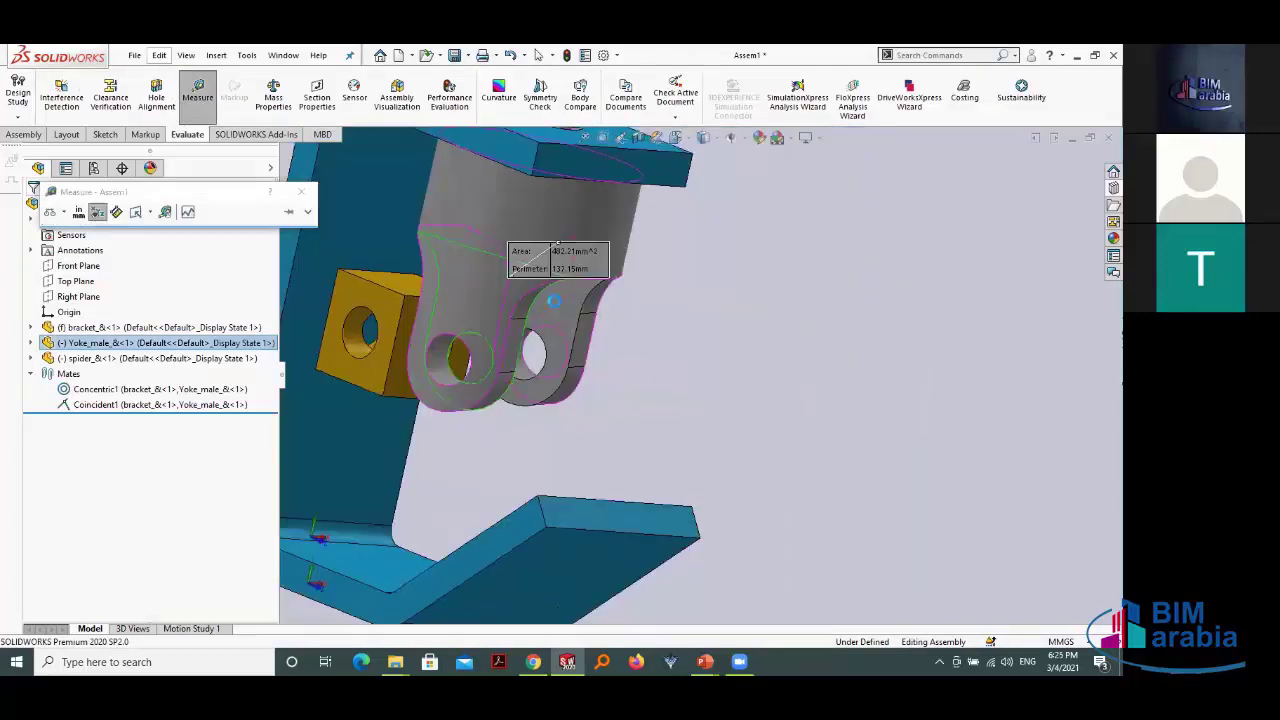
pyautogui.click(545, 345)
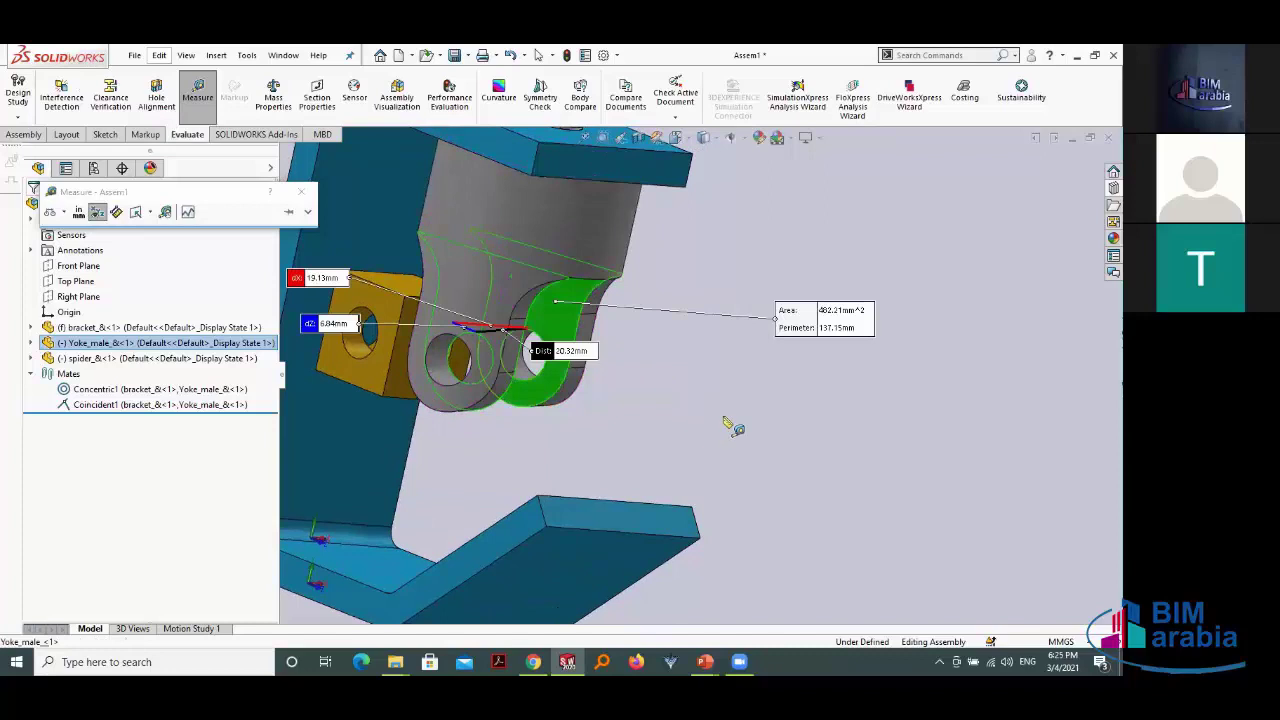
pyautogui.moveTo(735, 428); pyautogui.dragTo(693, 428, button='middle')
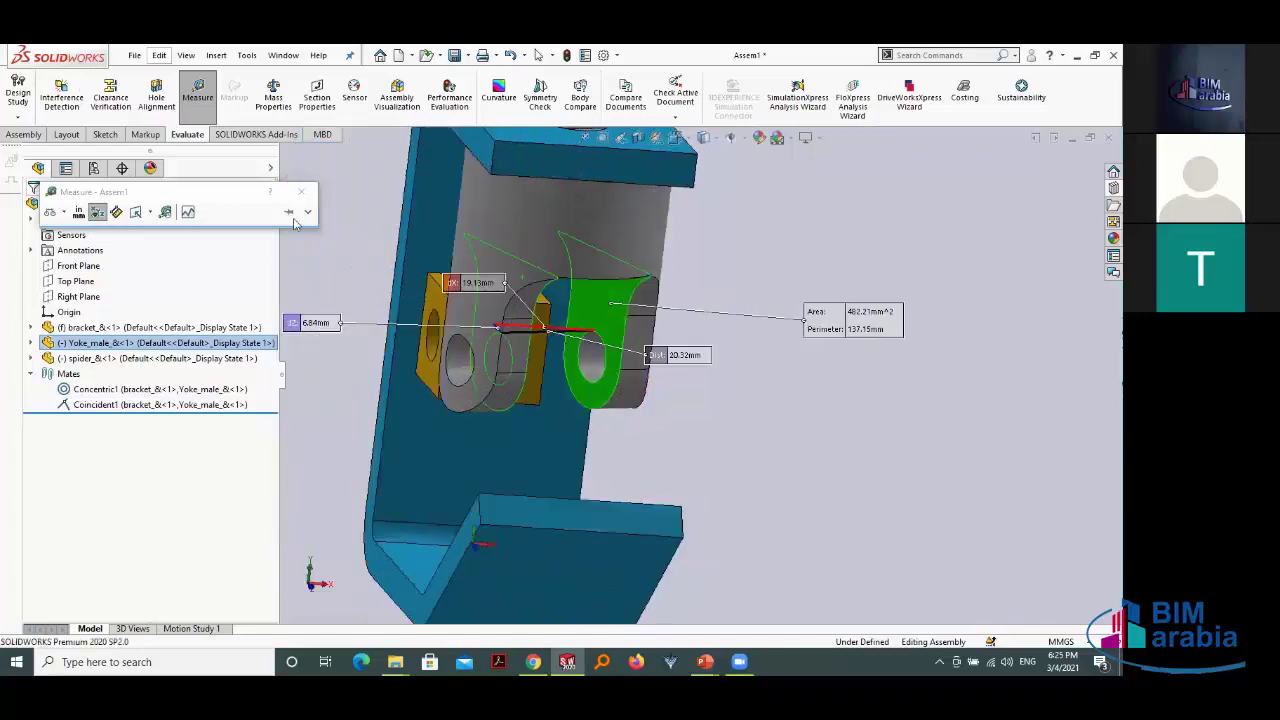
pyautogui.click(307, 211)
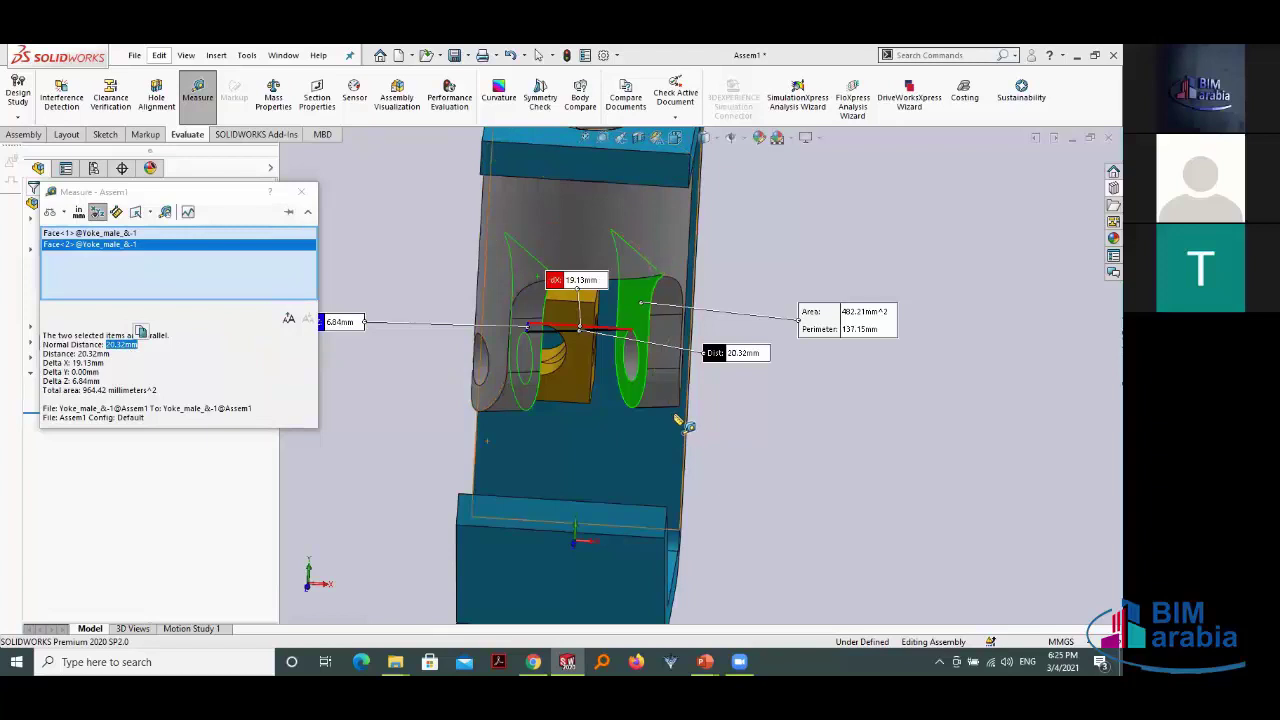
pyautogui.scroll(3, 700, 400)
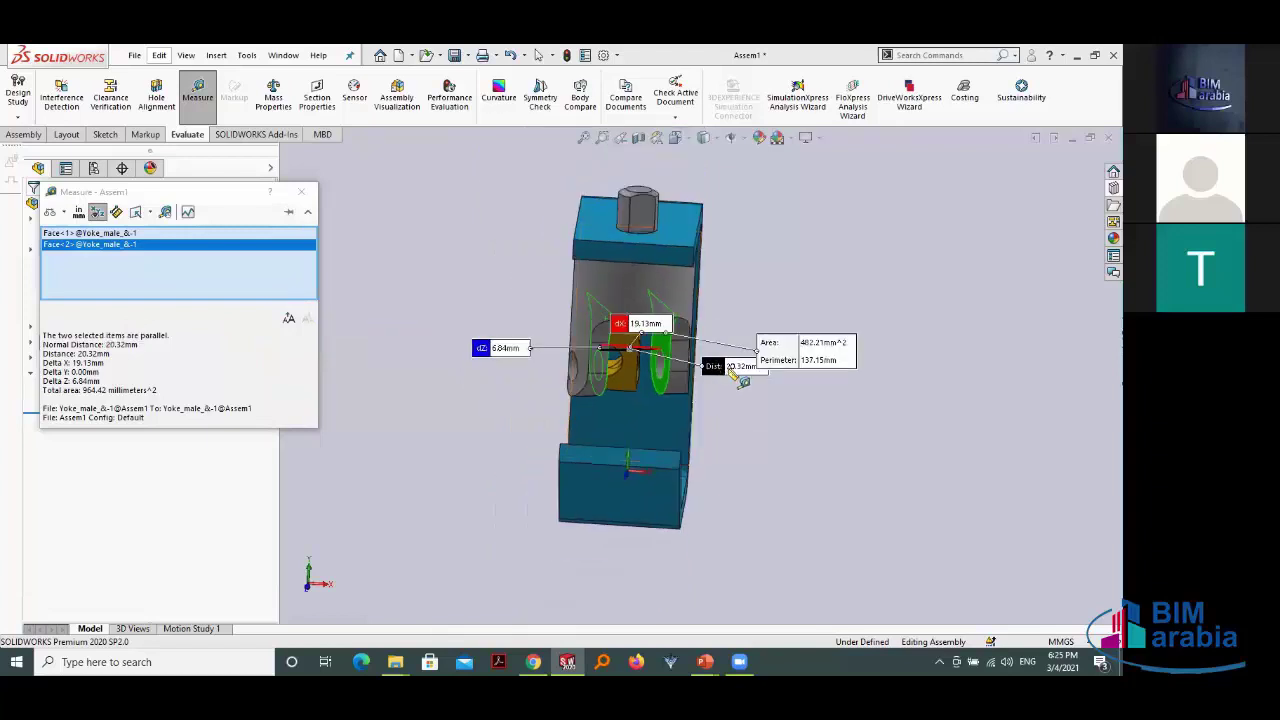
pyautogui.click(301, 191)
# Step: Orbit around the spider block between the Yoke_male lugs, selecting and clearing it
pyautogui.scroll(-5, 752, 378)
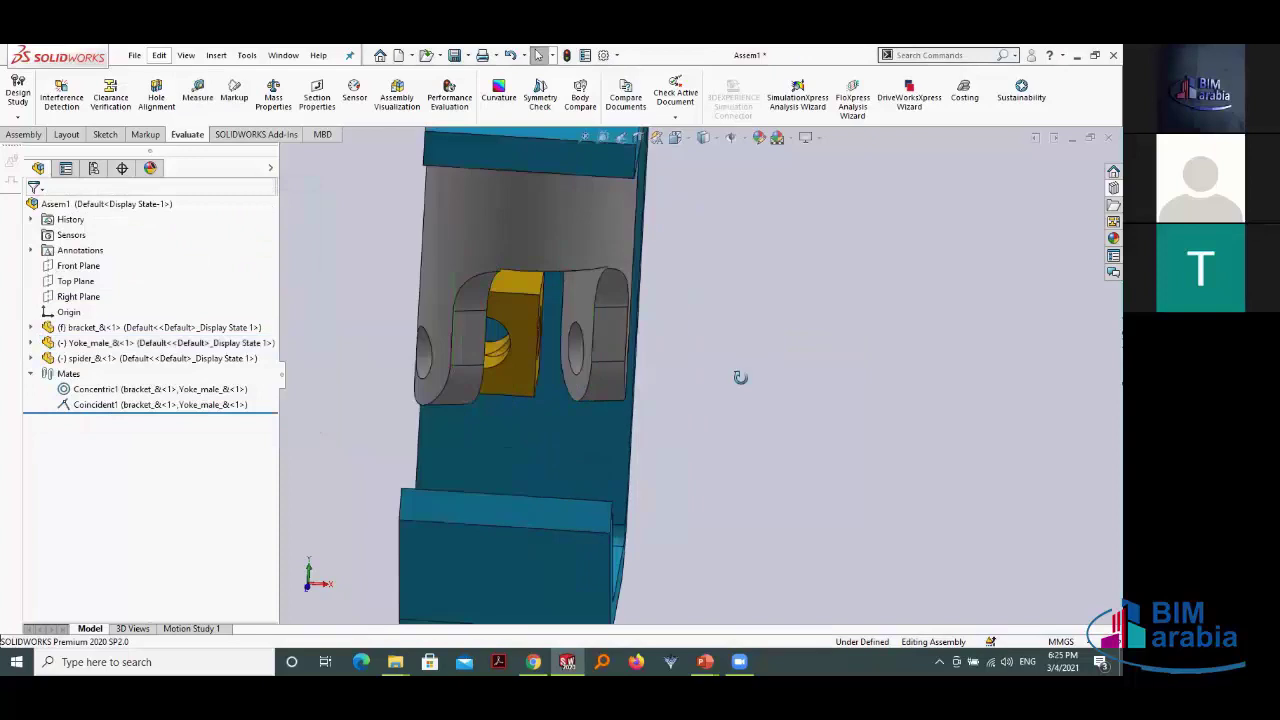
pyautogui.moveTo(740, 377); pyautogui.dragTo(543, 309, button='middle')
pyautogui.click(571, 314)
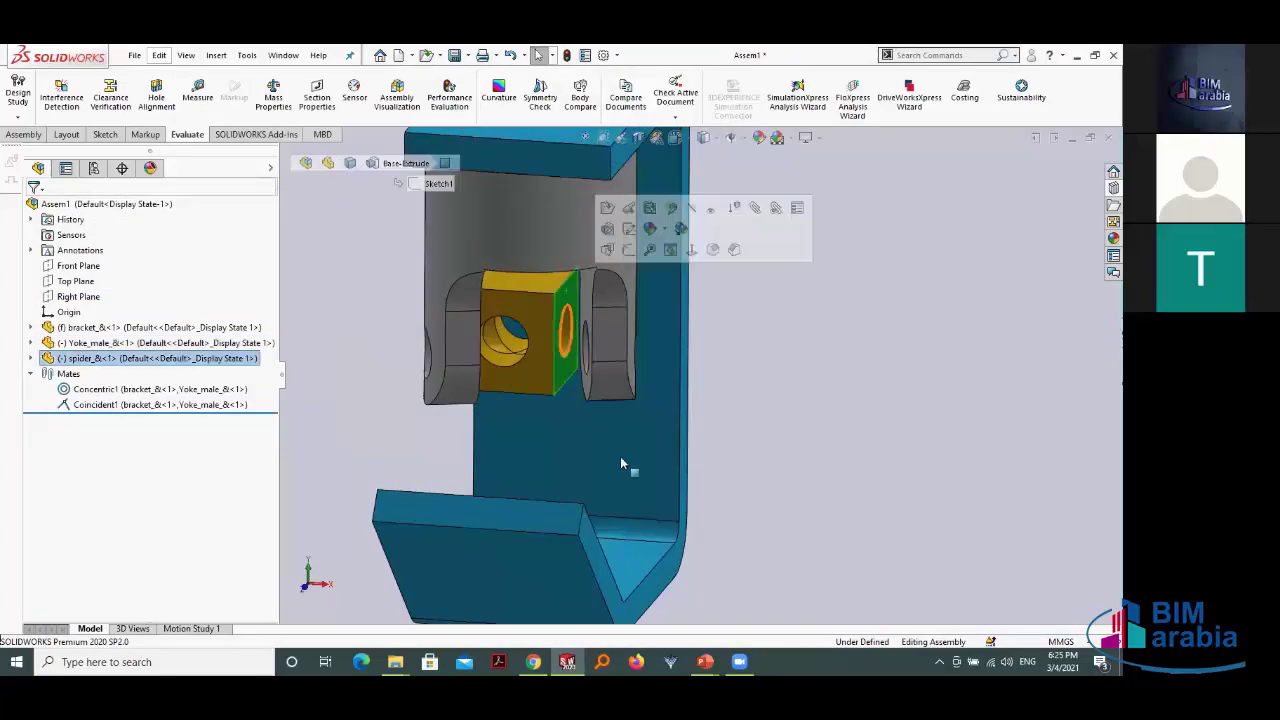
pyautogui.moveTo(620, 463); pyautogui.dragTo(621, 335, button='middle')
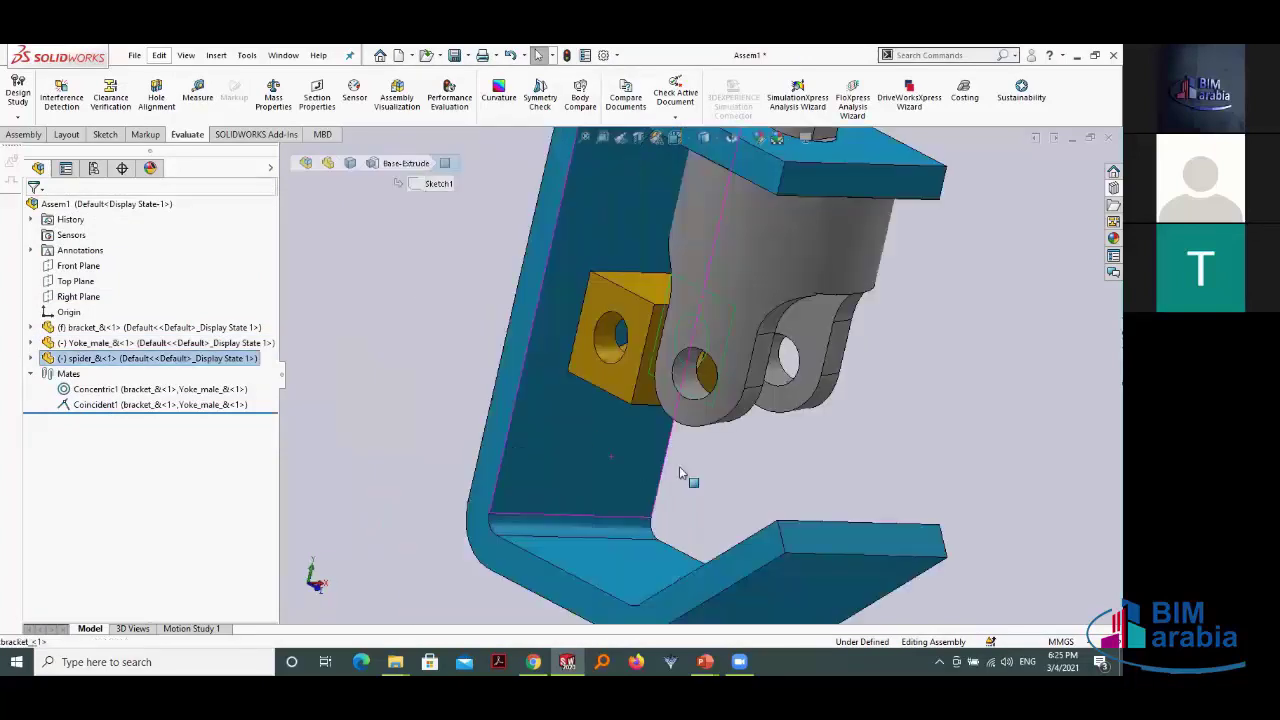
pyautogui.click(621, 334)
pyautogui.moveTo(985, 410); pyautogui.dragTo(466, 466, button='middle')
pyautogui.click(569, 406)
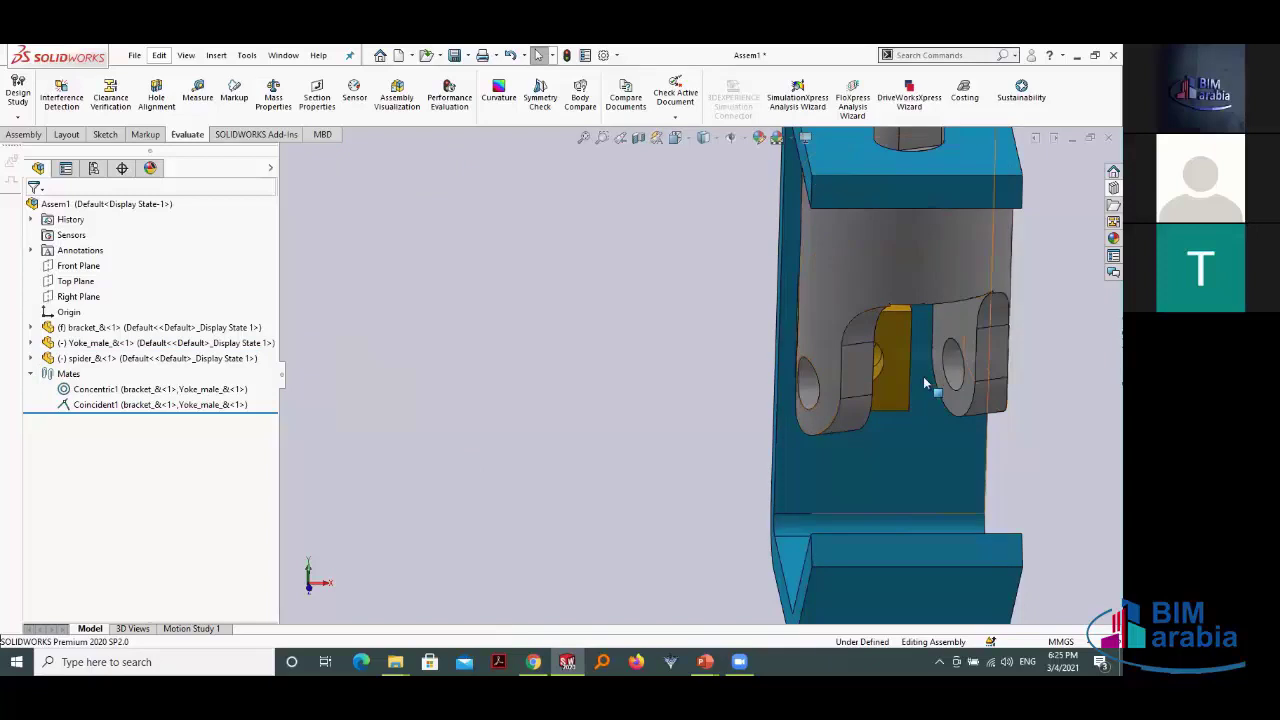
# Step: Drag the spider block out of the yoke, left of the bracket, then pick its right face
pyautogui.moveTo(925, 383)
pyautogui.mouseDown(button='middle')
pyautogui.moveTo(903, 355)
pyautogui.moveTo(886, 363)
pyautogui.mouseUp(button='middle')
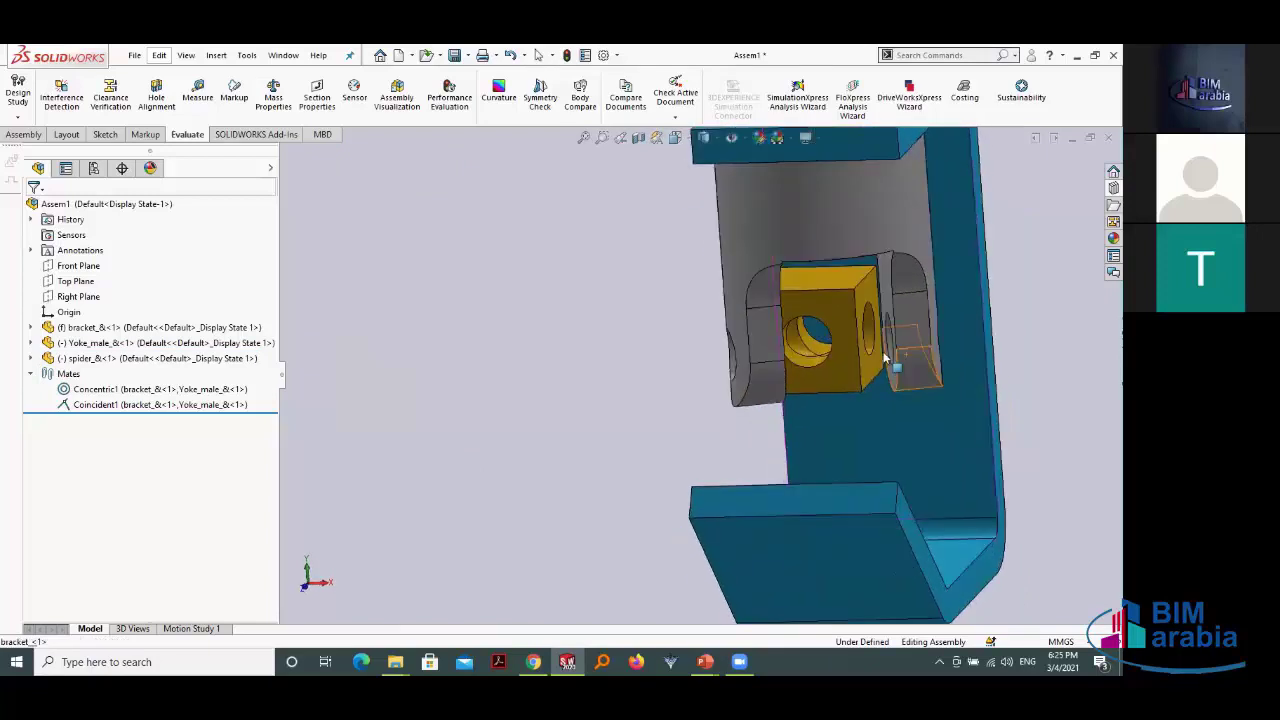
pyautogui.click(819, 311)
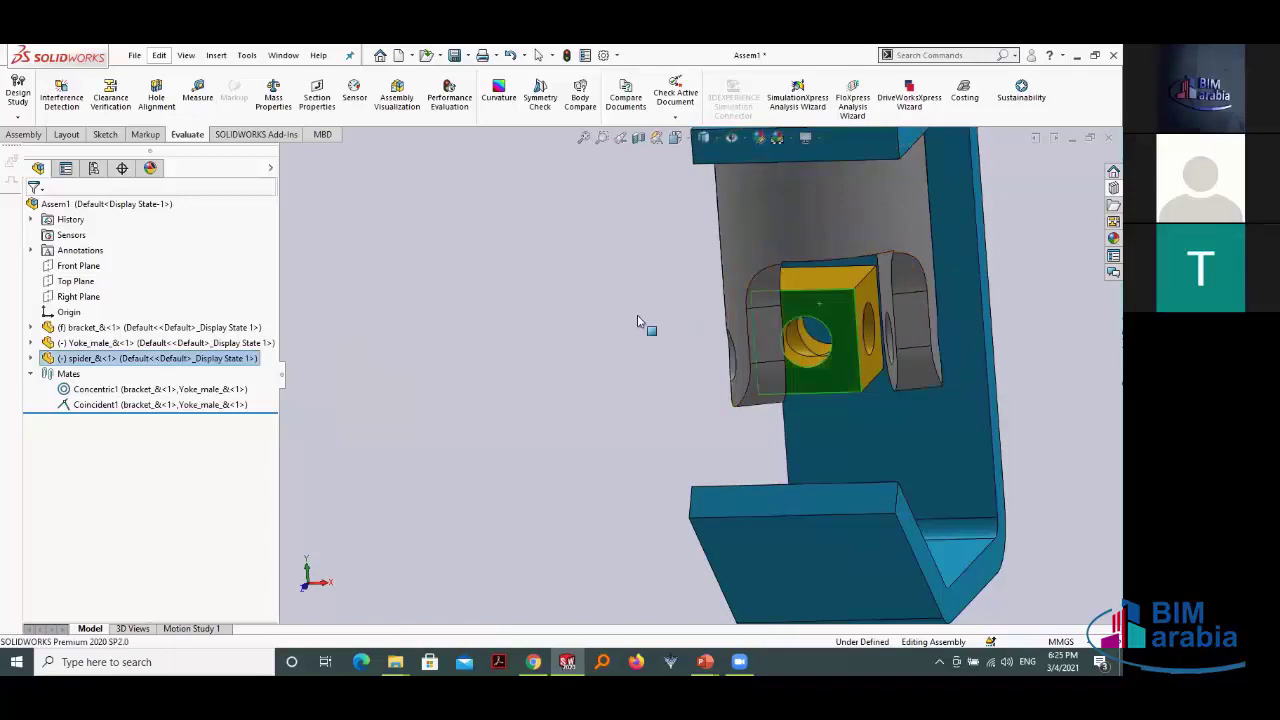
pyautogui.moveTo(638, 322); pyautogui.dragTo(585, 253)
pyautogui.click(589, 252)
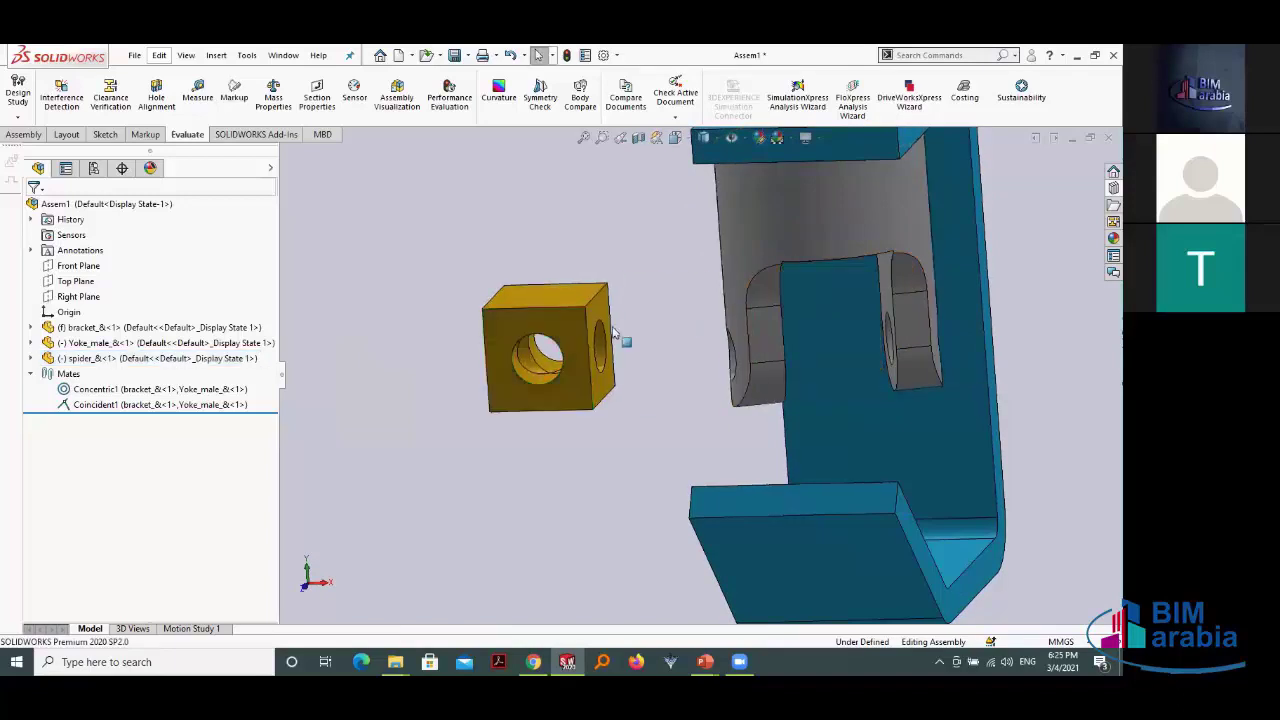
pyautogui.scroll(-2, 628, 343)
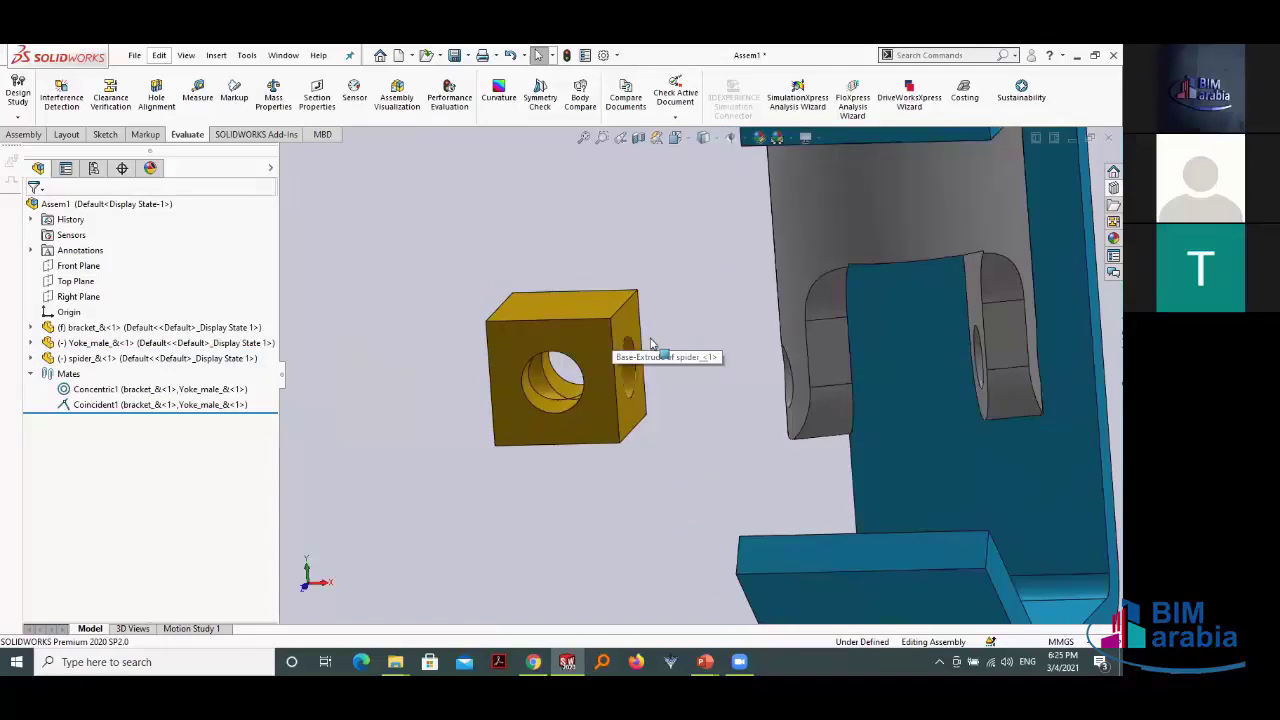
pyautogui.scroll(-1, 651, 340)
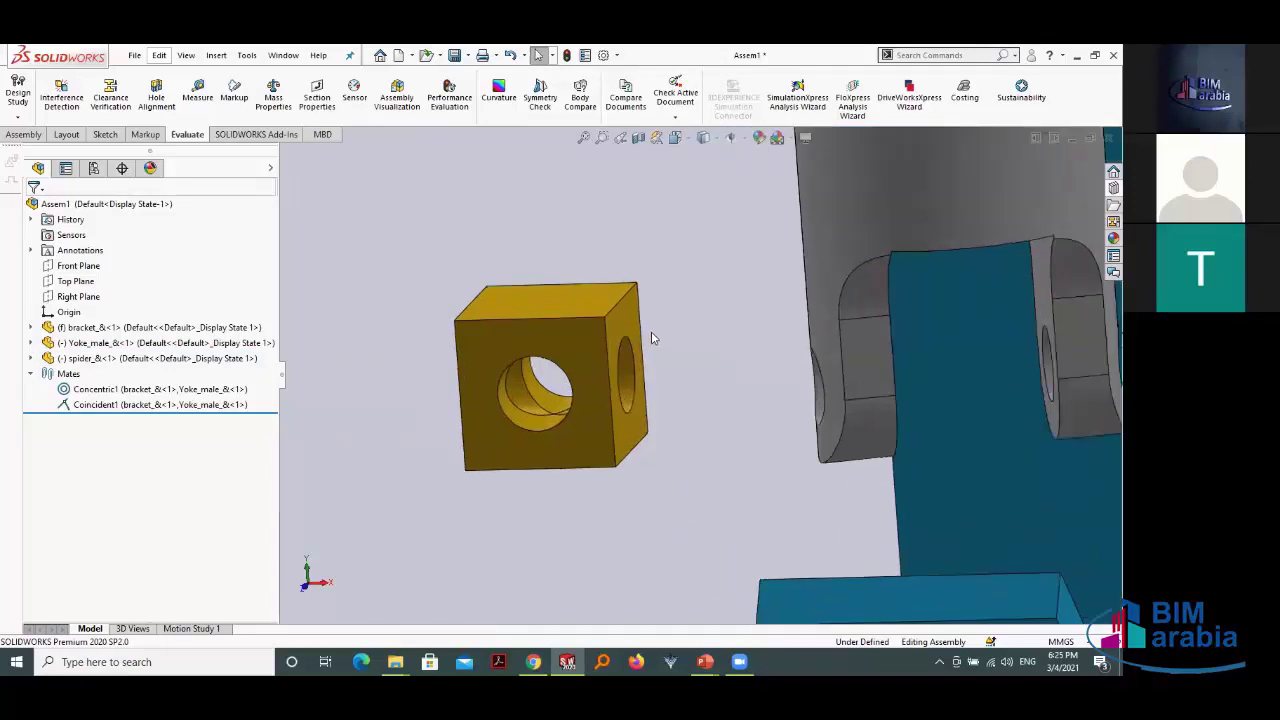
pyautogui.click(617, 318)
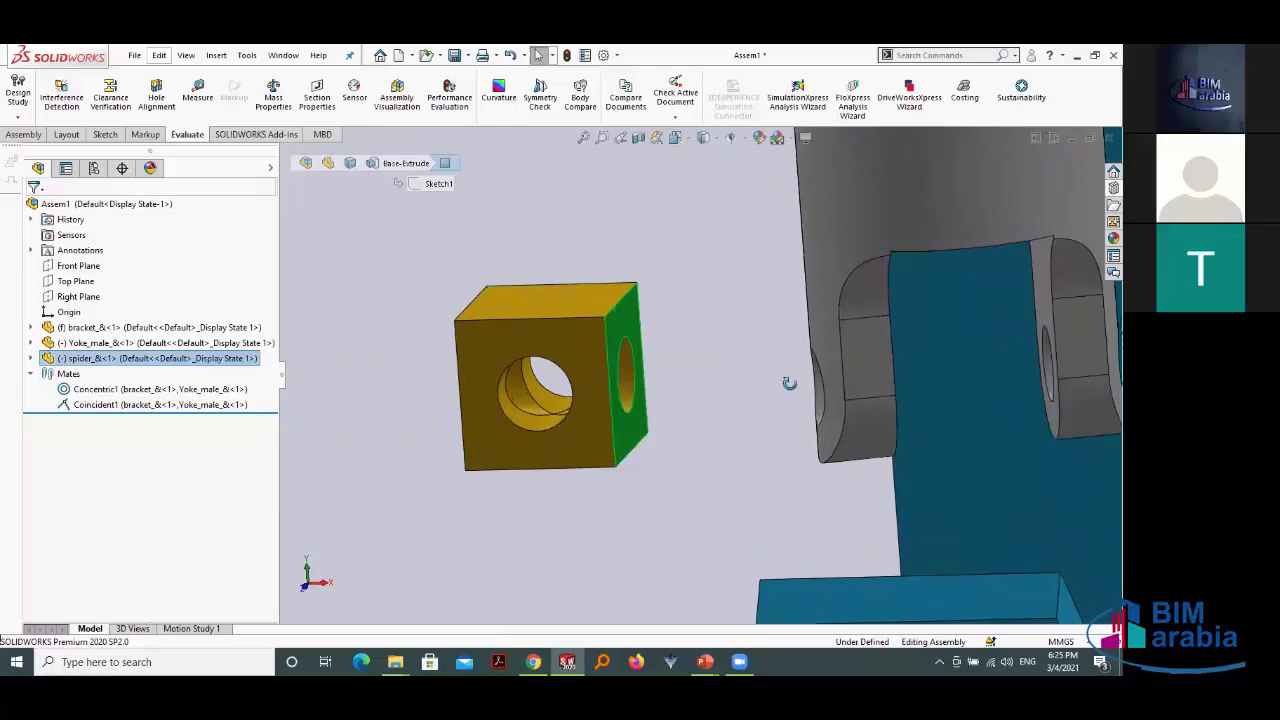
# Step: Measure the spider's opposite faces at 19.05 mm and close the results
pyautogui.moveTo(789, 380); pyautogui.dragTo(396, 318, button='middle')
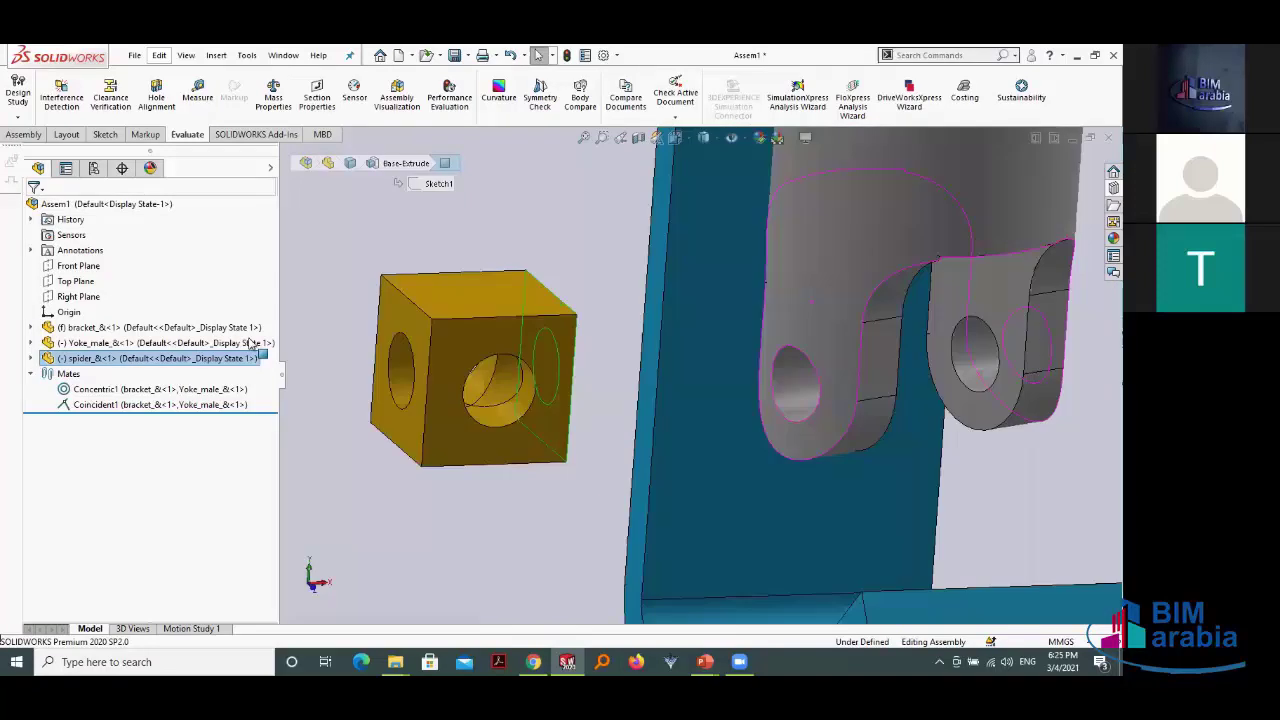
pyautogui.keyDown('ctrl'); pyautogui.click(394, 312); pyautogui.keyUp('ctrl')
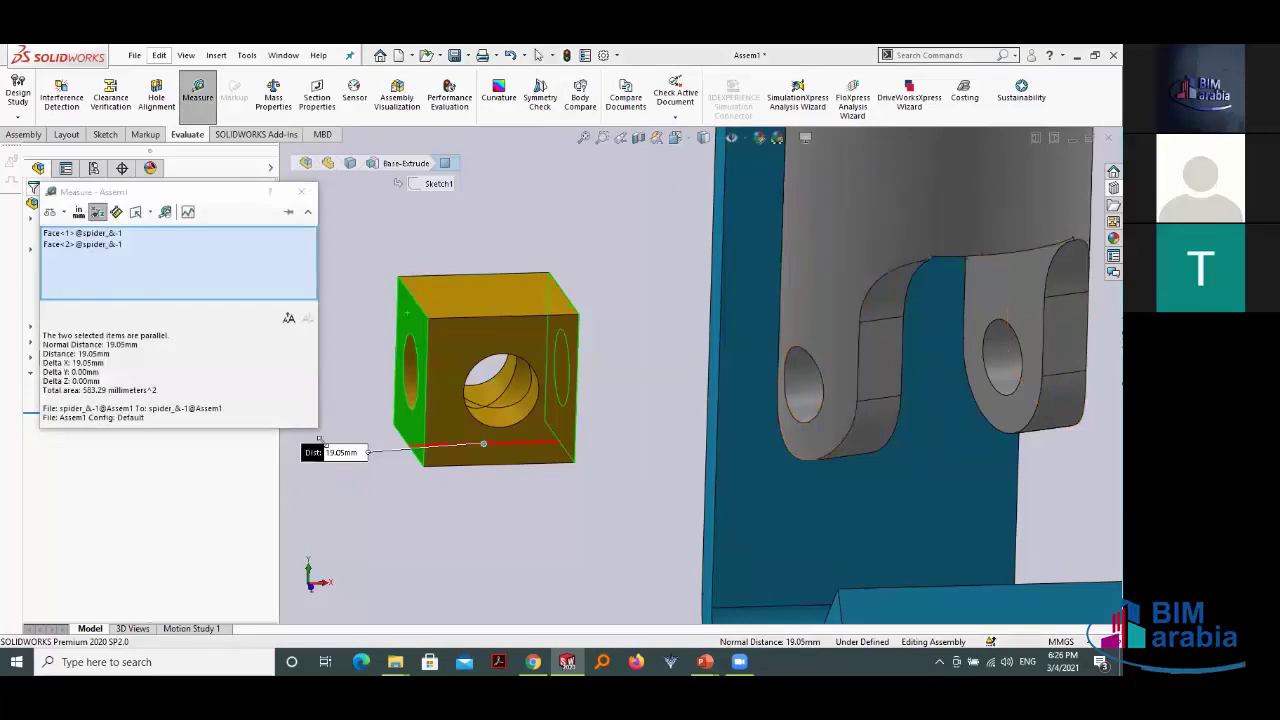
pyautogui.click(303, 192)
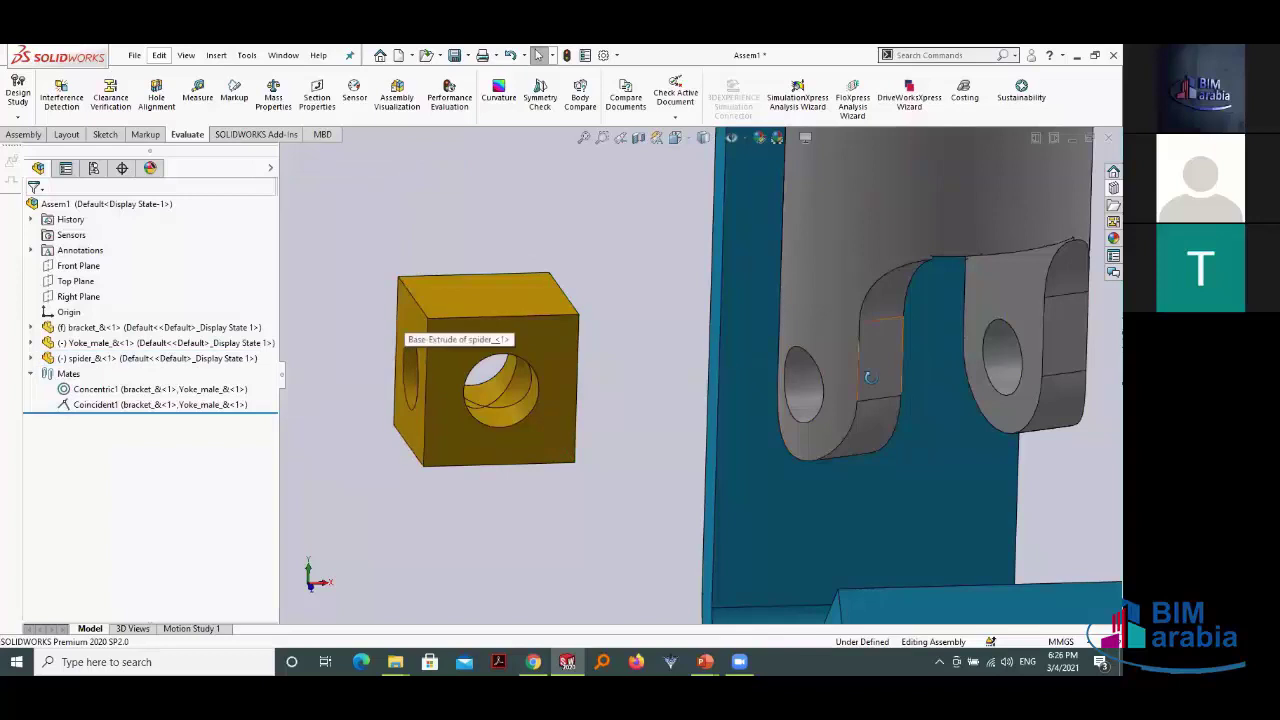
# Step: Turn the view to face the assembly front and return to the Assembly tools
pyautogui.moveTo(884, 378)
pyautogui.mouseDown(button='middle')
pyautogui.moveTo(840, 383)
pyautogui.moveTo(870, 372)
pyautogui.mouseUp(button='middle')
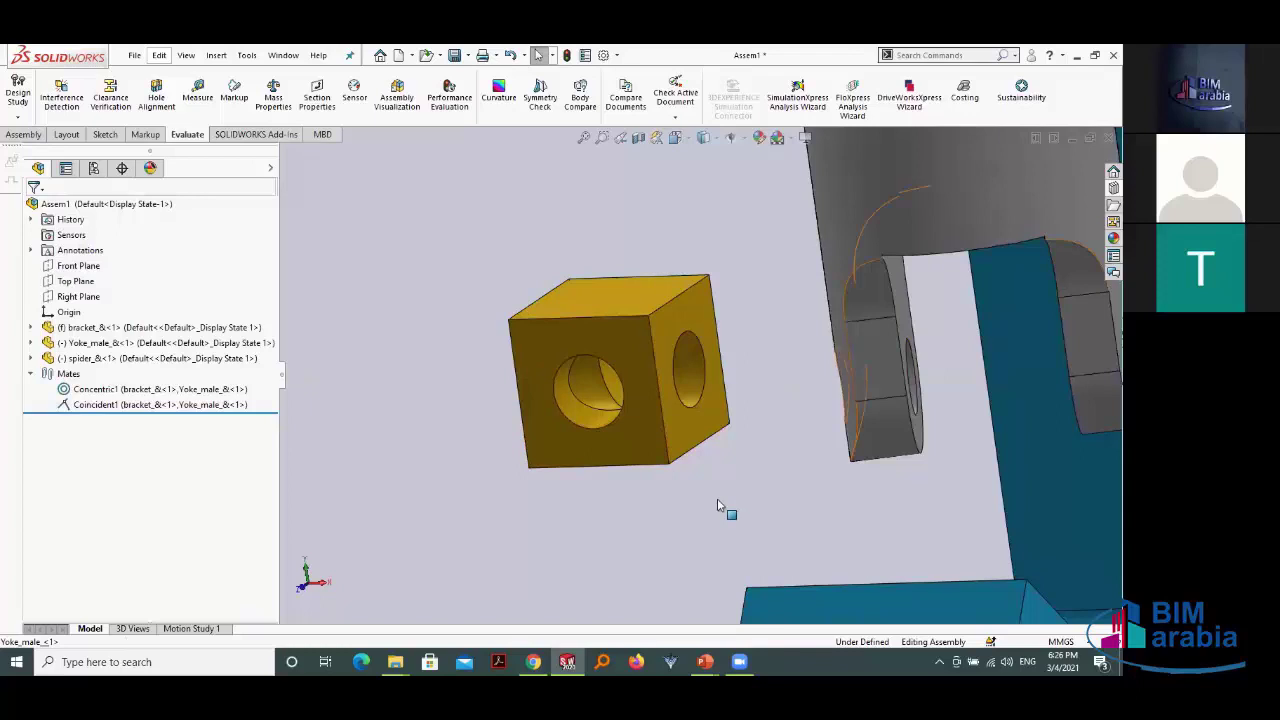
pyautogui.scroll(4, 717, 499)
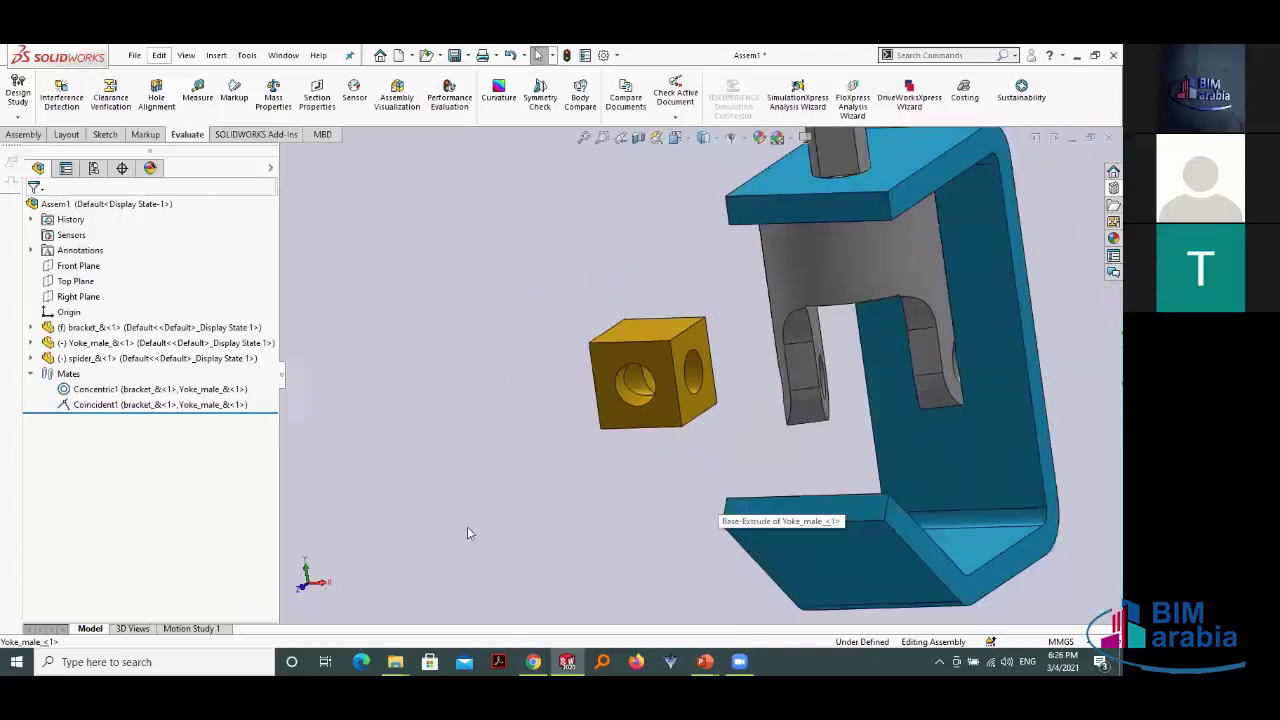
pyautogui.moveTo(555, 505); pyautogui.dragTo(660, 330, button='middle')
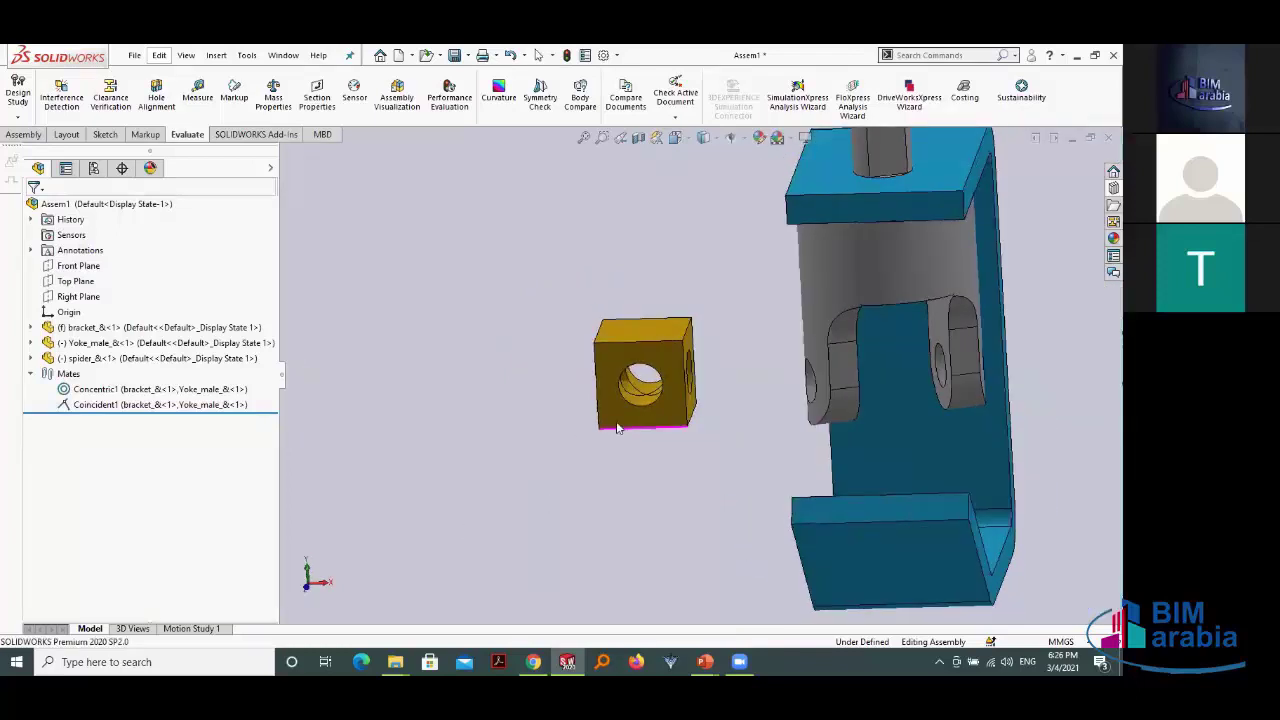
pyautogui.scroll(-2, 700, 350)
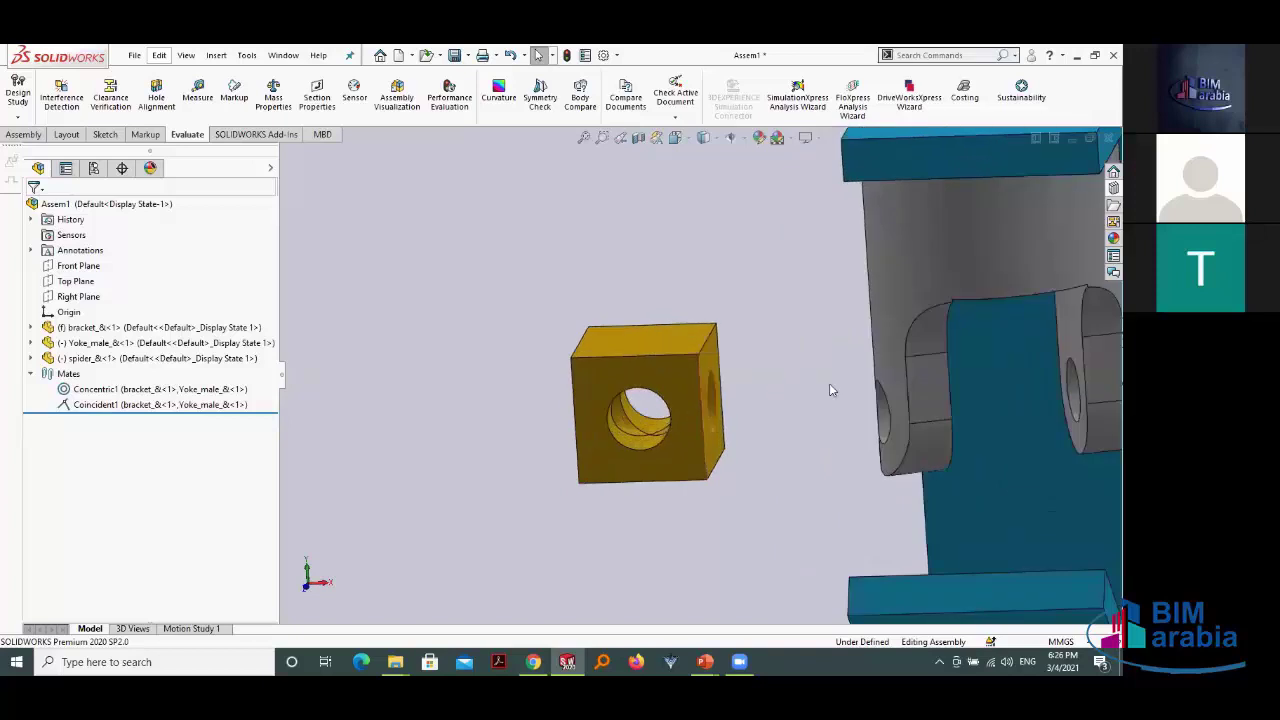
pyautogui.scroll(4, 900, 390)
pyautogui.moveTo(979, 380); pyautogui.dragTo(532, 274, button='middle')
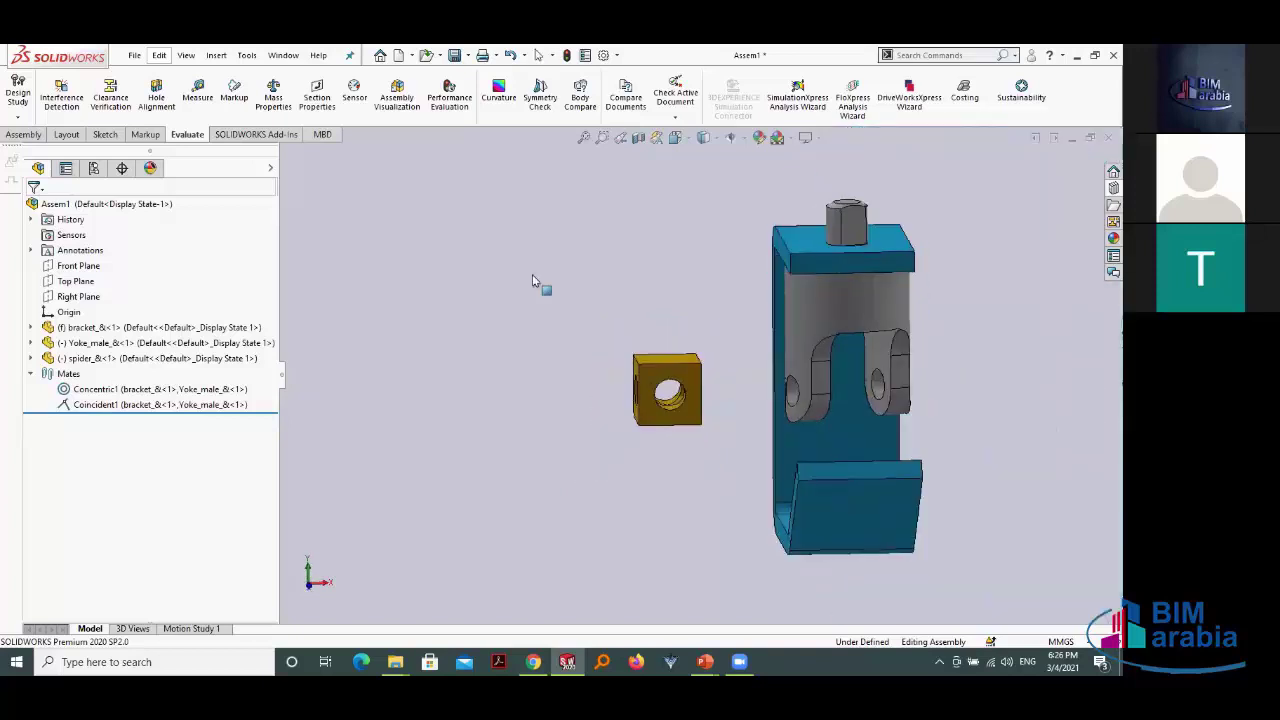
pyautogui.click(28, 135)
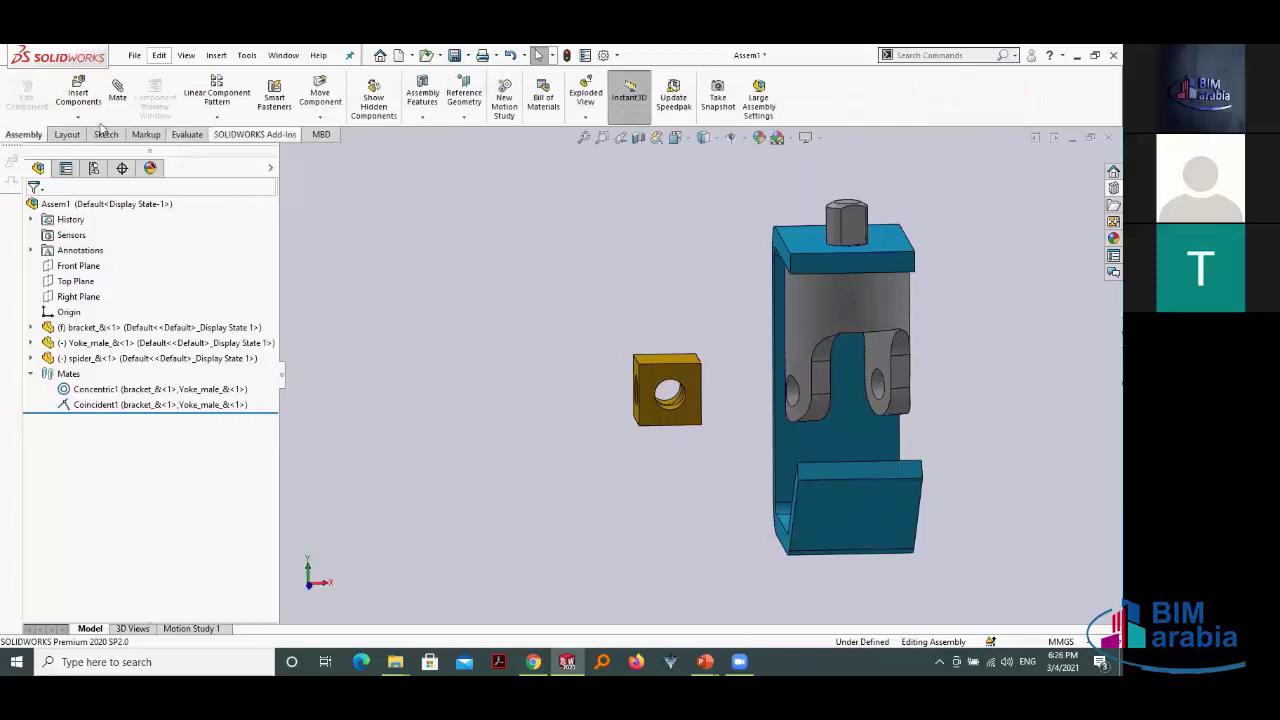
# Step: Start a Mate, pick one Yoke_male lug face, and choose the centred Width advanced mate
pyautogui.click(117, 90)
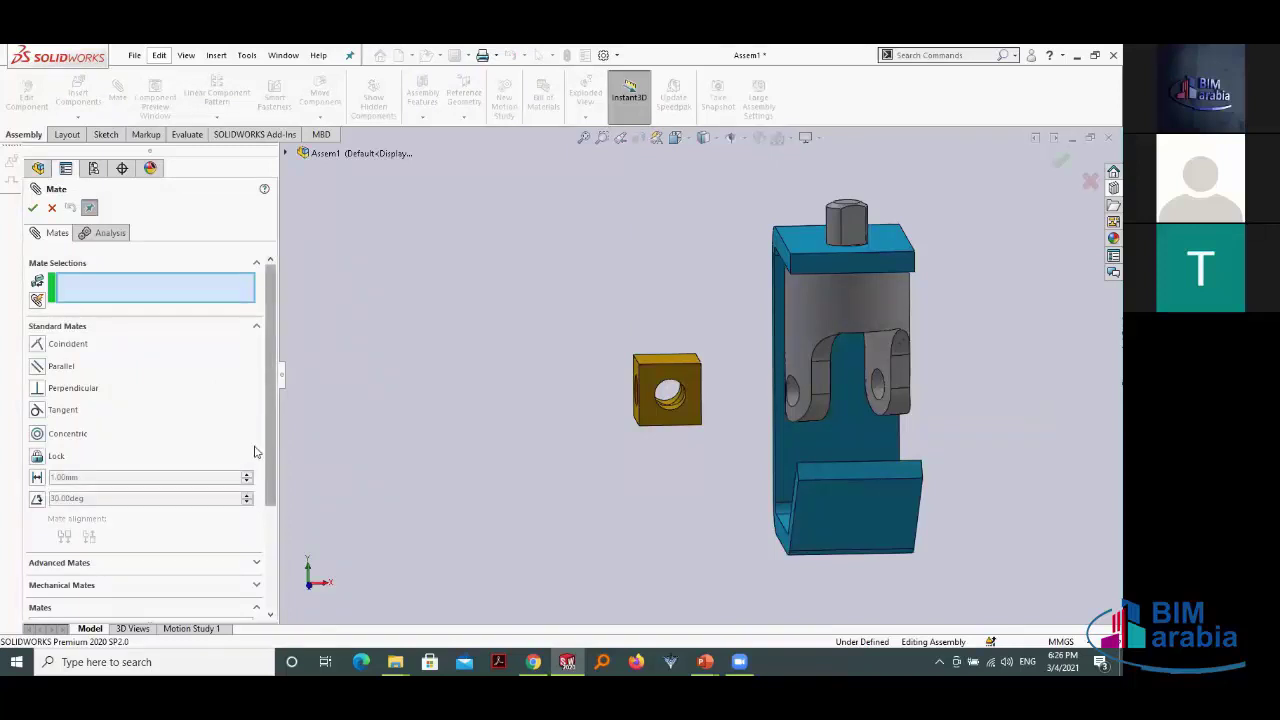
pyautogui.scroll(-5, 255, 452)
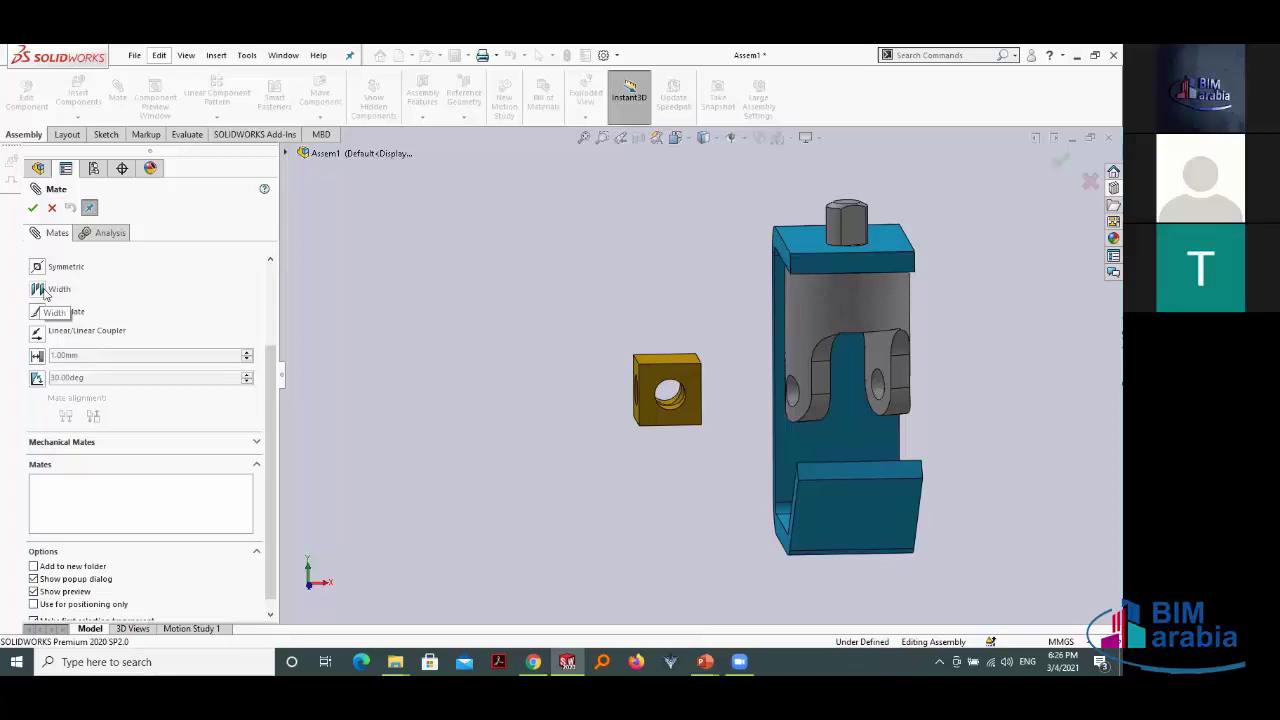
pyautogui.scroll(-2, 612, 401)
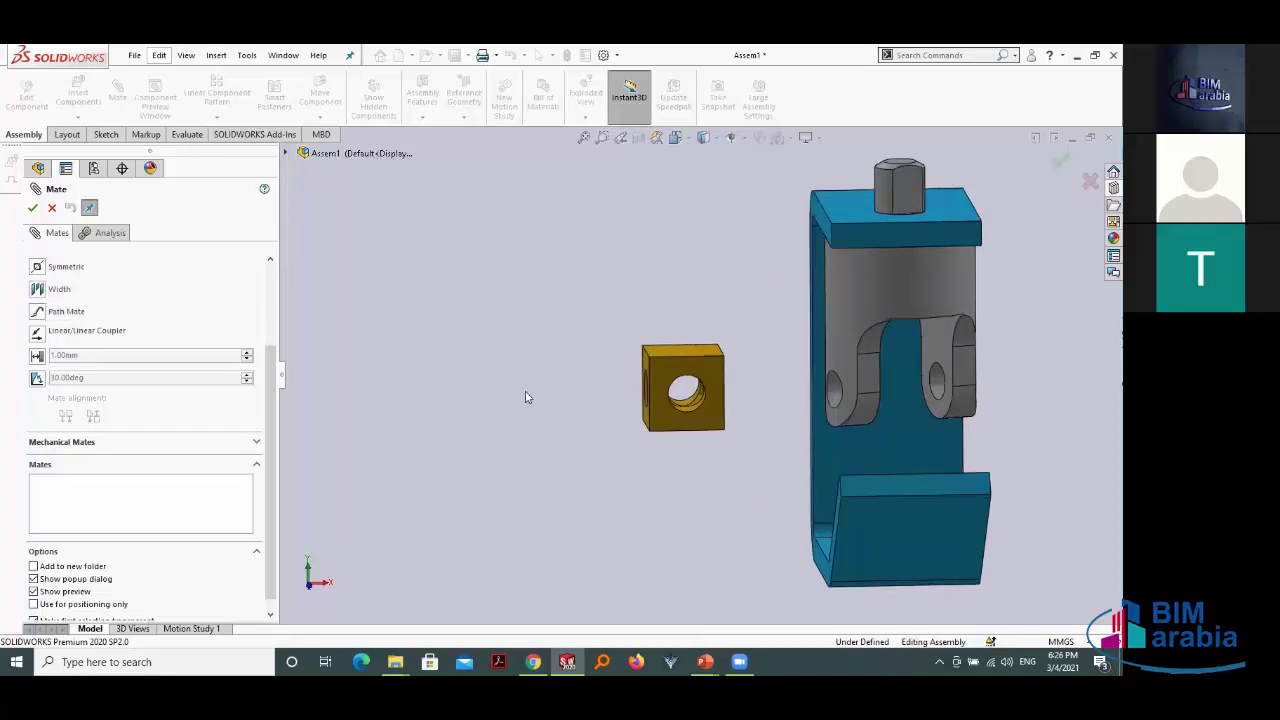
pyautogui.scroll(-1, 486, 362)
pyautogui.moveTo(486, 362); pyautogui.dragTo(310, 275, button='middle')
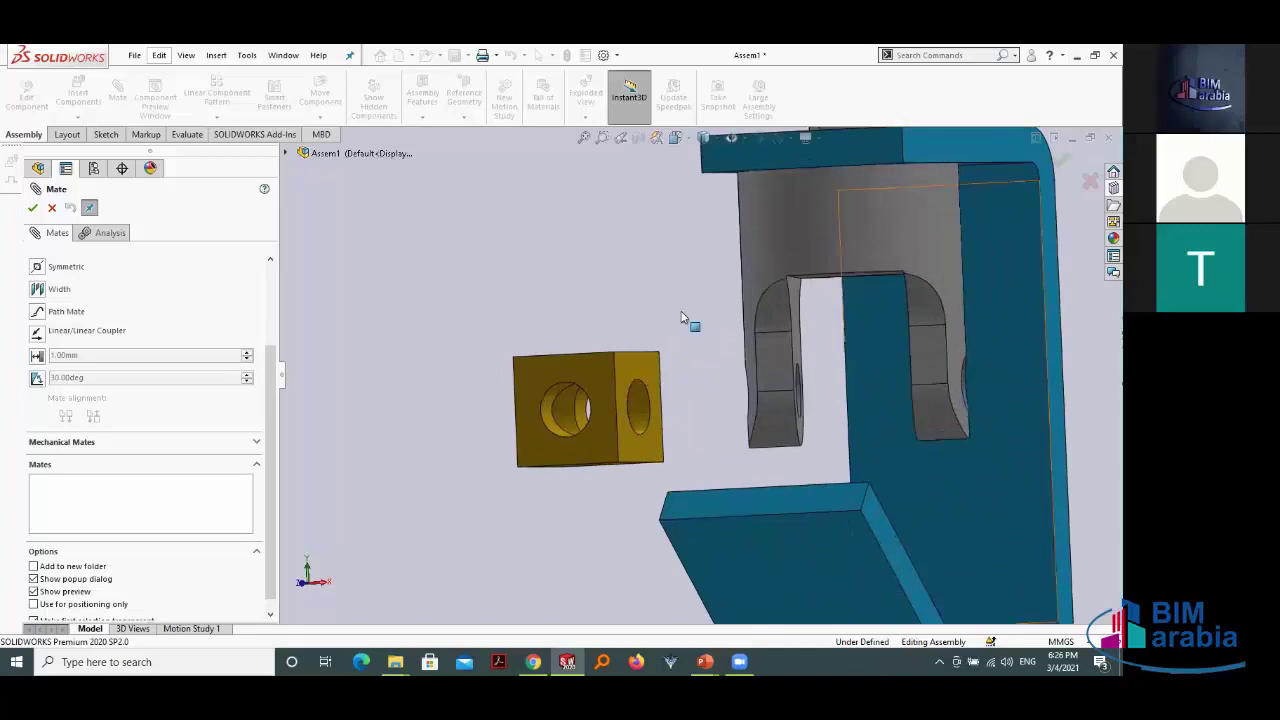
pyautogui.moveTo(686, 323)
pyautogui.mouseDown(button='middle')
pyautogui.moveTo(858, 352)
pyautogui.moveTo(866, 330)
pyautogui.mouseUp(button='middle')
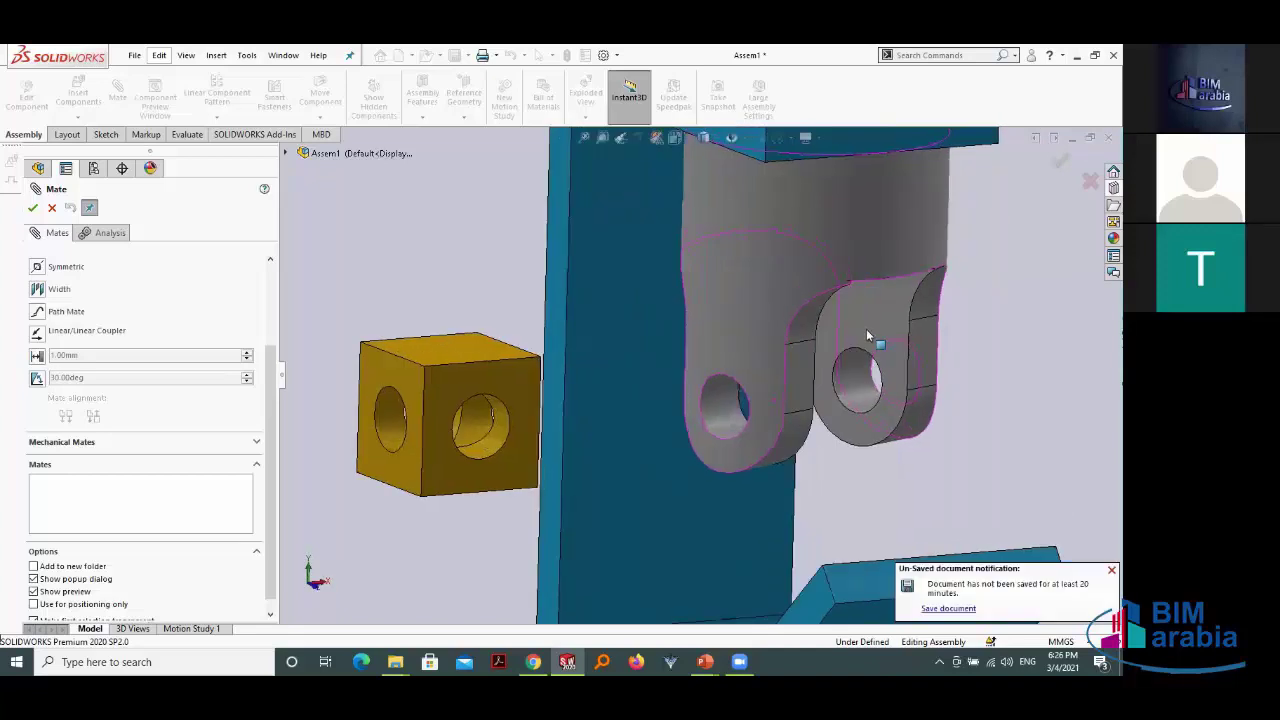
pyautogui.click(935, 425)
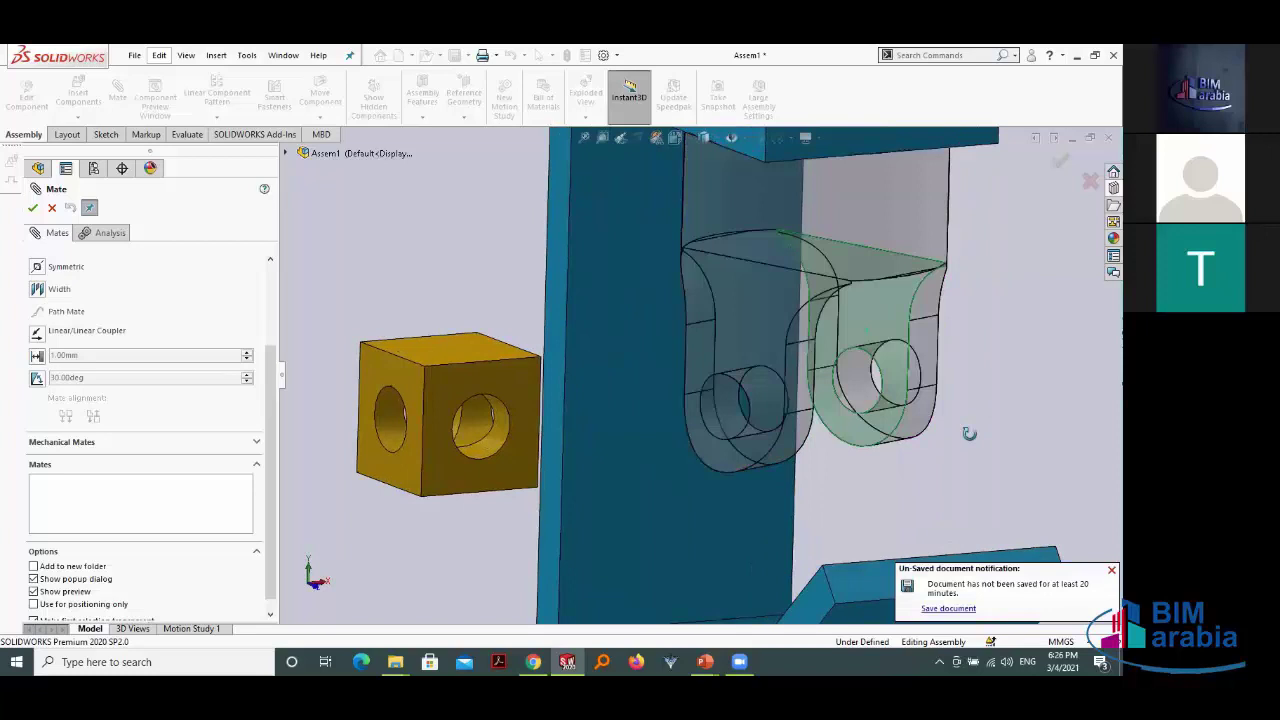
pyautogui.moveTo(963, 434); pyautogui.dragTo(996, 378, button='middle')
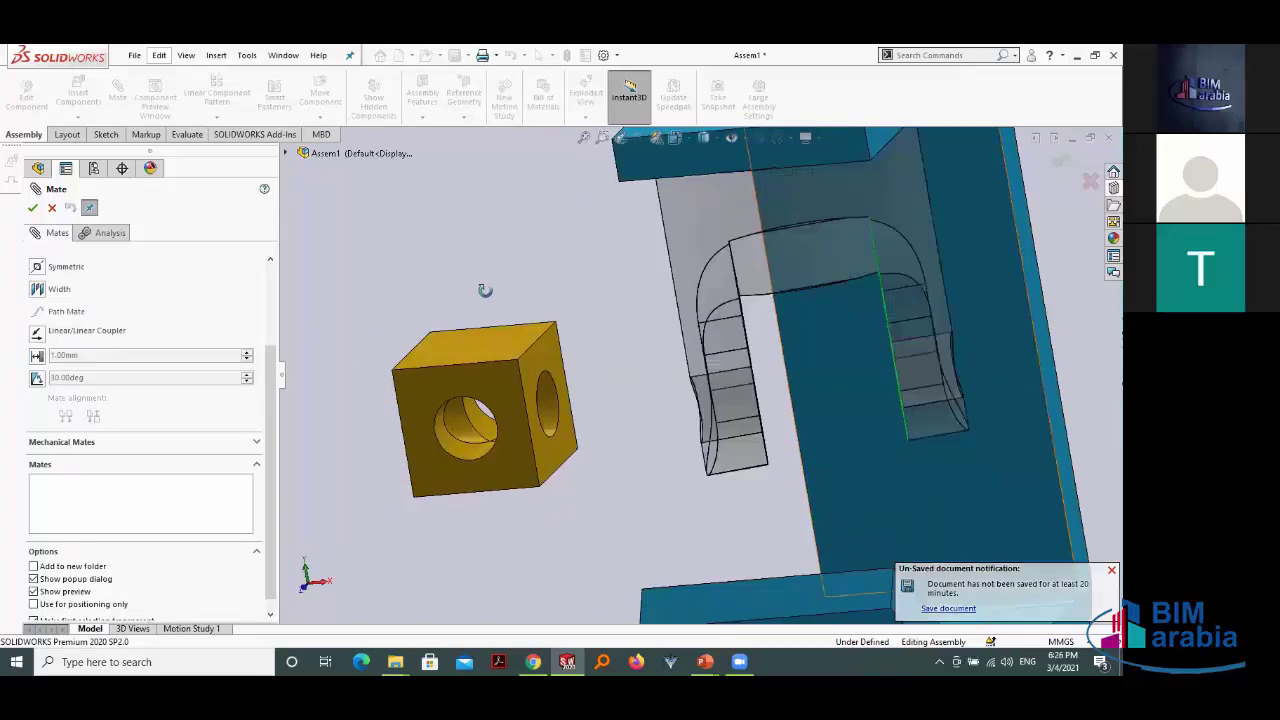
pyautogui.moveTo(484, 290)
pyautogui.mouseDown(button='middle')
pyautogui.moveTo(930, 390)
pyautogui.moveTo(1080, 165)
pyautogui.mouseUp(button='middle')
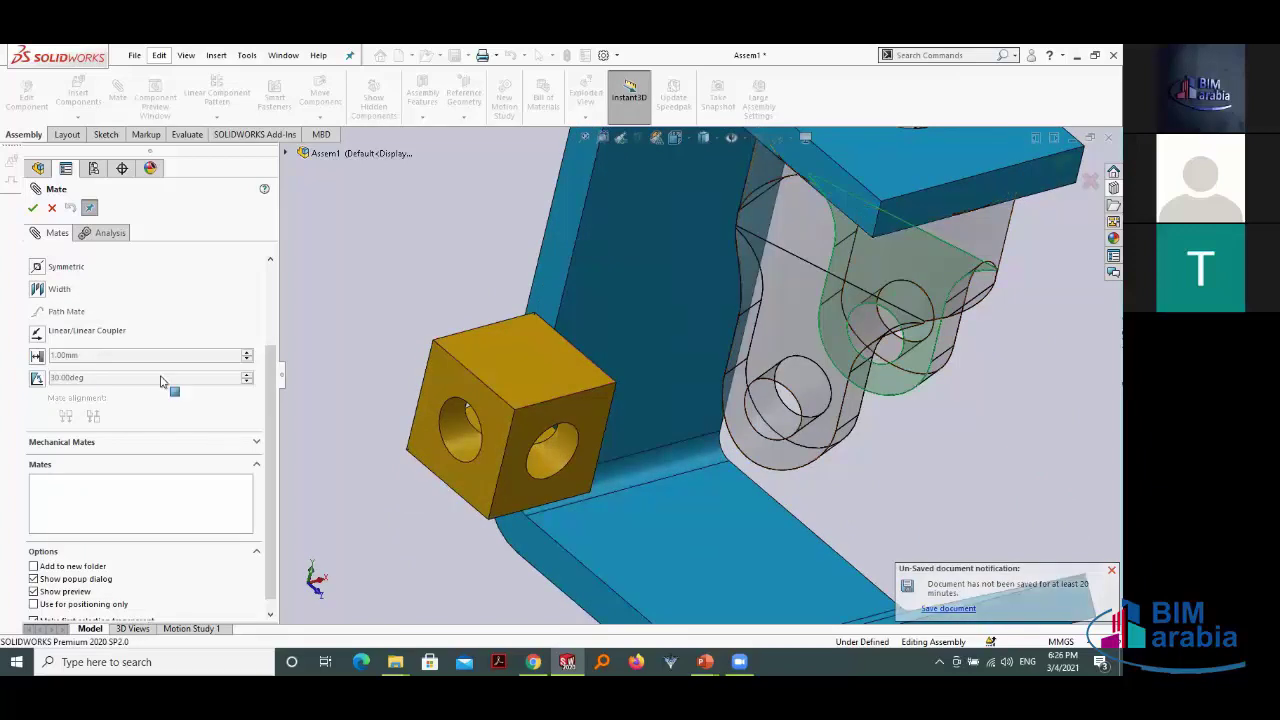
pyautogui.scroll(1, 117, 374)
pyautogui.click(96, 358)
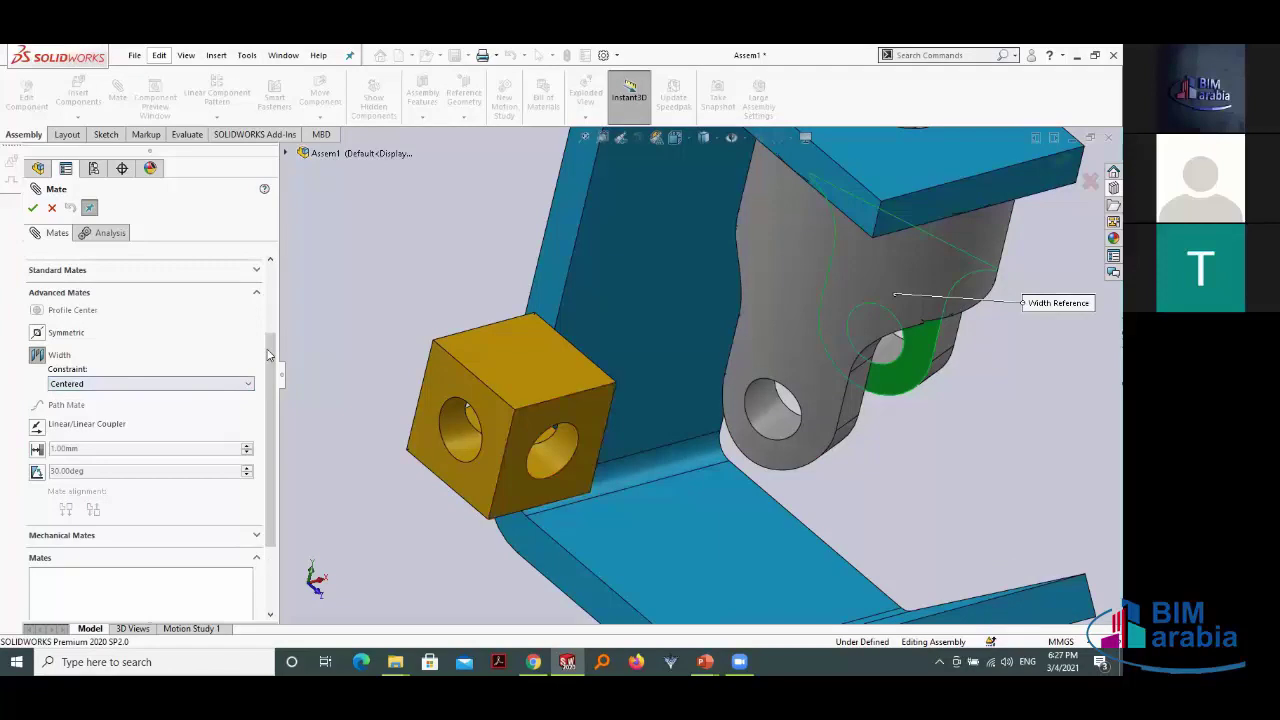
# Step: Add the second yoke lug face and two opposite spider faces to the Width mate
pyautogui.scroll(3, 251, 255)
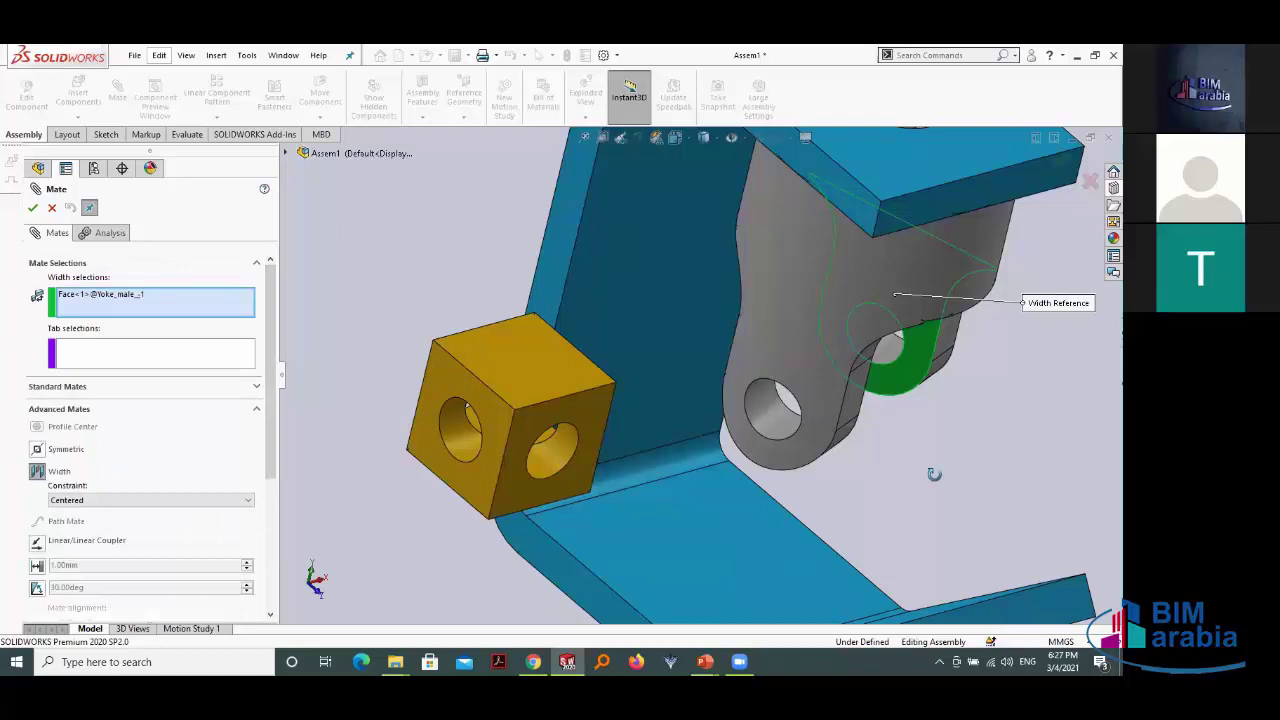
pyautogui.moveTo(931, 474)
pyautogui.mouseDown(button='middle')
pyautogui.moveTo(561, 296)
pyautogui.moveTo(653, 498)
pyautogui.moveTo(614, 494)
pyautogui.moveTo(697, 357)
pyautogui.mouseUp(button='middle')
pyautogui.moveTo(626, 414); pyautogui.dragTo(667, 443, button='middle')
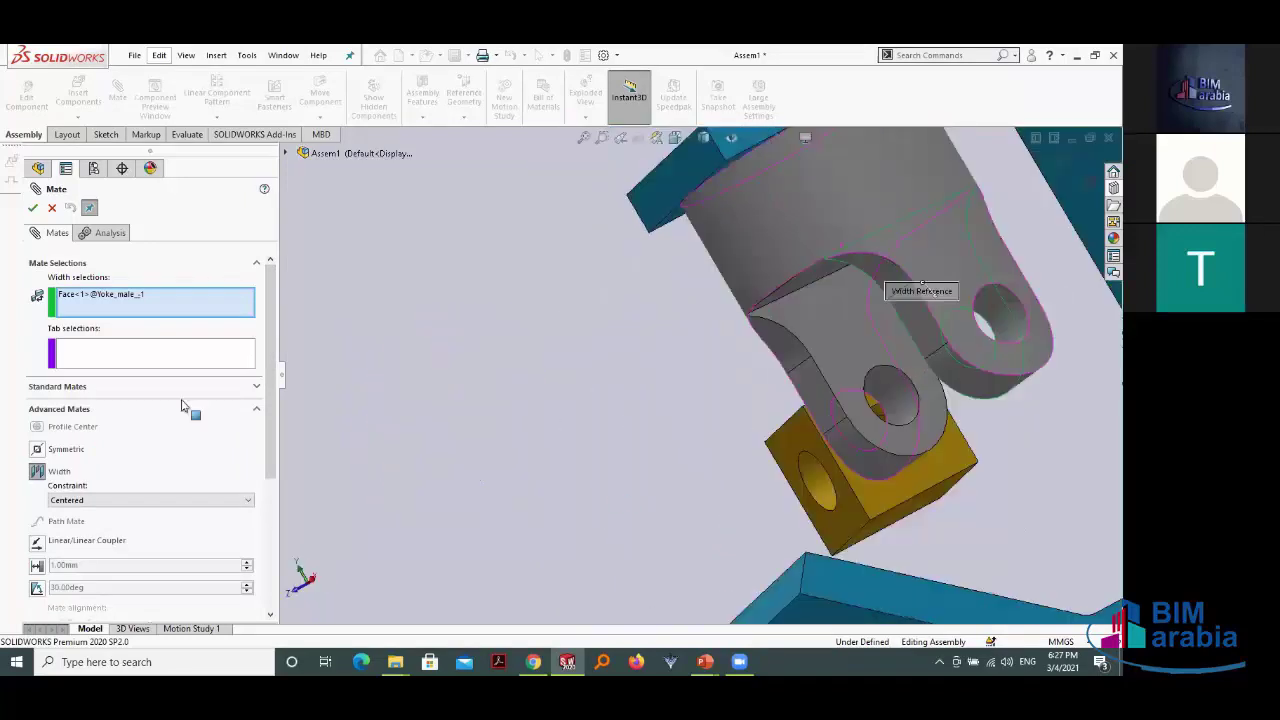
pyautogui.click(95, 362)
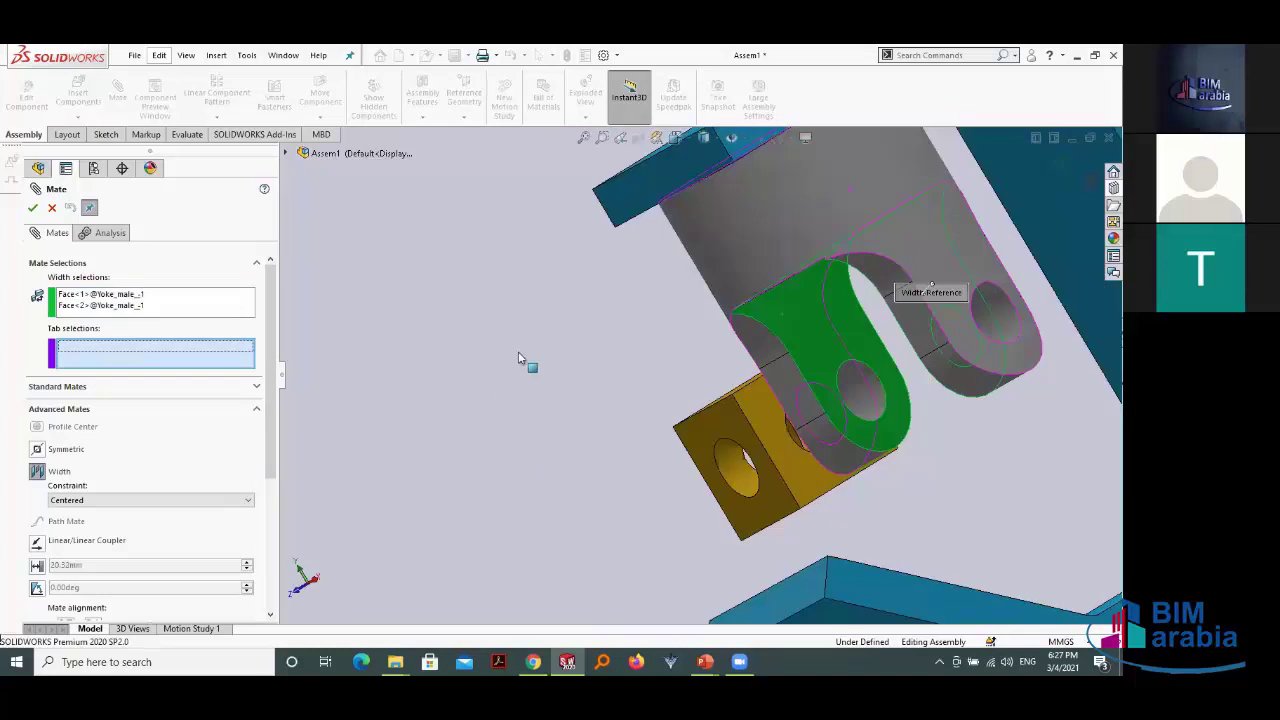
pyautogui.moveTo(528, 363)
pyautogui.mouseDown(button='middle')
pyautogui.moveTo(531, 491)
pyautogui.moveTo(612, 495)
pyautogui.mouseUp(button='middle')
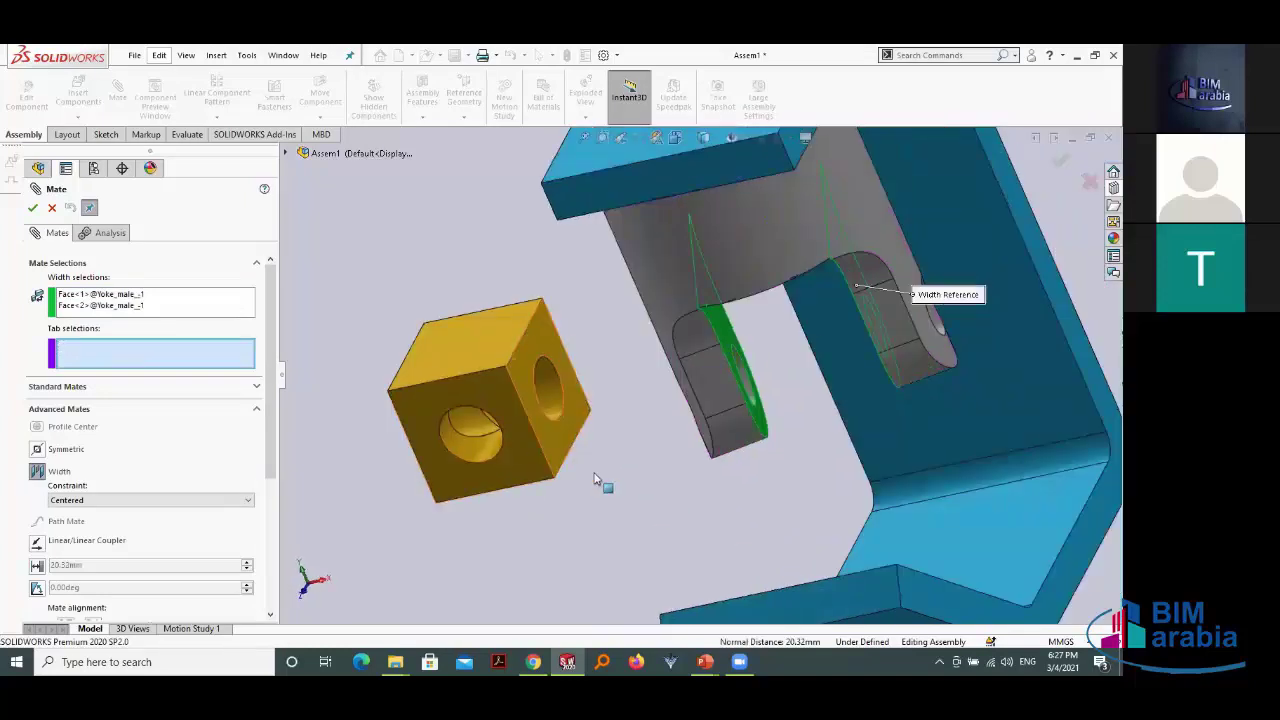
pyautogui.click(565, 420)
pyautogui.moveTo(565, 420); pyautogui.dragTo(318, 379, button='middle')
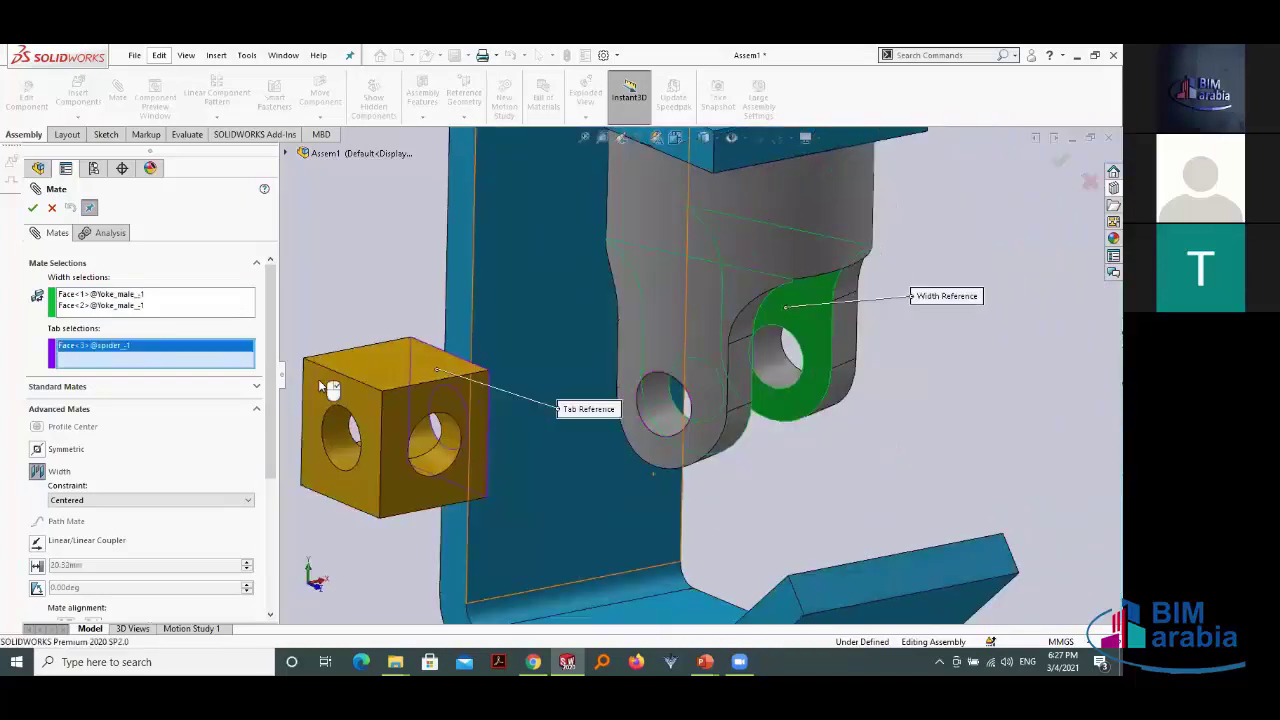
pyautogui.click(318, 379)
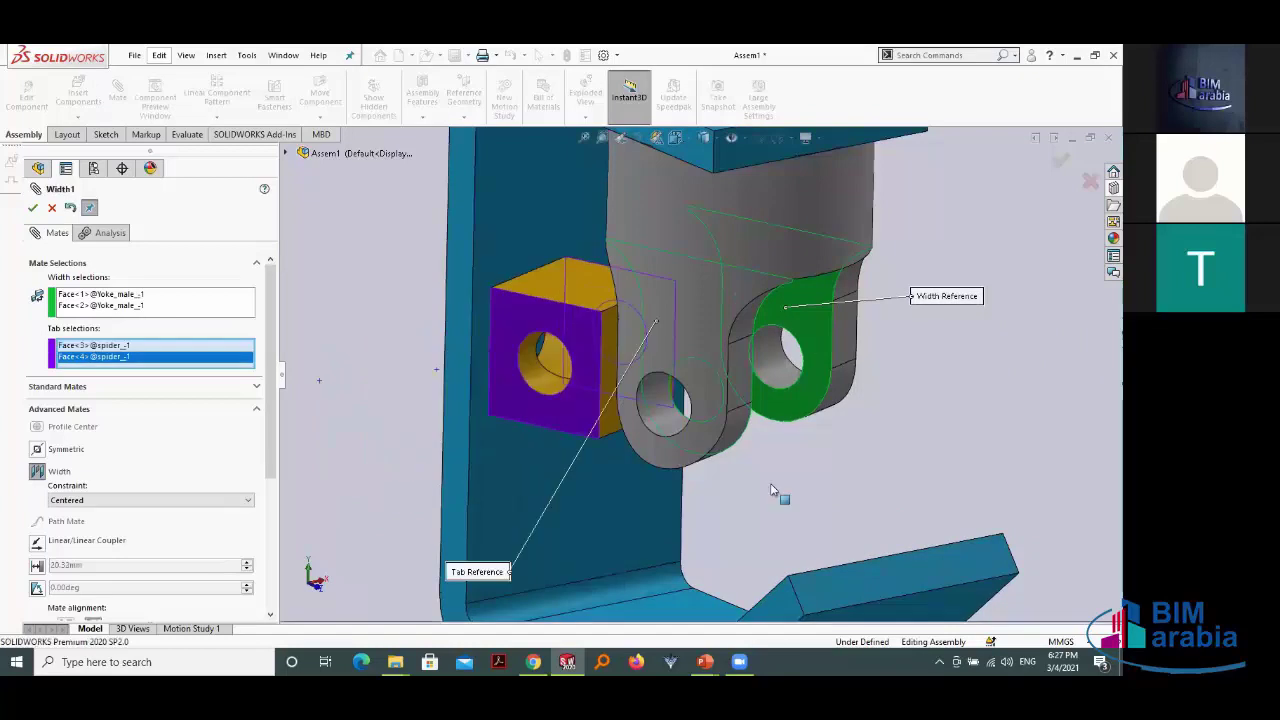
# Step: Check the spider sits centred between the lugs and accept the Width1 mate
pyautogui.moveTo(834, 492); pyautogui.dragTo(700, 470, button='middle')
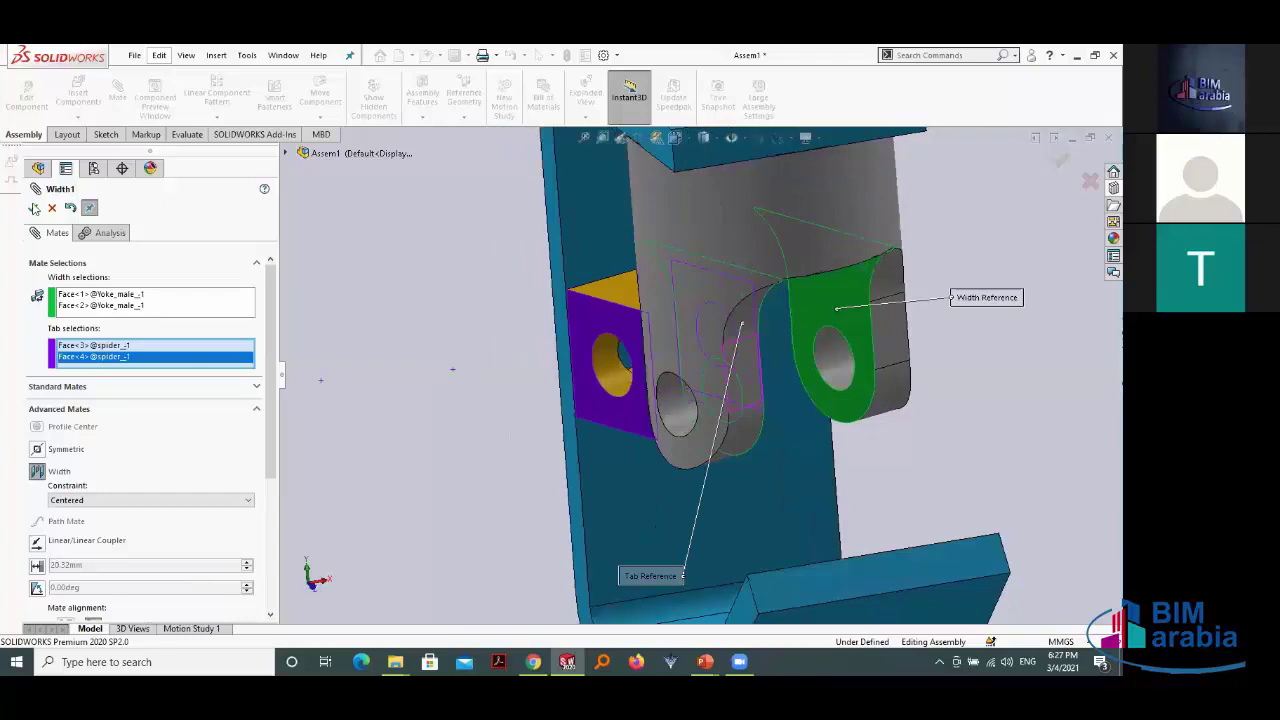
pyautogui.moveTo(417, 395)
pyautogui.mouseDown(button='middle')
pyautogui.moveTo(501, 340)
pyautogui.moveTo(506, 375)
pyautogui.moveTo(613, 413)
pyautogui.moveTo(466, 440)
pyautogui.moveTo(564, 396)
pyautogui.moveTo(641, 392)
pyautogui.mouseUp(button='middle')
pyautogui.press('Return')
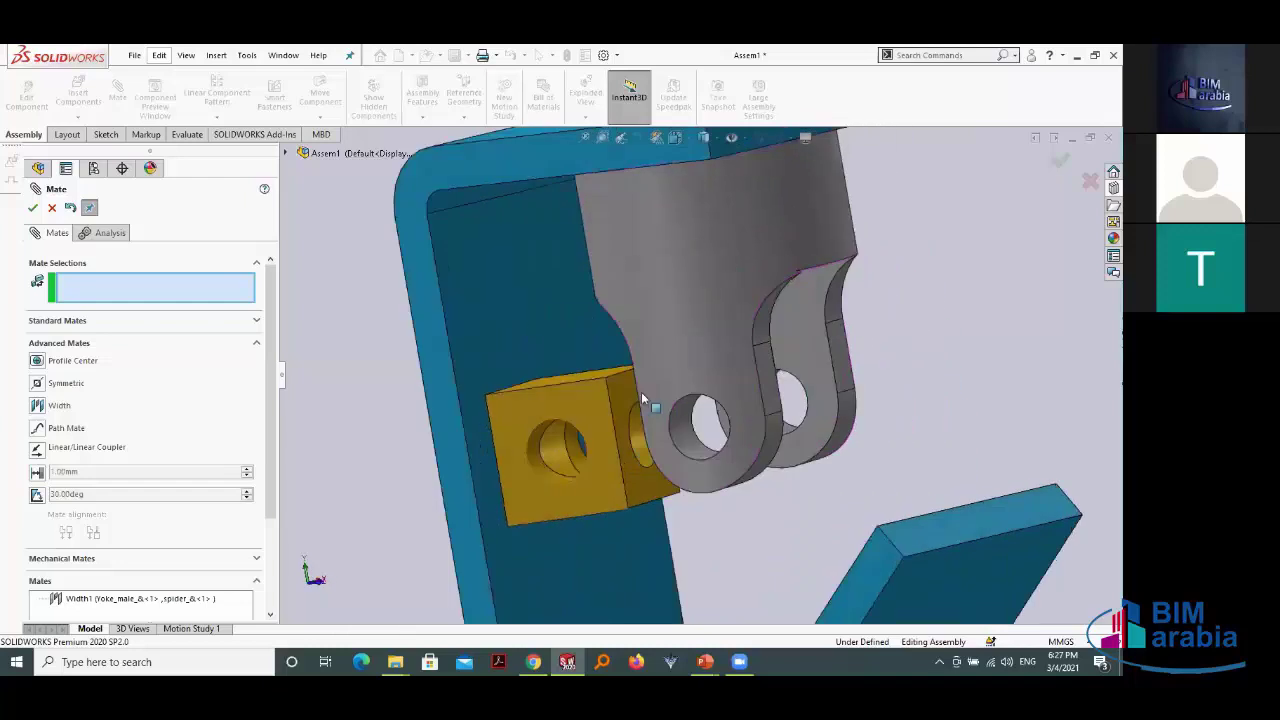
pyautogui.moveTo(733, 375)
pyautogui.mouseDown()
pyautogui.moveTo(867, 341)
pyautogui.moveTo(888, 348)
pyautogui.moveTo(824, 358)
pyautogui.moveTo(601, 462)
pyautogui.mouseUp()
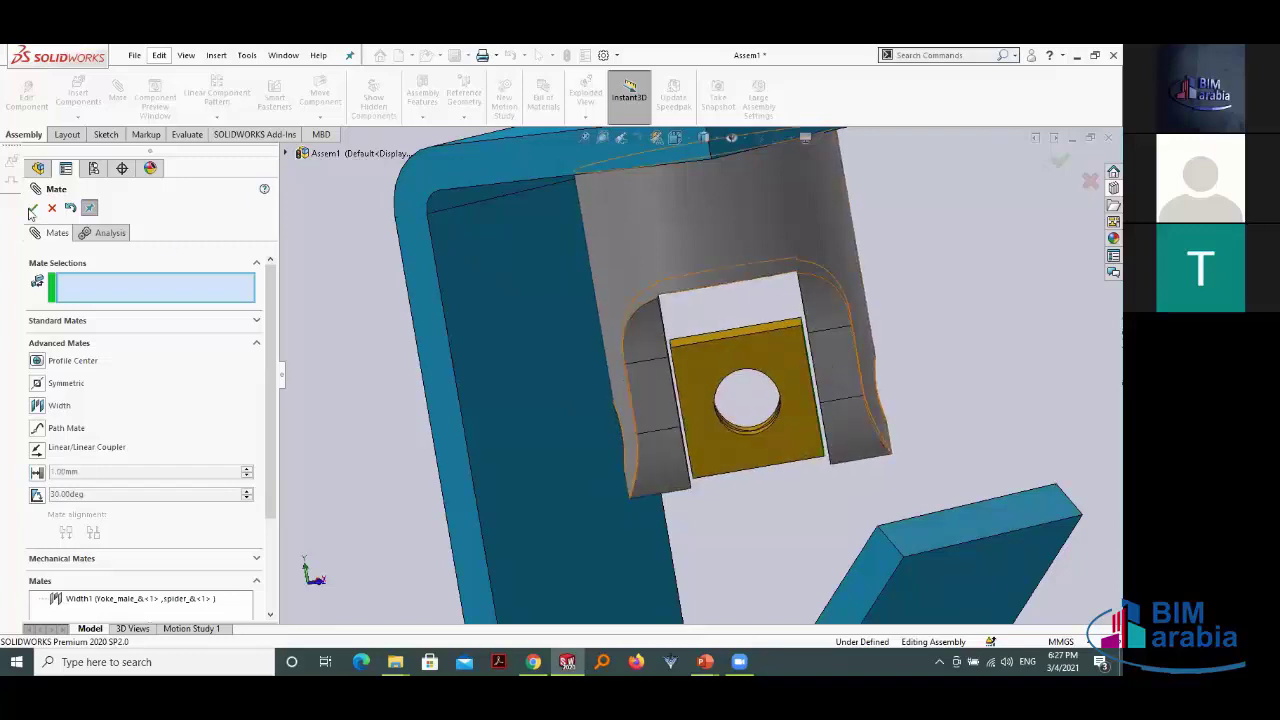
pyautogui.press('space')
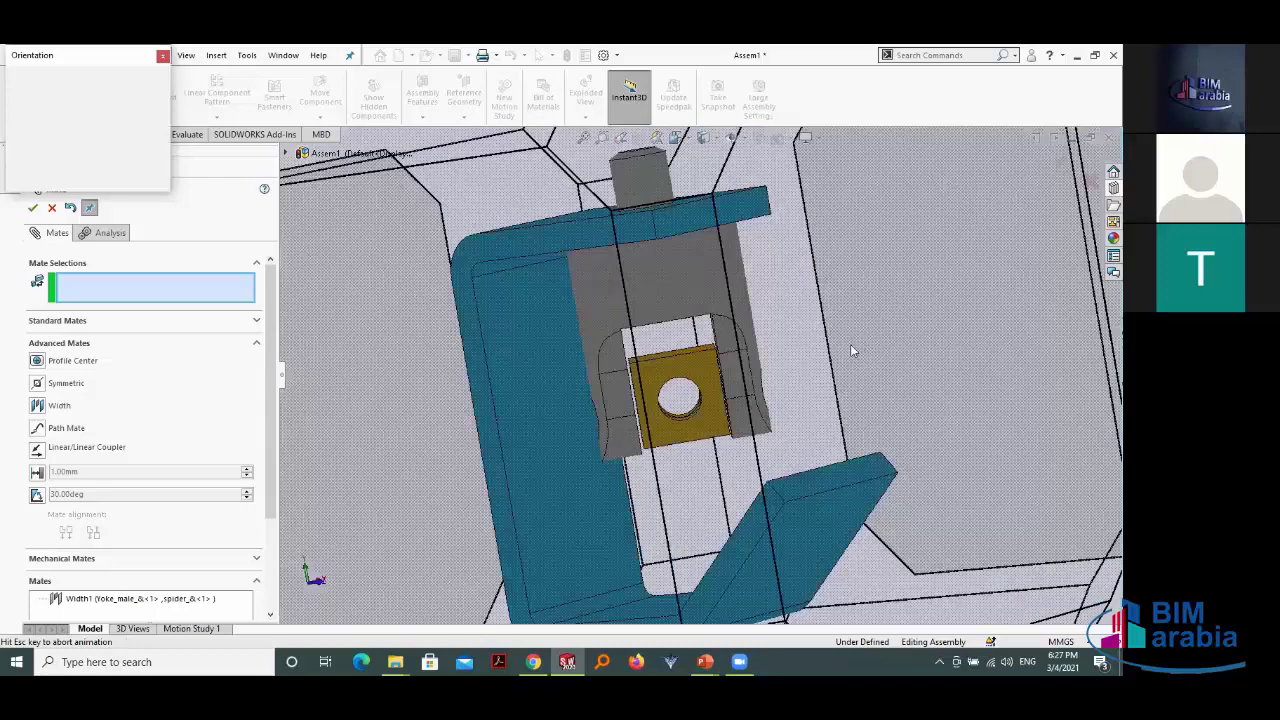
# Step: Close the Mate panel, then zoom and orbit to inspect the spider centred between the lugs
pyautogui.press('Escape')
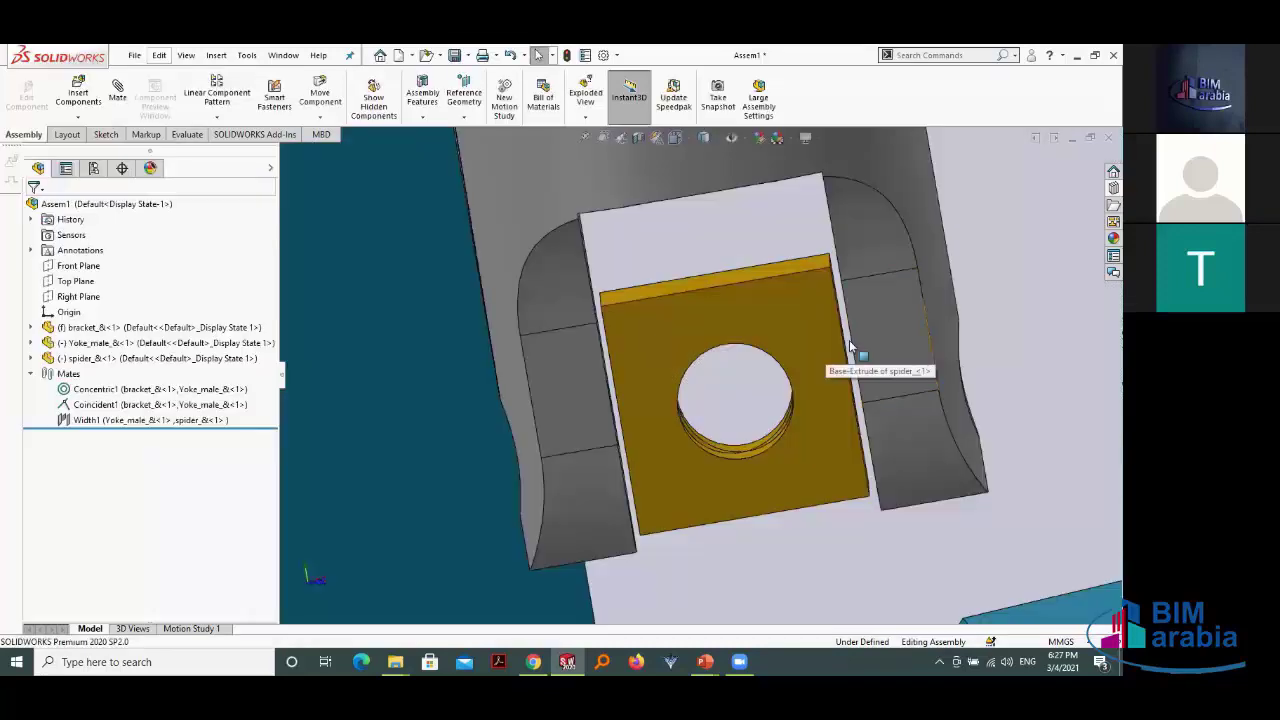
pyautogui.scroll(-2, 850, 347)
pyautogui.scroll(-2, 790, 370)
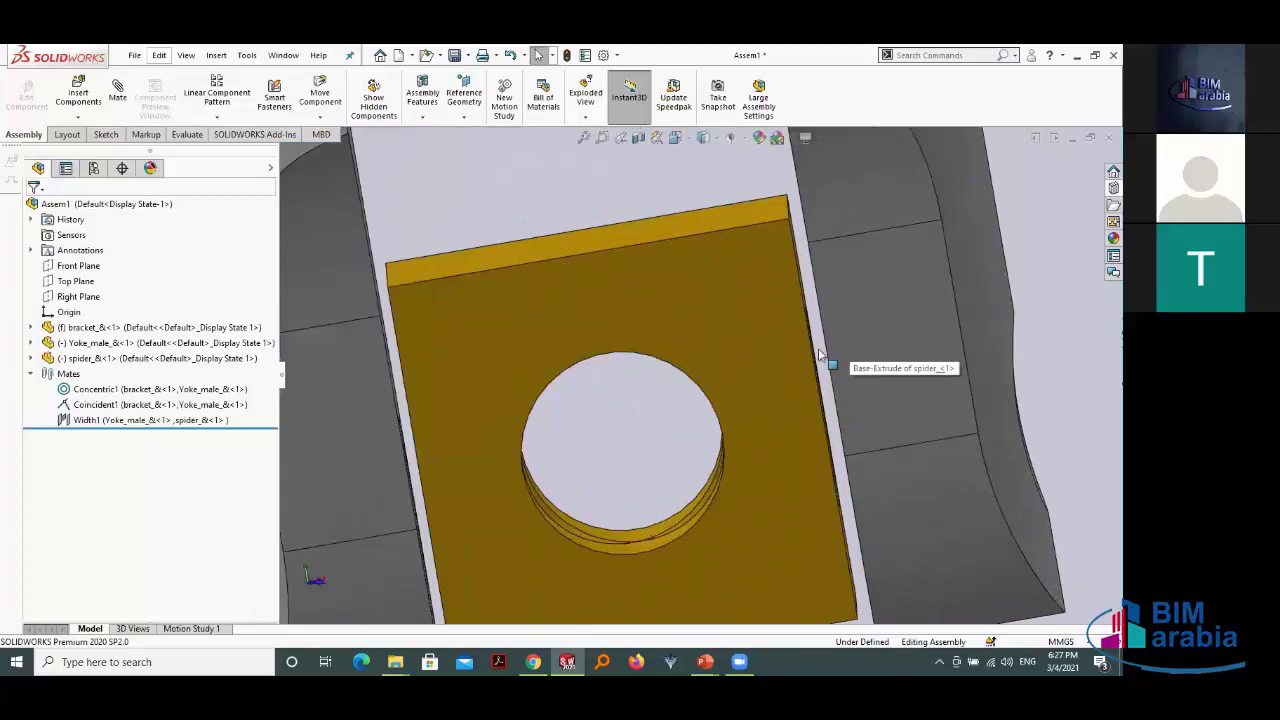
pyautogui.scroll(-2, 819, 355)
pyautogui.scroll(1, 735, 390)
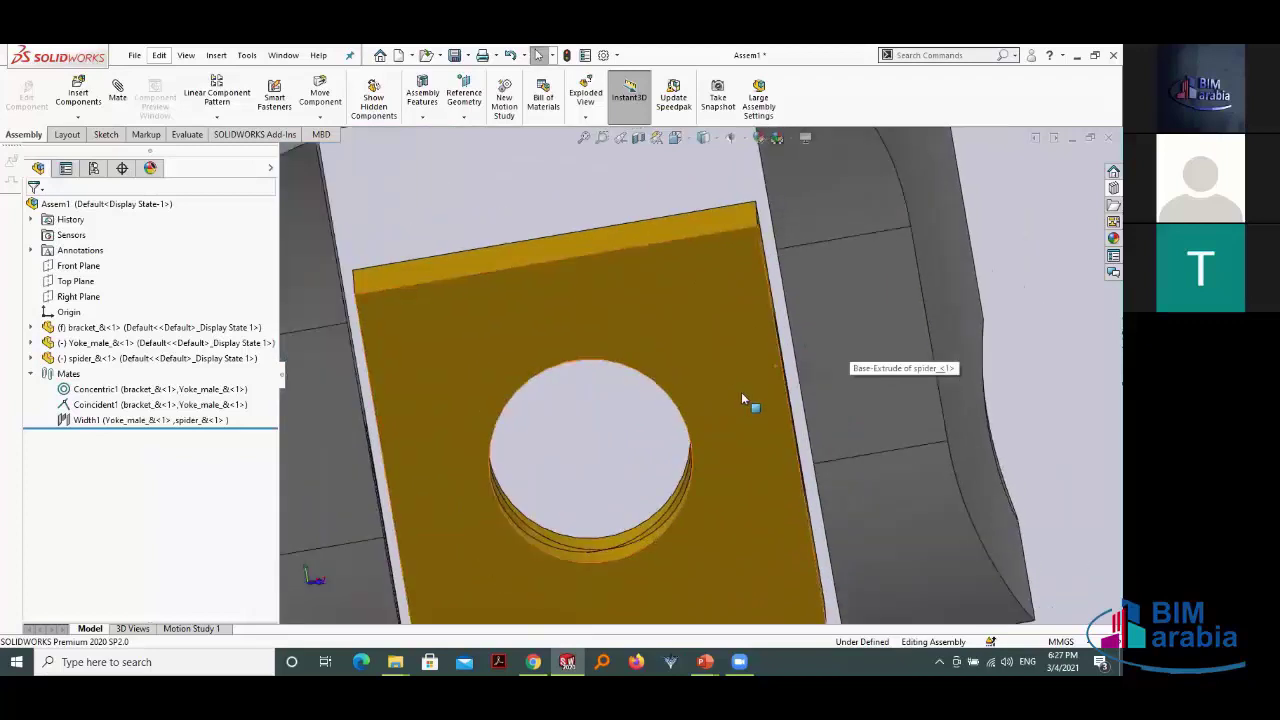
pyautogui.scroll(1, 743, 396)
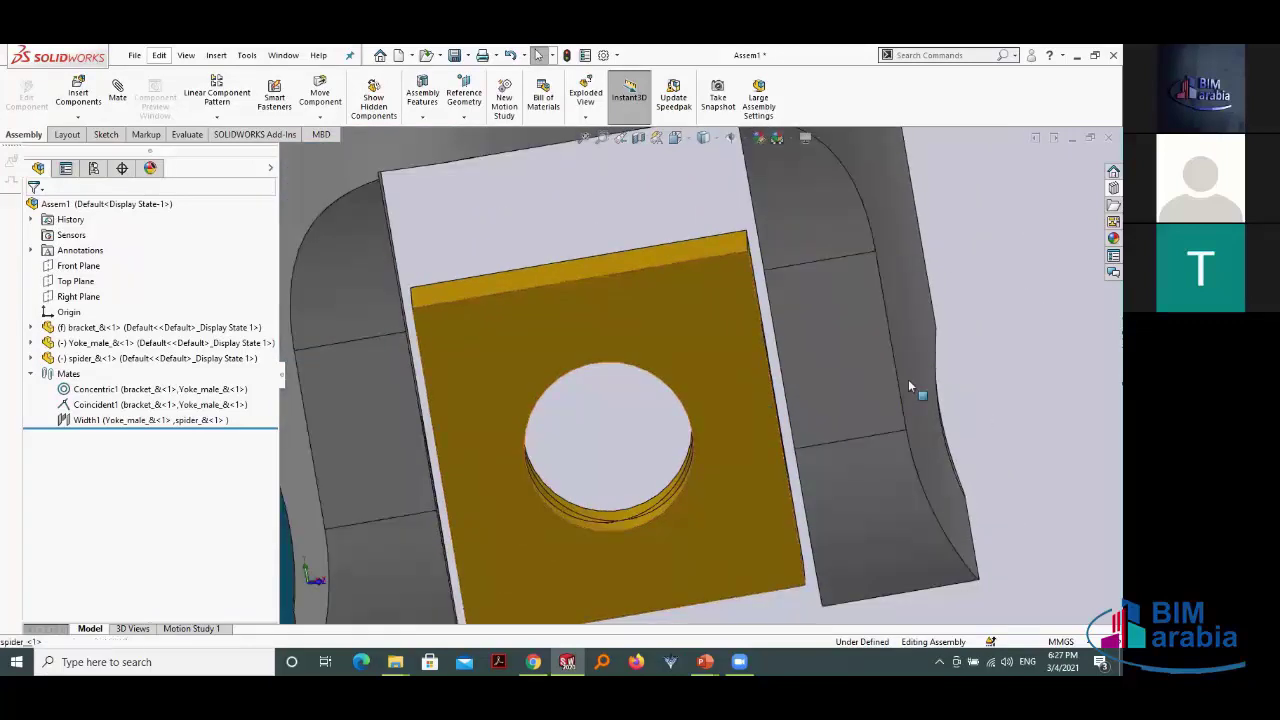
pyautogui.moveTo(909, 382)
pyautogui.mouseDown(button='middle')
pyautogui.moveTo(903, 371)
pyautogui.moveTo(971, 380)
pyautogui.moveTo(703, 428)
pyautogui.moveTo(646, 383)
pyautogui.mouseUp(button='middle')
pyautogui.scroll(2, 971, 384)
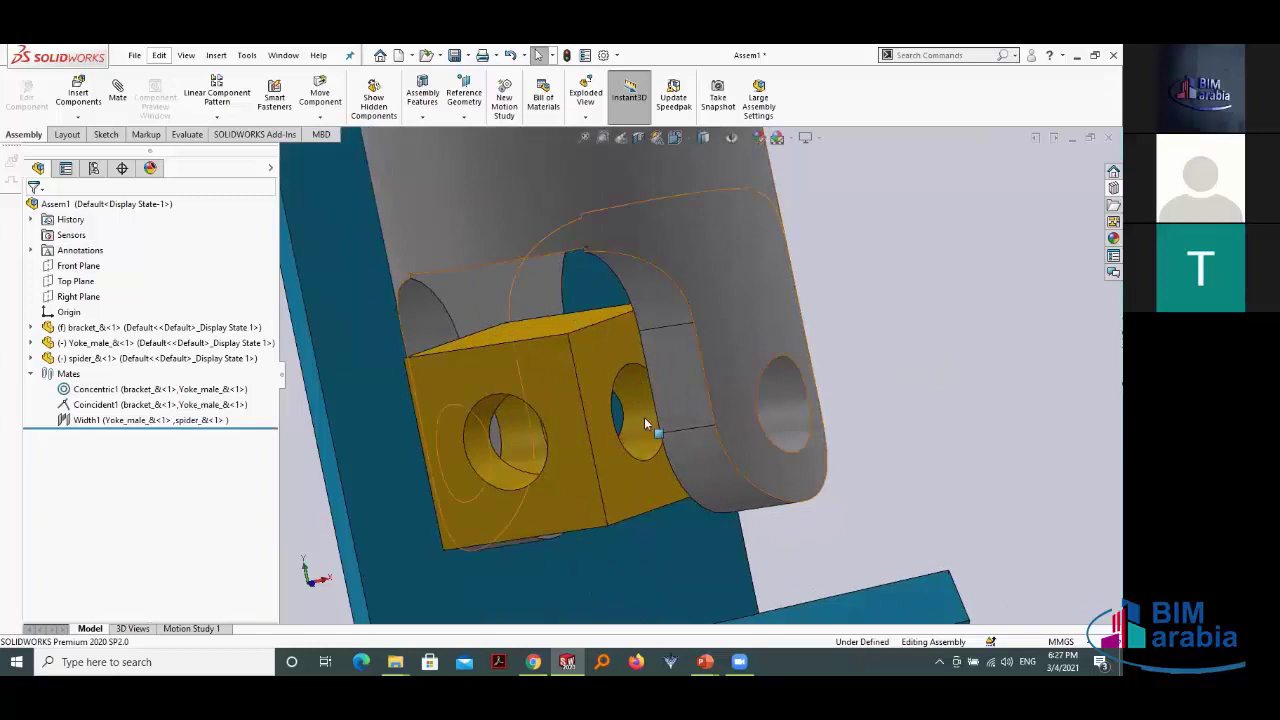
# Step: Make the spider hole concentric with the Yoke_male lug hole and drag to test the pivot
pyautogui.click(645, 415)
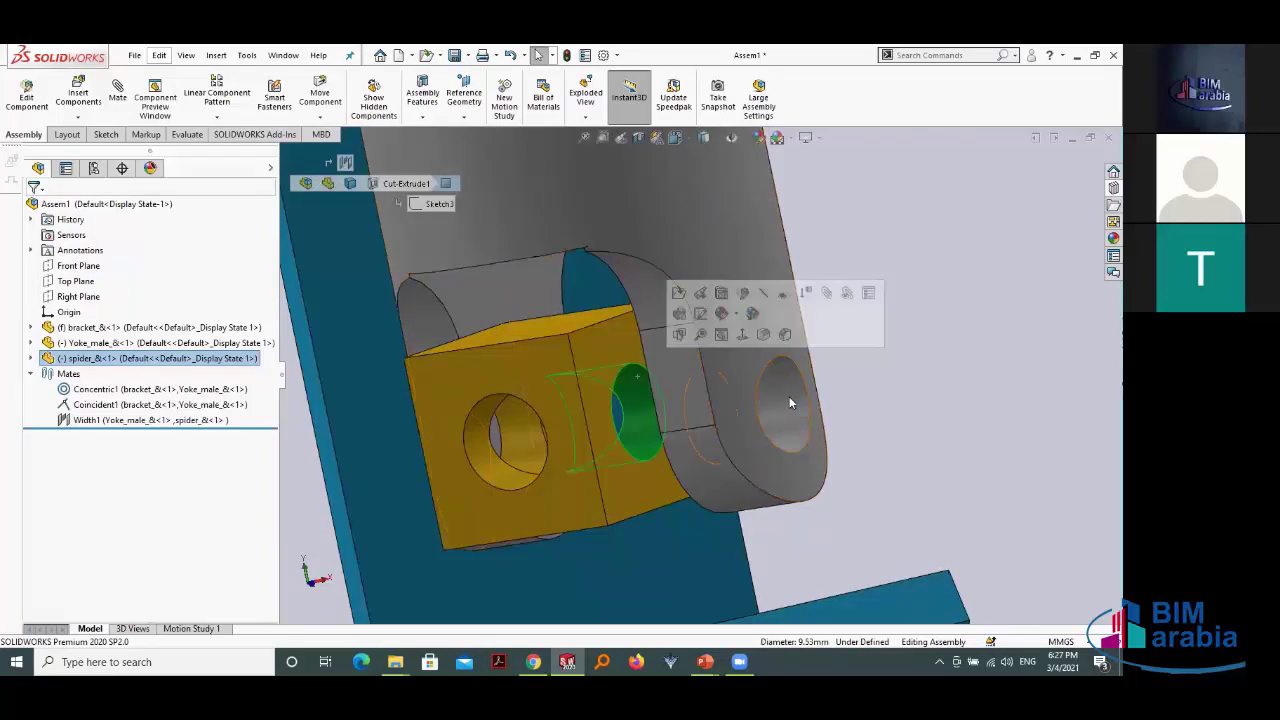
pyautogui.keyDown('ctrl'); pyautogui.click(790, 410); pyautogui.keyUp('ctrl')
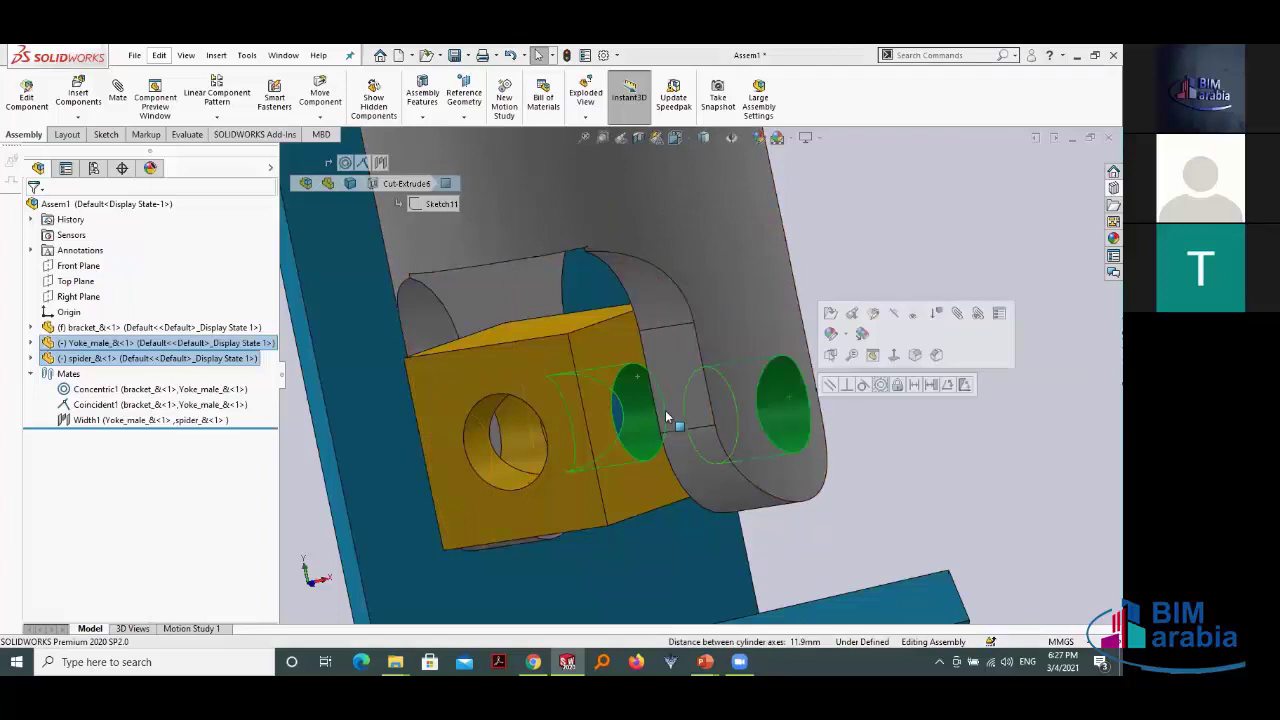
pyautogui.click(880, 384)
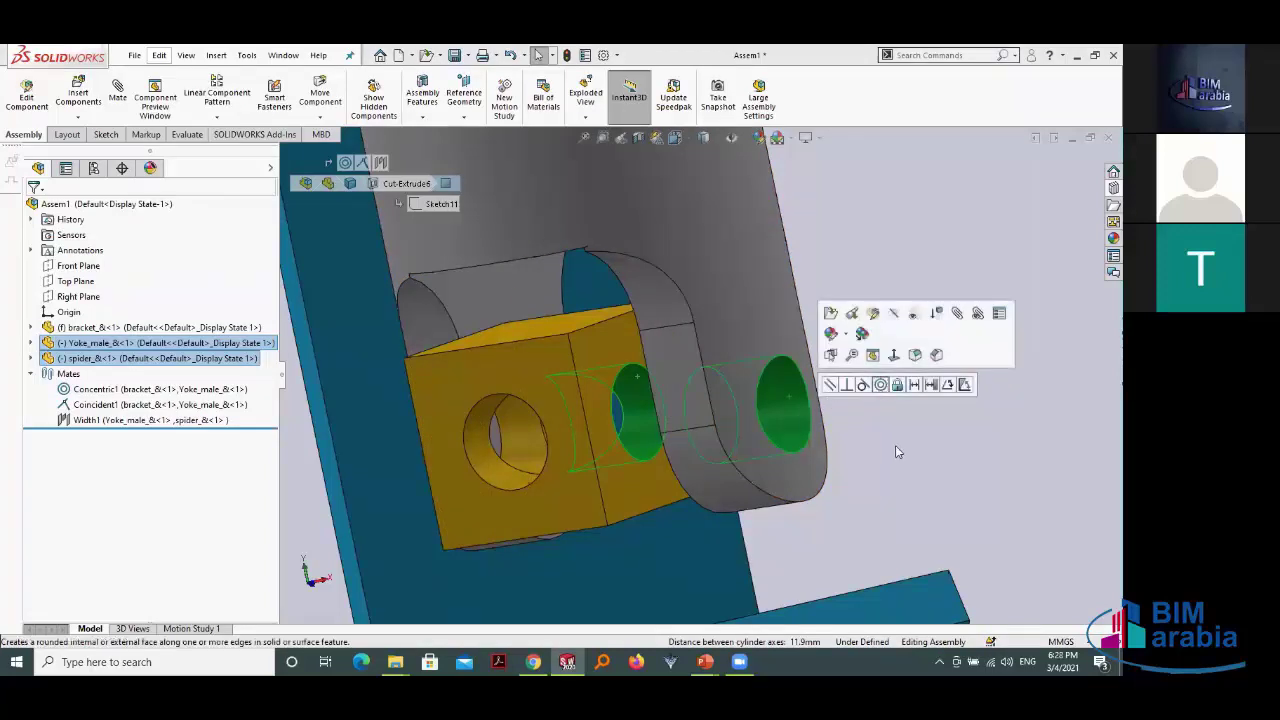
pyautogui.moveTo(902, 435)
pyautogui.mouseDown(button='middle')
pyautogui.moveTo(813, 457)
pyautogui.moveTo(887, 468)
pyautogui.moveTo(935, 439)
pyautogui.moveTo(849, 469)
pyautogui.moveTo(917, 456)
pyautogui.mouseUp(button='middle')
pyautogui.moveTo(700, 360)
pyautogui.mouseDown(button='middle')
pyautogui.moveTo(630, 399)
pyautogui.moveTo(620, 372)
pyautogui.moveTo(612, 447)
pyautogui.mouseUp(button='middle')
pyautogui.moveTo(612, 447)
pyautogui.mouseDown()
pyautogui.moveTo(617, 371)
pyautogui.moveTo(612, 406)
pyautogui.moveTo(694, 277)
pyautogui.moveTo(602, 277)
pyautogui.moveTo(658, 291)
pyautogui.moveTo(600, 279)
pyautogui.moveTo(630, 285)
pyautogui.mouseUp()
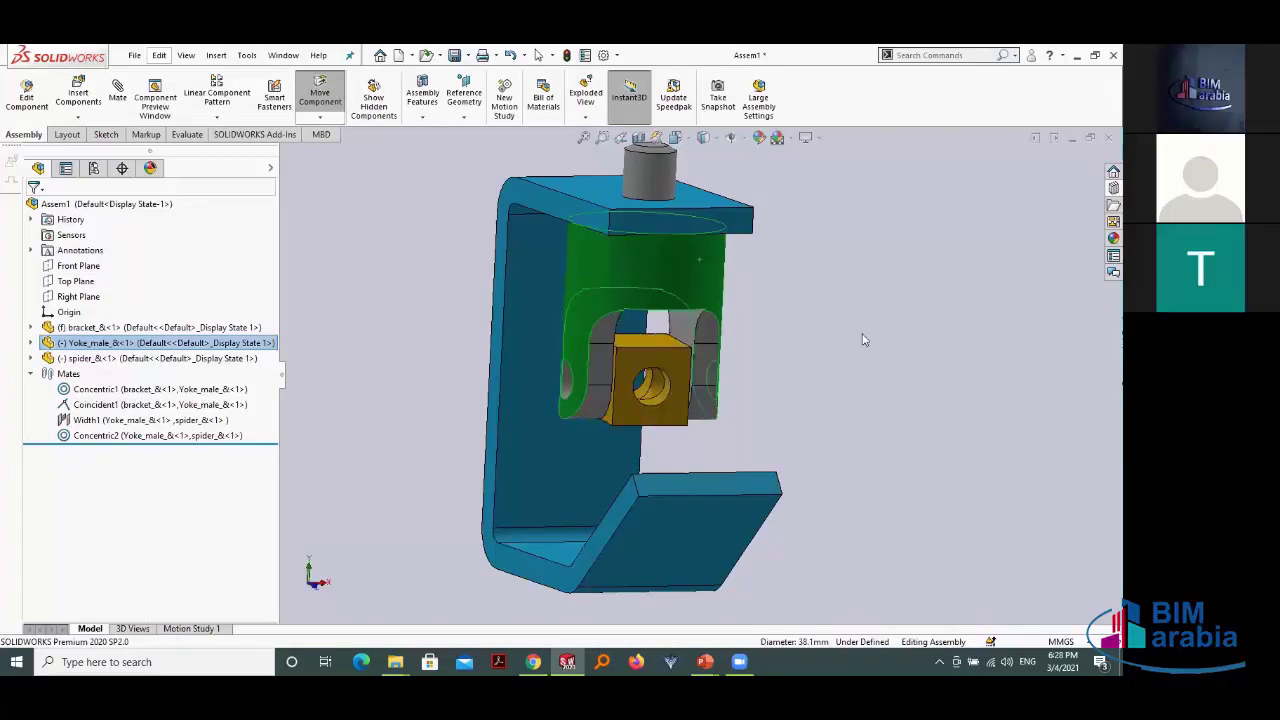
pyautogui.press('Escape')
pyautogui.scroll(2, 870, 424)
pyautogui.moveTo(866, 409); pyautogui.dragTo(724, 428, button='middle')
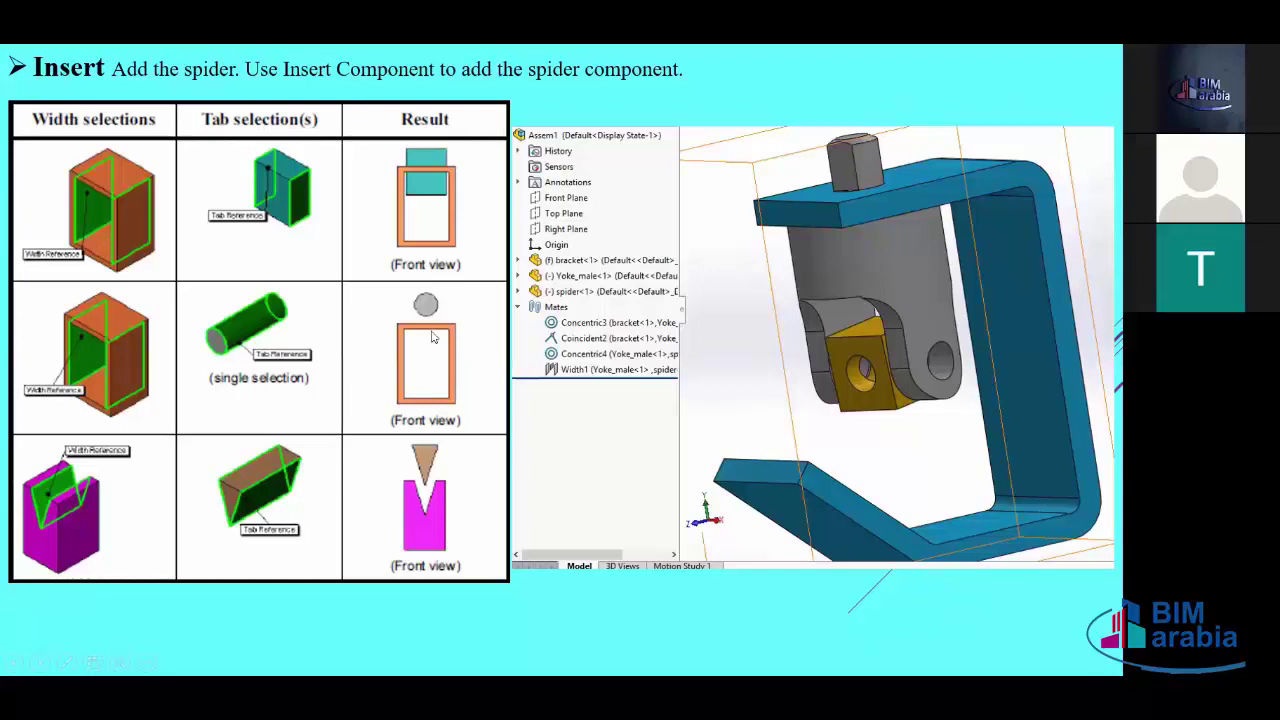
# Step: Step through the slides to the Windows Explorer components slide and switch back to SOLIDWORKS
pyautogui.click(428, 421)
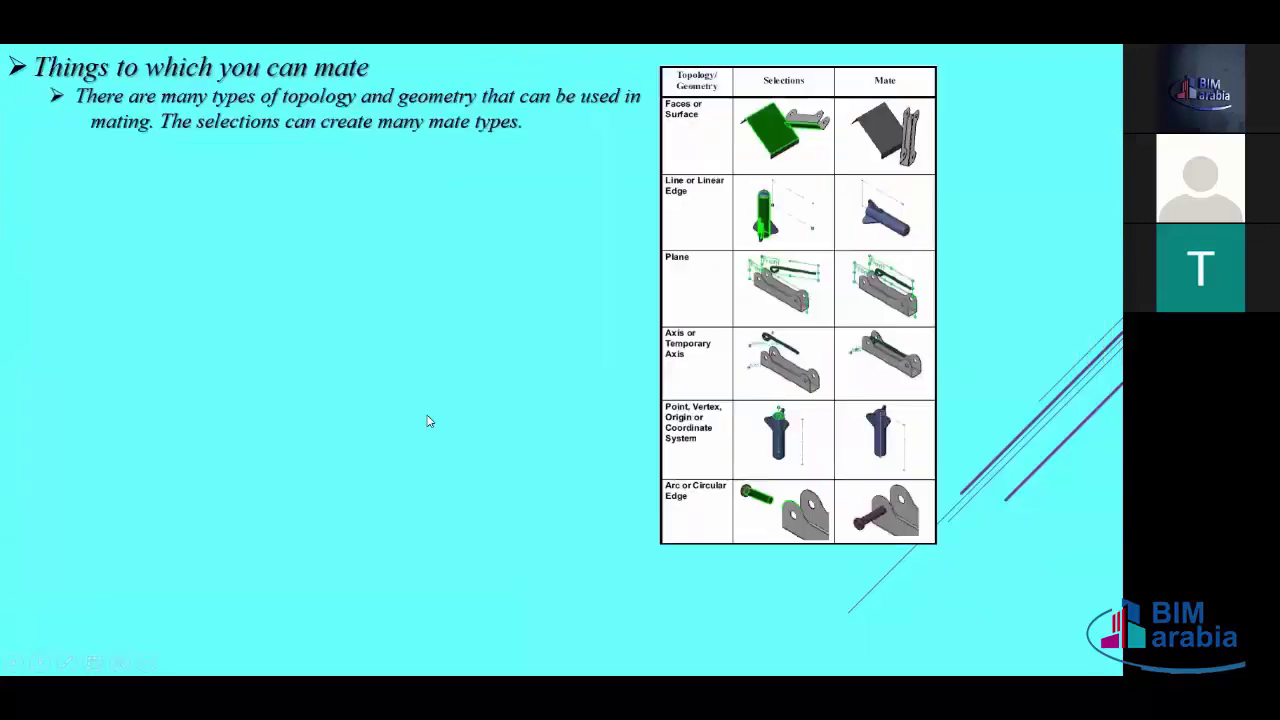
pyautogui.press('Left')
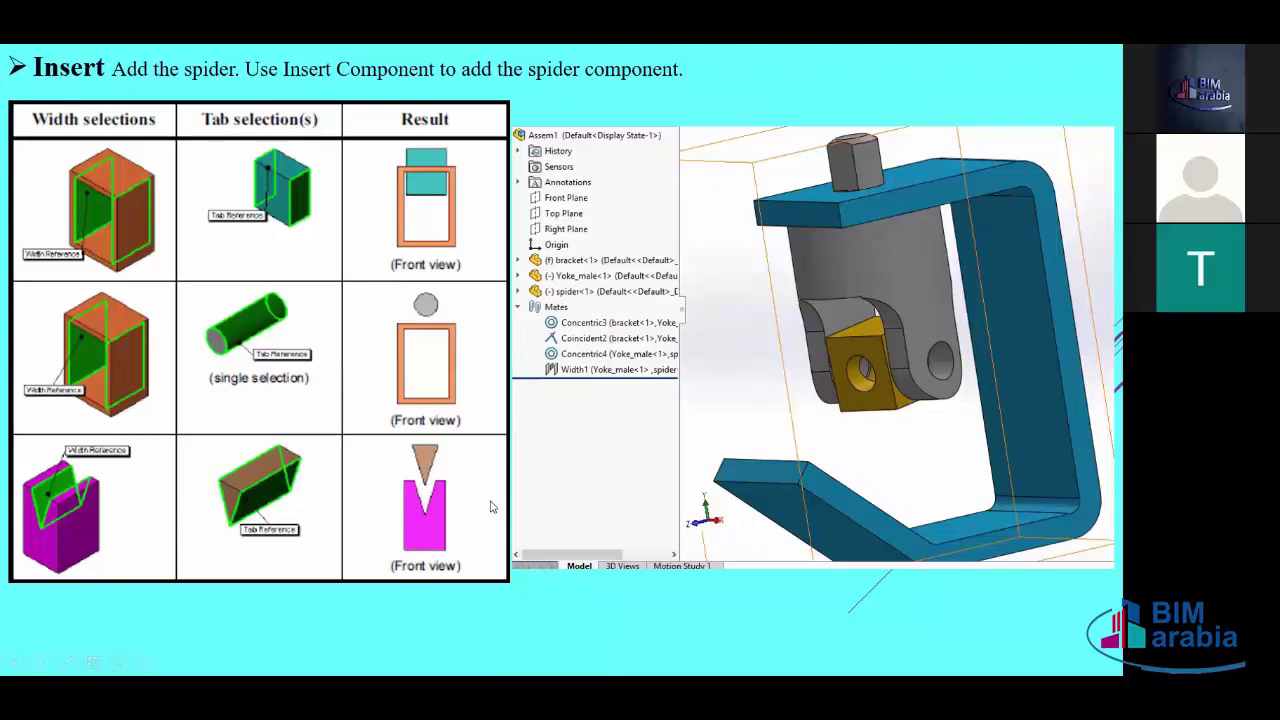
pyautogui.press('Right')
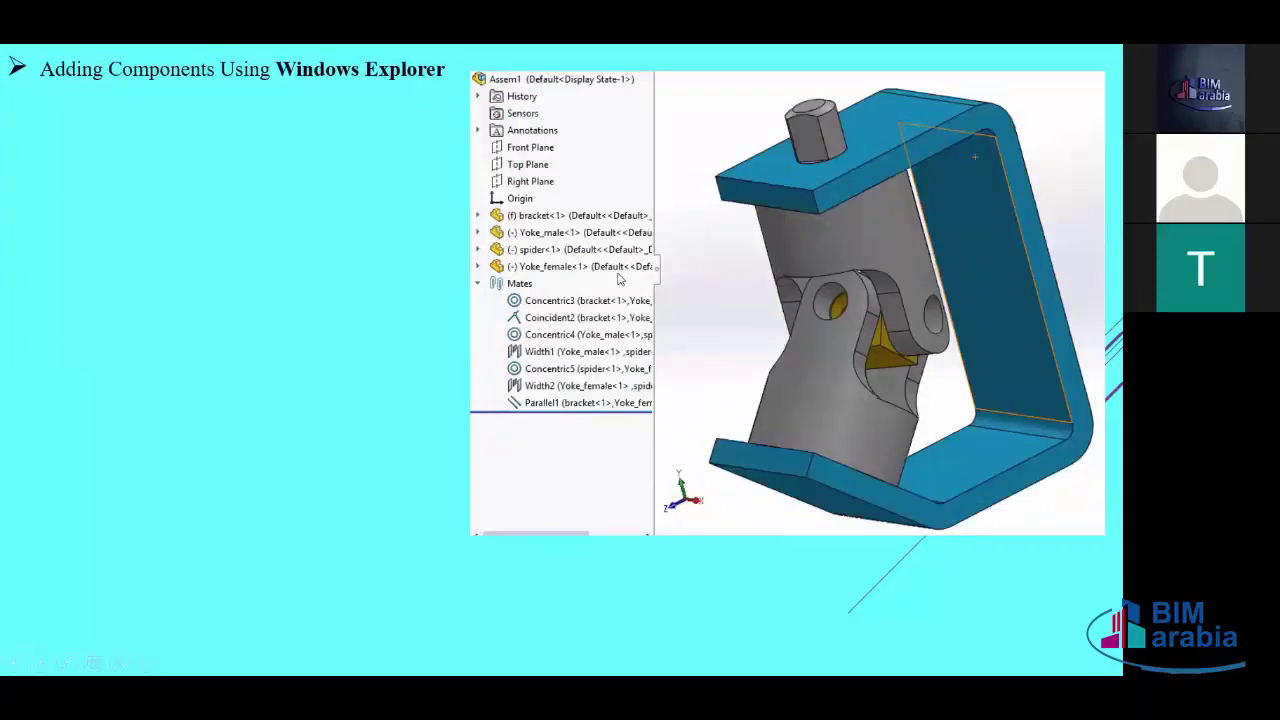
pyautogui.hotkey('alt', 'Tab')
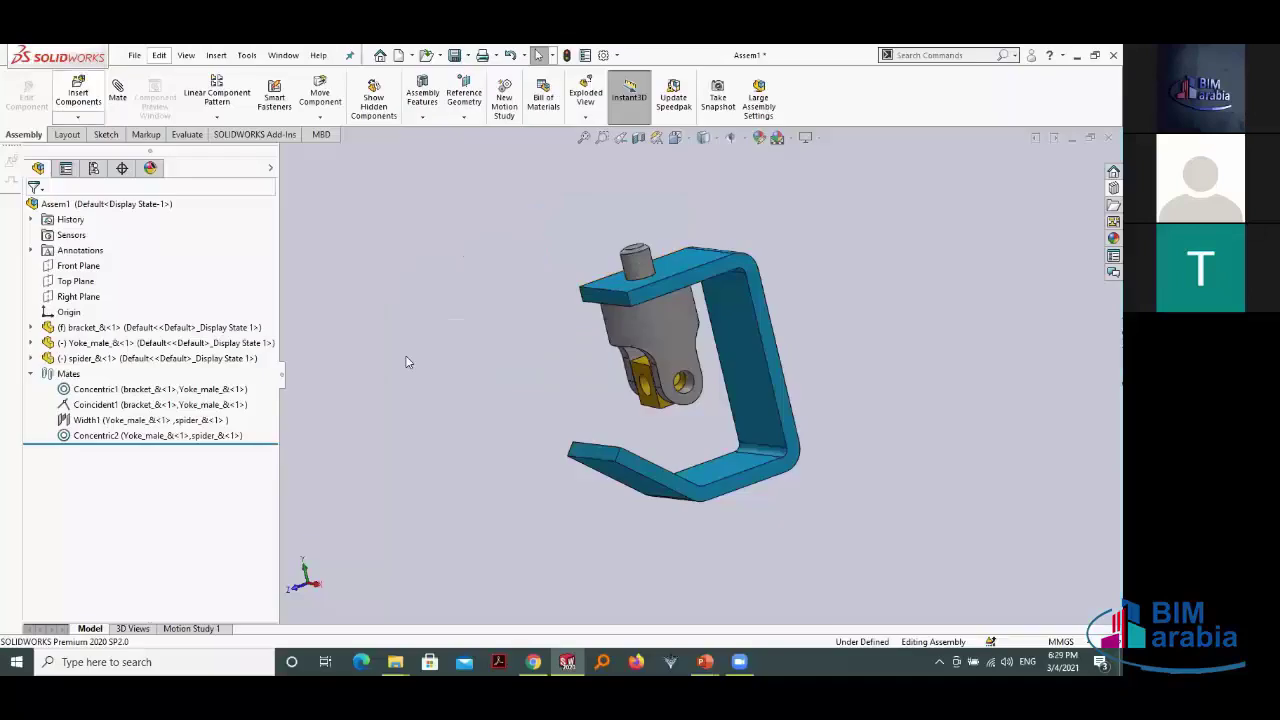
# Step: Start Insert Components and load the Yoke_female part for placement
pyautogui.click(77, 95)
pyautogui.click(150, 422)
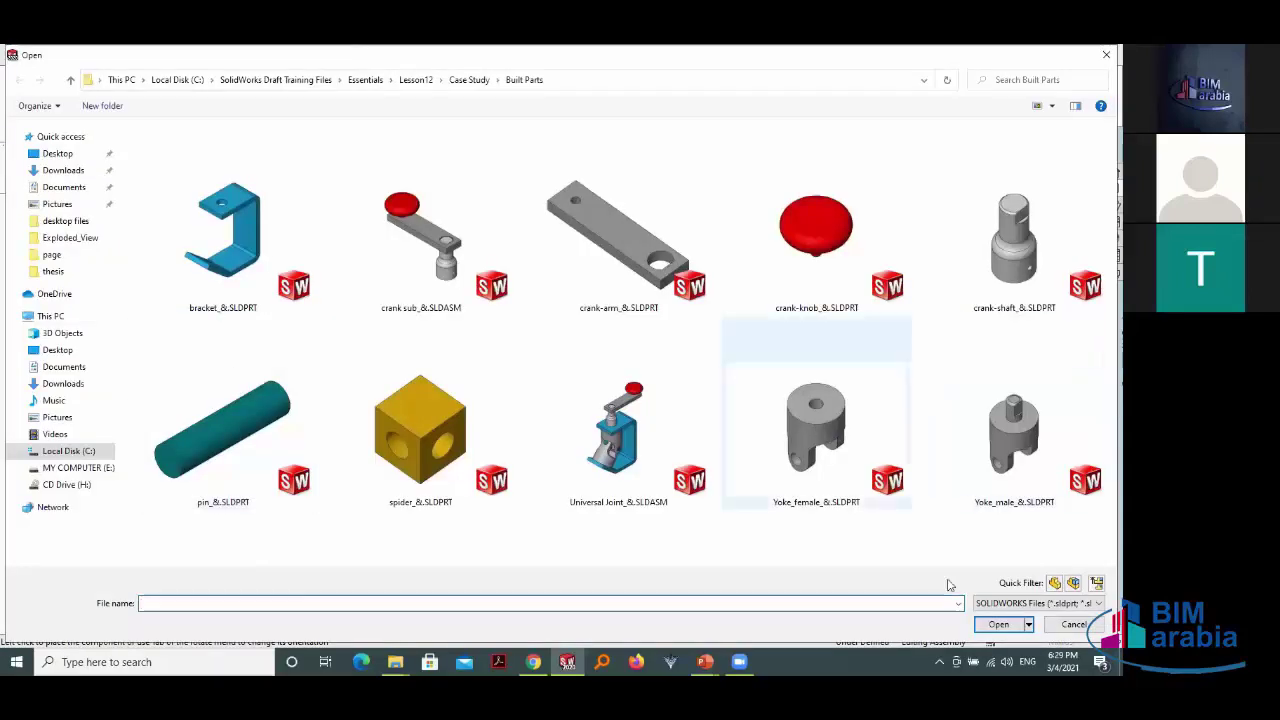
pyautogui.click(808, 438)
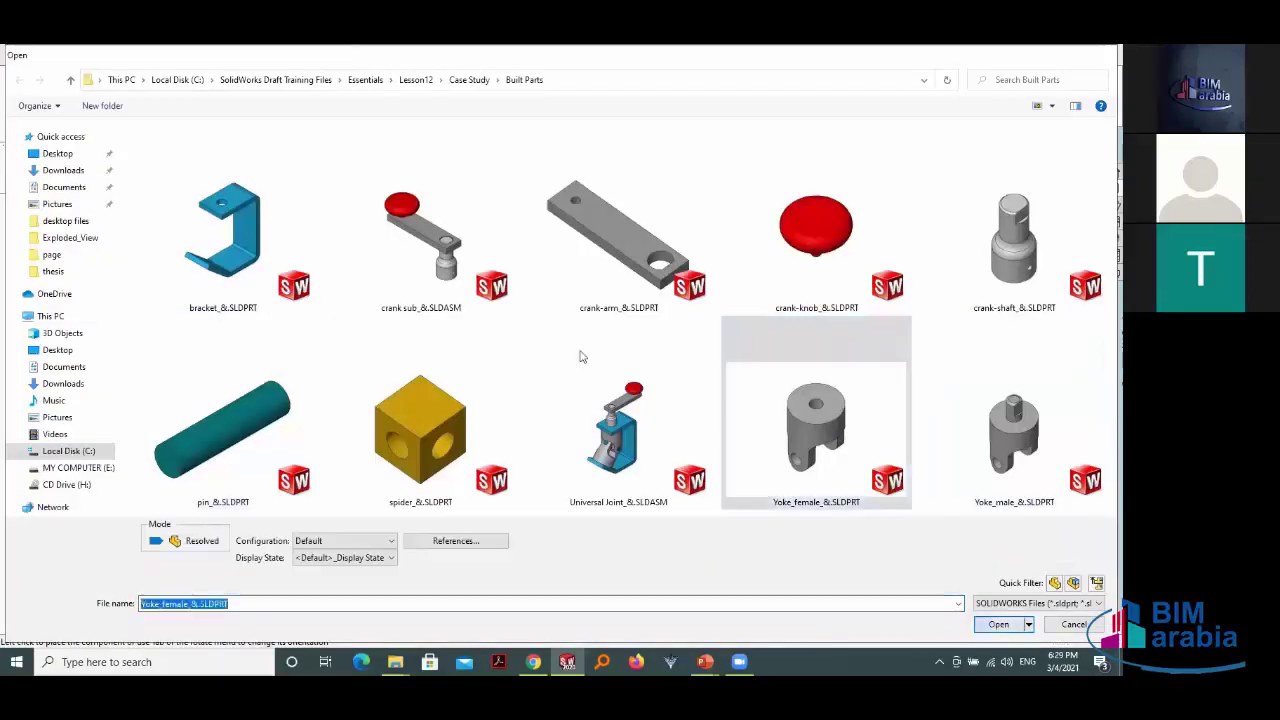
pyautogui.press('Return')
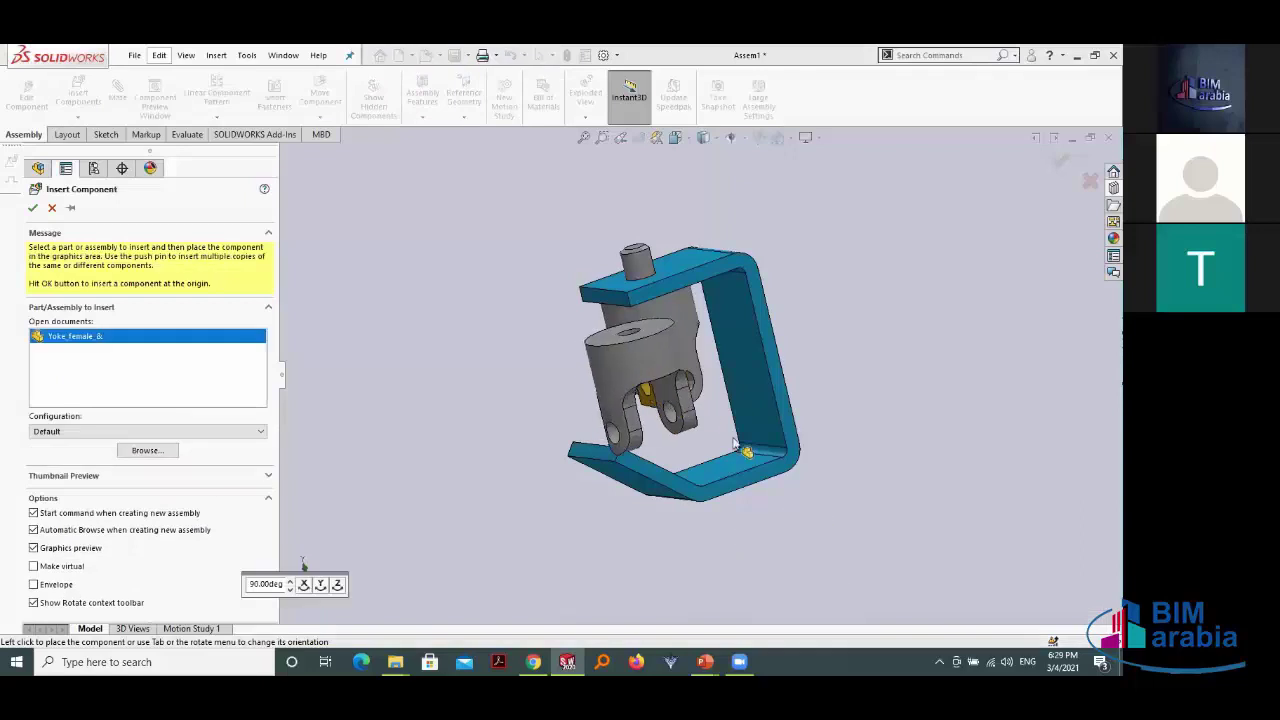
# Step: Orbit the view and begin turning the Yoke_female preview 90° about X
pyautogui.moveTo(735, 445); pyautogui.dragTo(652, 432, button='middle')
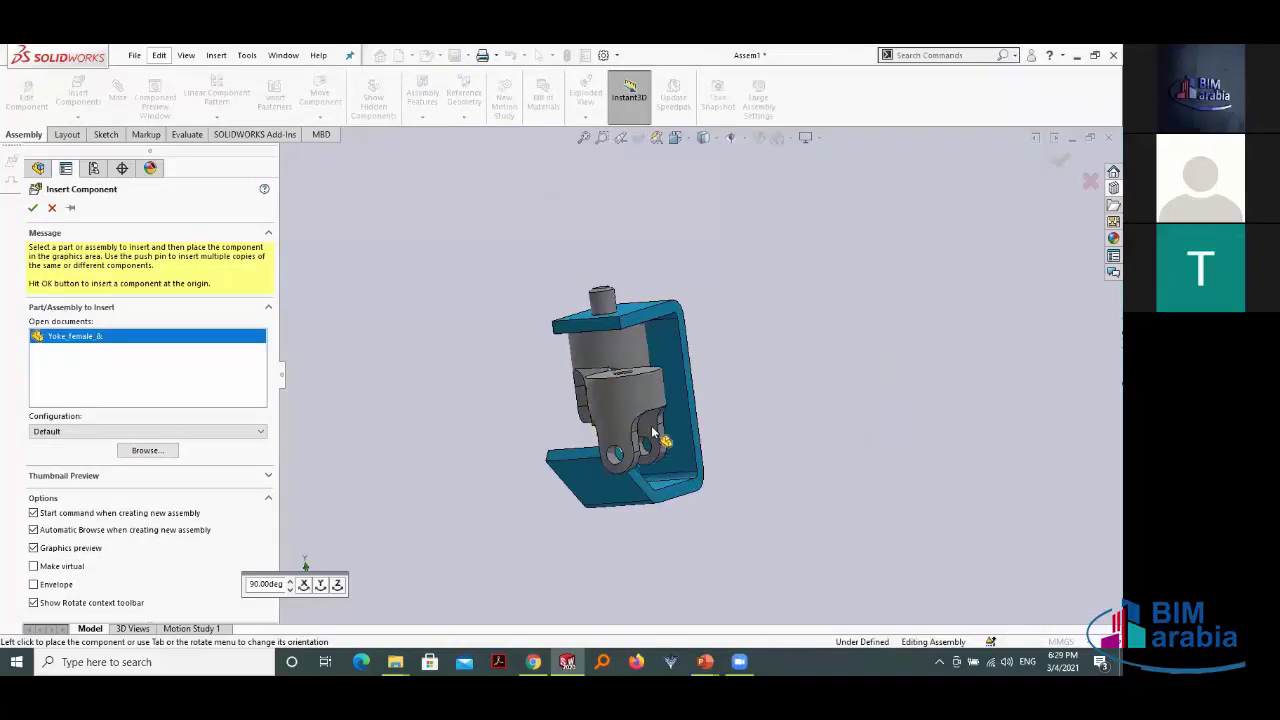
pyautogui.scroll(5, 652, 432)
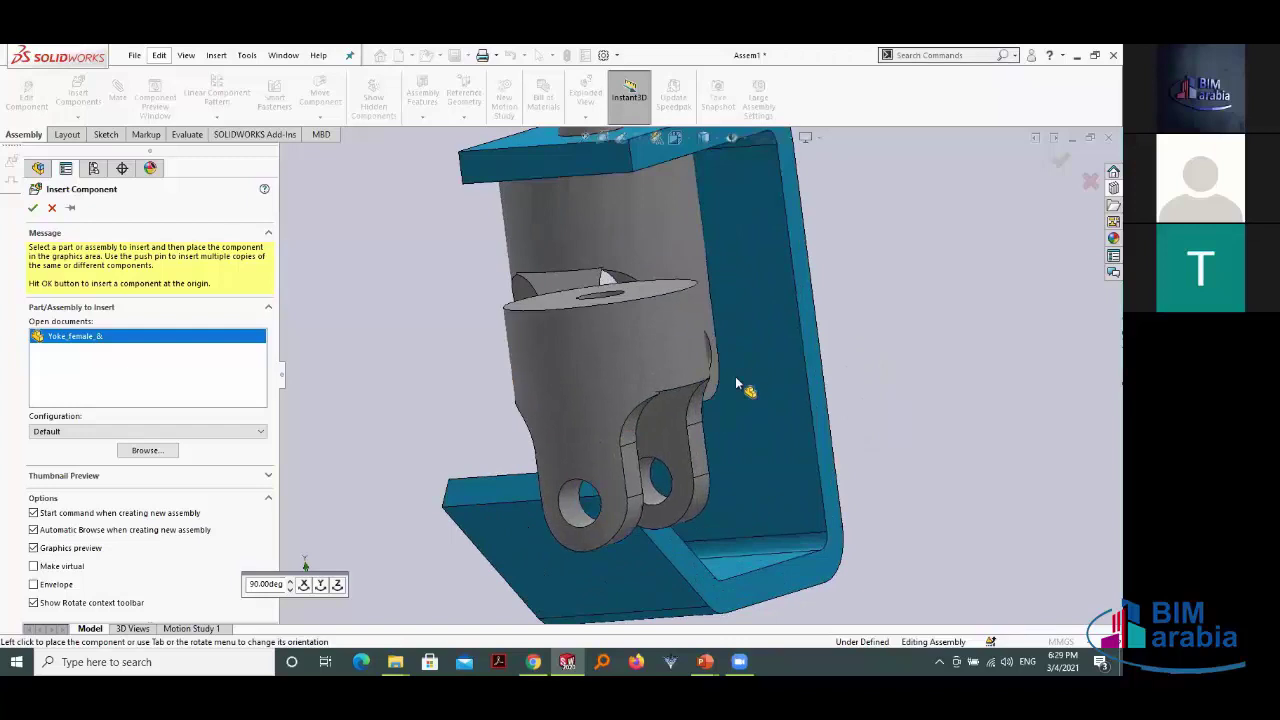
pyautogui.scroll(-5, 755, 383)
pyautogui.moveTo(755, 383)
pyautogui.mouseDown(button='middle')
pyautogui.moveTo(708, 412)
pyautogui.moveTo(704, 386)
pyautogui.mouseUp(button='middle')
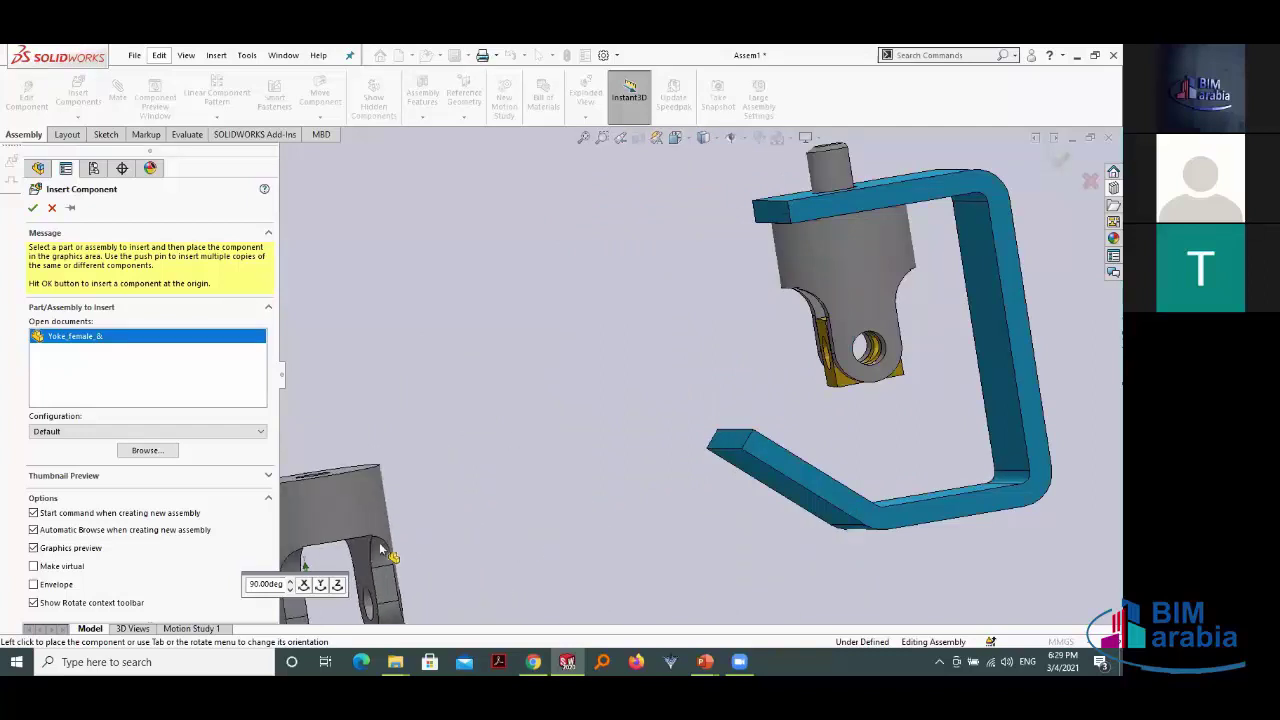
pyautogui.click(380, 547)
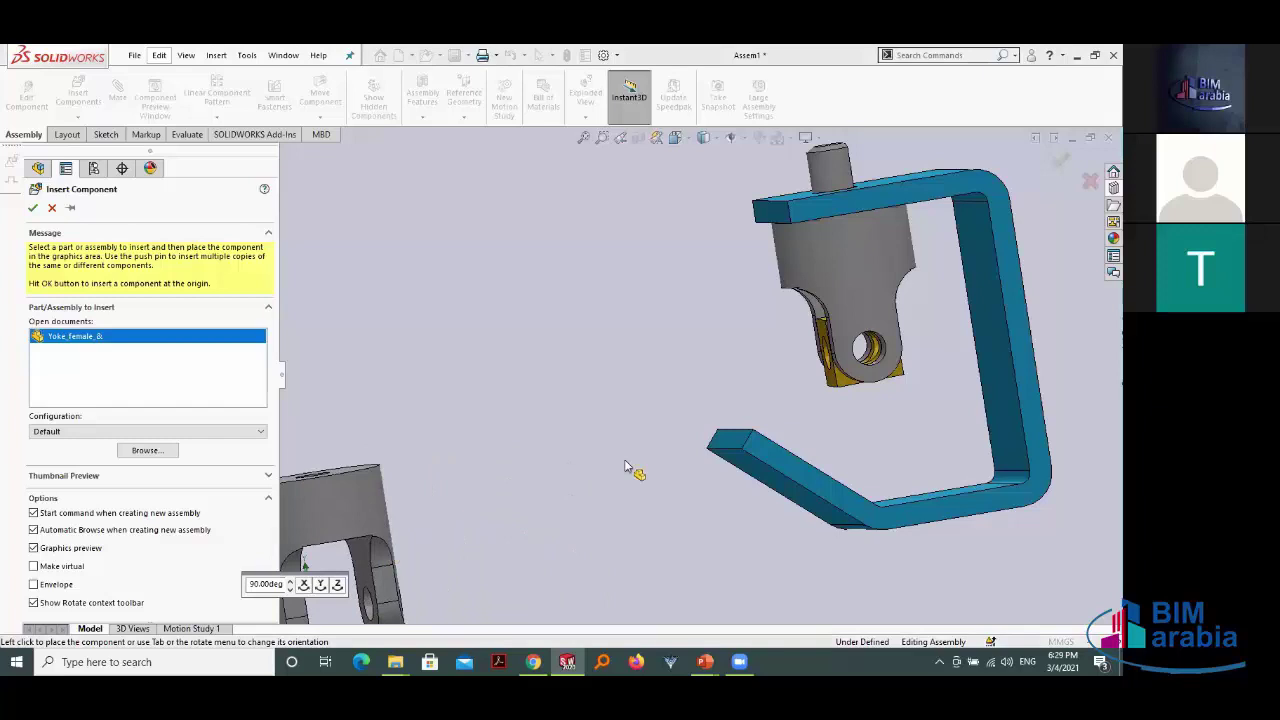
pyautogui.click(320, 587)
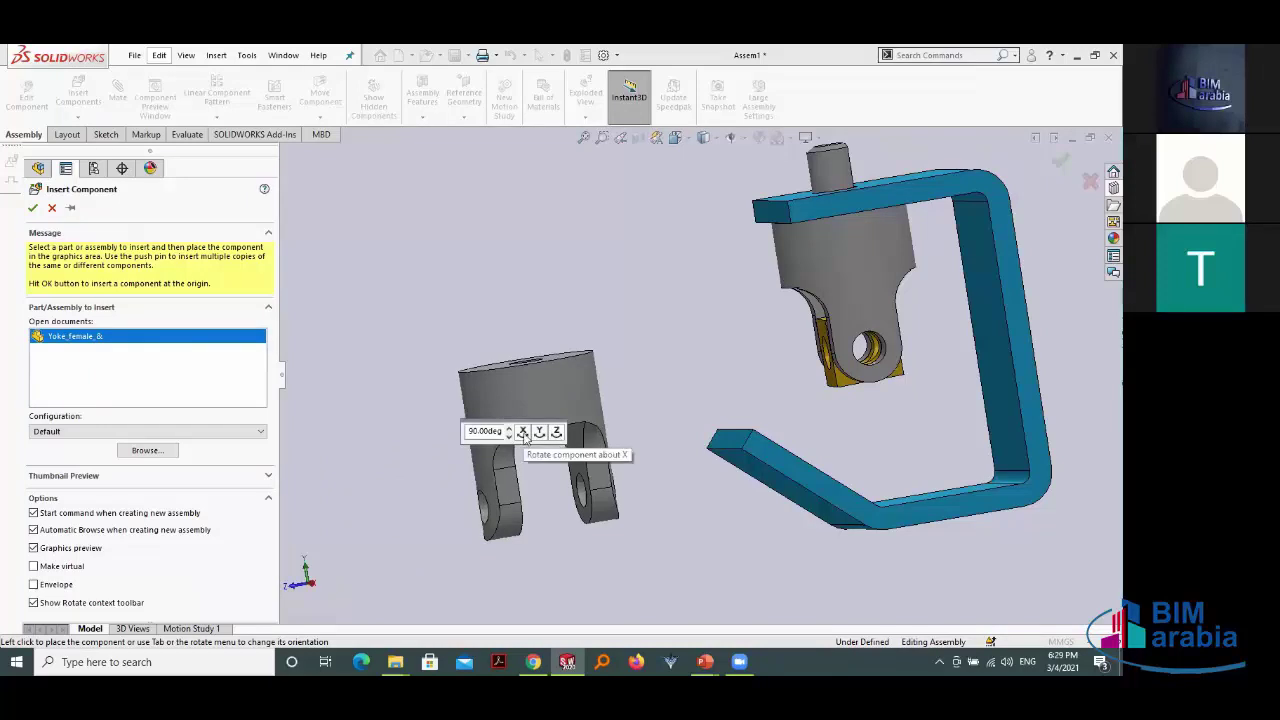
# Step: Rotate the Yoke_female preview in 90° steps until its U opens upward, then place it beside the bracket
pyautogui.click(556, 432)
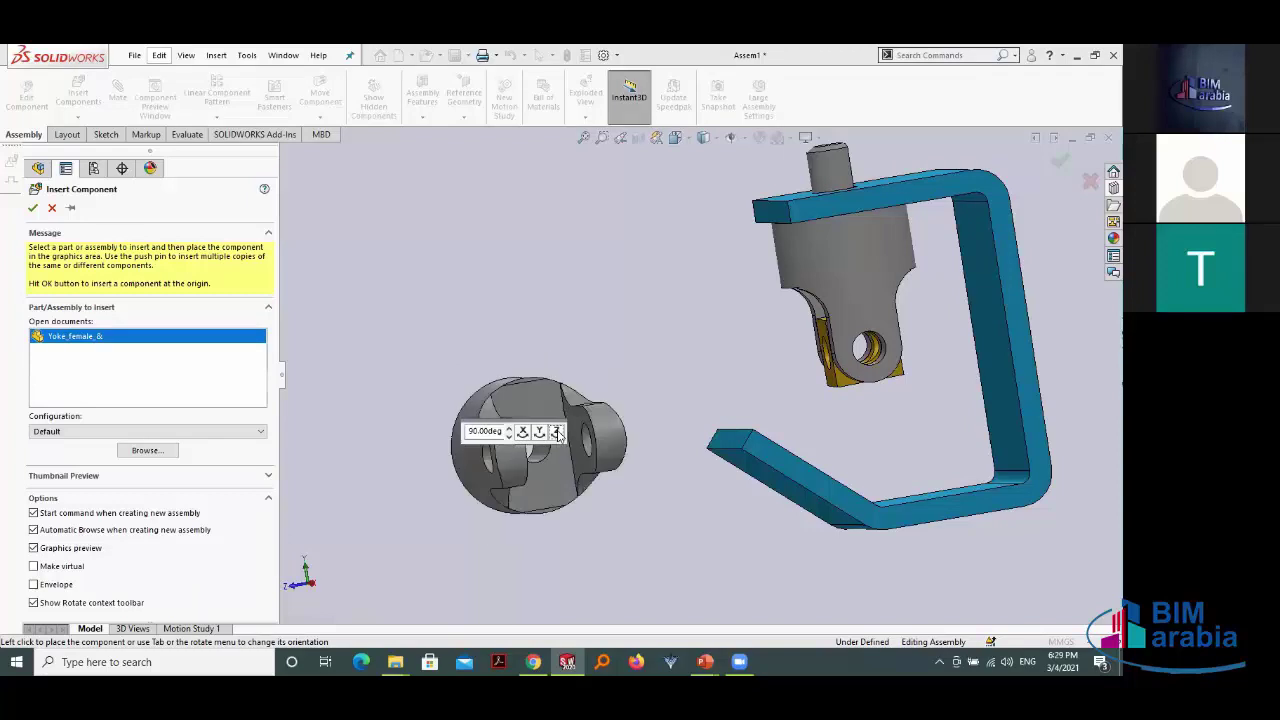
pyautogui.click(556, 432)
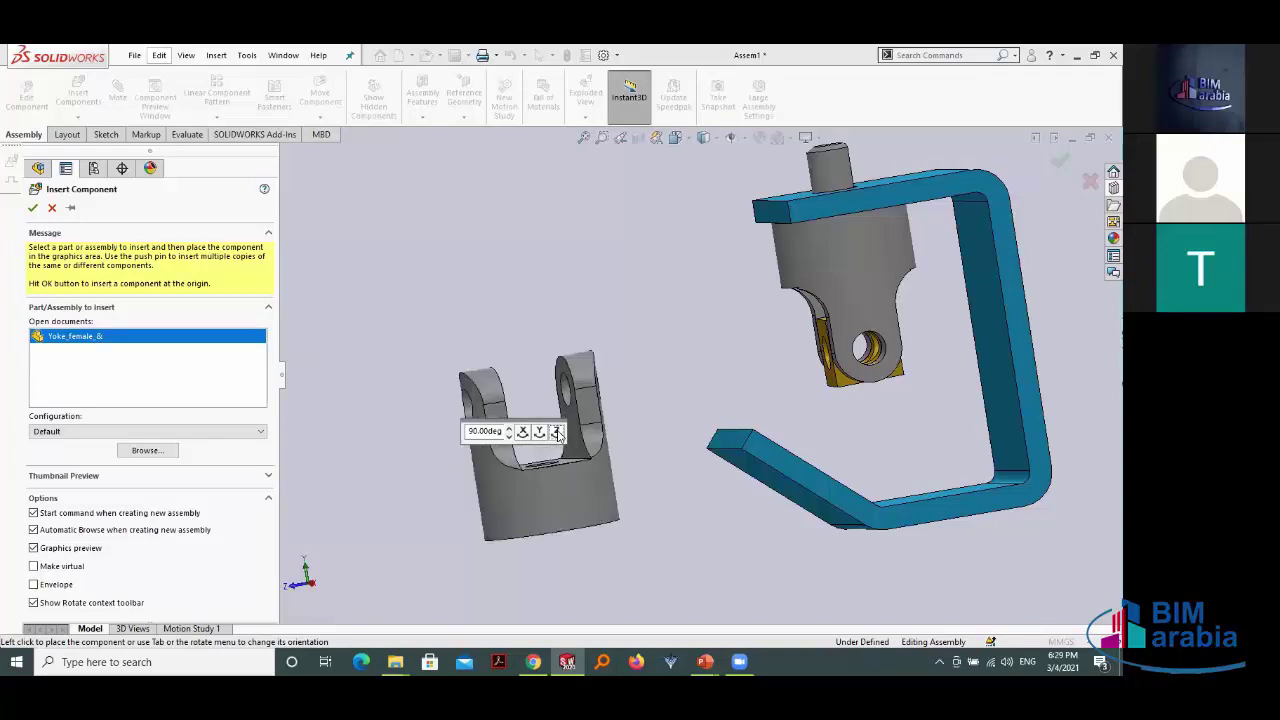
pyautogui.click(557, 432)
pyautogui.click(557, 432)
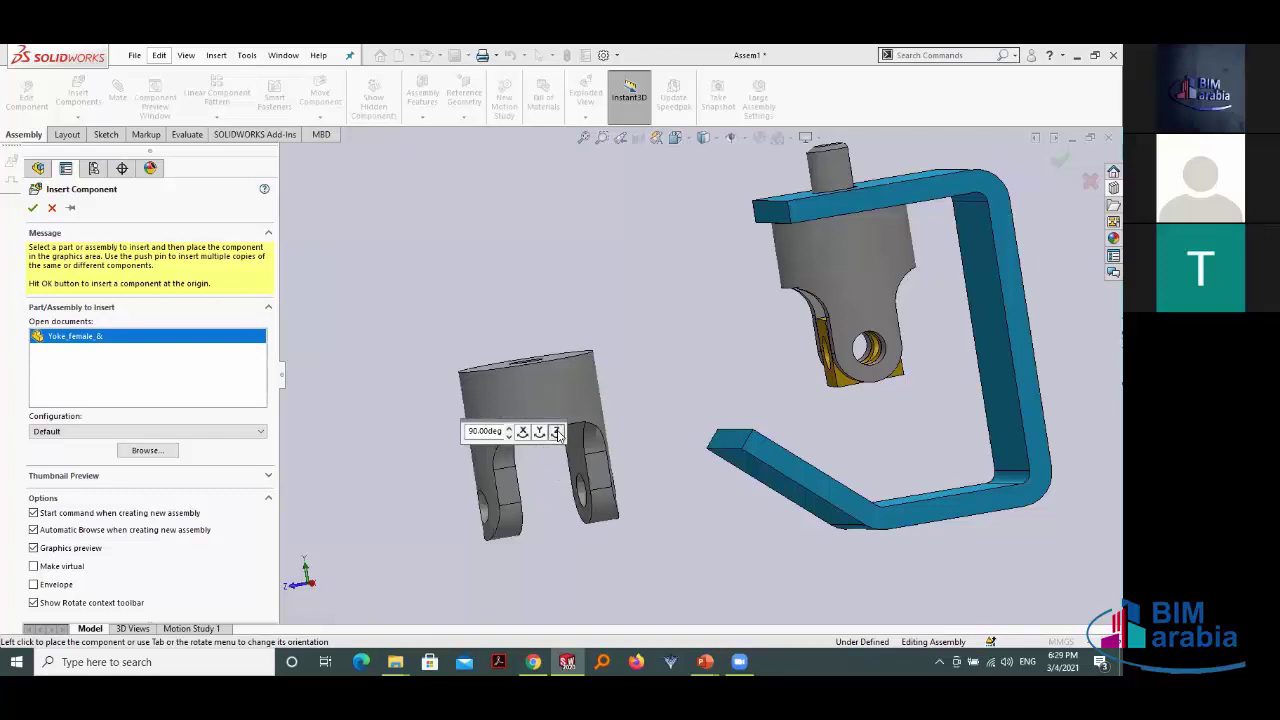
pyautogui.click(557, 432)
pyautogui.click(557, 432)
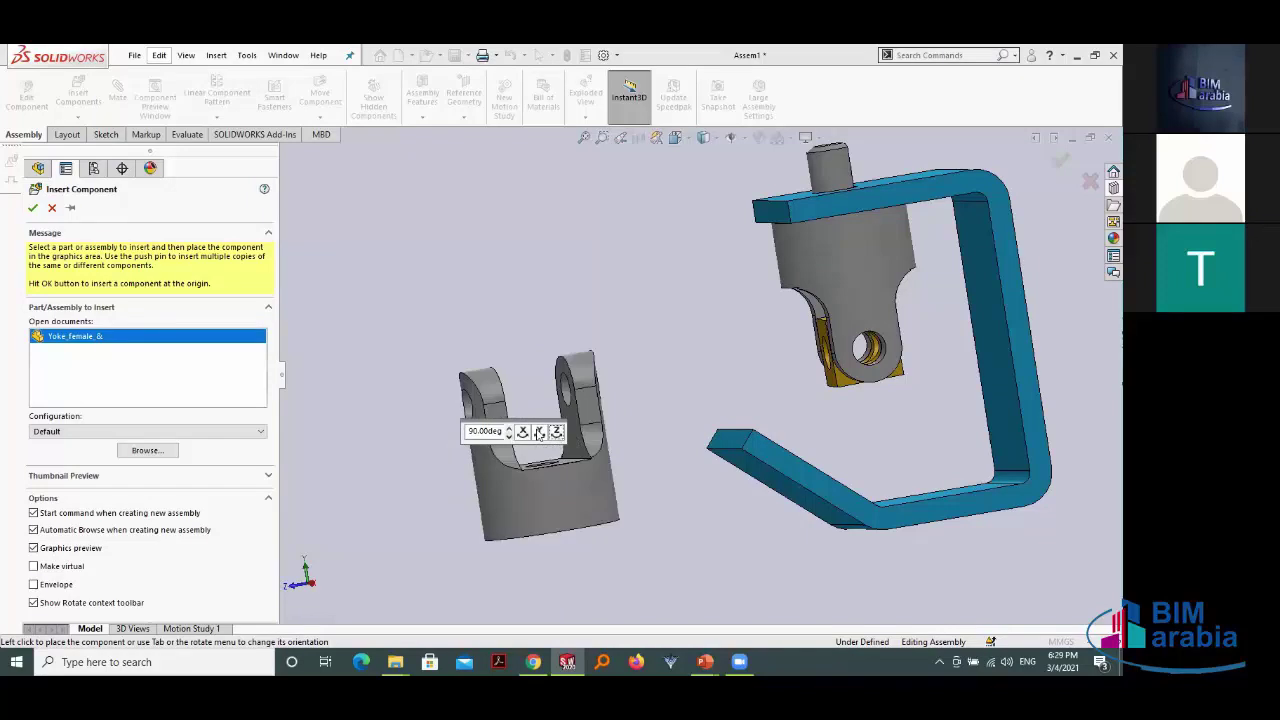
pyautogui.click(539, 432)
pyautogui.click(539, 432)
pyautogui.click(522, 432)
pyautogui.click(522, 432)
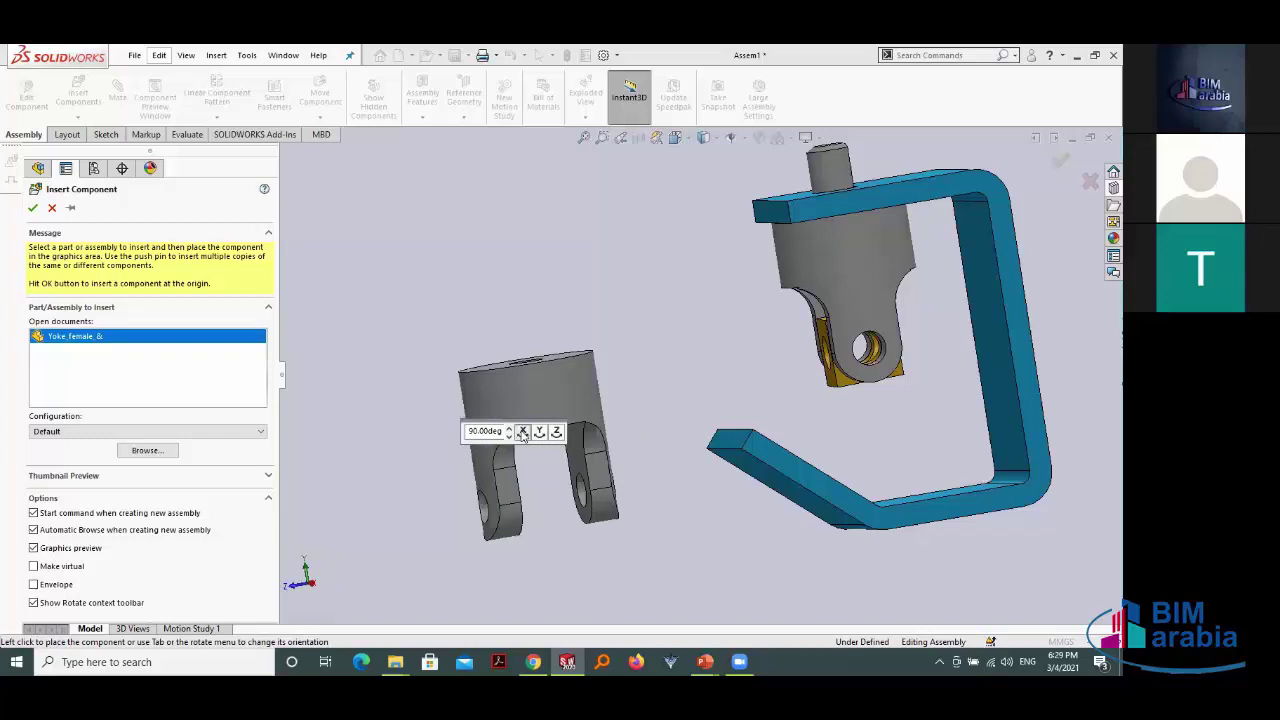
pyautogui.click(522, 432)
pyautogui.click(522, 432)
pyautogui.click(556, 431)
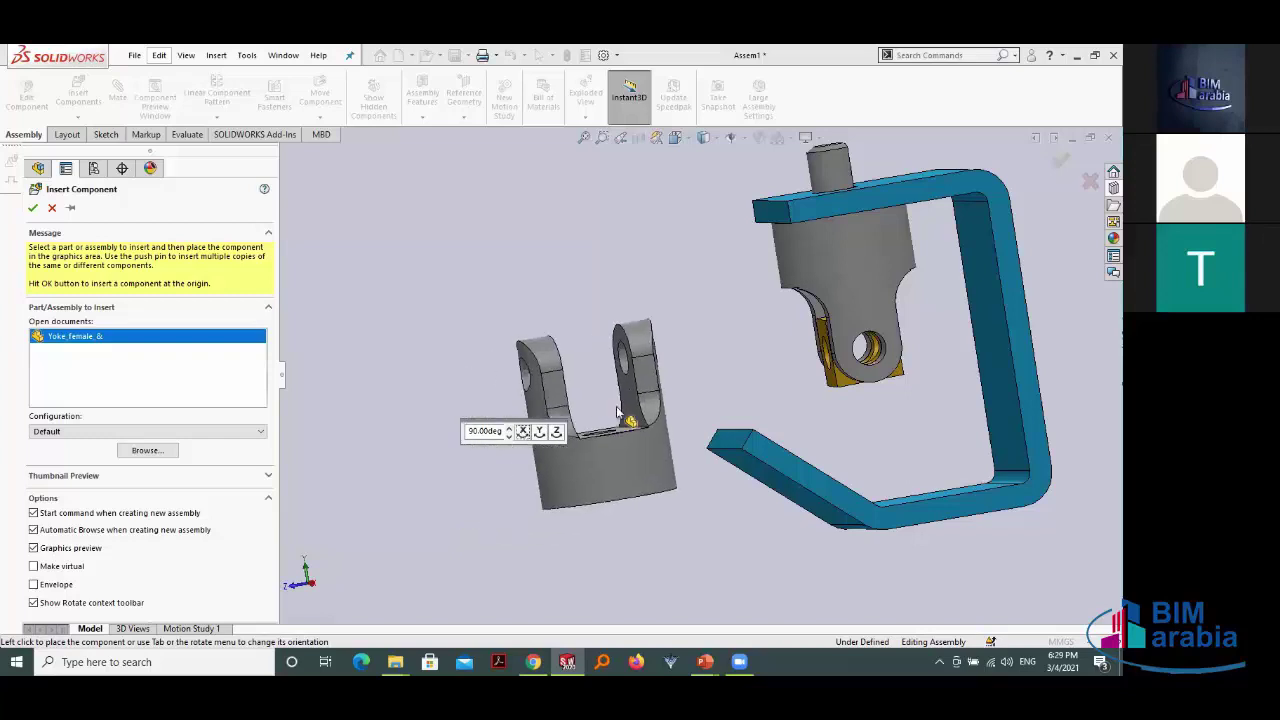
pyautogui.click(556, 431)
pyautogui.click(540, 432)
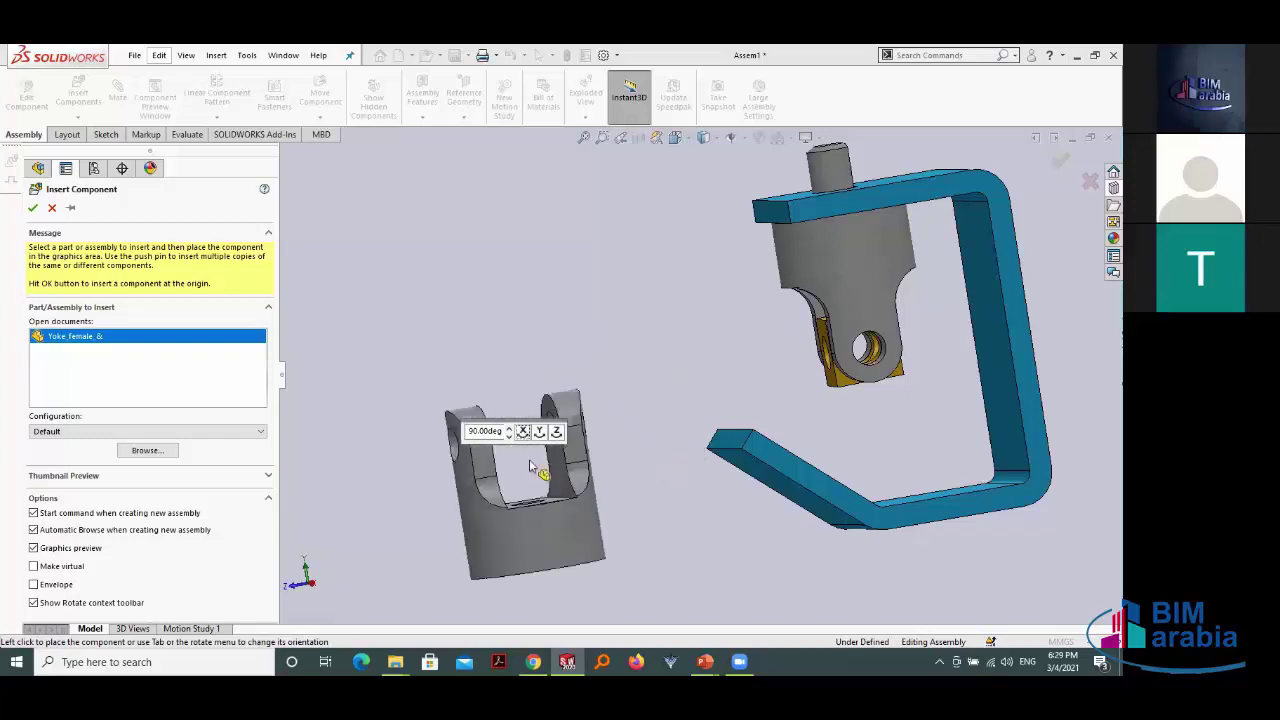
pyautogui.click(540, 432)
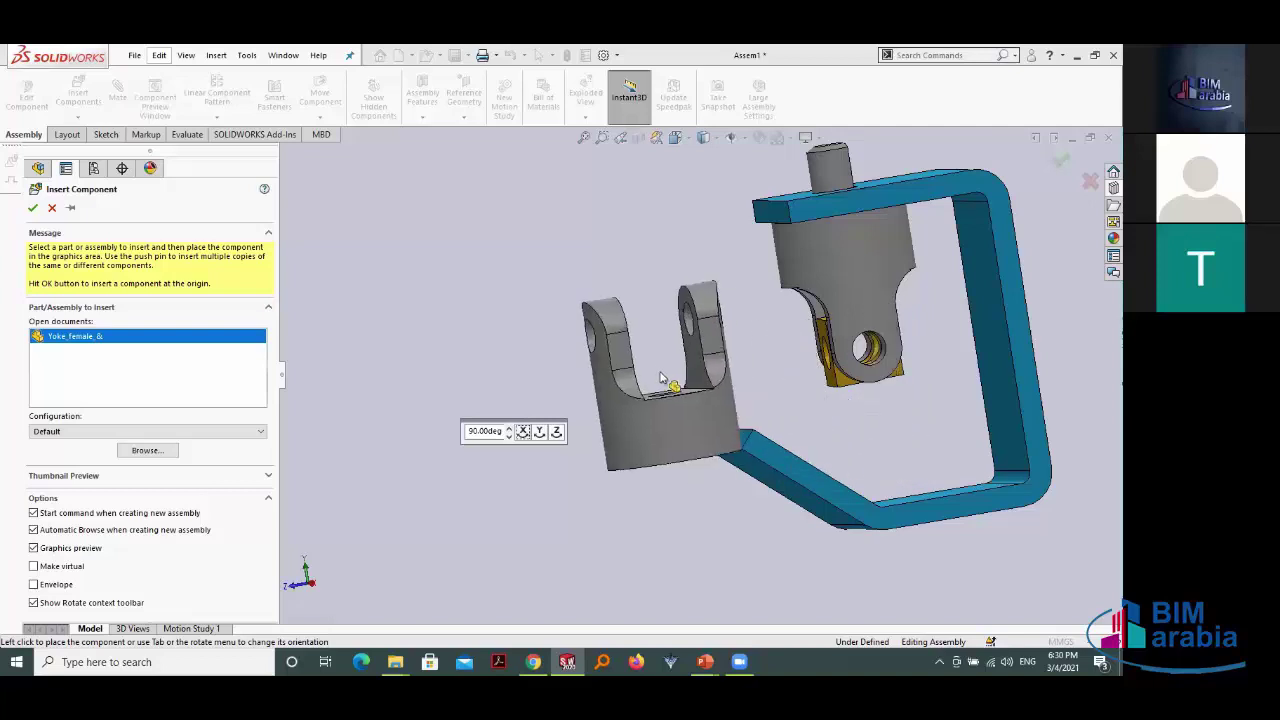
pyautogui.click(604, 489)
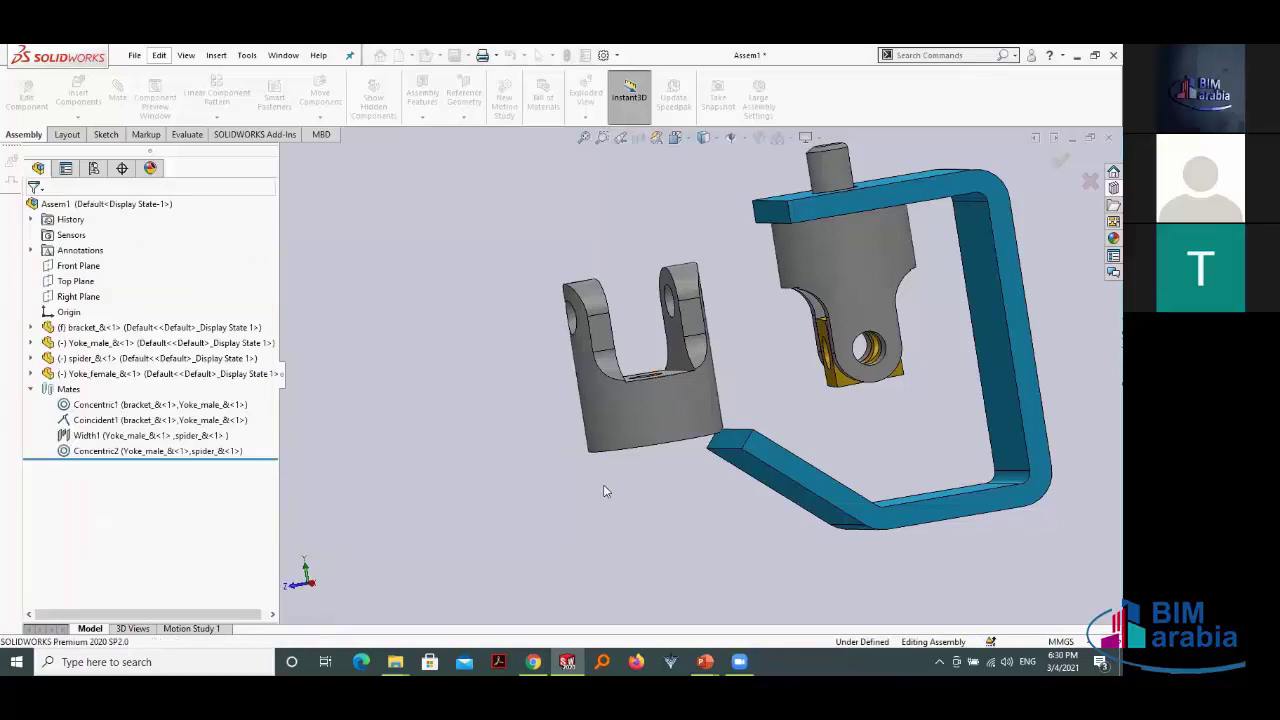
# Step: Drag Yoke_female with Move Component up and left of the bracket, then nudge it back down slightly
pyautogui.scroll(2, 685, 381)
pyautogui.moveTo(686, 387); pyautogui.dragTo(399, 398)
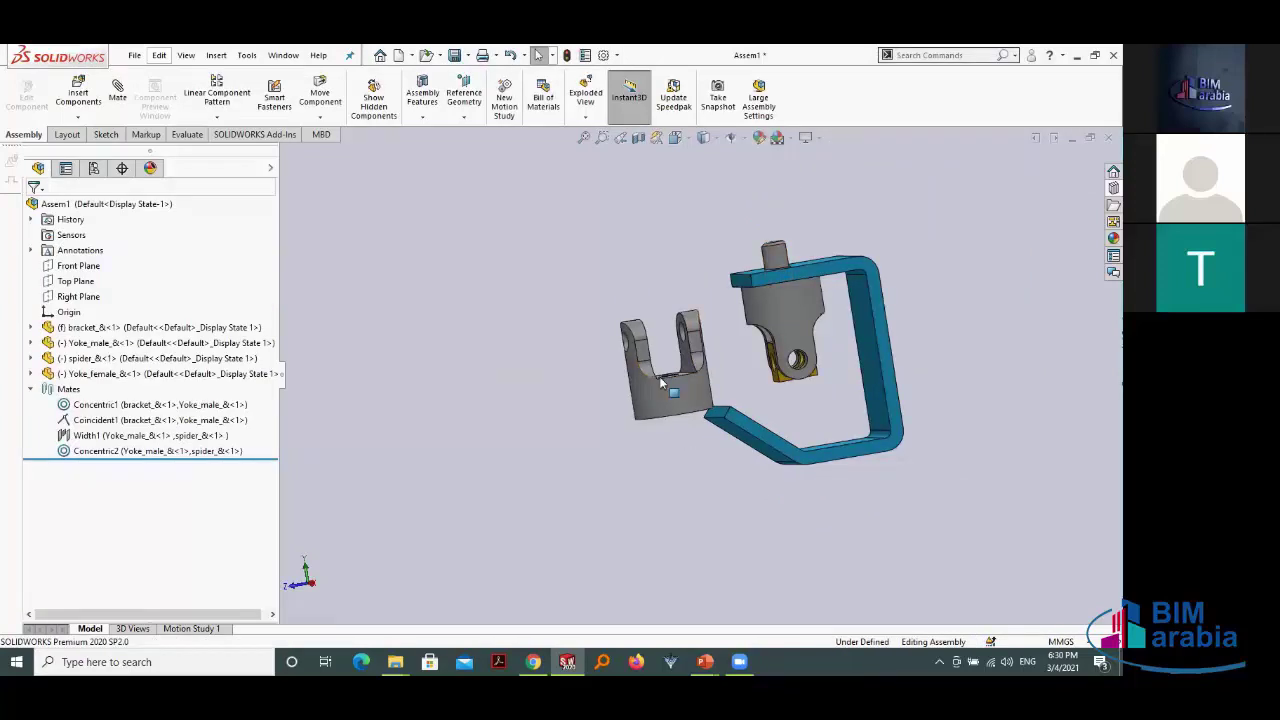
pyautogui.scroll(-2, 600, 425)
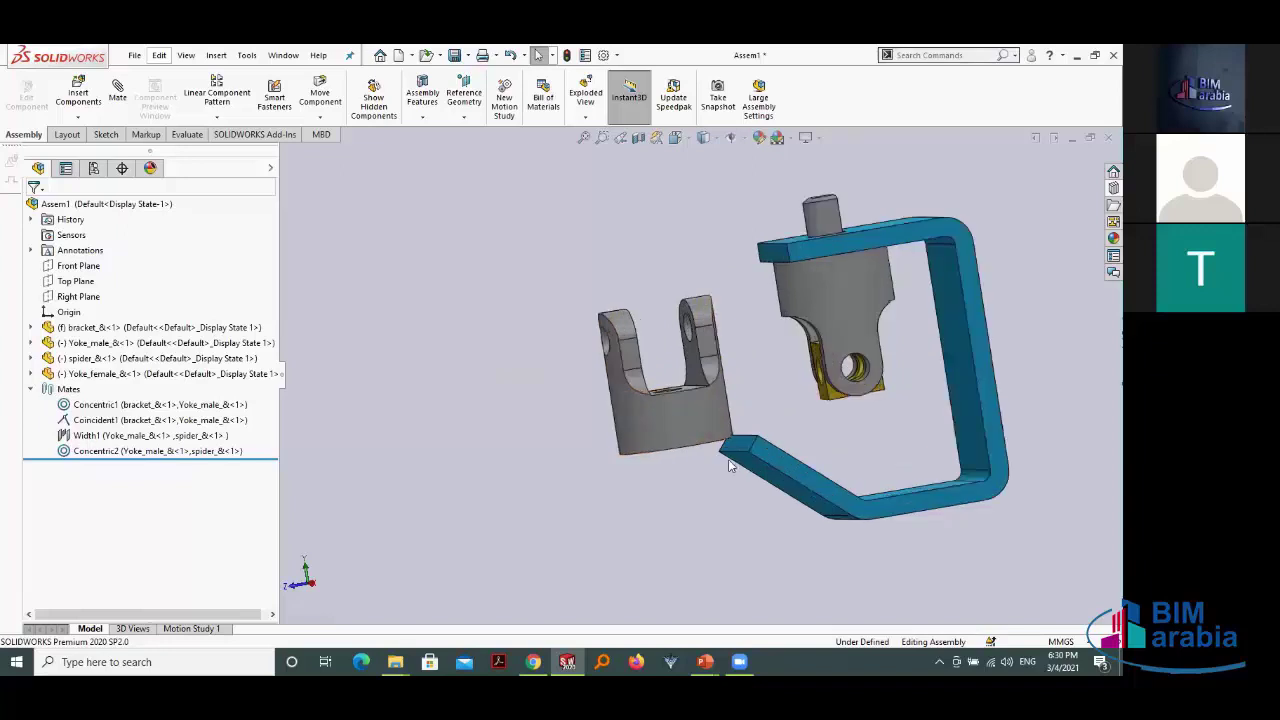
pyautogui.scroll(-2, 587, 422)
pyautogui.scroll(2, 587, 422)
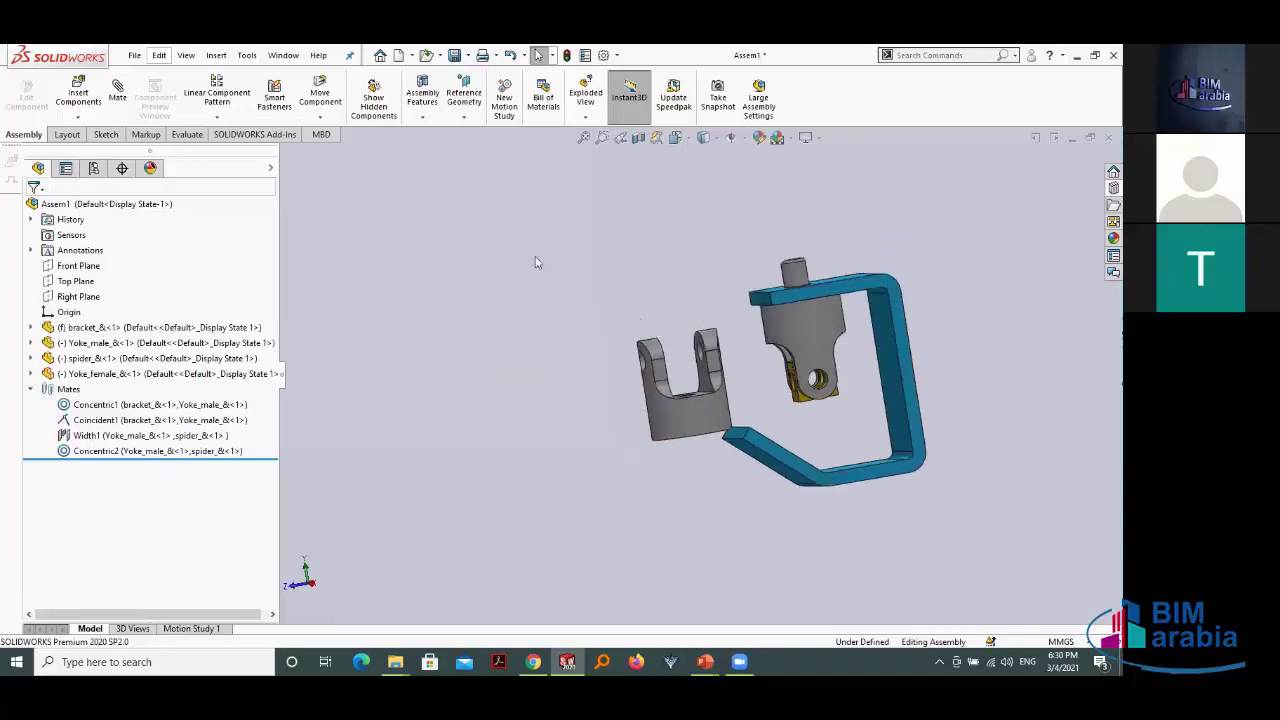
pyautogui.click(329, 97)
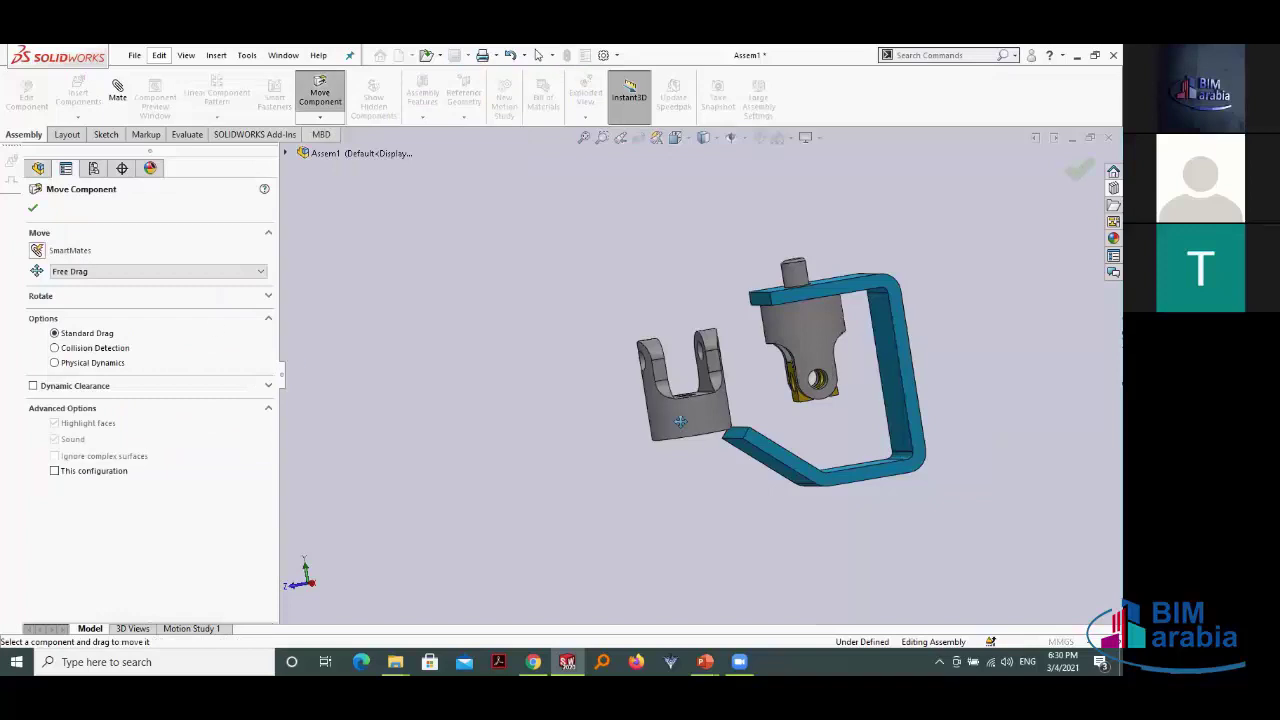
pyautogui.click(679, 421)
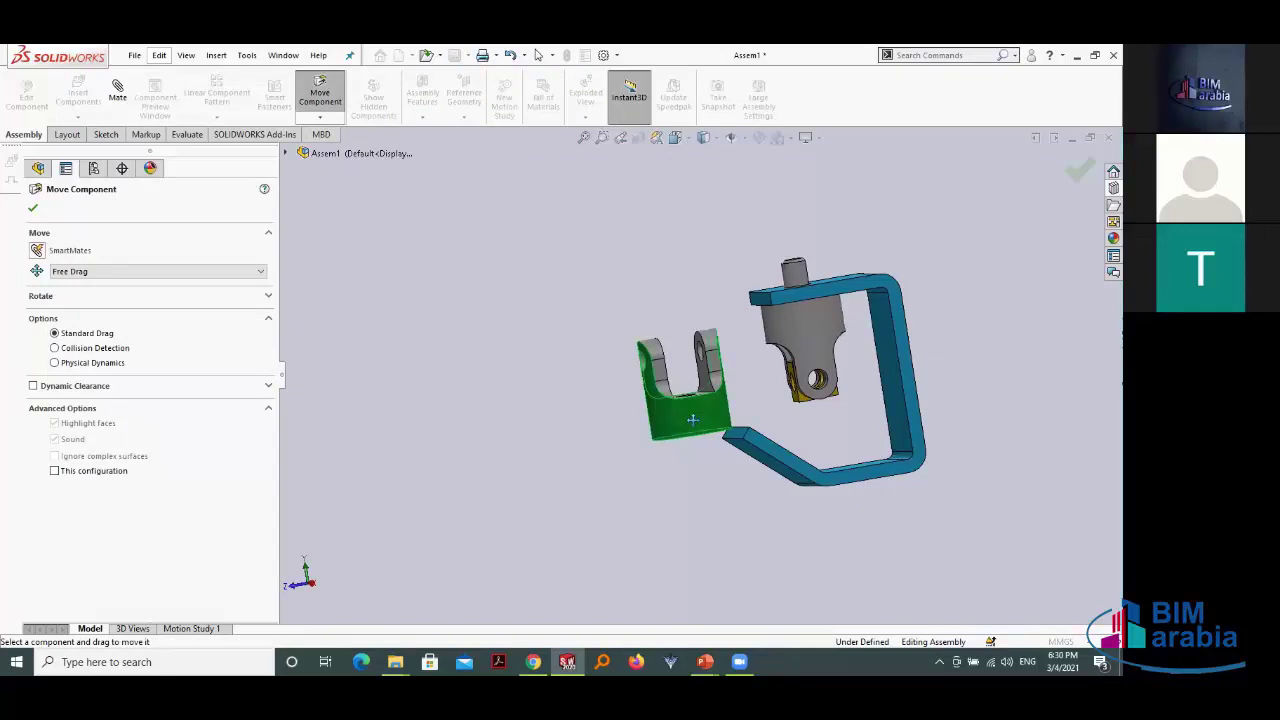
pyautogui.moveTo(679, 421); pyautogui.dragTo(651, 385)
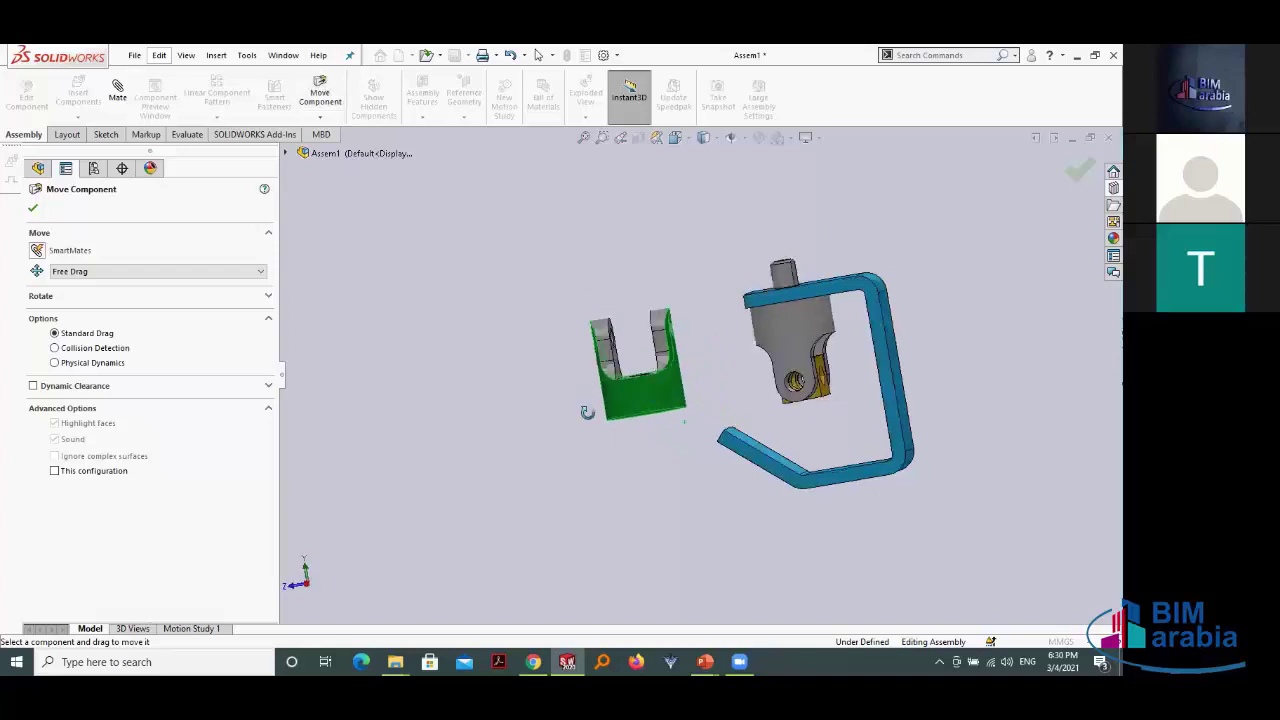
pyautogui.moveTo(652, 398); pyautogui.dragTo(590, 405, button='middle')
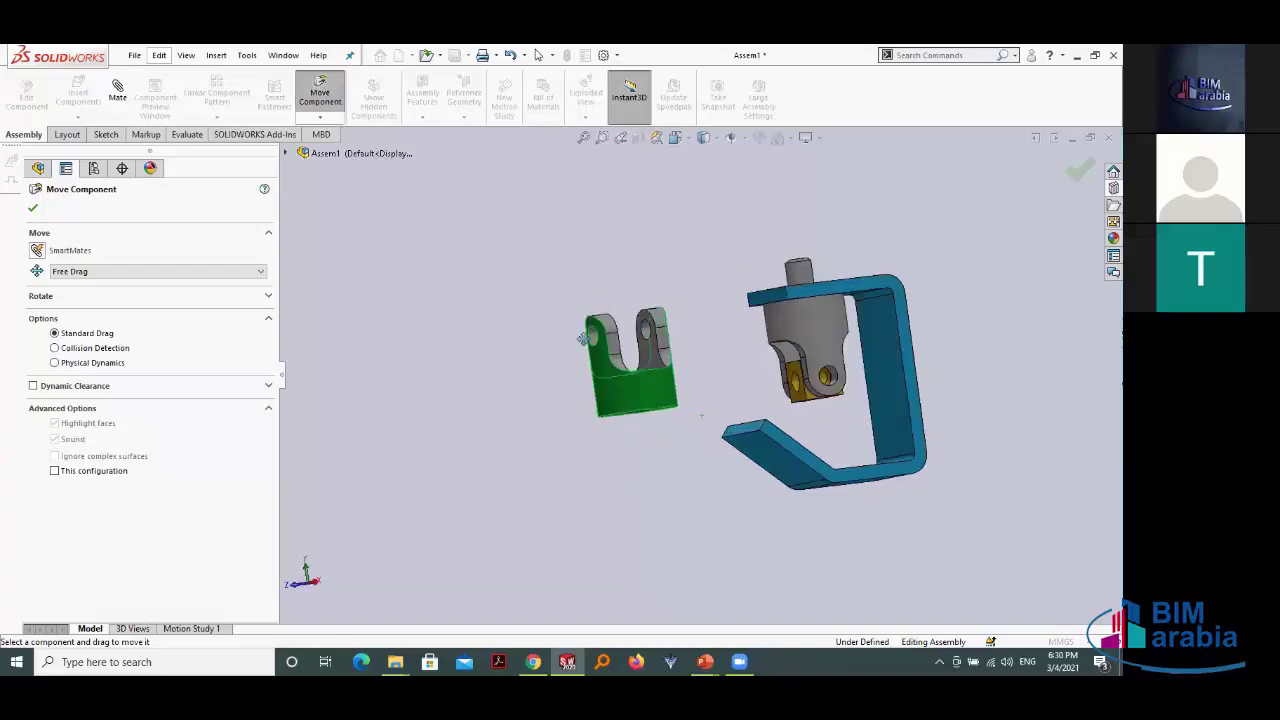
pyautogui.moveTo(640, 345); pyautogui.dragTo(644, 385)
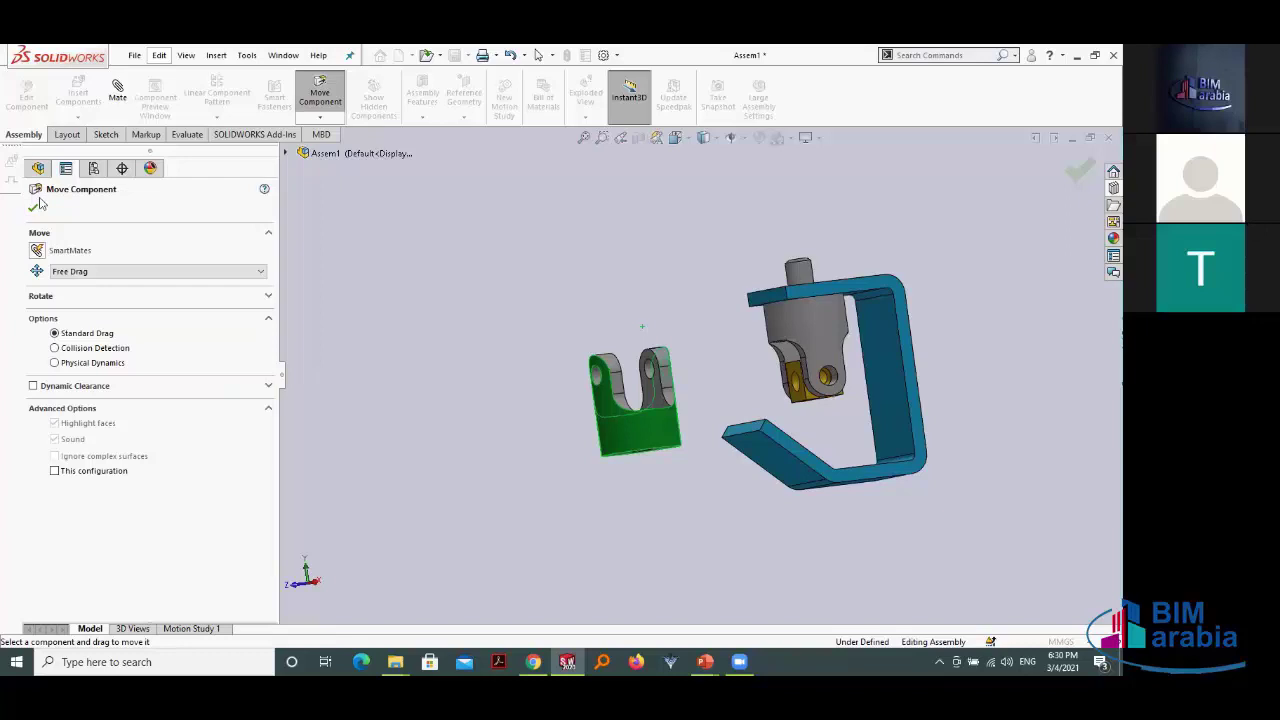
pyautogui.click(329, 118)
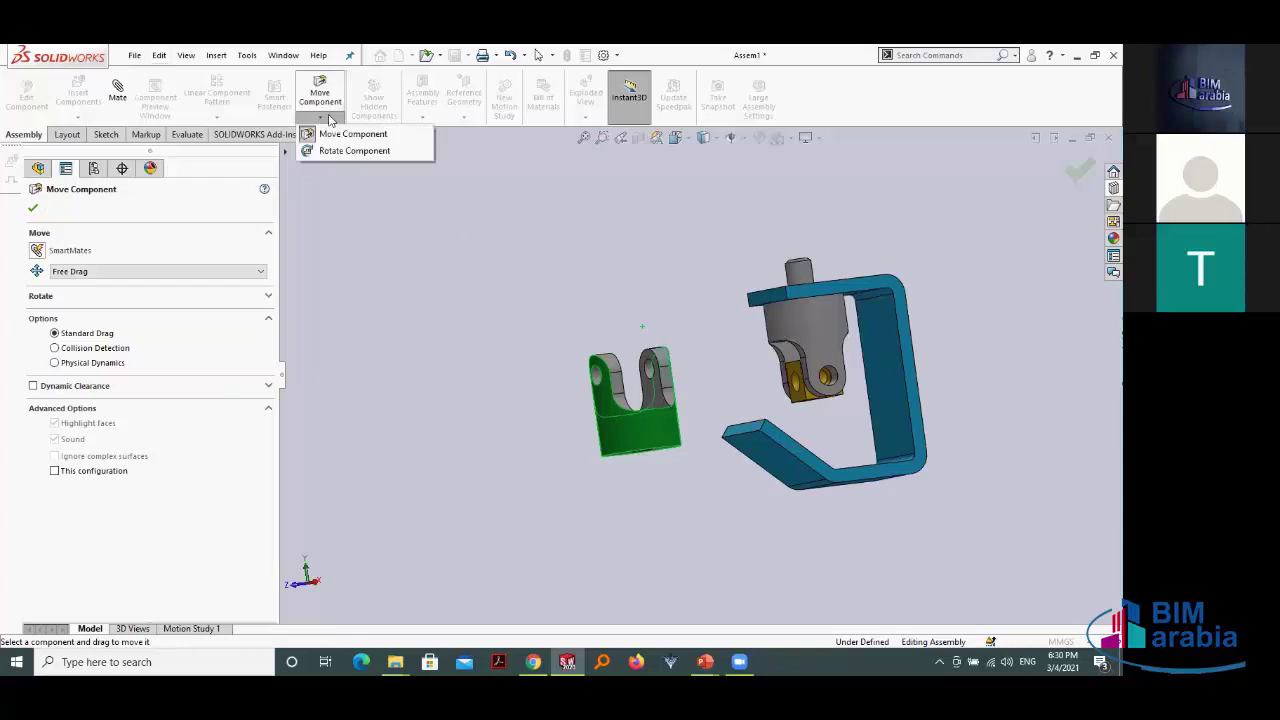
# Step: Spin Yoke_female freely with Rotate Component until it stands upright, then close the tool
pyautogui.click(340, 151)
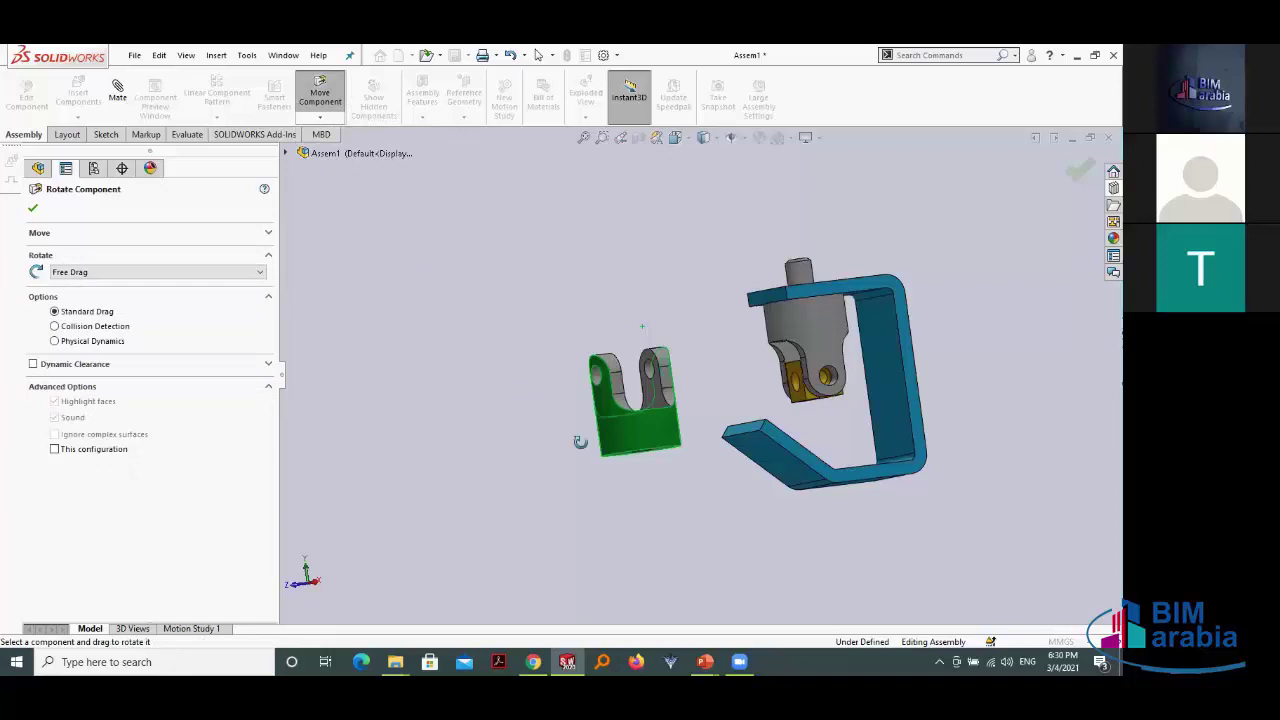
pyautogui.moveTo(580, 442); pyautogui.dragTo(552, 467)
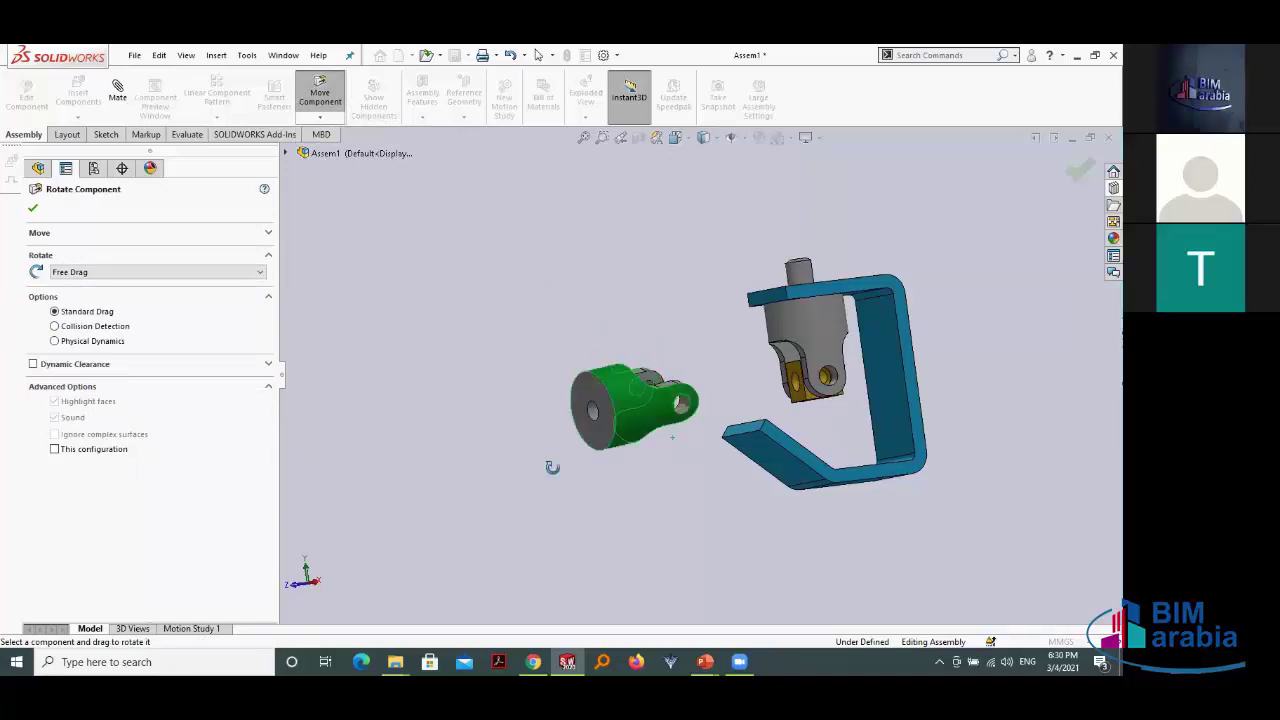
pyautogui.moveTo(552, 467)
pyautogui.mouseDown()
pyautogui.moveTo(525, 359)
pyautogui.moveTo(531, 580)
pyautogui.moveTo(600, 314)
pyautogui.moveTo(633, 296)
pyautogui.moveTo(647, 508)
pyautogui.moveTo(600, 420)
pyautogui.moveTo(570, 403)
pyautogui.moveTo(615, 487)
pyautogui.moveTo(557, 449)
pyautogui.moveTo(617, 400)
pyautogui.moveTo(543, 489)
pyautogui.moveTo(588, 438)
pyautogui.mouseUp()
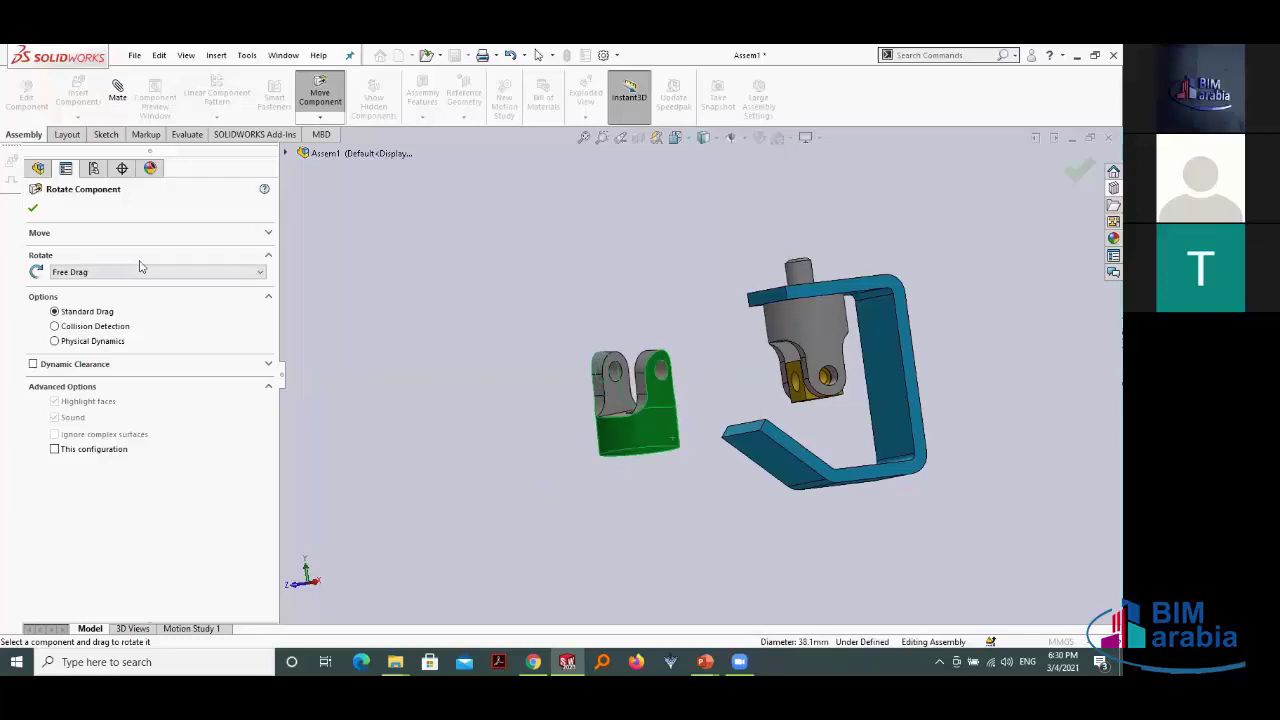
pyautogui.moveTo(661, 430)
pyautogui.mouseDown()
pyautogui.moveTo(723, 549)
pyautogui.moveTo(486, 374)
pyautogui.moveTo(660, 301)
pyautogui.moveTo(640, 420)
pyautogui.moveTo(654, 297)
pyautogui.moveTo(449, 269)
pyautogui.moveTo(643, 300)
pyautogui.moveTo(525, 320)
pyautogui.moveTo(482, 281)
pyautogui.mouseUp()
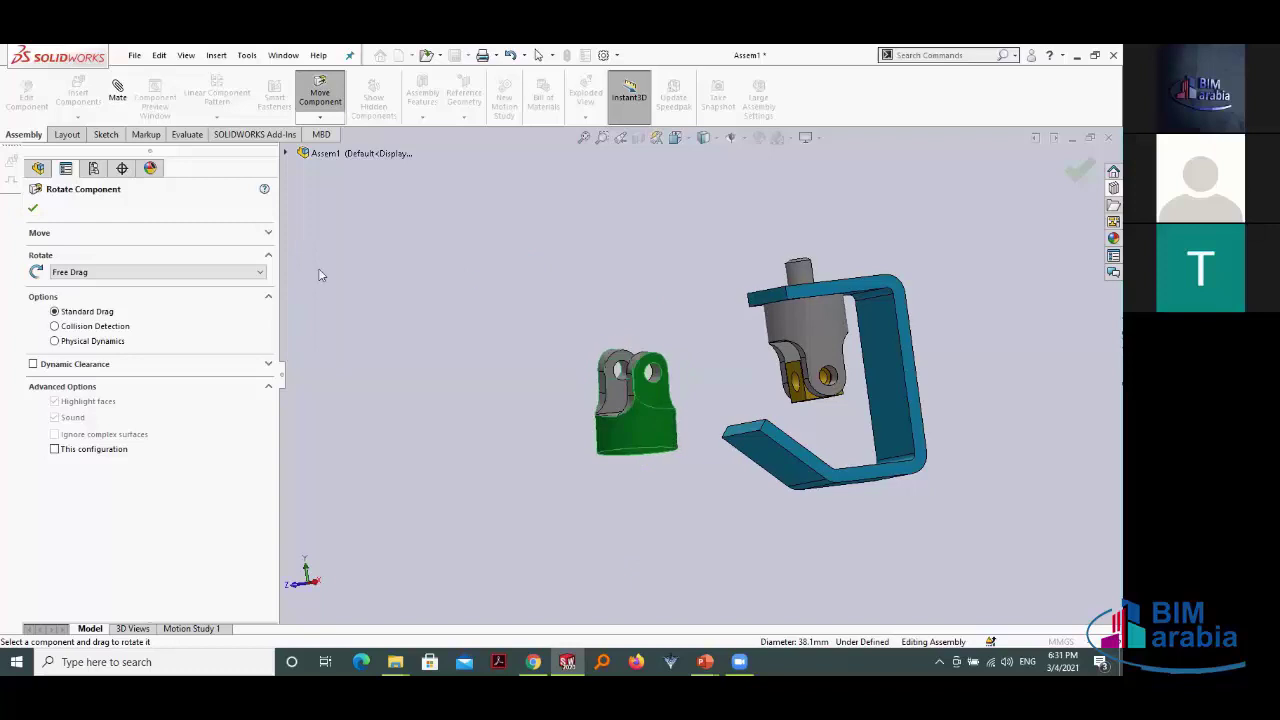
pyautogui.click(33, 212)
pyautogui.scroll(-3, 686, 389)
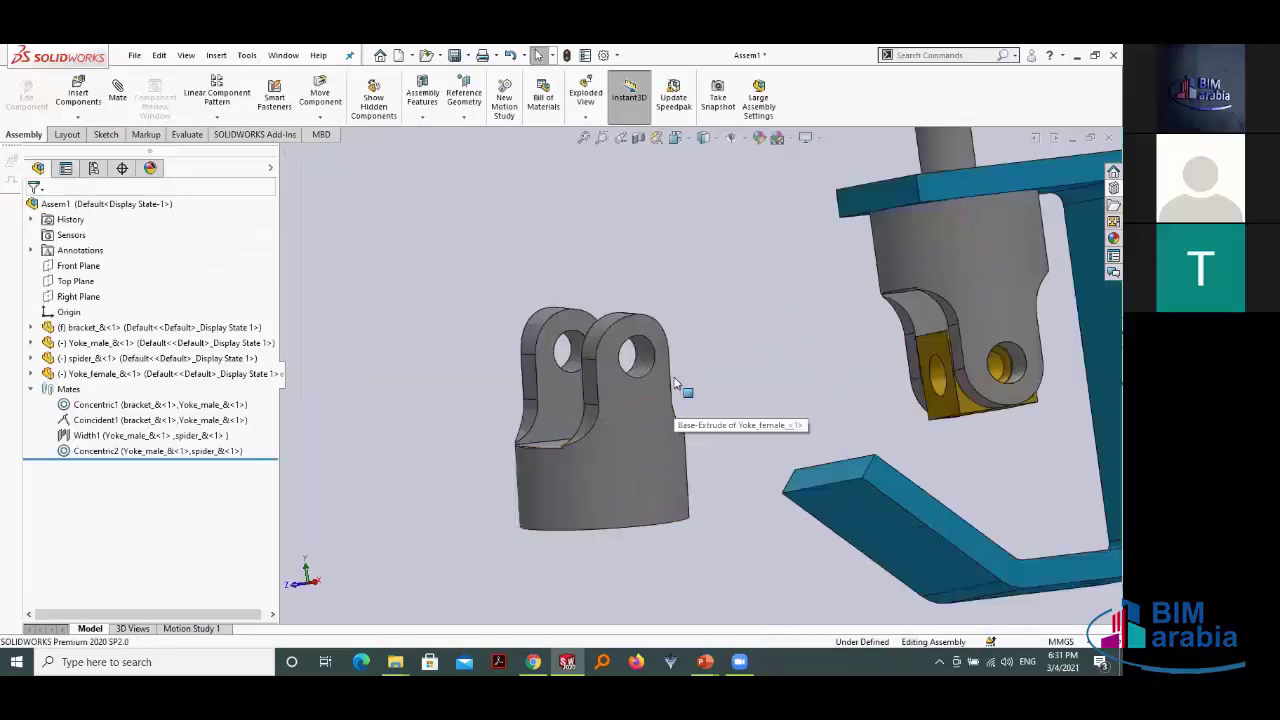
pyautogui.scroll(-1, 678, 388)
pyautogui.scroll(3, 740, 366)
pyautogui.scroll(-3, 750, 385)
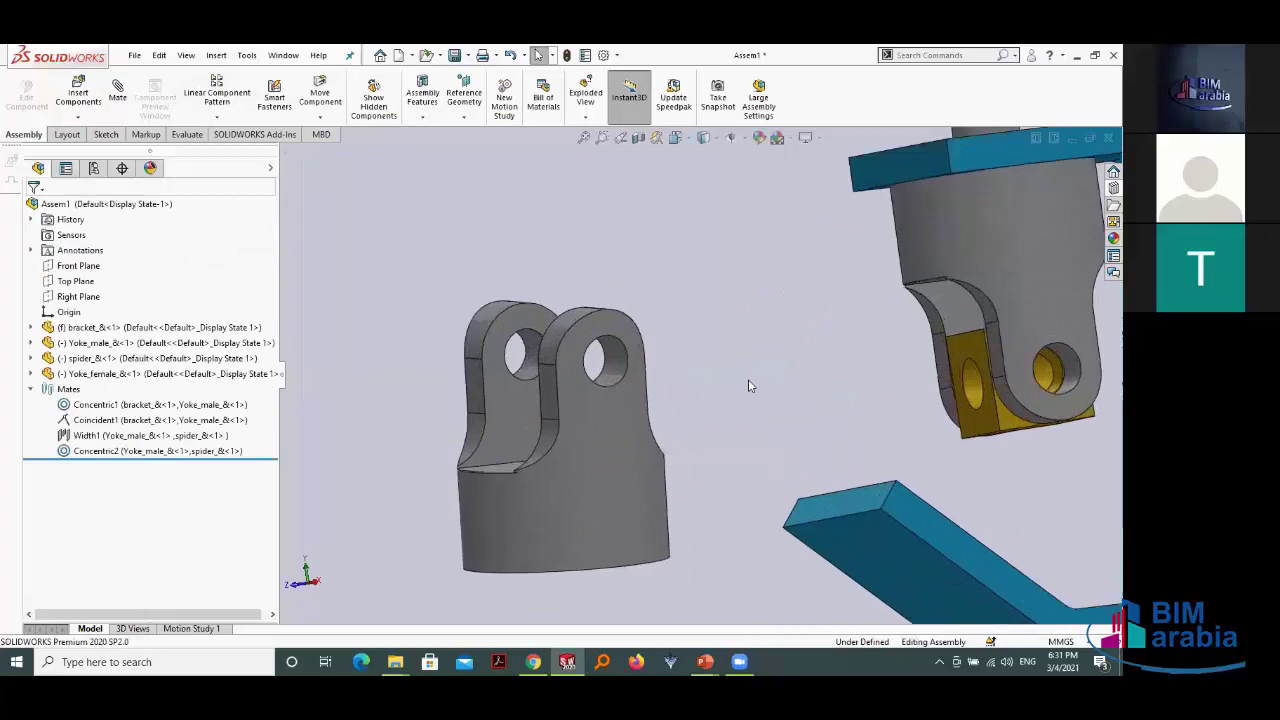
pyautogui.moveTo(748, 386)
pyautogui.mouseDown(button='middle')
pyautogui.moveTo(828, 374)
pyautogui.moveTo(607, 428)
pyautogui.mouseUp(button='middle')
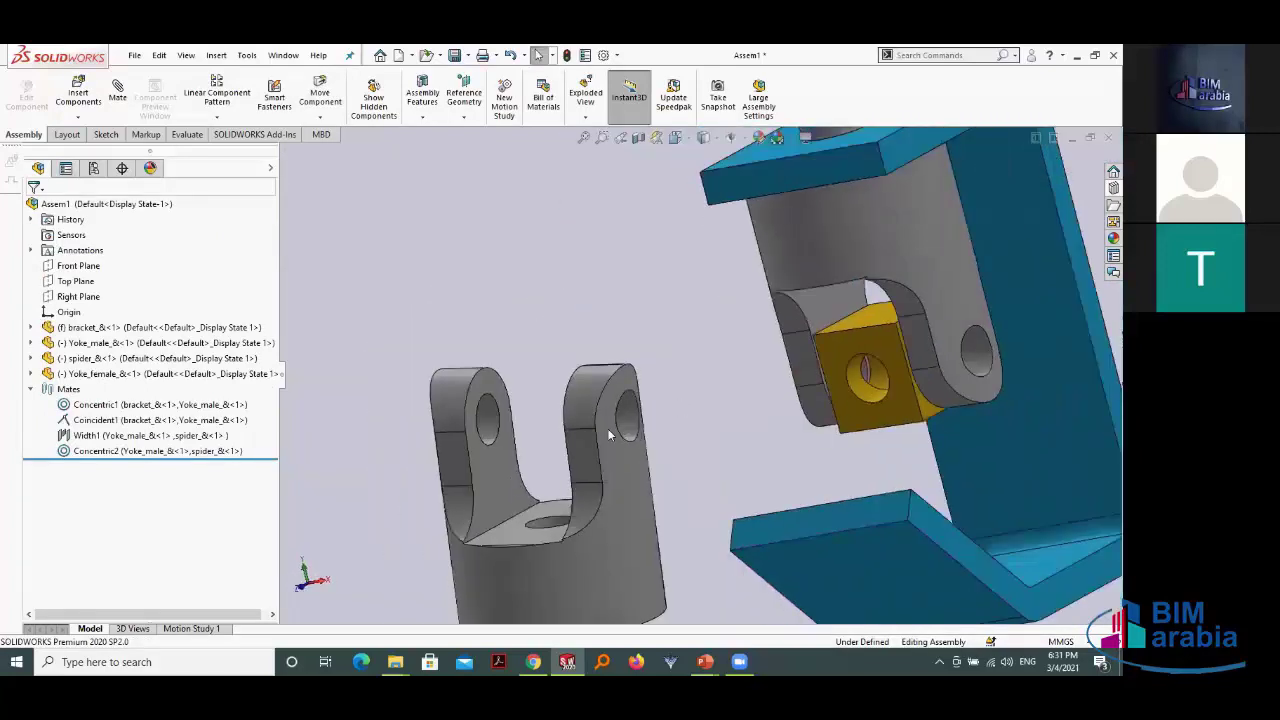
pyautogui.scroll(3, 607, 428)
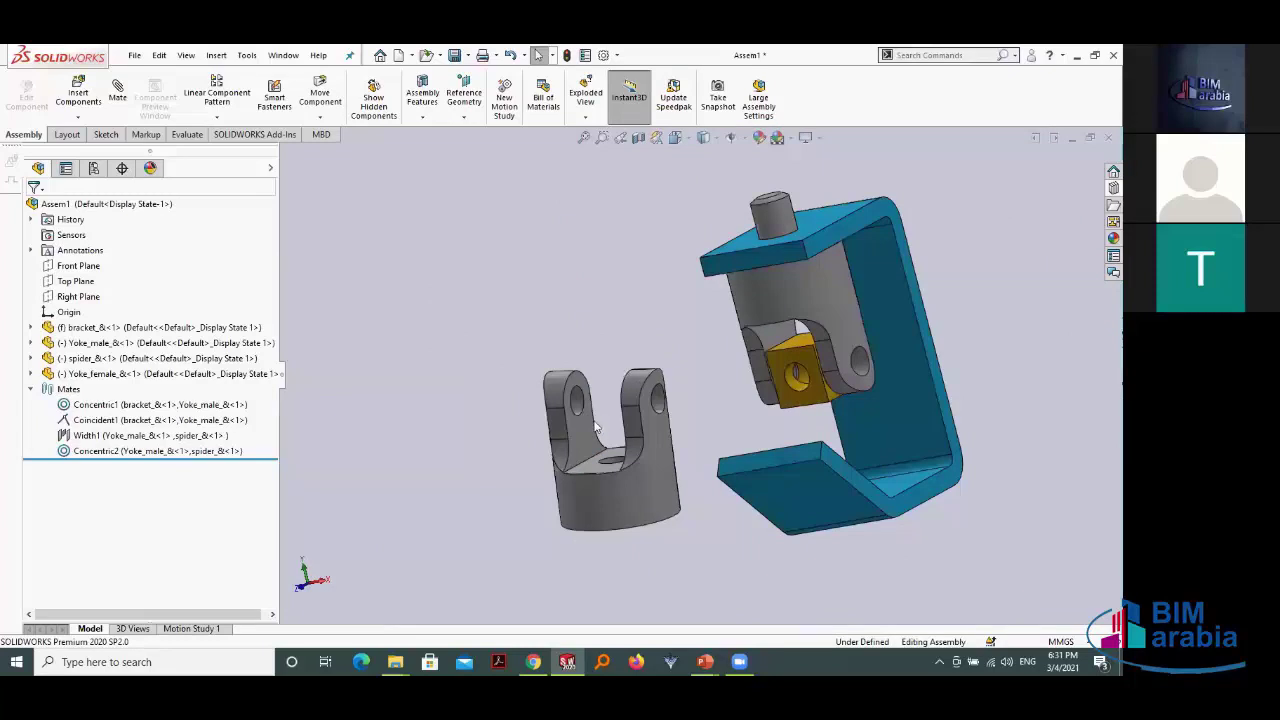
# Step: Select the inner face of Yoke_female's arm and one side face of the spider
pyautogui.scroll(-2, 605, 418)
pyautogui.scroll(-2, 613, 410)
pyautogui.scroll(-2, 613, 410)
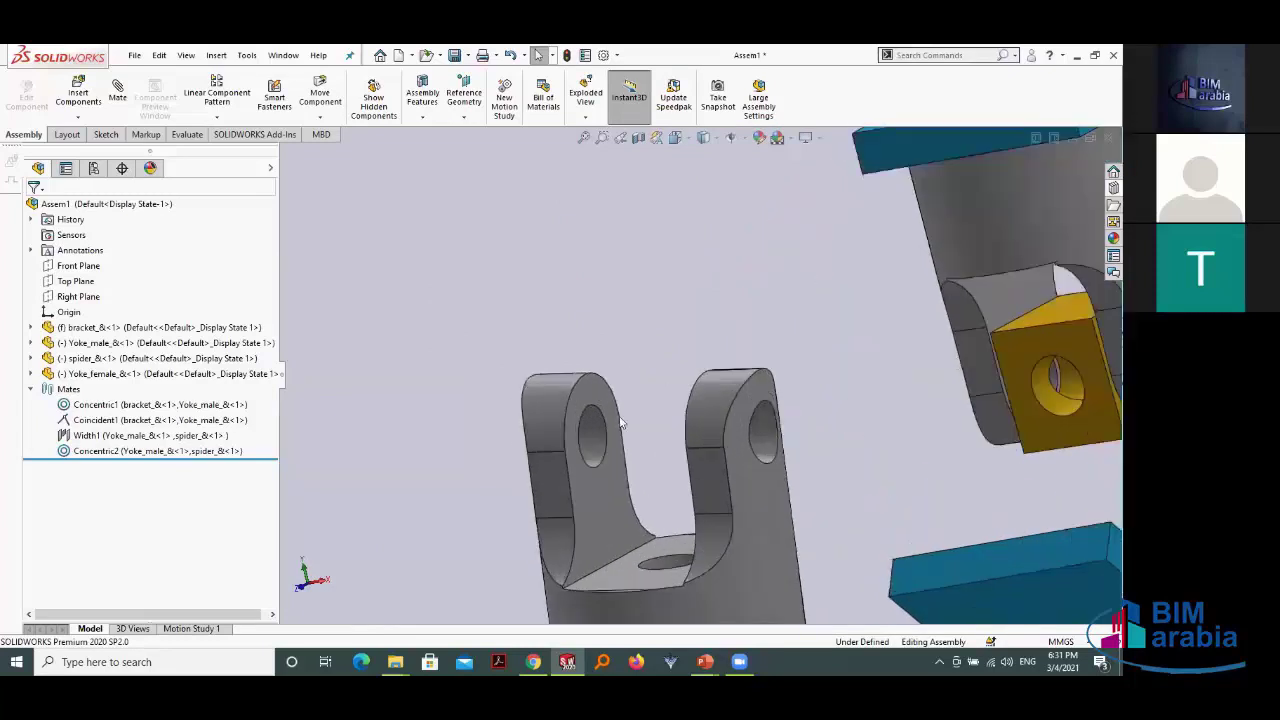
pyautogui.scroll(2, 620, 424)
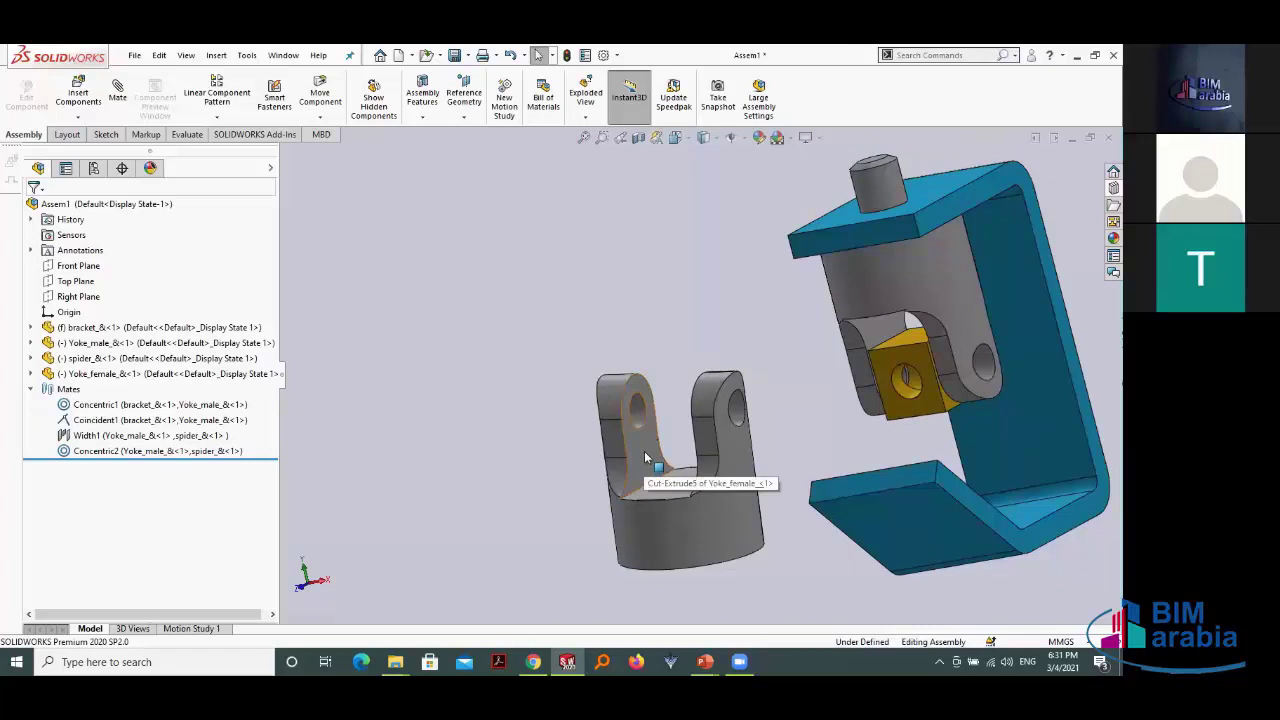
pyautogui.click(645, 457)
pyautogui.moveTo(568, 432)
pyautogui.mouseDown(button='middle')
pyautogui.moveTo(638, 432)
pyautogui.moveTo(672, 450)
pyautogui.mouseUp(button='middle')
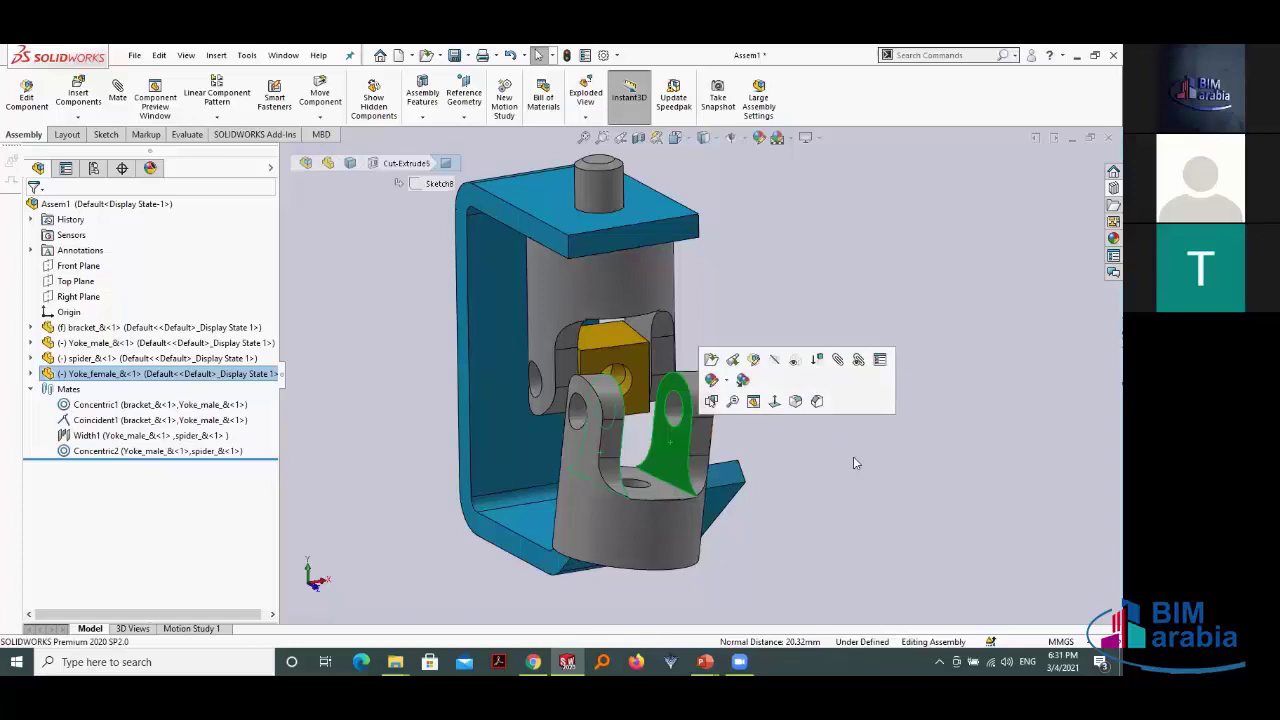
pyautogui.moveTo(853, 456)
pyautogui.mouseDown(button='middle')
pyautogui.moveTo(760, 460)
pyautogui.moveTo(686, 500)
pyautogui.moveTo(803, 478)
pyautogui.moveTo(759, 486)
pyautogui.moveTo(735, 406)
pyautogui.moveTo(700, 390)
pyautogui.mouseUp(button='middle')
pyautogui.scroll(-3, 640, 368)
pyautogui.scroll(-3, 575, 310)
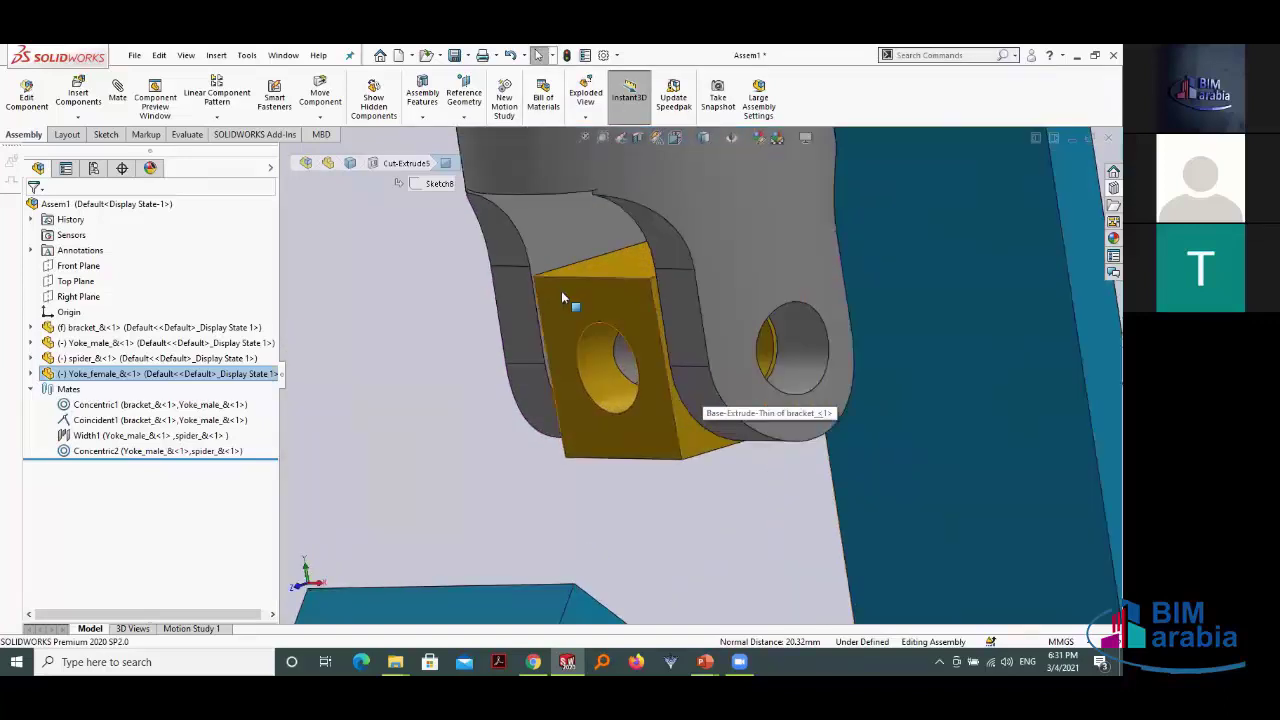
pyautogui.click(563, 298)
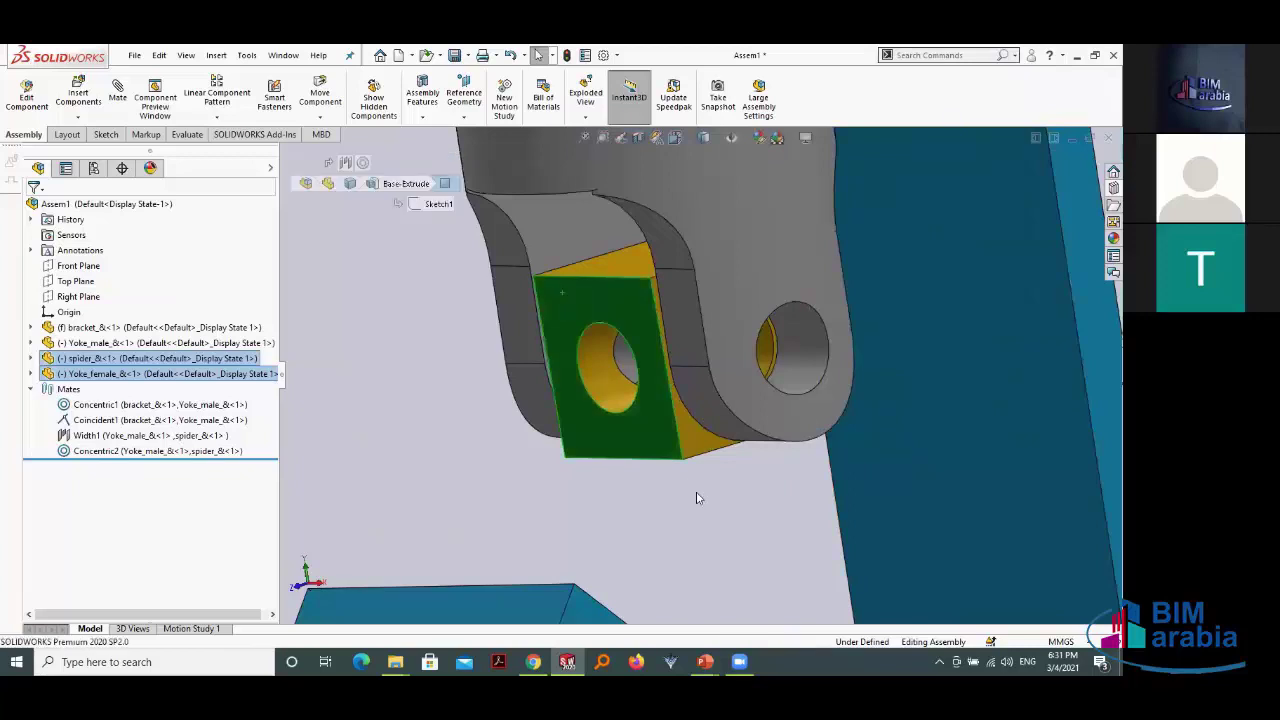
# Step: Add the spider's other side face and apply a Width mate centring it between the lugs
pyautogui.scroll(3, 696, 491)
pyautogui.scroll(3, 724, 464)
pyautogui.moveTo(705, 457); pyautogui.dragTo(648, 368, button='middle')
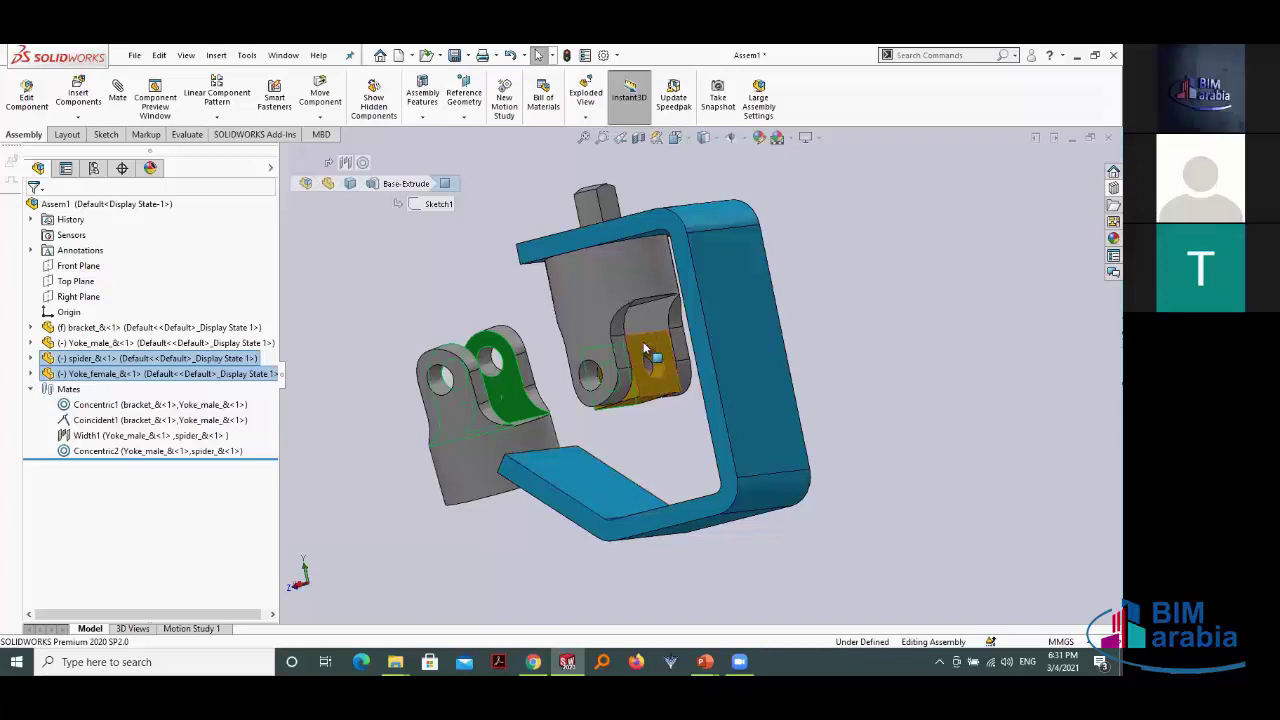
pyautogui.keyDown('ctrl'); pyautogui.click(645, 352); pyautogui.keyUp('ctrl')
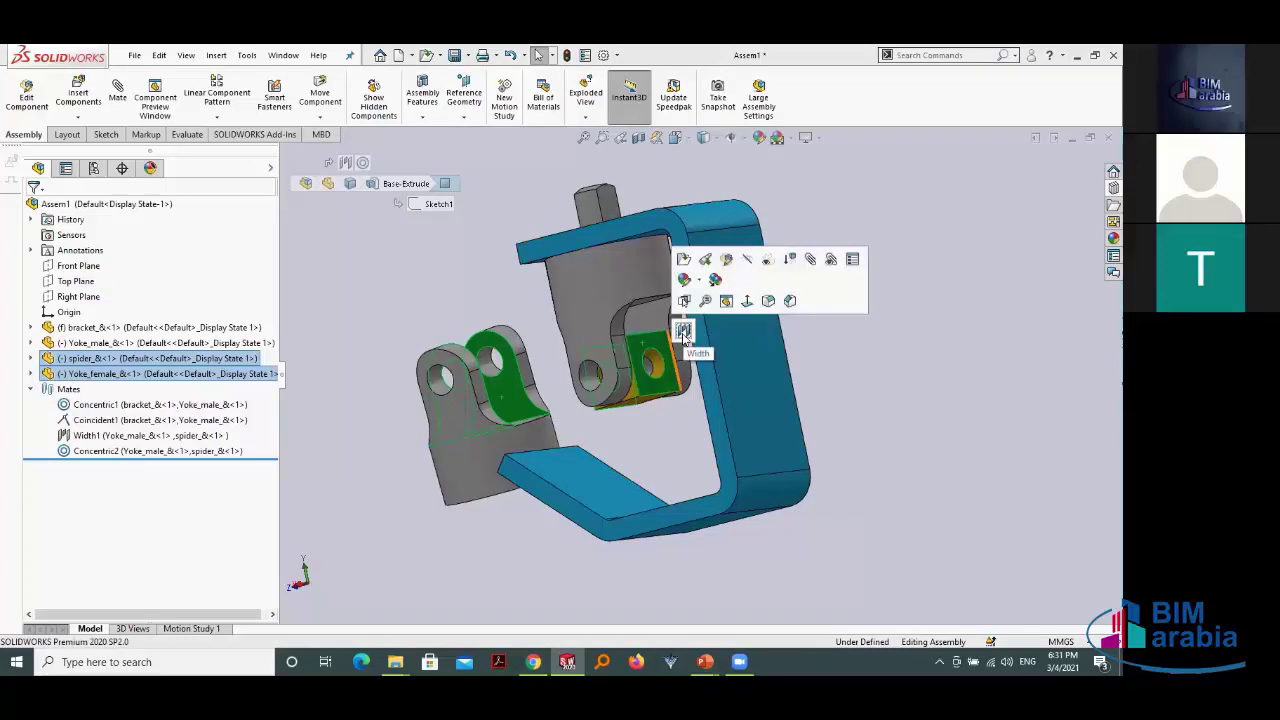
pyautogui.click(684, 332)
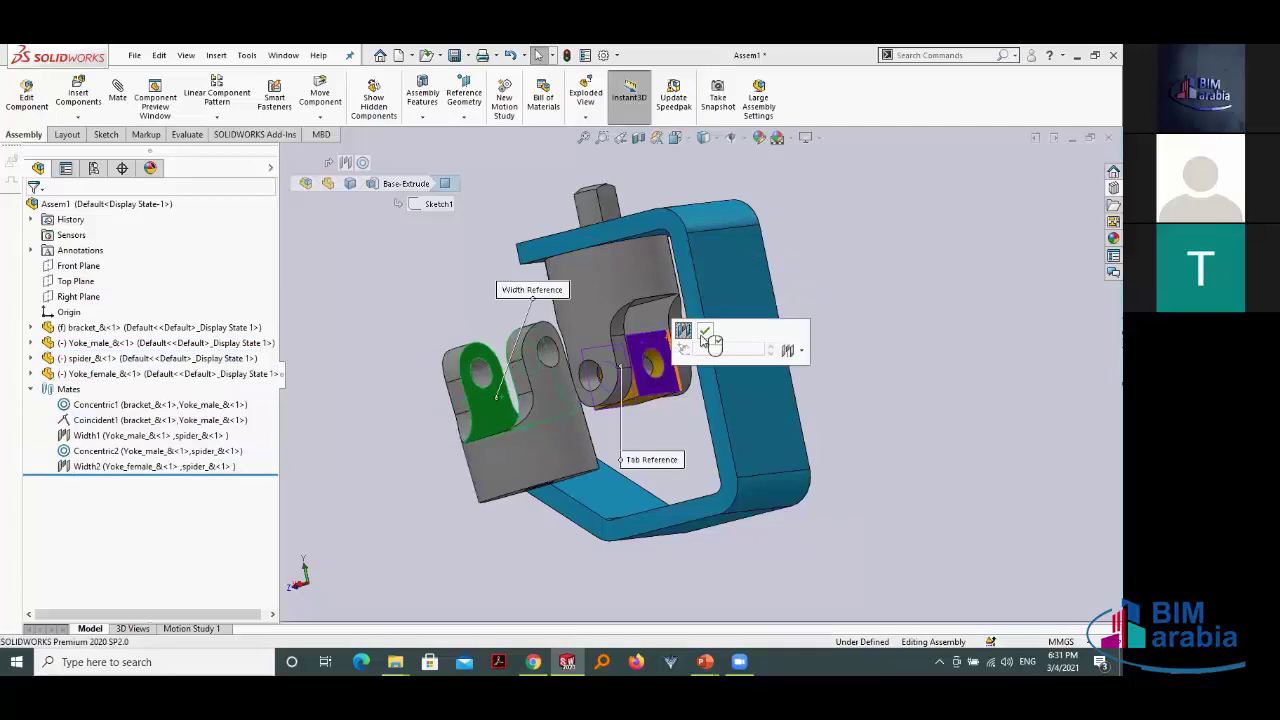
pyautogui.click(706, 333)
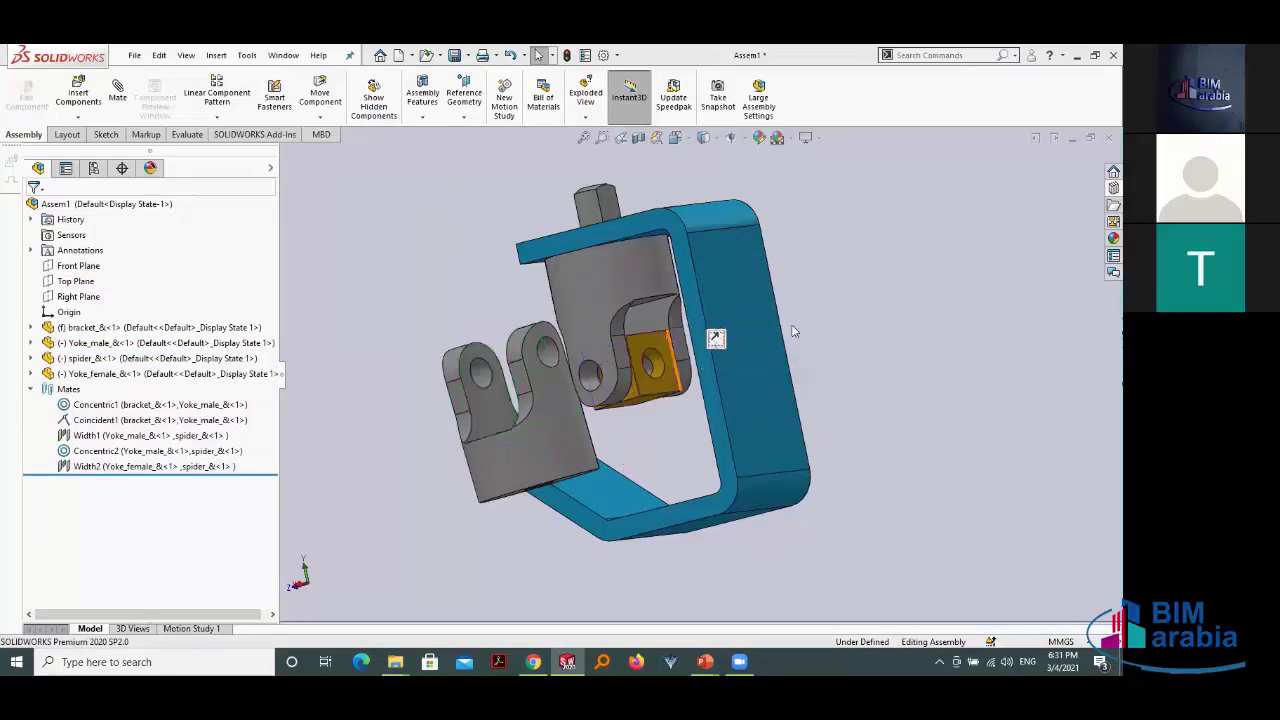
pyautogui.scroll(3, 836, 343)
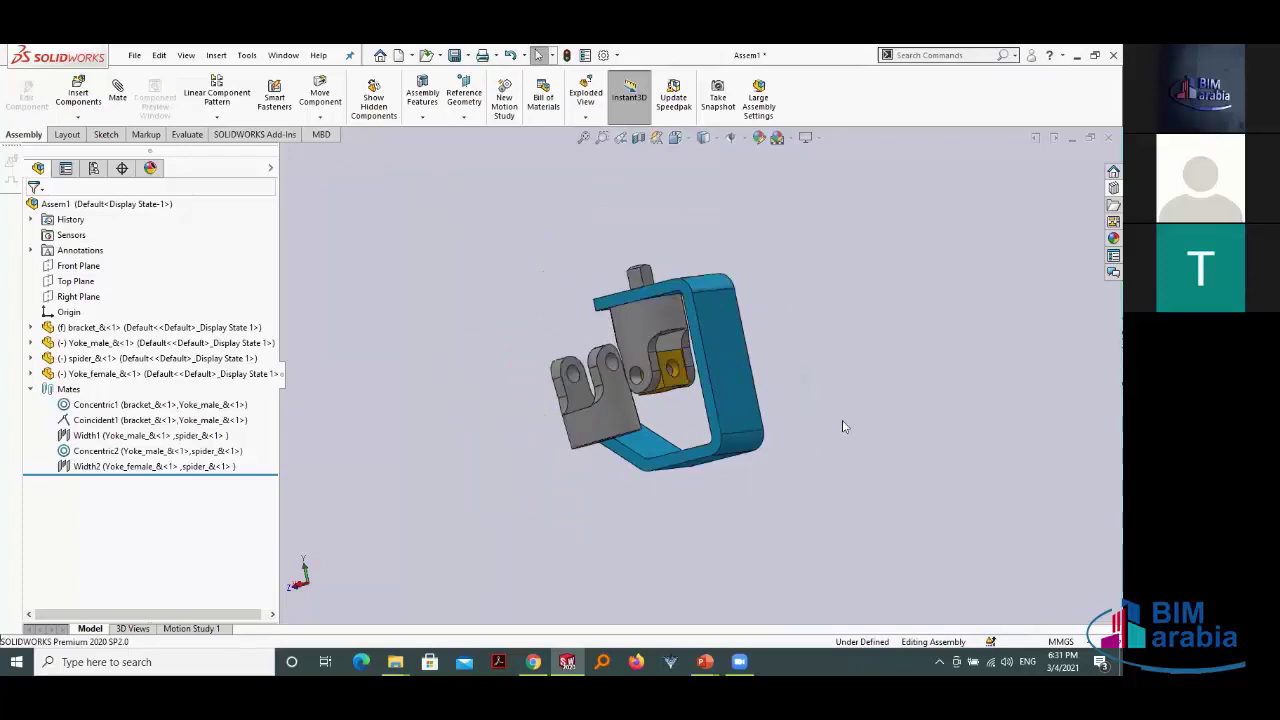
# Step: Select the pin hole face on Yoke_female's lug
pyautogui.moveTo(849, 388); pyautogui.dragTo(700, 450, button='middle')
pyautogui.scroll(-3, 657, 482)
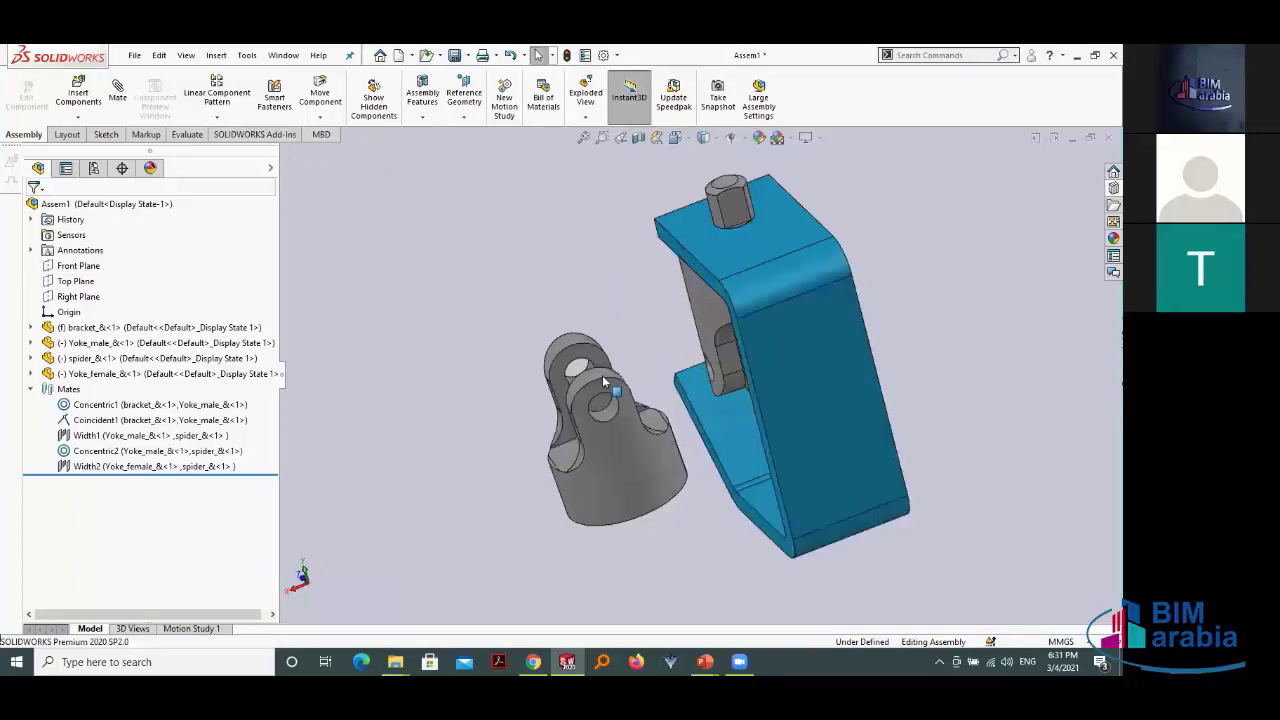
pyautogui.scroll(-3, 661, 478)
pyautogui.scroll(-1, 672, 486)
pyautogui.click(684, 482)
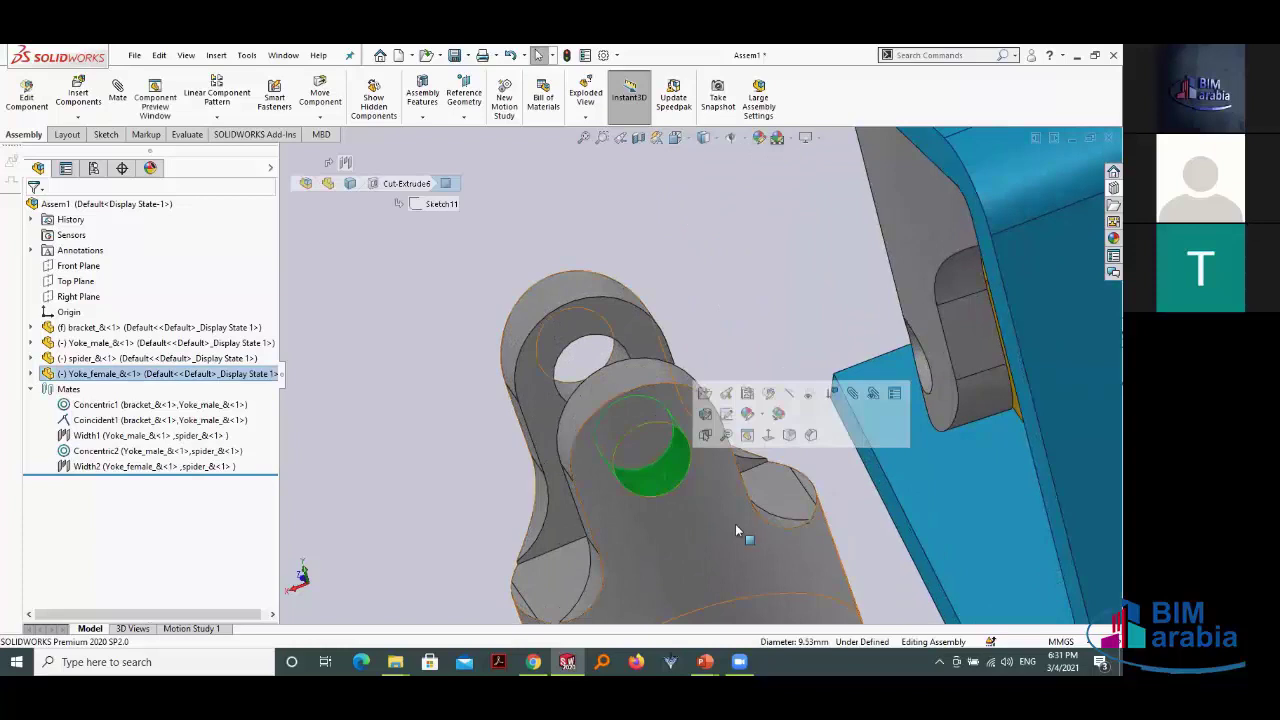
# Step: Pick the spider's cross-hole face and apply a Concentric mate with the yoke hole
pyautogui.moveTo(735, 524); pyautogui.dragTo(884, 379, button='middle')
pyautogui.scroll(3, 884, 379)
pyautogui.scroll(3, 1006, 329)
pyautogui.moveTo(1006, 329); pyautogui.dragTo(760, 393, button='middle')
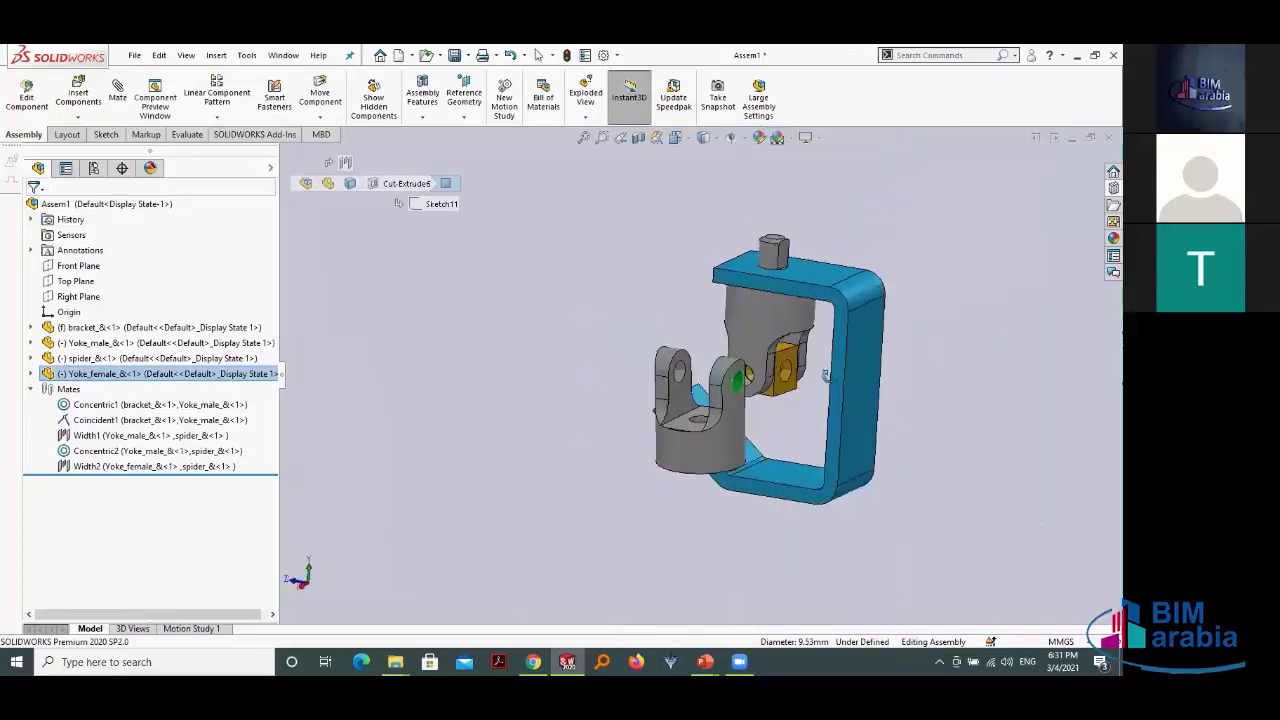
pyautogui.scroll(-1, 765, 385)
pyautogui.scroll(-2, 786, 333)
pyautogui.scroll(-2, 786, 333)
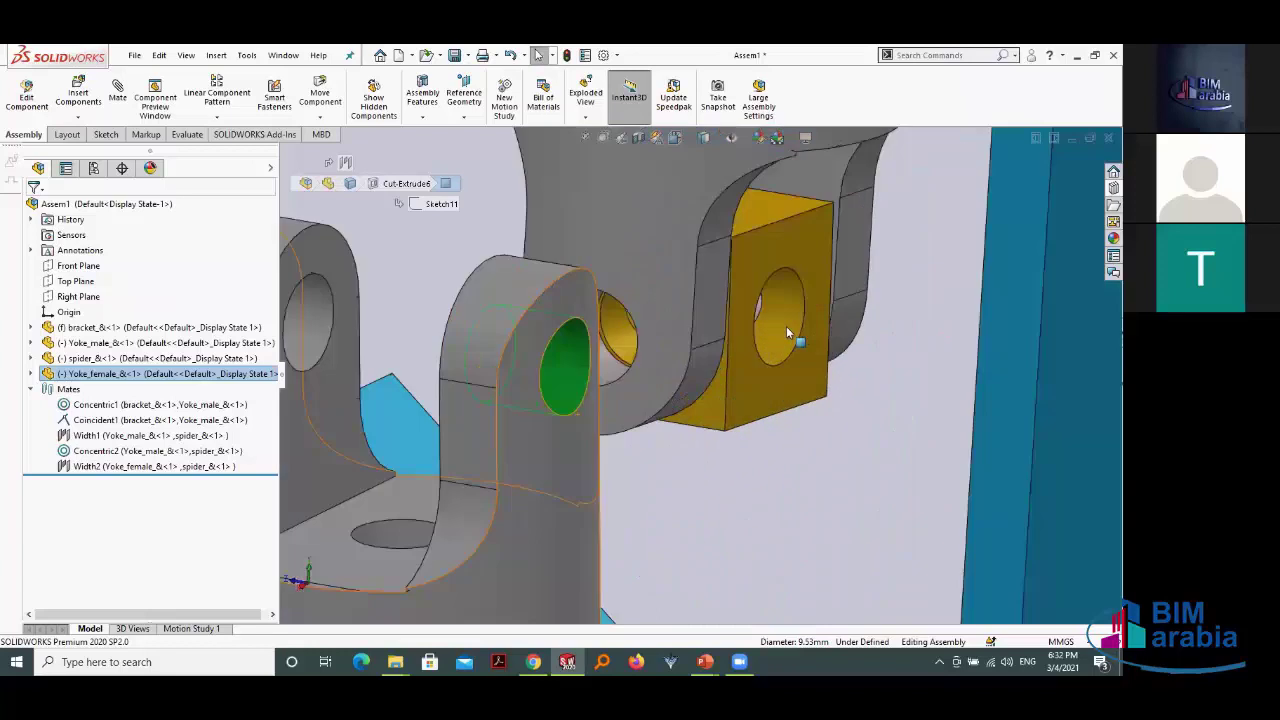
pyautogui.keyDown('ctrl'); pyautogui.click(787, 330); pyautogui.keyUp('ctrl')
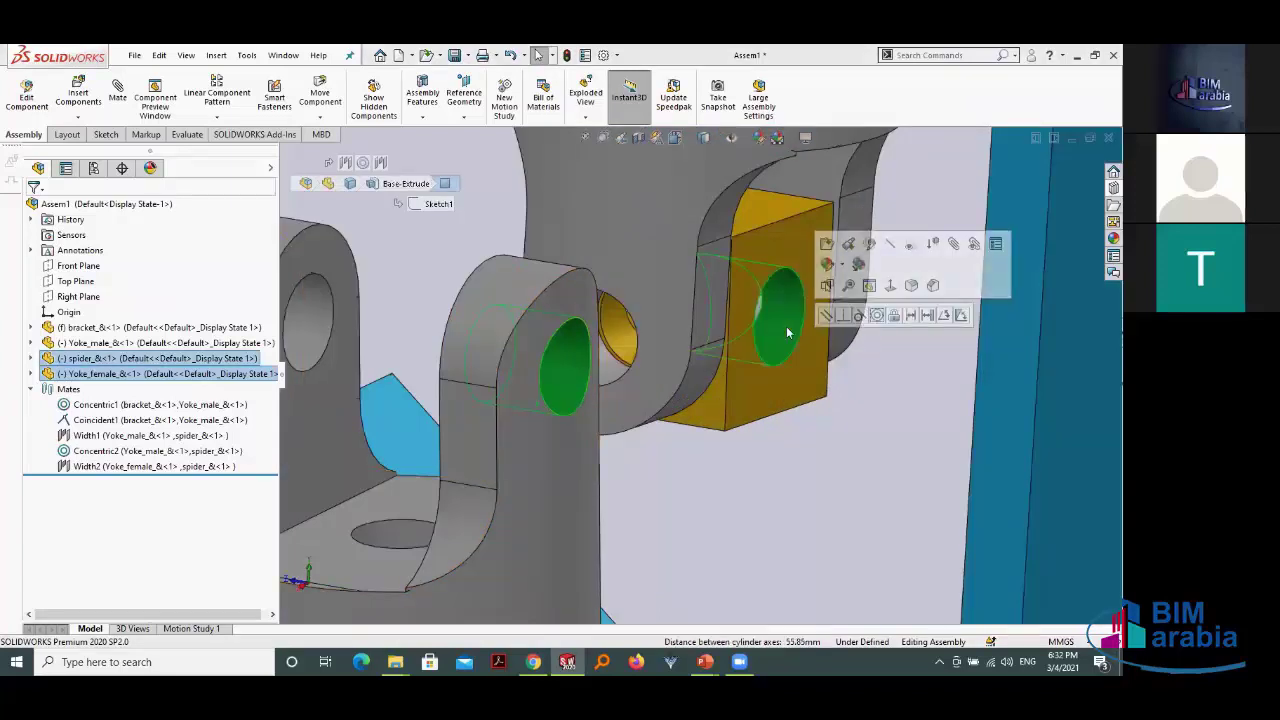
pyautogui.click(876, 314)
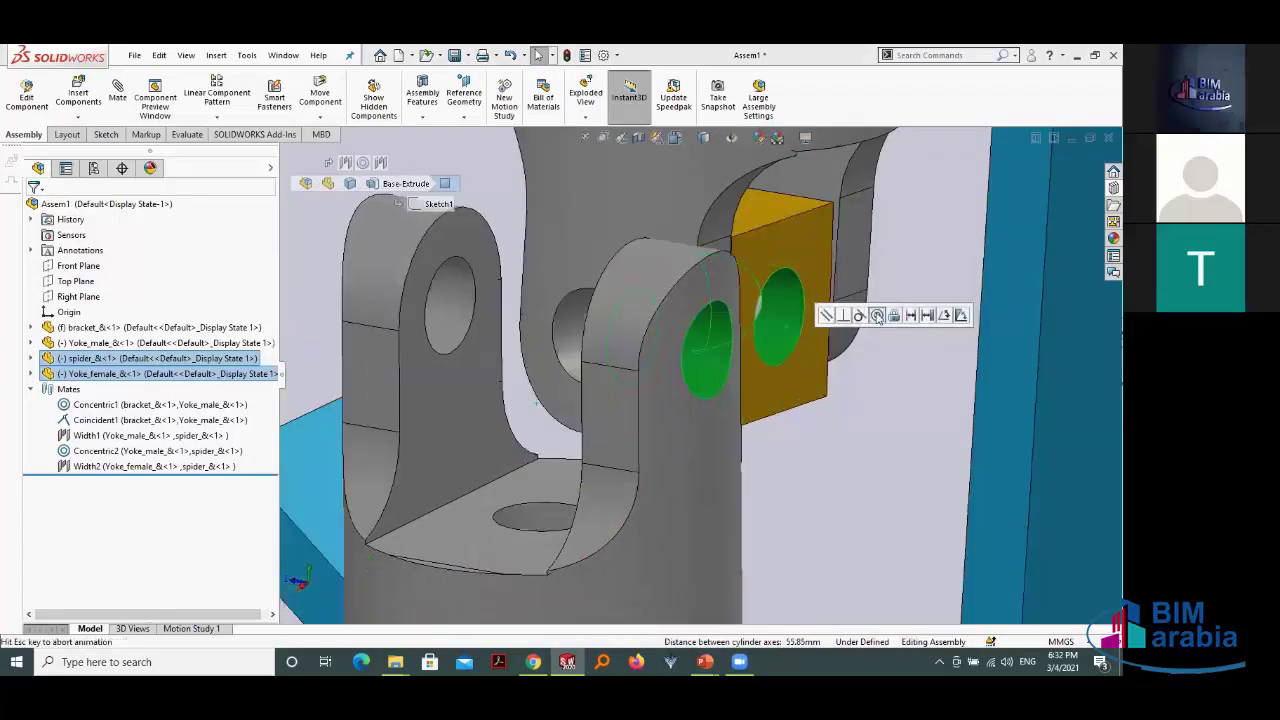
pyautogui.click(435, 237)
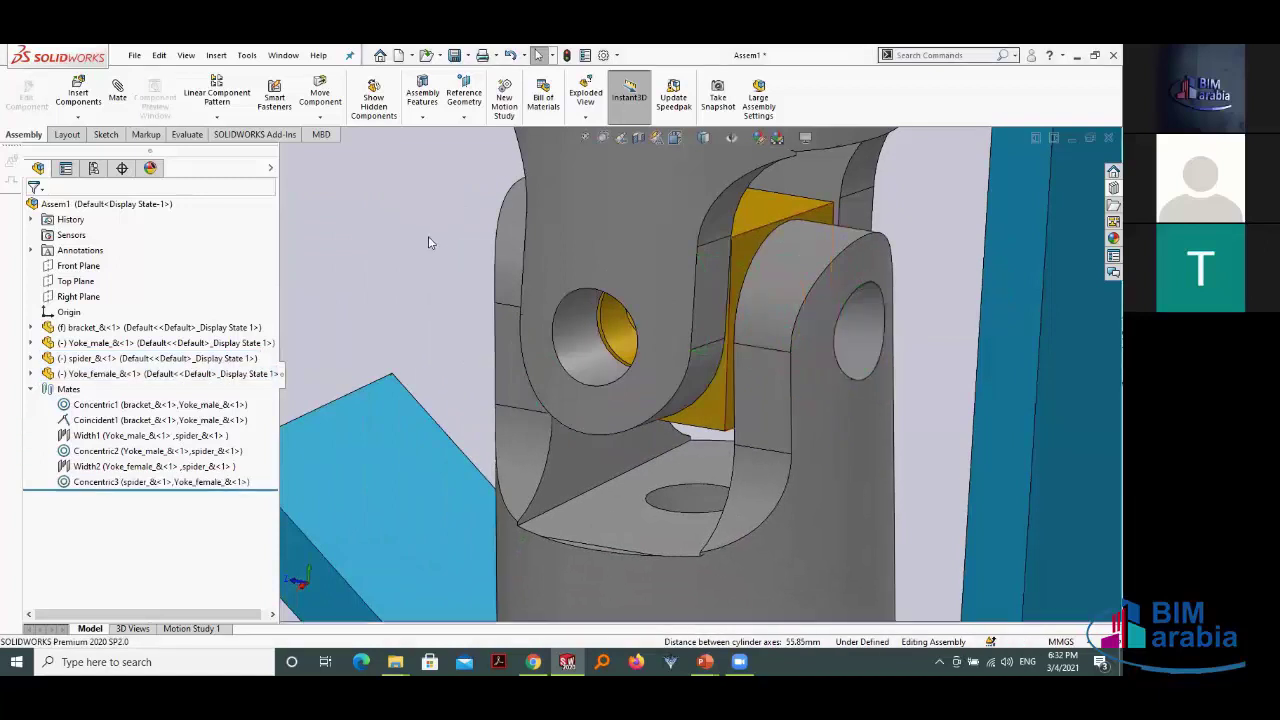
pyautogui.moveTo(437, 280)
pyautogui.mouseDown(button='middle')
pyautogui.moveTo(493, 307)
pyautogui.moveTo(417, 328)
pyautogui.moveTo(469, 251)
pyautogui.mouseUp(button='middle')
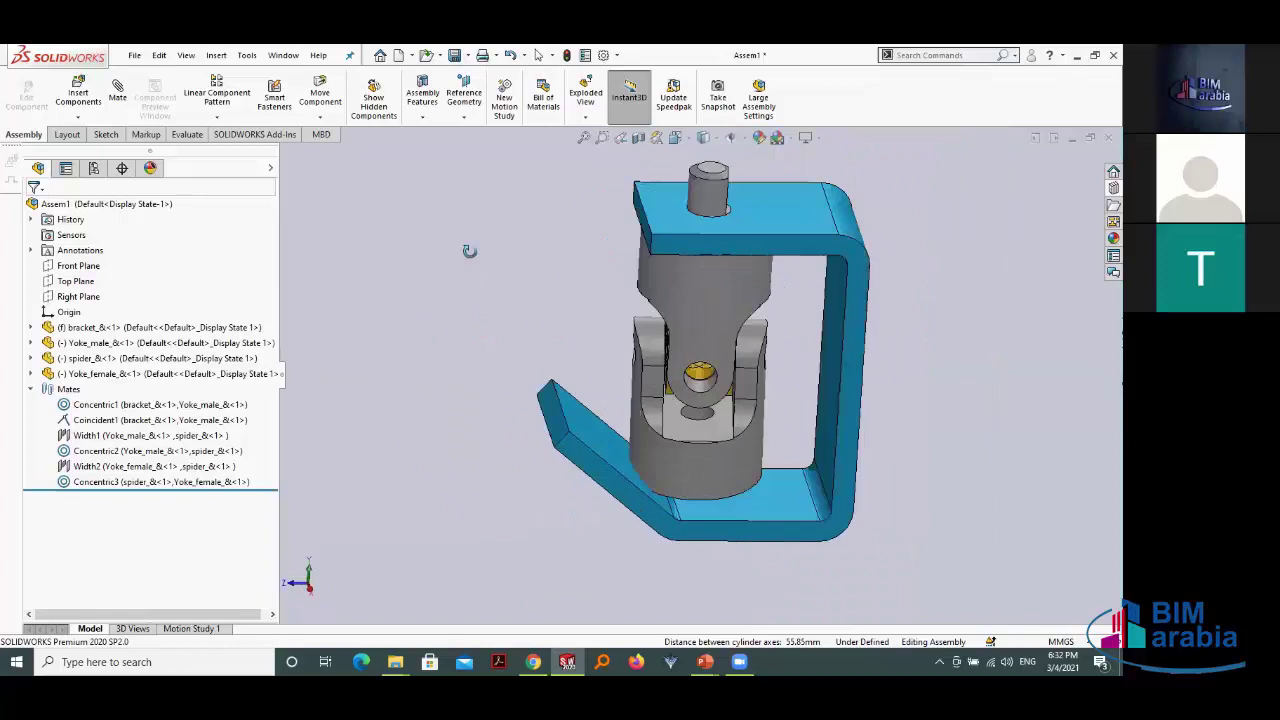
# Step: Mate Yoke_female's bottom face Parallel to the bracket's slanted face
pyautogui.moveTo(557, 353); pyautogui.dragTo(728, 490, button='middle')
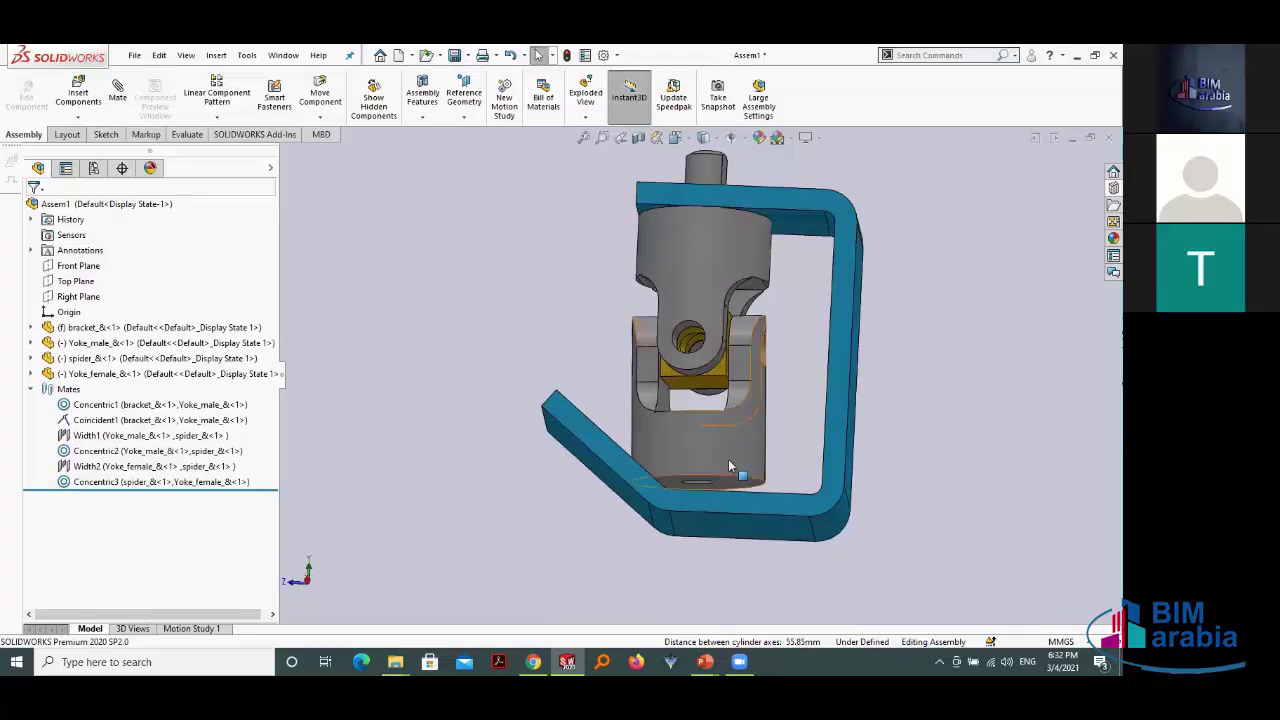
pyautogui.scroll(-2, 725, 490)
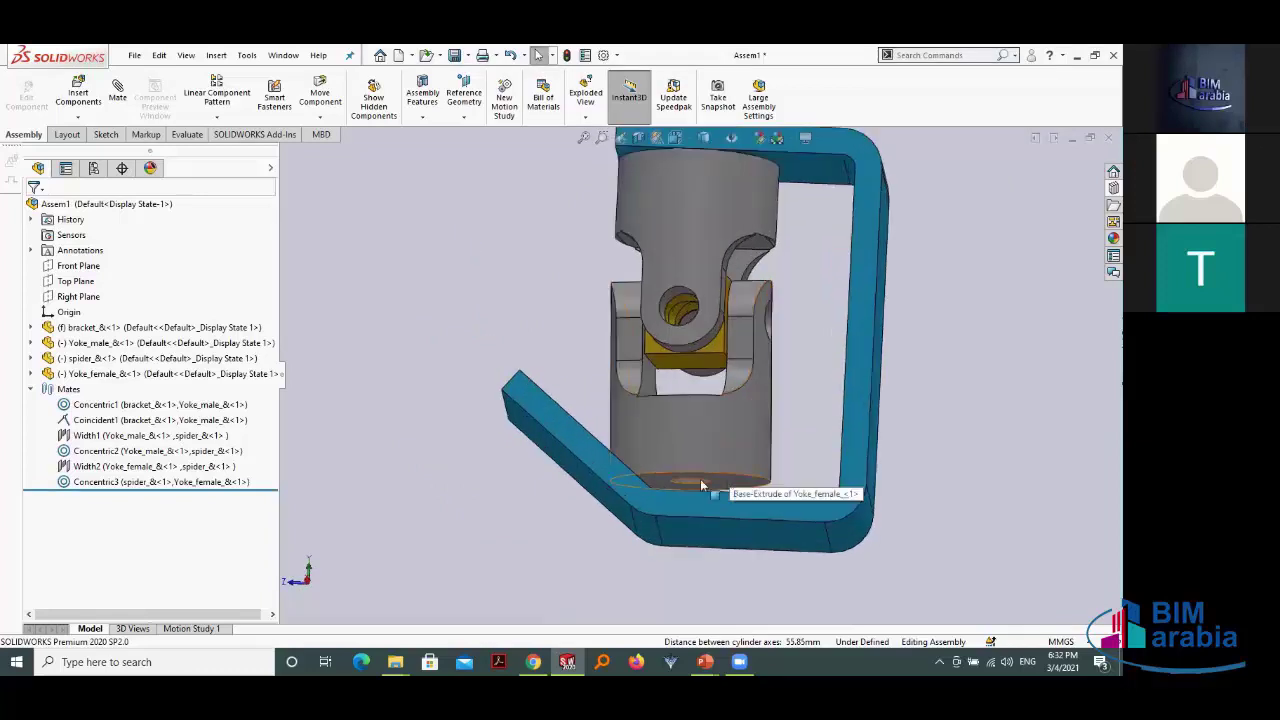
pyautogui.click(525, 470)
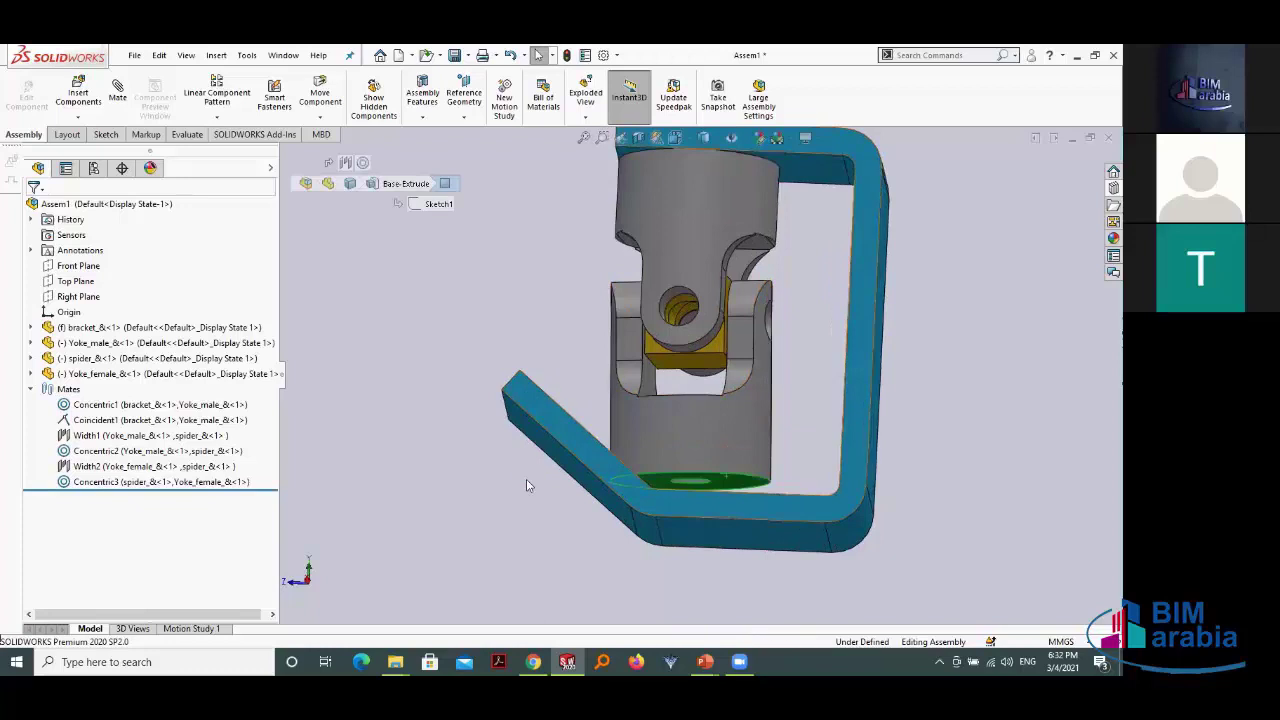
pyautogui.moveTo(526, 479); pyautogui.dragTo(529, 470, button='middle')
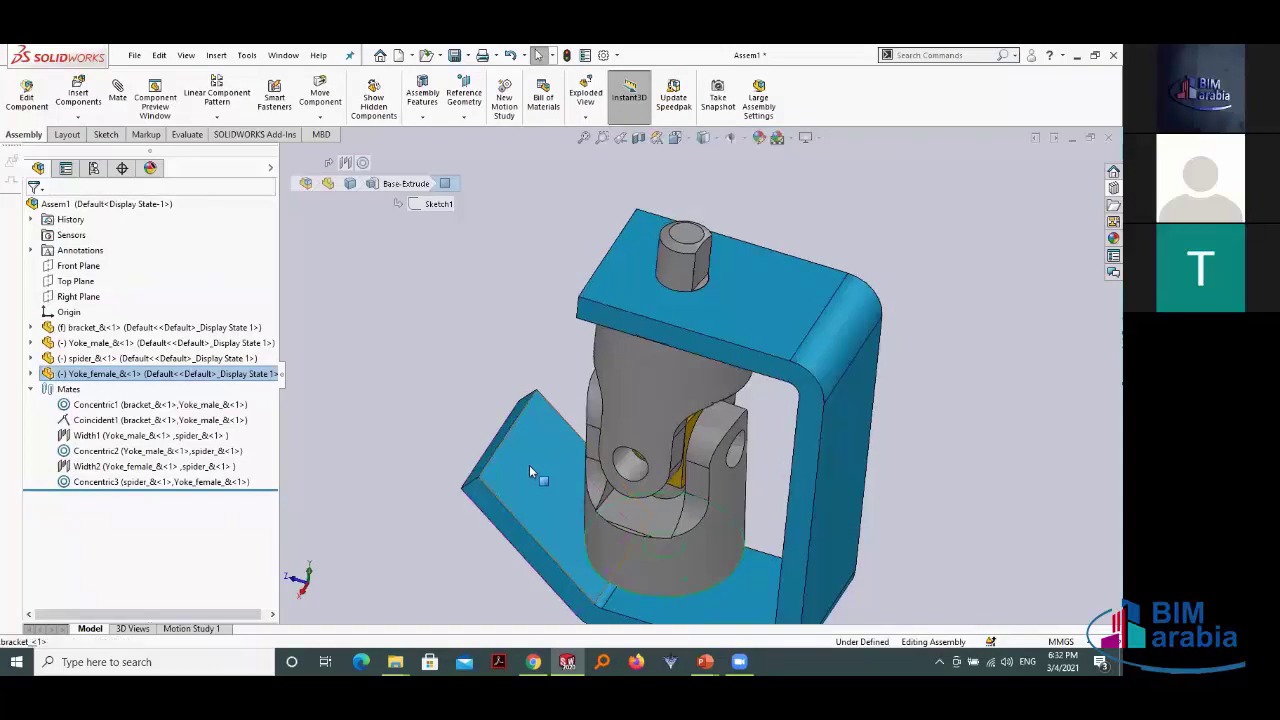
pyautogui.keyDown('ctrl'); pyautogui.click(529, 466); pyautogui.keyUp('ctrl')
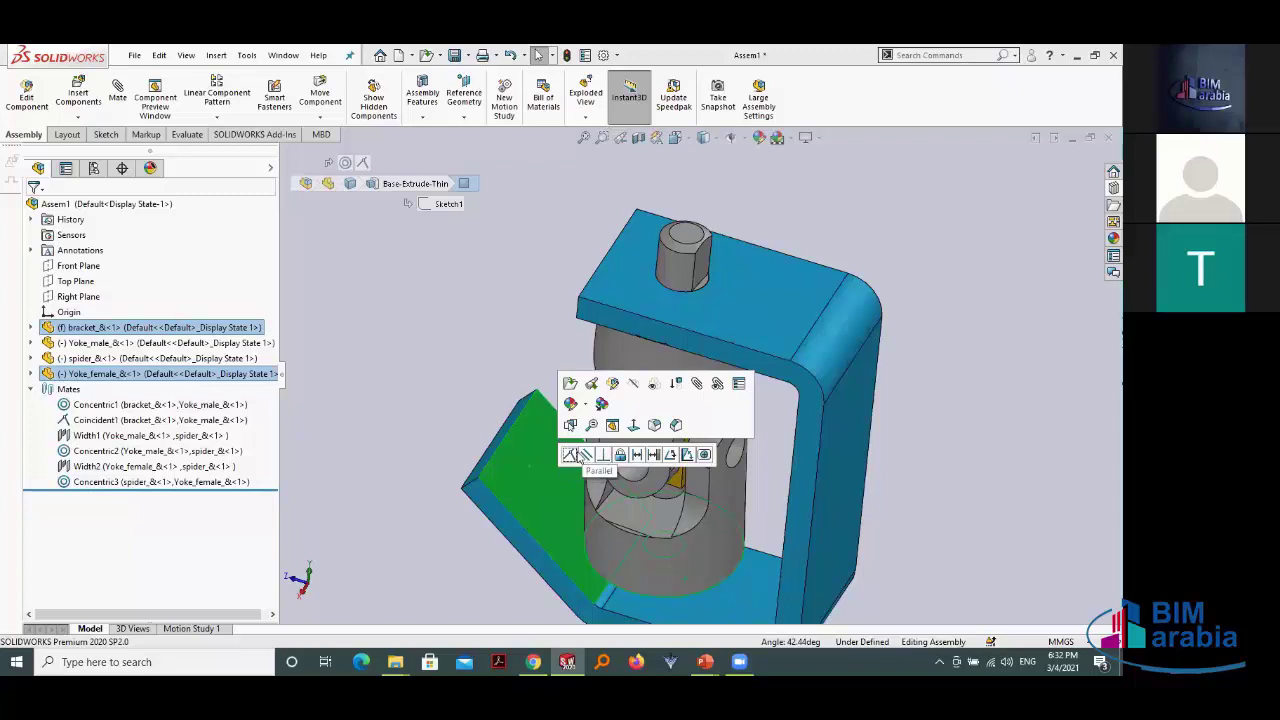
pyautogui.click(585, 457)
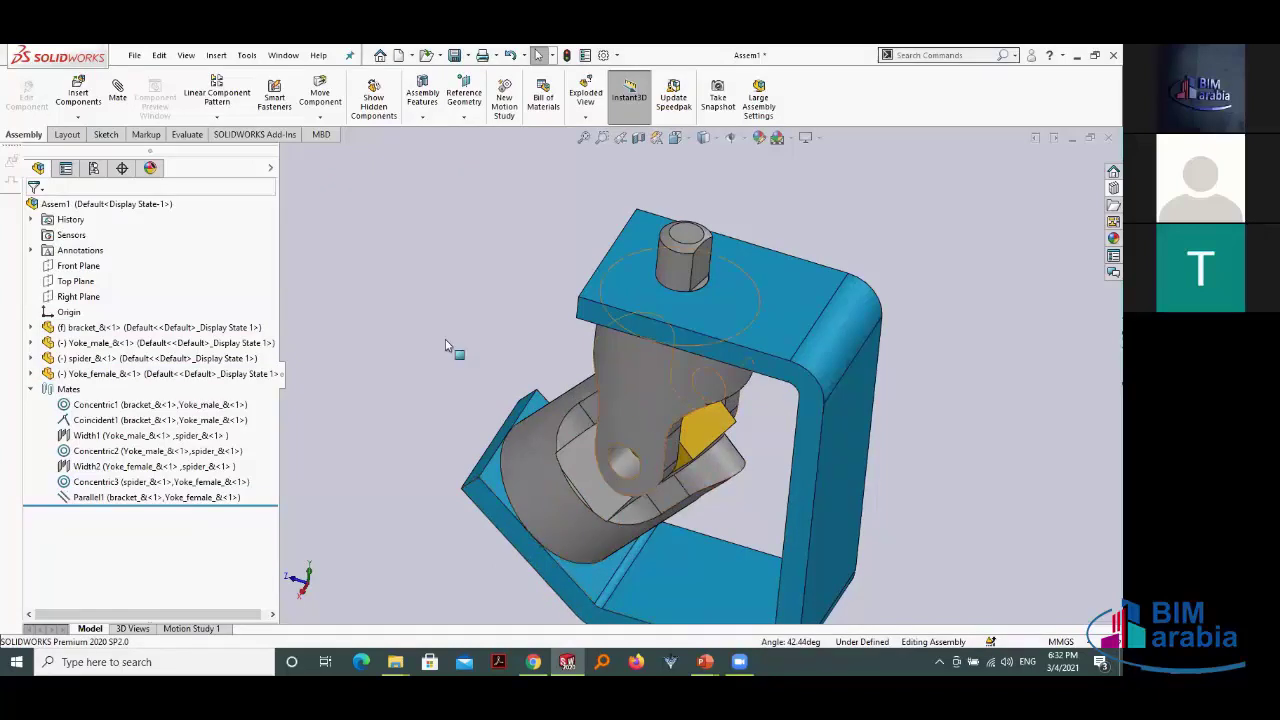
pyautogui.scroll(2, 497, 459)
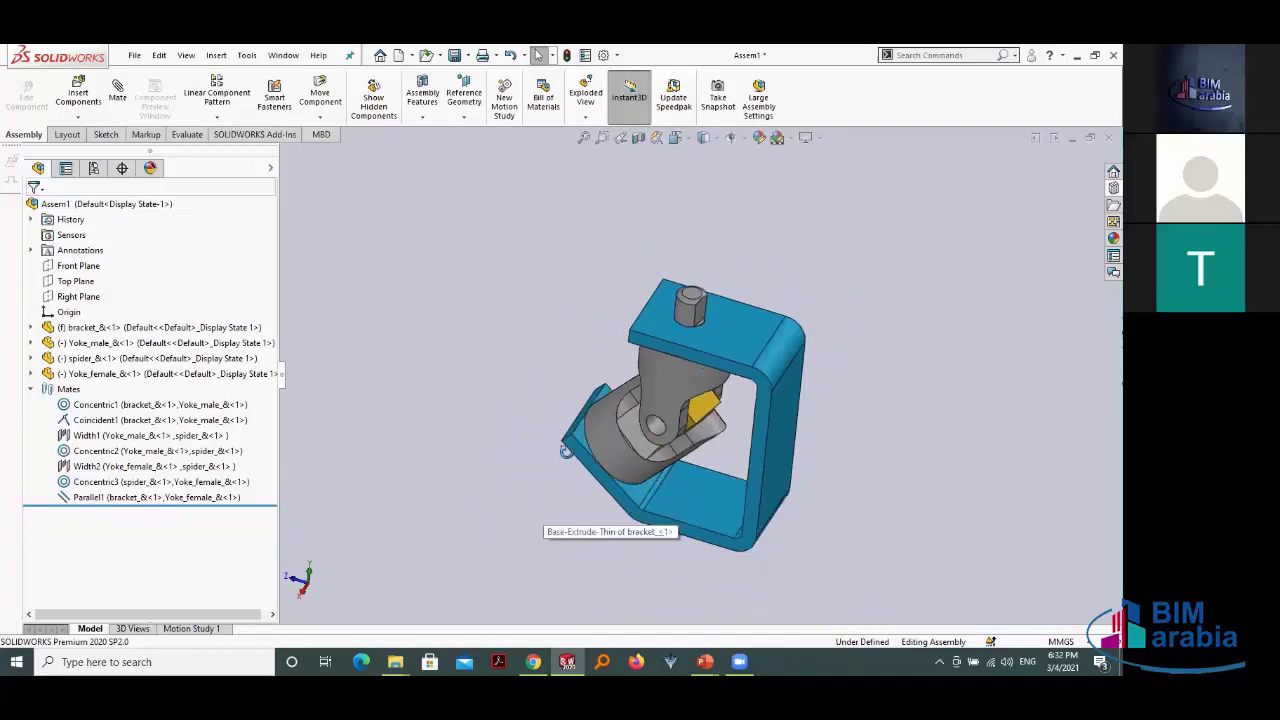
pyautogui.moveTo(497, 459)
pyautogui.mouseDown(button='middle')
pyautogui.moveTo(565, 368)
pyautogui.moveTo(816, 432)
pyautogui.moveTo(722, 471)
pyautogui.moveTo(843, 386)
pyautogui.moveTo(777, 400)
pyautogui.moveTo(926, 386)
pyautogui.moveTo(840, 419)
pyautogui.moveTo(746, 383)
pyautogui.moveTo(709, 417)
pyautogui.moveTo(722, 441)
pyautogui.moveTo(631, 500)
pyautogui.mouseUp(button='middle')
# Step: Drag Yoke_female back and forth to flex the universal joint about its seven mates
pyautogui.scroll(-3, 843, 390)
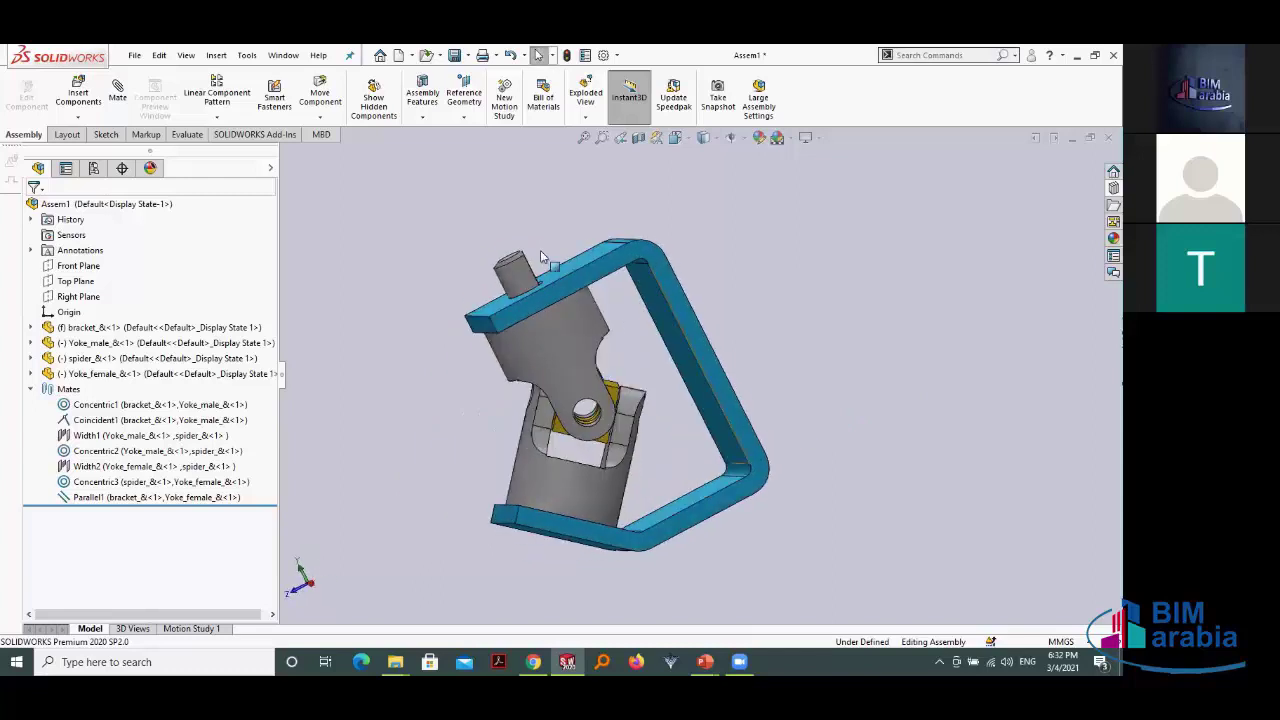
pyautogui.moveTo(588, 508)
pyautogui.mouseDown()
pyautogui.moveTo(351, 455)
pyautogui.moveTo(432, 473)
pyautogui.mouseUp()
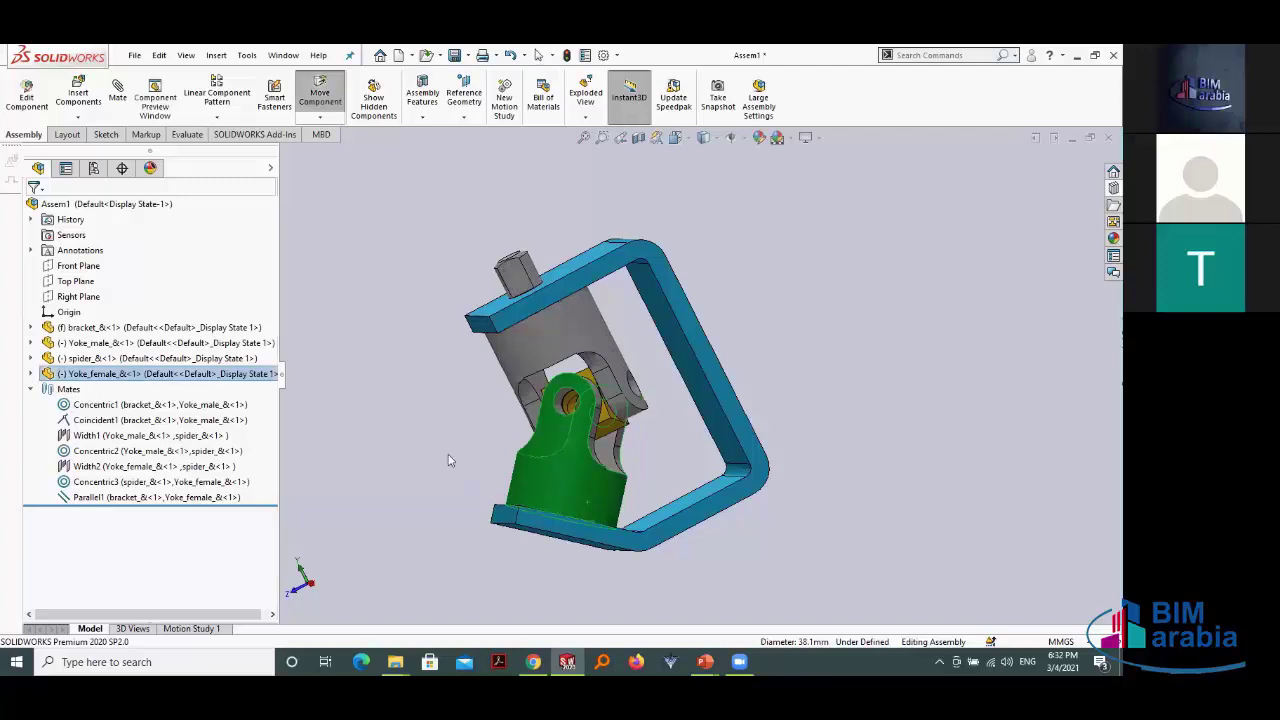
pyautogui.click(449, 461)
pyautogui.moveTo(628, 490); pyautogui.dragTo(811, 486)
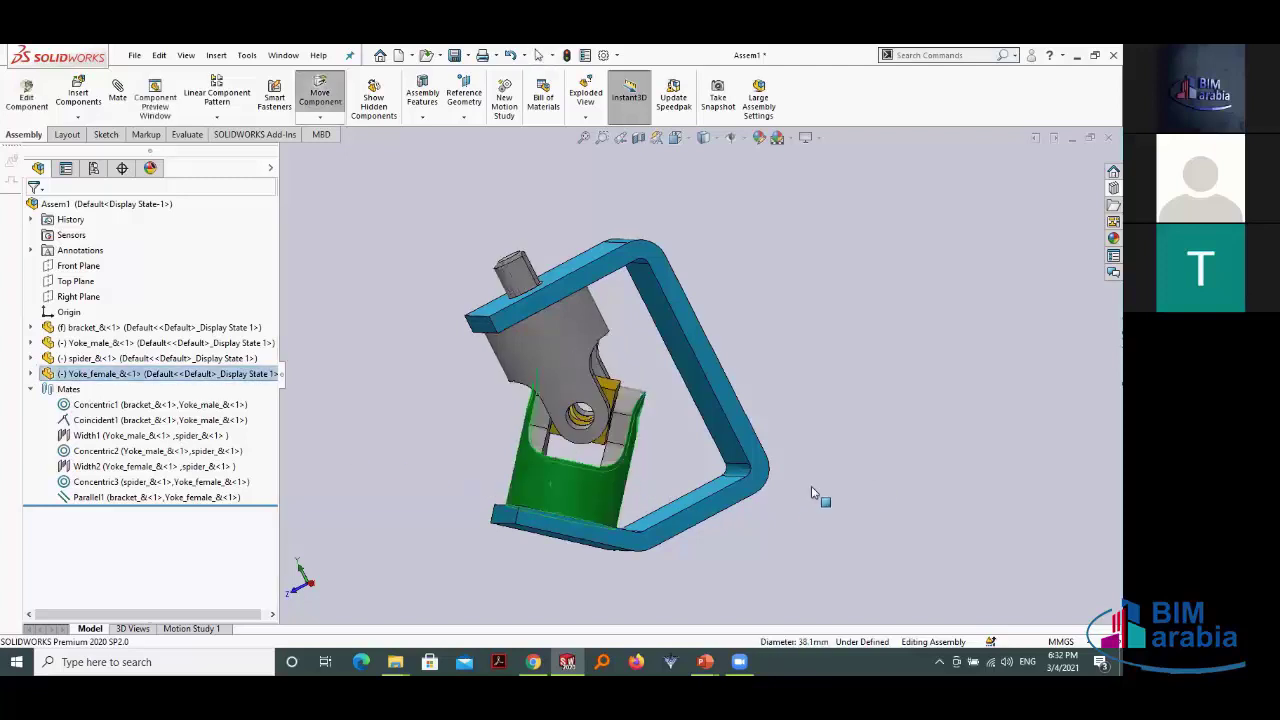
pyautogui.moveTo(585, 490)
pyautogui.mouseDown()
pyautogui.moveTo(728, 500)
pyautogui.moveTo(505, 497)
pyautogui.mouseUp()
pyautogui.click(456, 448)
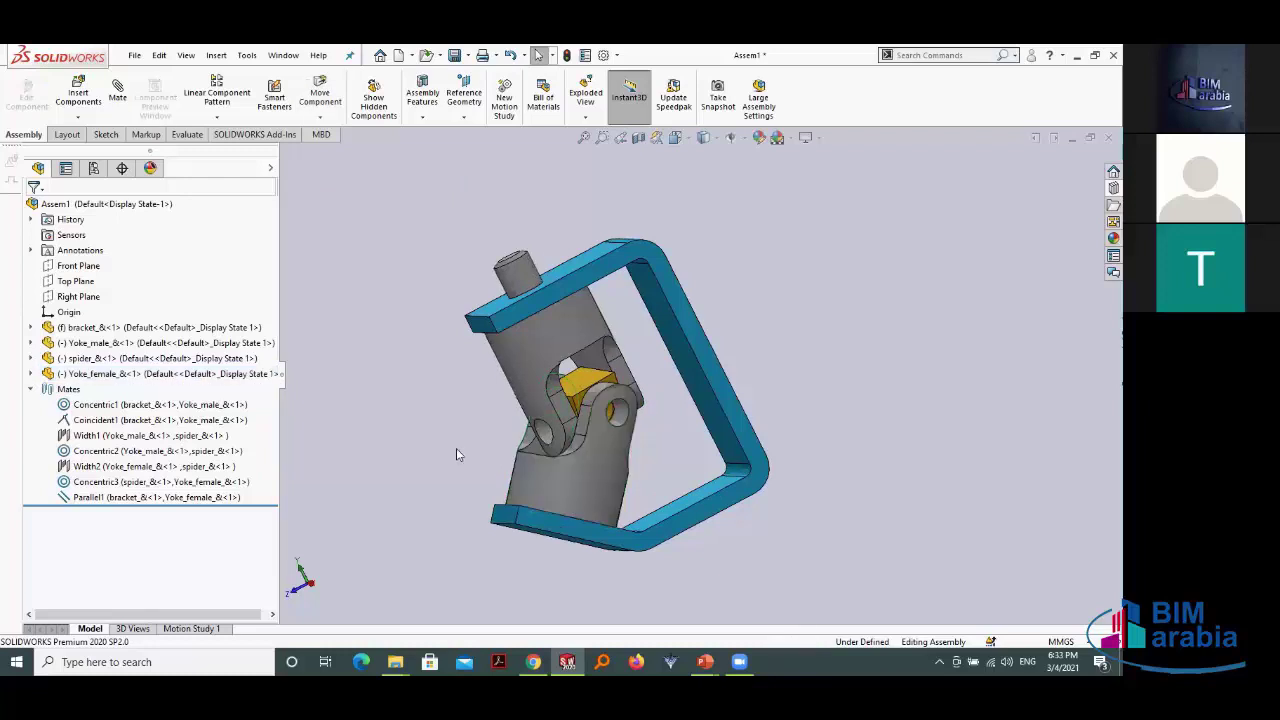
pyautogui.moveTo(456, 448)
pyautogui.mouseDown(button='middle')
pyautogui.moveTo(538, 349)
pyautogui.moveTo(600, 350)
pyautogui.mouseUp(button='middle')
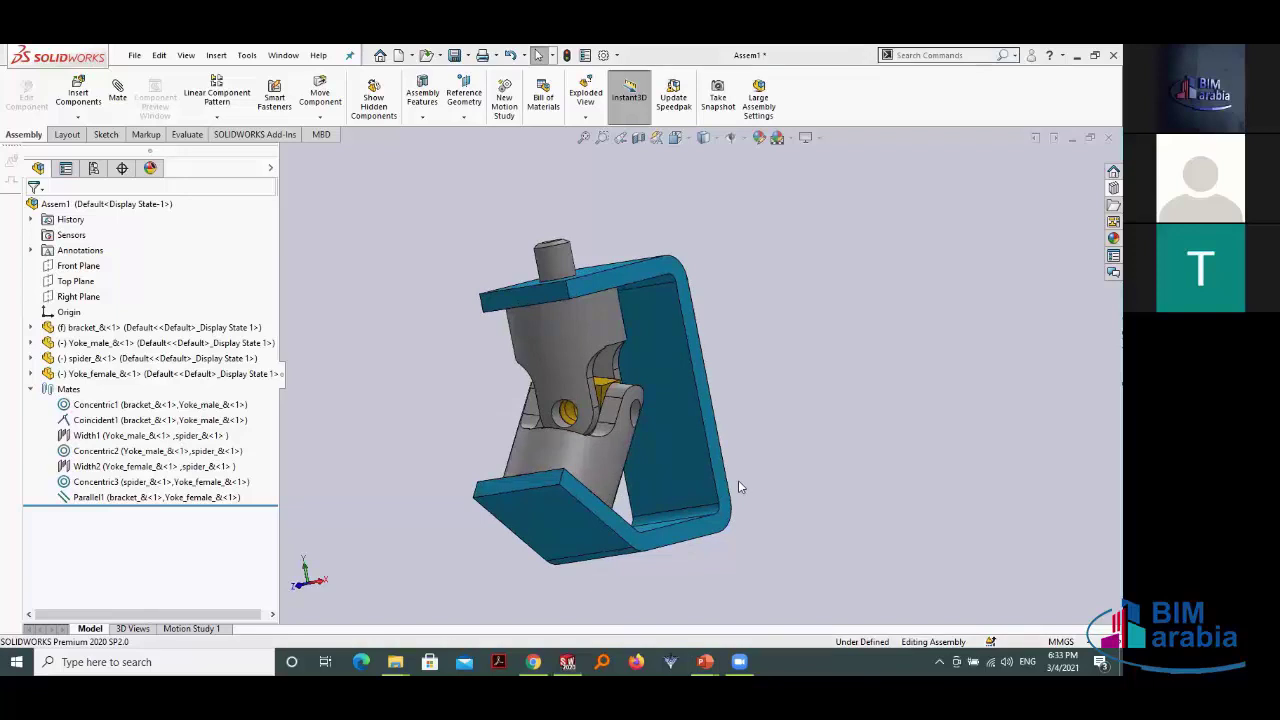
# Step: Switch to the PowerPoint slide show and page to the 'Using Part Configurations in Assemblies' slide
pyautogui.hotkey('alt', 'Tab')
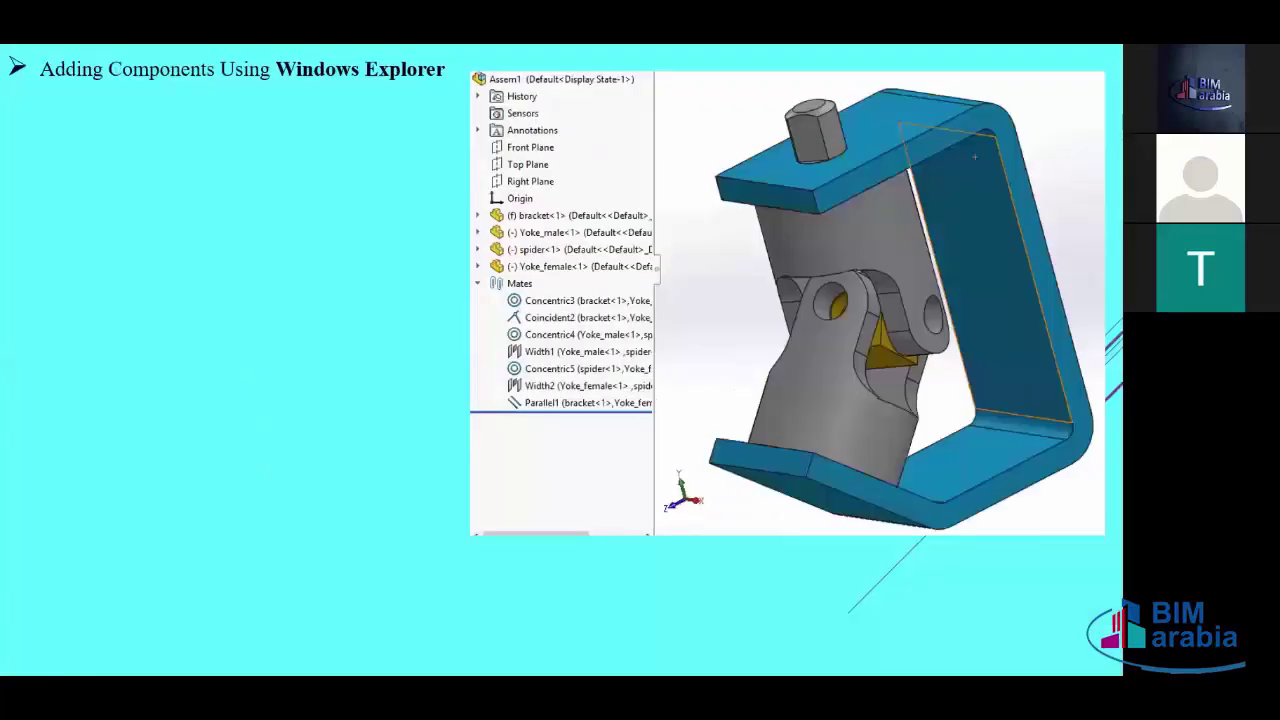
pyautogui.press('Left')
pyautogui.press('Right')
pyautogui.press('Right')
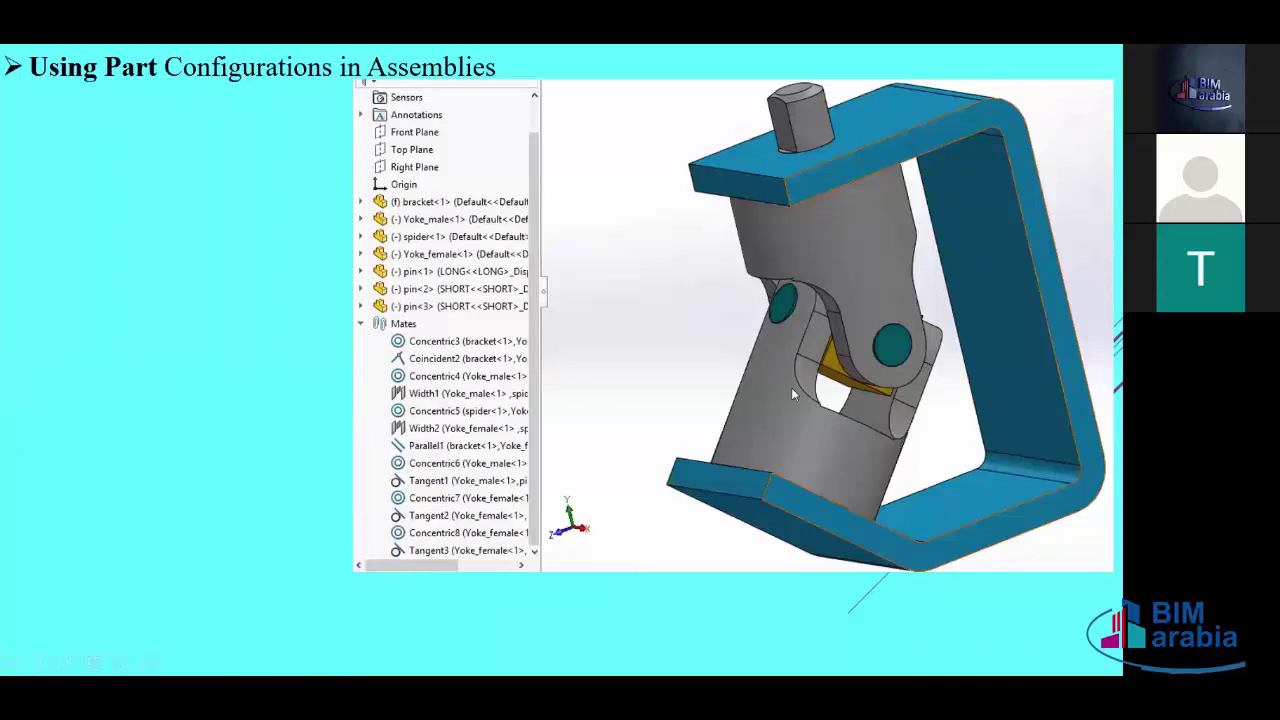
pyautogui.hotkey('alt', 'Tab')
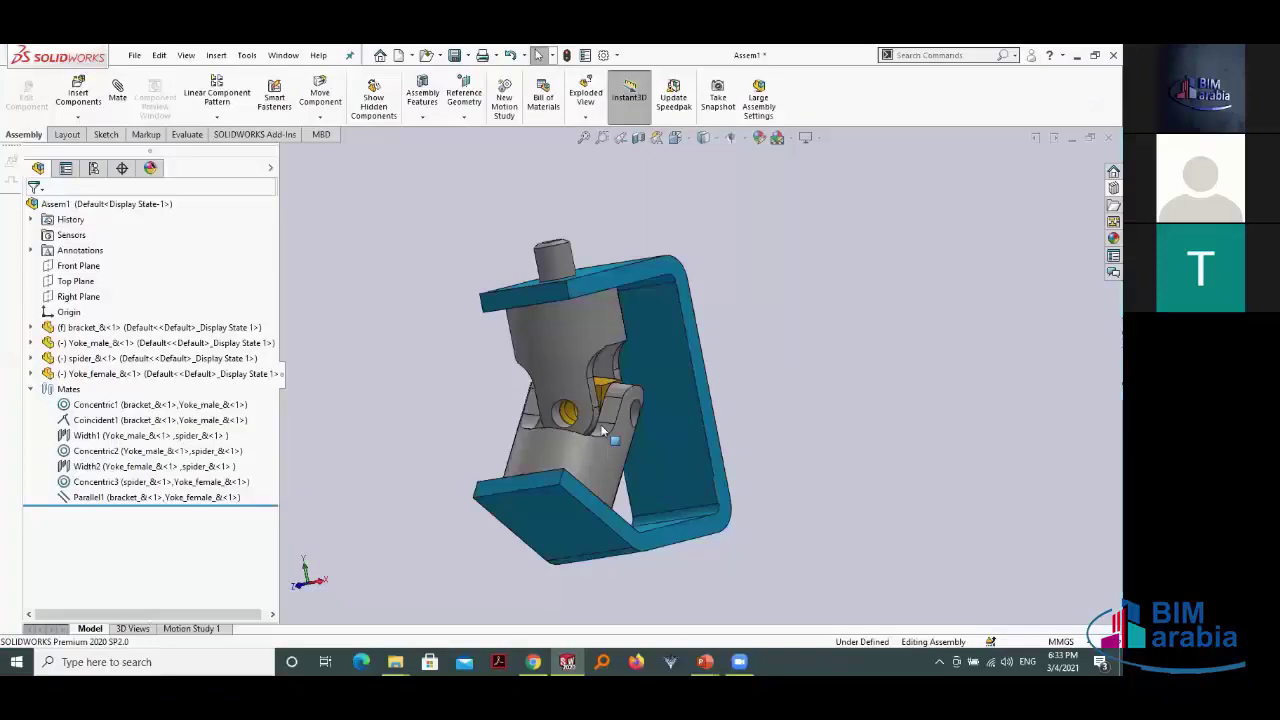
pyautogui.scroll(-4, 603, 430)
pyautogui.scroll(-2, 603, 430)
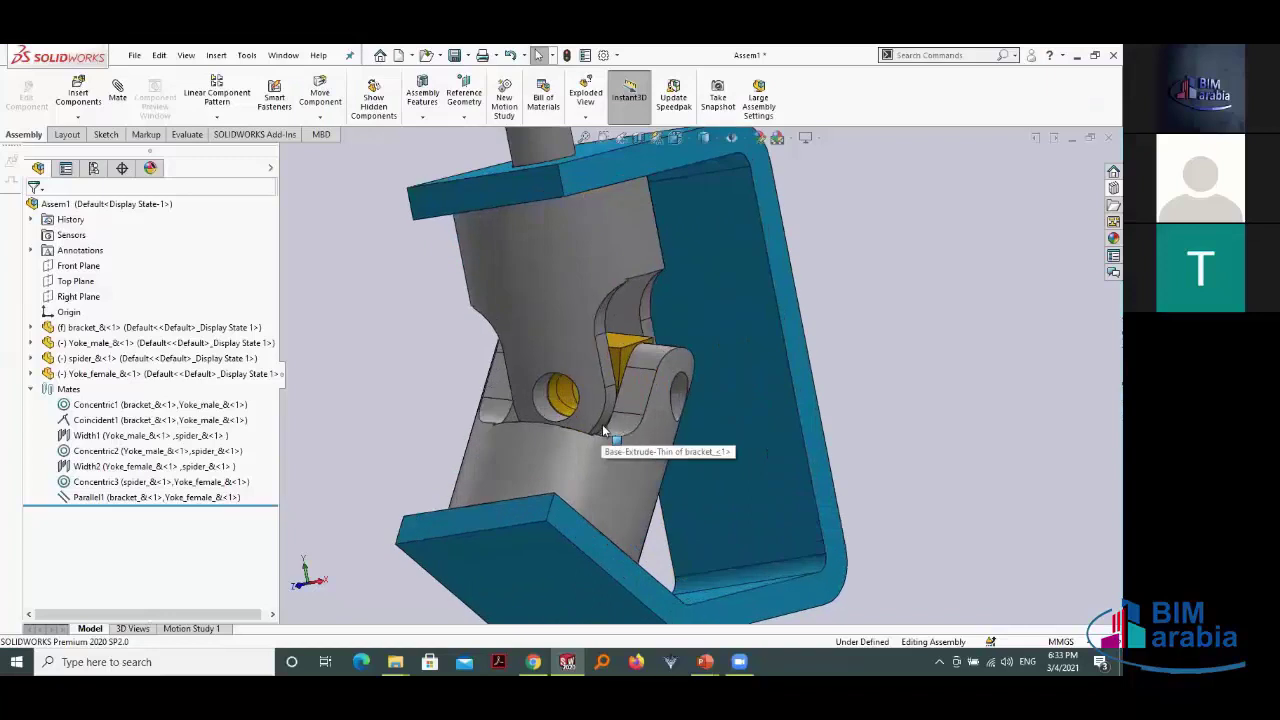
pyautogui.scroll(-2, 608, 445)
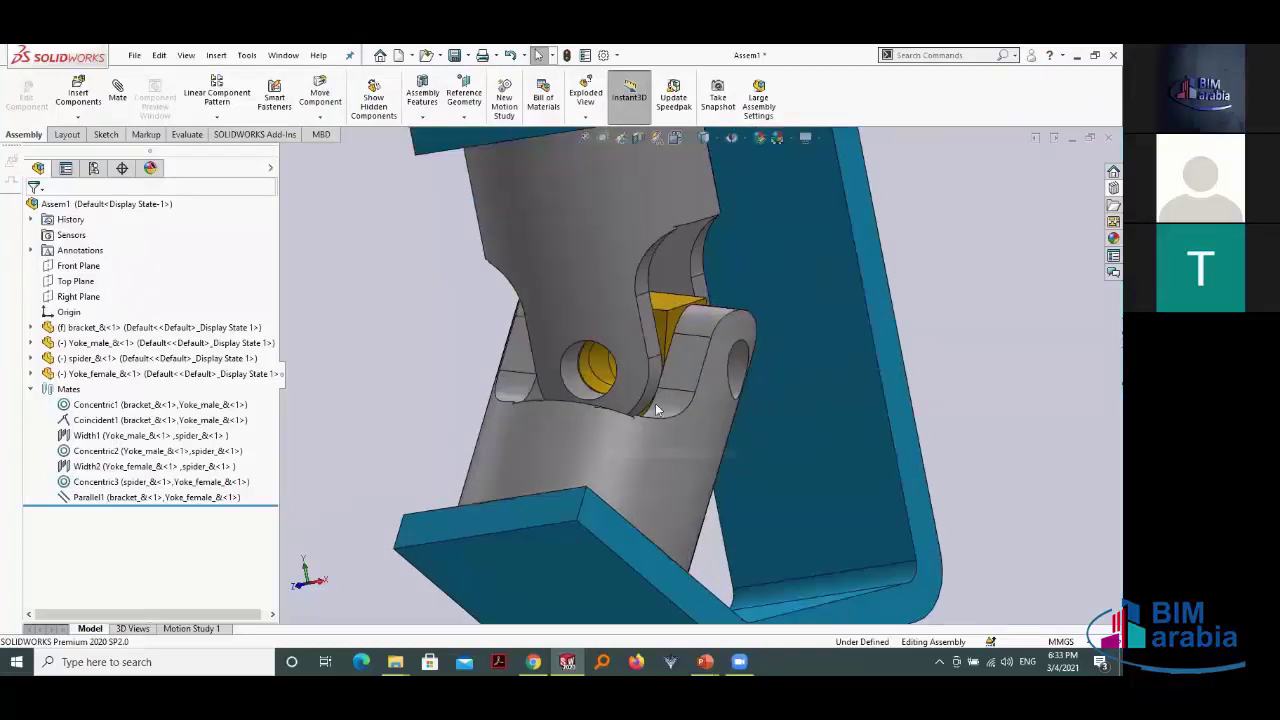
pyautogui.moveTo(770, 395)
pyautogui.mouseDown(button='middle')
pyautogui.moveTo(857, 380)
pyautogui.moveTo(791, 423)
pyautogui.moveTo(813, 418)
pyautogui.moveTo(677, 383)
pyautogui.moveTo(694, 355)
pyautogui.mouseUp(button='middle')
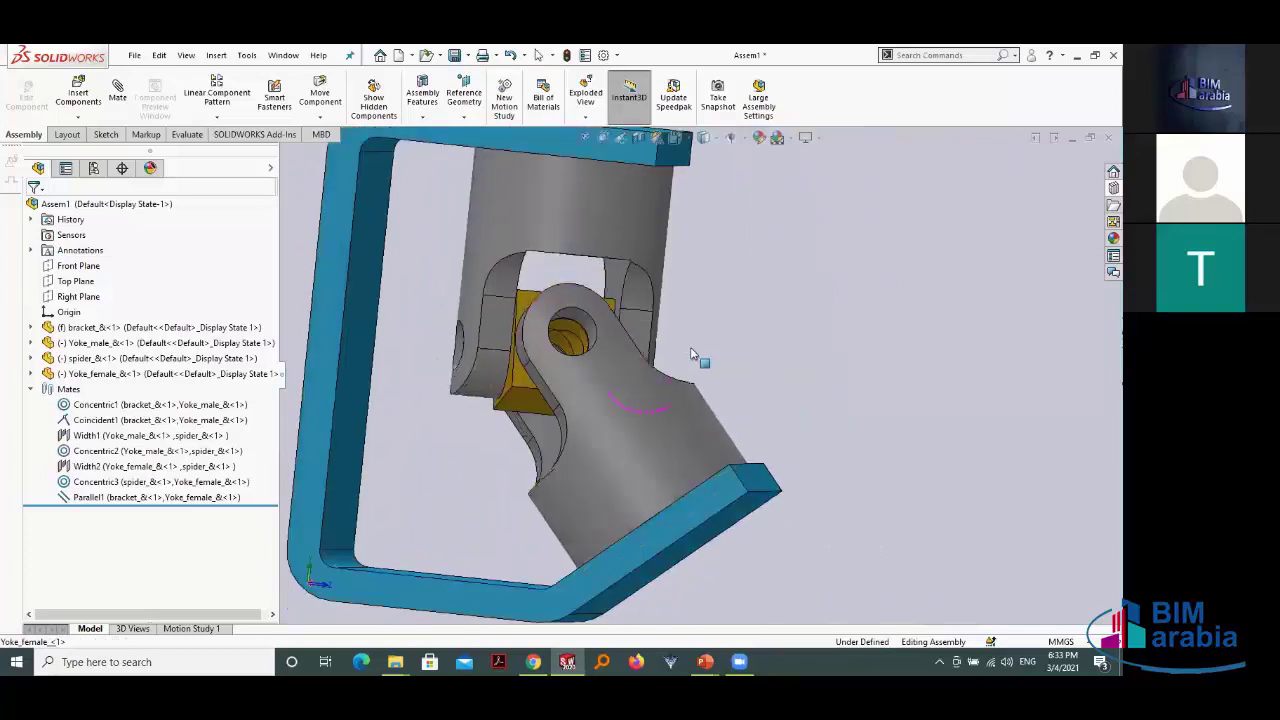
pyautogui.scroll(-3, 731, 364)
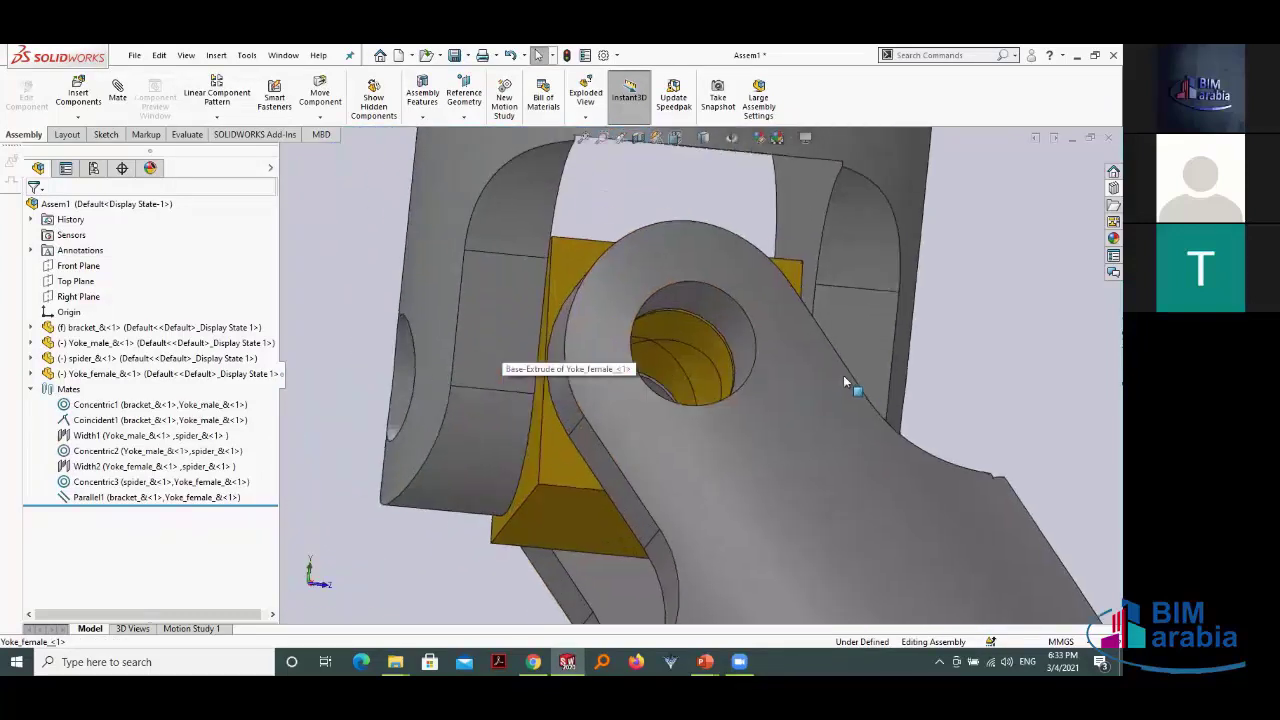
pyautogui.scroll(3, 800, 440)
pyautogui.moveTo(843, 375)
pyautogui.mouseDown(button='middle')
pyautogui.moveTo(800, 440)
pyautogui.moveTo(713, 347)
pyautogui.moveTo(700, 377)
pyautogui.mouseUp(button='middle')
pyautogui.moveTo(717, 342); pyautogui.dragTo(719, 390)
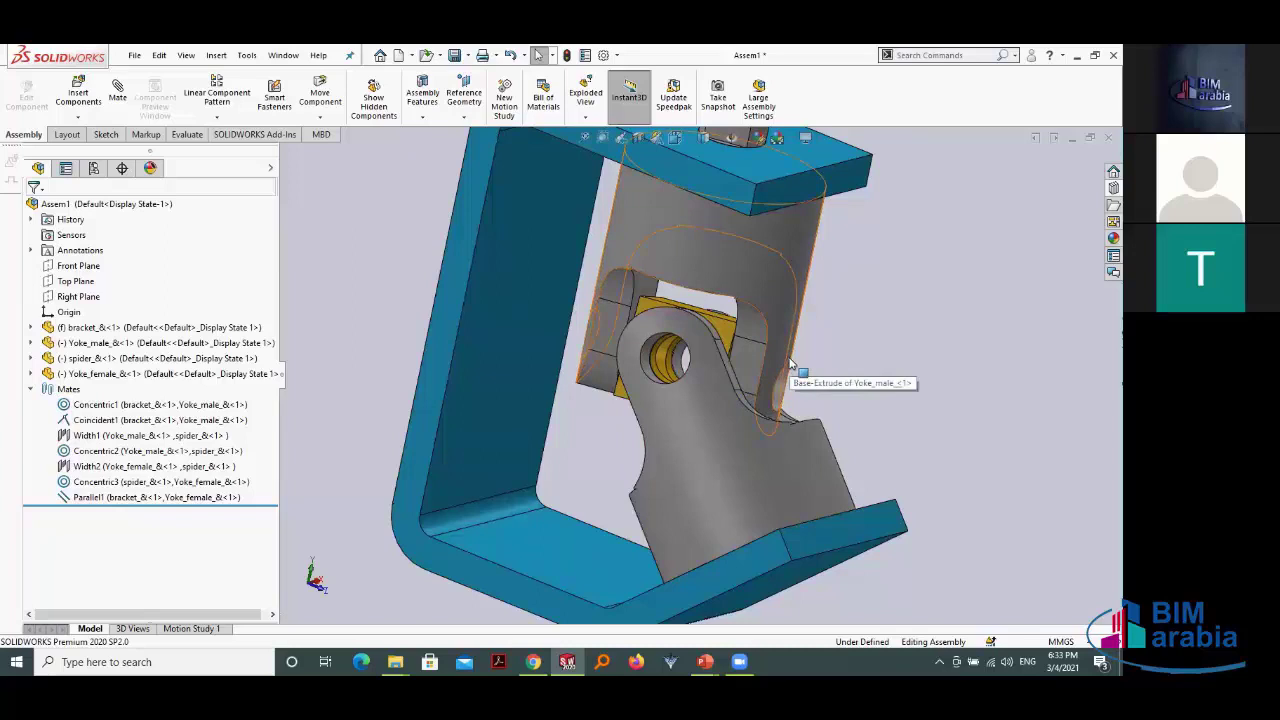
pyautogui.scroll(1, 790, 365)
pyautogui.scroll(-2, 740, 380)
pyautogui.scroll(-2, 704, 390)
pyautogui.scroll(-2, 704, 390)
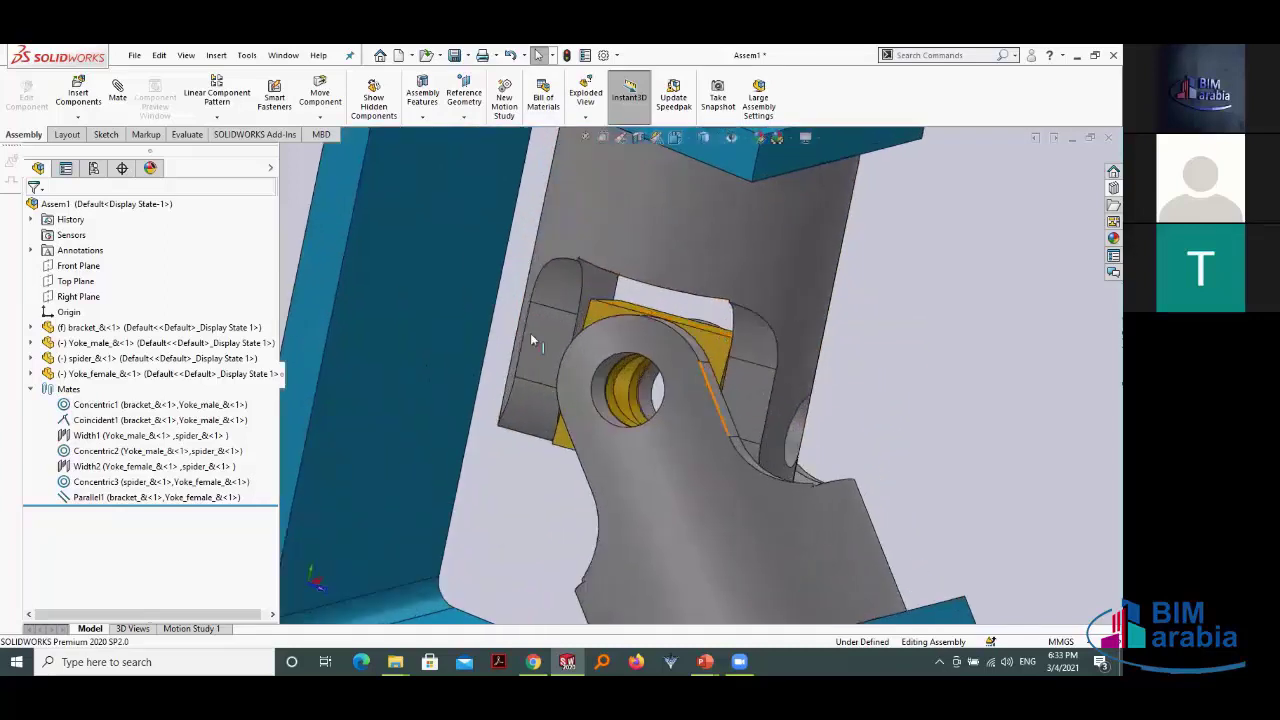
pyautogui.press('f')
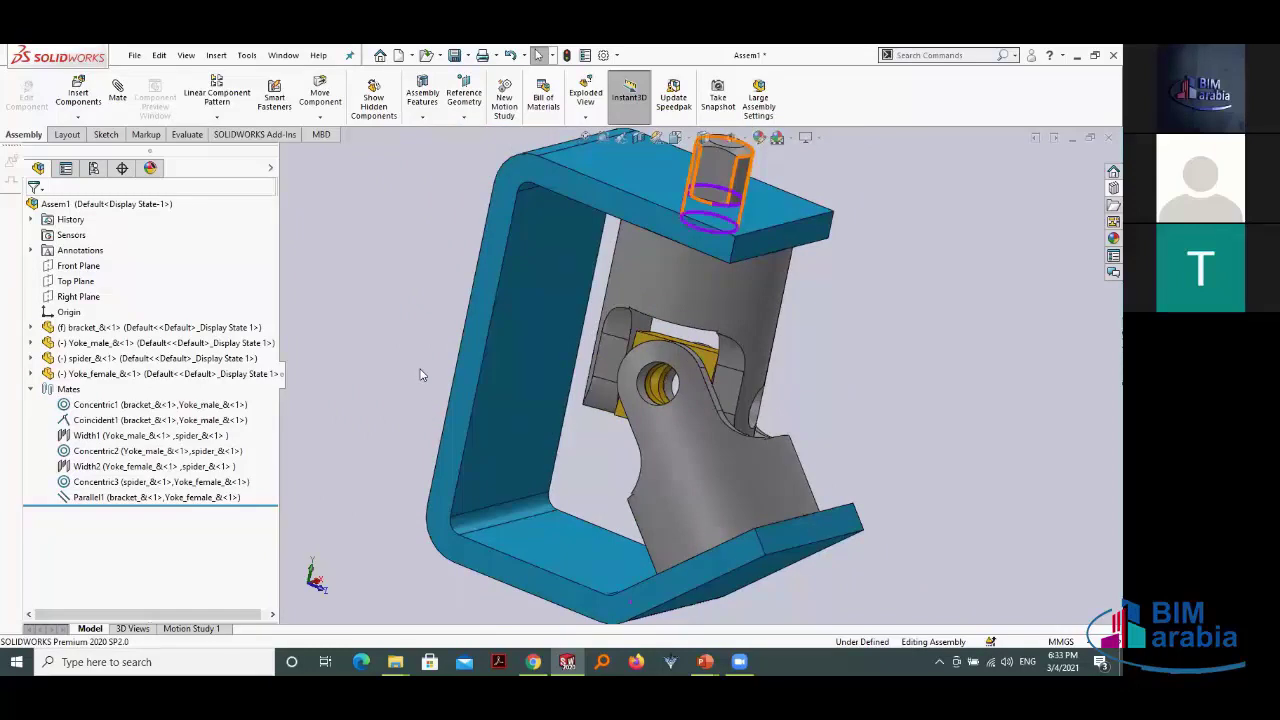
# Step: Insert pin_&.SLDPRT in its LONG configuration, placing it beside the Yoke_female hole
pyautogui.click(84, 90)
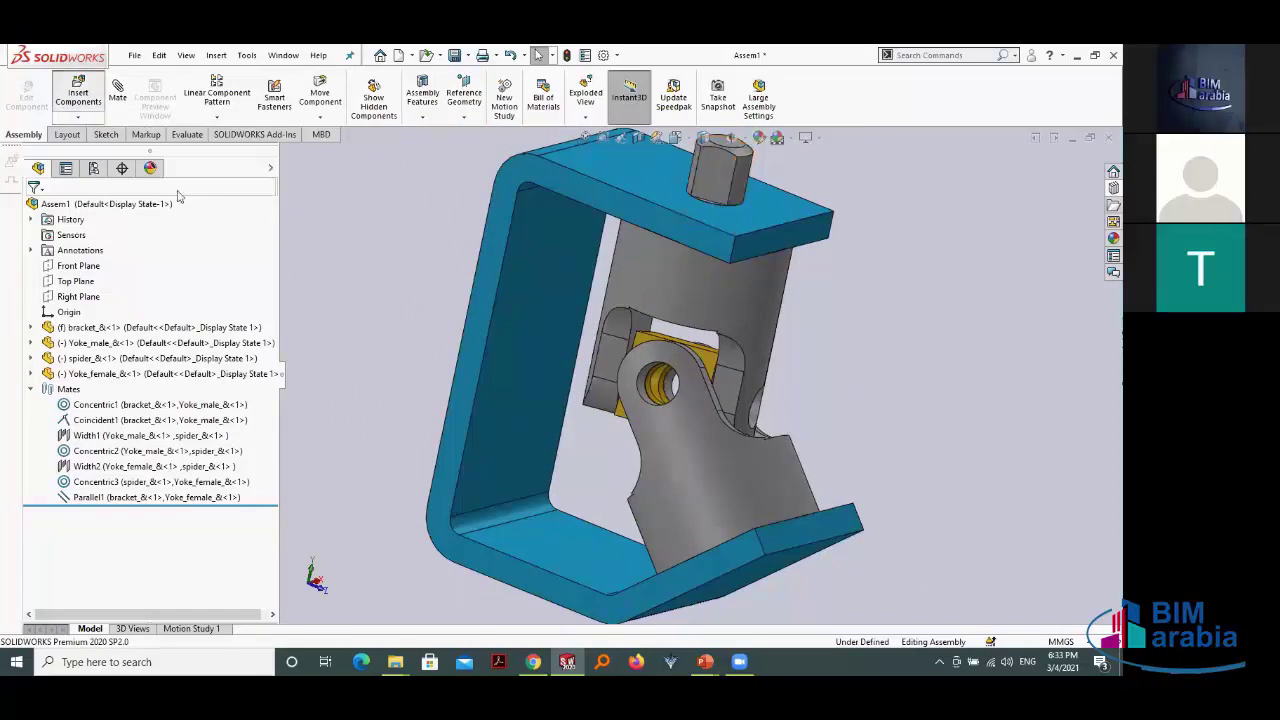
pyautogui.click(140, 421)
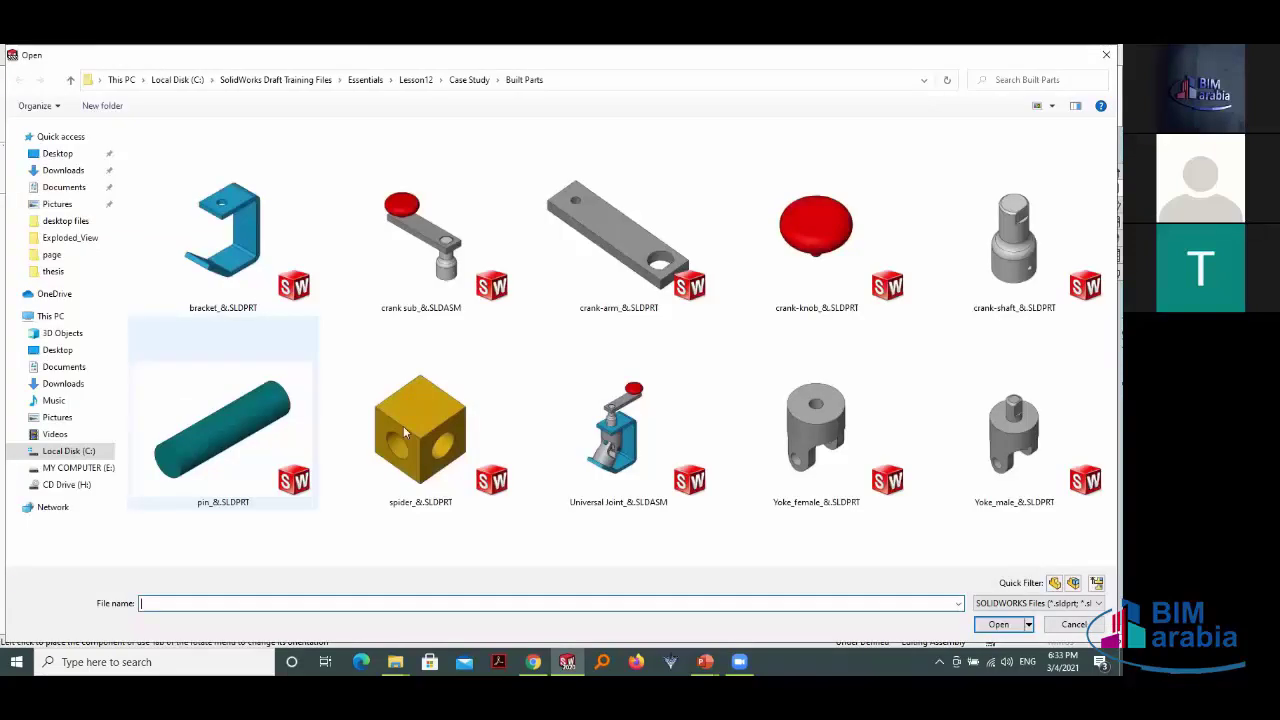
pyautogui.click(210, 452)
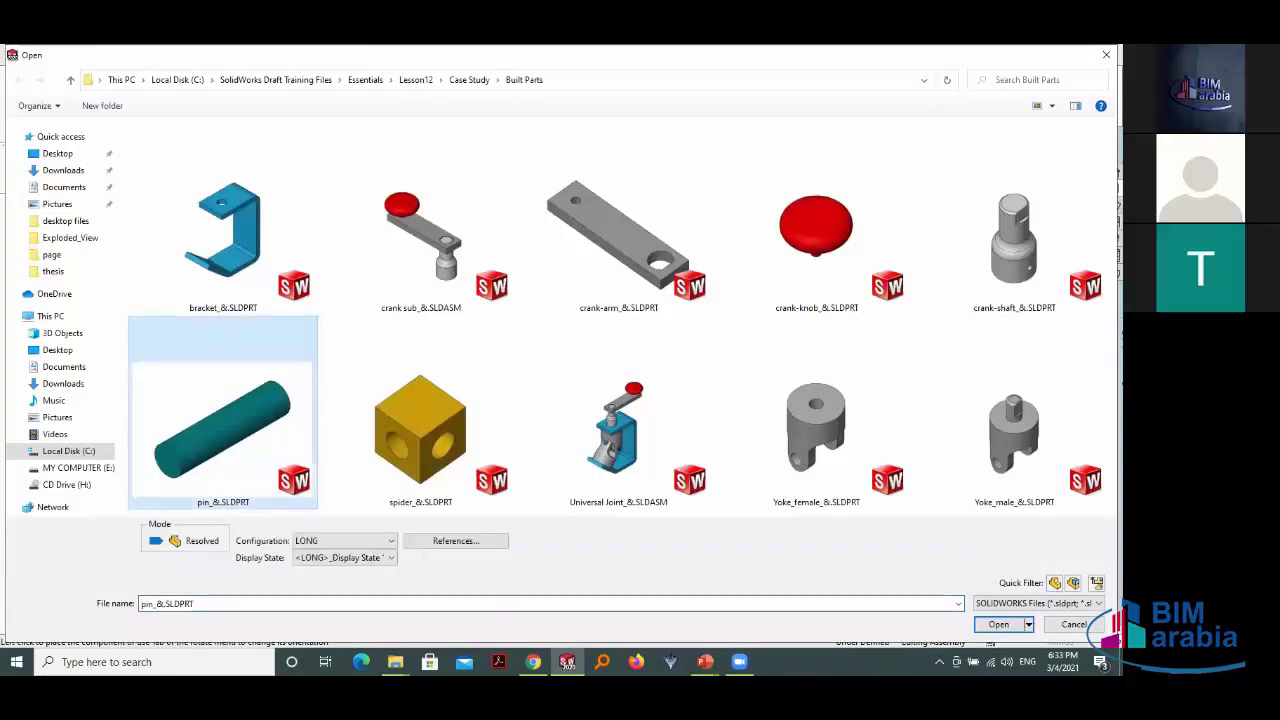
pyautogui.click(1003, 624)
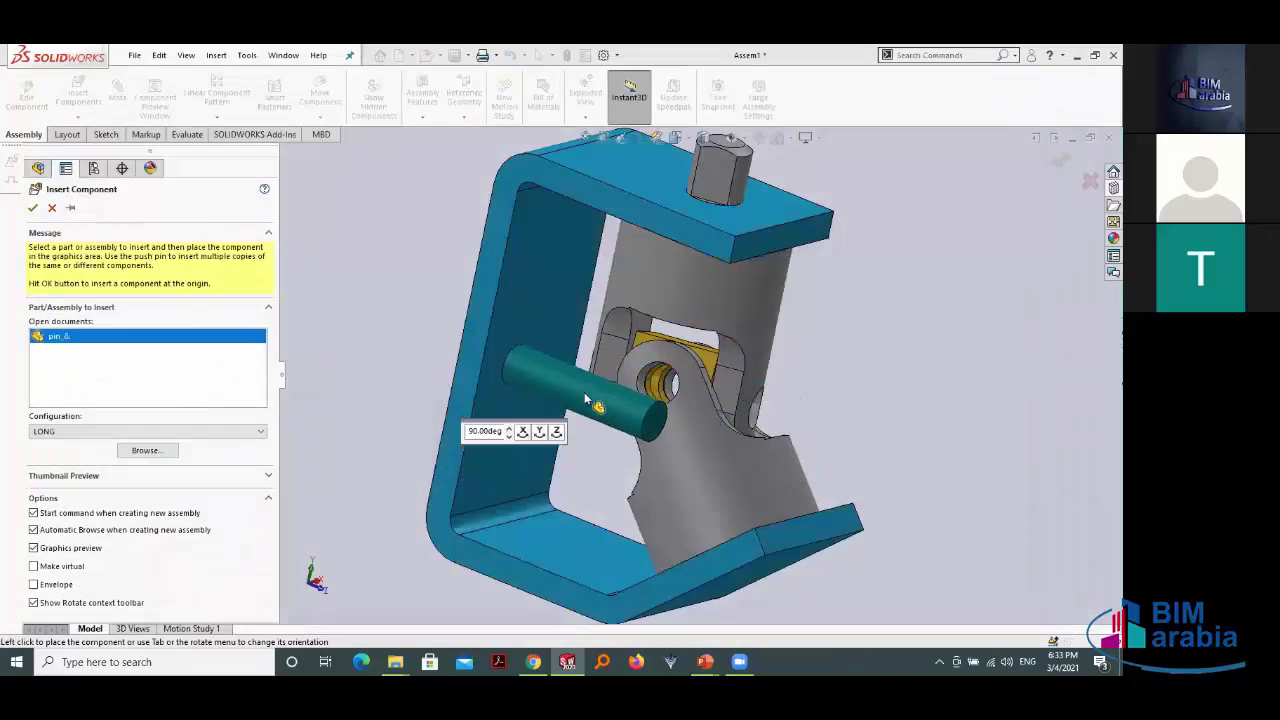
pyautogui.click(539, 433)
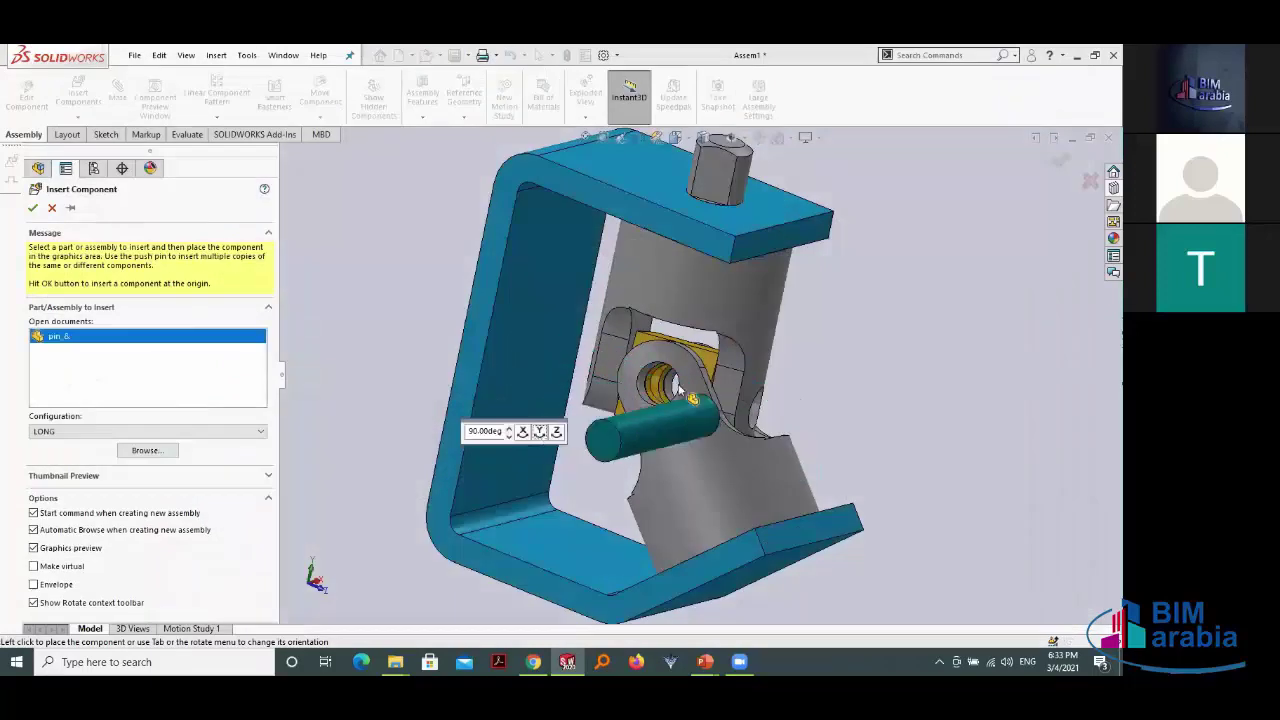
pyautogui.click(617, 402)
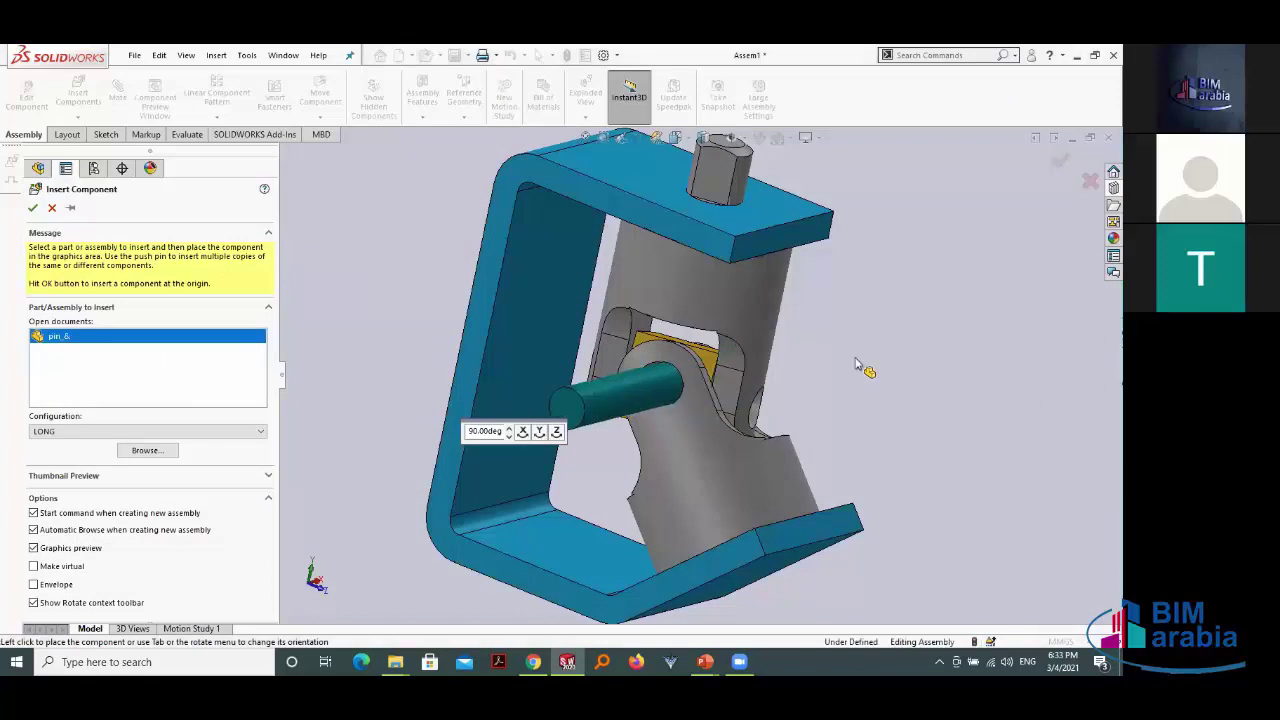
pyautogui.press('Escape')
# Step: Move the pin near Yoke_female's hole, mate them Concentric, and slide the pin further in
pyautogui.scroll(-5, 525, 422)
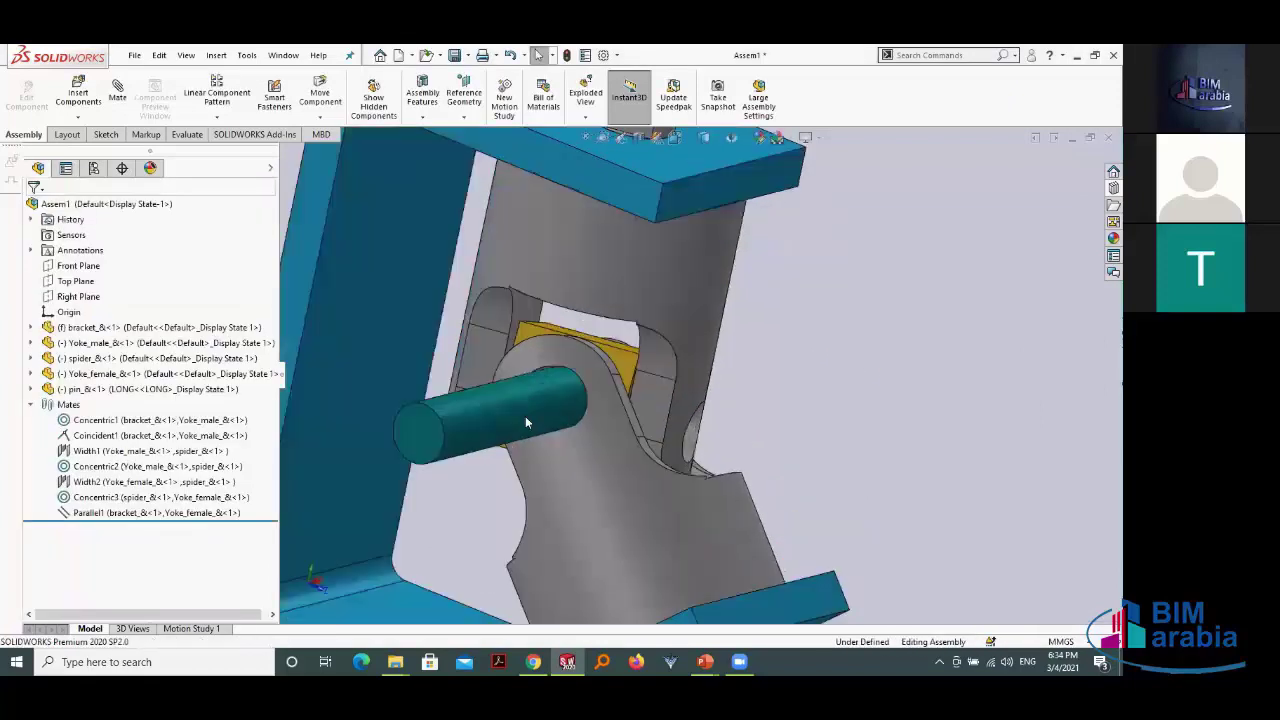
pyautogui.moveTo(523, 420)
pyautogui.mouseDown()
pyautogui.moveTo(470, 513)
pyautogui.moveTo(480, 535)
pyautogui.mouseUp()
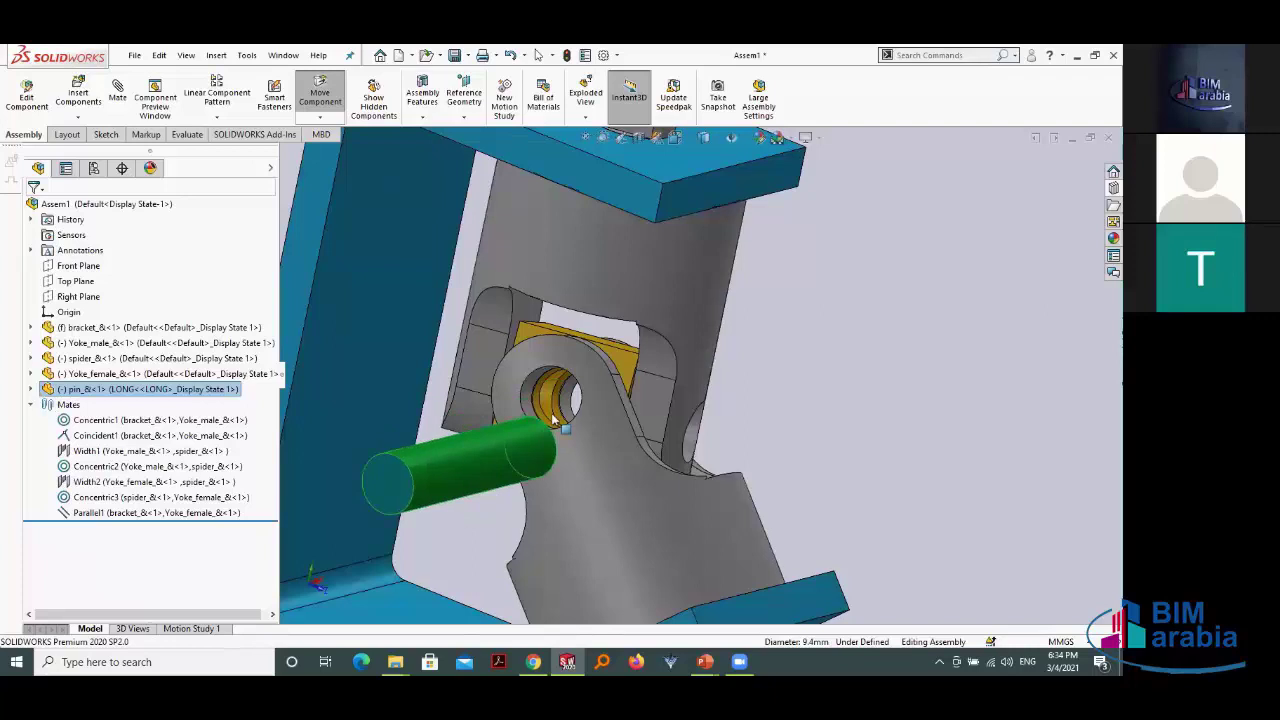
pyautogui.scroll(-2, 605, 393)
pyautogui.scroll(-2, 560, 352)
pyautogui.scroll(-2, 560, 352)
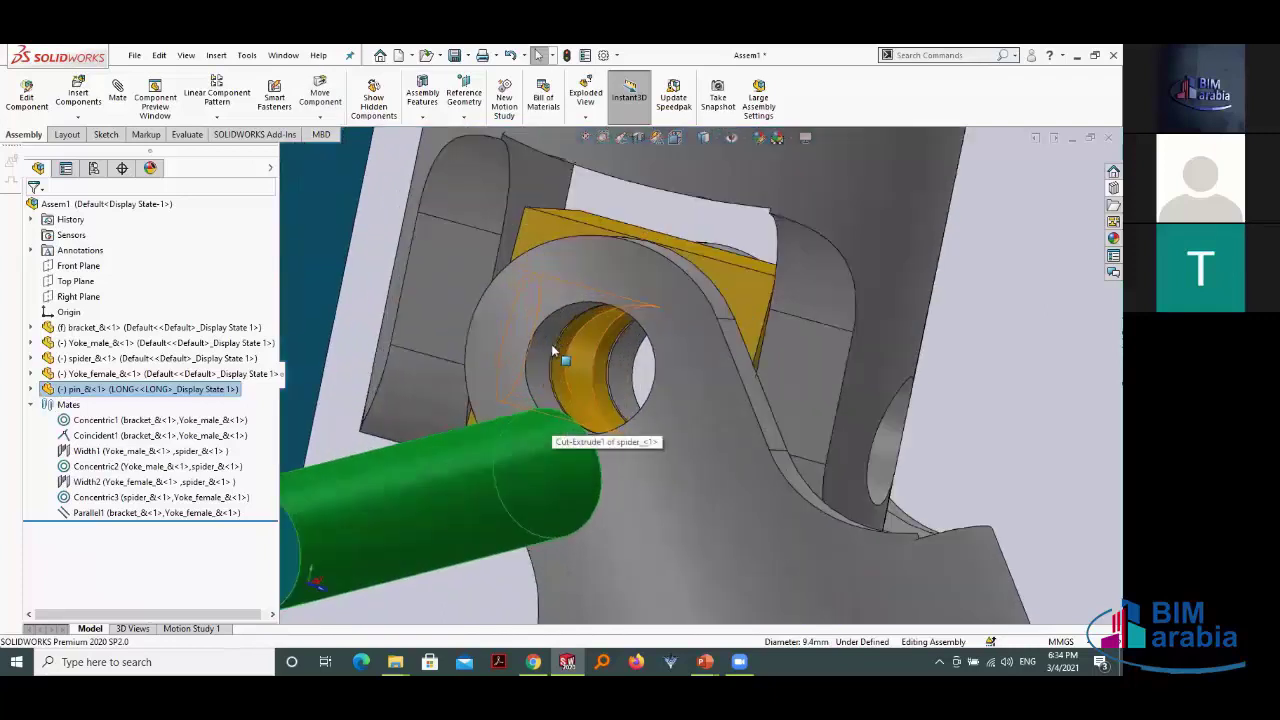
pyautogui.keyDown('ctrl'); pyautogui.click(547, 342); pyautogui.keyUp('ctrl')
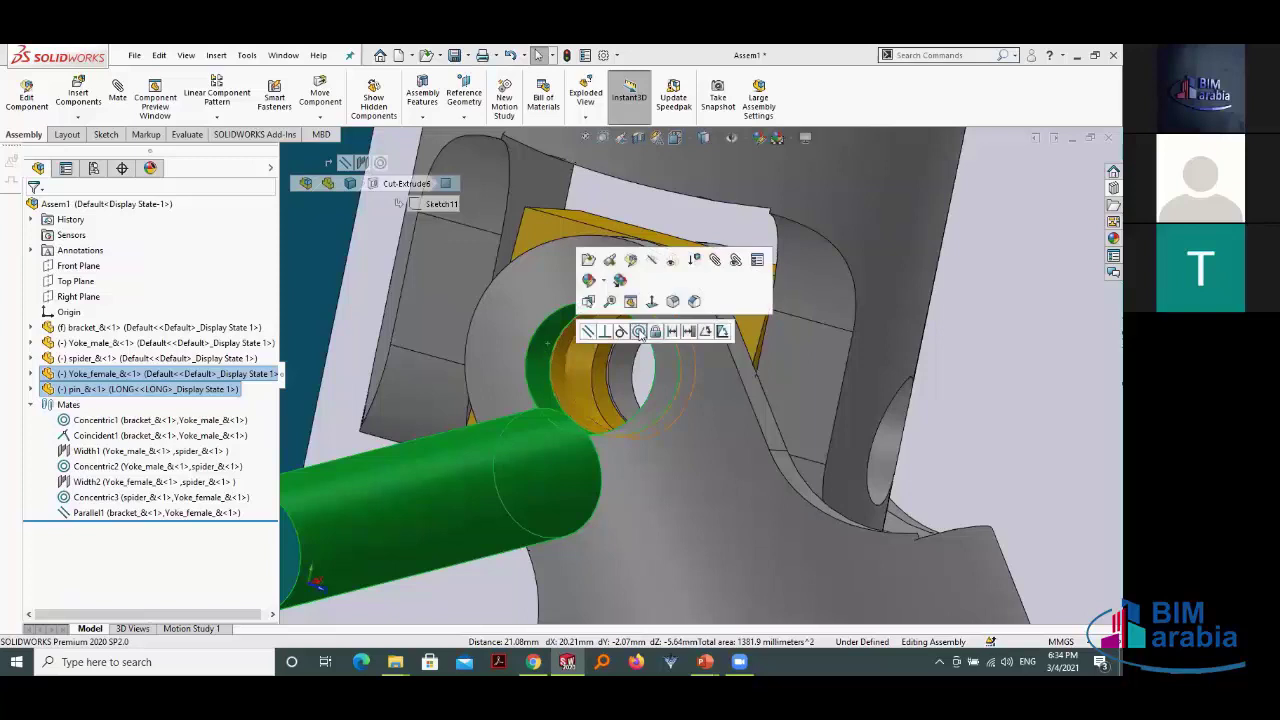
pyautogui.click(639, 332)
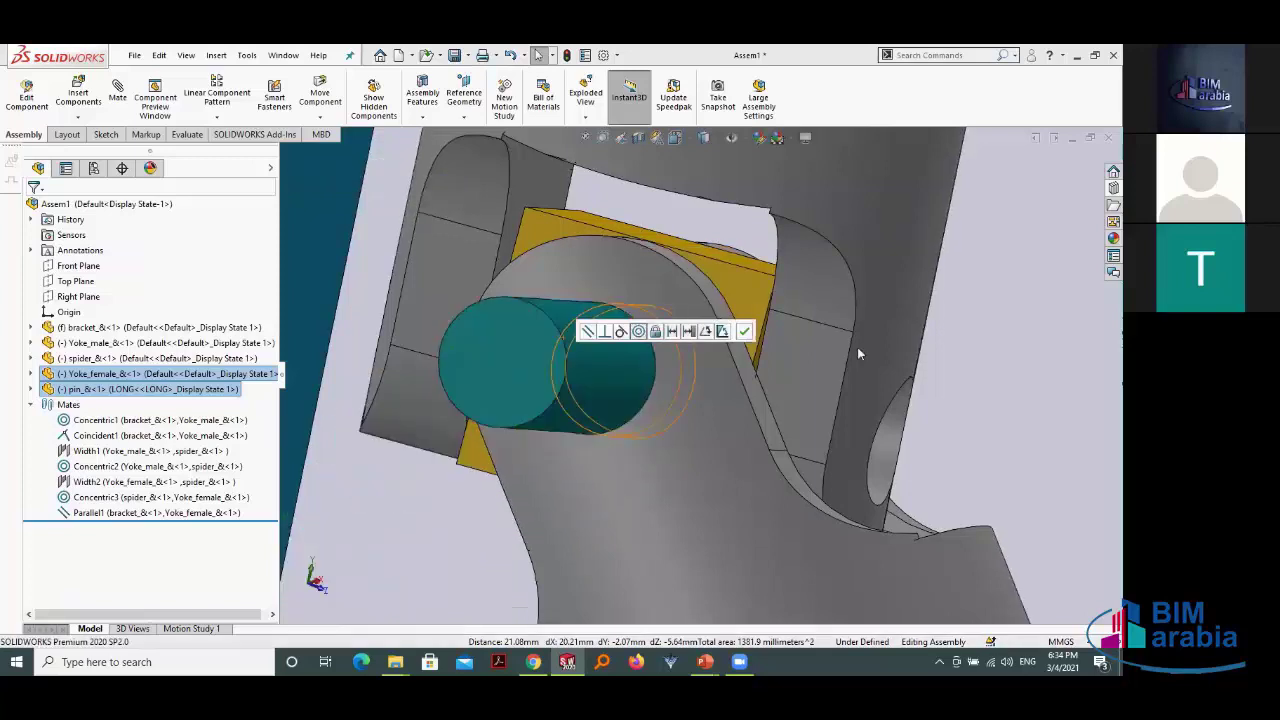
pyautogui.click(744, 331)
pyautogui.moveTo(516, 363)
pyautogui.mouseDown()
pyautogui.moveTo(866, 321)
pyautogui.moveTo(418, 421)
pyautogui.moveTo(457, 416)
pyautogui.mouseUp()
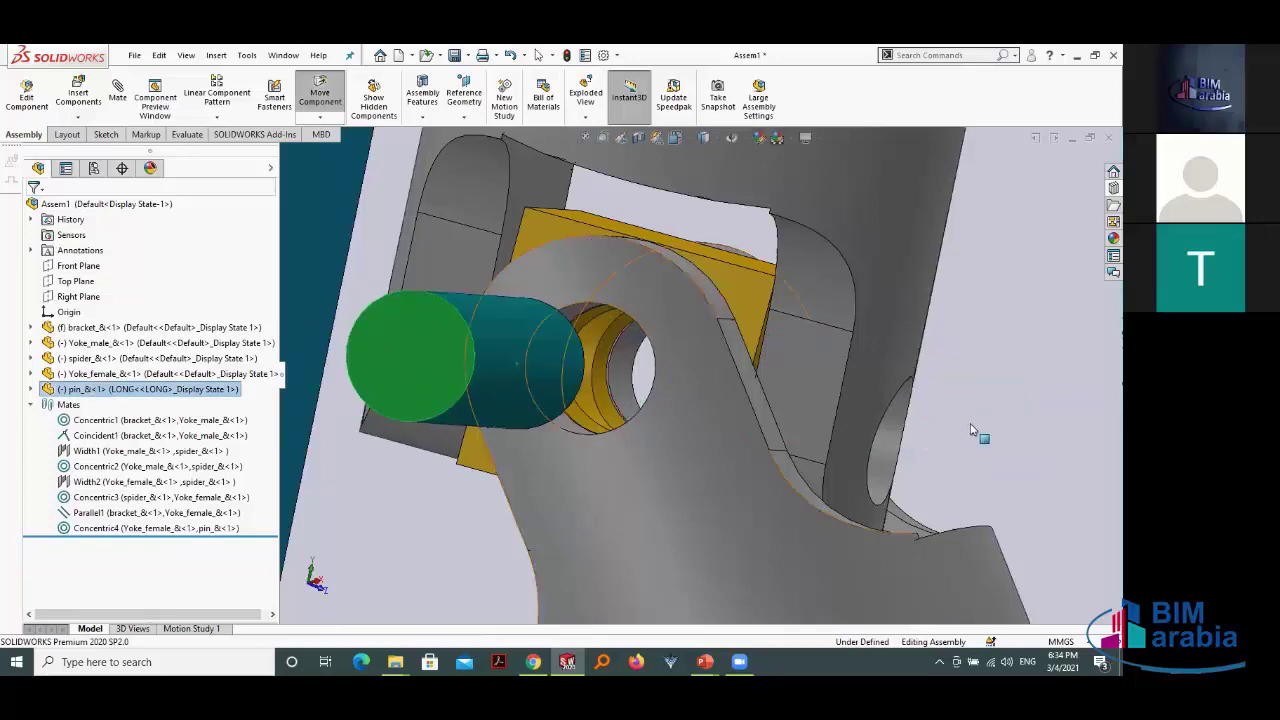
pyautogui.scroll(5, 960, 434)
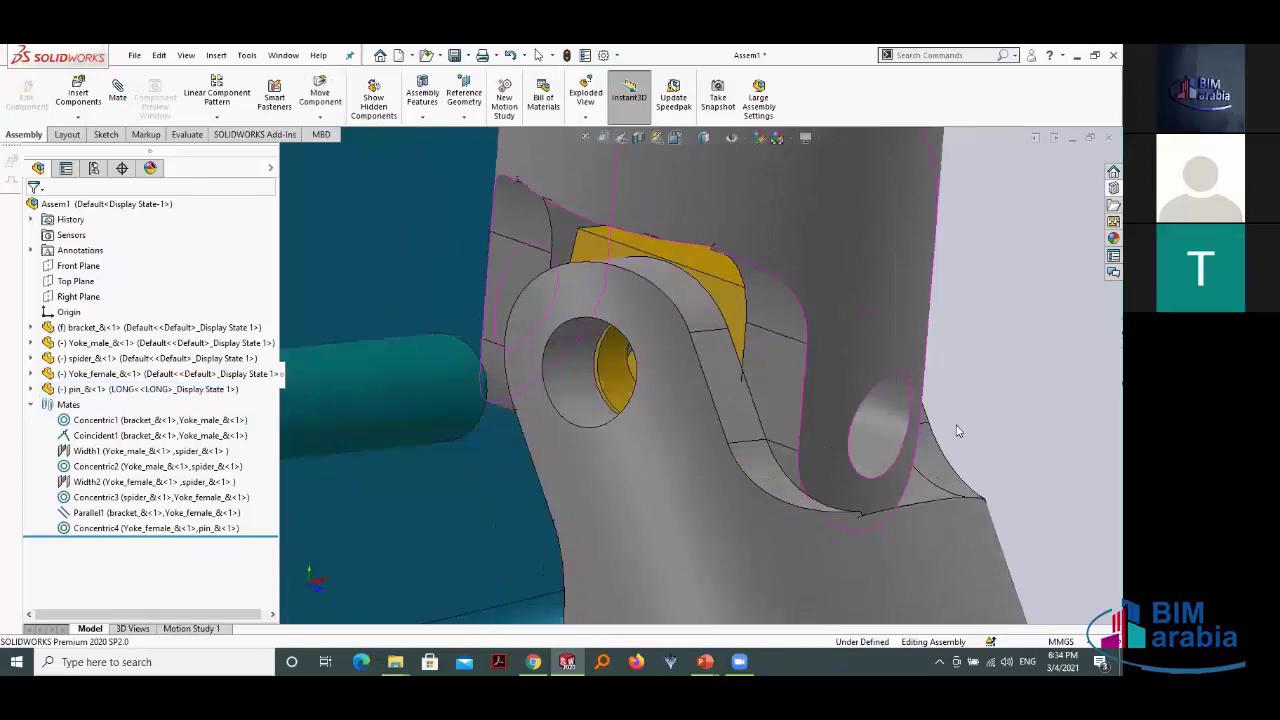
pyautogui.press('f')
pyautogui.scroll(-3, 447, 415)
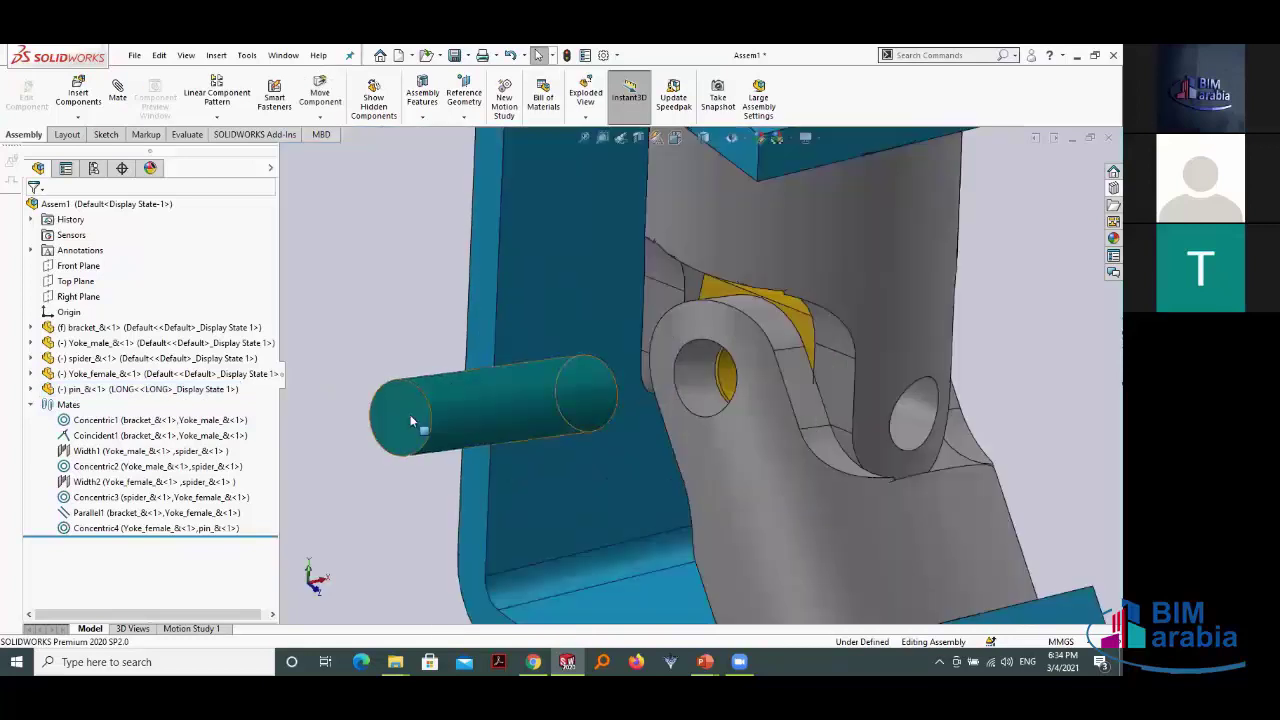
pyautogui.scroll(2, 408, 415)
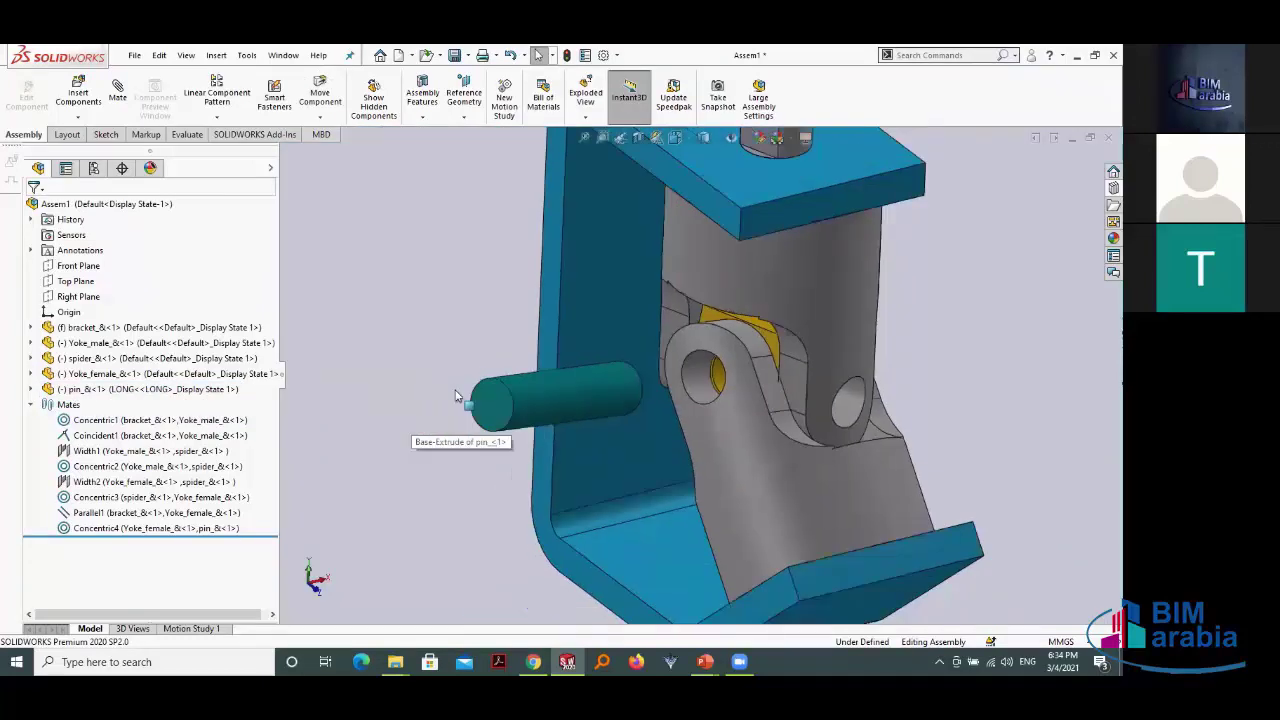
pyautogui.scroll(-2, 500, 432)
pyautogui.scroll(-2, 598, 427)
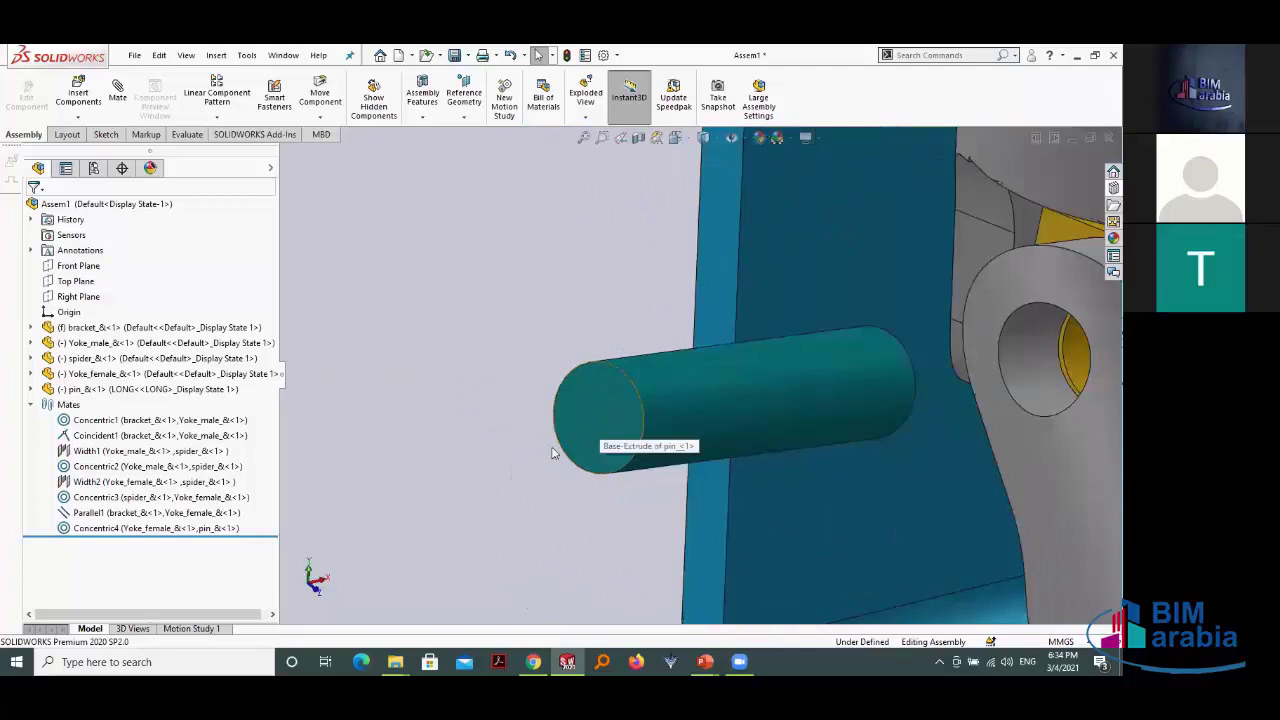
pyautogui.click(600, 430)
pyautogui.scroll(1, 929, 443)
pyautogui.scroll(1, 940, 438)
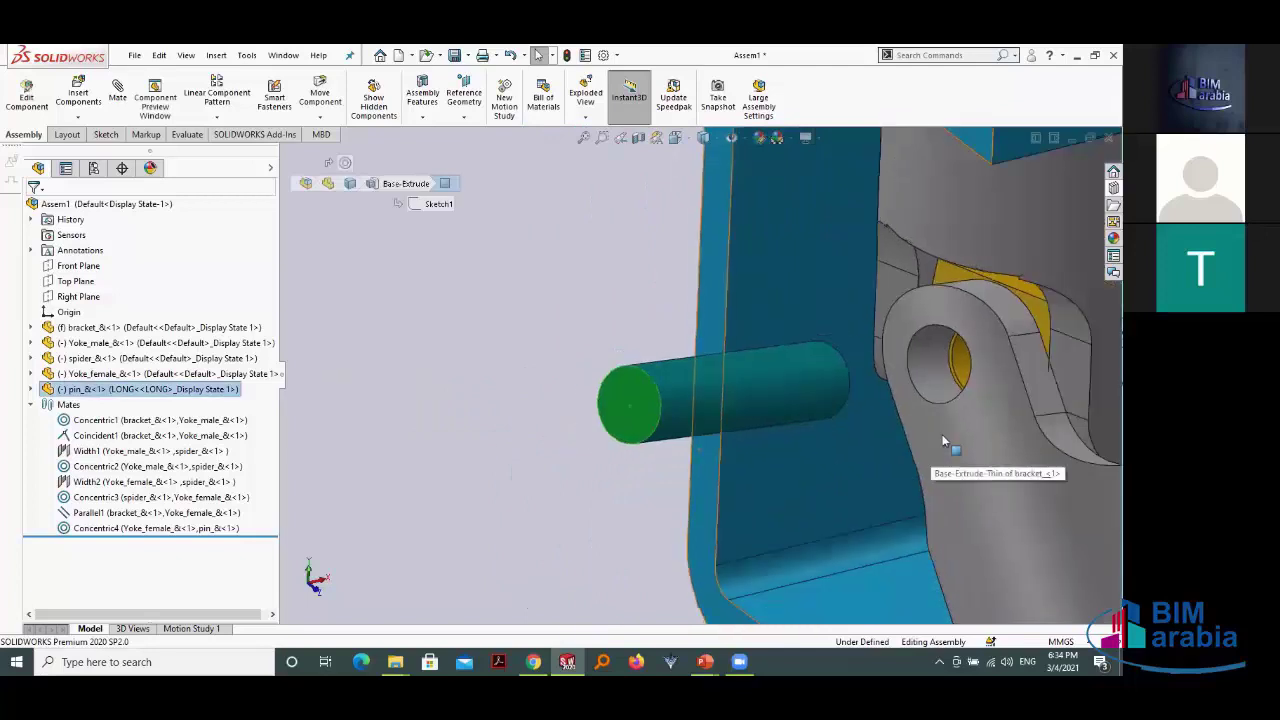
pyautogui.keyDown('ctrl'); pyautogui.click(942, 441); pyautogui.keyUp('ctrl')
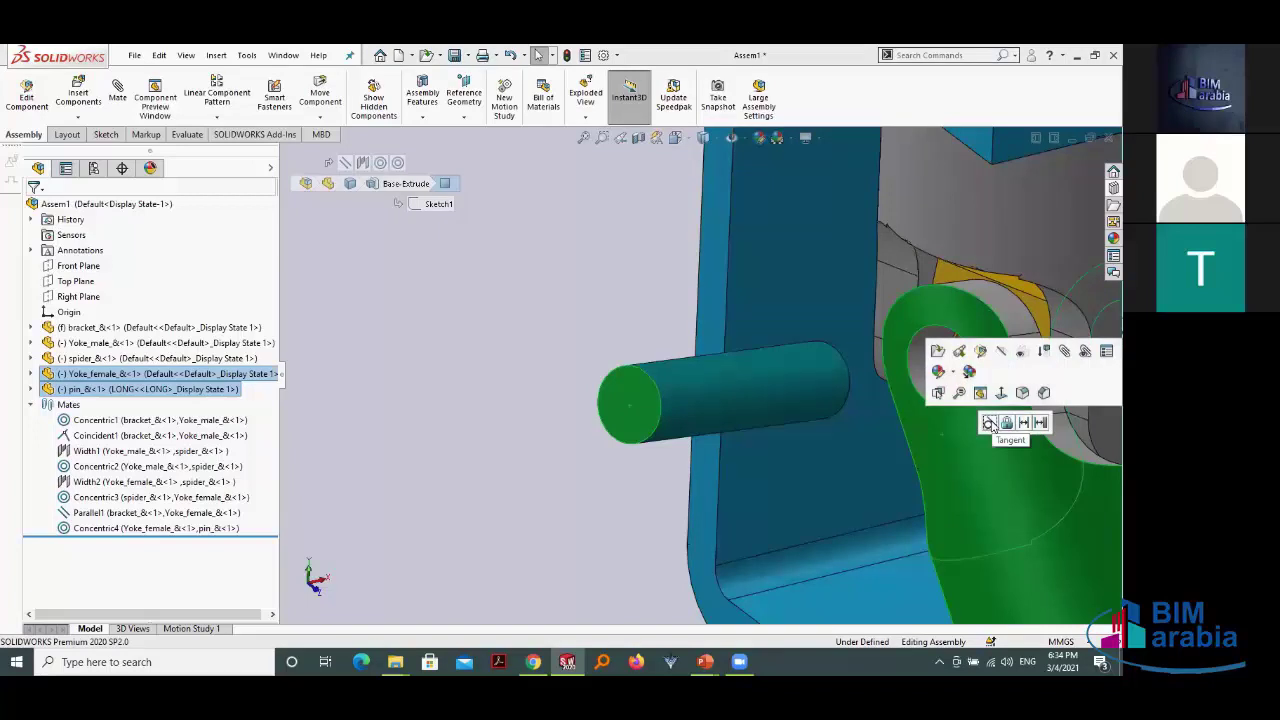
pyautogui.click(989, 423)
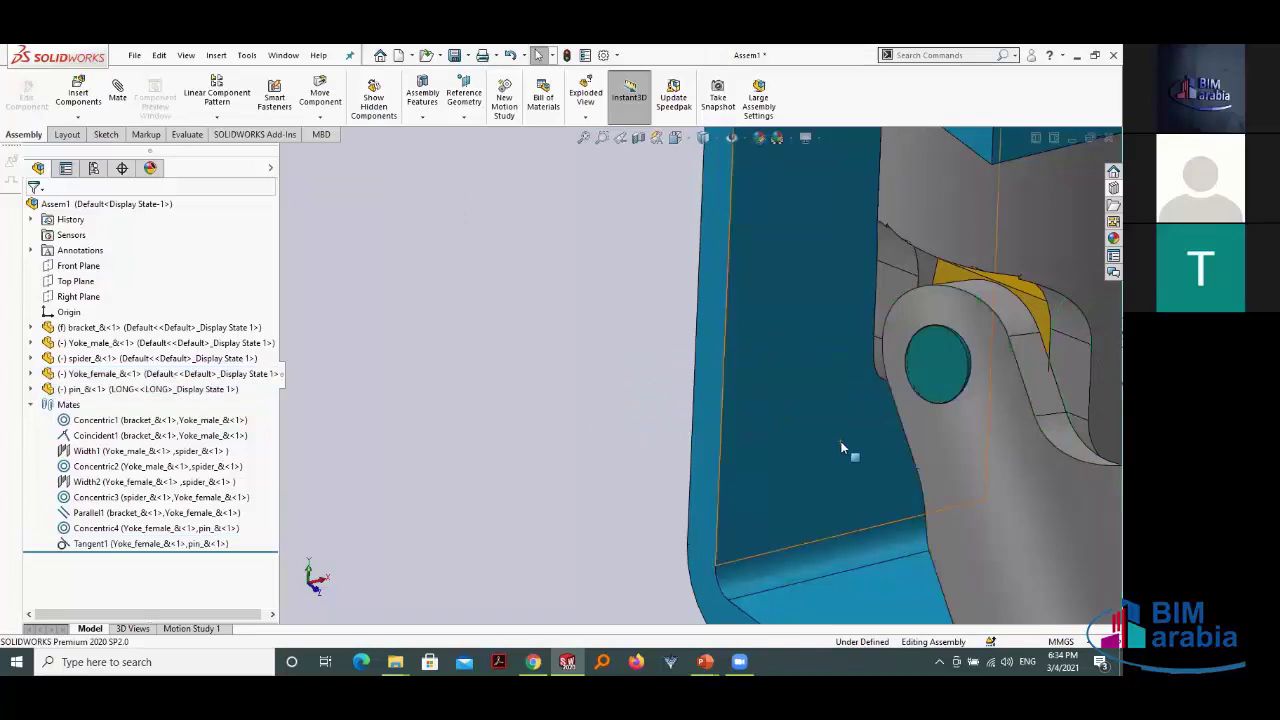
pyautogui.hotkey('ctrl', 'z')
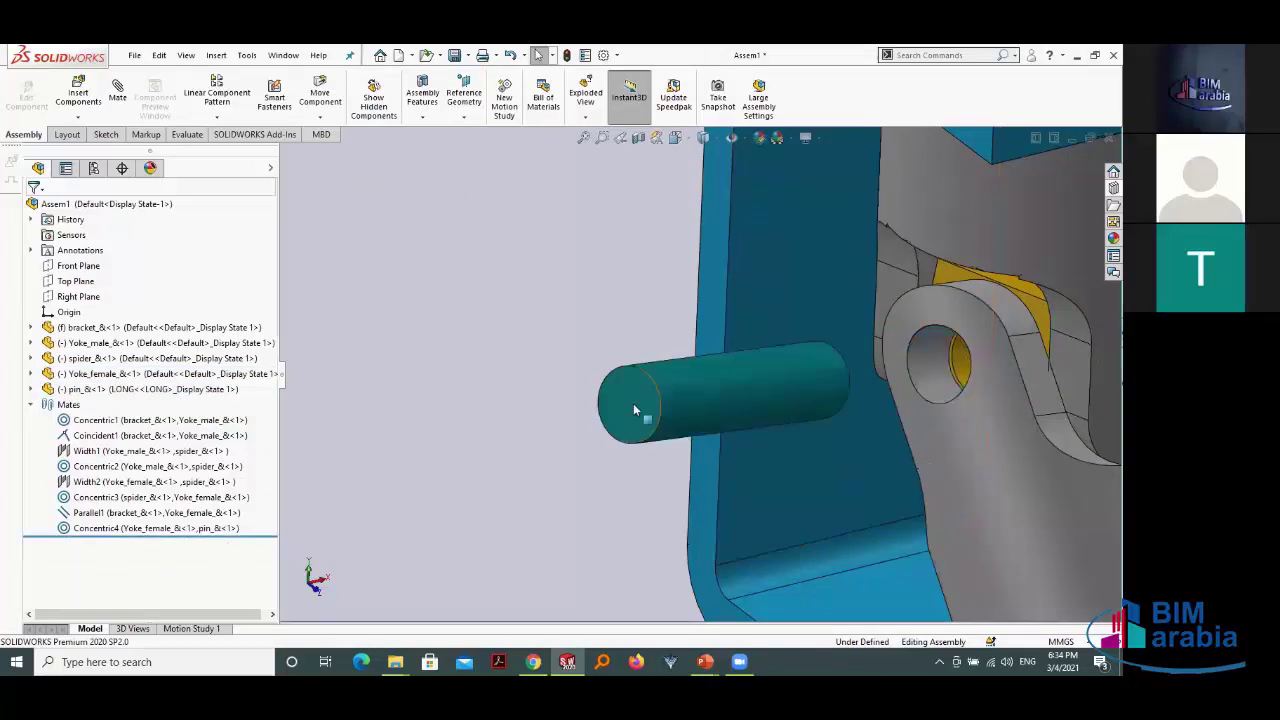
# Step: Centre the pin within Yoke_female using a Width mate between pin and yoke
pyautogui.click(630, 405)
pyautogui.moveTo(609, 451); pyautogui.dragTo(893, 372, button='middle')
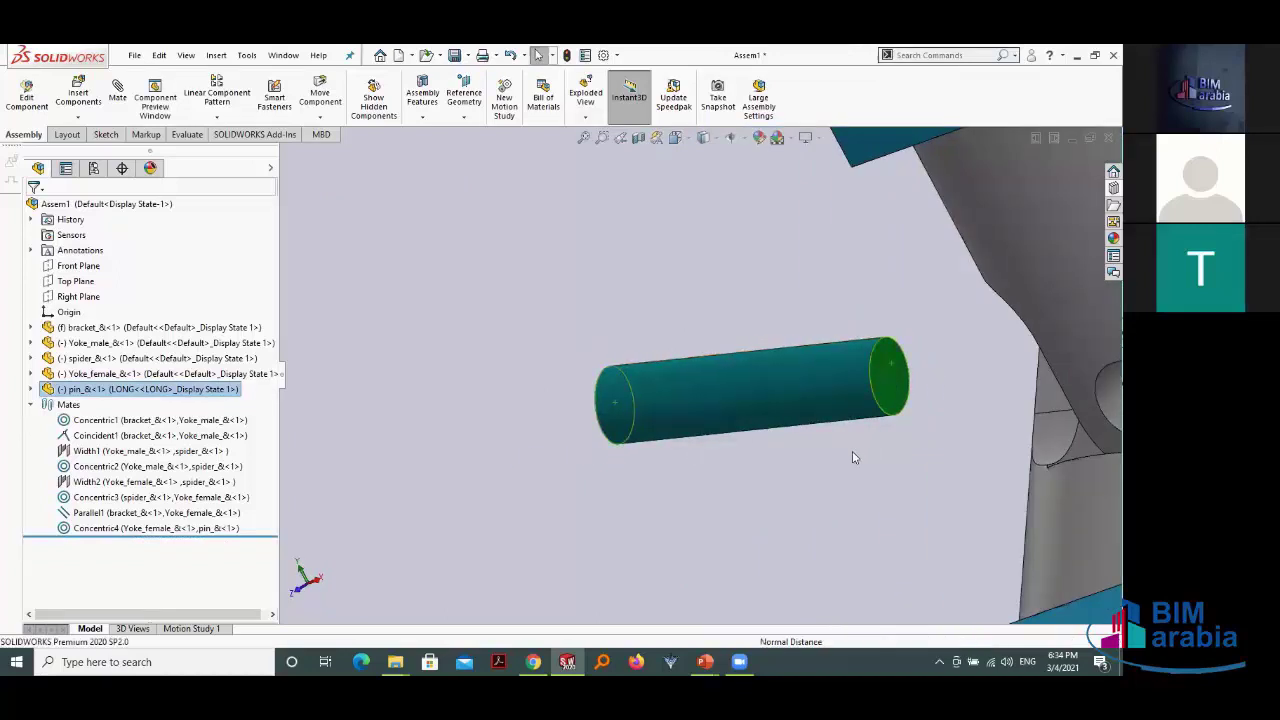
pyautogui.scroll(3, 870, 440)
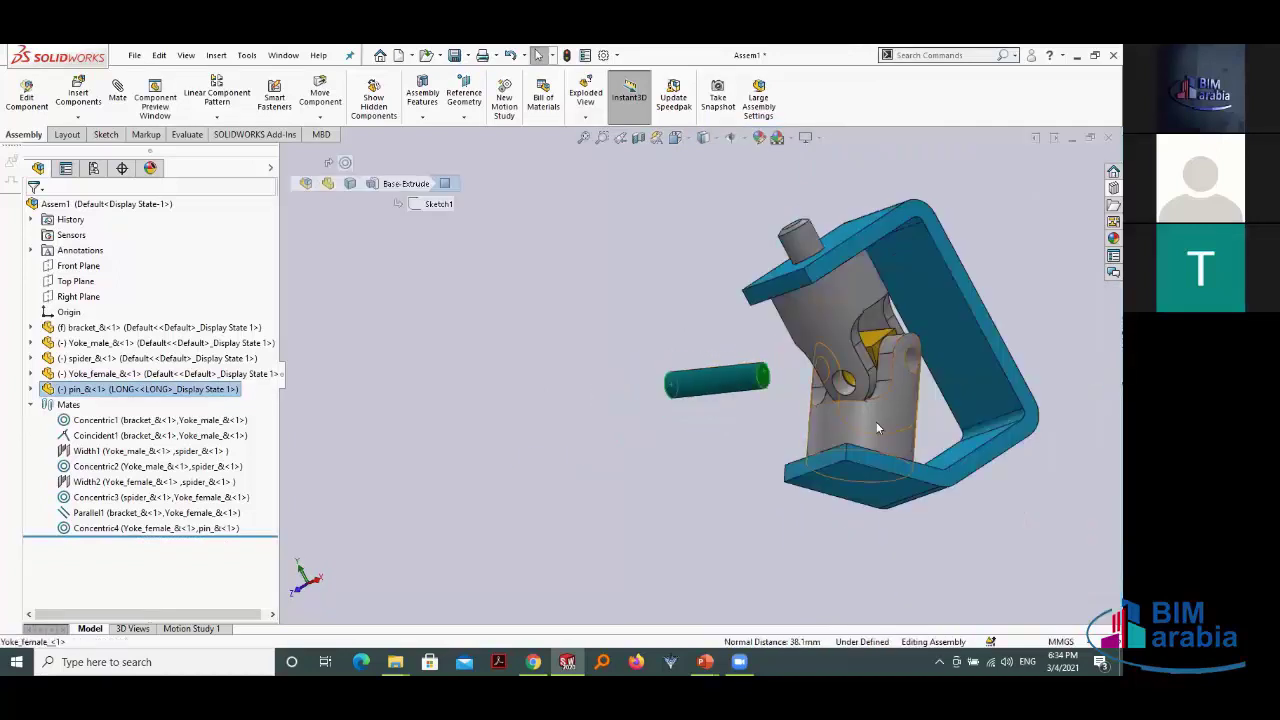
pyautogui.click(866, 425)
pyautogui.moveTo(617, 473)
pyautogui.mouseDown(button='middle')
pyautogui.moveTo(686, 466)
pyautogui.moveTo(688, 444)
pyautogui.moveTo(752, 410)
pyautogui.mouseUp(button='middle')
pyautogui.keyDown('ctrl'); pyautogui.click(697, 401); pyautogui.keyUp('ctrl')
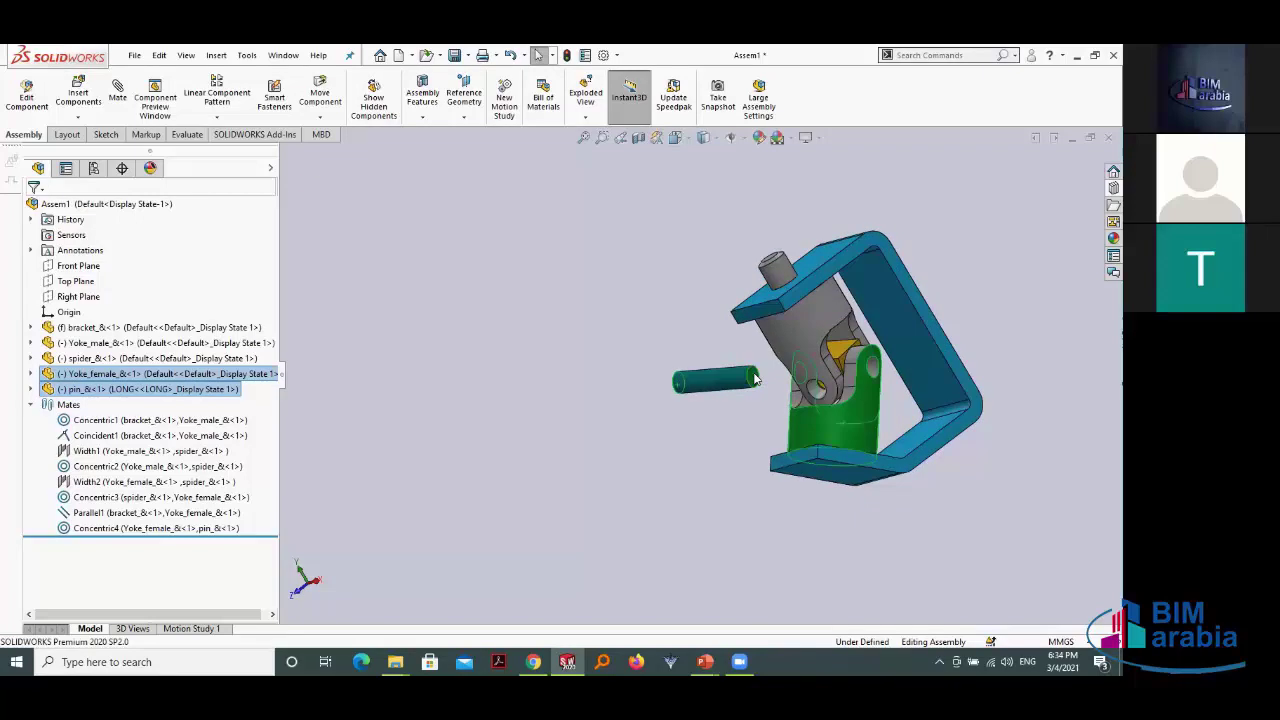
pyautogui.click(794, 361)
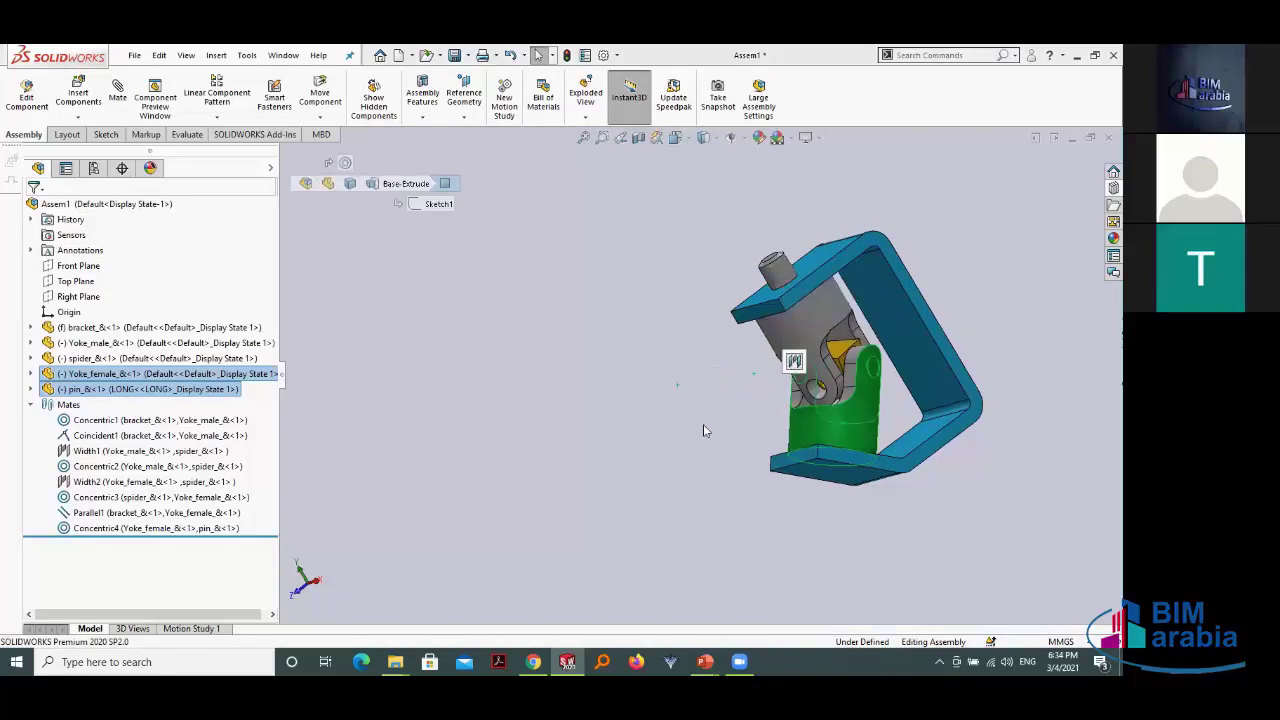
pyautogui.click(816, 361)
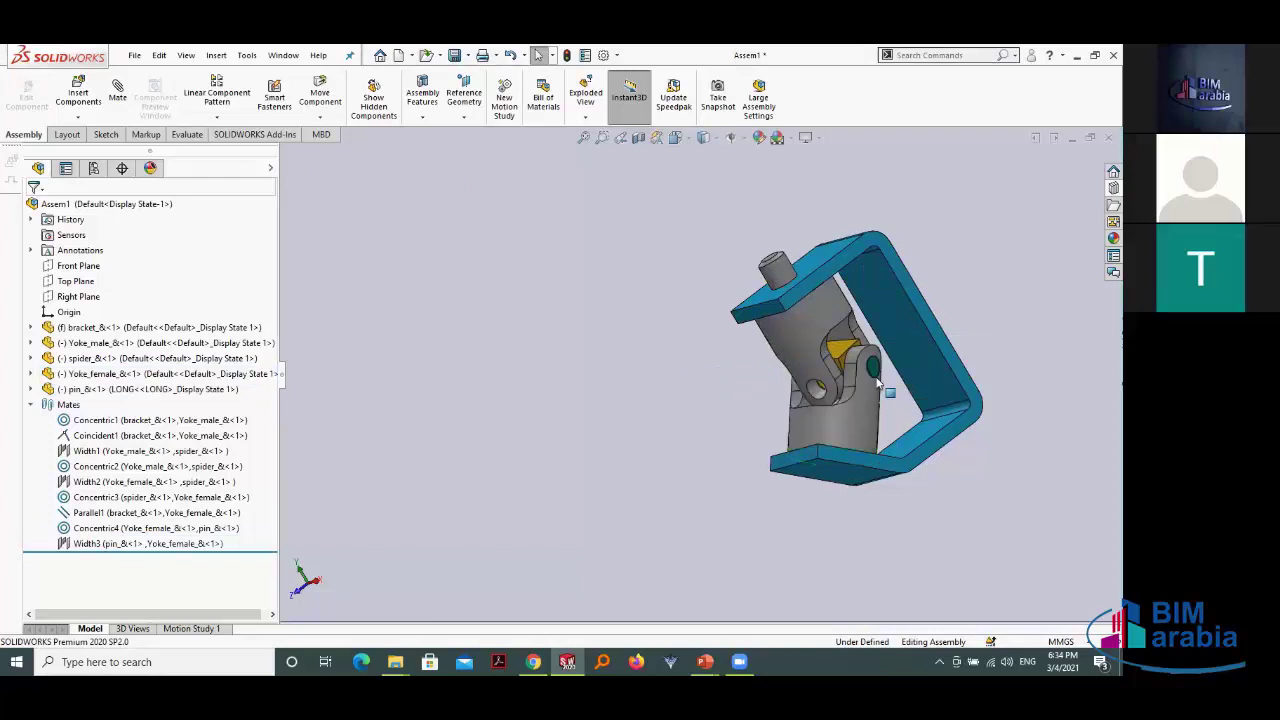
pyautogui.scroll(-1, 877, 391)
pyautogui.scroll(-3, 800, 415)
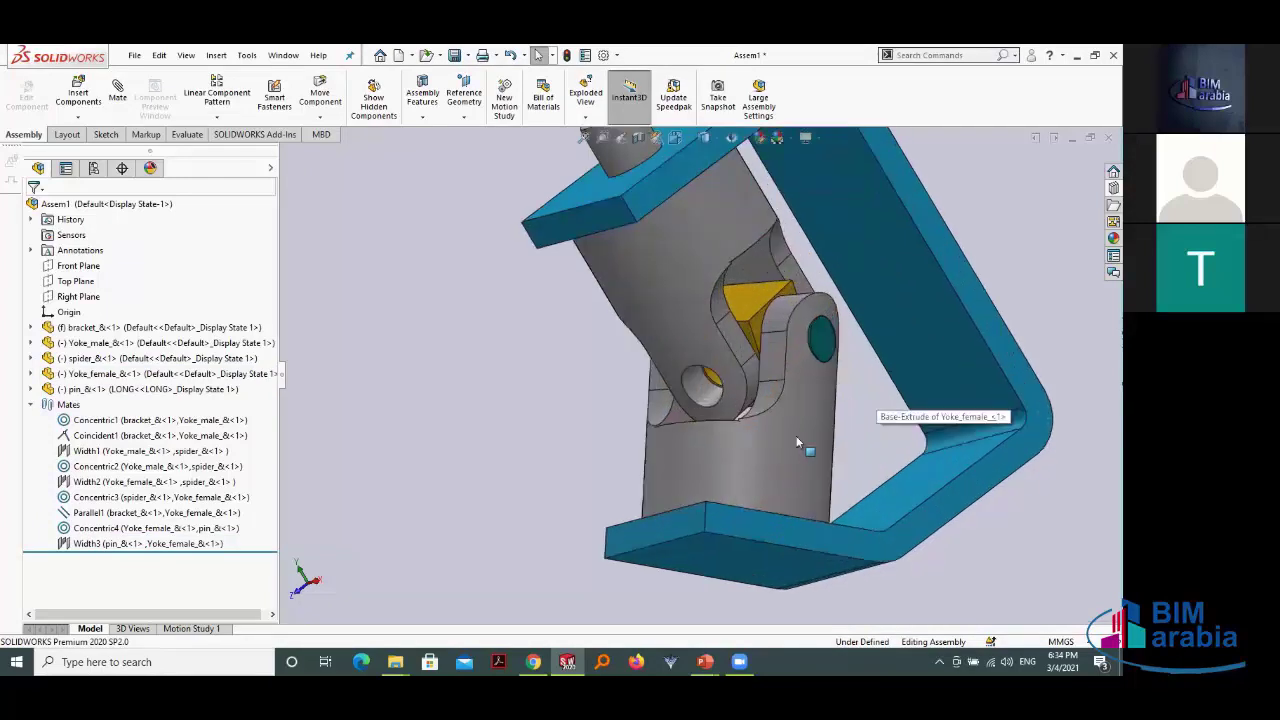
pyautogui.moveTo(603, 483)
pyautogui.mouseDown(button='middle')
pyautogui.moveTo(852, 392)
pyautogui.moveTo(836, 415)
pyautogui.mouseUp(button='middle')
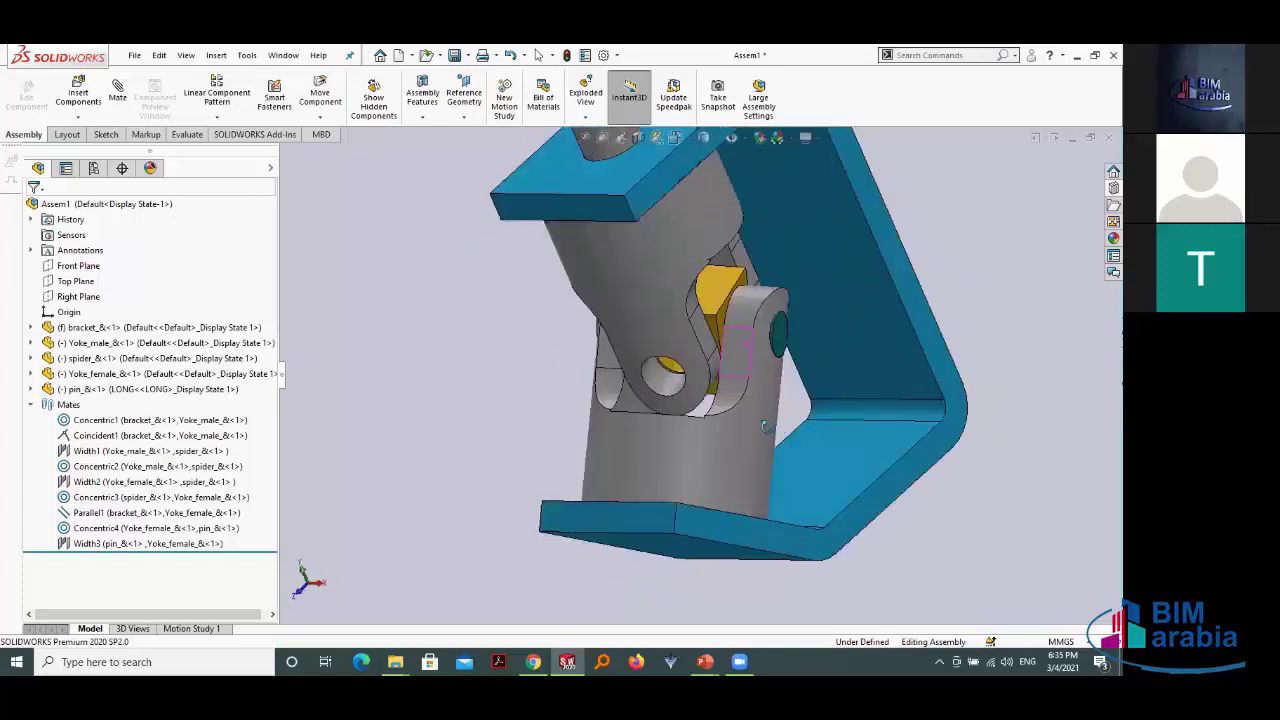
pyautogui.moveTo(837, 415)
pyautogui.mouseDown(button='middle')
pyautogui.moveTo(944, 378)
pyautogui.moveTo(898, 428)
pyautogui.mouseUp(button='middle')
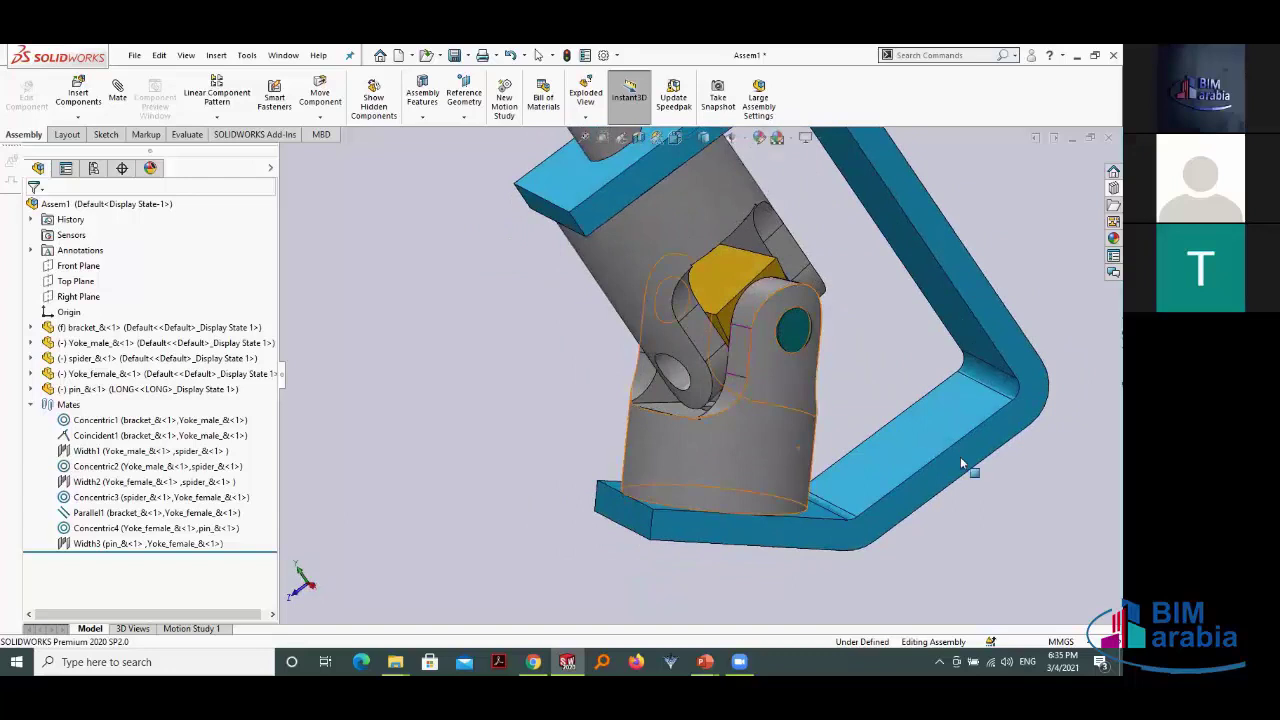
pyautogui.moveTo(960, 463); pyautogui.dragTo(960, 528, button='middle')
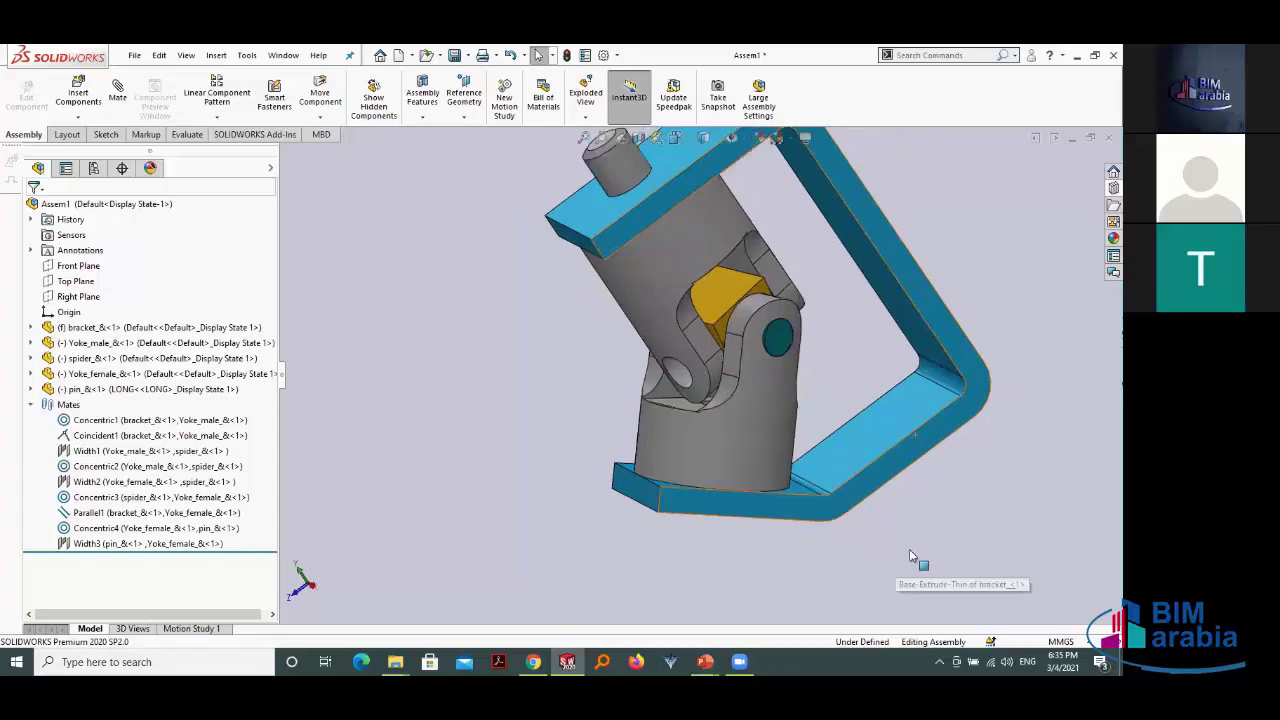
pyautogui.scroll(-3, 909, 549)
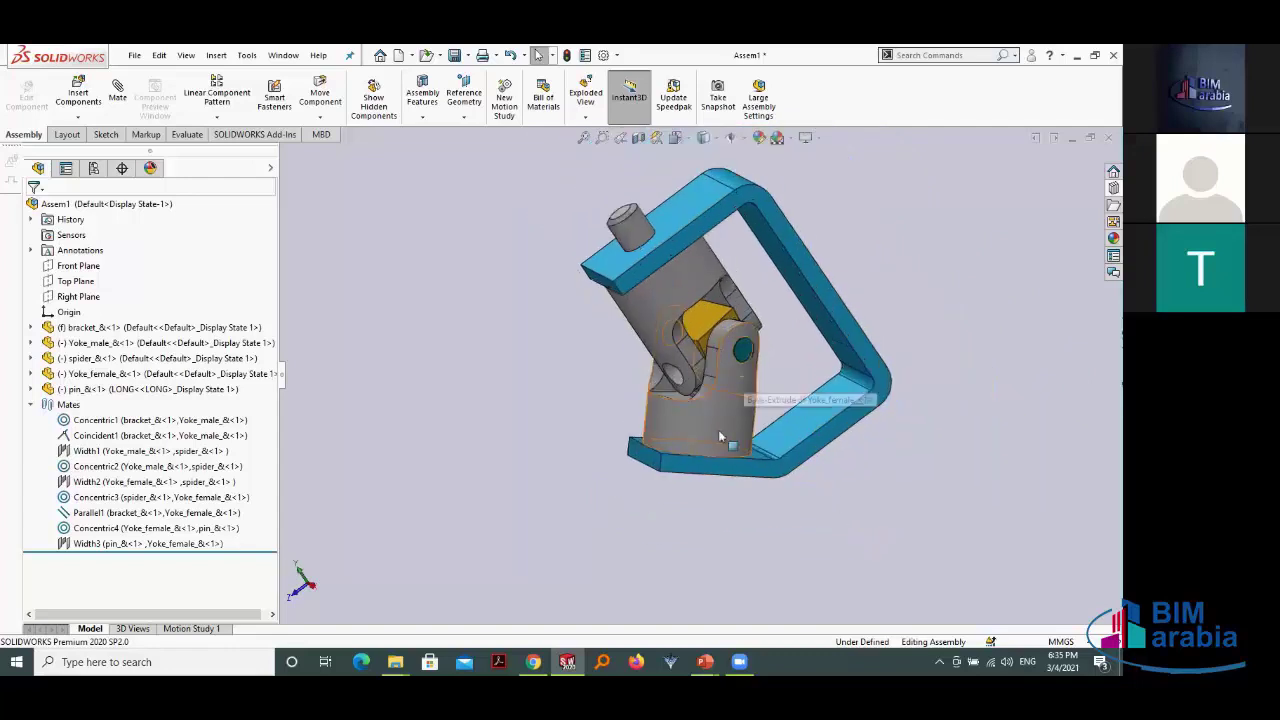
pyautogui.scroll(-5, 700, 500)
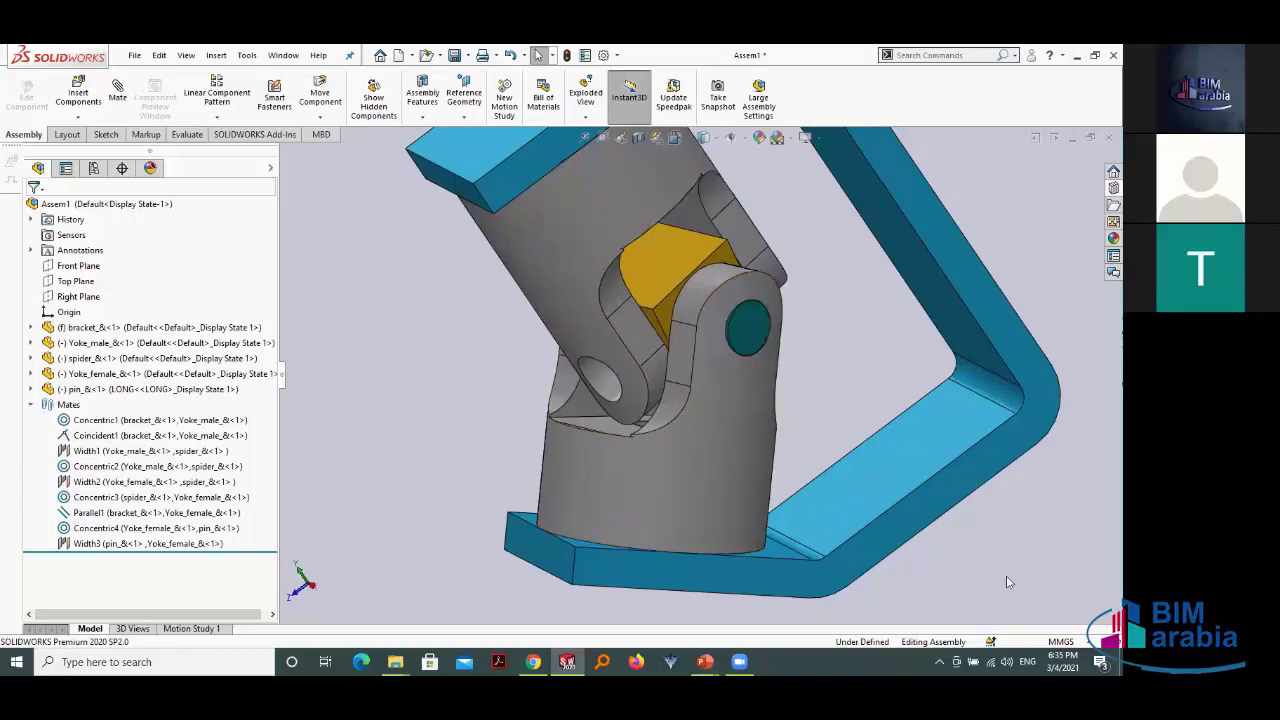
pyautogui.scroll(2, 465, 405)
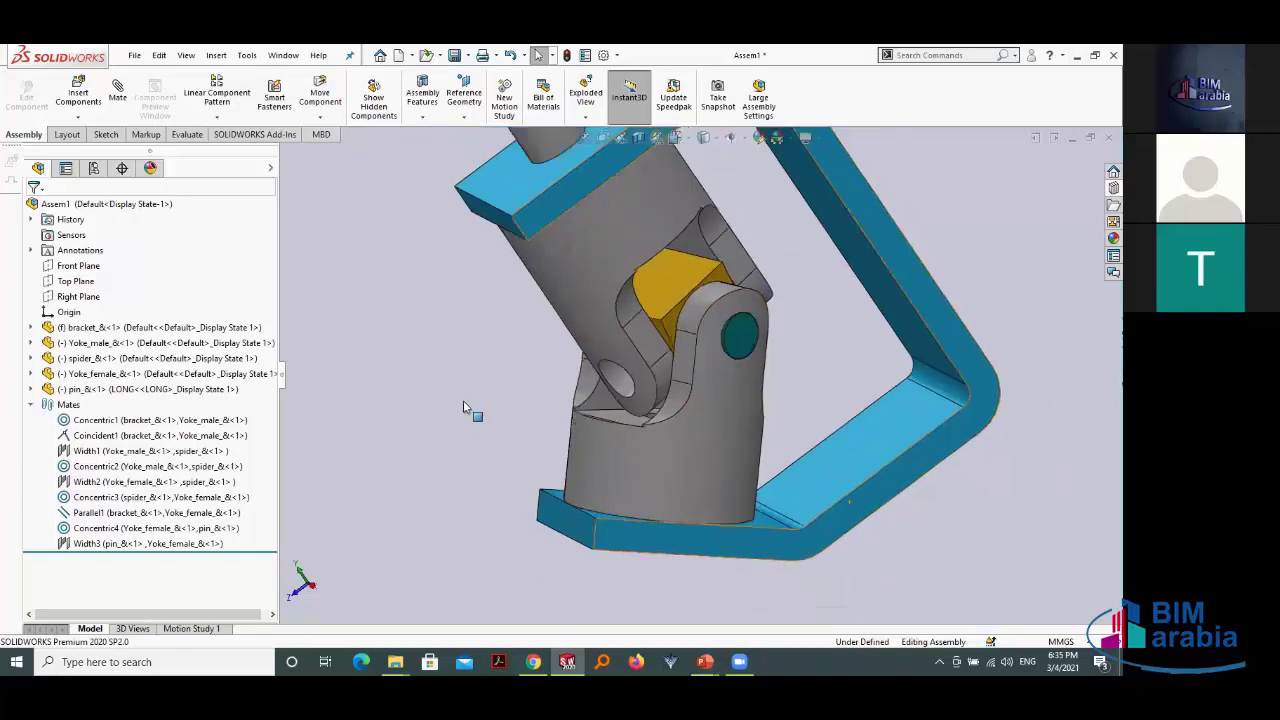
pyautogui.moveTo(463, 403)
pyautogui.mouseDown(button='middle')
pyautogui.moveTo(500, 371)
pyautogui.moveTo(509, 289)
pyautogui.moveTo(533, 308)
pyautogui.moveTo(514, 279)
pyautogui.moveTo(463, 295)
pyautogui.moveTo(477, 294)
pyautogui.moveTo(474, 409)
pyautogui.moveTo(520, 385)
pyautogui.mouseUp(button='middle')
pyautogui.scroll(-1, 693, 350)
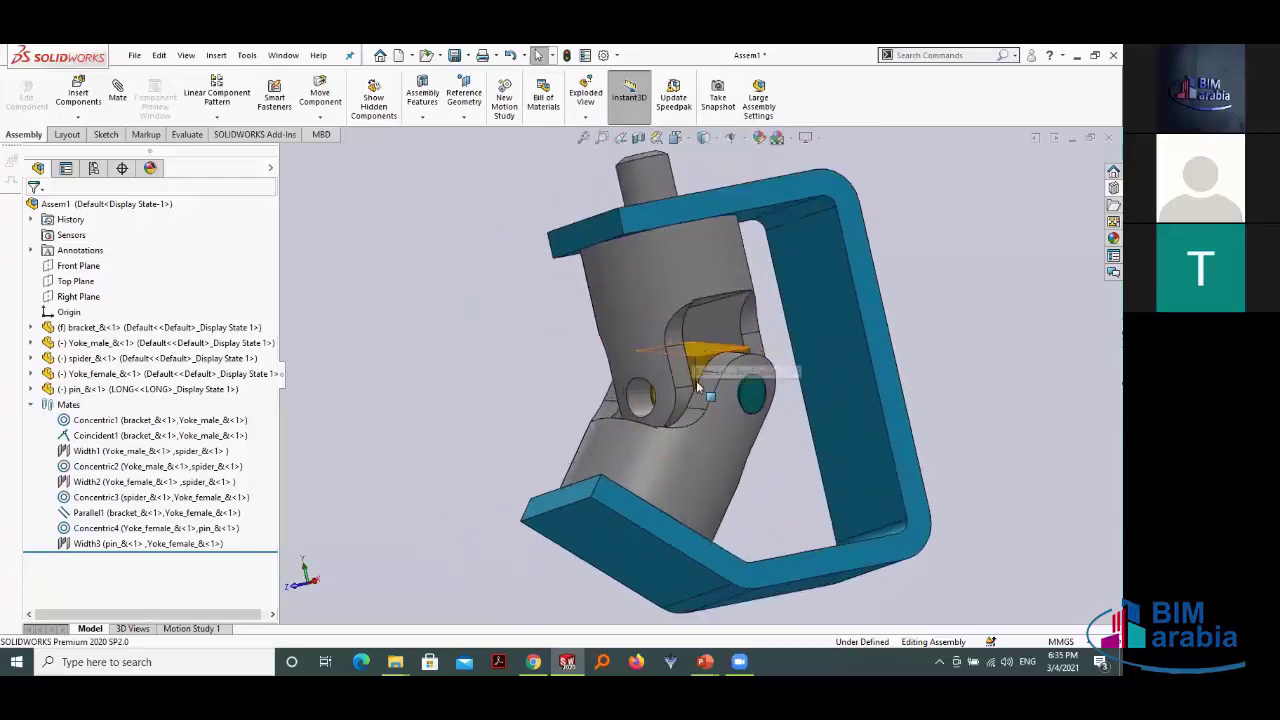
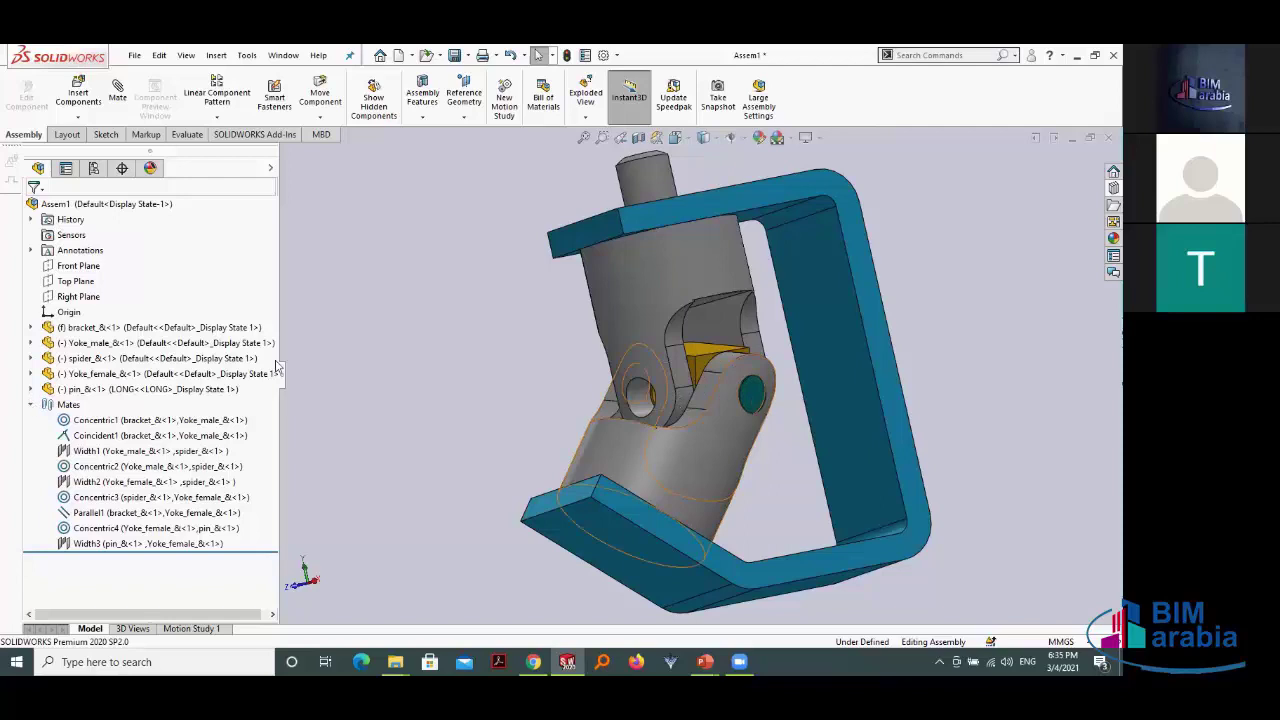
# Step: Re-centre the view and Ctrl-drag the pin to create an unmated pin_&<2> beside the bracket
pyautogui.press('f')
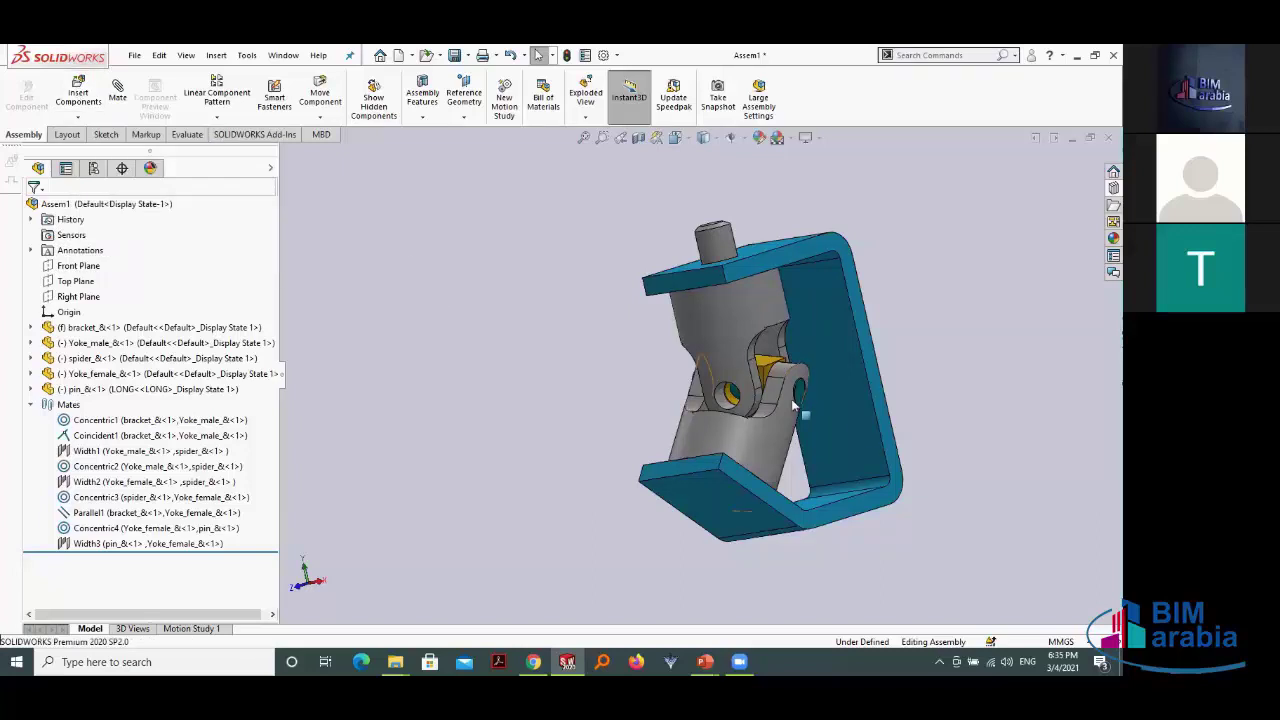
pyautogui.scroll(-1, 929, 414)
pyautogui.scroll(-1, 951, 397)
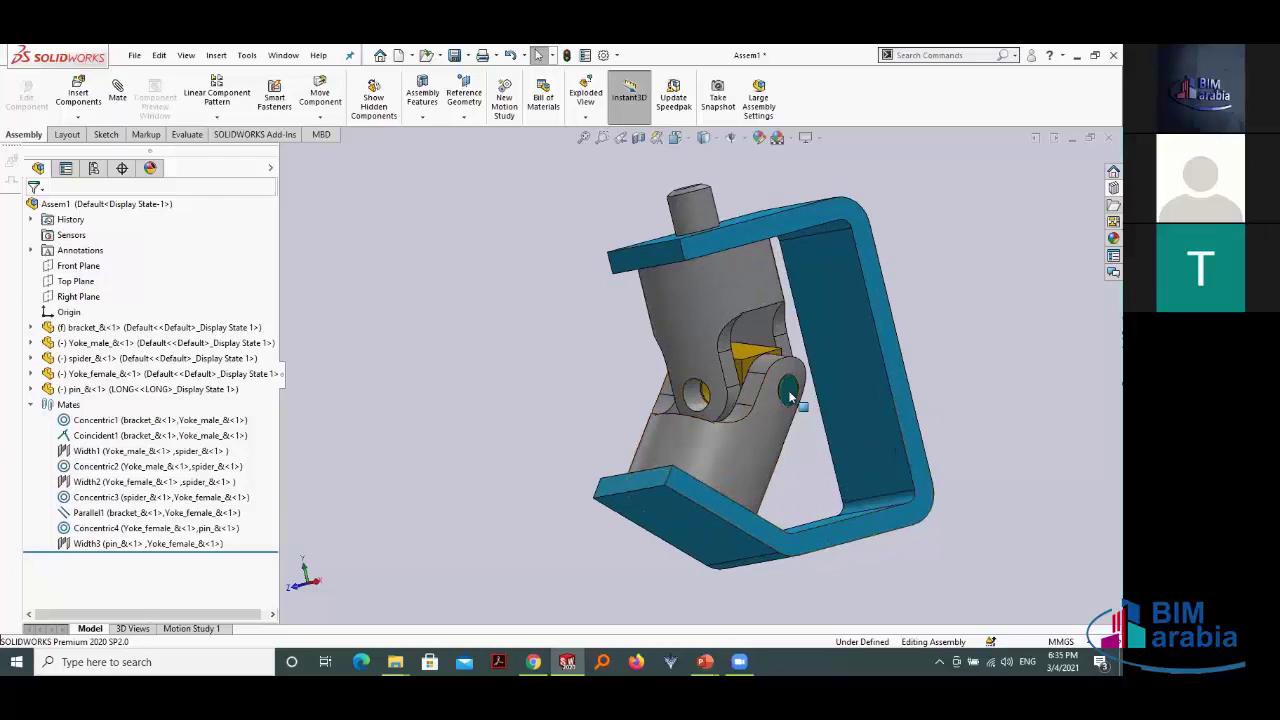
pyautogui.moveTo(790, 397); pyautogui.dragTo(1030, 370)
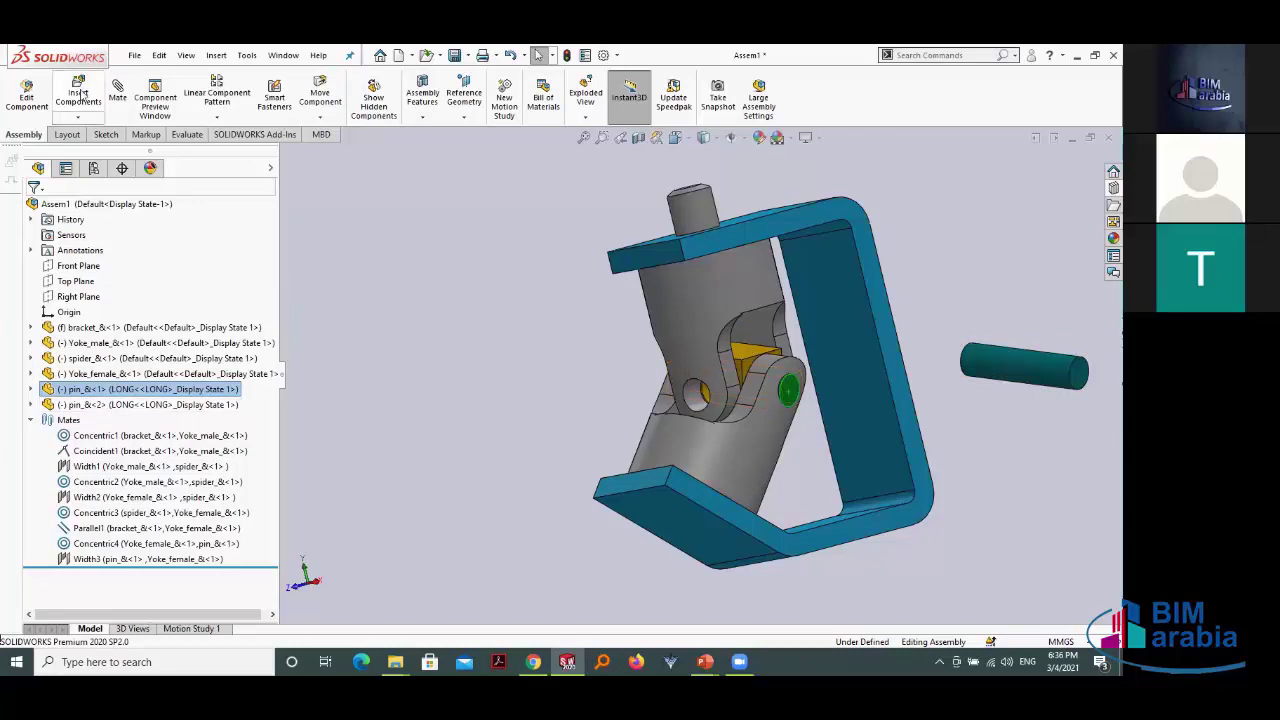
# Step: Switch the loose pin copy's configuration from LONG to SHORT
pyautogui.keyDown('ctrl'); pyautogui.click(185, 405); pyautogui.keyUp('ctrl')
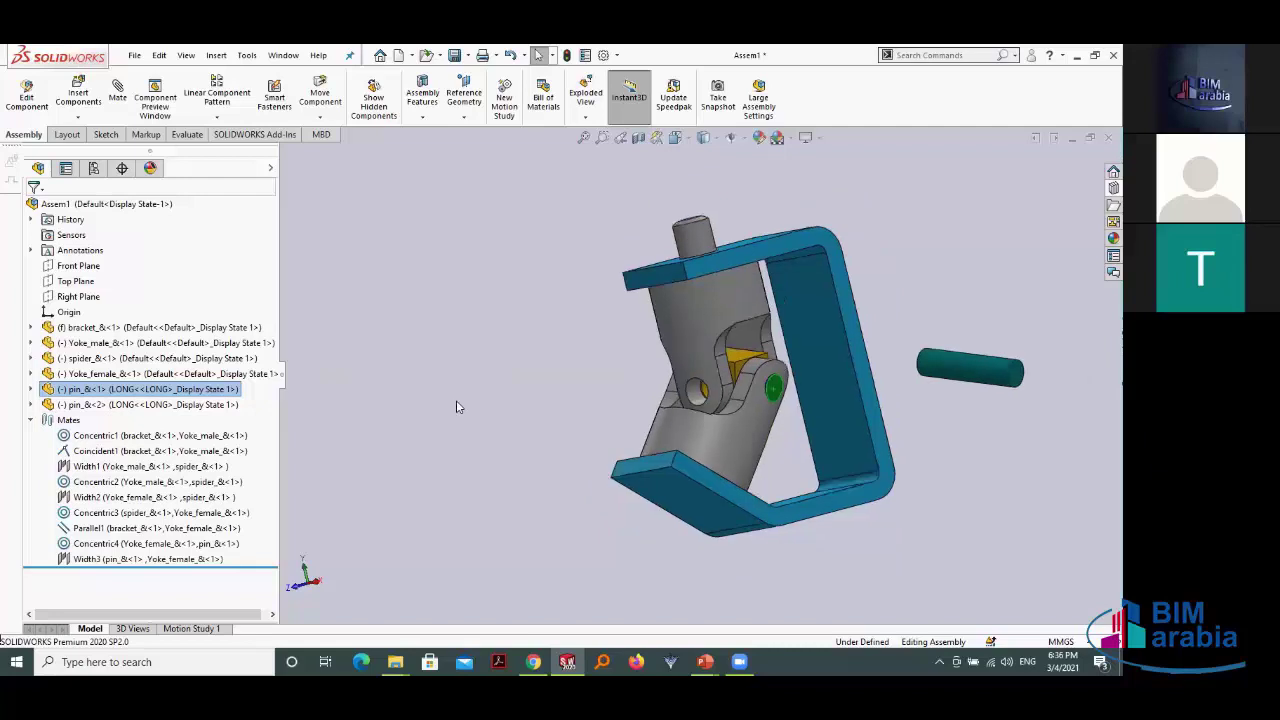
pyautogui.scroll(1, 820, 385)
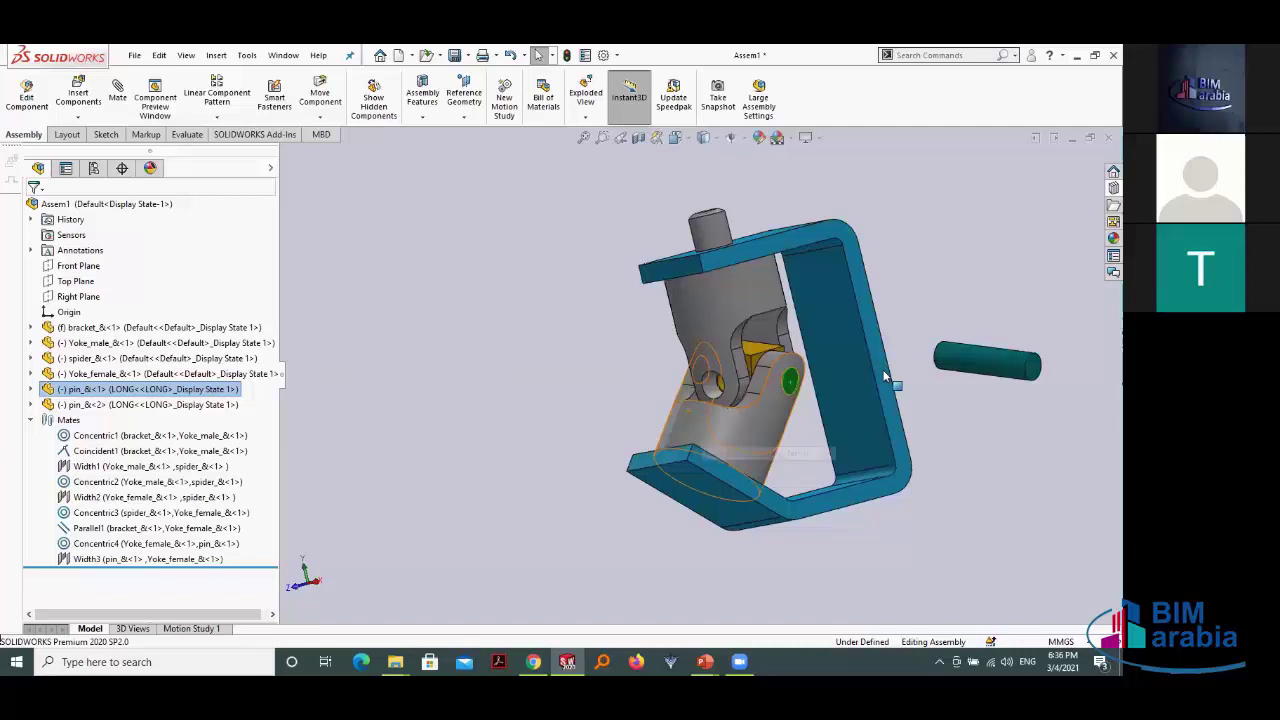
pyautogui.click(960, 351)
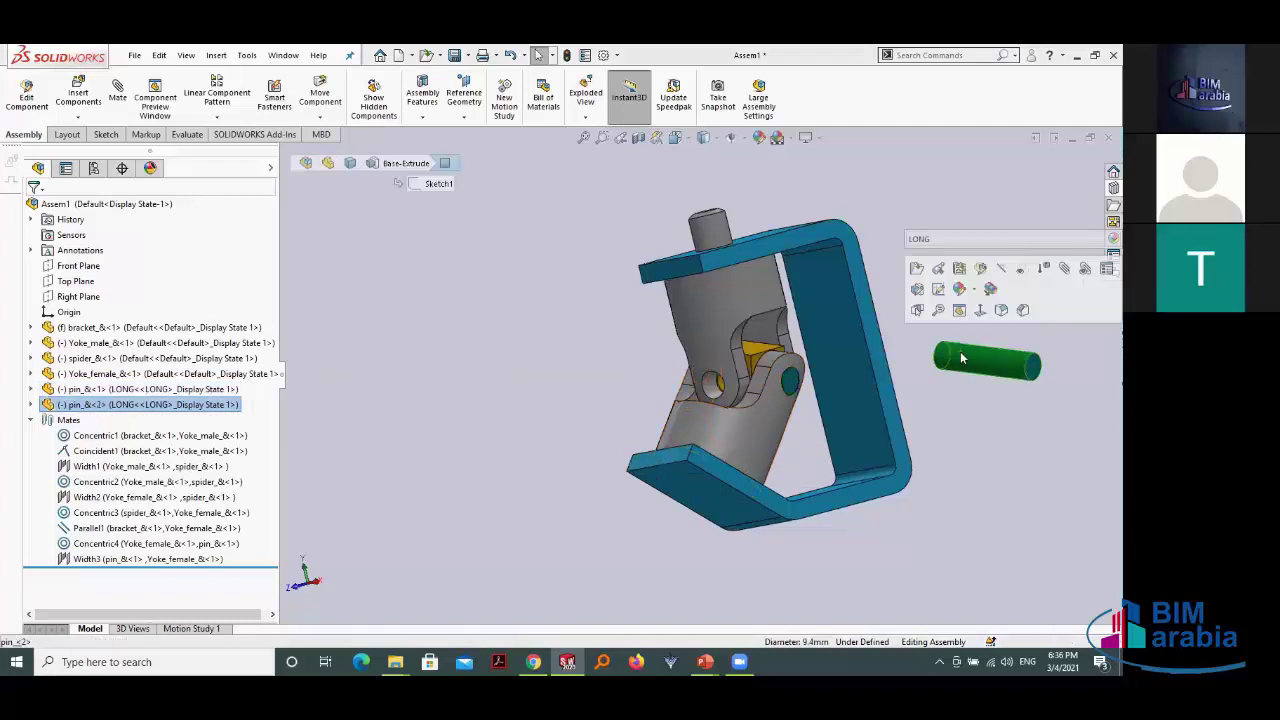
pyautogui.click(946, 240)
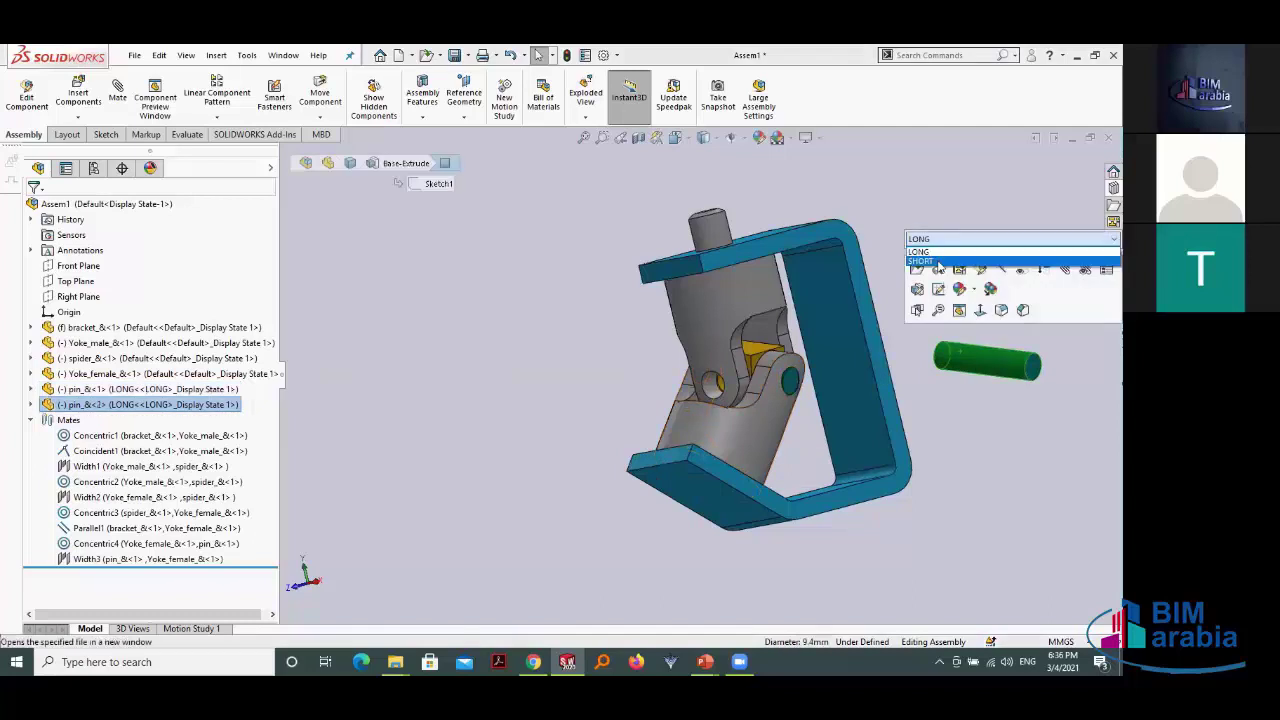
pyautogui.click(948, 268)
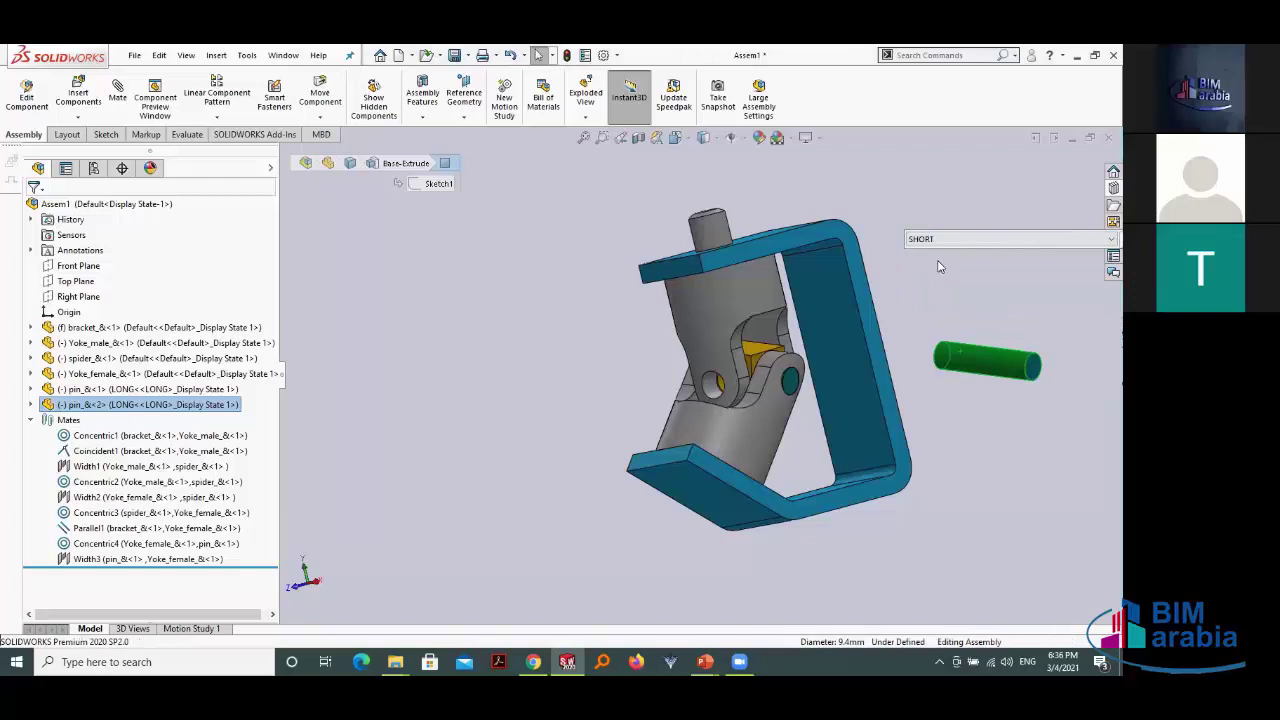
pyautogui.click(964, 401)
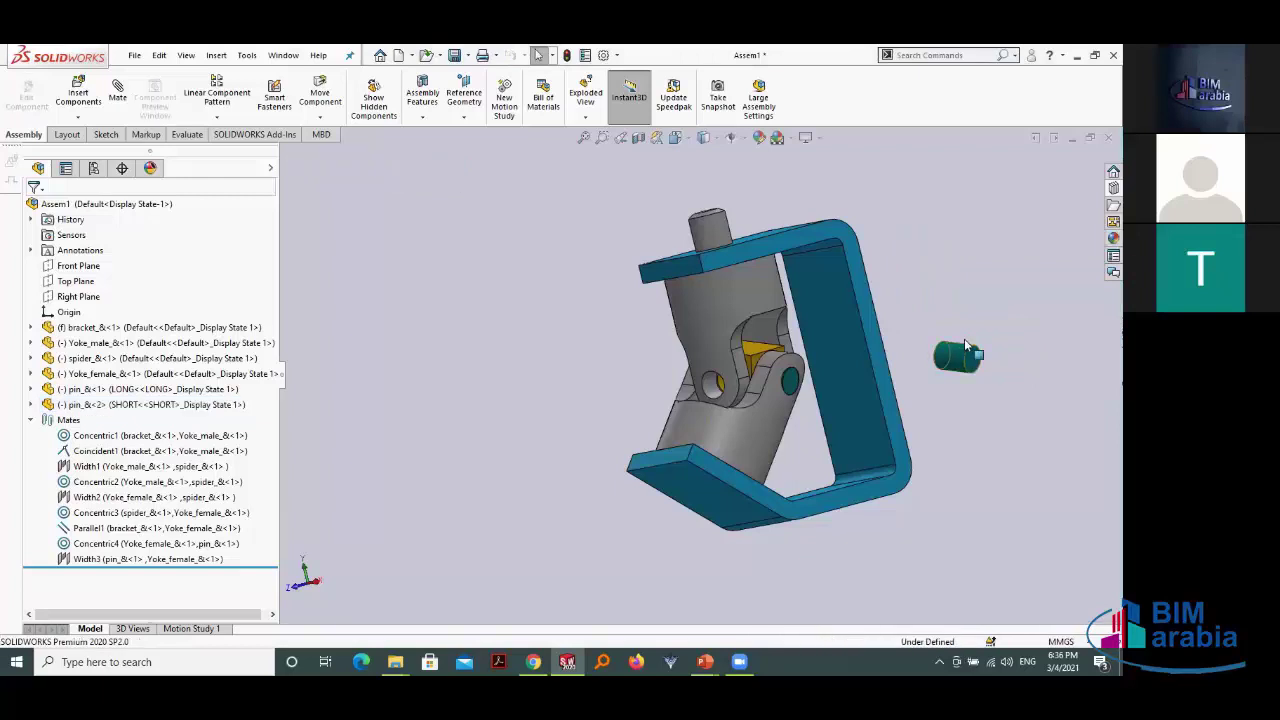
# Step: Ctrl-drag the short pin to make pin_&<3> to its right
pyautogui.scroll(-3, 964, 338)
pyautogui.scroll(5, 795, 397)
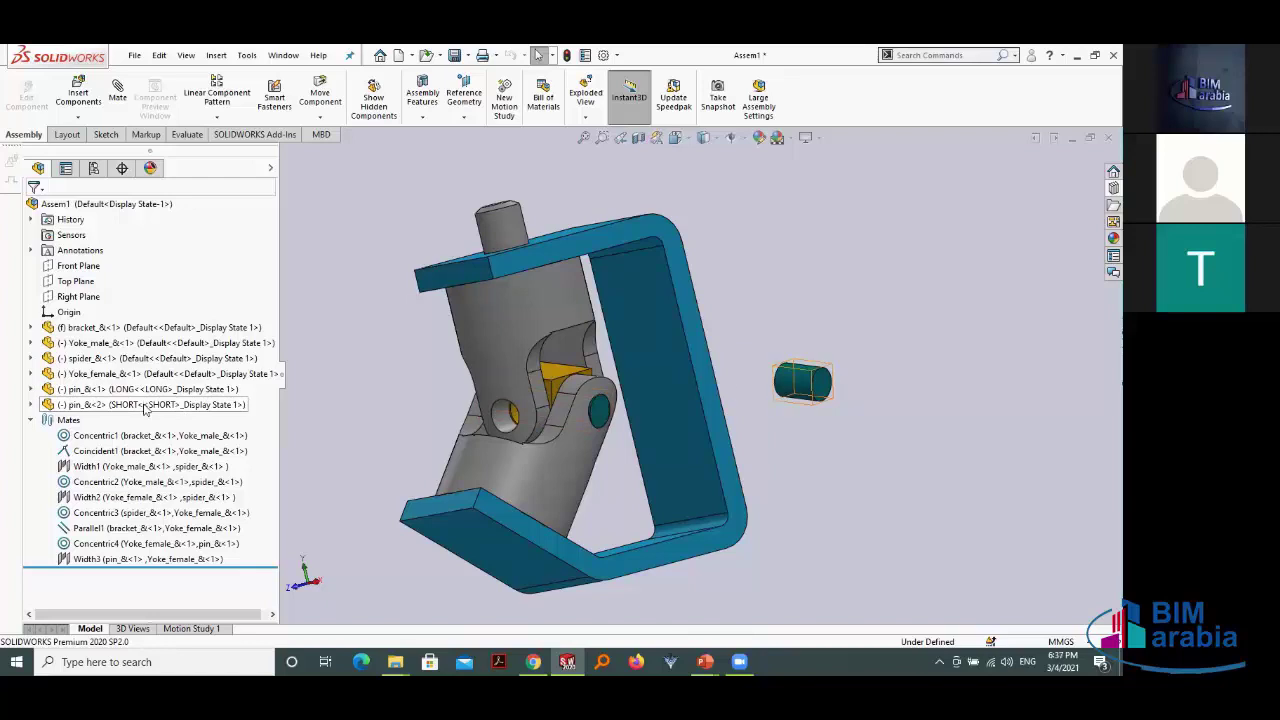
pyautogui.scroll(2, 810, 410)
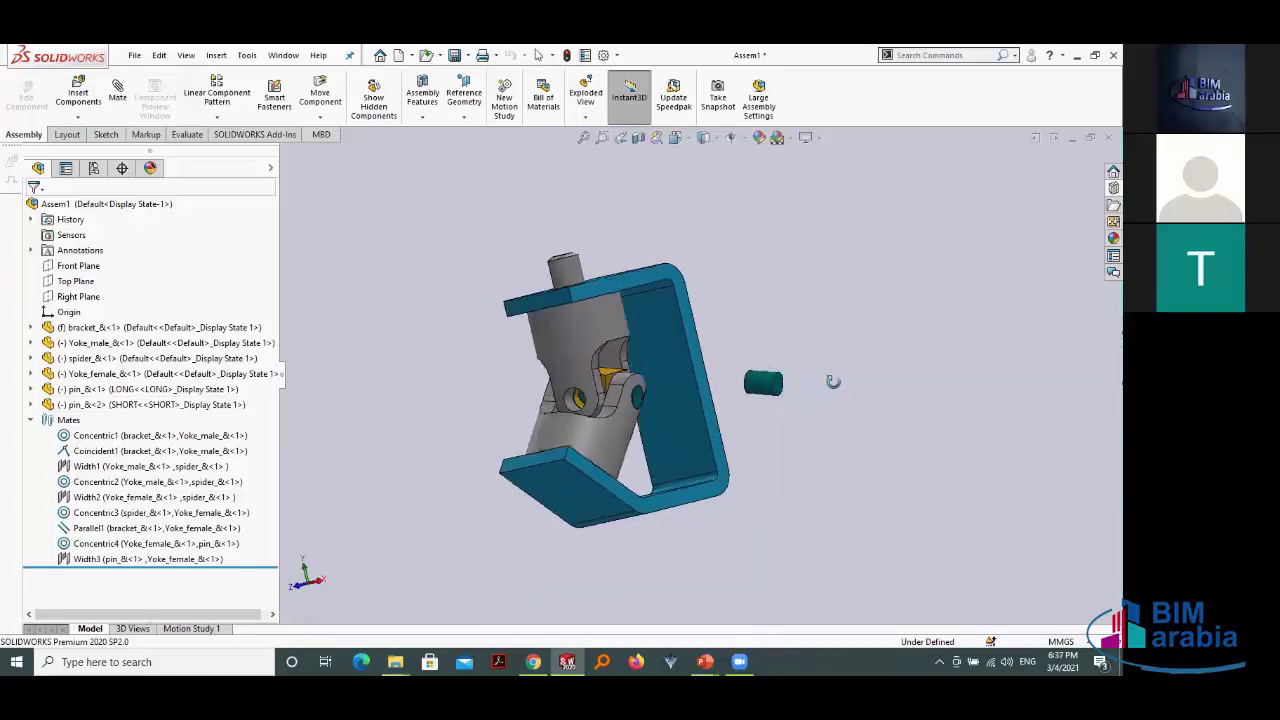
pyautogui.scroll(-3, 780, 385)
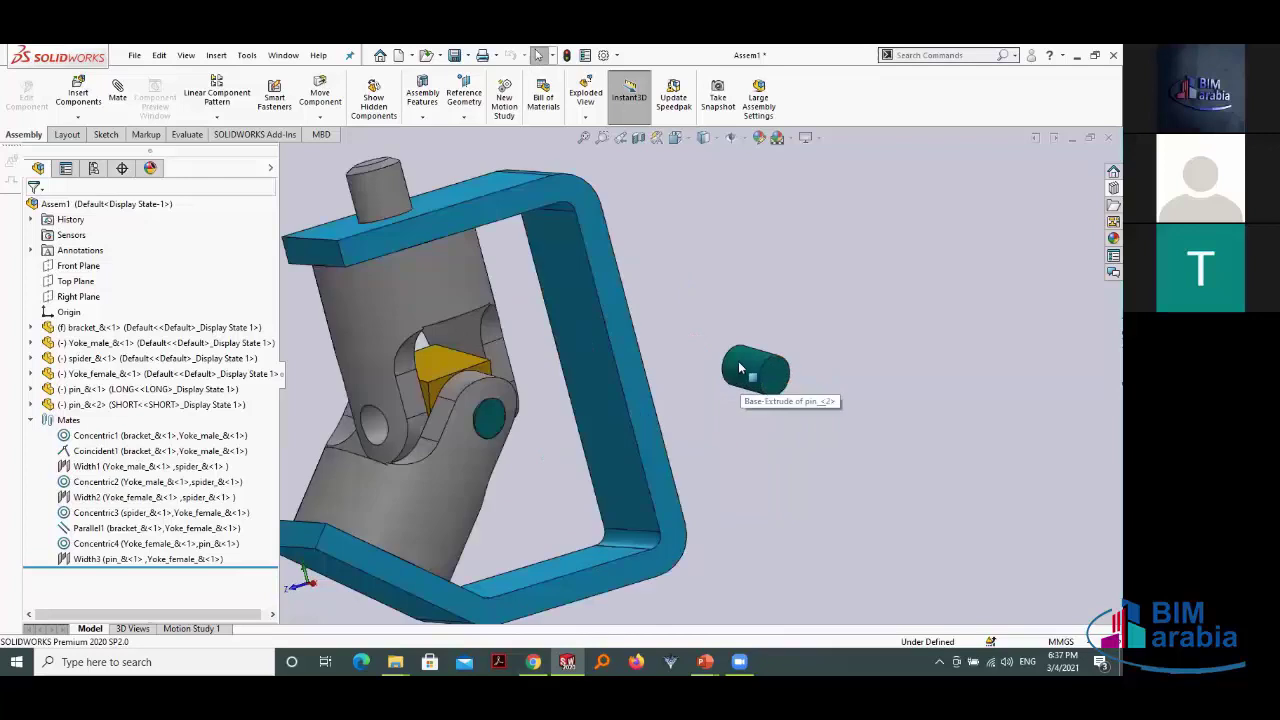
pyautogui.click(740, 368)
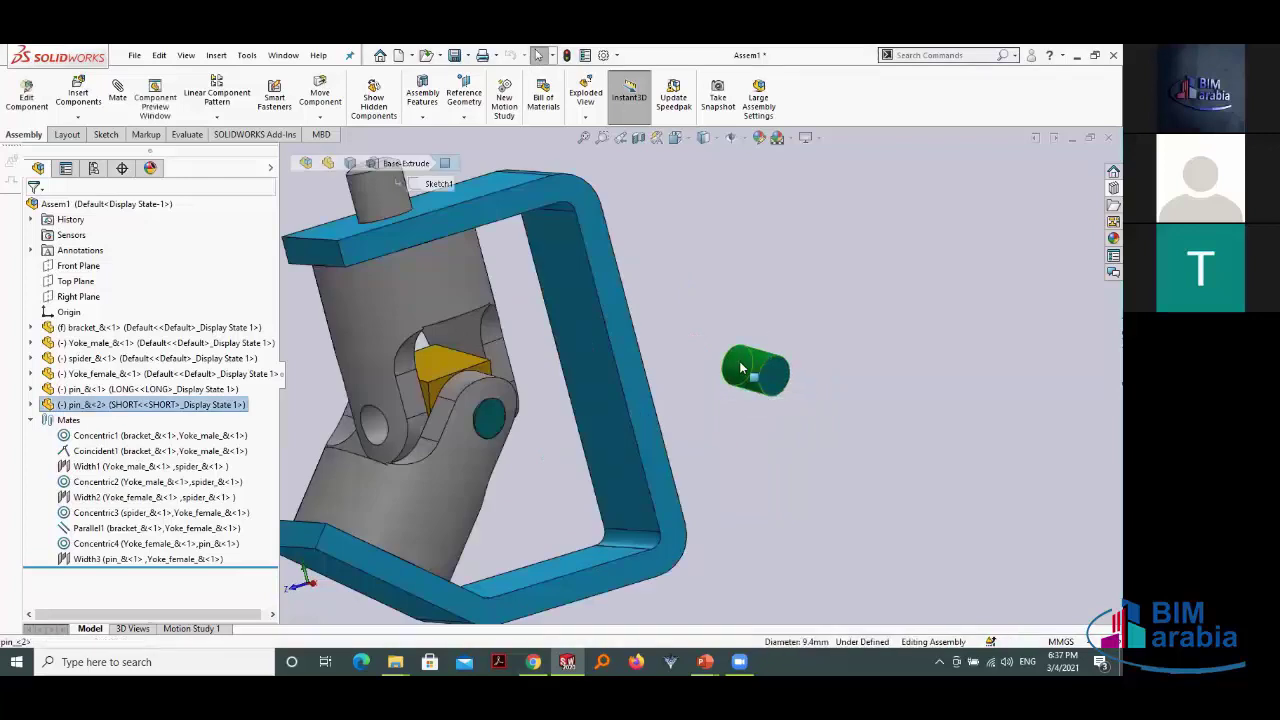
pyautogui.keyDown('ctrl'); pyautogui.moveTo(740, 368); pyautogui.dragTo(880, 420); pyautogui.keyUp('ctrl')
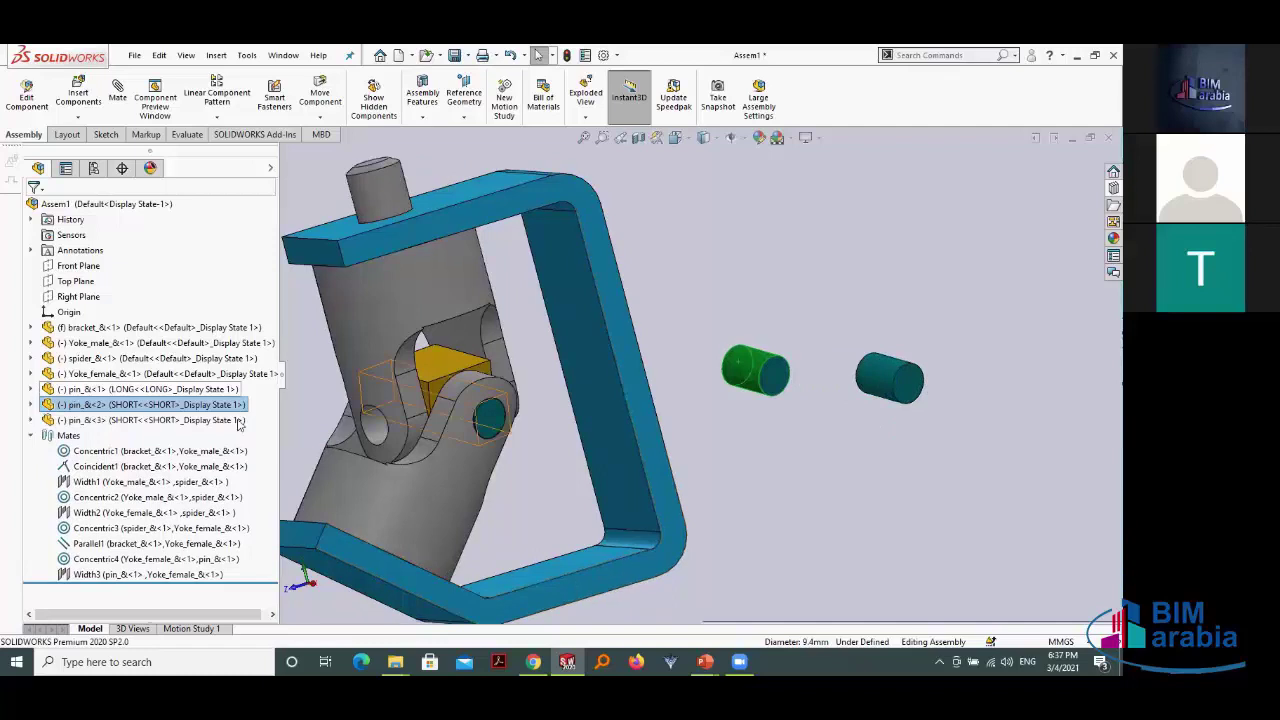
# Step: Mate the left short pin concentric with the male yoke's hole
pyautogui.click(766, 400)
pyautogui.scroll(2, 765, 399)
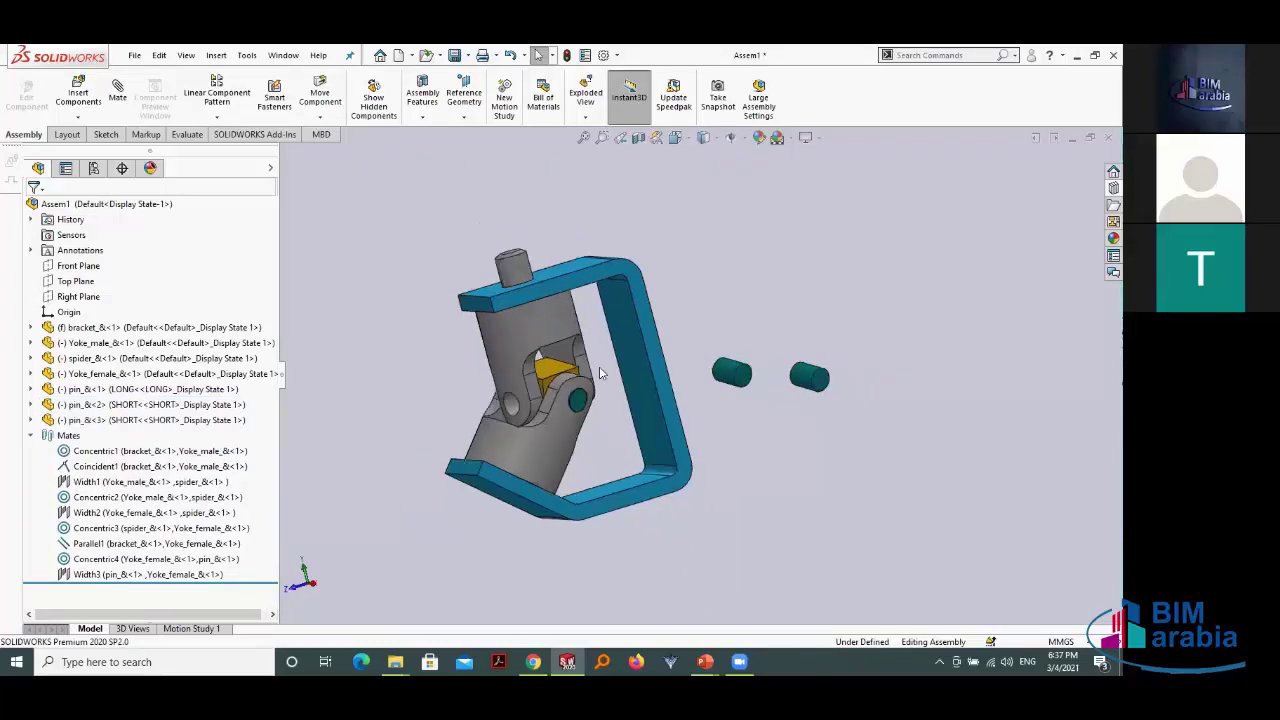
pyautogui.scroll(-1, 785, 410)
pyautogui.scroll(-1, 793, 418)
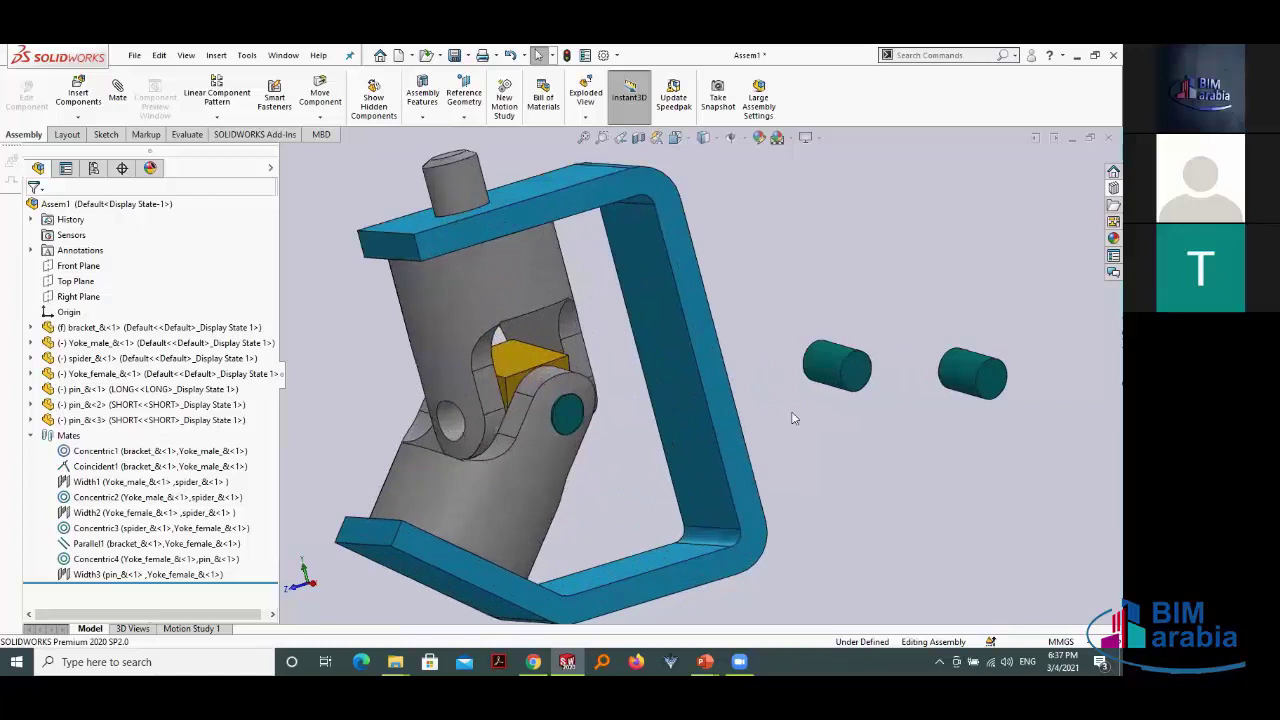
pyautogui.scroll(1, 793, 418)
pyautogui.click(843, 370)
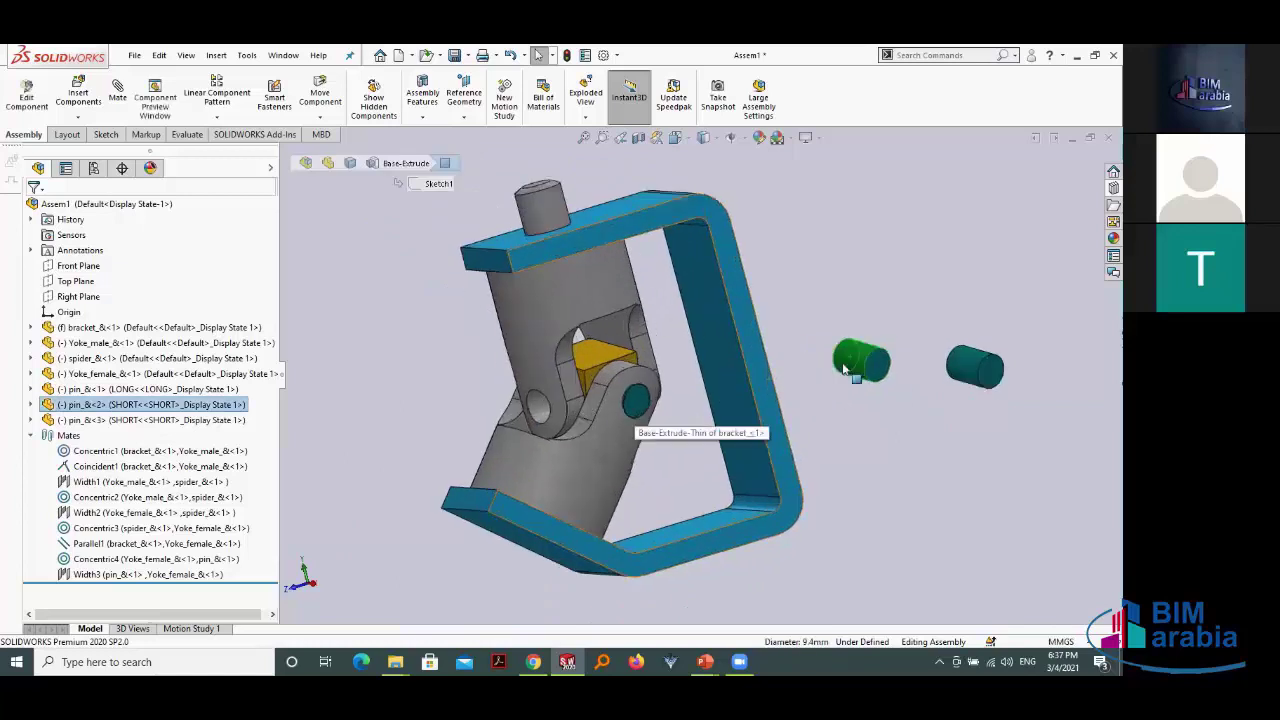
pyautogui.keyDown('ctrl'); pyautogui.click(540, 404); pyautogui.keyUp('ctrl')
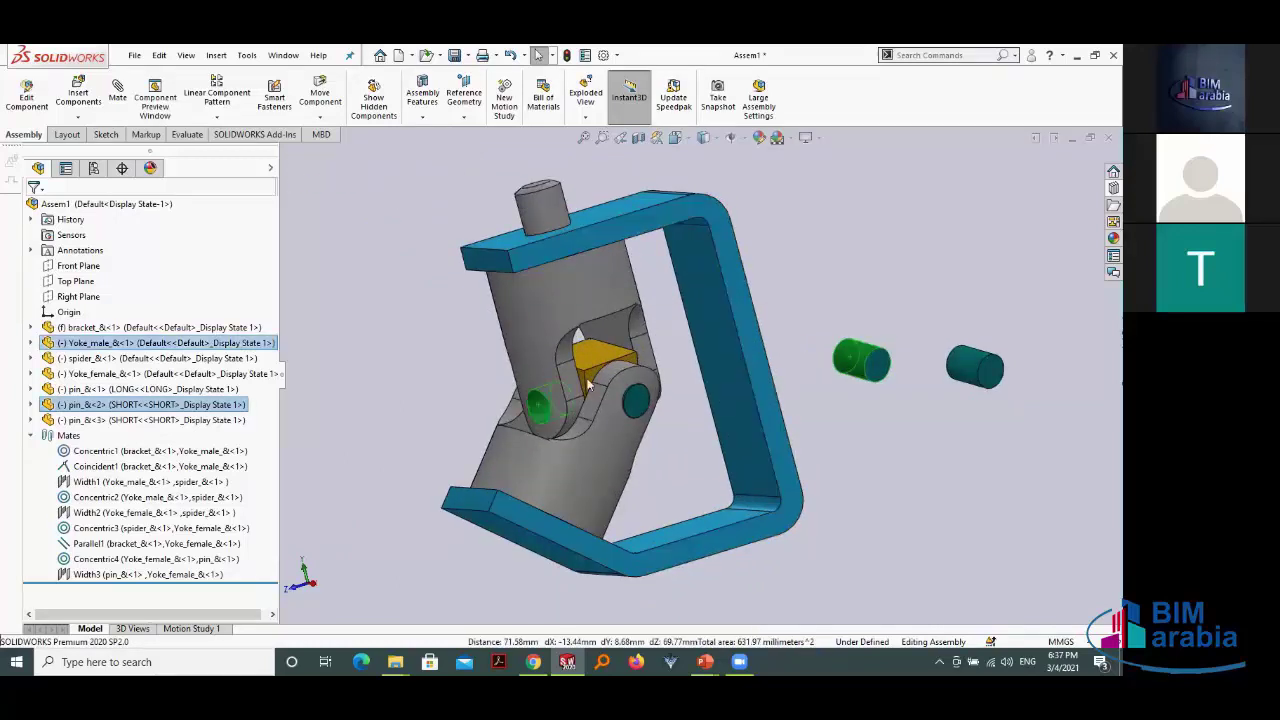
pyautogui.click(630, 393)
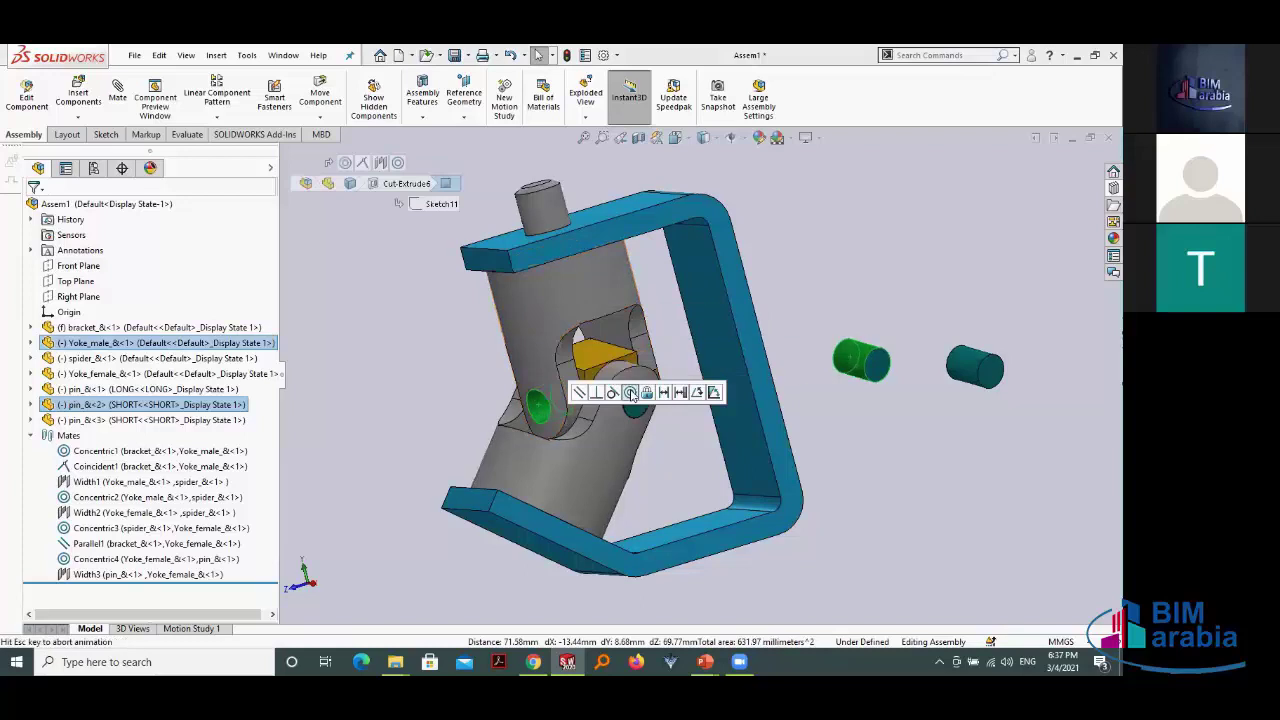
pyautogui.click(735, 392)
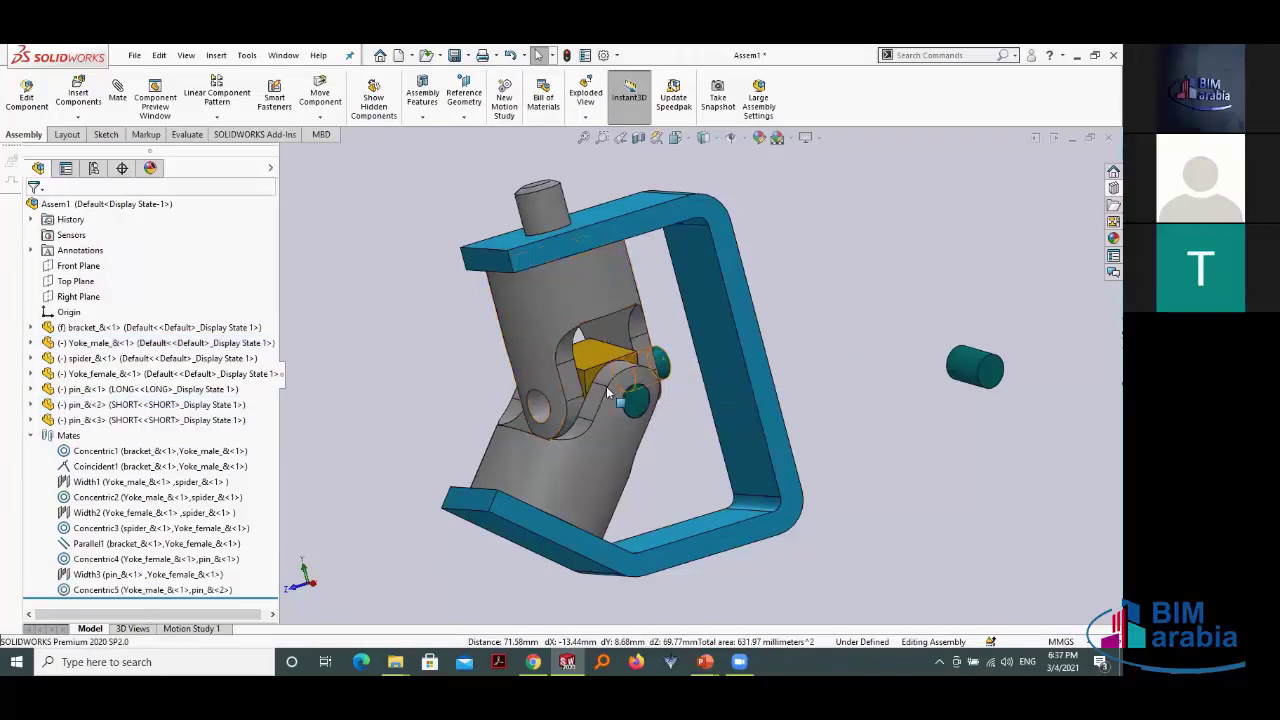
pyautogui.press('Escape')
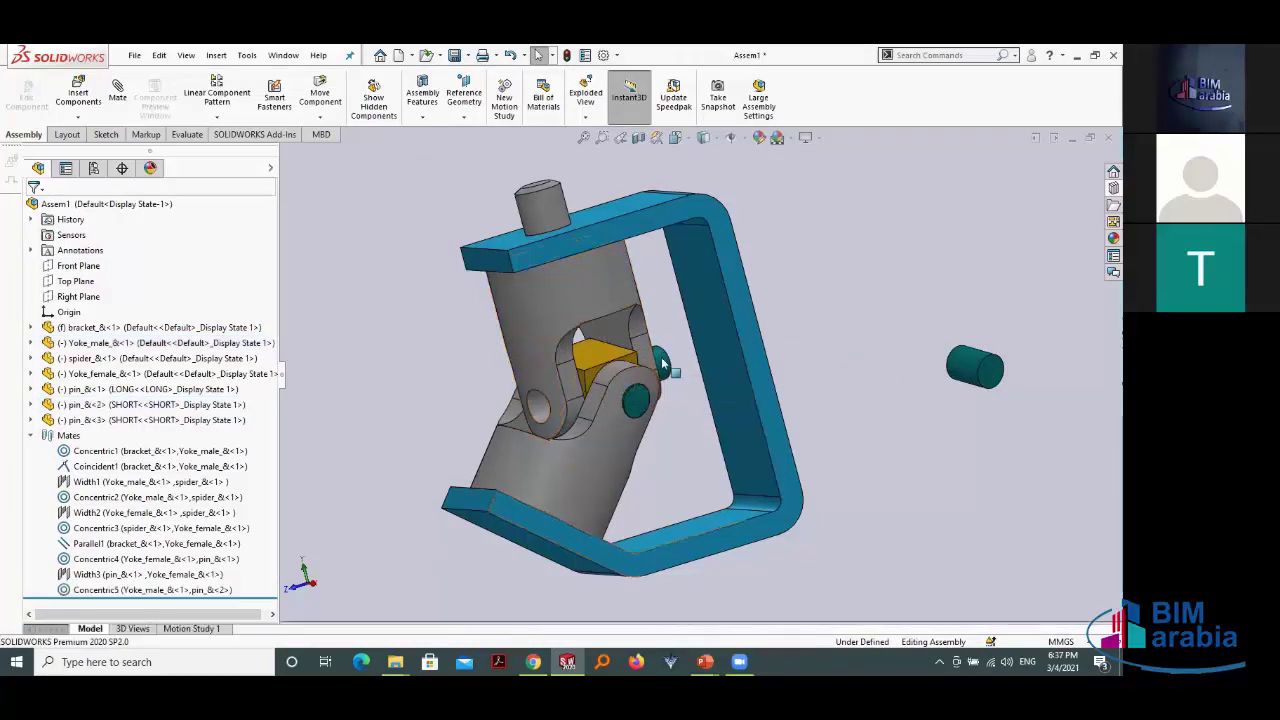
# Step: Add a tangent mate between the mated short pin and the male yoke face
pyautogui.moveTo(662, 363)
pyautogui.mouseDown()
pyautogui.moveTo(438, 416)
pyautogui.moveTo(457, 393)
pyautogui.moveTo(456, 406)
pyautogui.mouseUp()
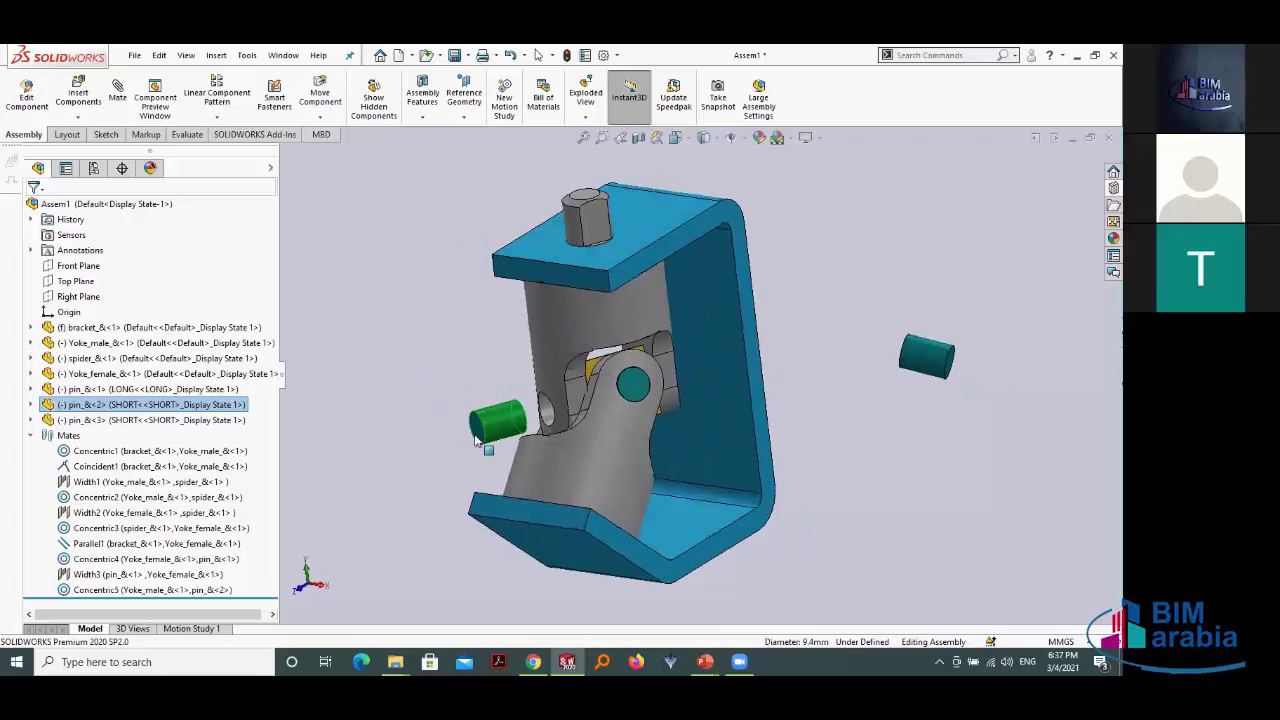
pyautogui.click(510, 400)
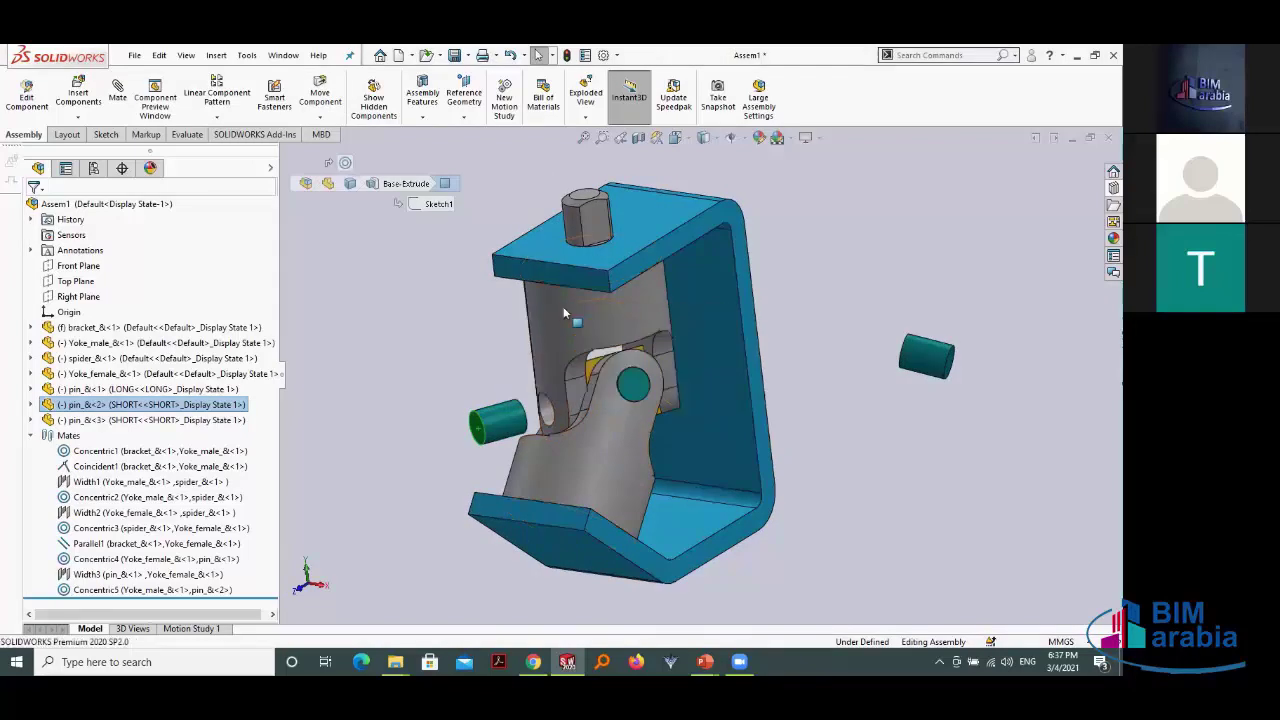
pyautogui.keyDown('ctrl'); pyautogui.click(553, 388); pyautogui.keyUp('ctrl')
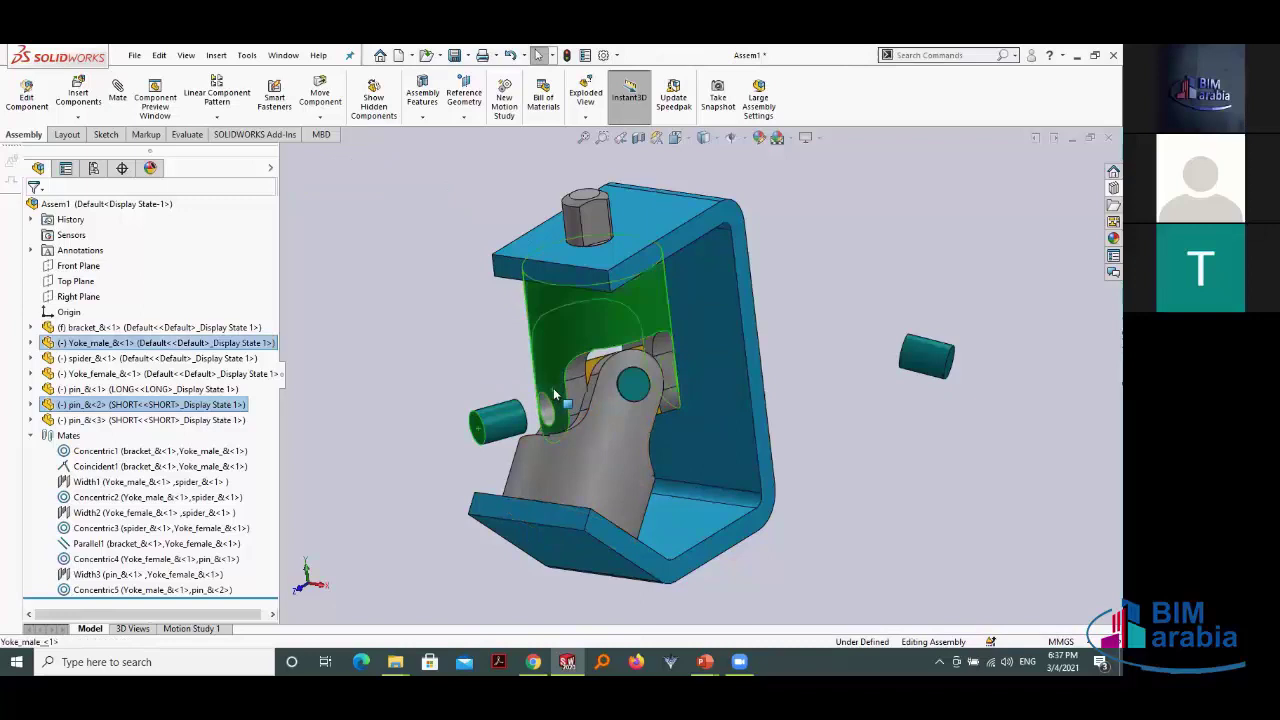
pyautogui.click(591, 377)
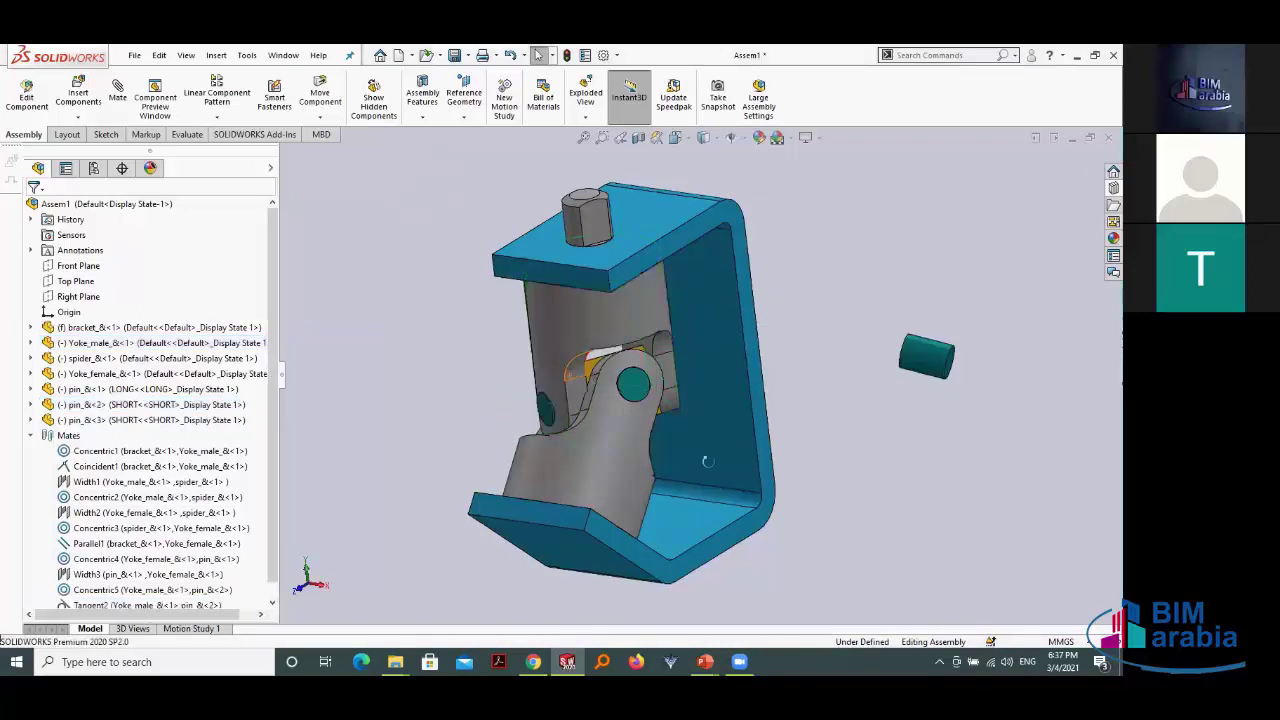
# Step: Seat the third pin concentrically in the other male yoke hole
pyautogui.moveTo(828, 417)
pyautogui.mouseDown(button='middle')
pyautogui.moveTo(873, 412)
pyautogui.moveTo(872, 400)
pyautogui.mouseUp(button='middle')
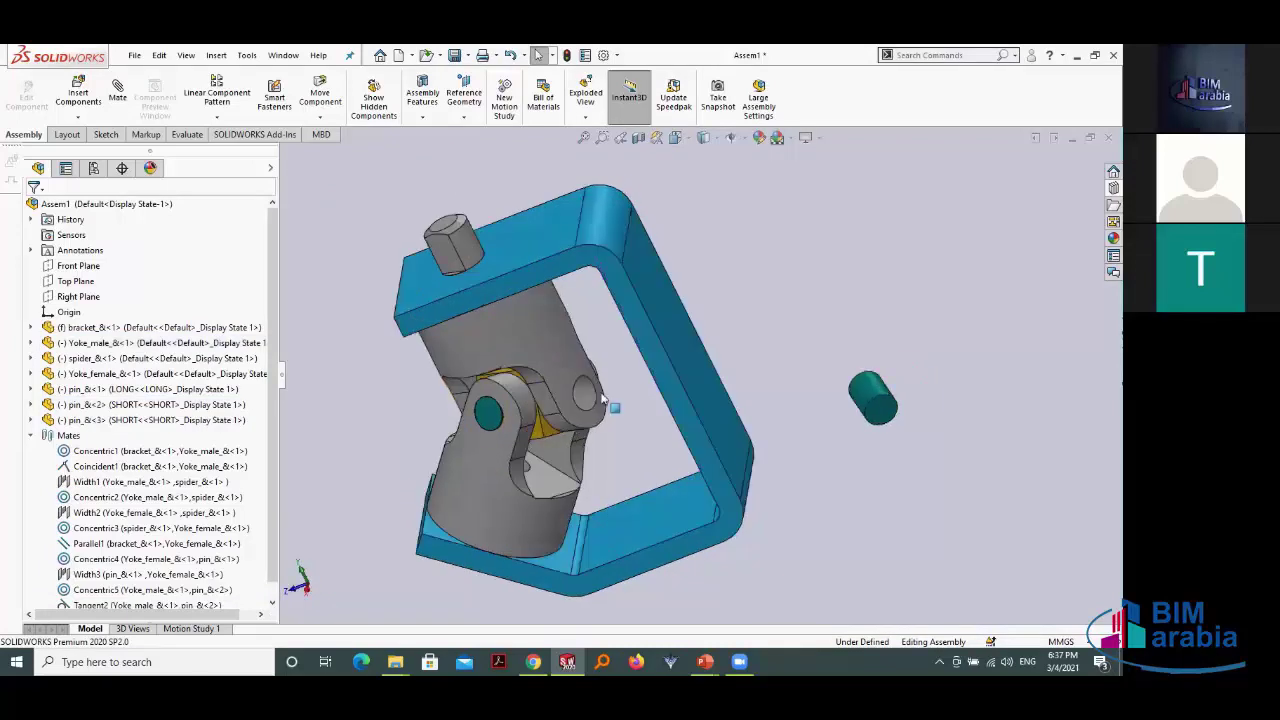
pyautogui.click(872, 398)
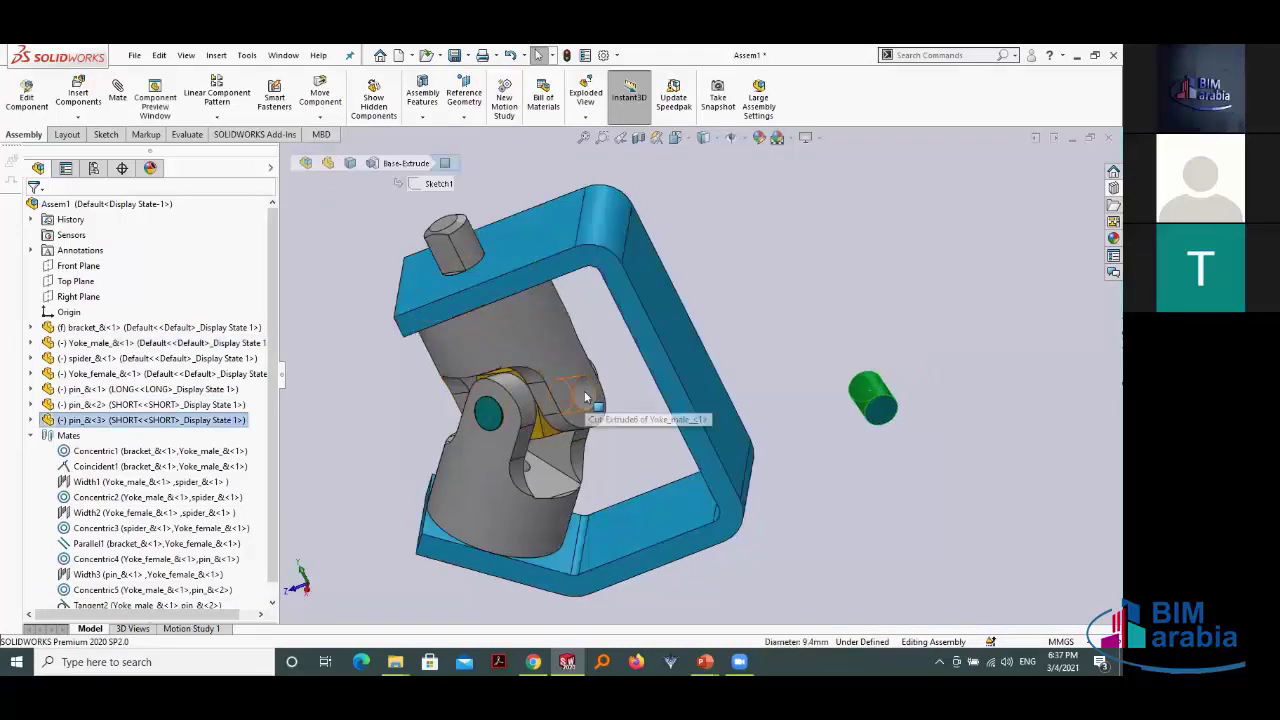
pyautogui.keyDown('ctrl'); pyautogui.click(585, 397); pyautogui.keyUp('ctrl')
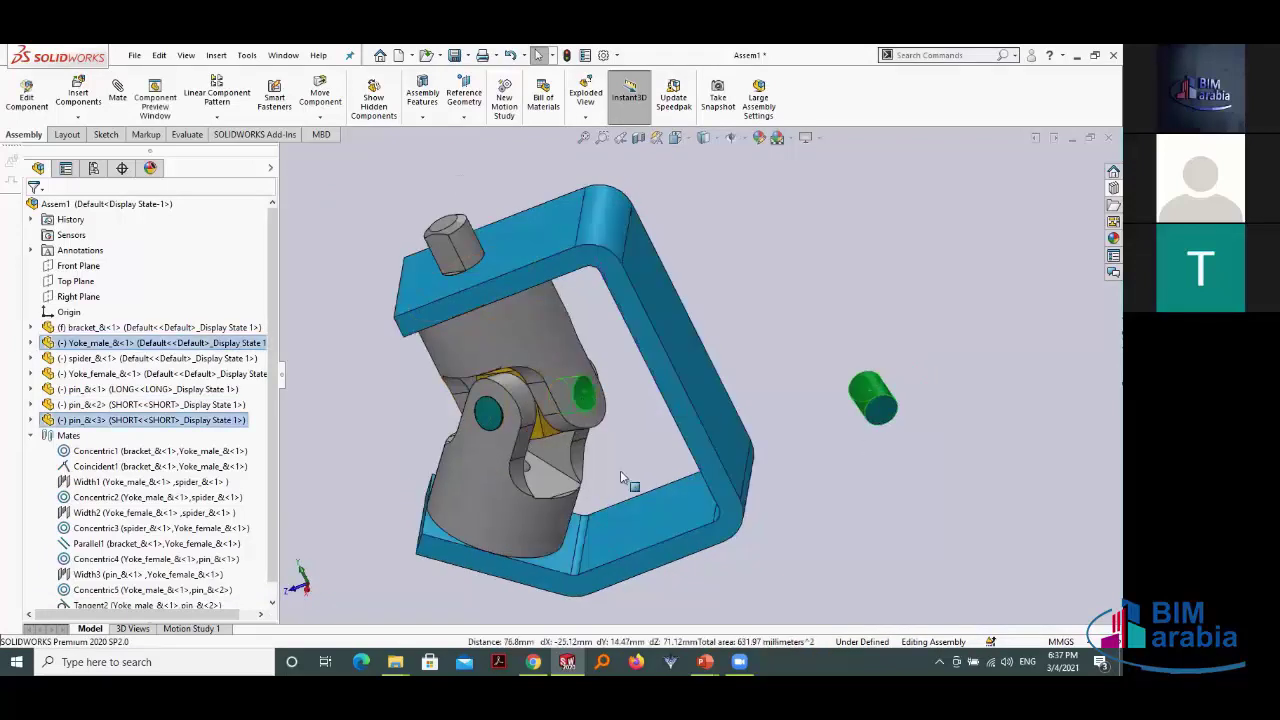
pyautogui.click(759, 426)
pyautogui.click(585, 396)
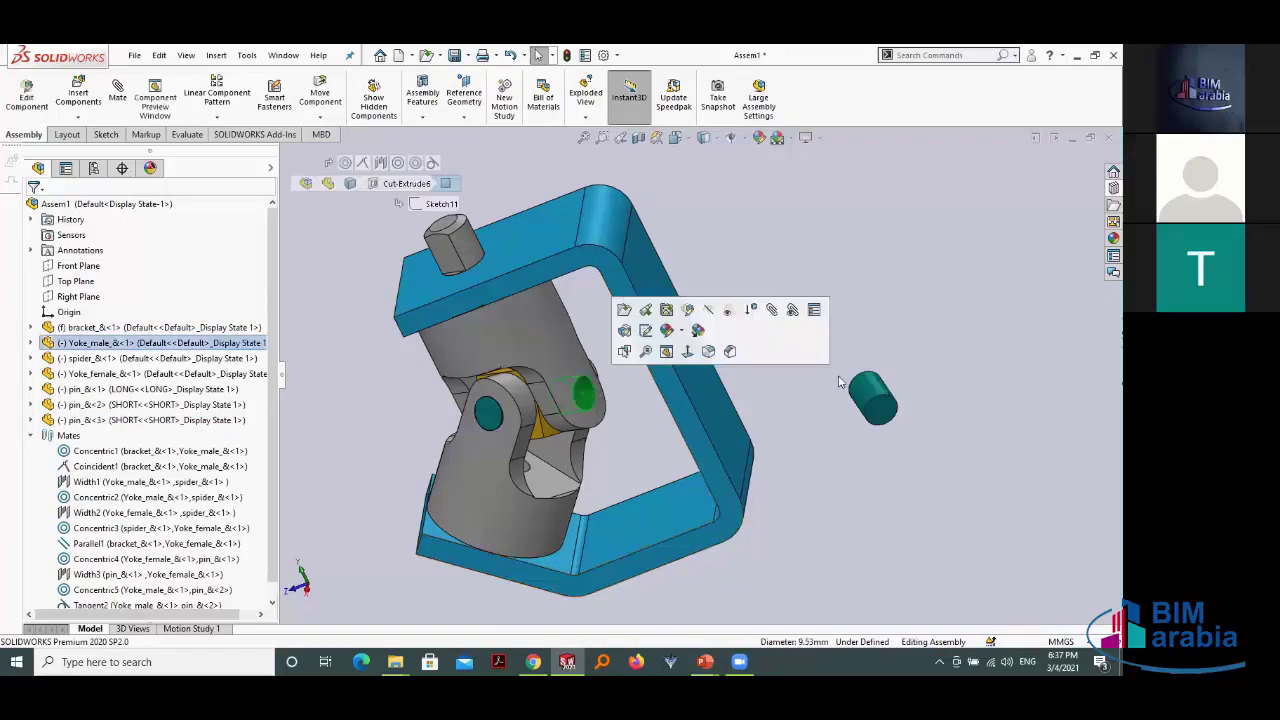
pyautogui.keyDown('ctrl'); pyautogui.click(862, 392); pyautogui.keyUp('ctrl')
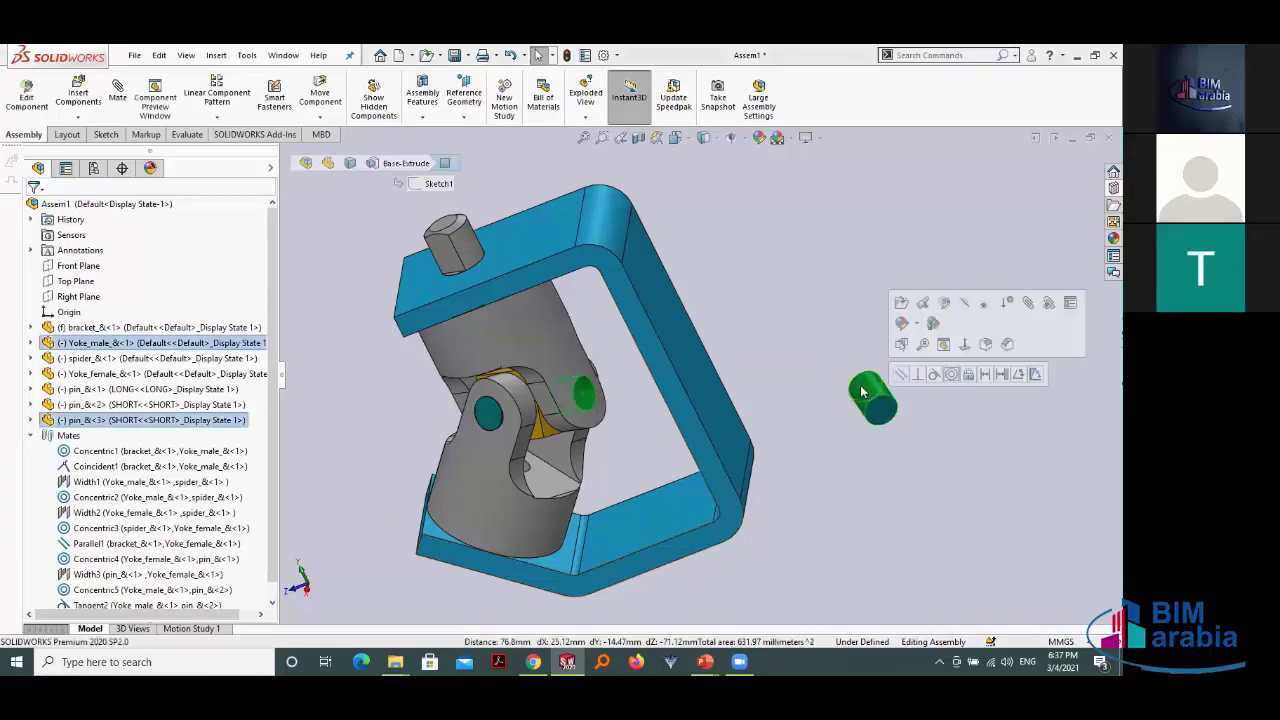
pyautogui.click(951, 374)
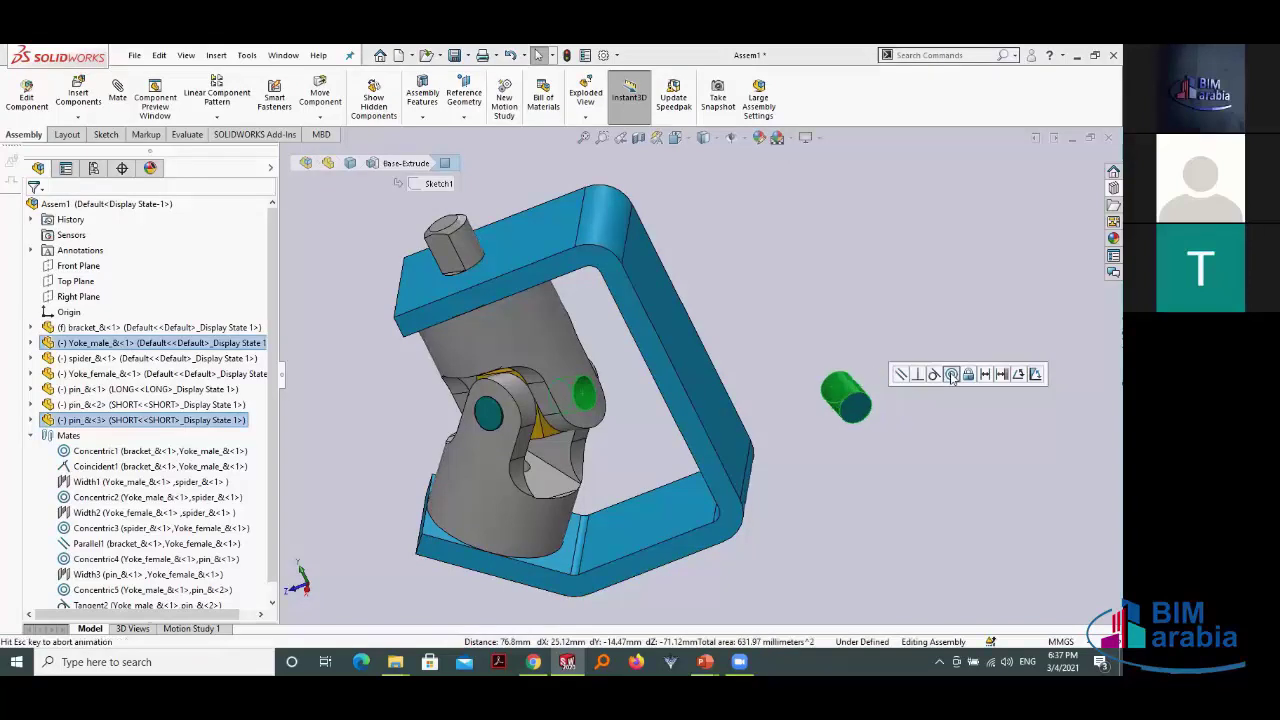
# Step: Make the short pin's cylindrical face concentric with the male yoke's hole
pyautogui.click(893, 426)
pyautogui.click(632, 388)
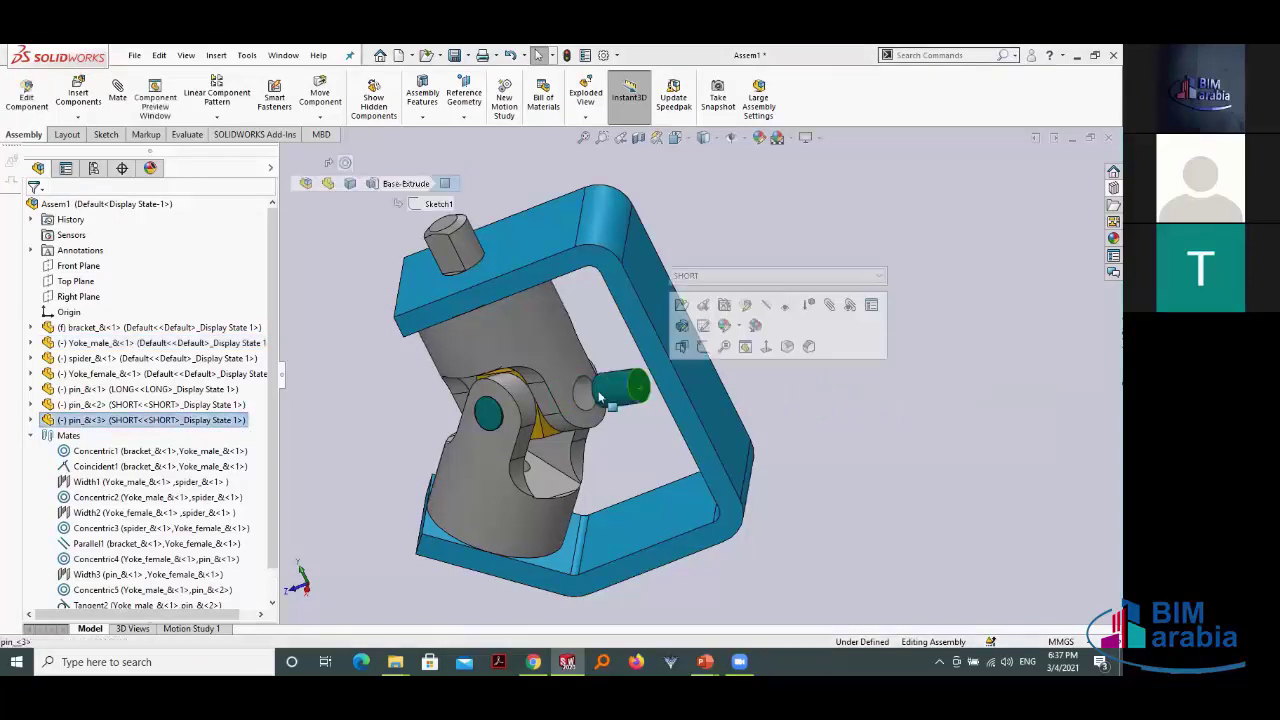
pyautogui.click(560, 350)
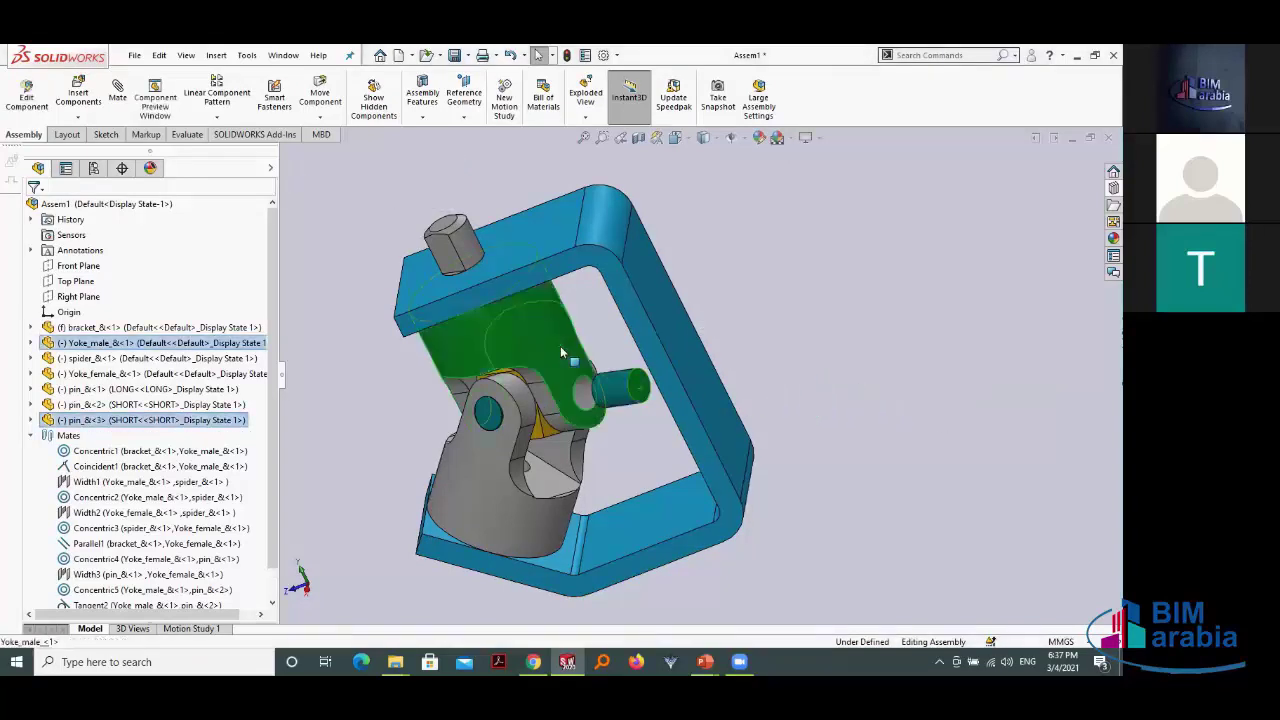
pyautogui.click(601, 335)
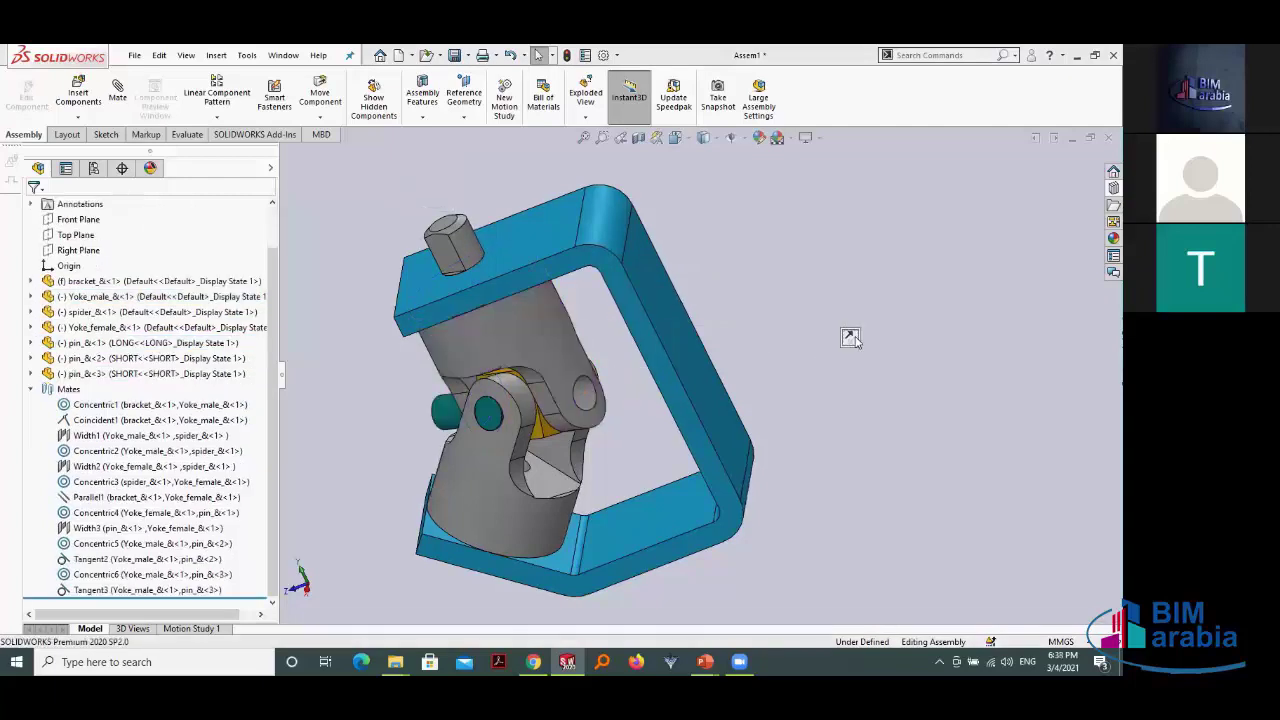
# Step: Flip the third pin's mate alignment and then flip it back
pyautogui.moveTo(850, 338); pyautogui.dragTo(855, 350)
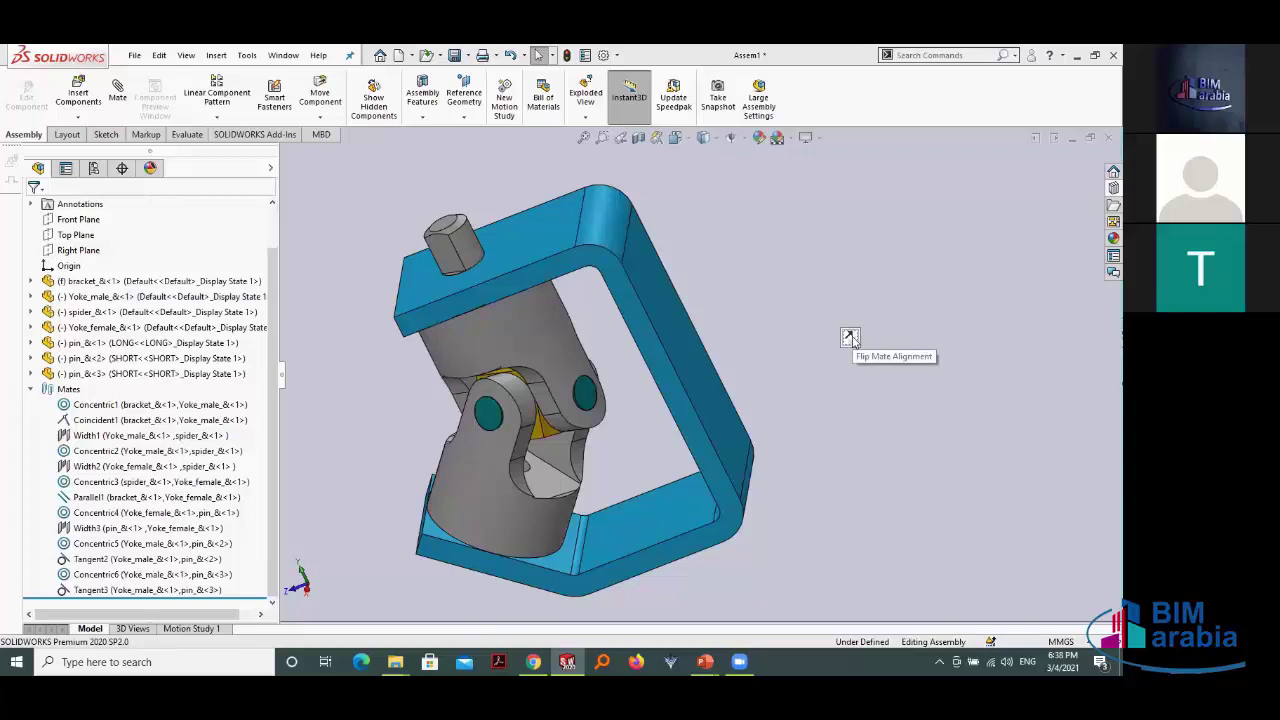
pyautogui.click(849, 337)
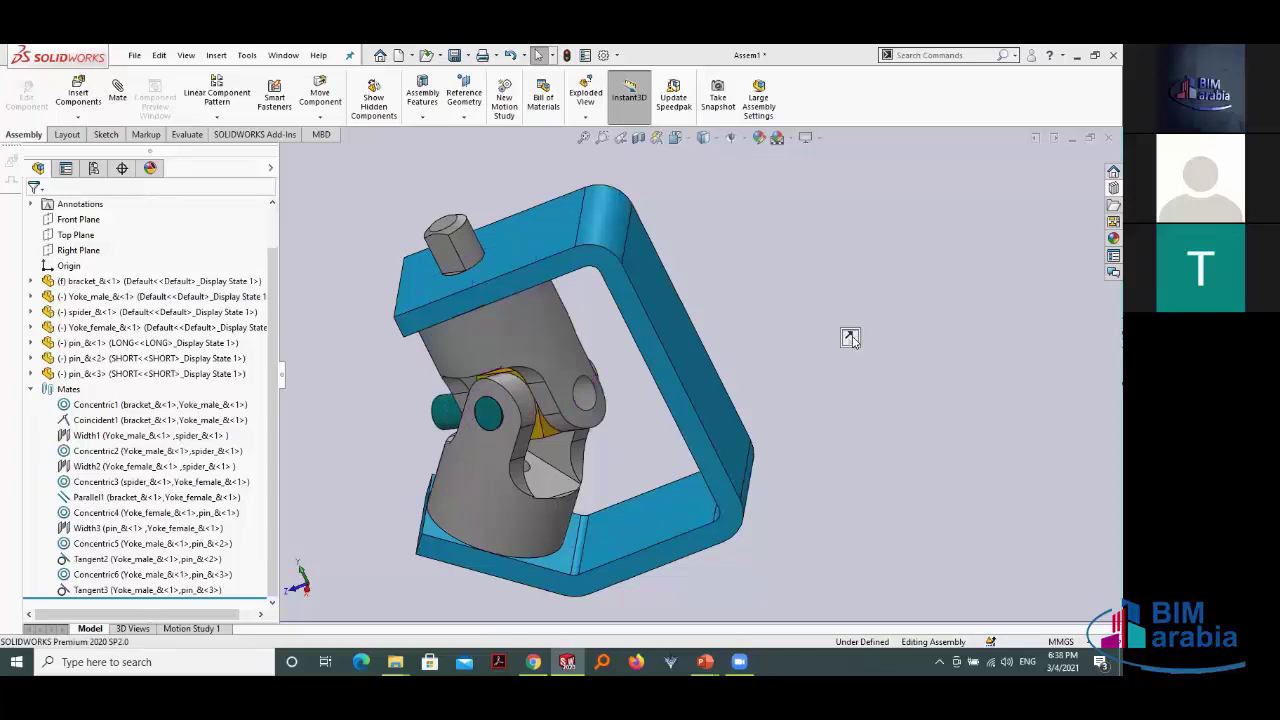
pyautogui.click(849, 337)
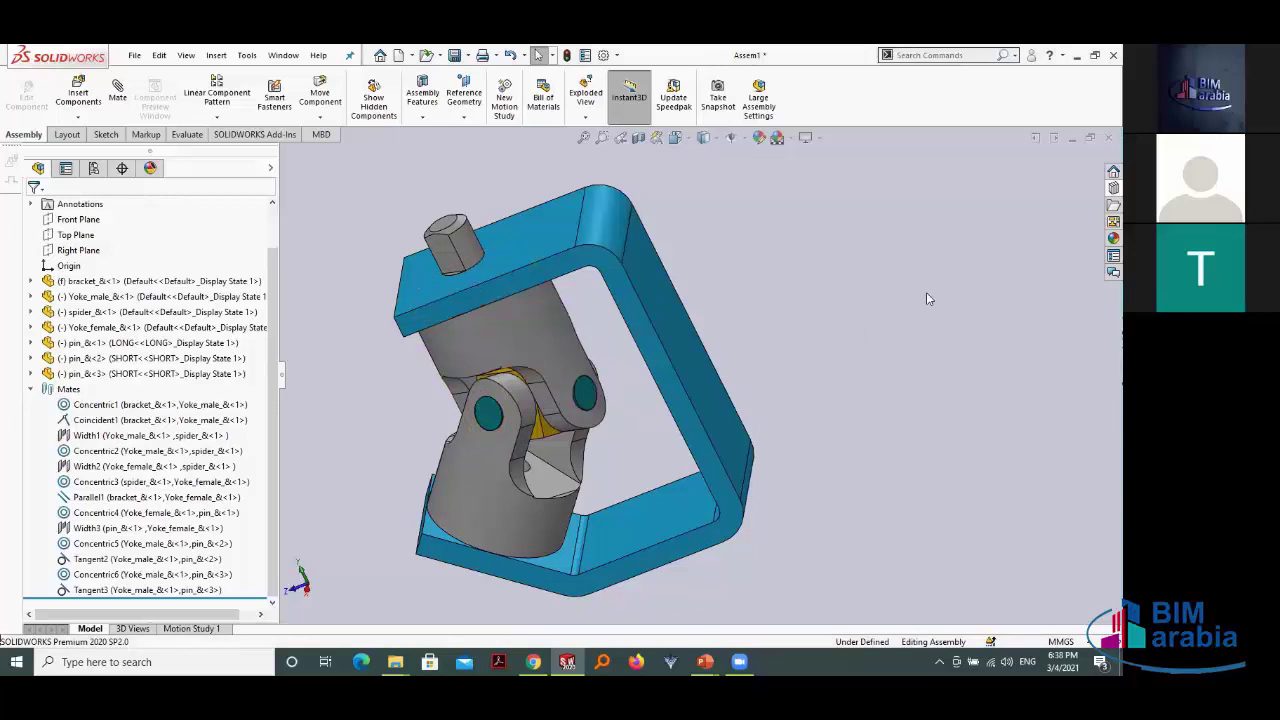
# Step: Orbit and zoom to inspect the fully mated universal joint
pyautogui.scroll(3, 831, 393)
pyautogui.scroll(2, 723, 477)
pyautogui.moveTo(723, 477)
pyautogui.mouseDown(button='middle')
pyautogui.moveTo(629, 520)
pyautogui.moveTo(705, 501)
pyautogui.moveTo(574, 391)
pyautogui.moveTo(723, 449)
pyautogui.moveTo(722, 478)
pyautogui.mouseUp(button='middle')
pyautogui.moveTo(606, 451)
pyautogui.mouseDown(button='middle')
pyautogui.moveTo(640, 526)
pyautogui.moveTo(671, 543)
pyautogui.moveTo(662, 316)
pyautogui.mouseUp(button='middle')
pyautogui.scroll(-4, 599, 441)
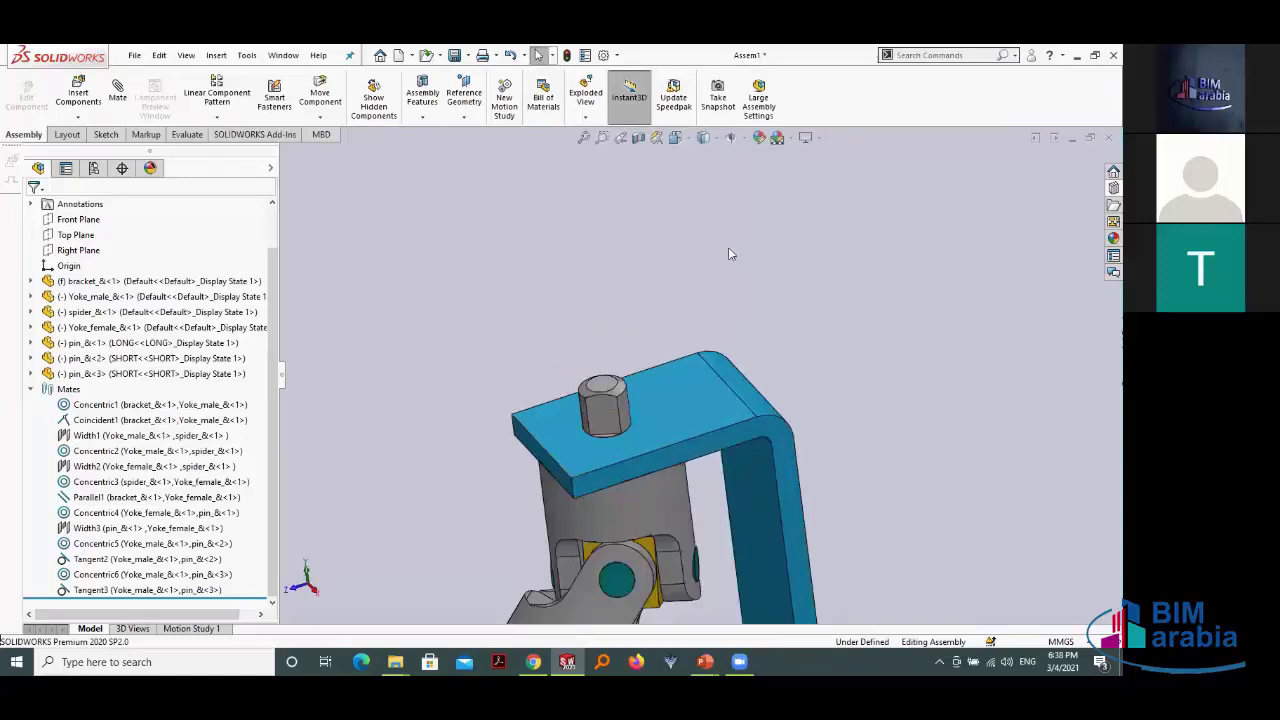
pyautogui.scroll(5, 556, 536)
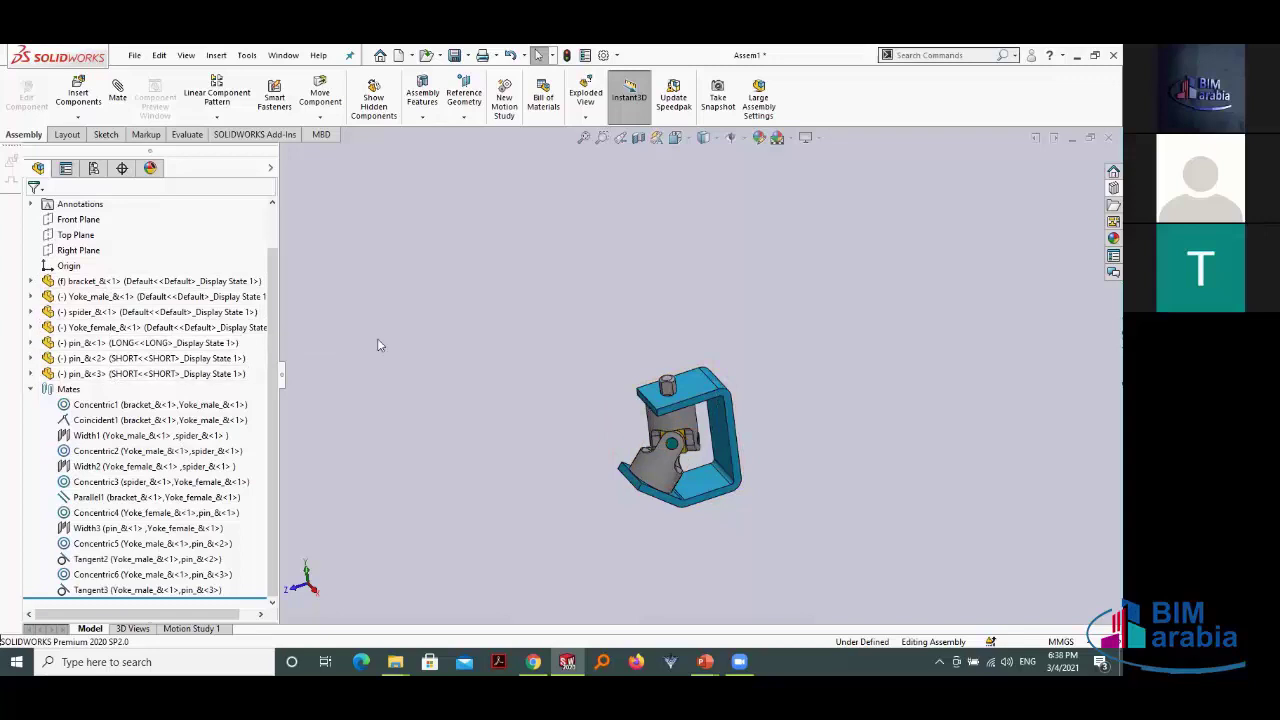
# Step: Insert crank sub_&.SLDASM above the bracket and expand it in the tree
pyautogui.click(80, 88)
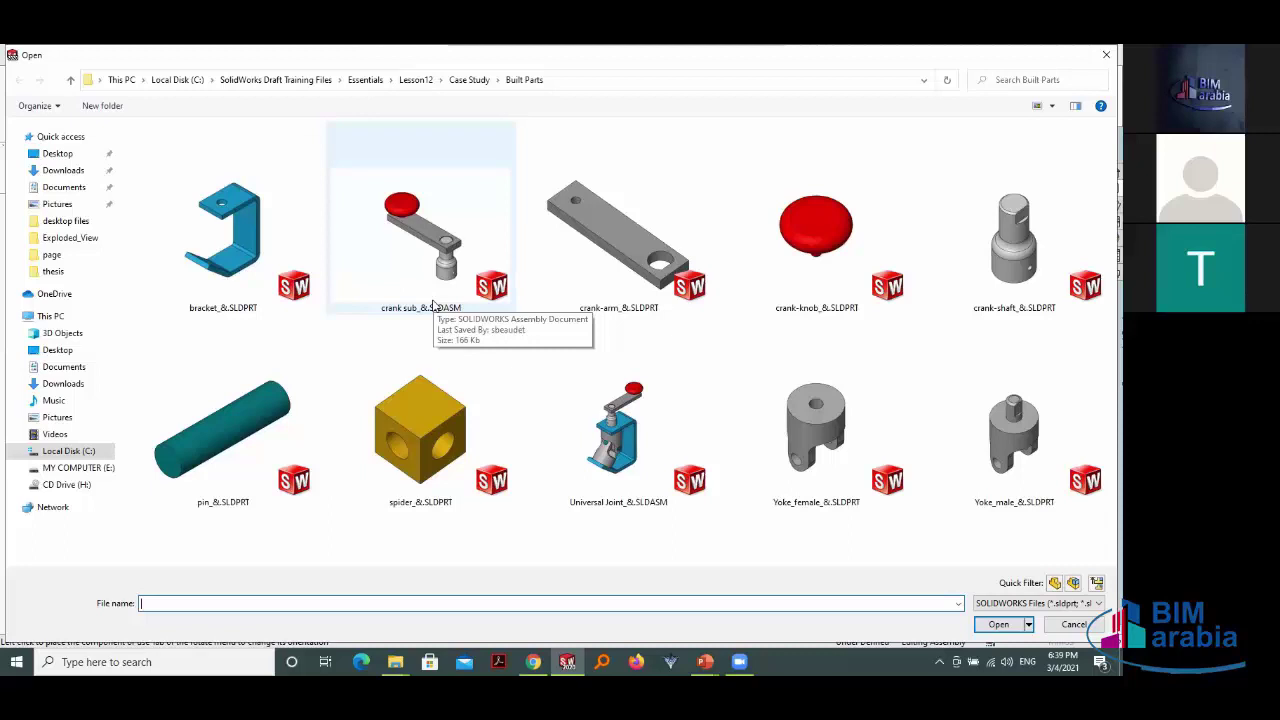
pyautogui.click(408, 254)
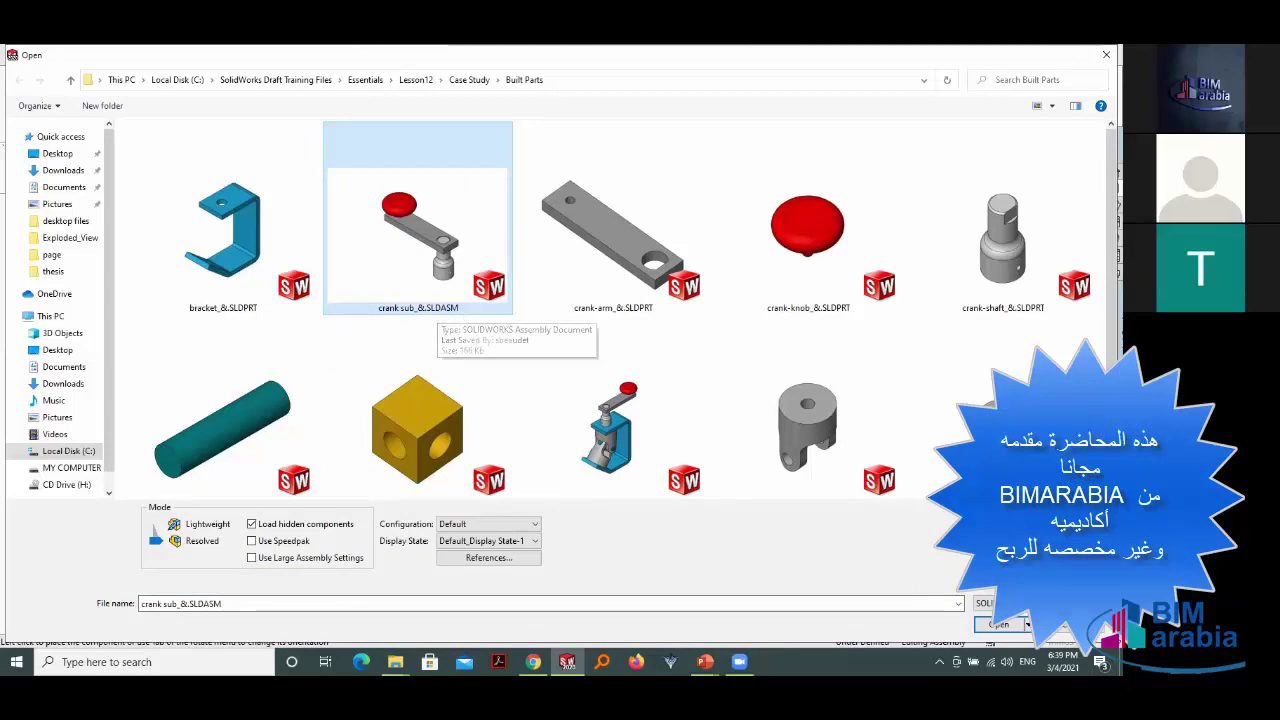
pyautogui.click(1000, 626)
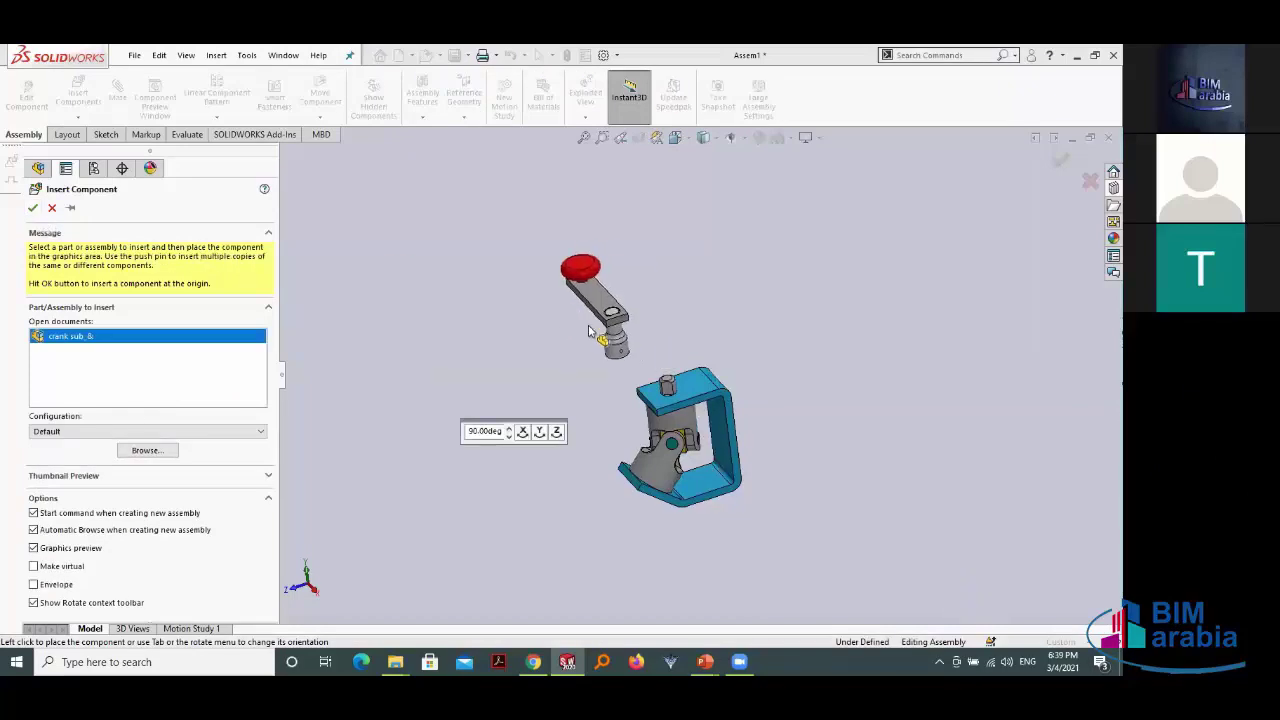
pyautogui.click(580, 335)
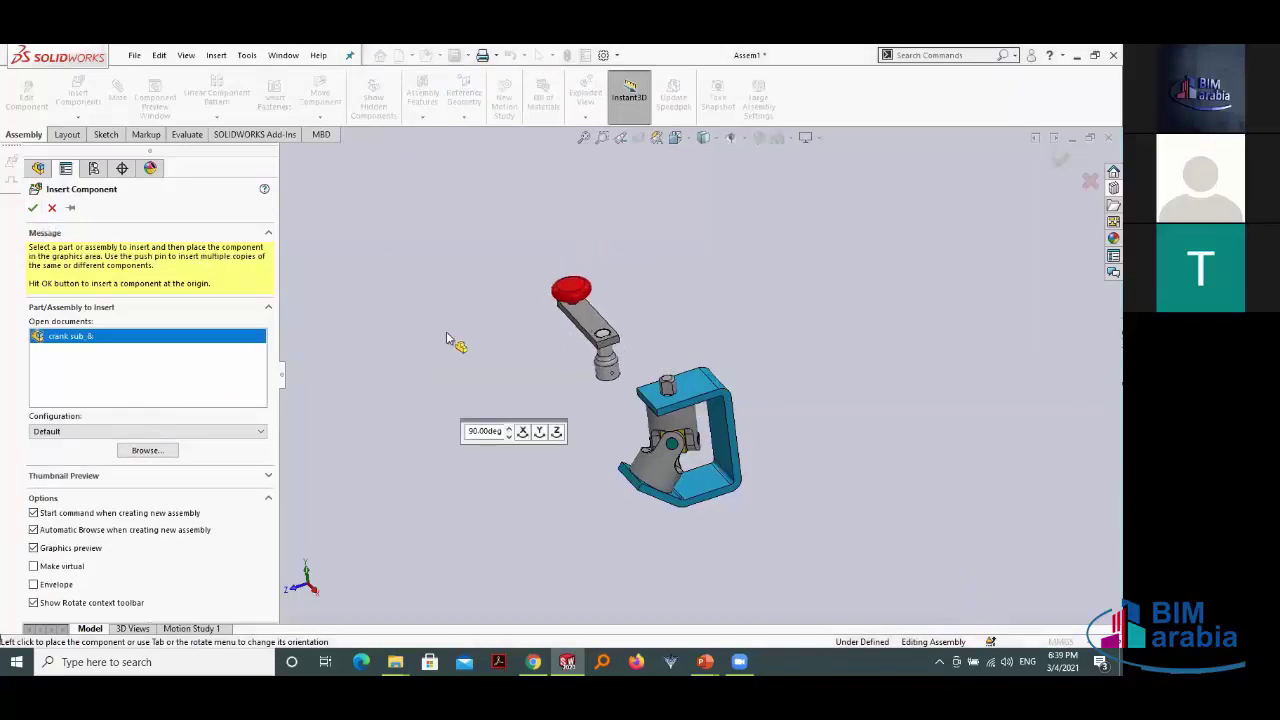
pyautogui.click(54, 393)
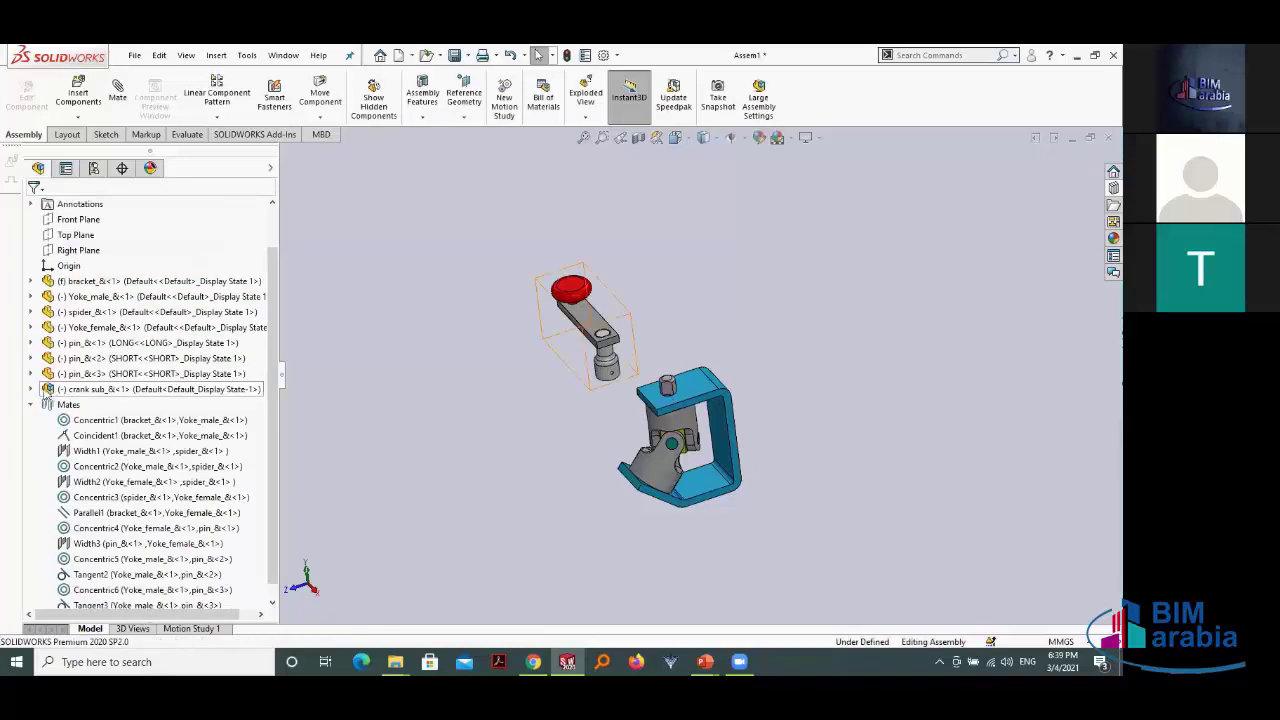
pyautogui.click(31, 390)
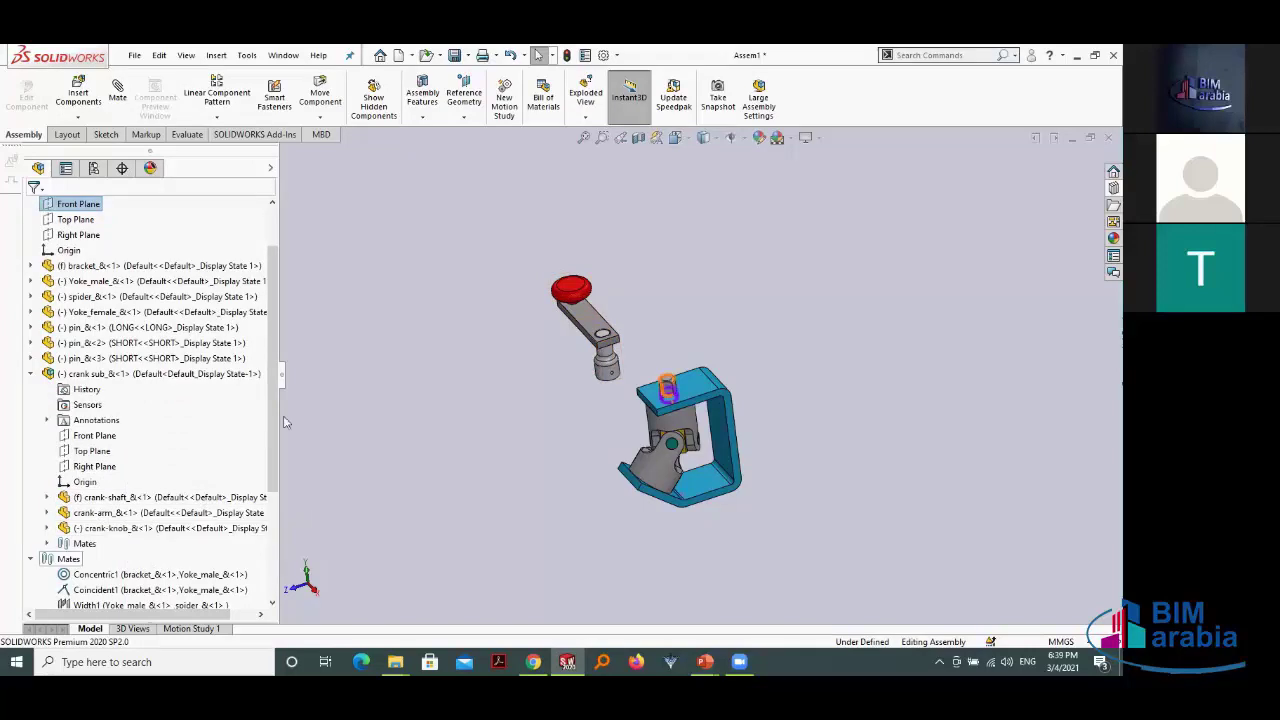
# Step: Review the crank sub's internal Mates folder, then collapse the crank sub entry
pyautogui.moveTo(268, 440); pyautogui.dragTo(268, 519)
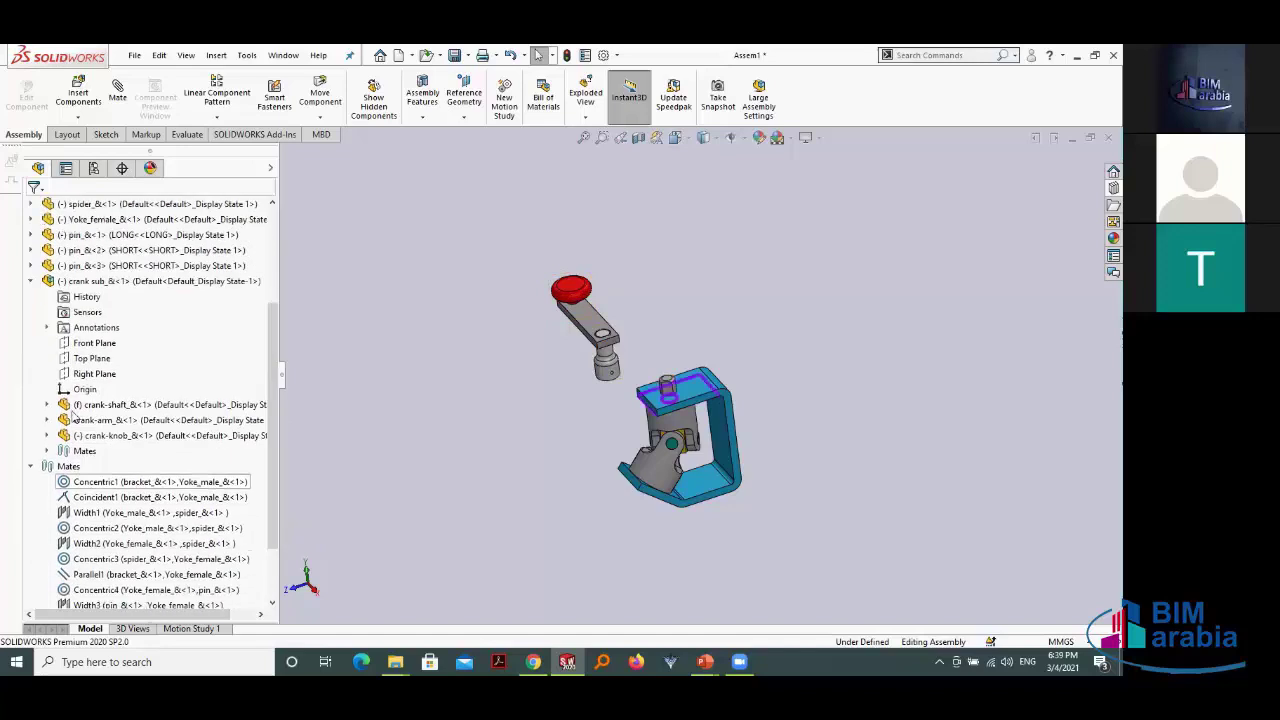
pyautogui.click(47, 451)
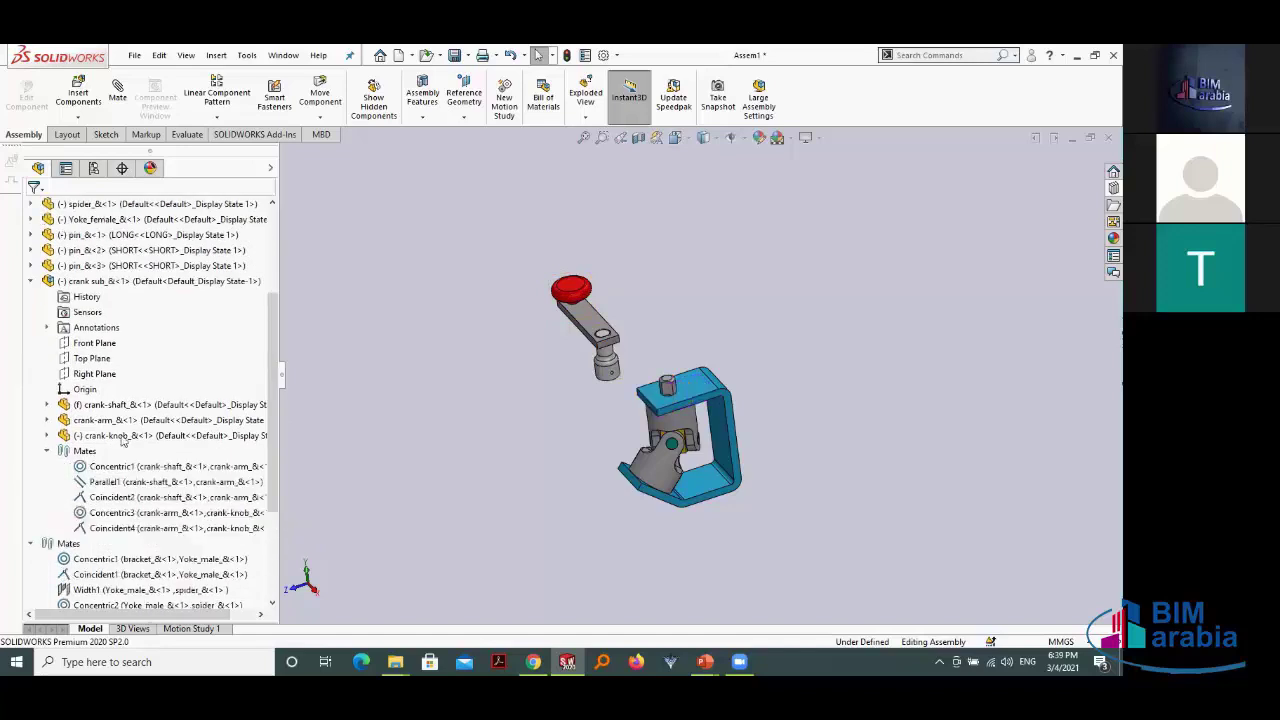
pyautogui.click(31, 281)
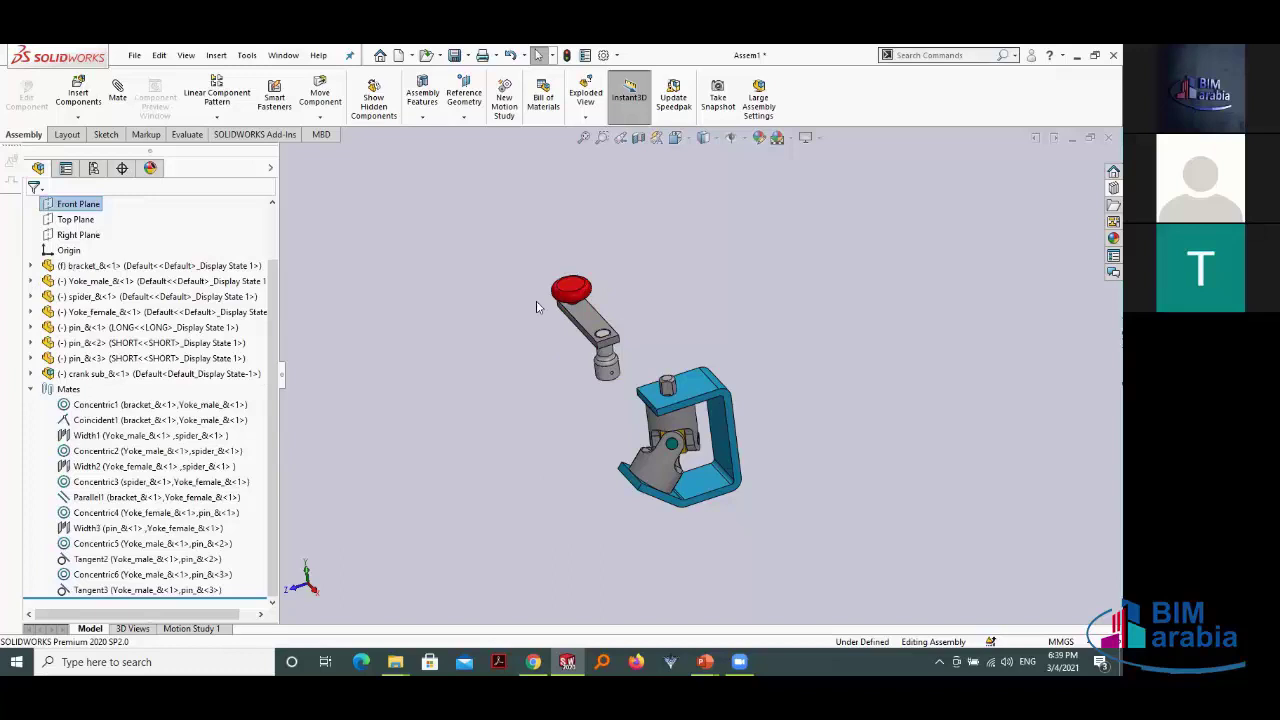
pyautogui.scroll(-2, 603, 372)
pyautogui.scroll(-3, 630, 410)
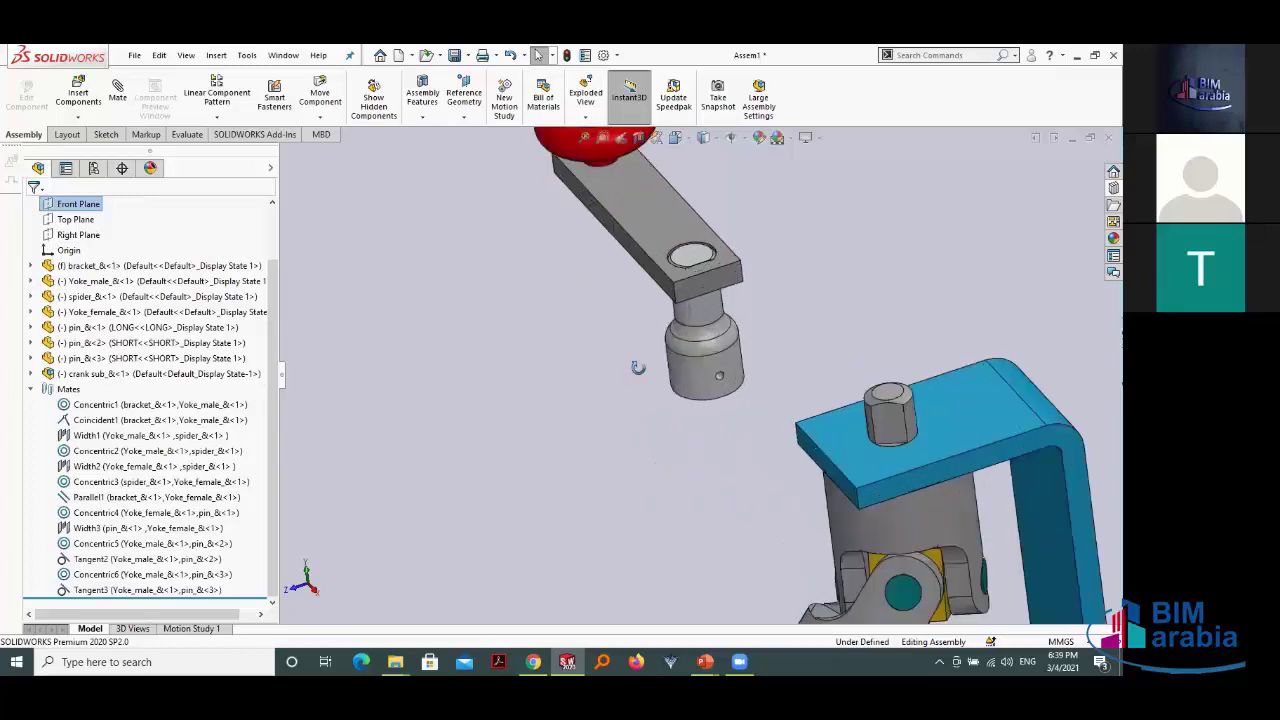
# Step: Make the crank-shaft bore concentric with the male yoke's top stub
pyautogui.scroll(1, 634, 366)
pyautogui.moveTo(645, 175); pyautogui.dragTo(625, 435, button='middle')
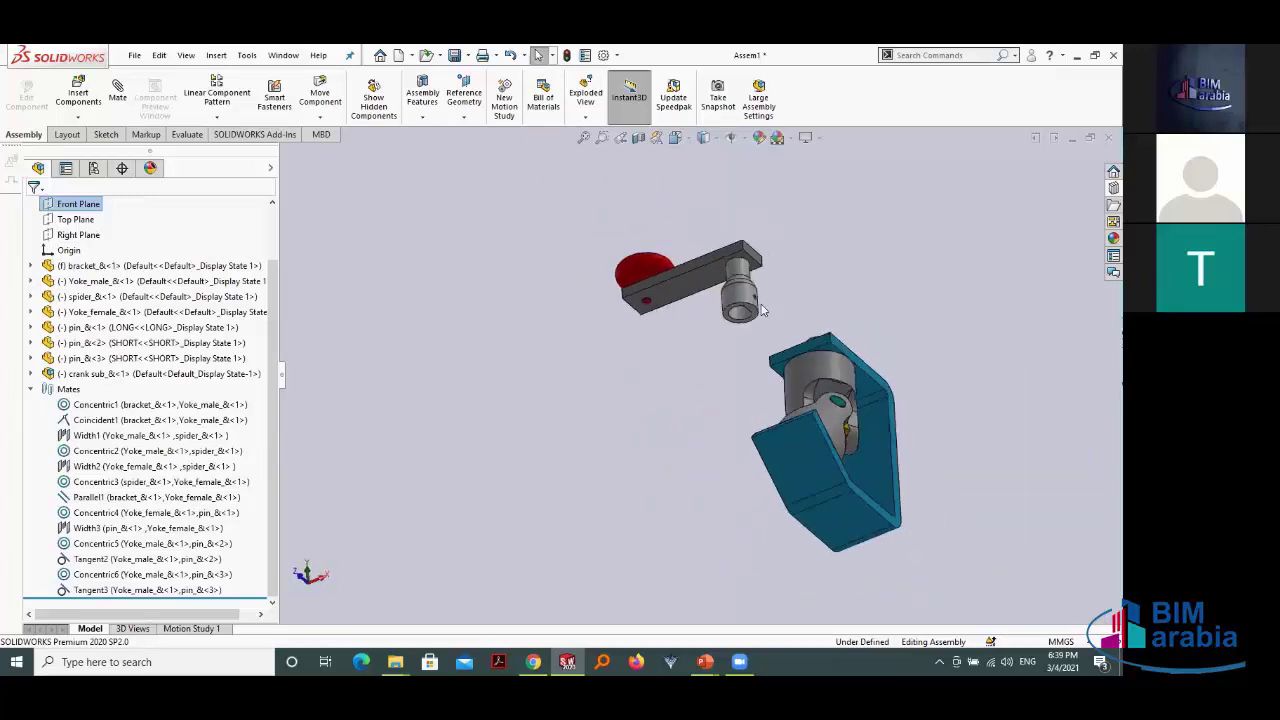
pyautogui.scroll(-3, 625, 435)
pyautogui.click(624, 421)
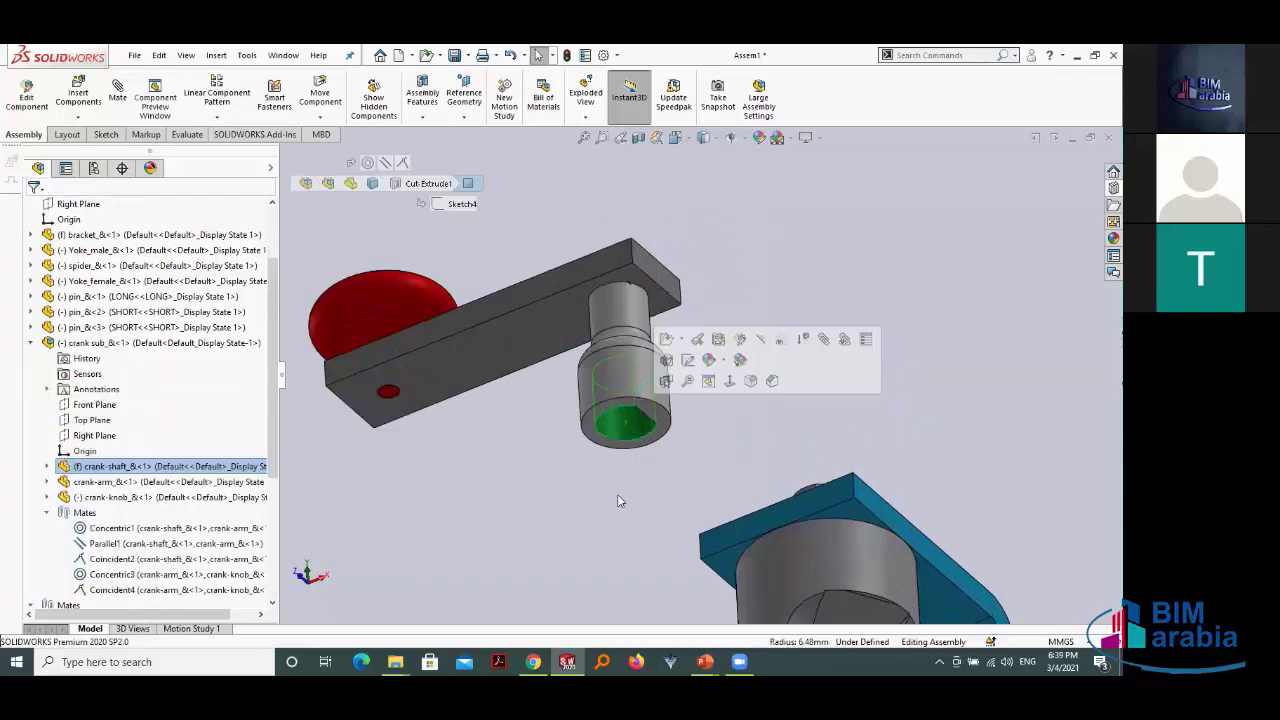
pyautogui.scroll(3, 617, 494)
pyautogui.moveTo(617, 494)
pyautogui.mouseDown(button='middle')
pyautogui.moveTo(889, 391)
pyautogui.moveTo(596, 438)
pyautogui.mouseUp(button='middle')
pyautogui.scroll(-3, 620, 435)
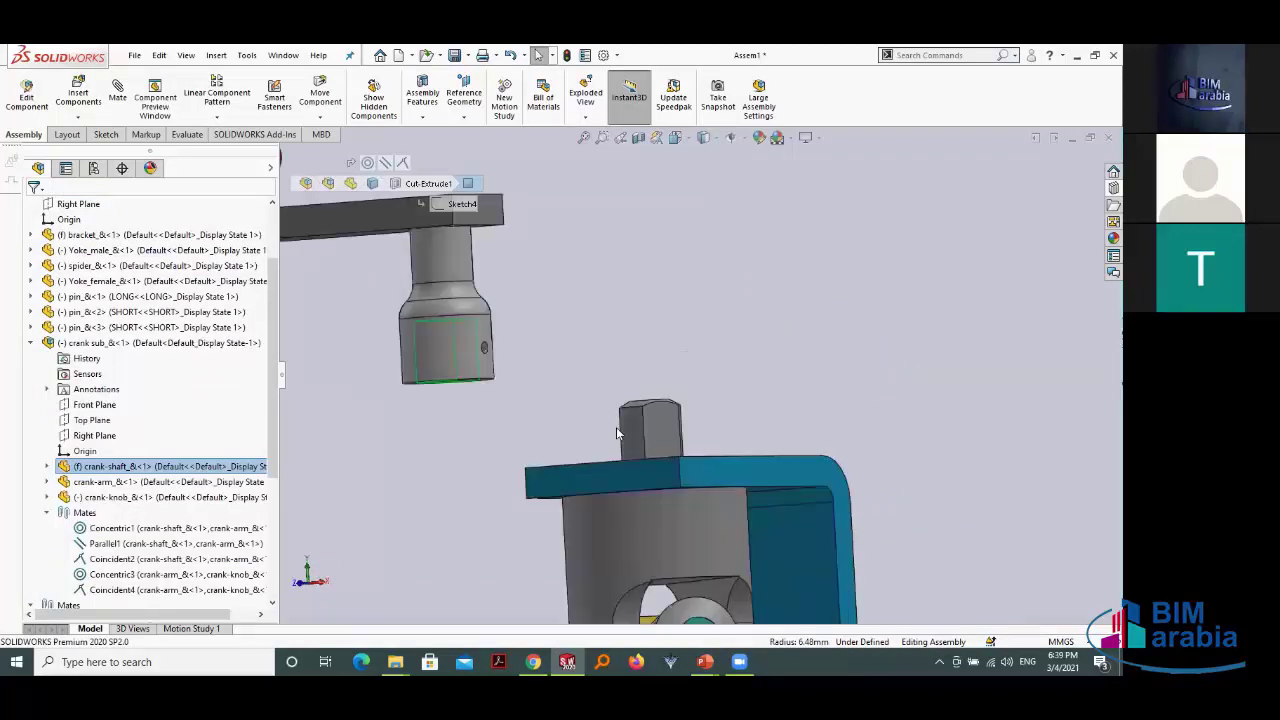
pyautogui.keyDown('ctrl'); pyautogui.click(627, 434); pyautogui.keyUp('ctrl')
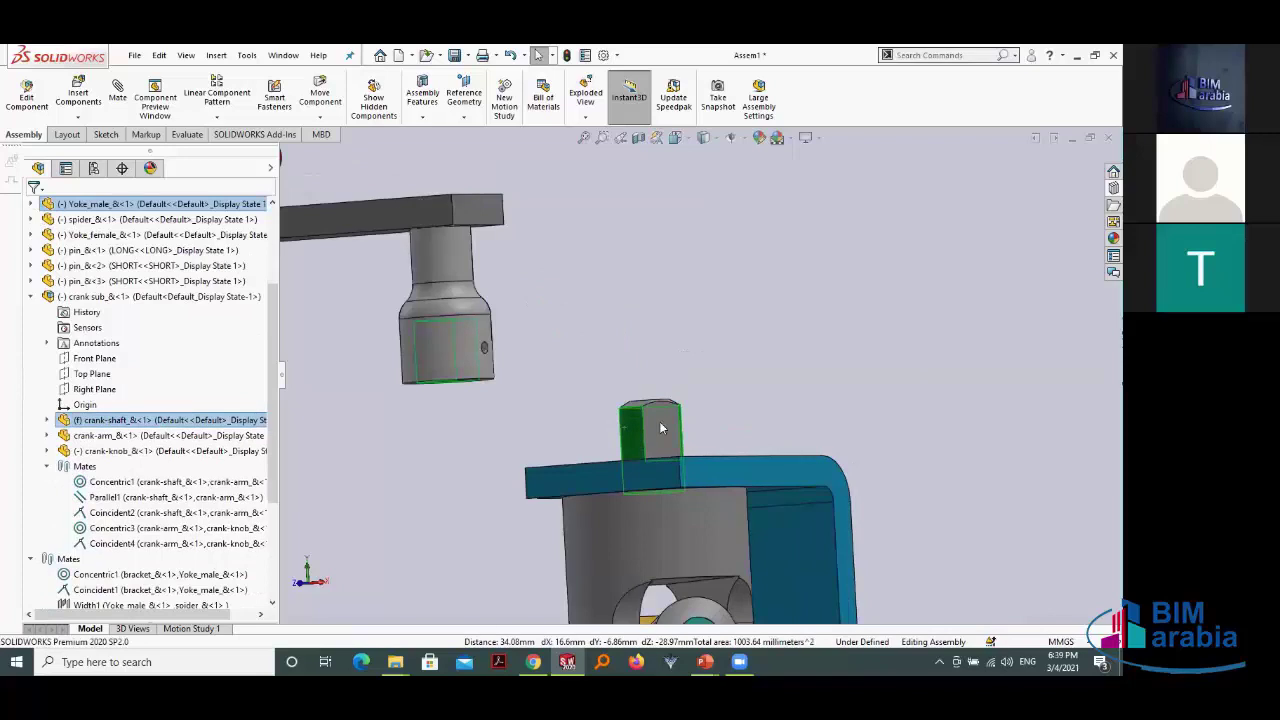
pyautogui.click(716, 416)
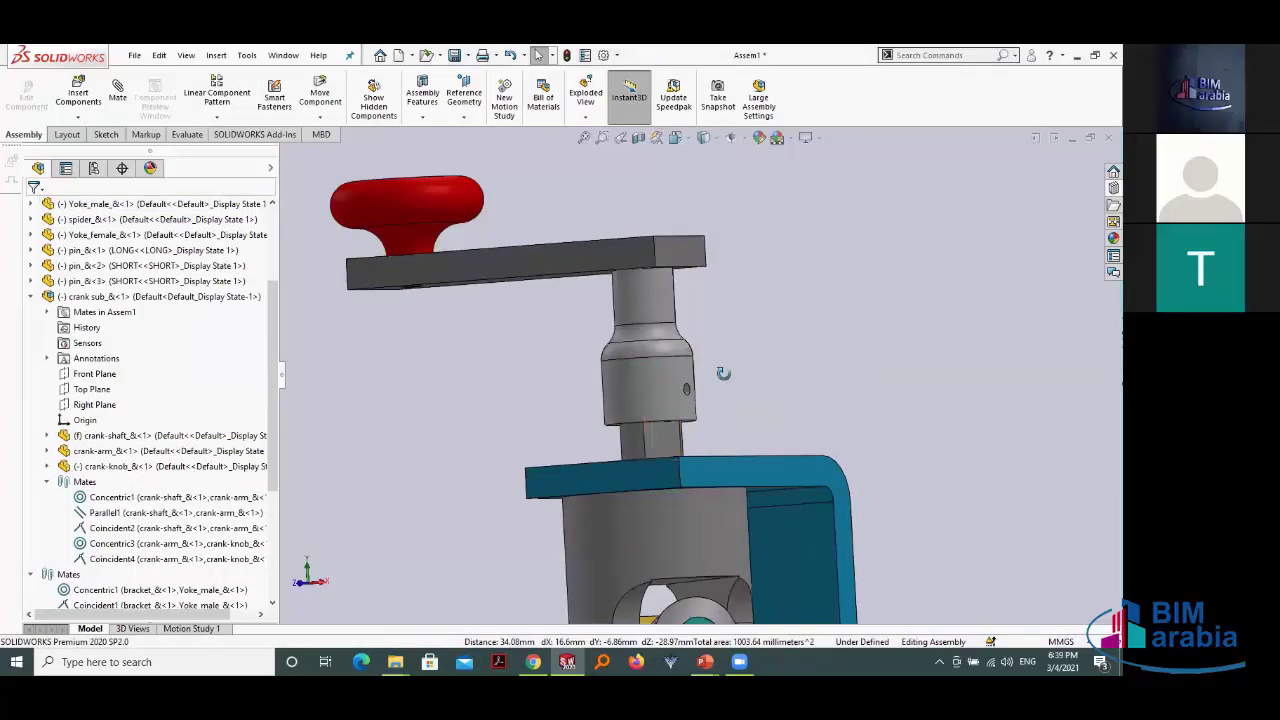
# Step: Try another mate between the crank-shaft hole and the yoke stub, which fails
pyautogui.moveTo(723, 371)
pyautogui.mouseDown(button='middle')
pyautogui.moveTo(743, 323)
pyautogui.moveTo(708, 332)
pyautogui.mouseUp(button='middle')
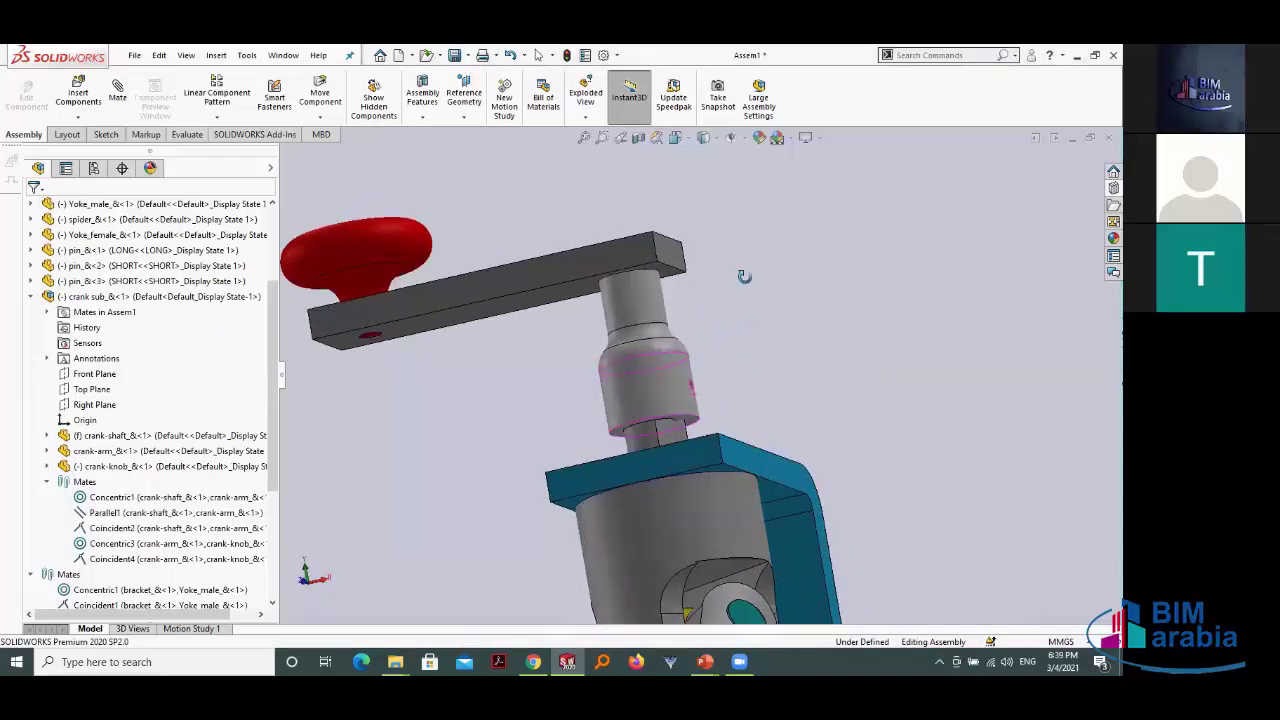
pyautogui.scroll(-5, 741, 288)
pyautogui.moveTo(741, 288); pyautogui.dragTo(506, 407, button='middle')
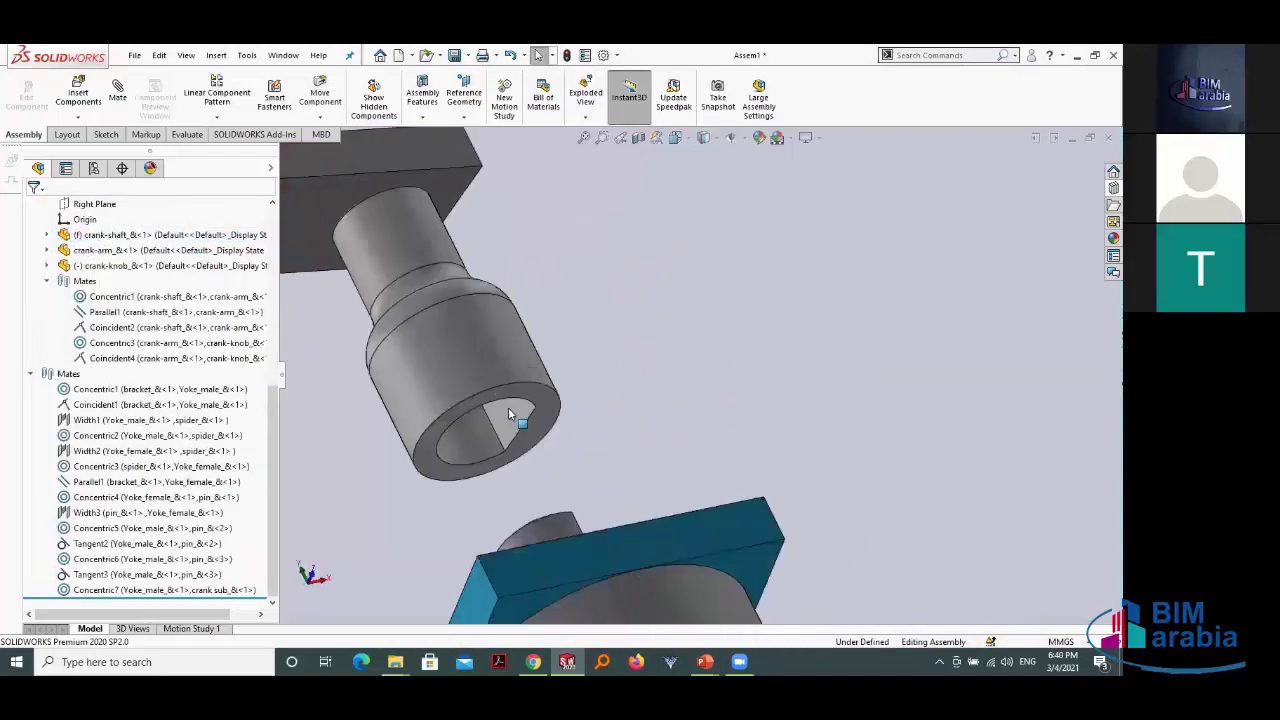
pyautogui.click(505, 410)
pyautogui.moveTo(652, 434)
pyautogui.mouseDown(button='middle')
pyautogui.moveTo(655, 452)
pyautogui.moveTo(560, 530)
pyautogui.moveTo(640, 470)
pyautogui.mouseUp(button='middle')
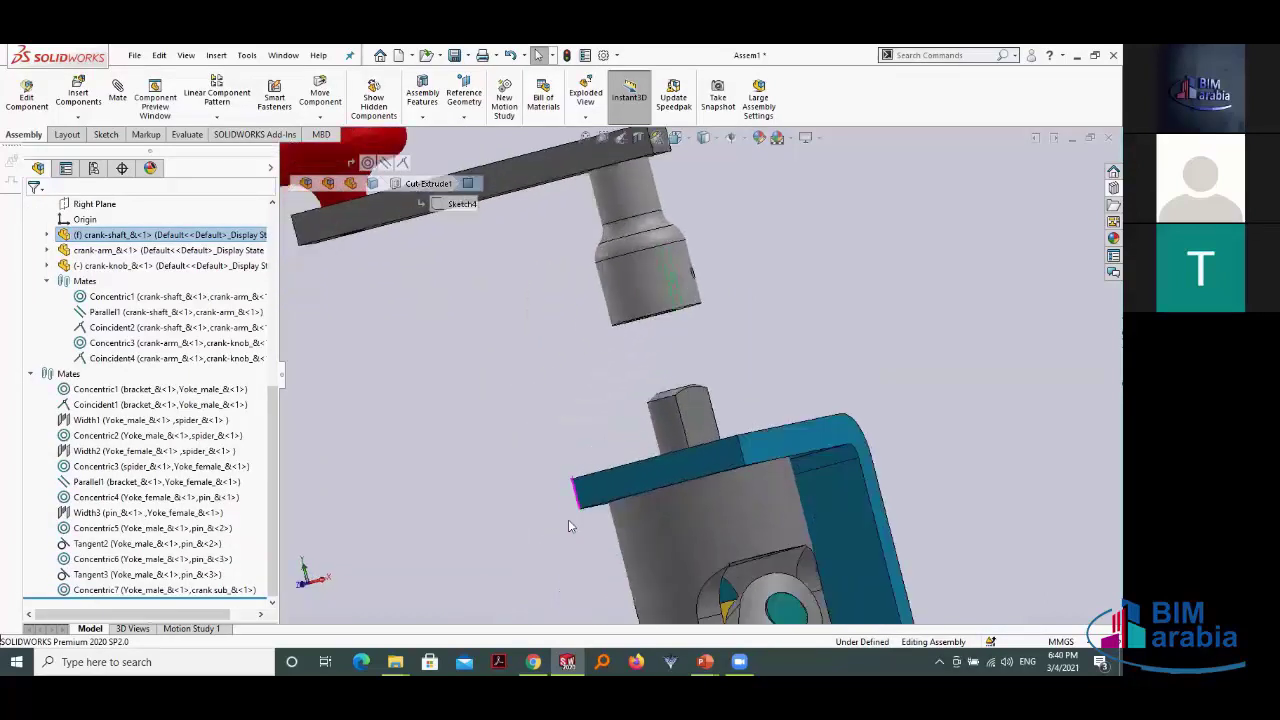
pyautogui.keyDown('ctrl'); pyautogui.click(690, 417); pyautogui.keyUp('ctrl')
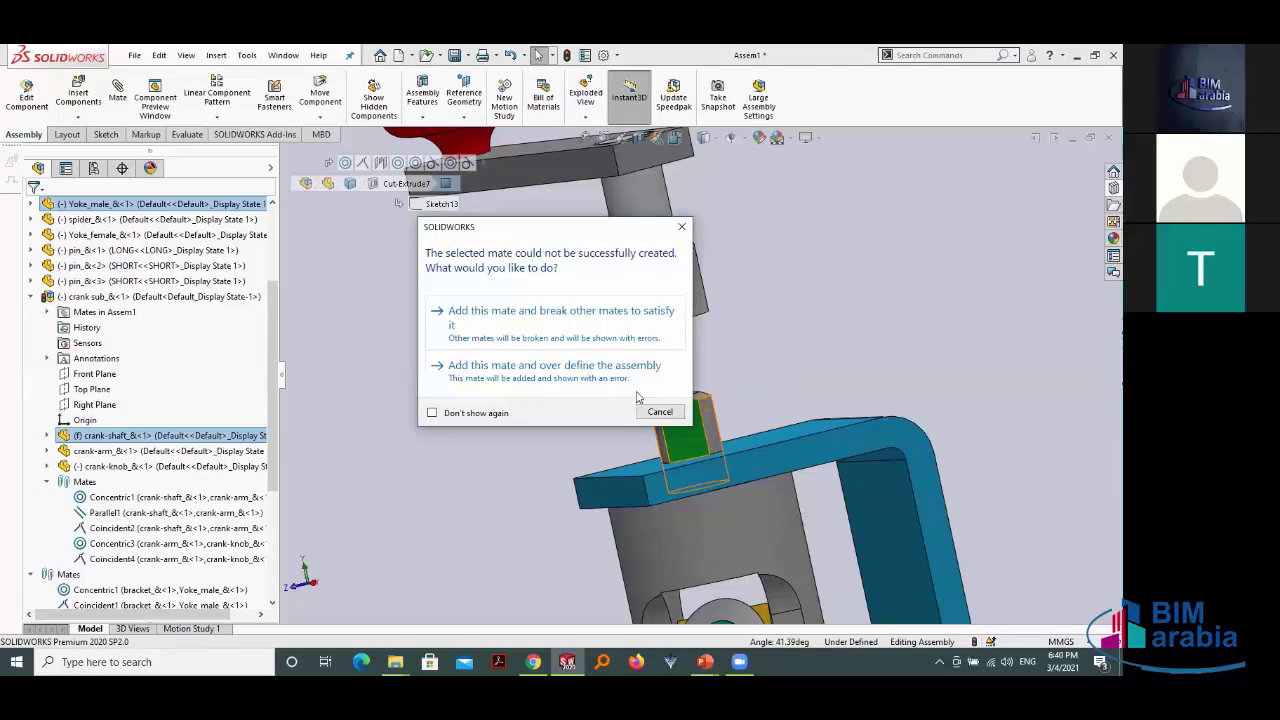
# Step: Dismiss the failed mate and add Parallel2 between the crank-shaft and Yoke_male
pyautogui.click(668, 413)
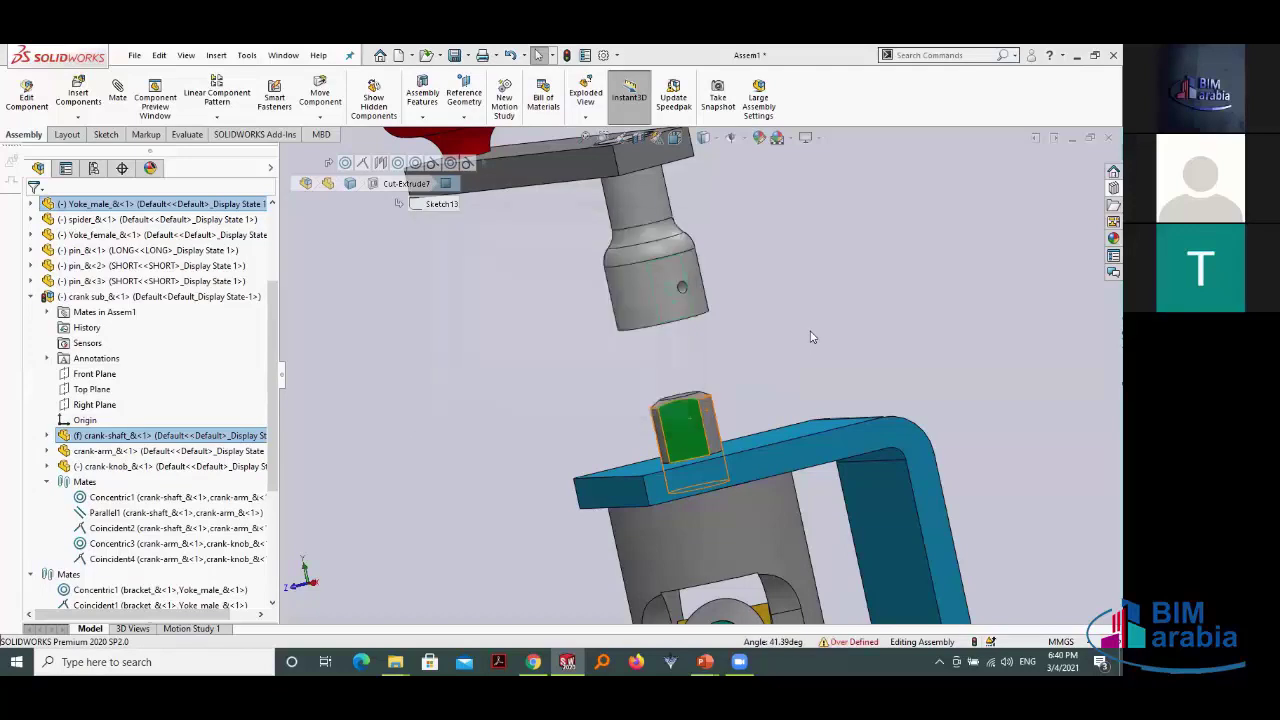
pyautogui.click(672, 440)
pyautogui.moveTo(841, 250)
pyautogui.mouseDown(button='middle')
pyautogui.moveTo(855, 210)
pyautogui.moveTo(665, 396)
pyautogui.mouseUp(button='middle')
pyautogui.scroll(-3, 665, 396)
pyautogui.scroll(-3, 459, 458)
pyautogui.scroll(-2, 485, 435)
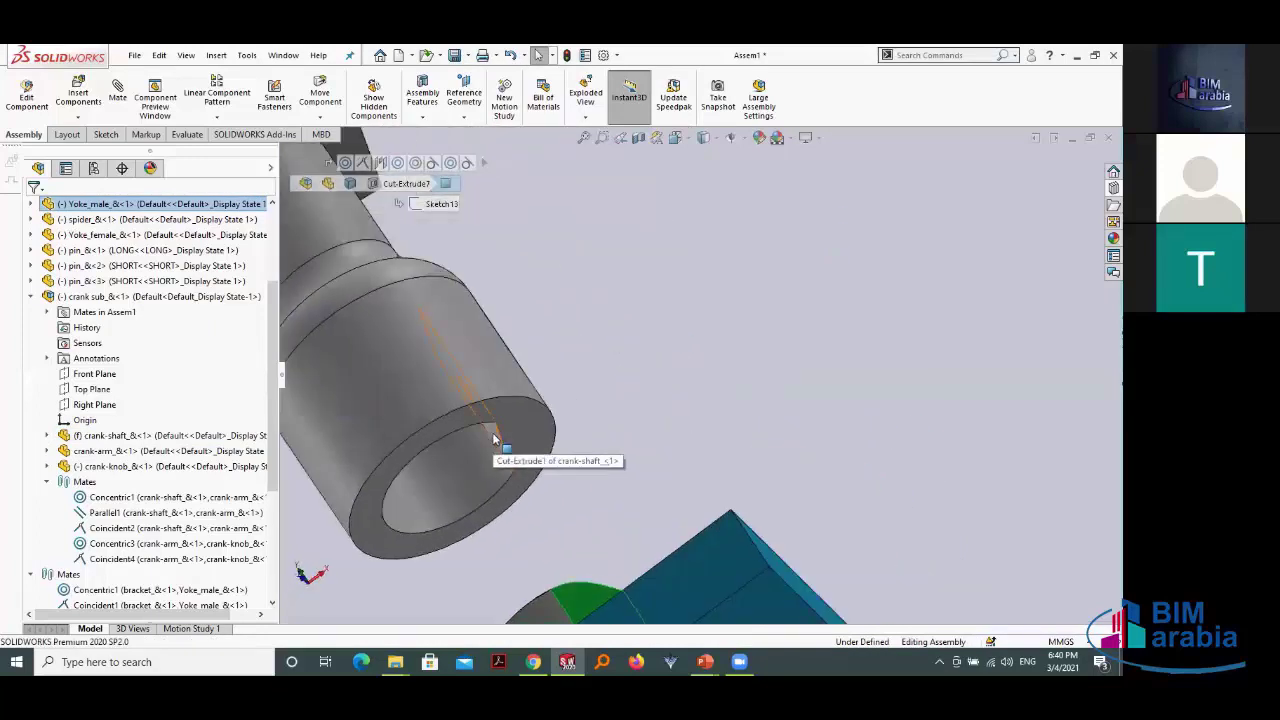
pyautogui.click(494, 438)
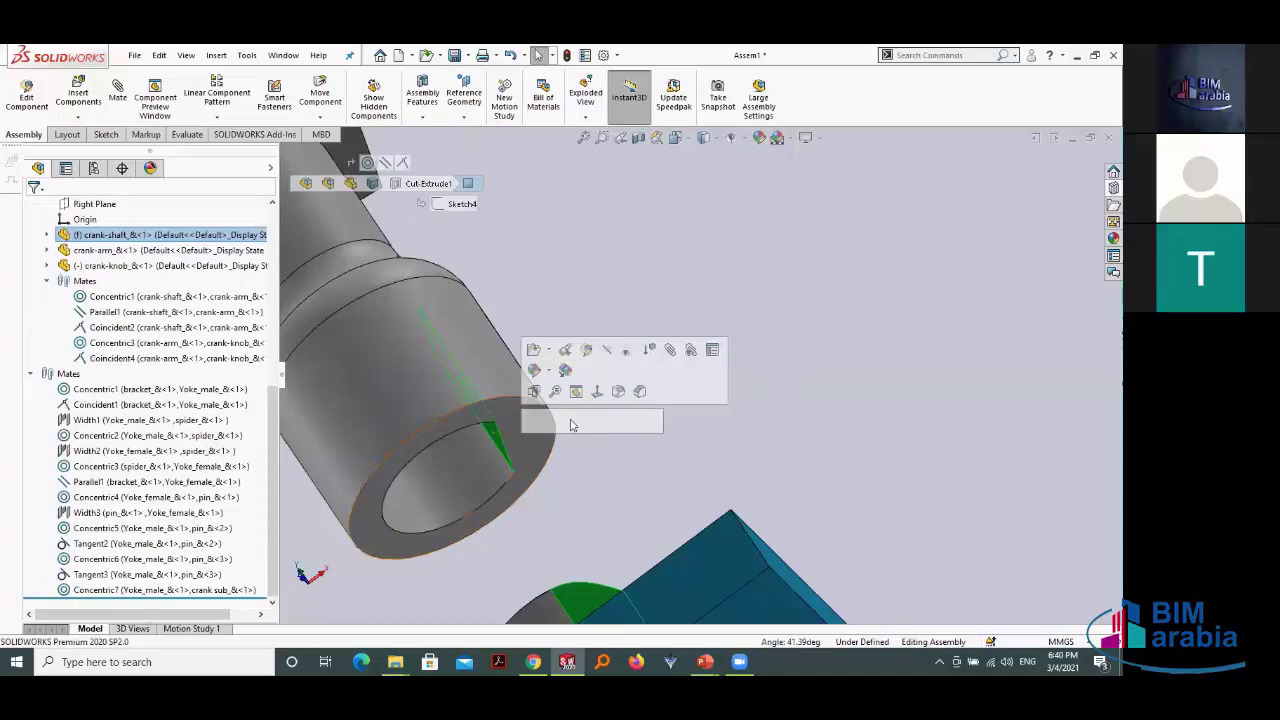
pyautogui.click(676, 430)
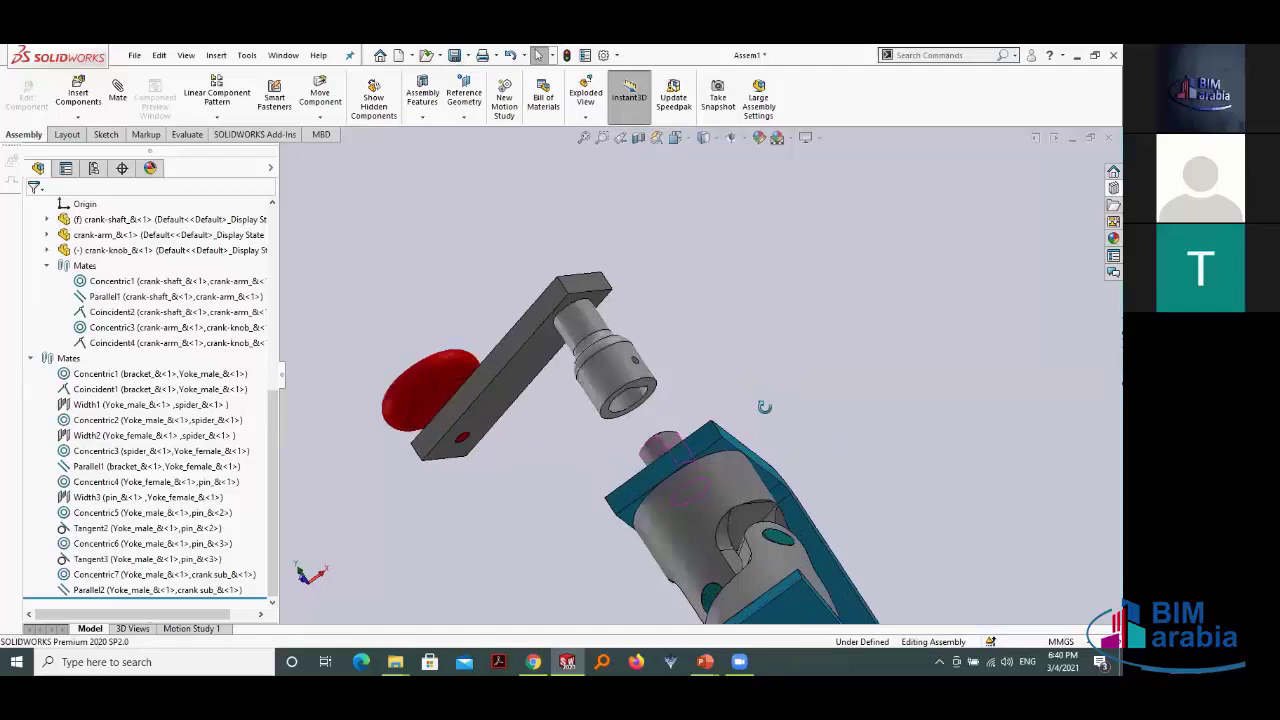
# Step: Orbit to a higher view and select the crank shaft above the bracket
pyautogui.moveTo(770, 461)
pyautogui.mouseDown(button='middle')
pyautogui.moveTo(688, 376)
pyautogui.moveTo(700, 394)
pyautogui.mouseUp(button='middle')
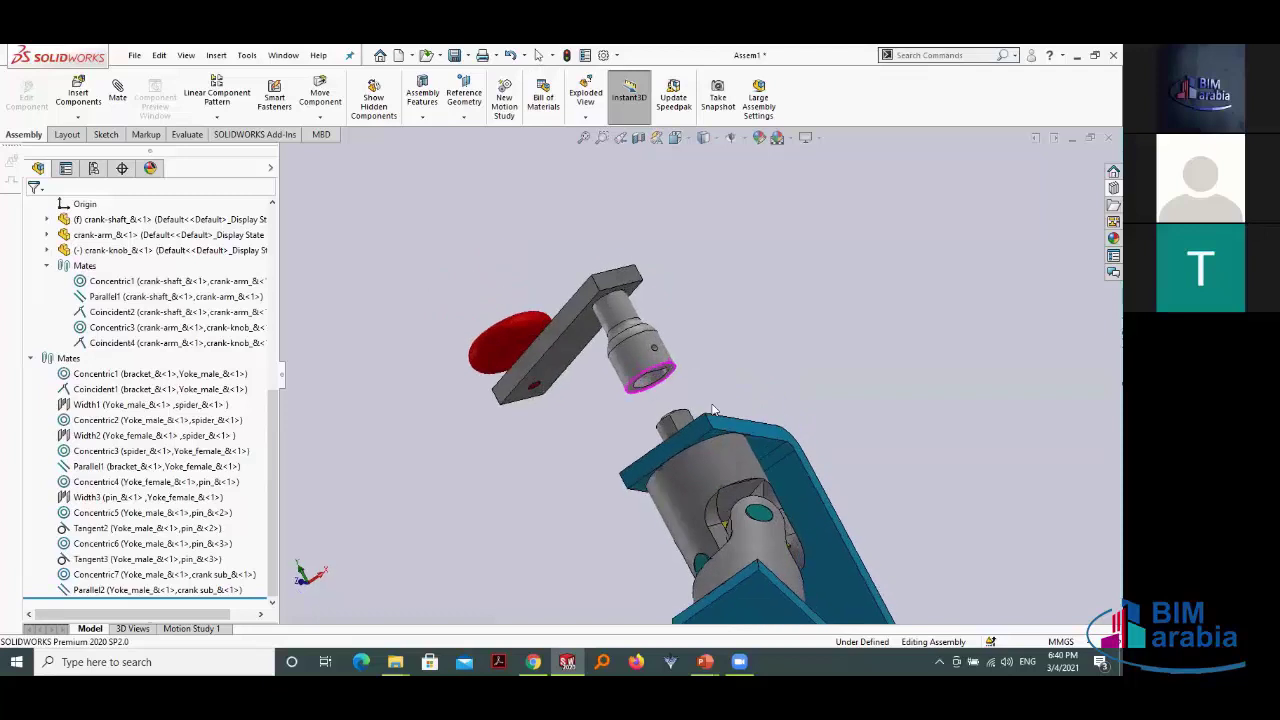
pyautogui.scroll(-2, 645, 345)
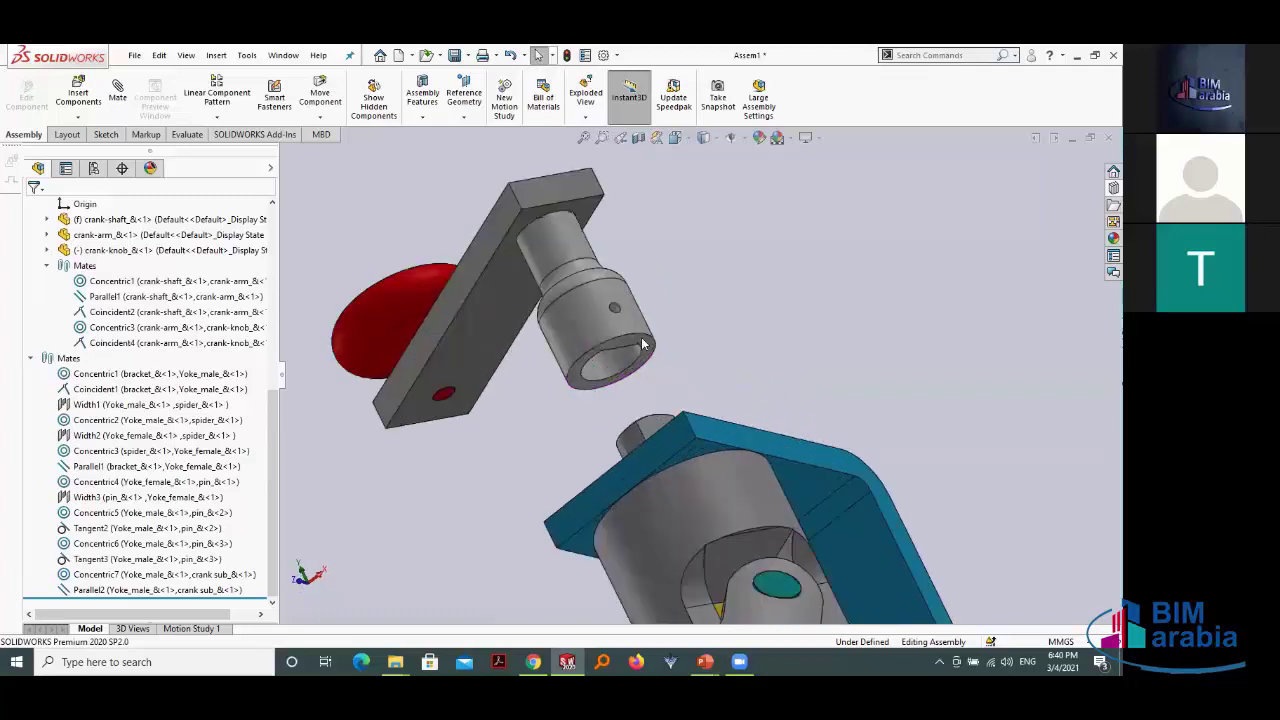
pyautogui.click(643, 344)
pyautogui.moveTo(643, 344); pyautogui.dragTo(725, 379, button='middle')
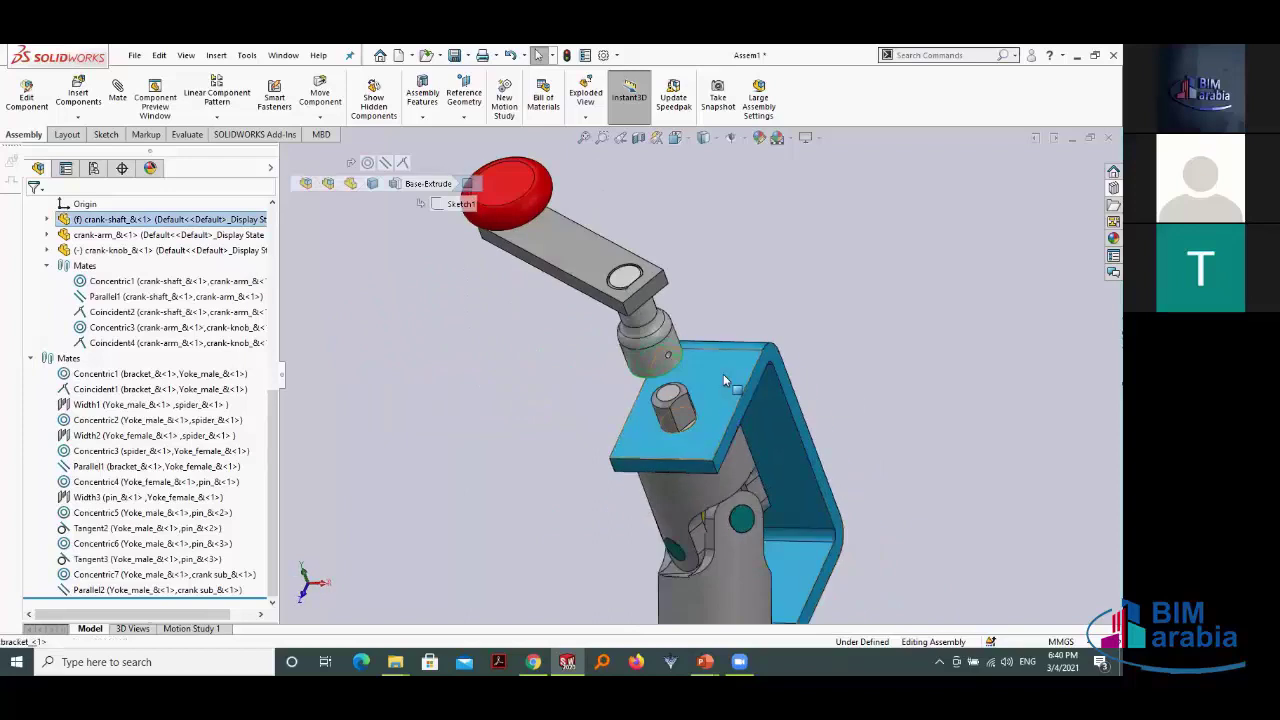
pyautogui.click(723, 374)
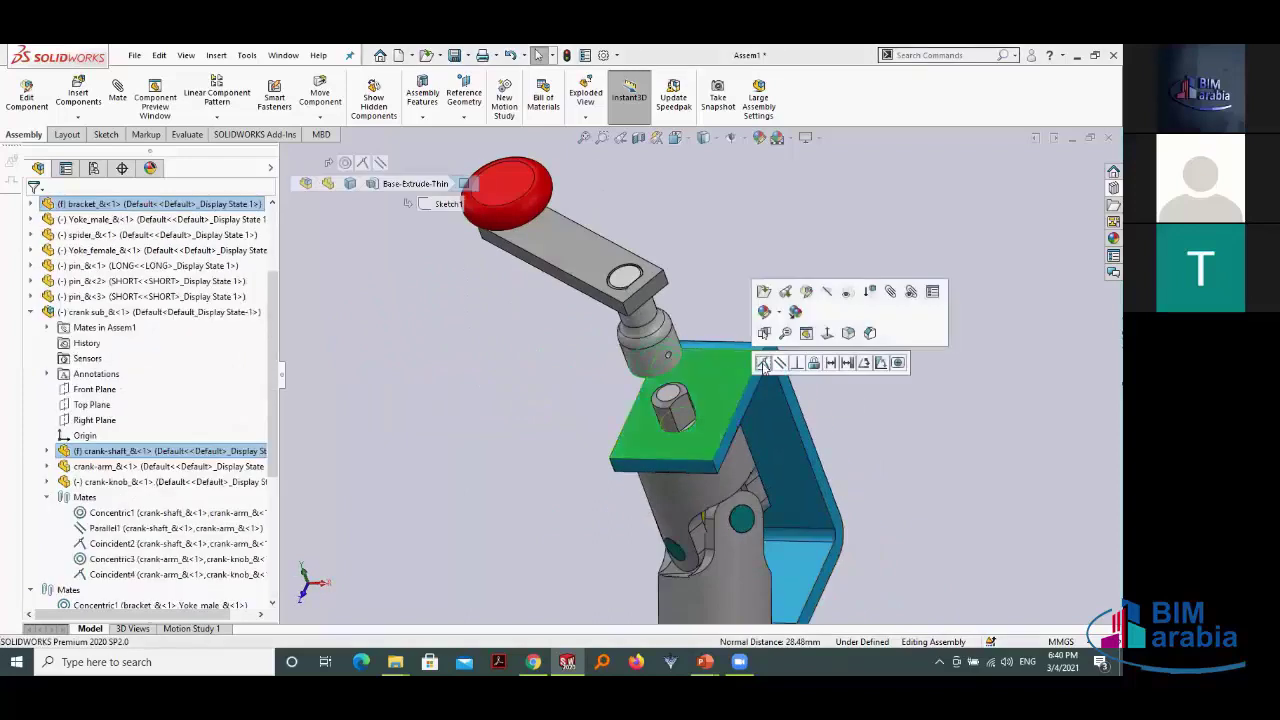
pyautogui.click(832, 363)
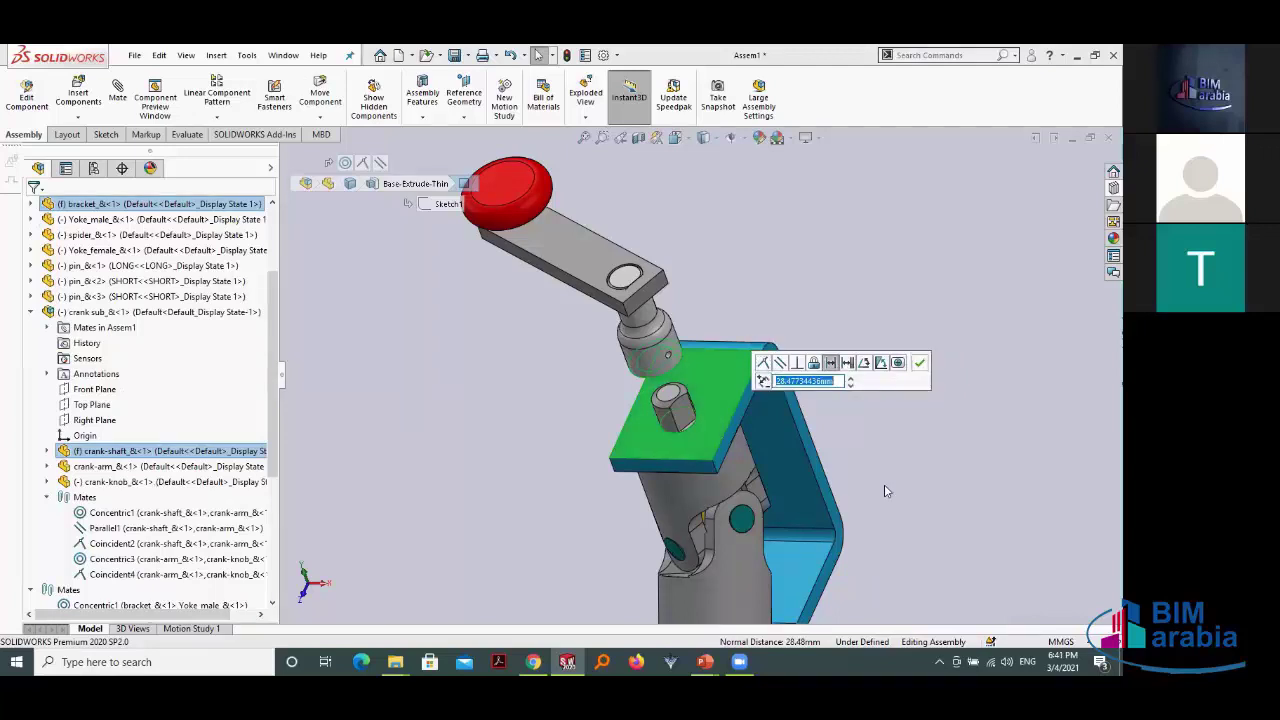
pyautogui.write('0.7')
pyautogui.press('Return')
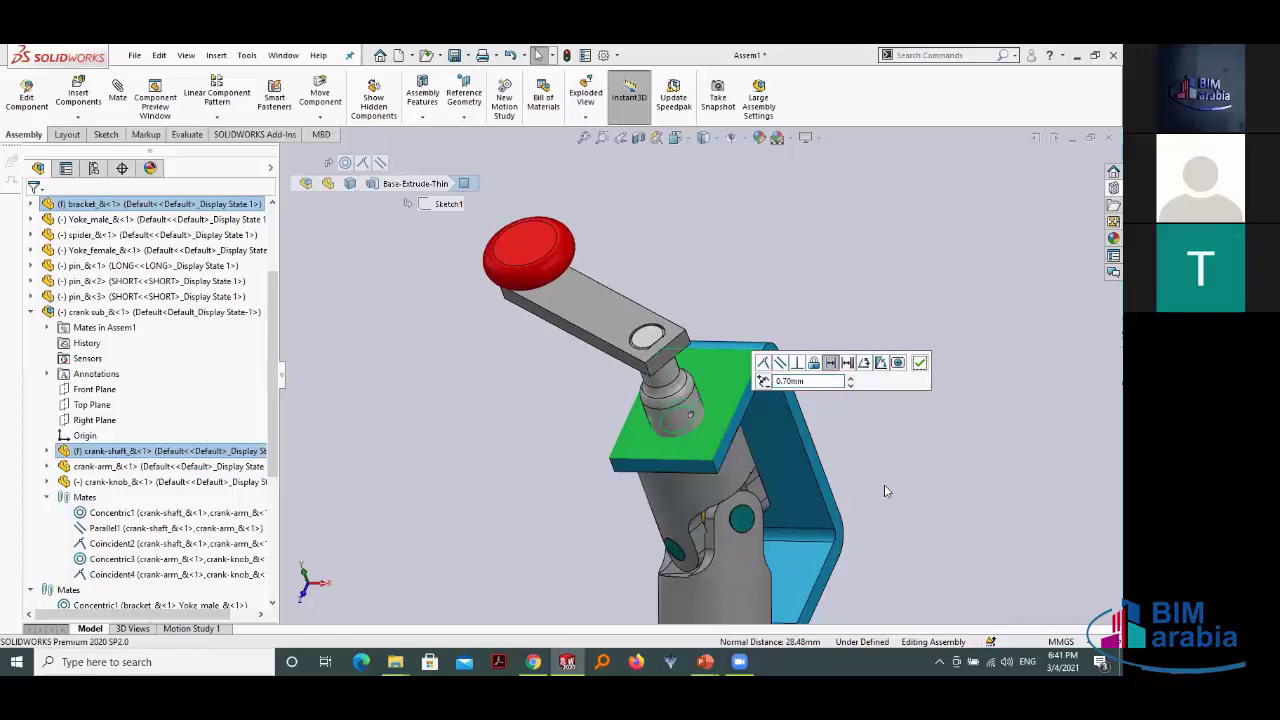
pyautogui.click(921, 363)
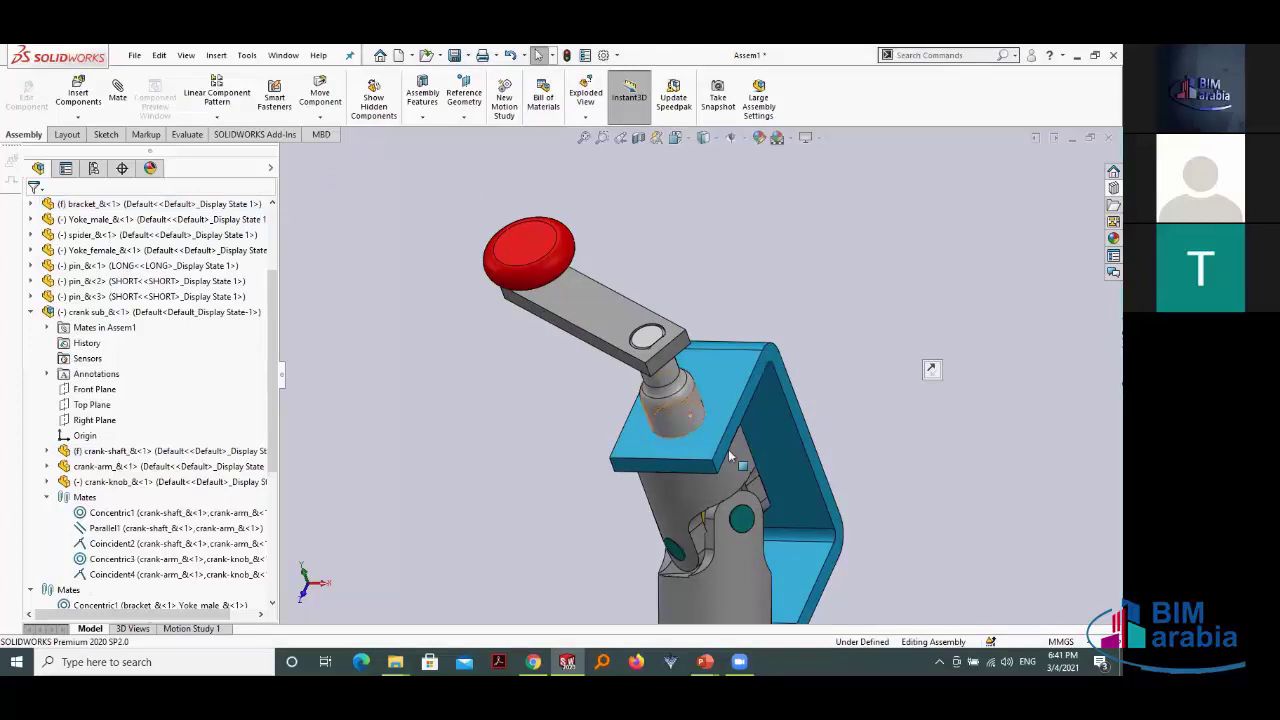
pyautogui.scroll(-2, 685, 403)
pyautogui.scroll(-2, 685, 403)
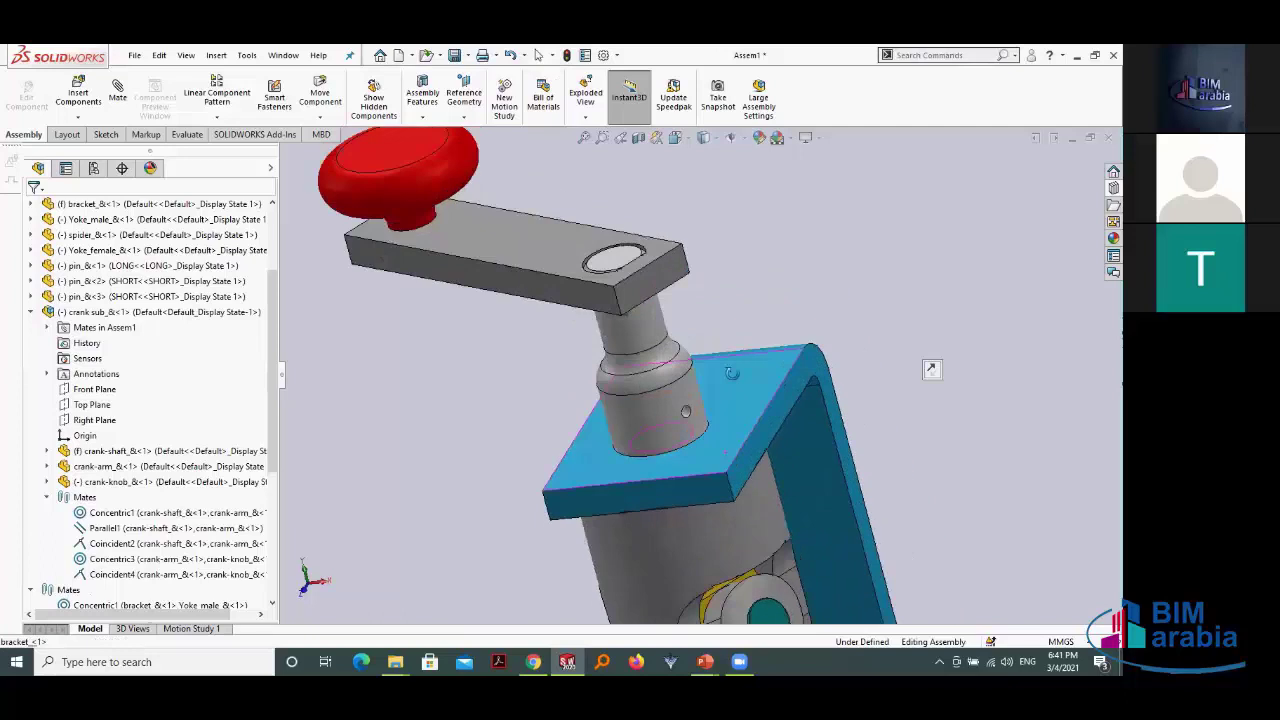
pyautogui.moveTo(730, 374); pyautogui.dragTo(738, 420, button='middle')
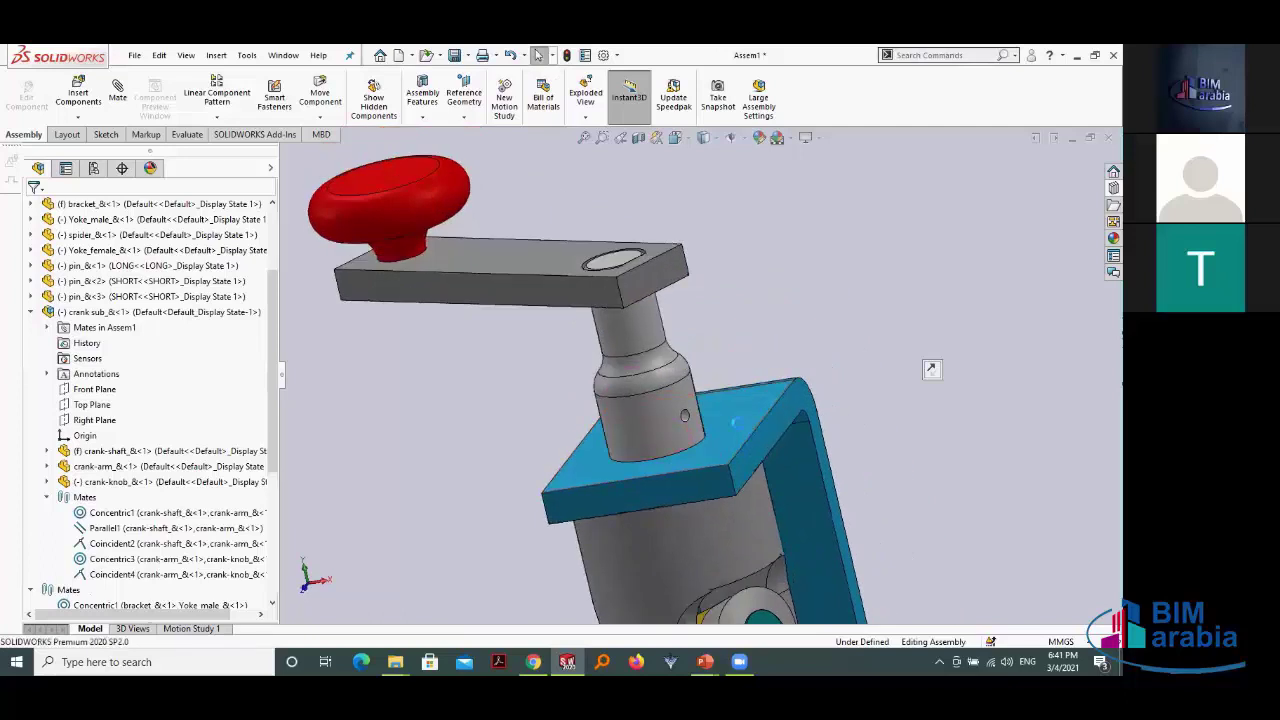
pyautogui.hotkey('ctrl', 'shift', 'z')
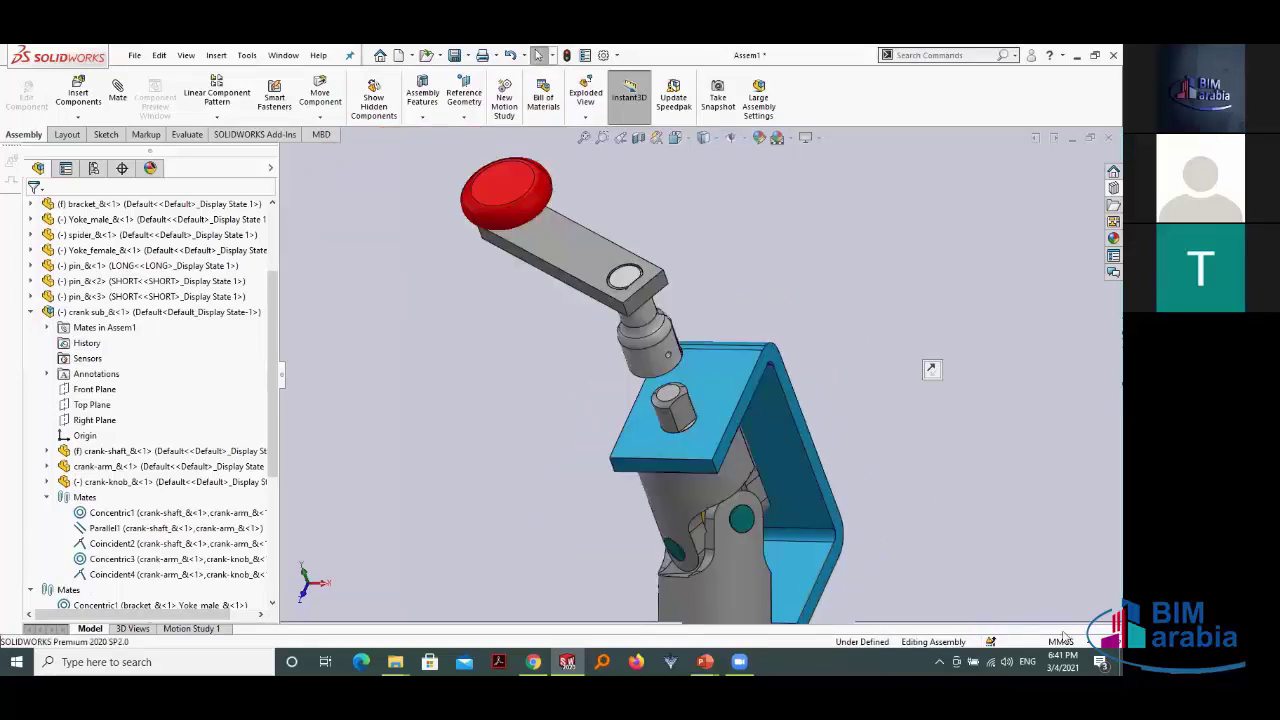
# Step: Switch the document unit system to IPS and zoom to the crank sleeve
pyautogui.click(1061, 641)
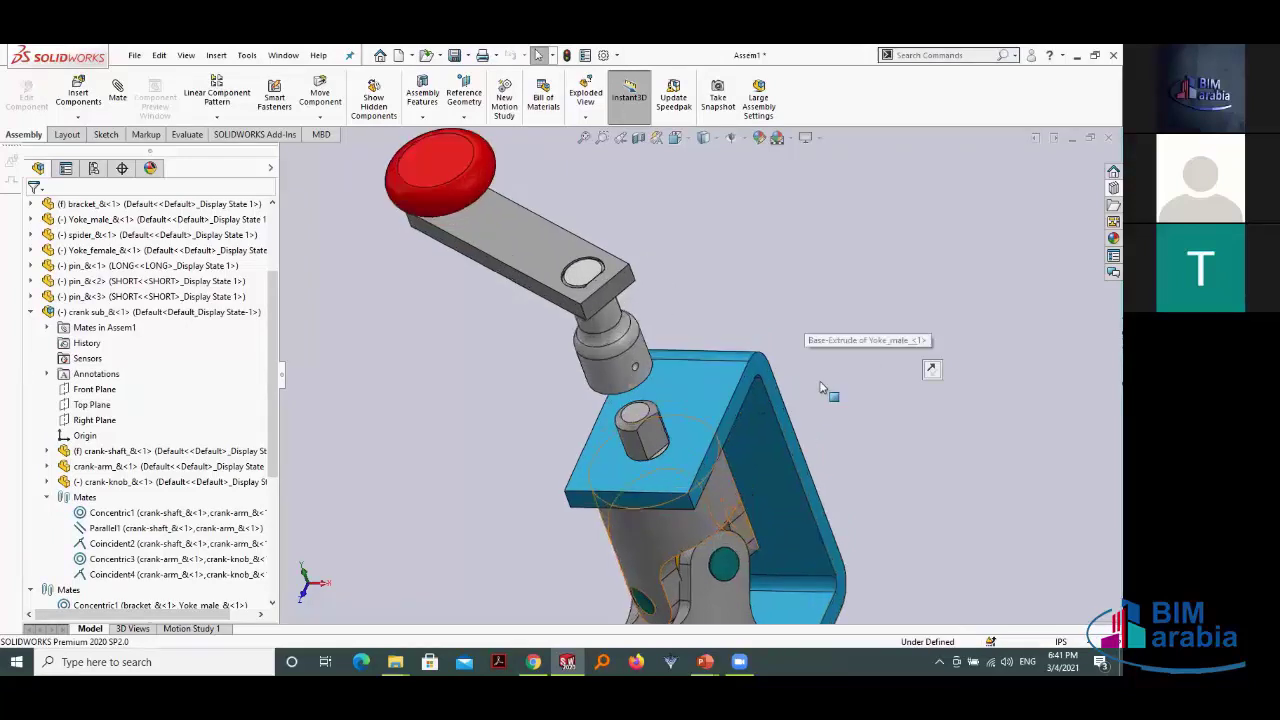
pyautogui.moveTo(815, 362)
pyautogui.mouseDown(button='middle')
pyautogui.moveTo(834, 277)
pyautogui.moveTo(794, 314)
pyautogui.moveTo(706, 323)
pyautogui.mouseUp(button='middle')
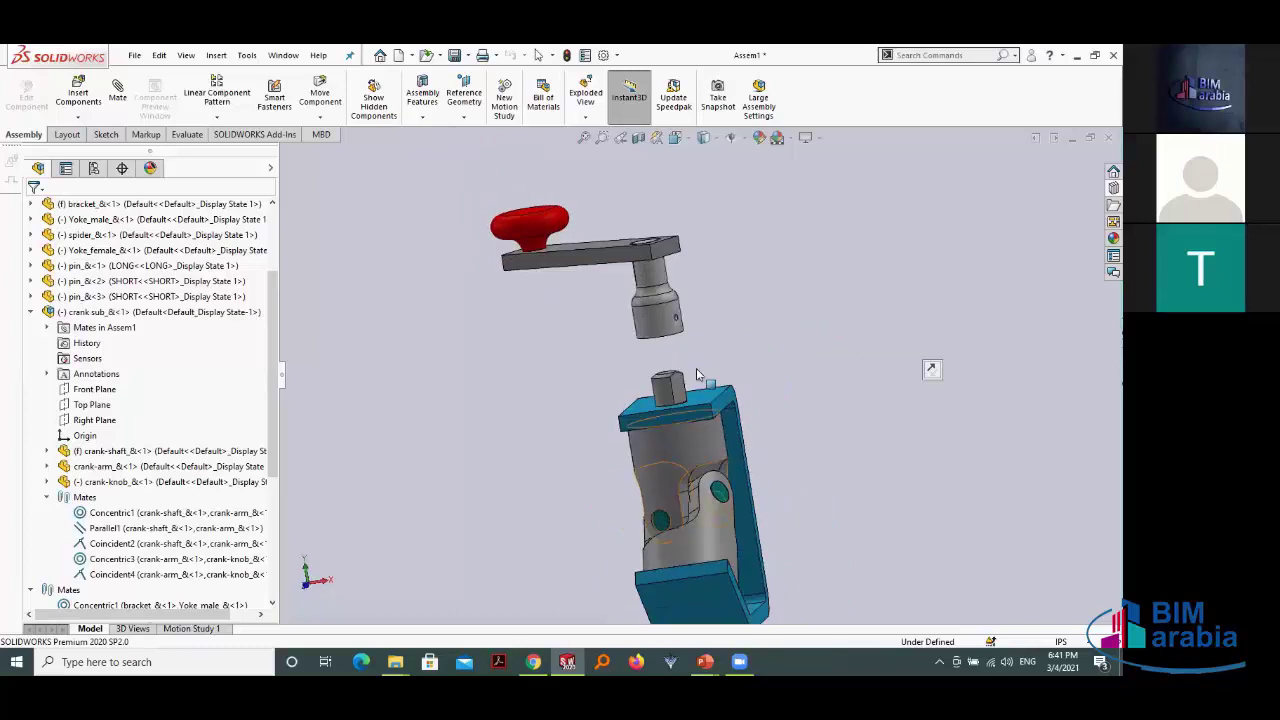
pyautogui.scroll(-2, 700, 340)
pyautogui.scroll(-2, 666, 386)
pyautogui.scroll(-2, 636, 388)
pyautogui.scroll(-1, 636, 388)
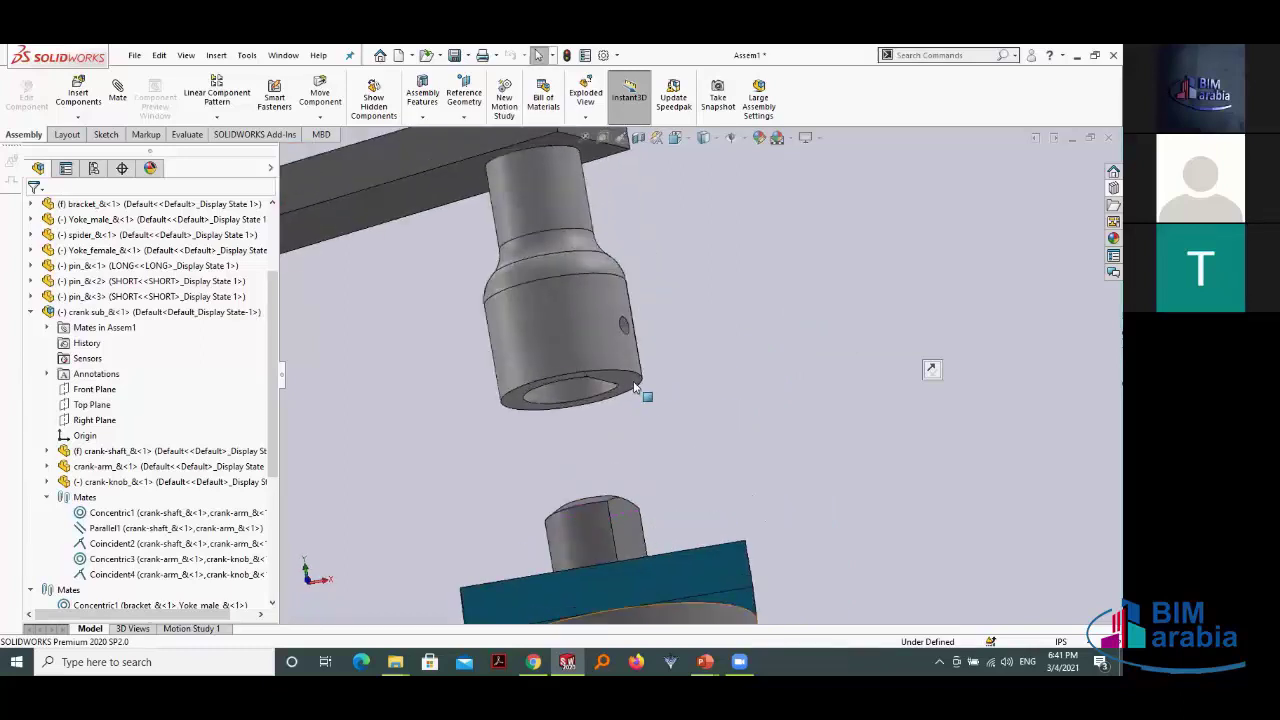
# Step: Add a 1/32 in distance mate between the crank sleeve edge and bracket top face
pyautogui.click(640, 390)
pyautogui.scroll(2, 751, 446)
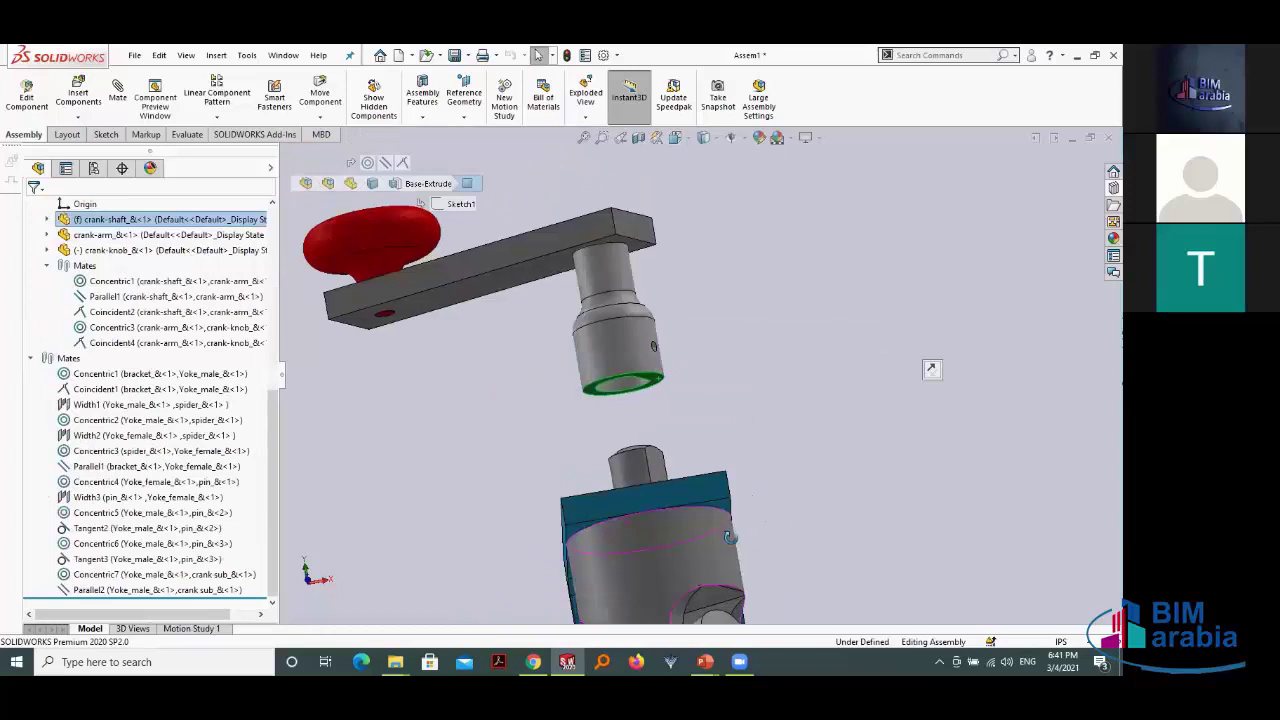
pyautogui.scroll(-2, 725, 406)
pyautogui.click(725, 406)
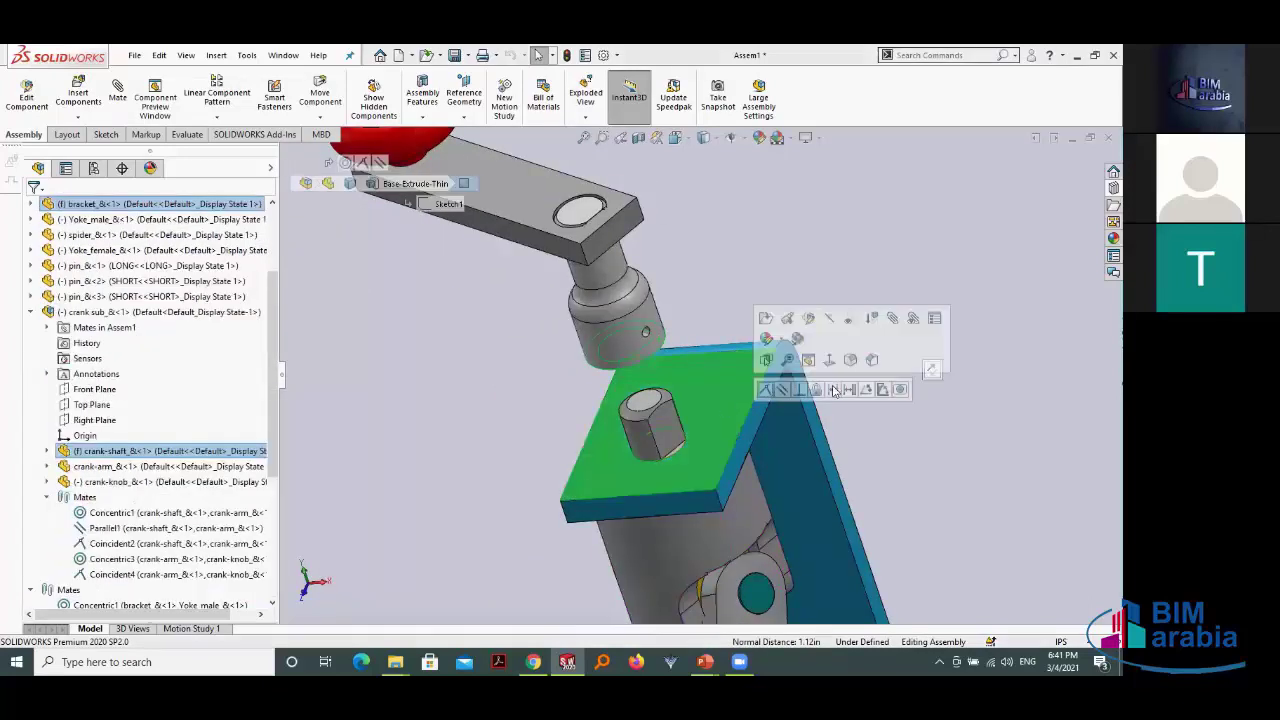
pyautogui.click(832, 389)
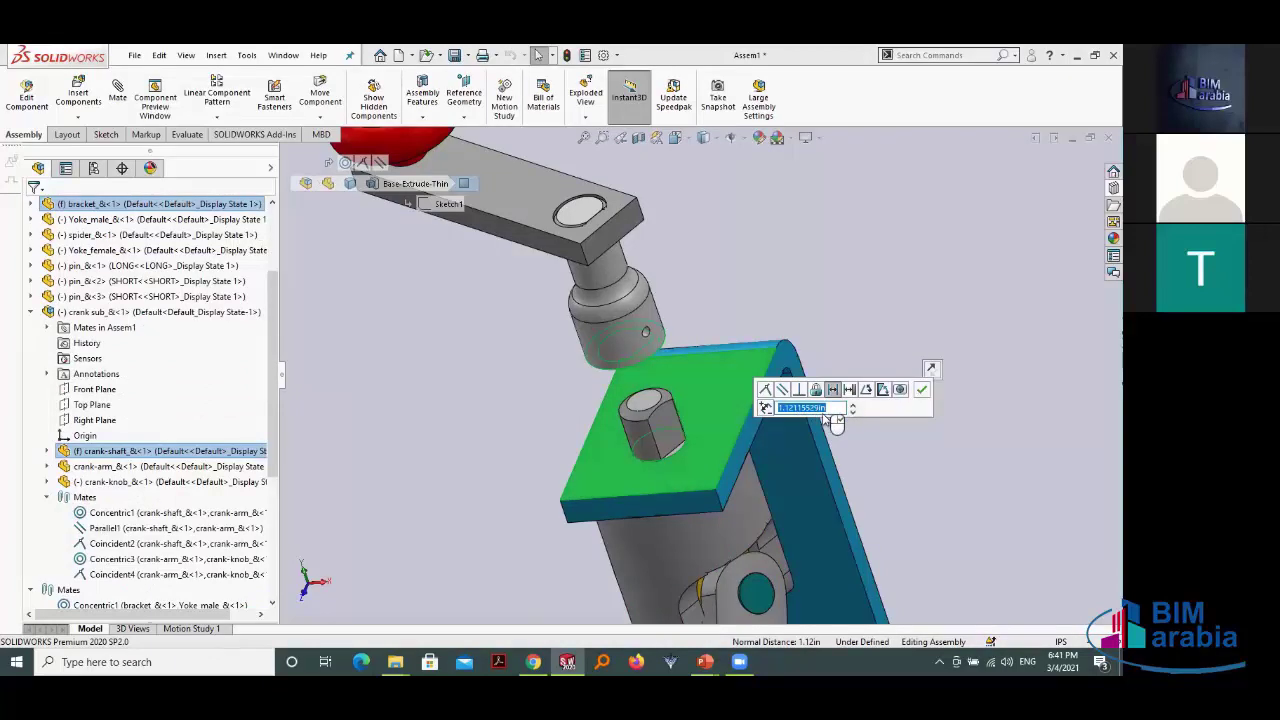
pyautogui.write('1/32')
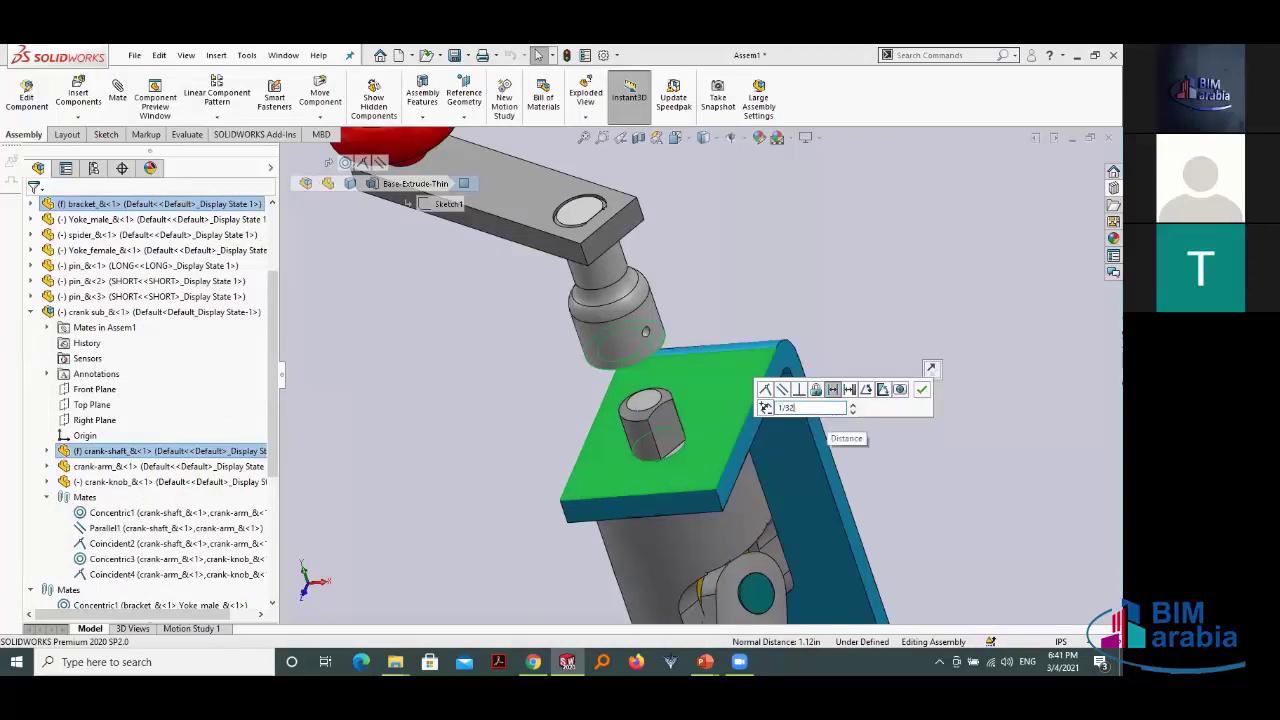
pyautogui.press('Return')
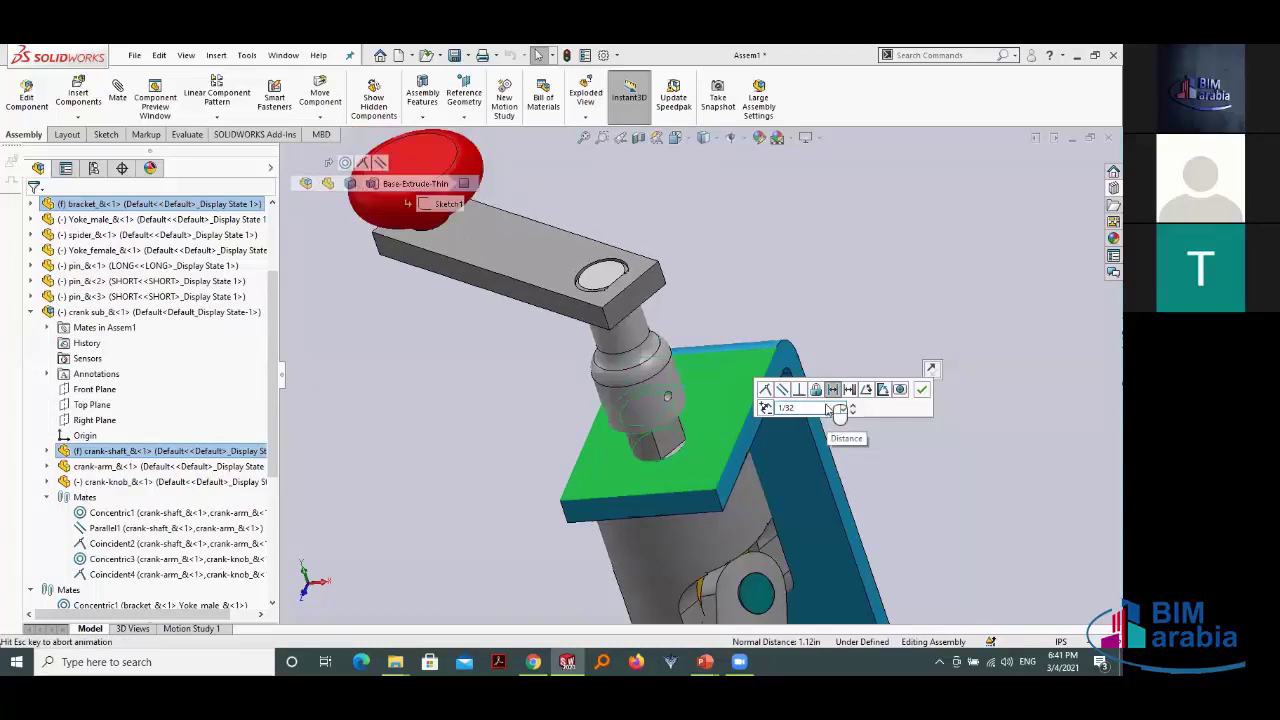
pyautogui.click(922, 390)
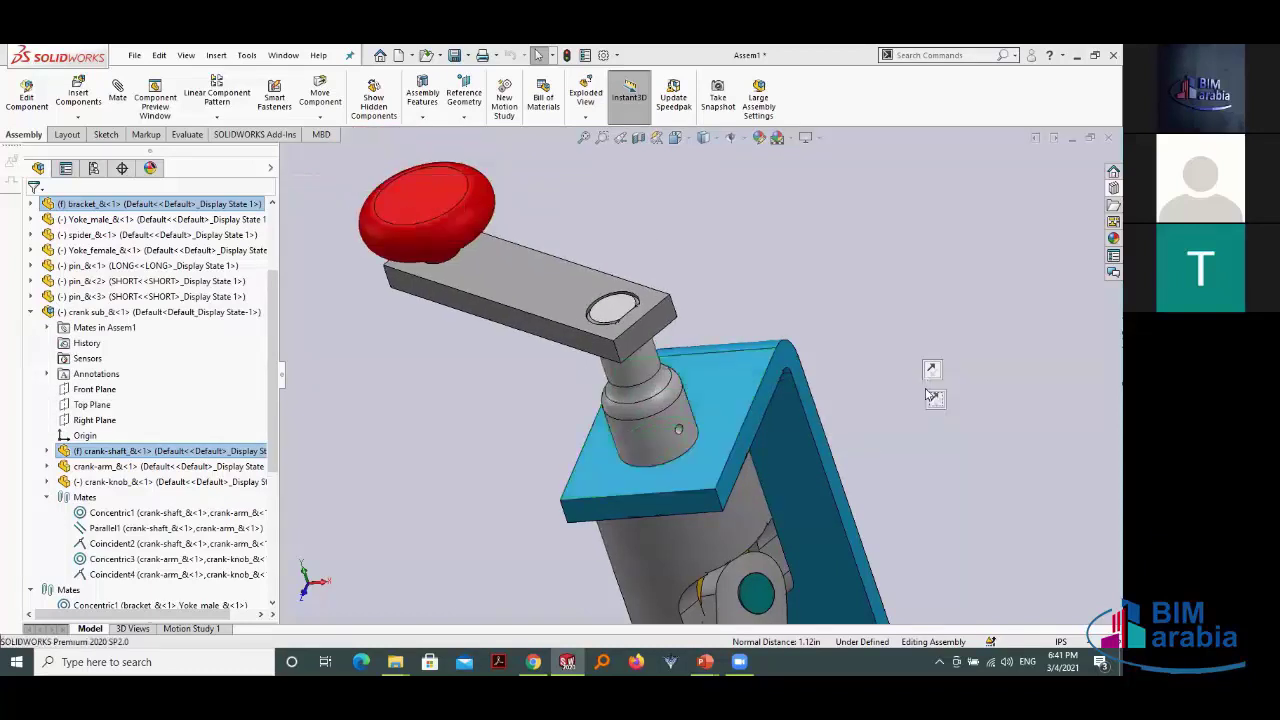
pyautogui.click(923, 459)
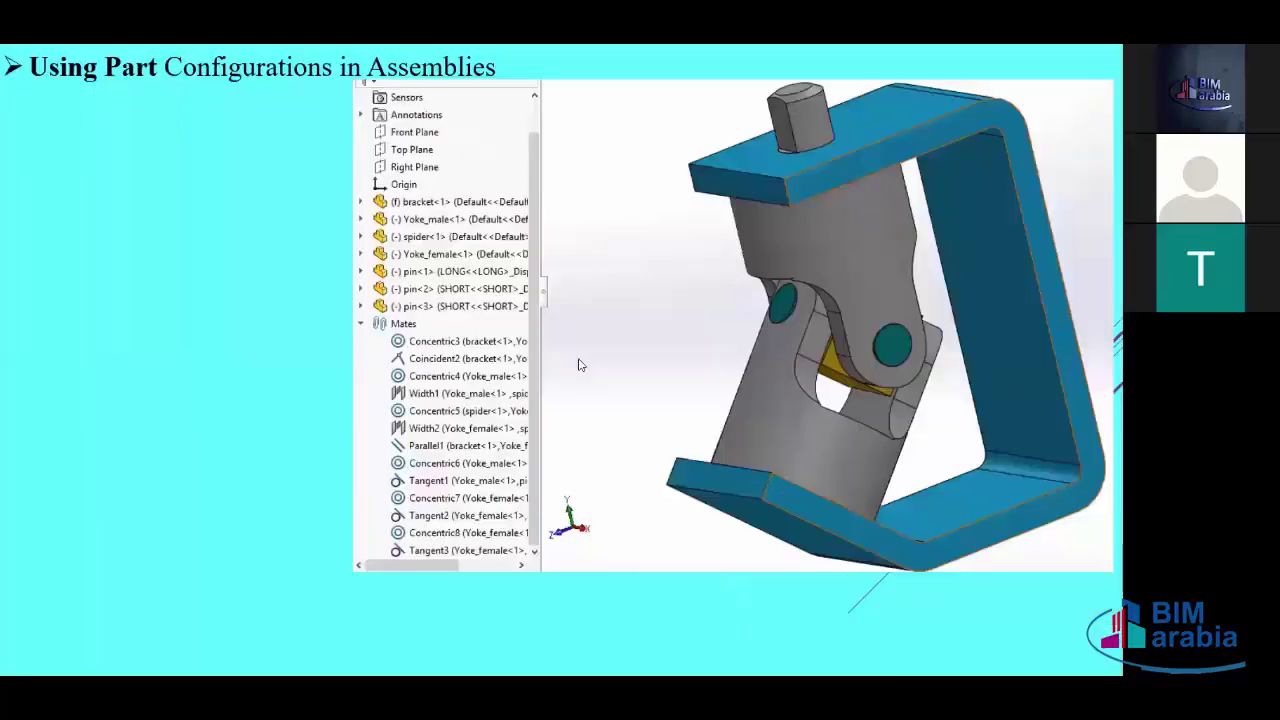
# Step: Advance past the Inserting Subassemblies slide and return to SOLIDWORKS with Alt+Tab
pyautogui.click(338, 275)
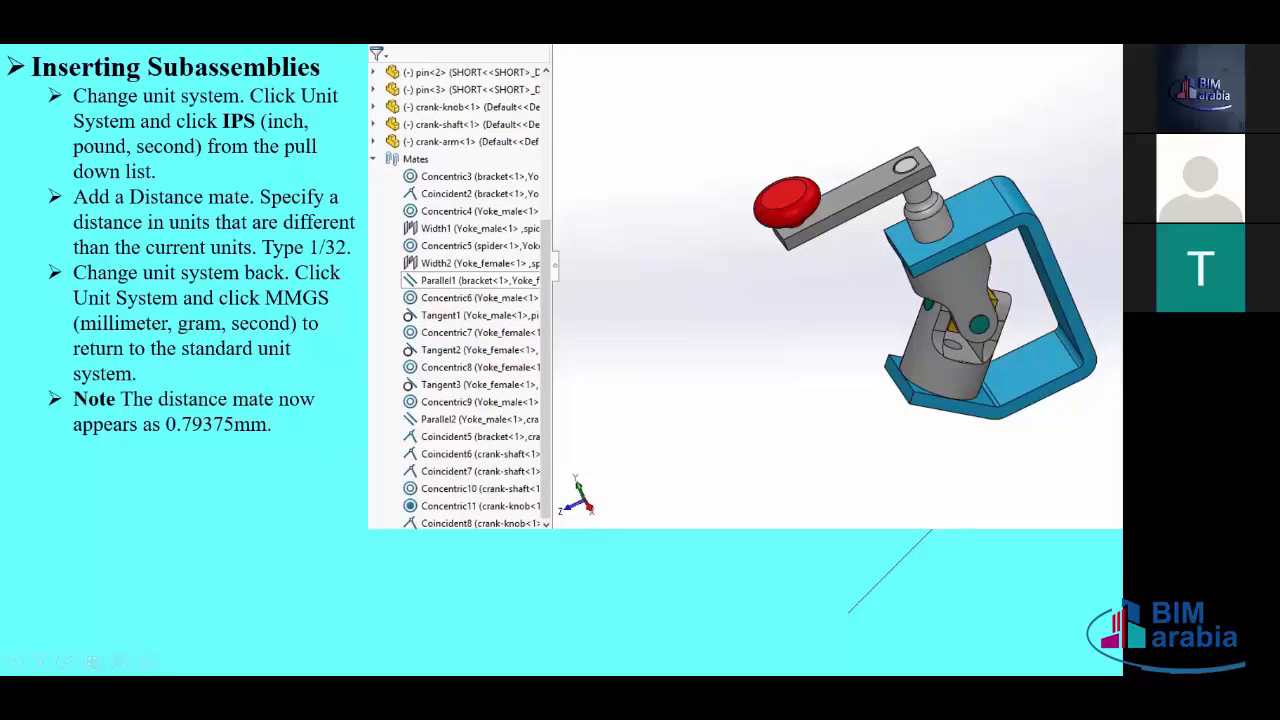
pyautogui.hotkey('alt', 'Tab')
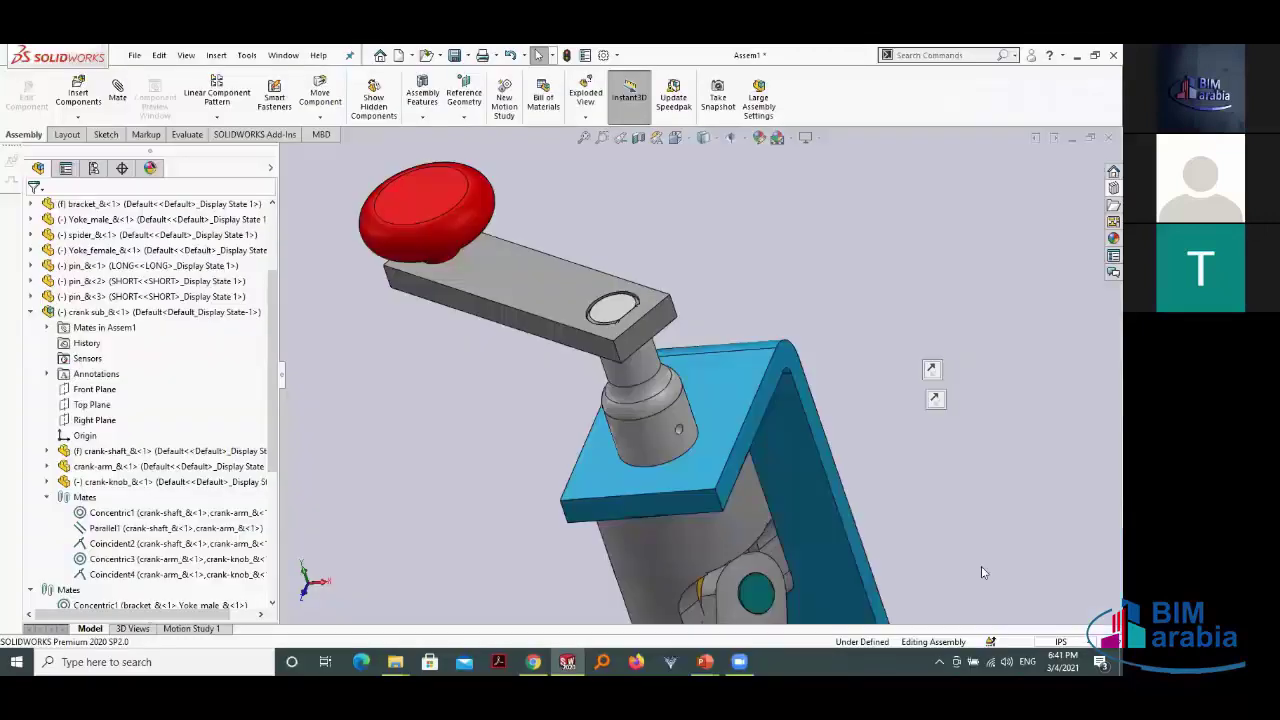
# Step: Switch the document units back to MMGS
pyautogui.click(1061, 641)
pyautogui.click(967, 583)
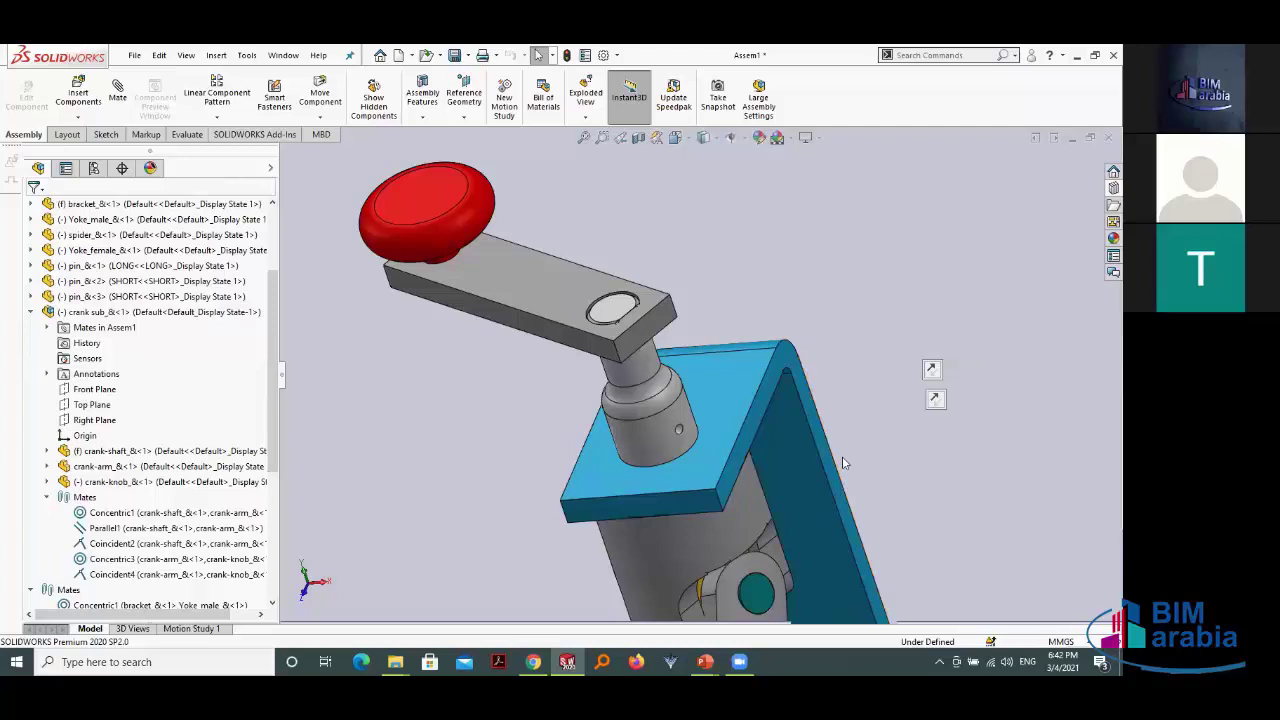
pyautogui.scroll(2, 700, 400)
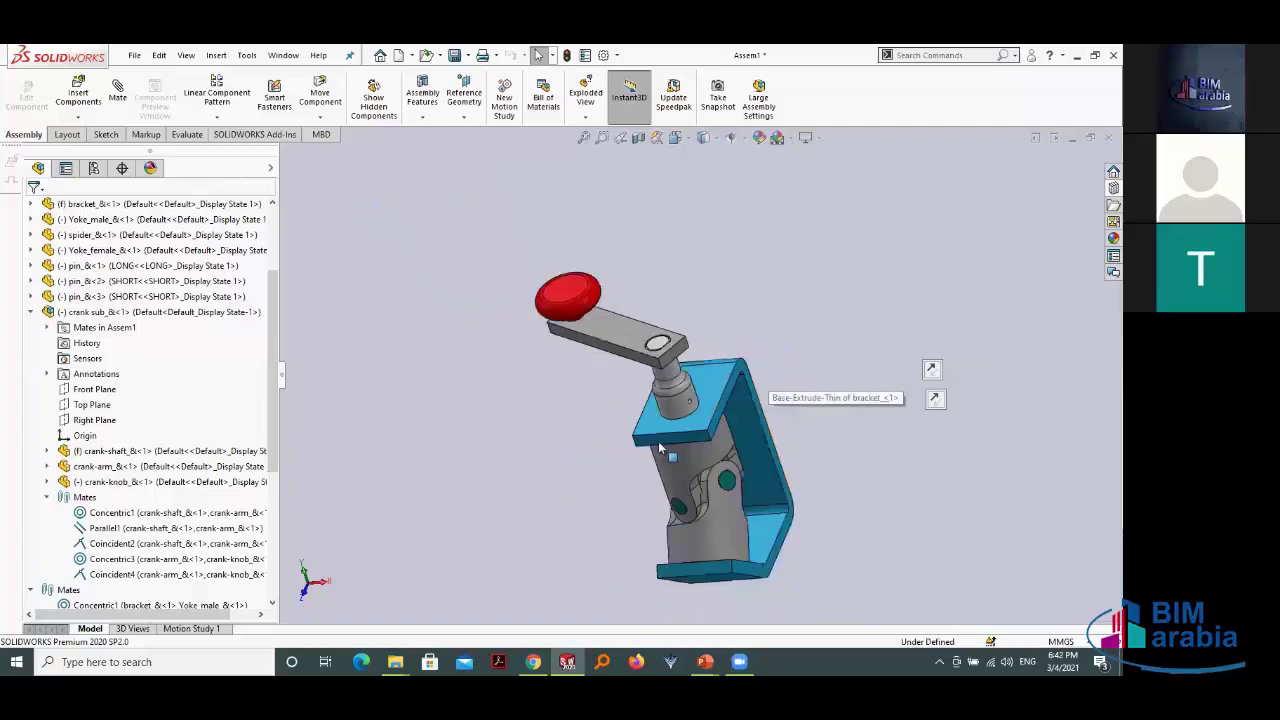
pyautogui.scroll(-3, 410, 460)
pyautogui.scroll(-2, 463, 343)
# Step: Orbit and zoom around the shaft, bracket and joint to inspect them from several angles
pyautogui.moveTo(463, 343); pyautogui.dragTo(551, 474, button='middle')
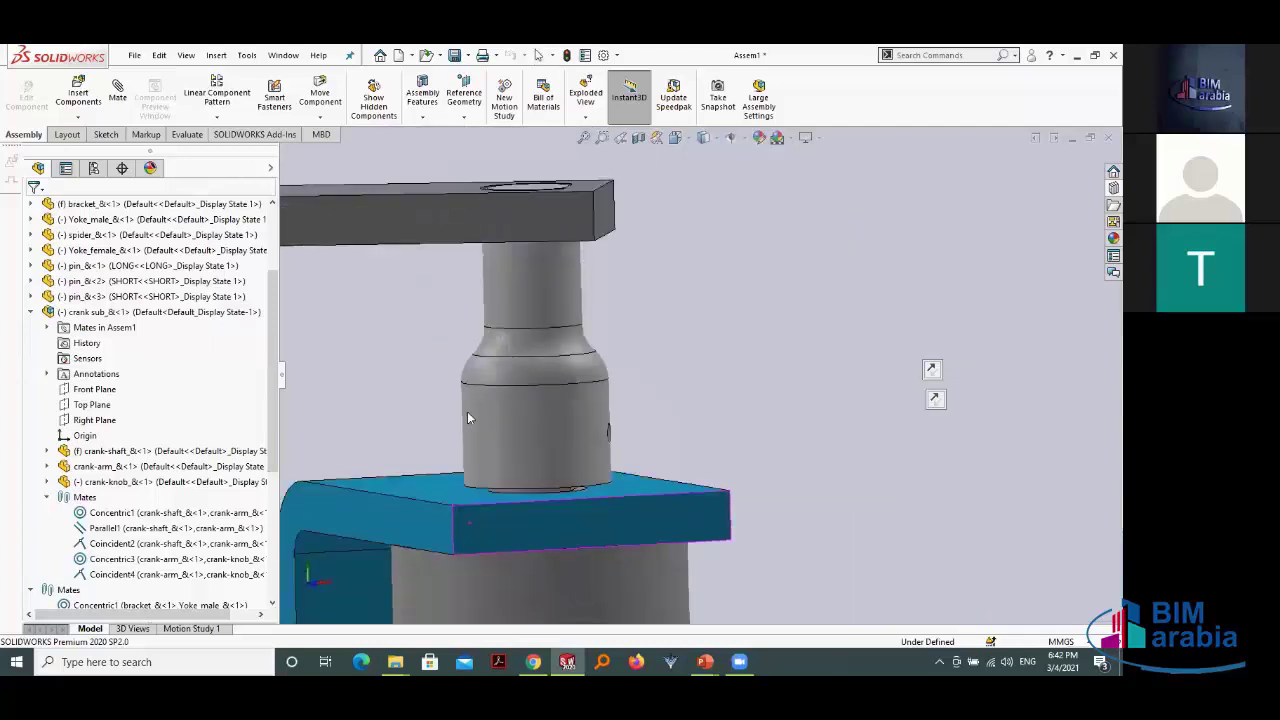
pyautogui.scroll(-3, 568, 498)
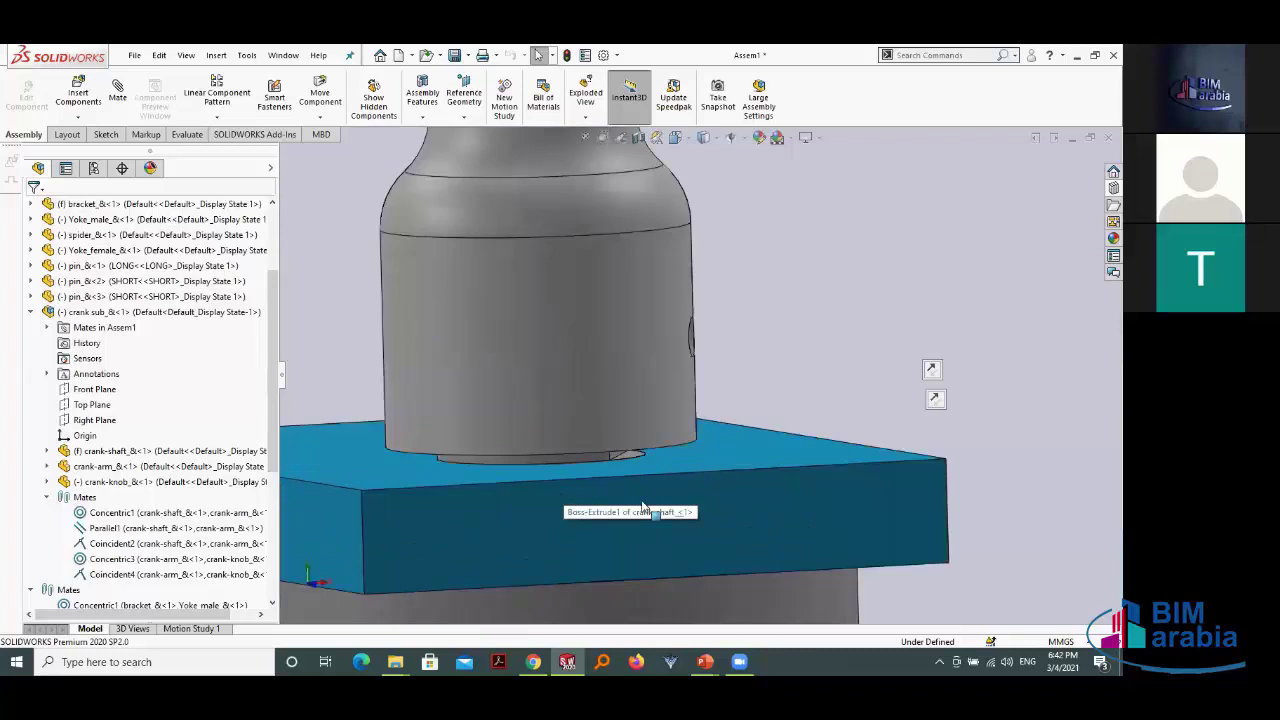
pyautogui.scroll(2, 763, 533)
pyautogui.scroll(2, 801, 373)
pyautogui.scroll(2, 780, 400)
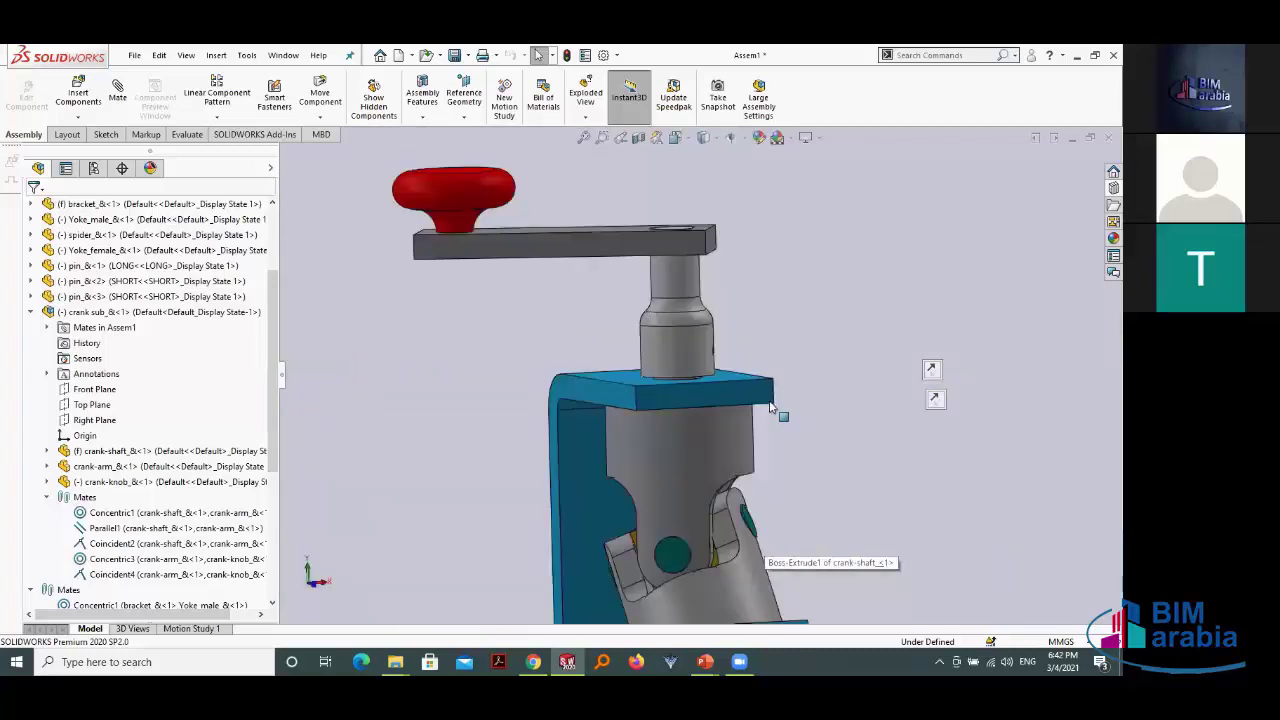
pyautogui.moveTo(770, 405)
pyautogui.mouseDown(button='middle')
pyautogui.moveTo(780, 382)
pyautogui.moveTo(596, 230)
pyautogui.moveTo(708, 316)
pyautogui.mouseUp(button='middle')
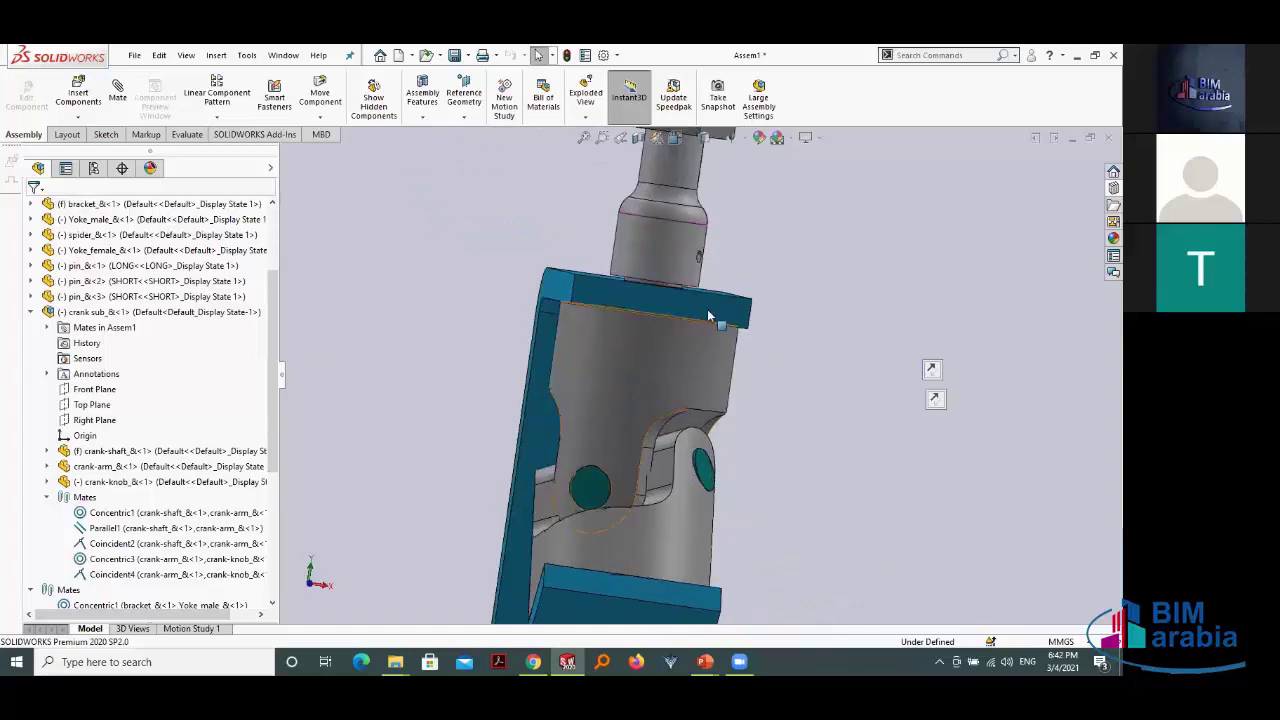
pyautogui.scroll(-1, 708, 316)
pyautogui.scroll(-2, 770, 310)
pyautogui.scroll(-2, 948, 517)
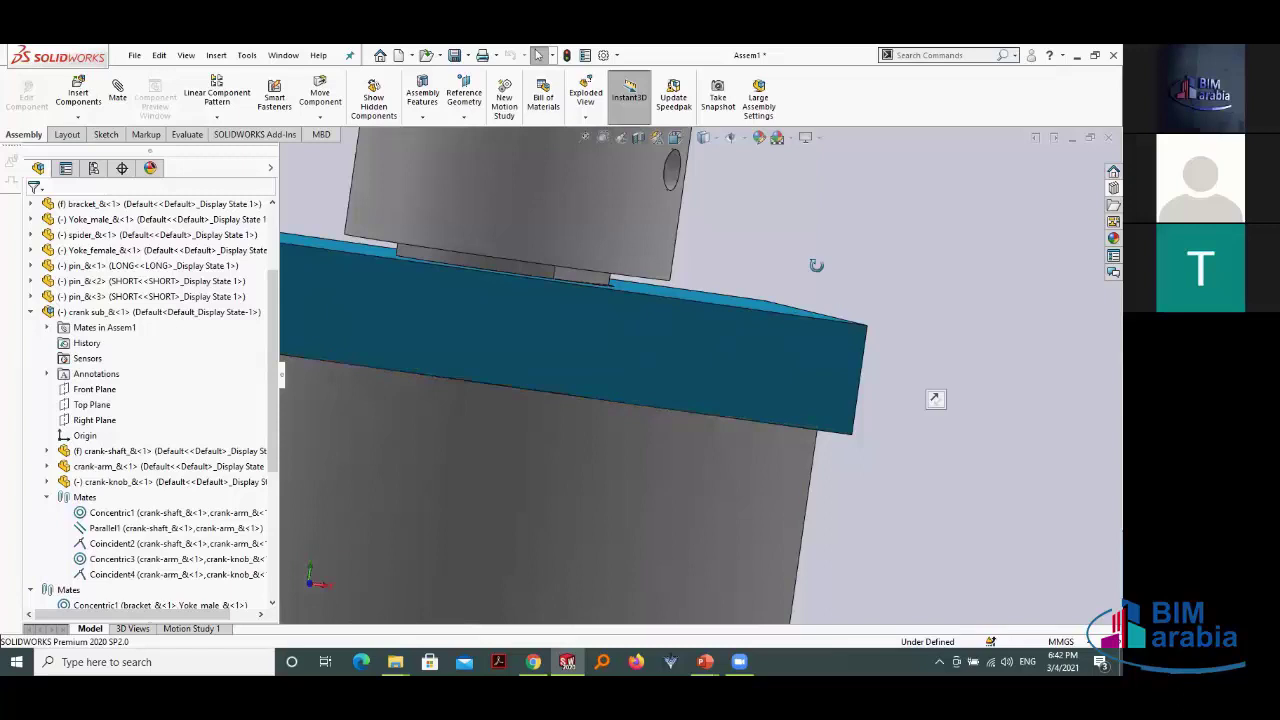
pyautogui.moveTo(816, 265)
pyautogui.mouseDown(button='middle')
pyautogui.moveTo(809, 309)
pyautogui.moveTo(803, 289)
pyautogui.moveTo(809, 280)
pyautogui.moveTo(820, 303)
pyautogui.moveTo(772, 364)
pyautogui.moveTo(808, 374)
pyautogui.moveTo(803, 397)
pyautogui.moveTo(843, 426)
pyautogui.moveTo(645, 244)
pyautogui.mouseUp(button='middle')
pyautogui.scroll(2, 820, 305)
pyautogui.scroll(2, 820, 310)
pyautogui.scroll(3, 790, 345)
pyautogui.scroll(2, 763, 382)
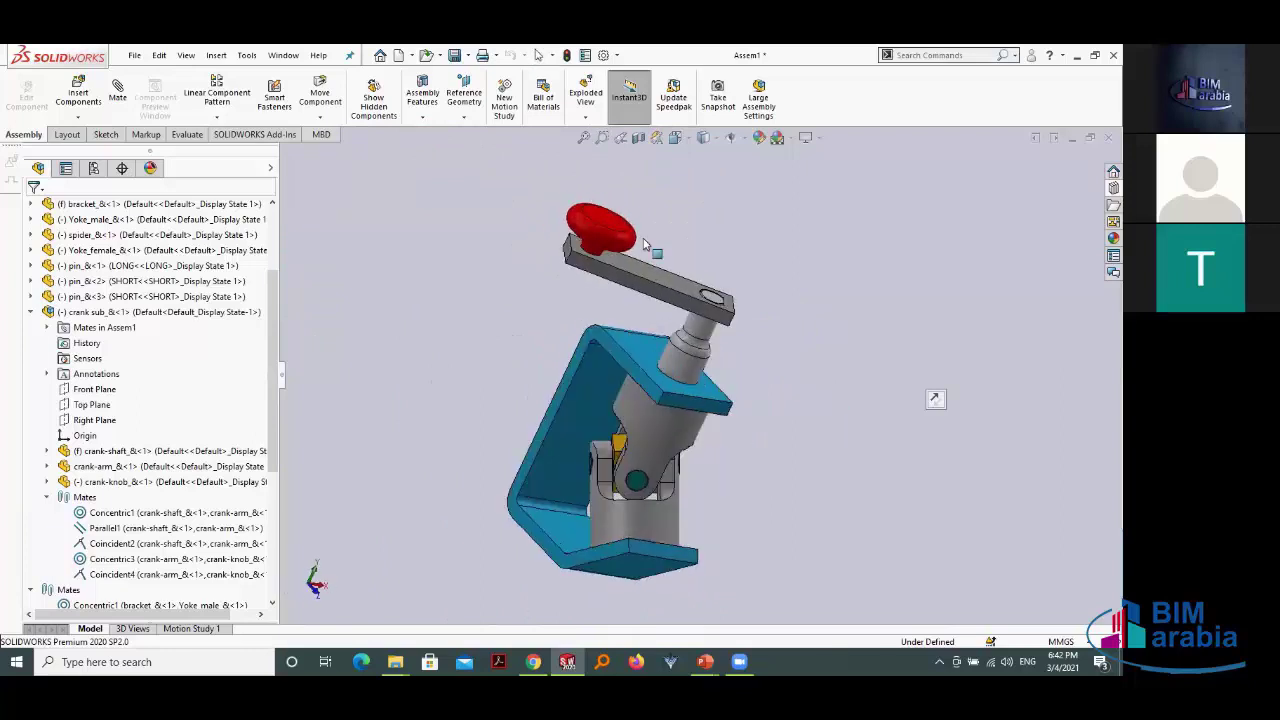
# Step: Swing the crank arm upright around its shaft by dragging the red knob
pyautogui.click(625, 200)
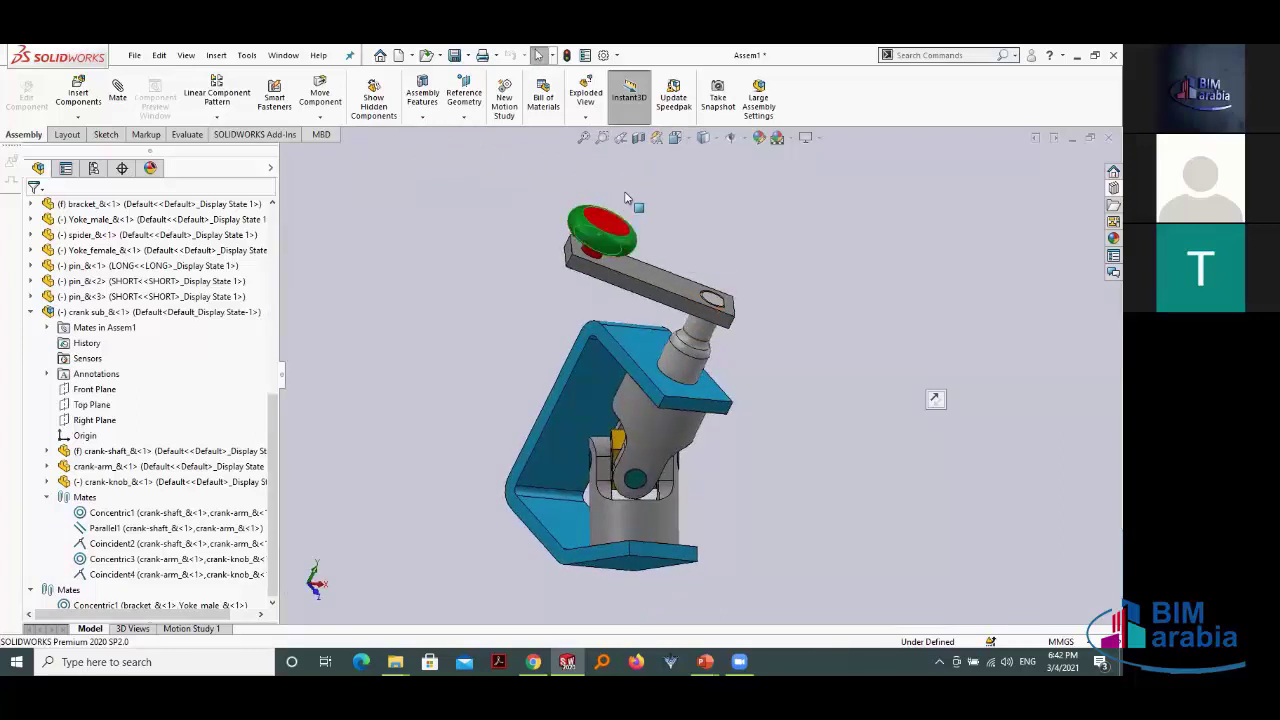
pyautogui.moveTo(625, 200)
pyautogui.mouseDown()
pyautogui.moveTo(677, 203)
pyautogui.moveTo(726, 234)
pyautogui.moveTo(808, 360)
pyautogui.moveTo(680, 373)
pyautogui.moveTo(625, 245)
pyautogui.moveTo(692, 203)
pyautogui.moveTo(790, 256)
pyautogui.moveTo(751, 414)
pyautogui.moveTo(574, 292)
pyautogui.moveTo(620, 194)
pyautogui.moveTo(703, 200)
pyautogui.moveTo(834, 334)
pyautogui.moveTo(745, 348)
pyautogui.moveTo(605, 235)
pyautogui.moveTo(648, 238)
pyautogui.moveTo(523, 251)
pyautogui.moveTo(617, 186)
pyautogui.moveTo(713, 190)
pyautogui.moveTo(760, 420)
pyautogui.moveTo(700, 380)
pyautogui.moveTo(760, 450)
pyautogui.moveTo(735, 474)
pyautogui.mouseUp()
pyautogui.press('Escape')
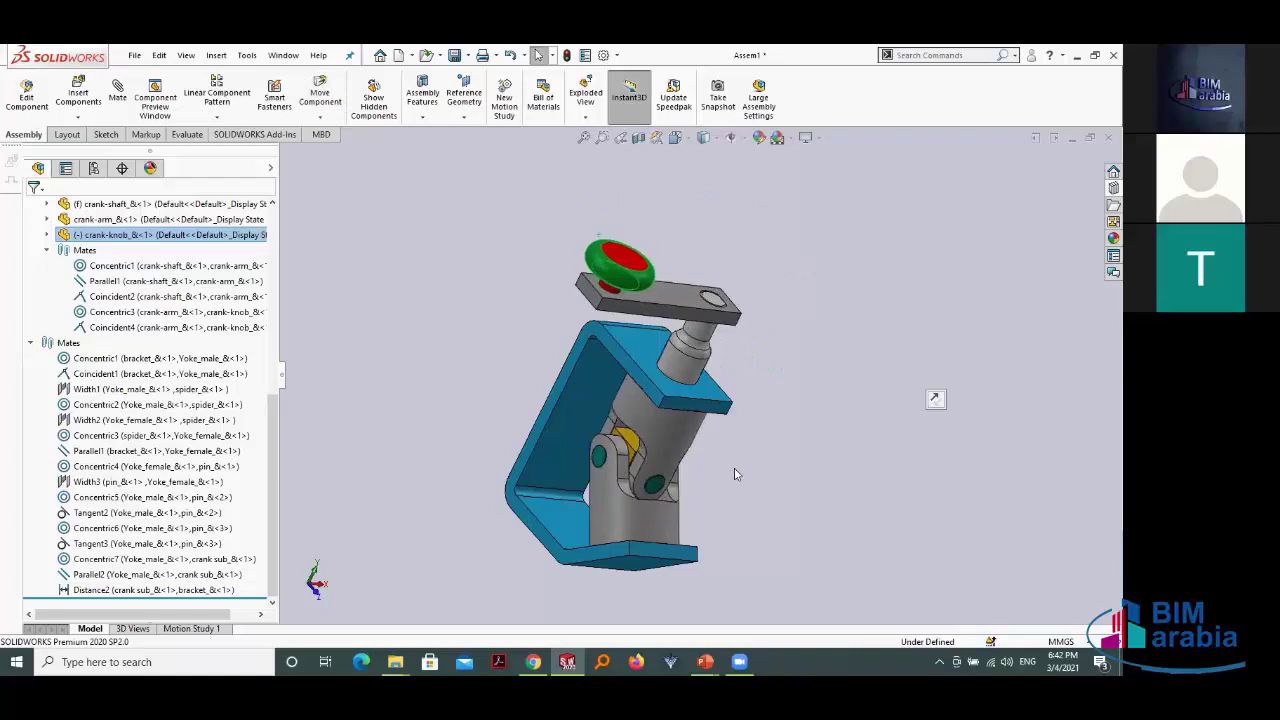
pyautogui.scroll(-2, 709, 490)
pyautogui.scroll(-2, 689, 451)
pyautogui.scroll(-2, 689, 451)
pyautogui.scroll(-2, 645, 380)
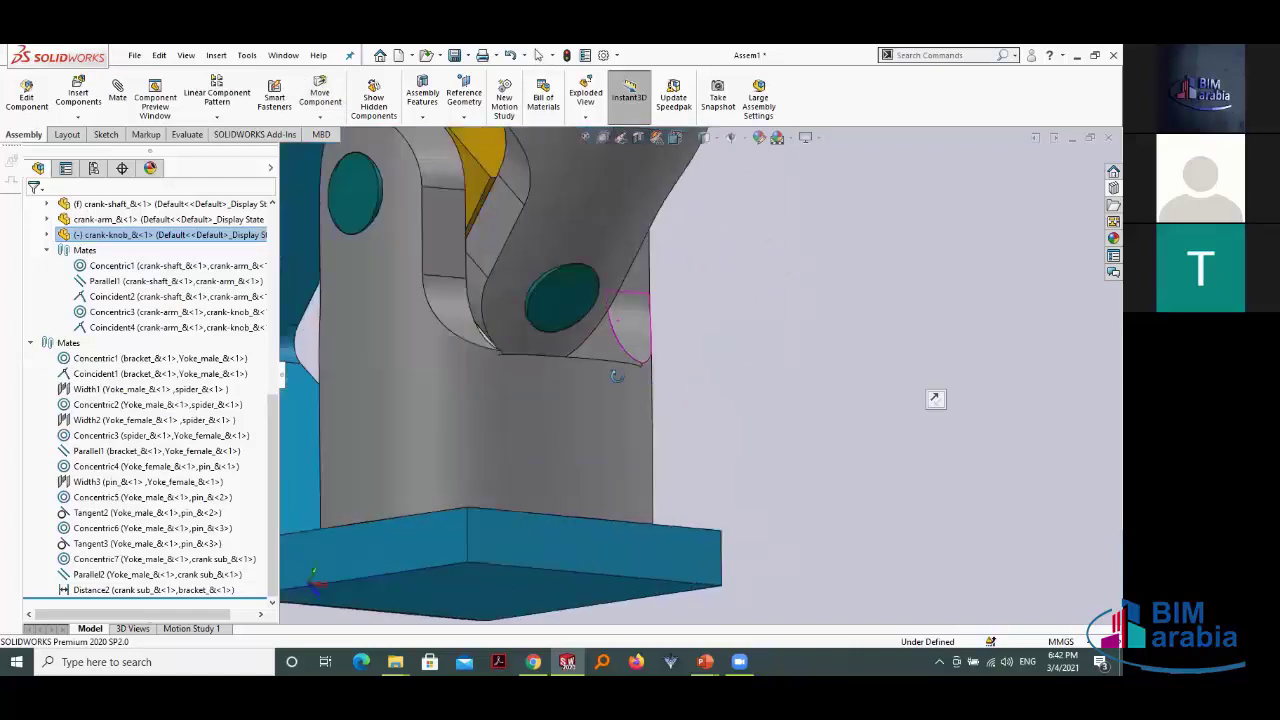
# Step: View the yoke joint from another angle and clear the crank knob selection
pyautogui.moveTo(617, 376)
pyautogui.mouseDown(button='middle')
pyautogui.moveTo(662, 503)
pyautogui.moveTo(580, 430)
pyautogui.moveTo(516, 399)
pyautogui.moveTo(499, 363)
pyautogui.moveTo(603, 435)
pyautogui.moveTo(709, 352)
pyautogui.mouseUp(button='middle')
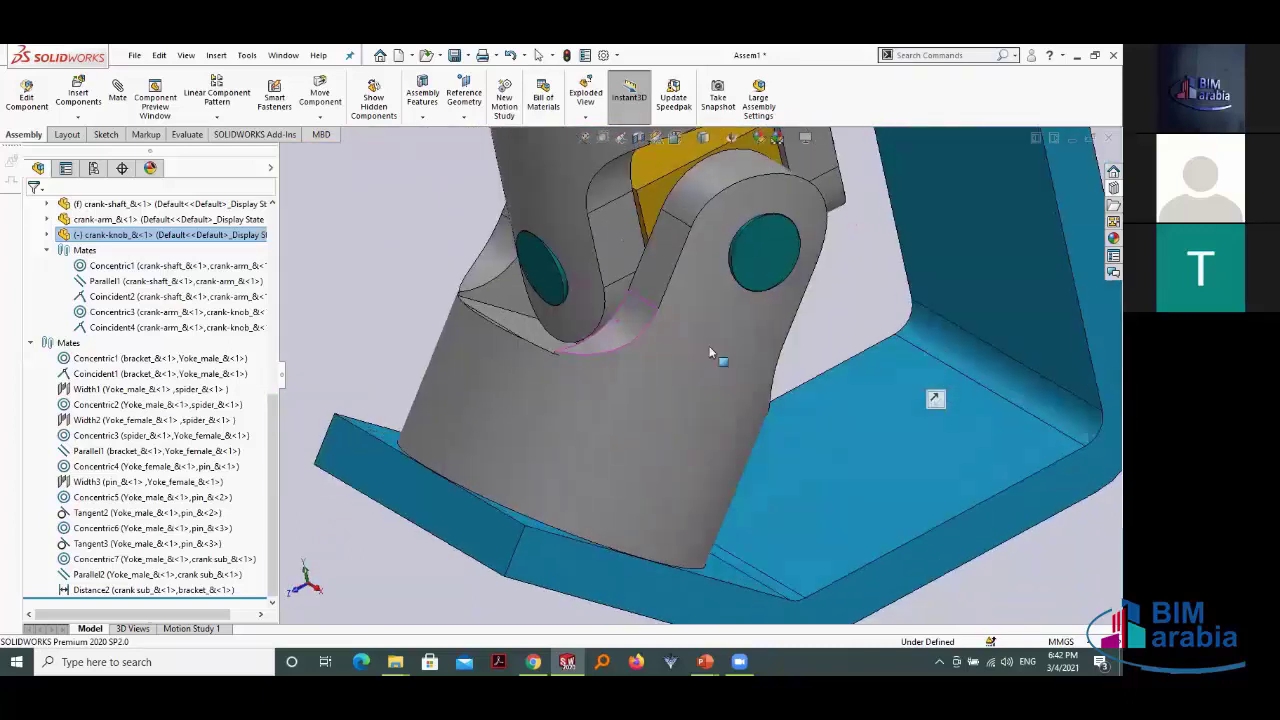
pyautogui.scroll(3, 711, 345)
pyautogui.scroll(2, 754, 342)
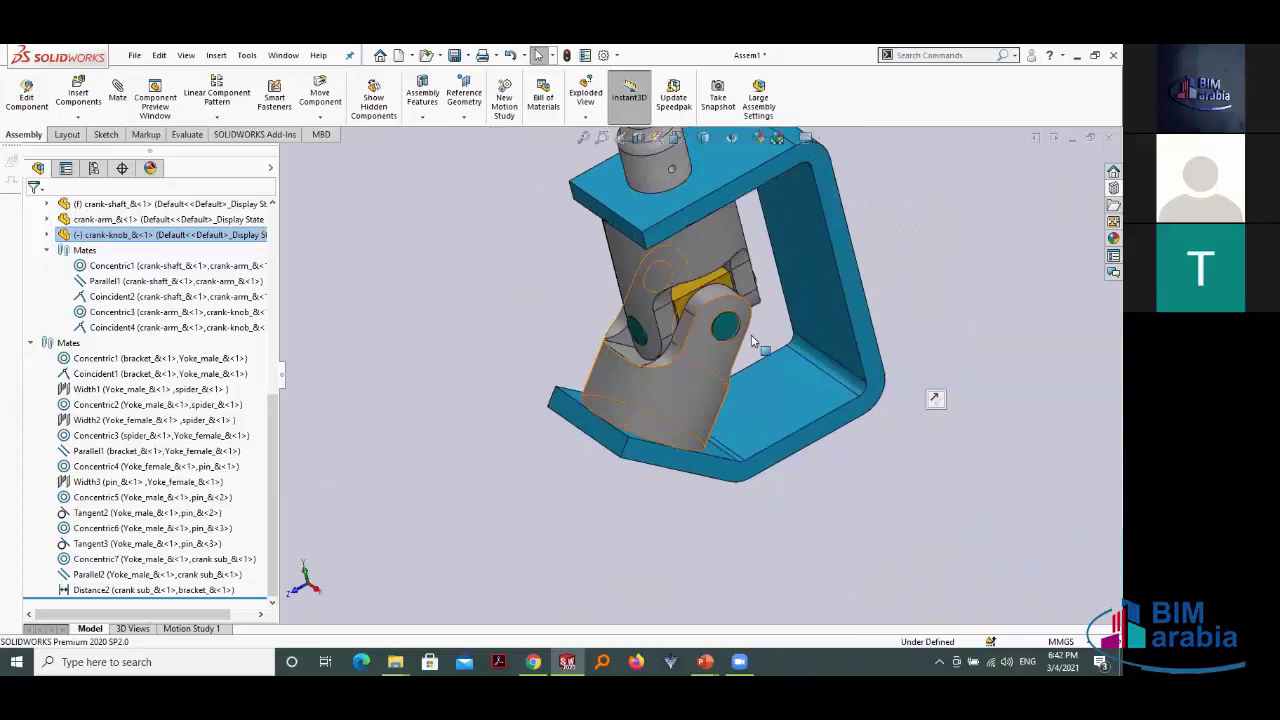
pyautogui.scroll(2, 754, 342)
pyautogui.scroll(3, 740, 350)
pyautogui.scroll(-3, 727, 271)
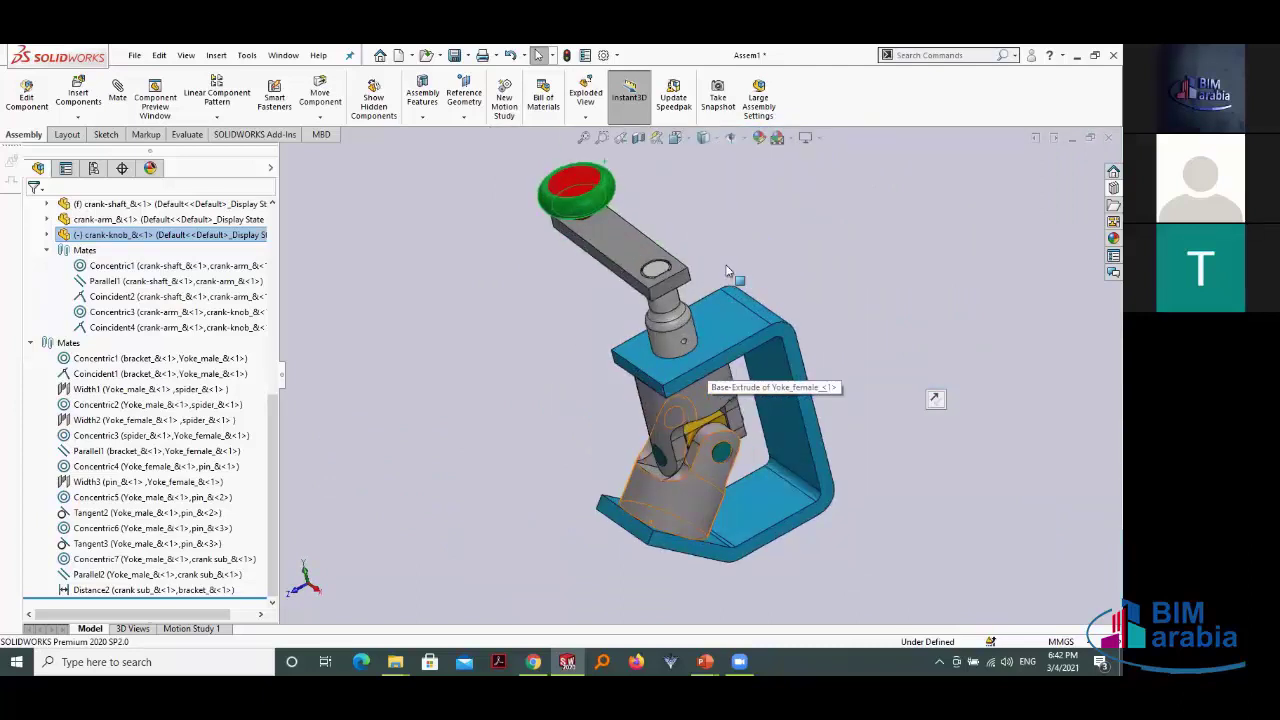
pyautogui.scroll(-2, 727, 271)
pyautogui.click(922, 480)
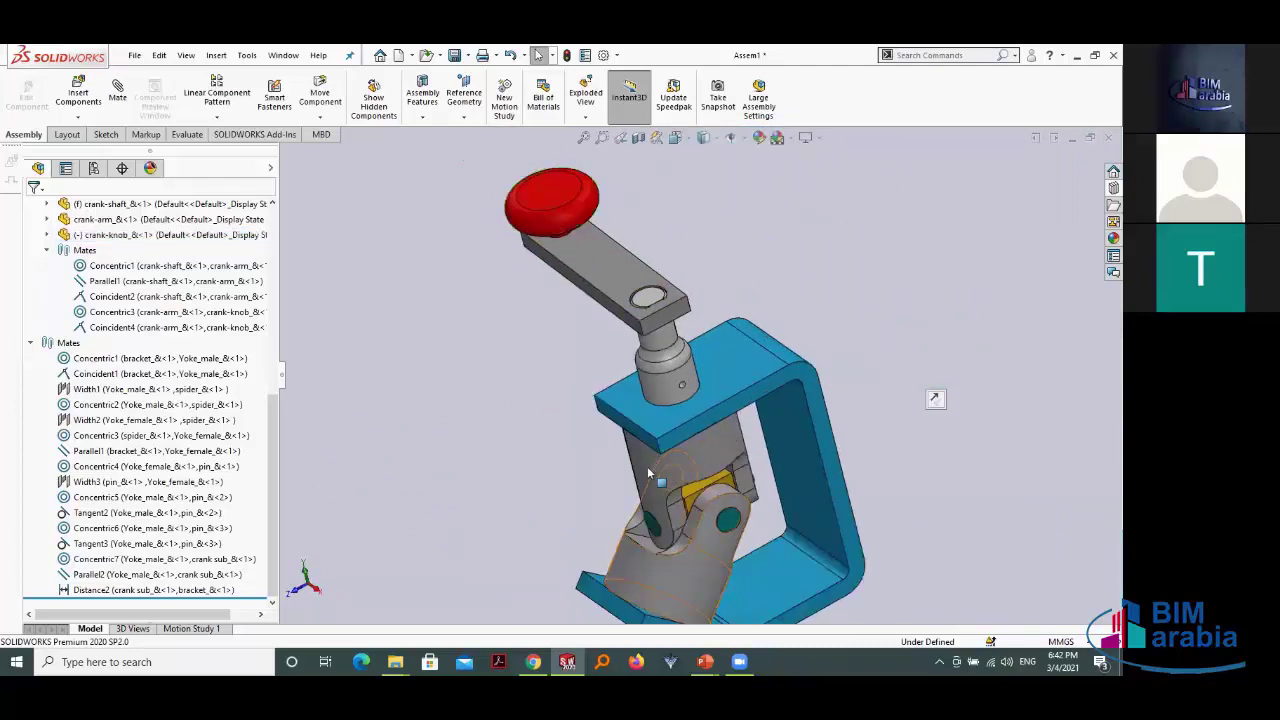
pyautogui.scroll(2, 647, 466)
pyautogui.scroll(1, 650, 470)
pyautogui.scroll(-3, 806, 421)
pyautogui.scroll(2, 804, 417)
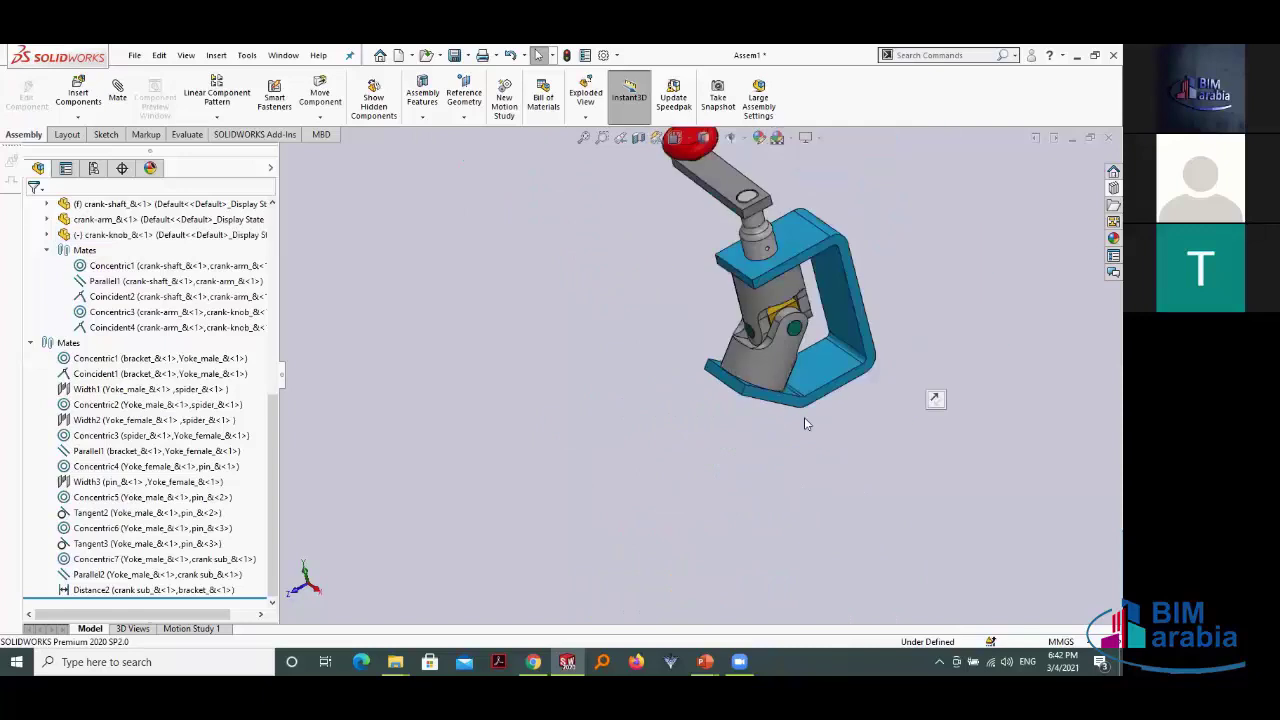
pyautogui.scroll(2, 804, 417)
pyautogui.scroll(-3, 811, 318)
pyautogui.scroll(-2, 781, 370)
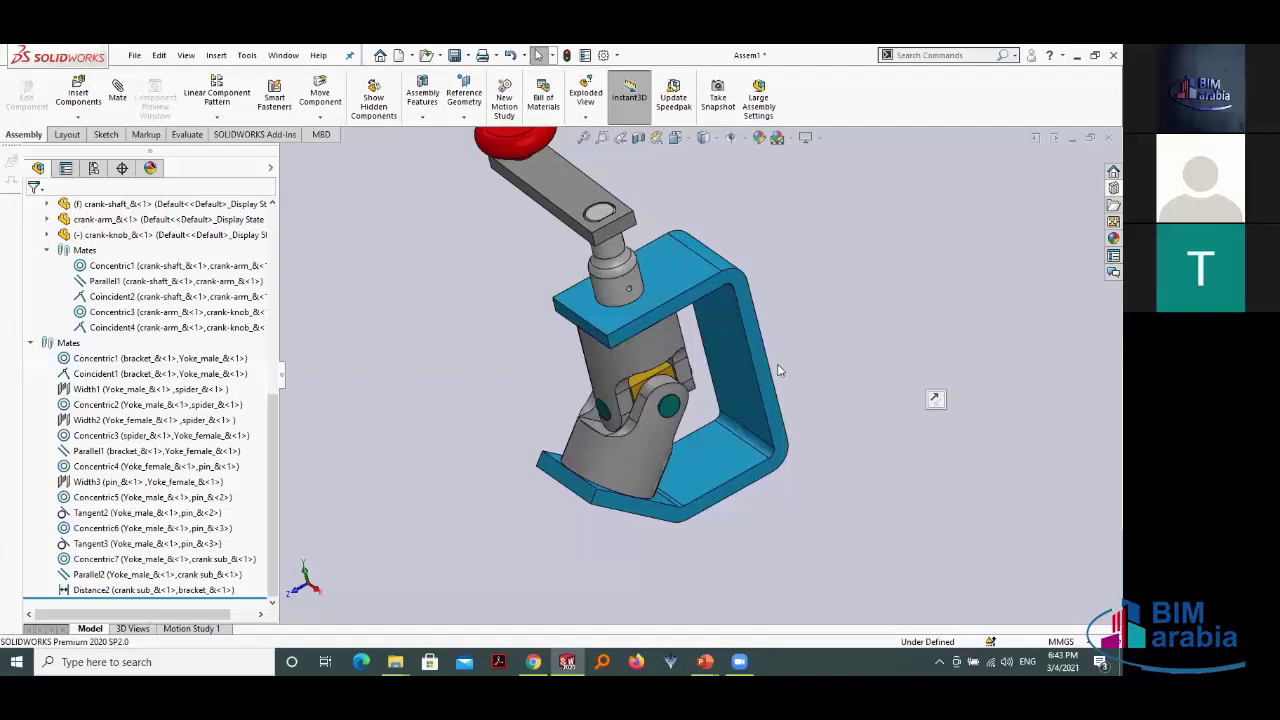
pyautogui.click(790, 561)
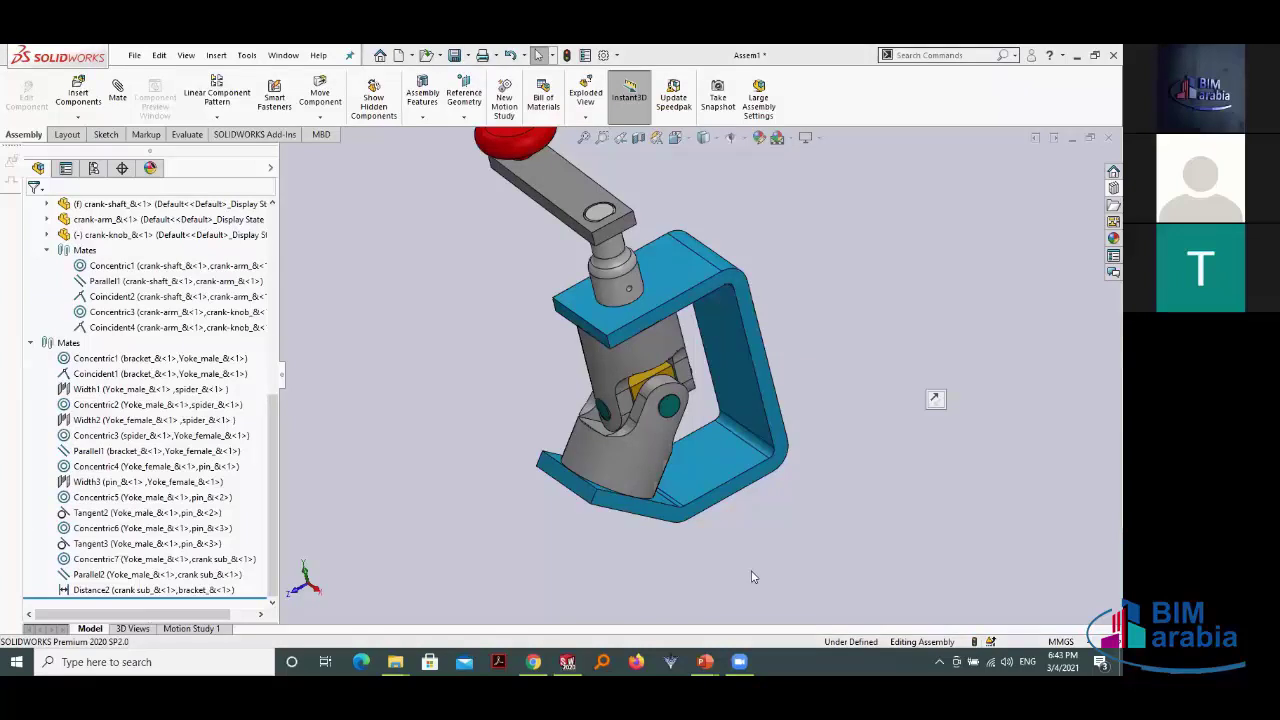
# Step: Advance the lesson slide show to 'Use For Positioning Only', then return to SOLIDWORKS
pyautogui.hotkey('alt', 'Tab')
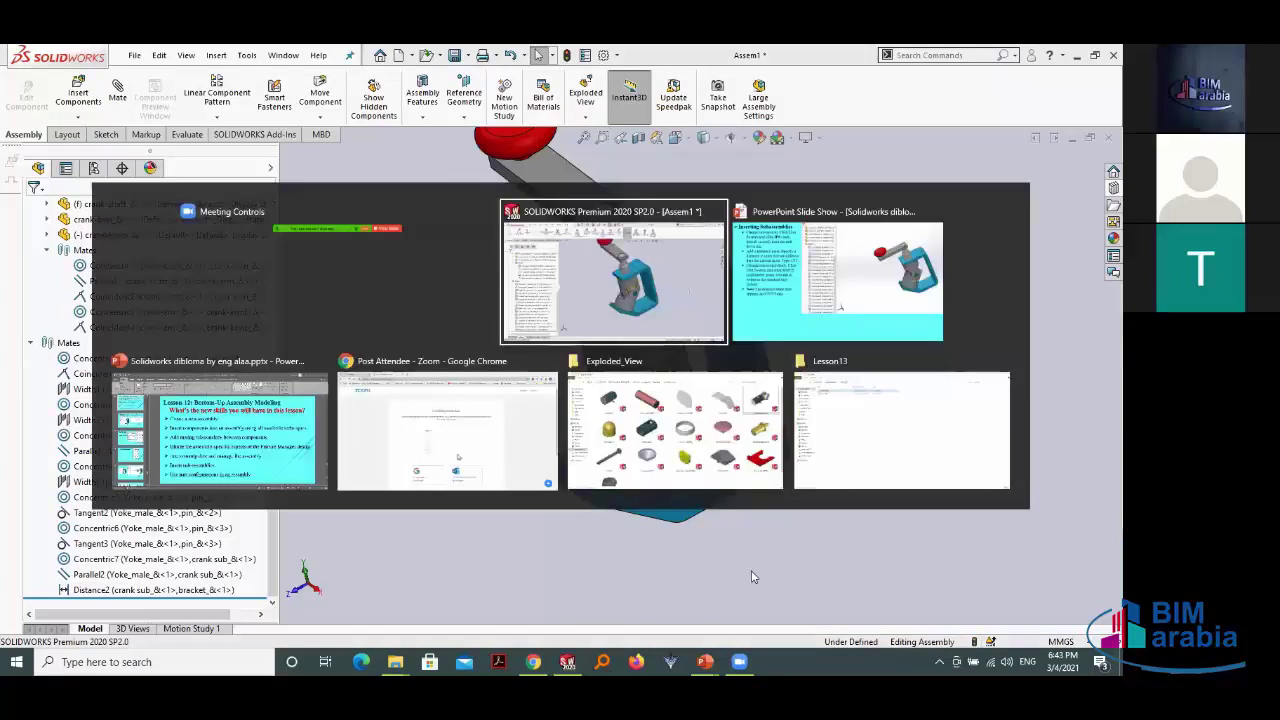
pyautogui.hotkey('alt', 'Tab')
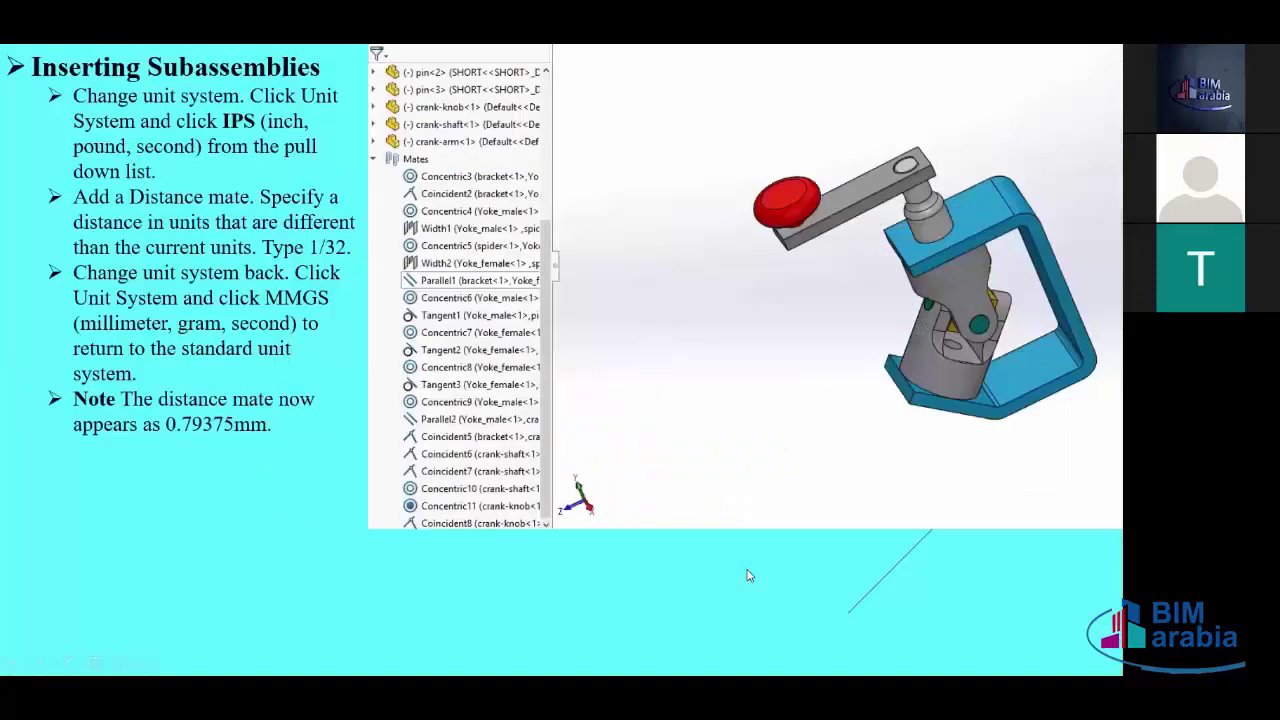
pyautogui.click(749, 575)
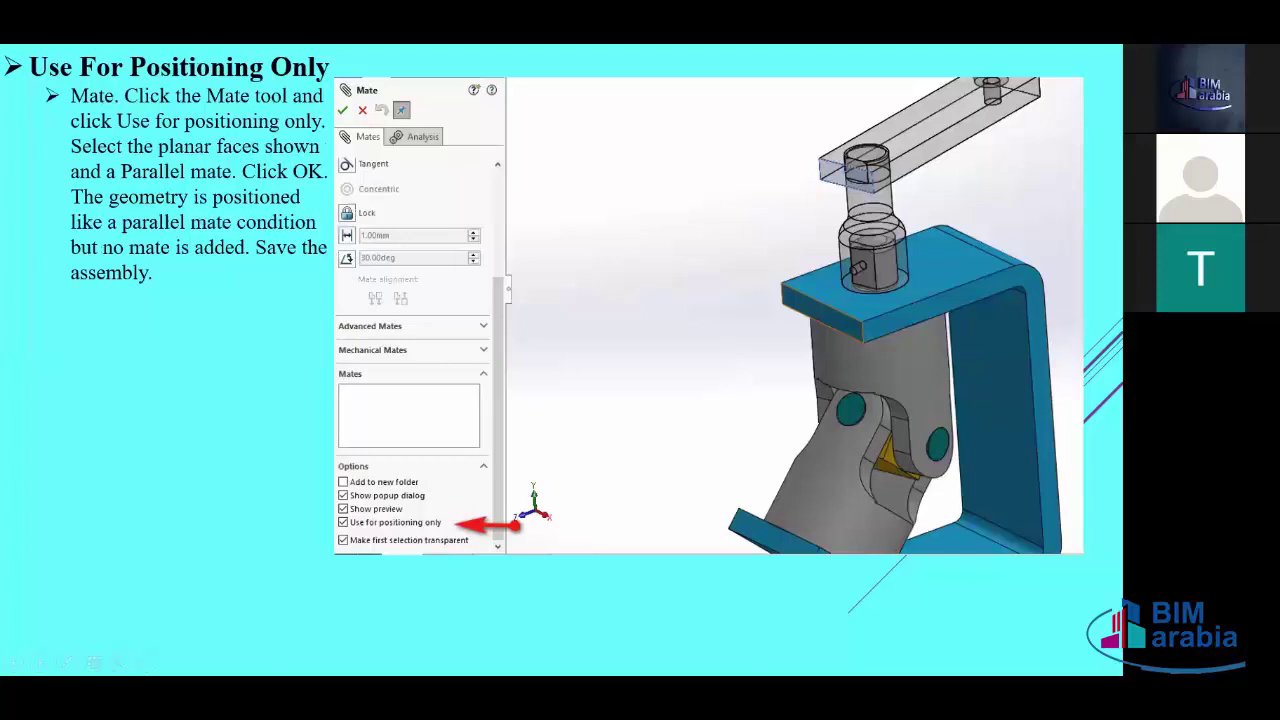
pyautogui.hotkey('alt', 'Tab')
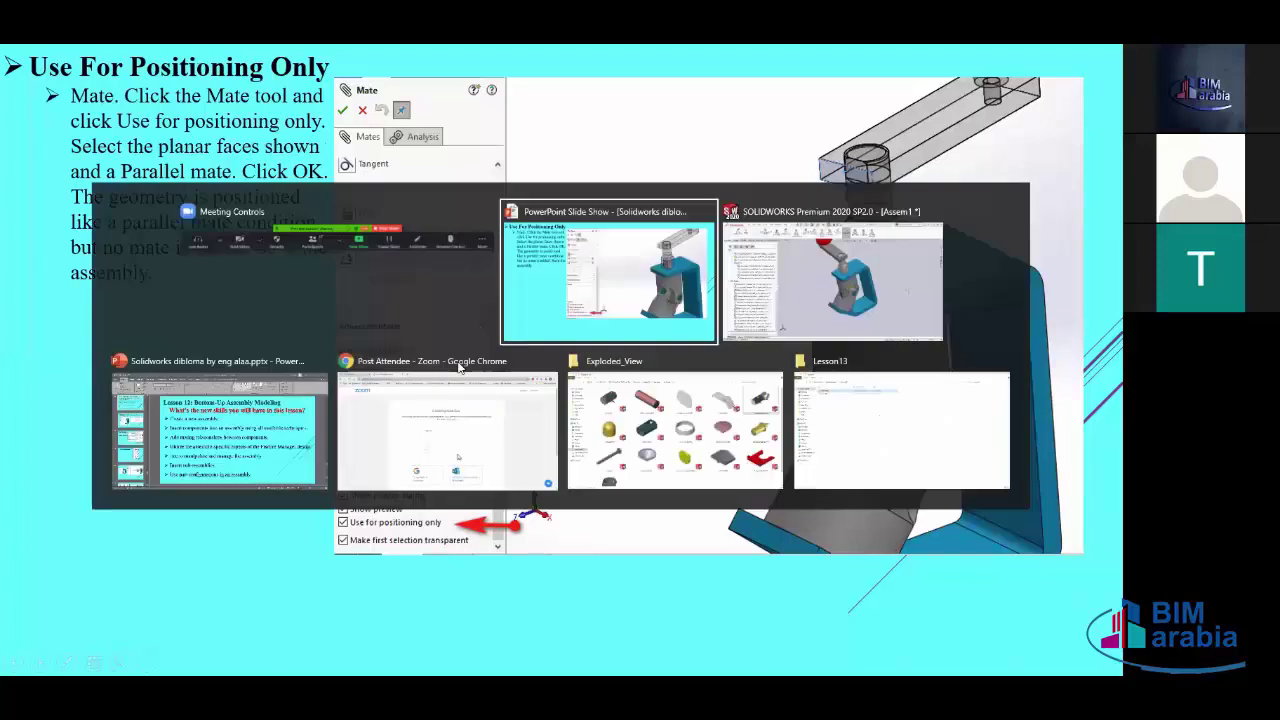
pyautogui.hotkey('alt', 'Tab')
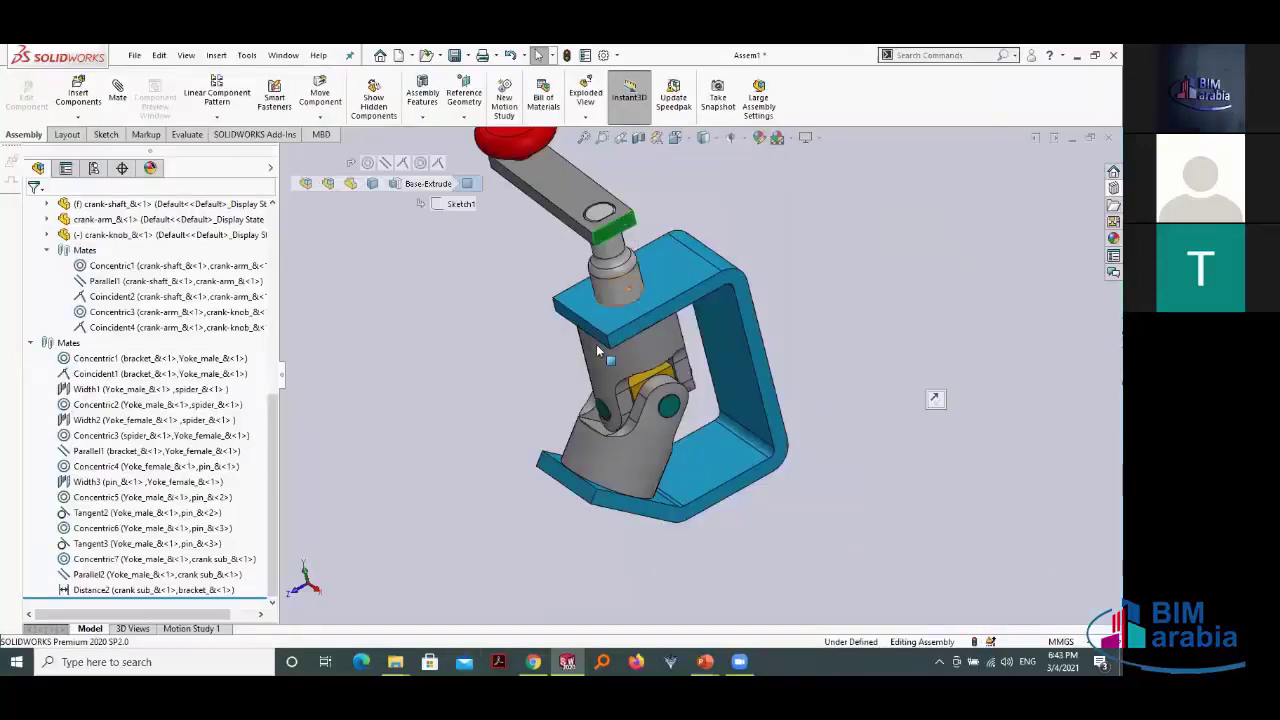
# Step: Add a positioning-only Parallel mate between the bracket's front face and the crank-arm face
pyautogui.scroll(-2, 590, 340)
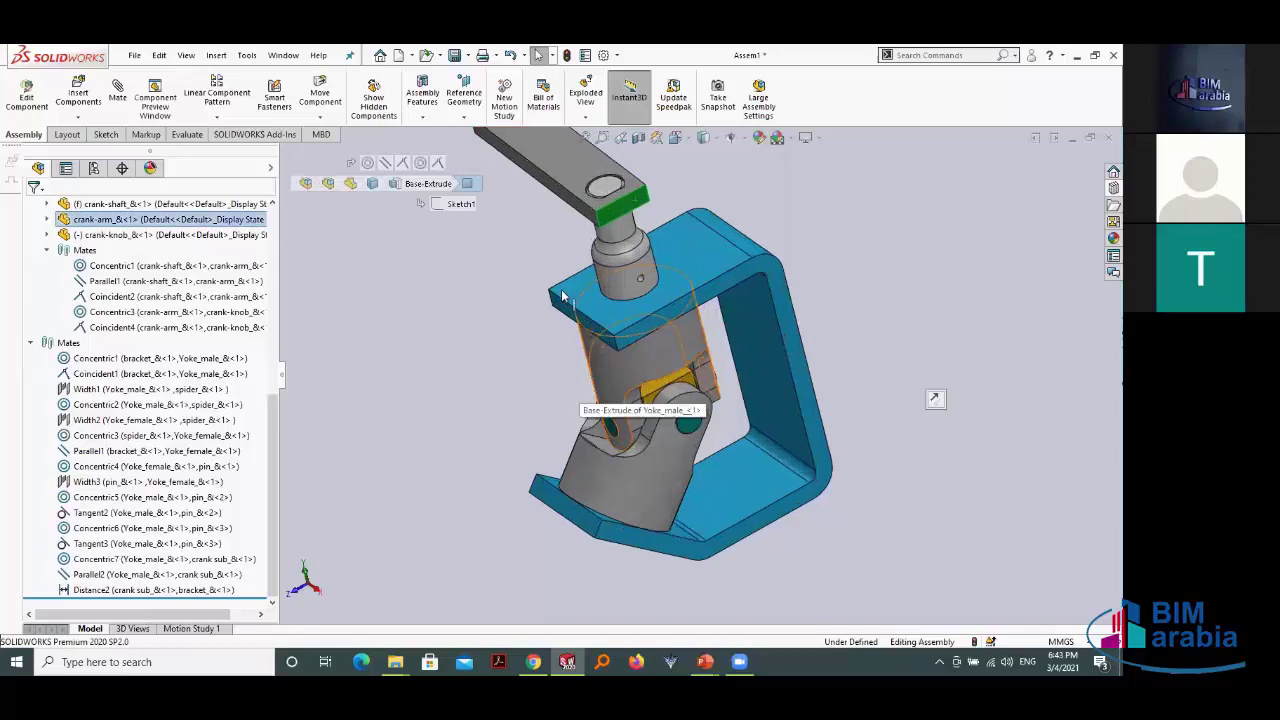
pyautogui.scroll(-2, 563, 297)
pyautogui.scroll(-2, 560, 300)
pyautogui.click(558, 304)
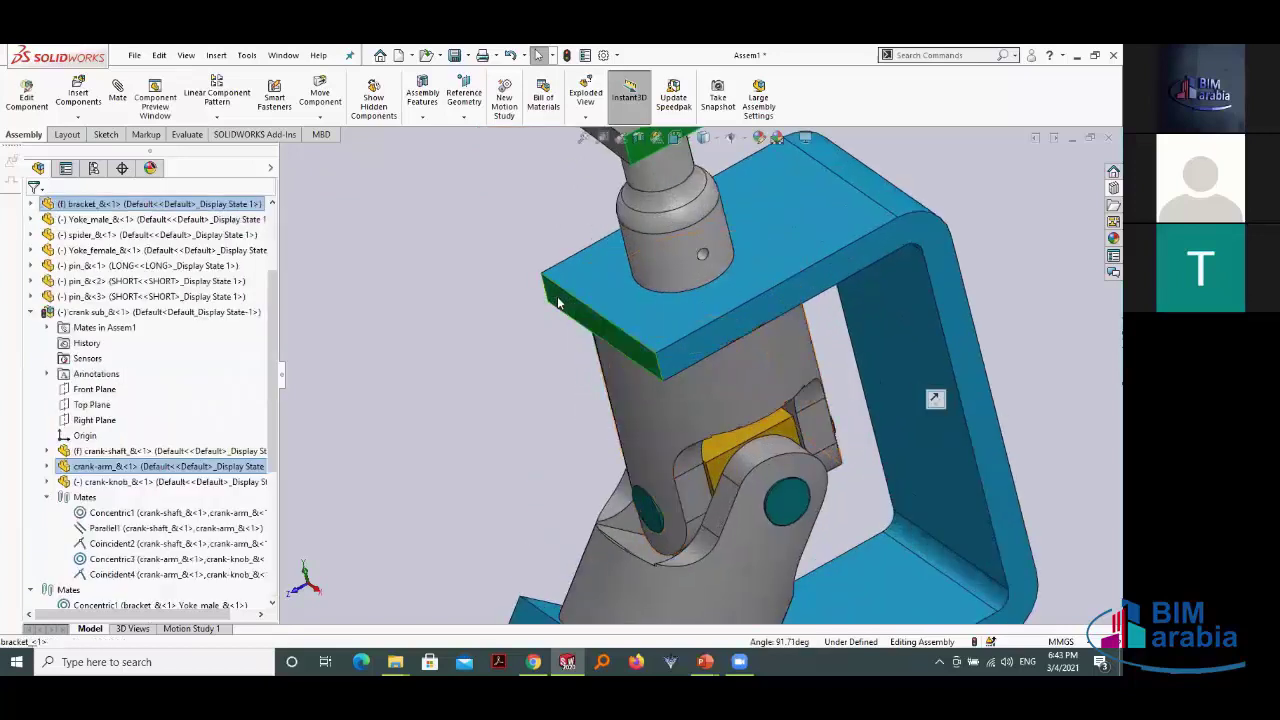
pyautogui.click(558, 304)
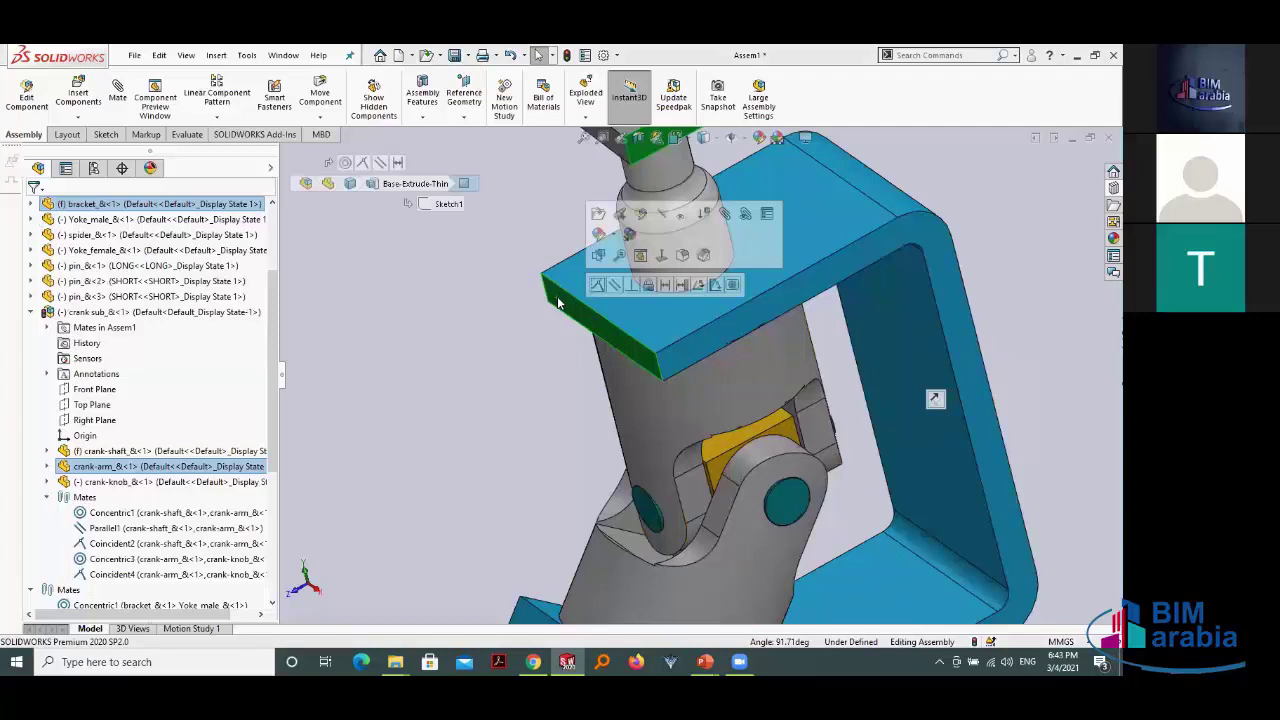
pyautogui.click(125, 85)
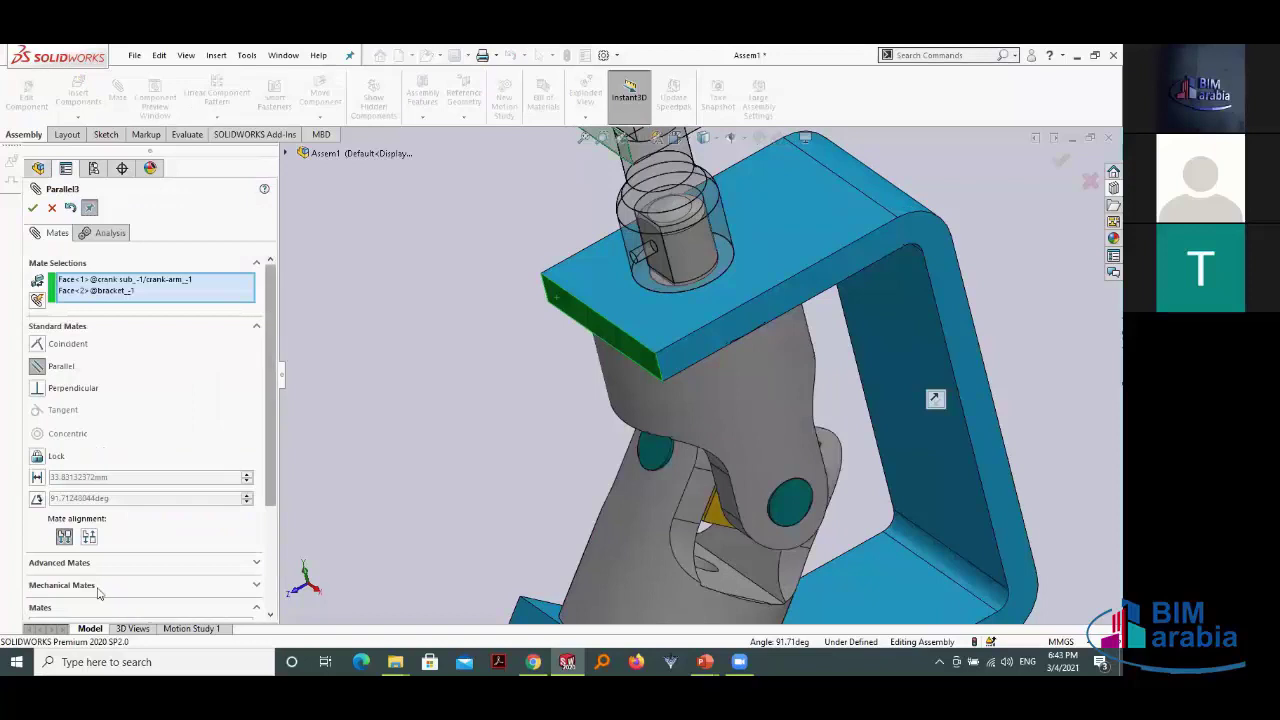
pyautogui.scroll(-3, 37, 594)
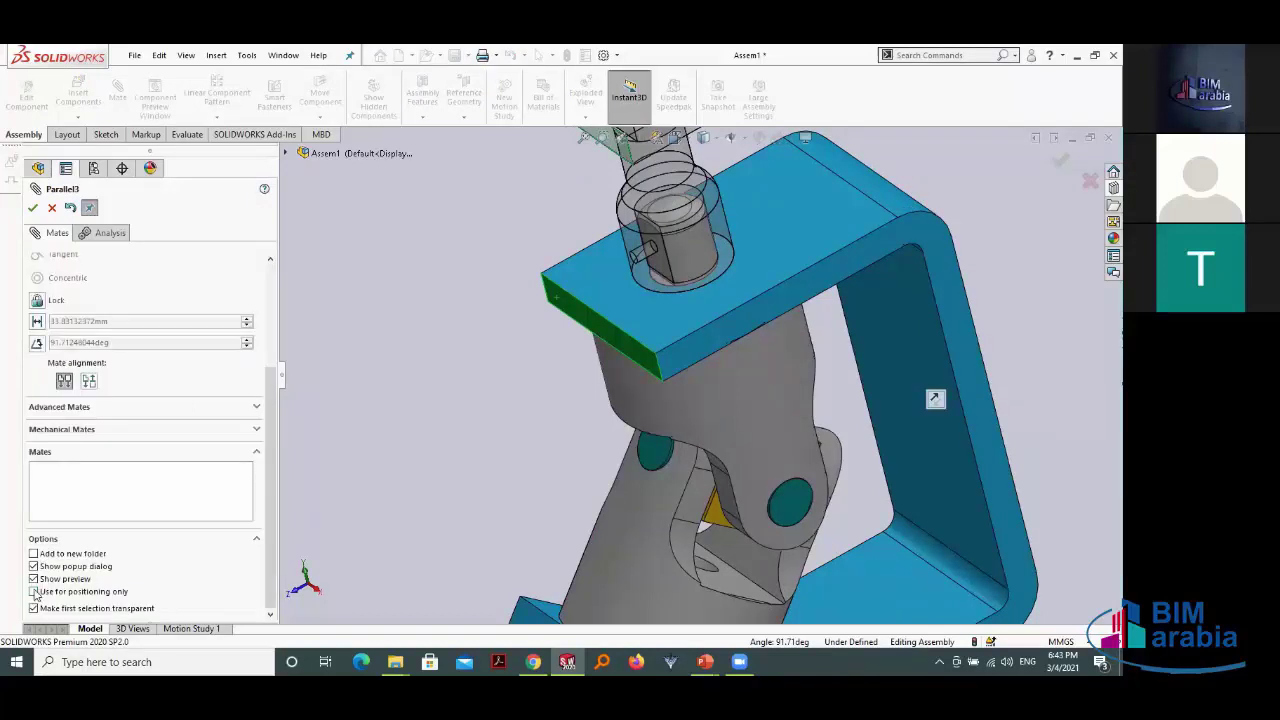
pyautogui.click(32, 208)
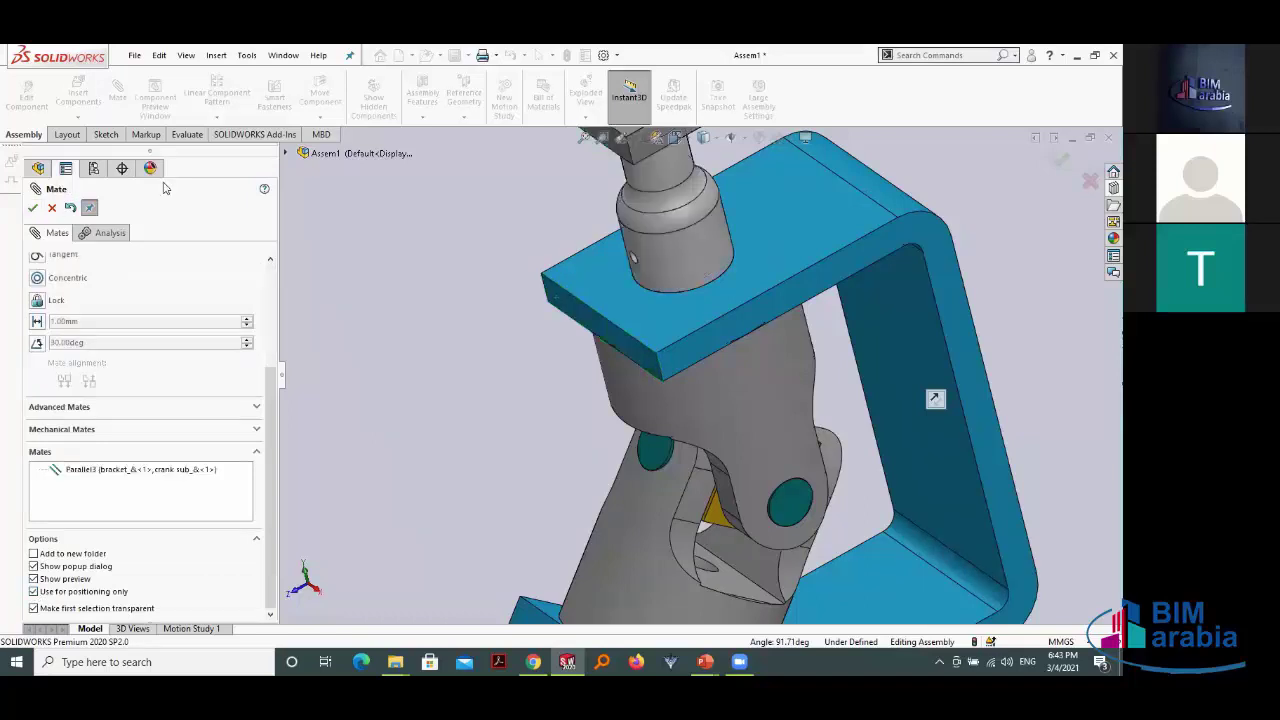
pyautogui.click(32, 208)
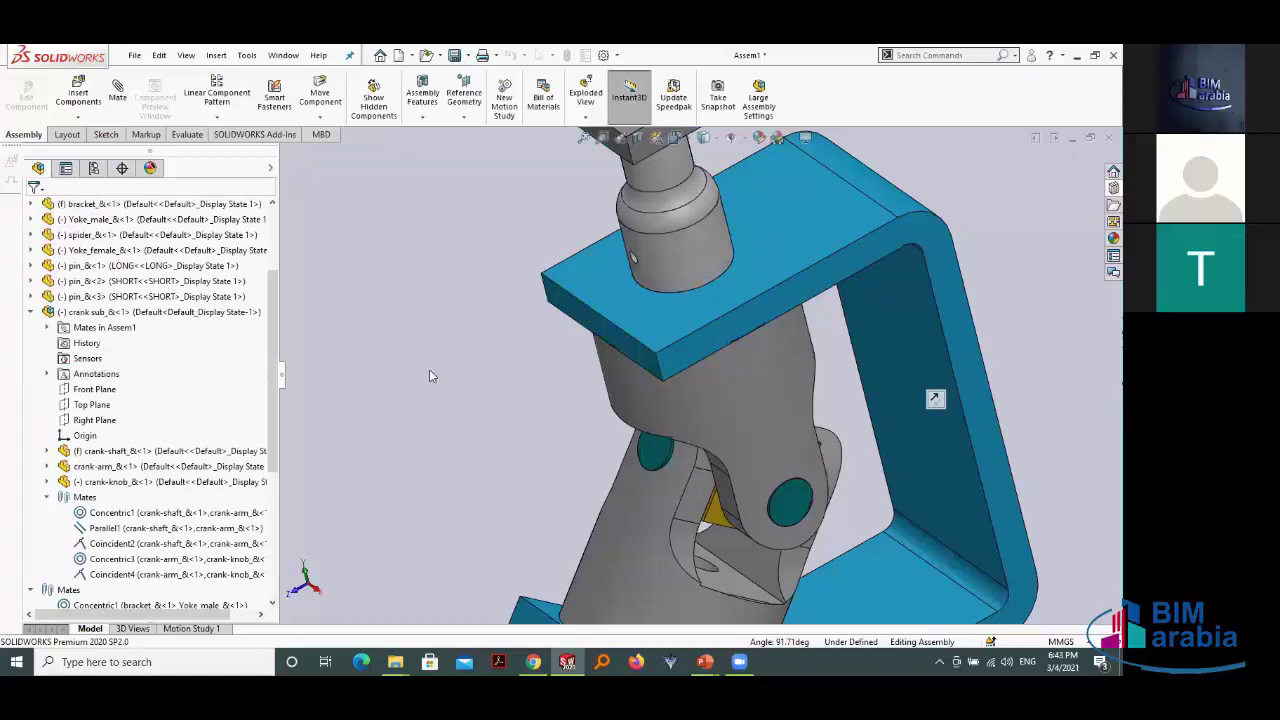
# Step: Swing the crank arm around the shaft and leave it resting at the upper right
pyautogui.hotkey('ctrl', 'shift', 'z')
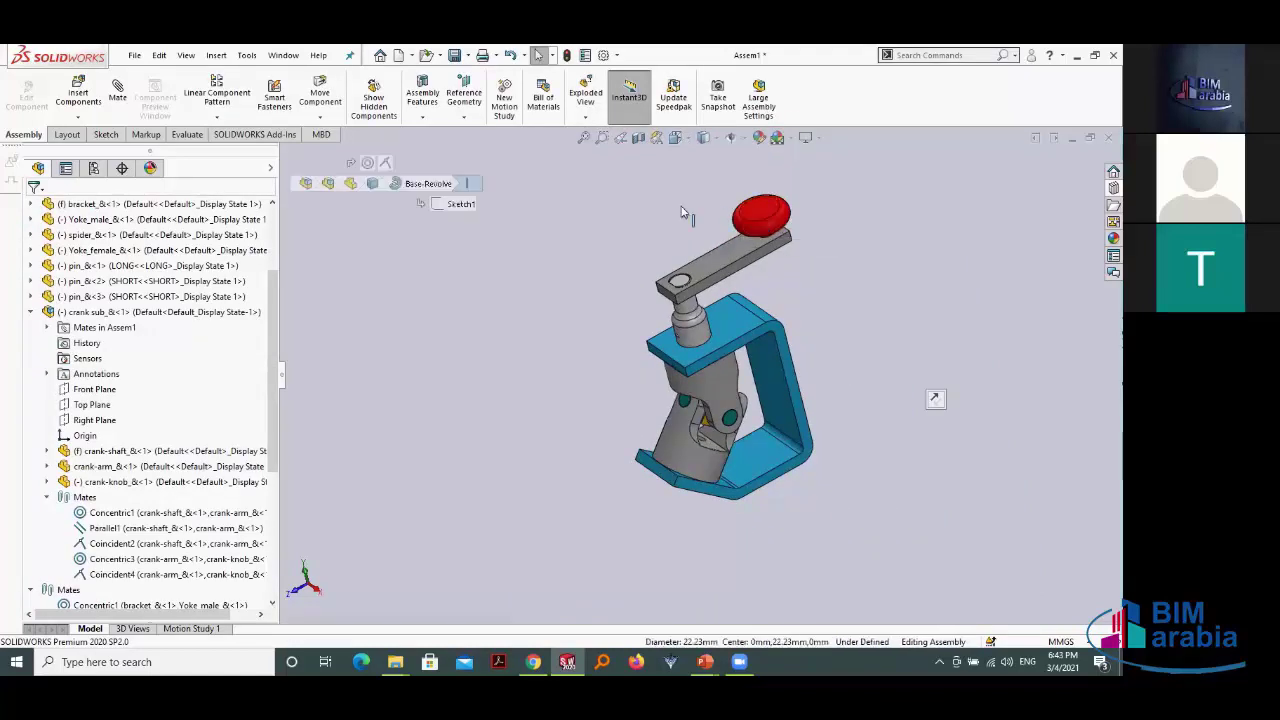
pyautogui.moveTo(753, 224); pyautogui.dragTo(617, 371)
pyautogui.moveTo(775, 254); pyautogui.dragTo(805, 212)
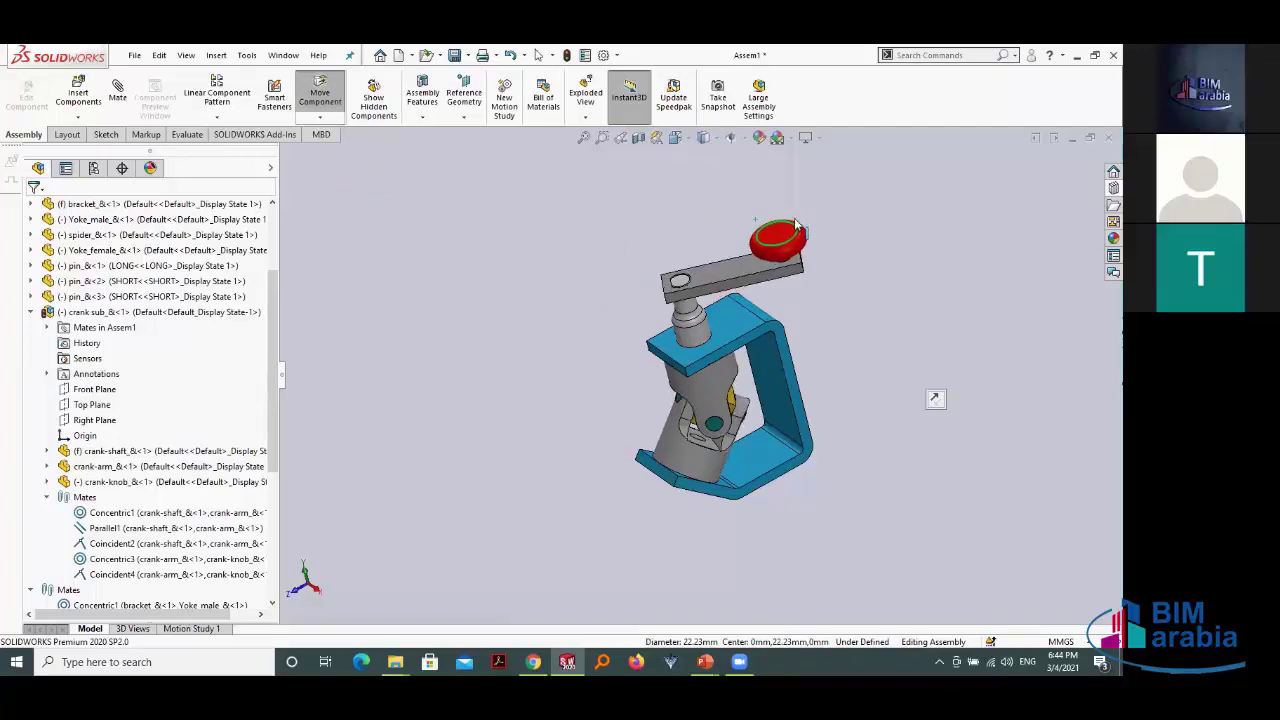
pyautogui.moveTo(805, 212); pyautogui.dragTo(857, 280)
pyautogui.press('Escape')
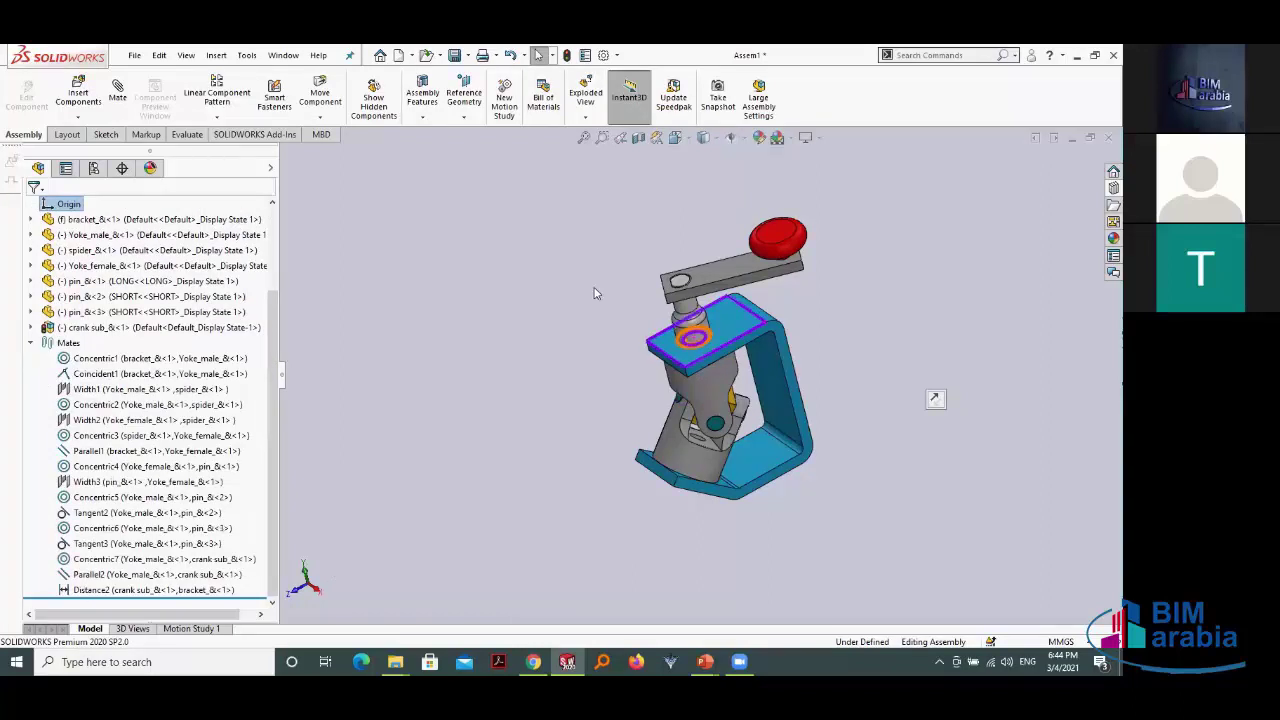
# Step: Mate the crank-arm face parallel to the bracket face, then confirm the crank no longer moves
pyautogui.moveTo(606, 300); pyautogui.dragTo(633, 321, button='middle')
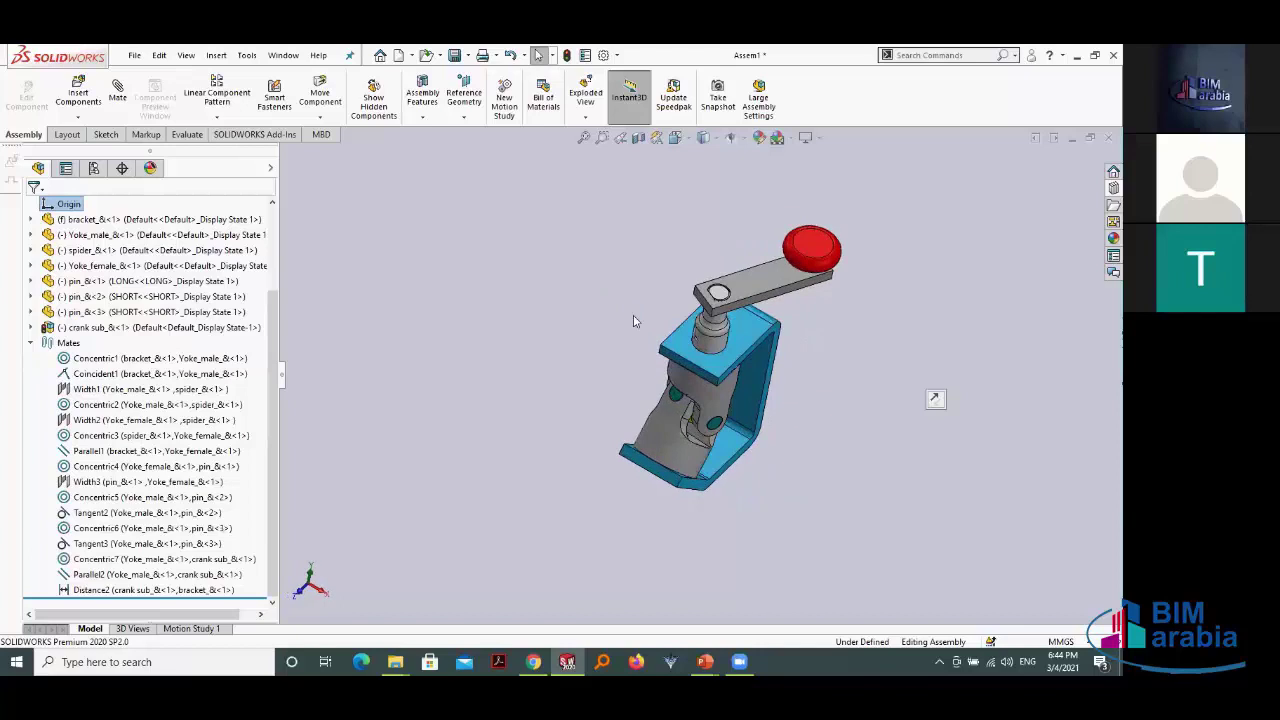
pyautogui.scroll(-3, 823, 297)
pyautogui.scroll(-2, 823, 297)
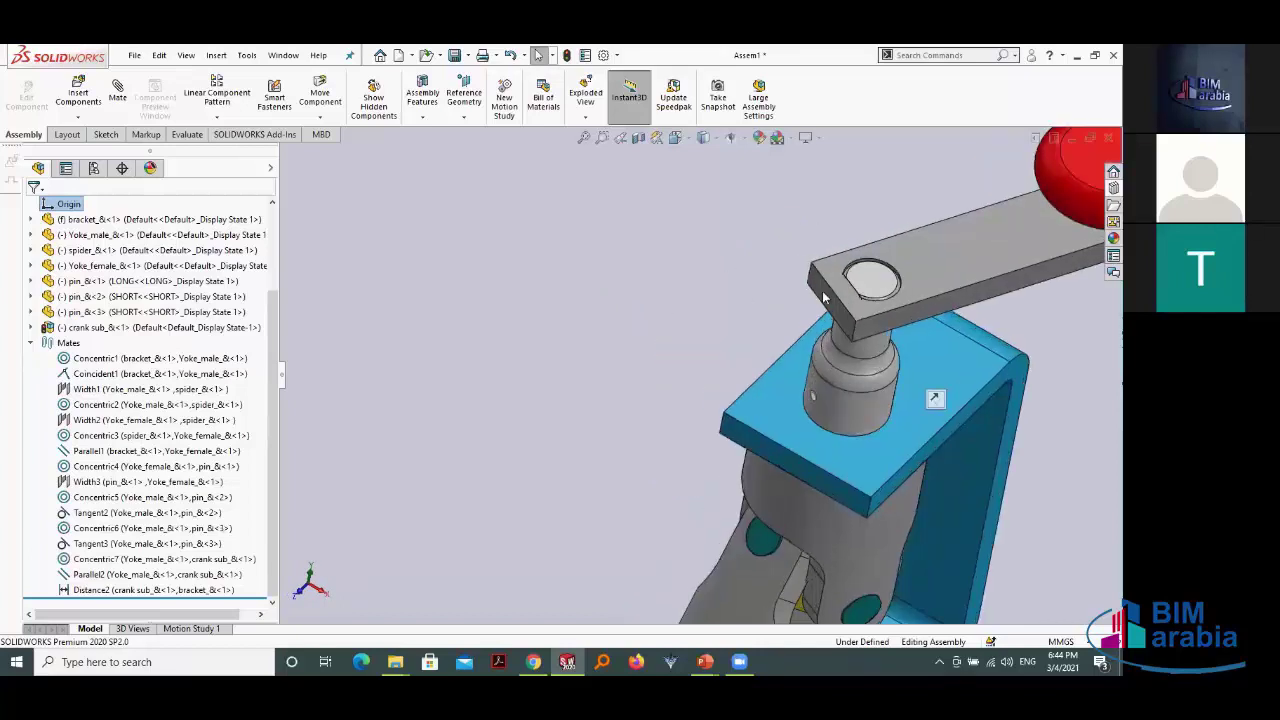
pyautogui.click(746, 447)
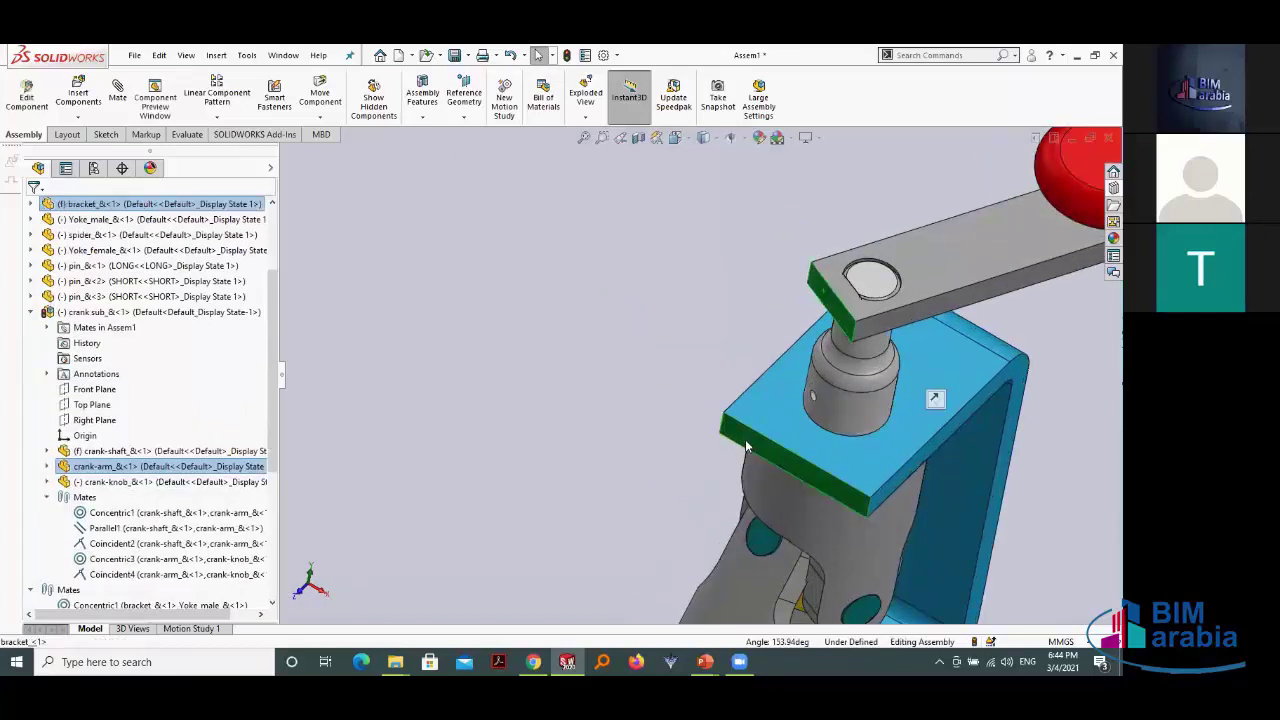
pyautogui.click(806, 427)
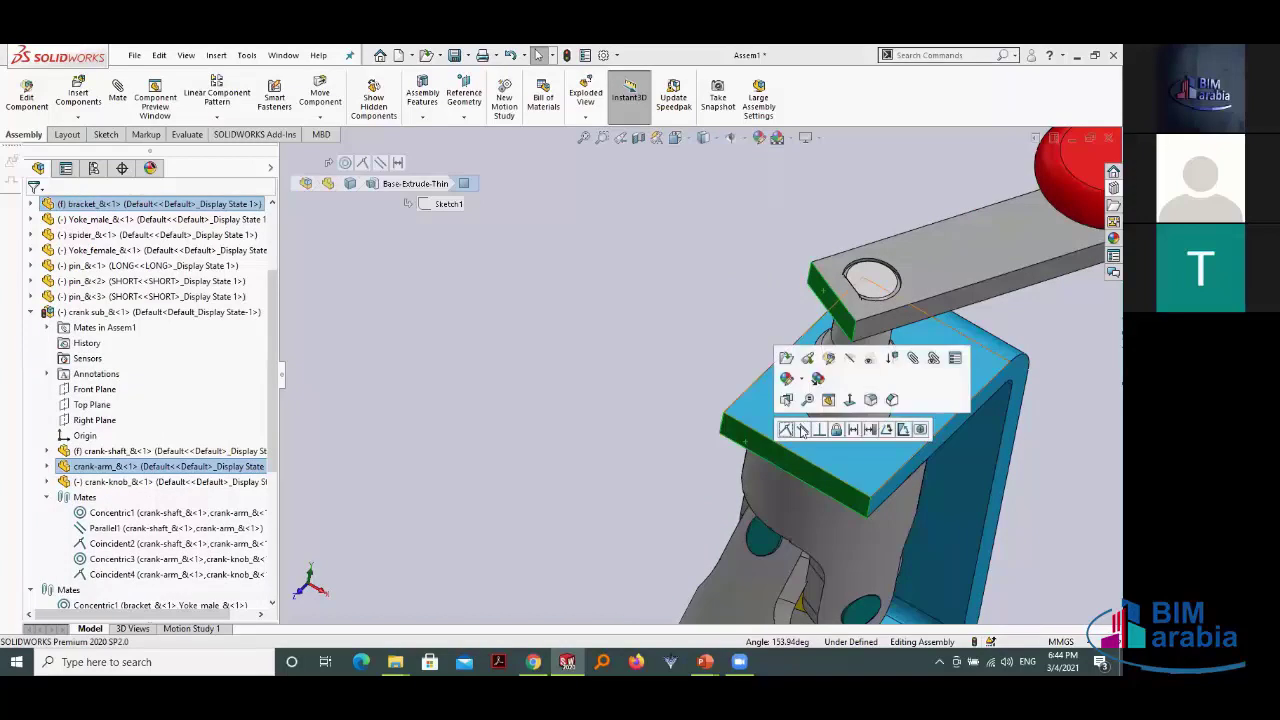
pyautogui.click(801, 432)
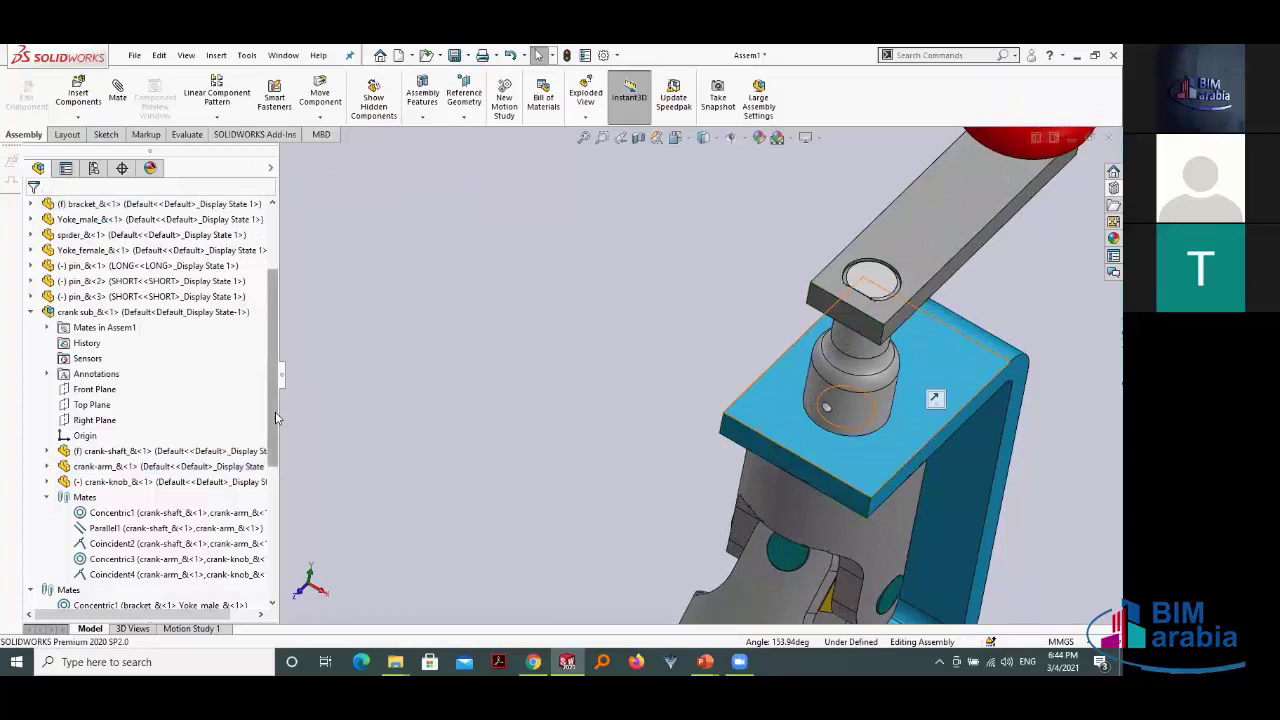
pyautogui.moveTo(277, 412); pyautogui.dragTo(293, 603)
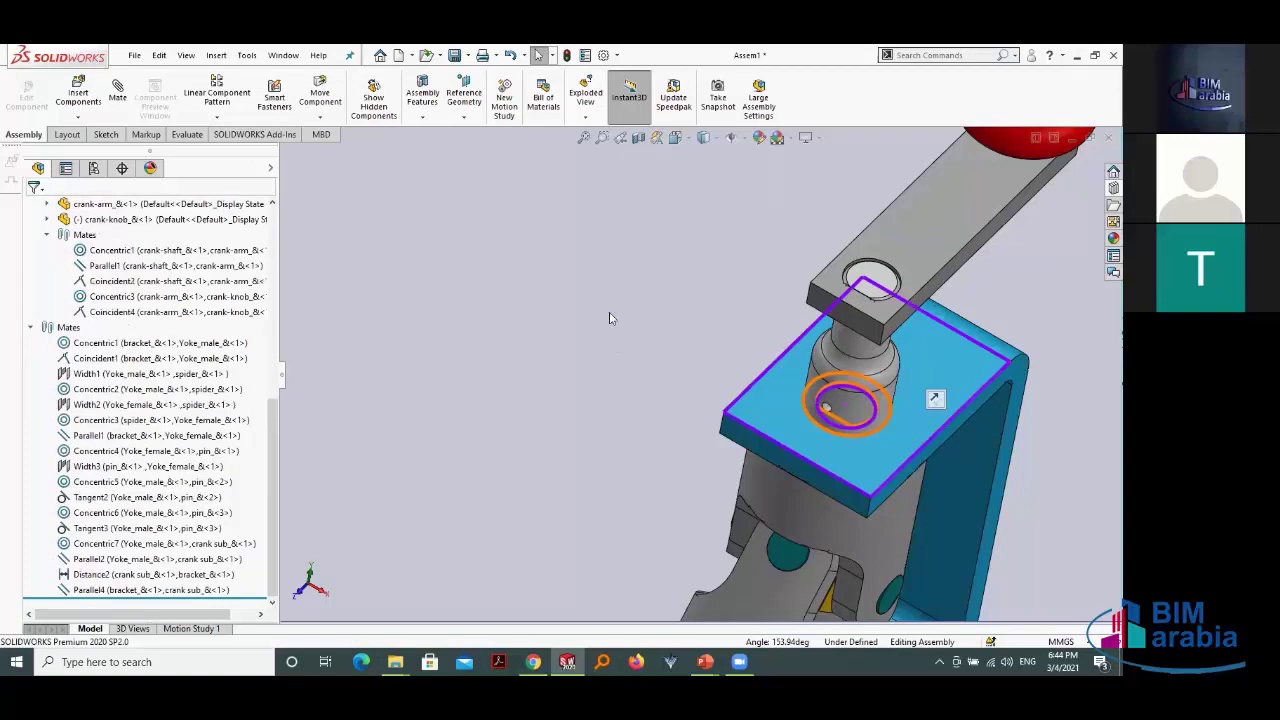
pyautogui.scroll(5, 863, 254)
pyautogui.moveTo(860, 245)
pyautogui.mouseDown()
pyautogui.moveTo(929, 327)
pyautogui.moveTo(929, 371)
pyautogui.mouseUp()
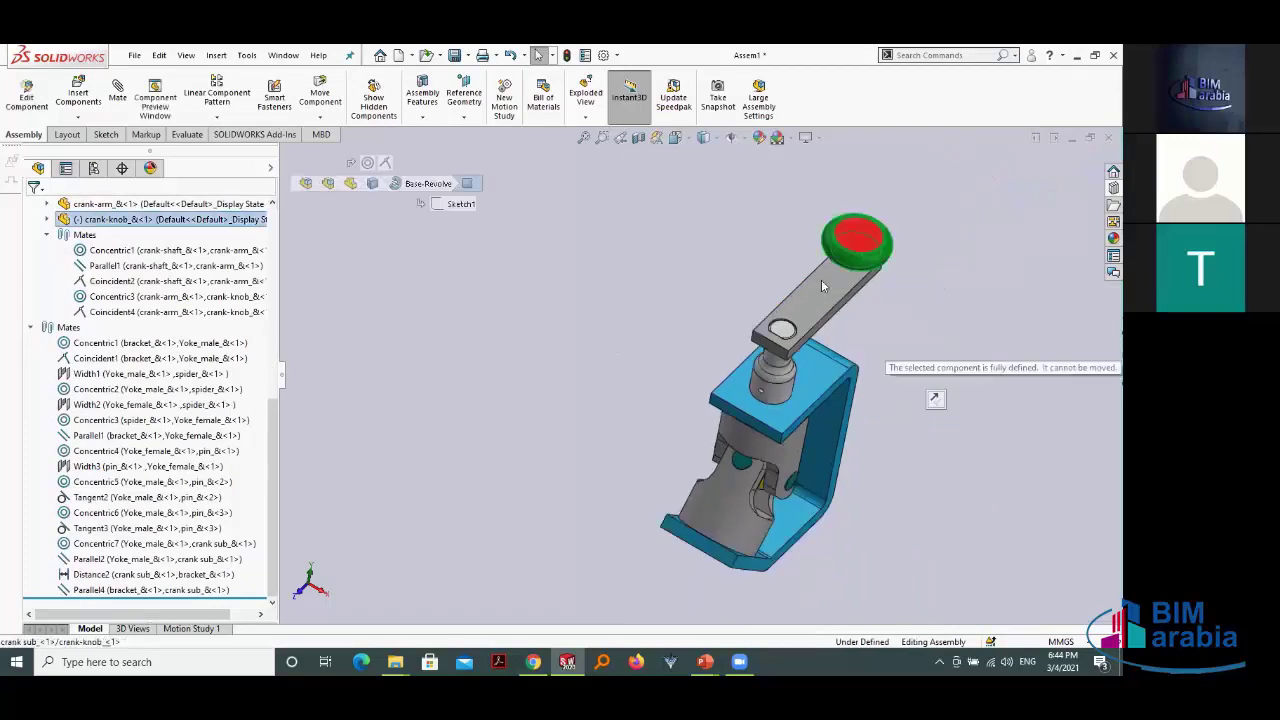
# Step: Edit the Parallel4 mate and mark it as positioning-only
pyautogui.click(946, 263)
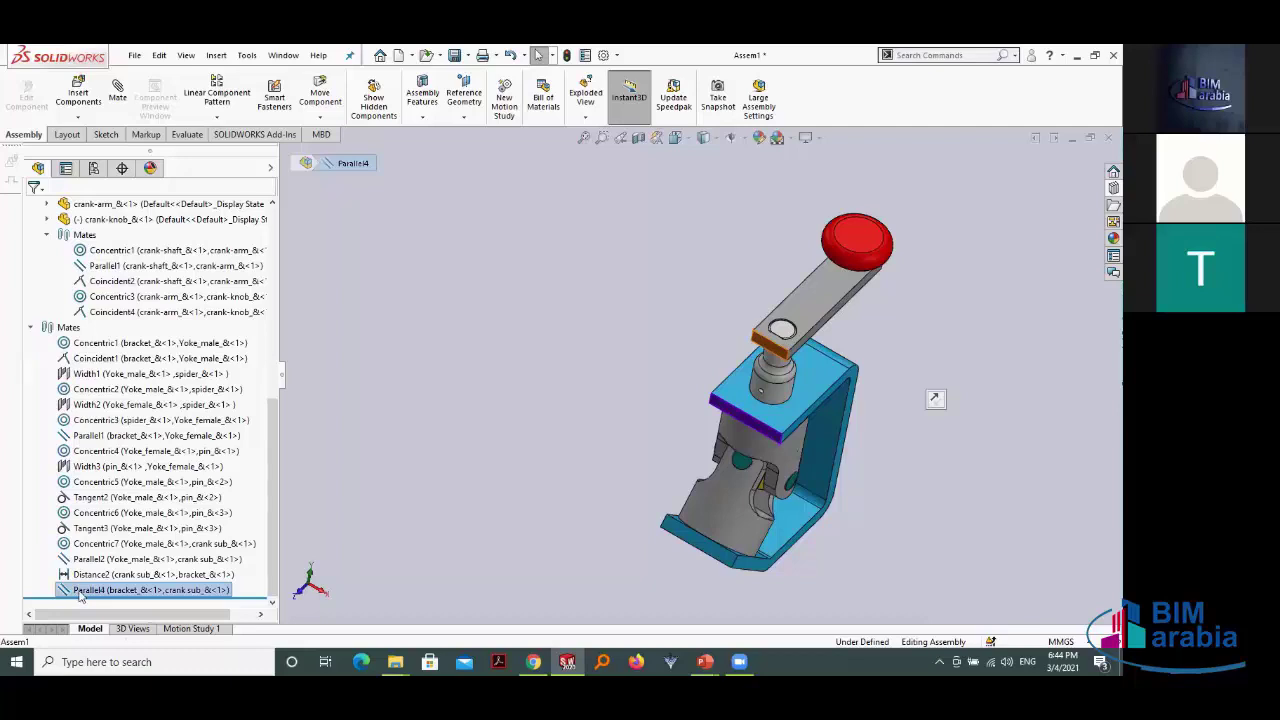
pyautogui.rightClick(80, 594)
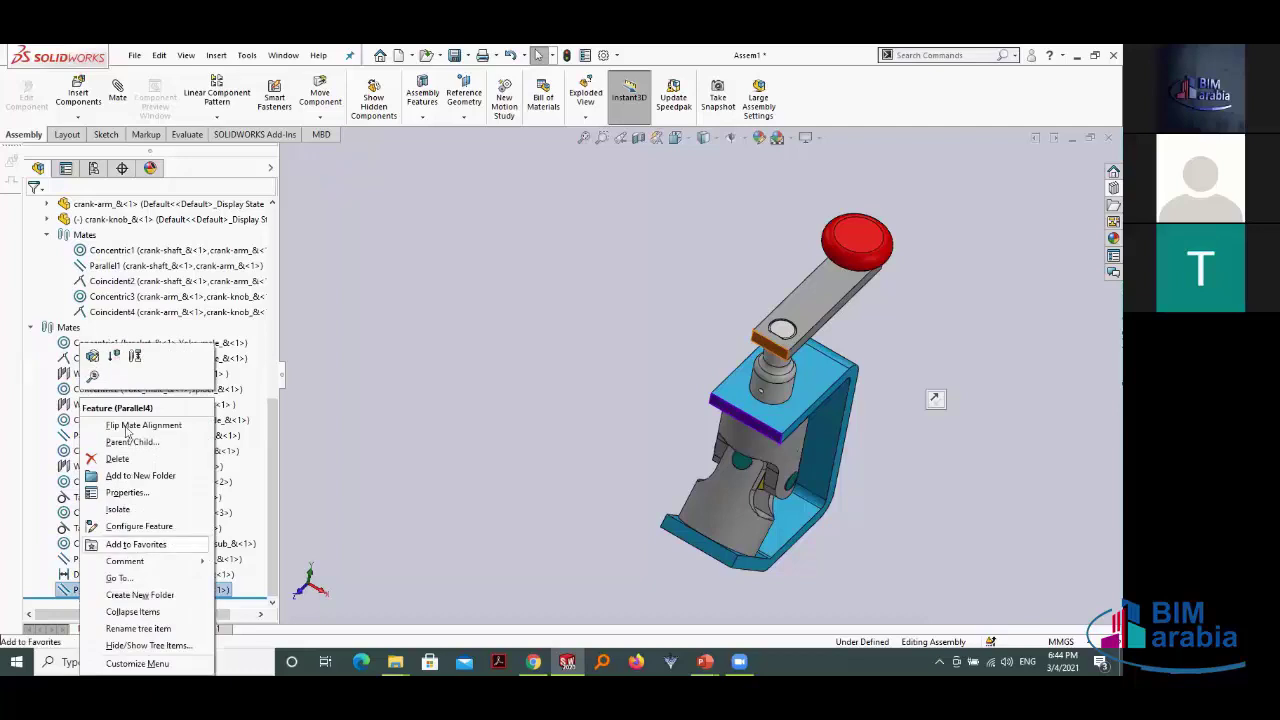
pyautogui.click(91, 358)
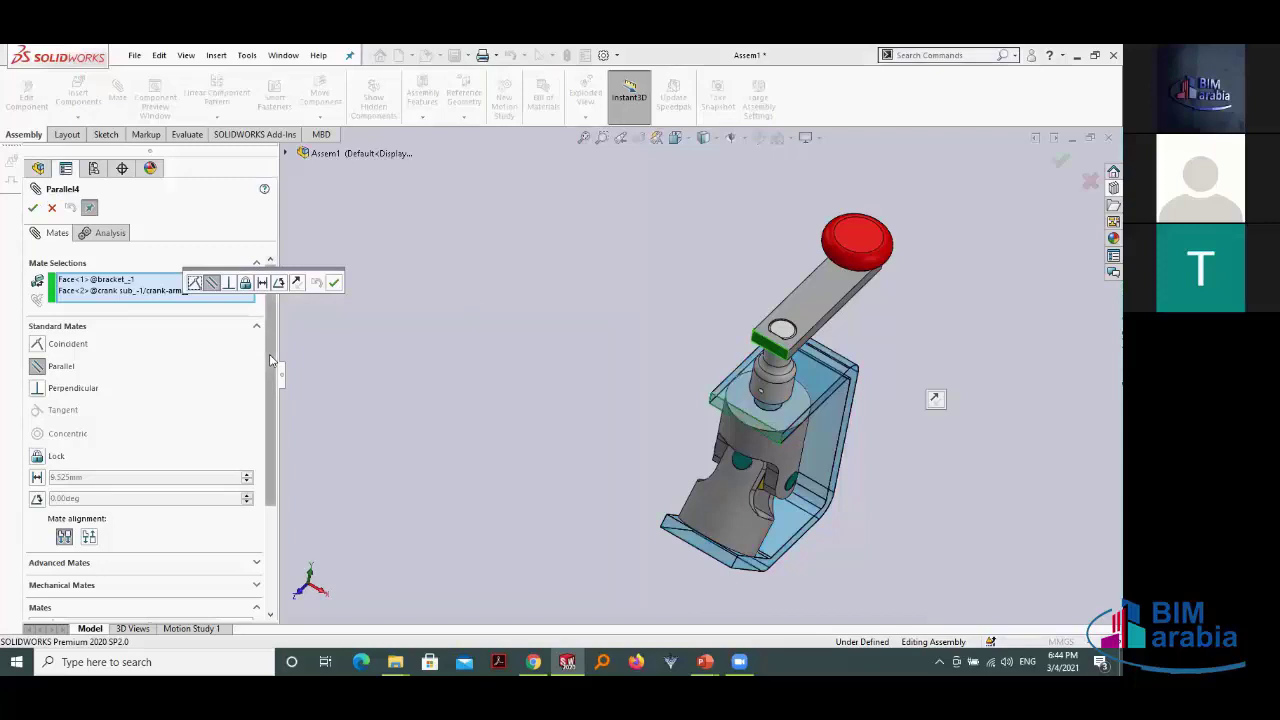
pyautogui.scroll(-3, 81, 561)
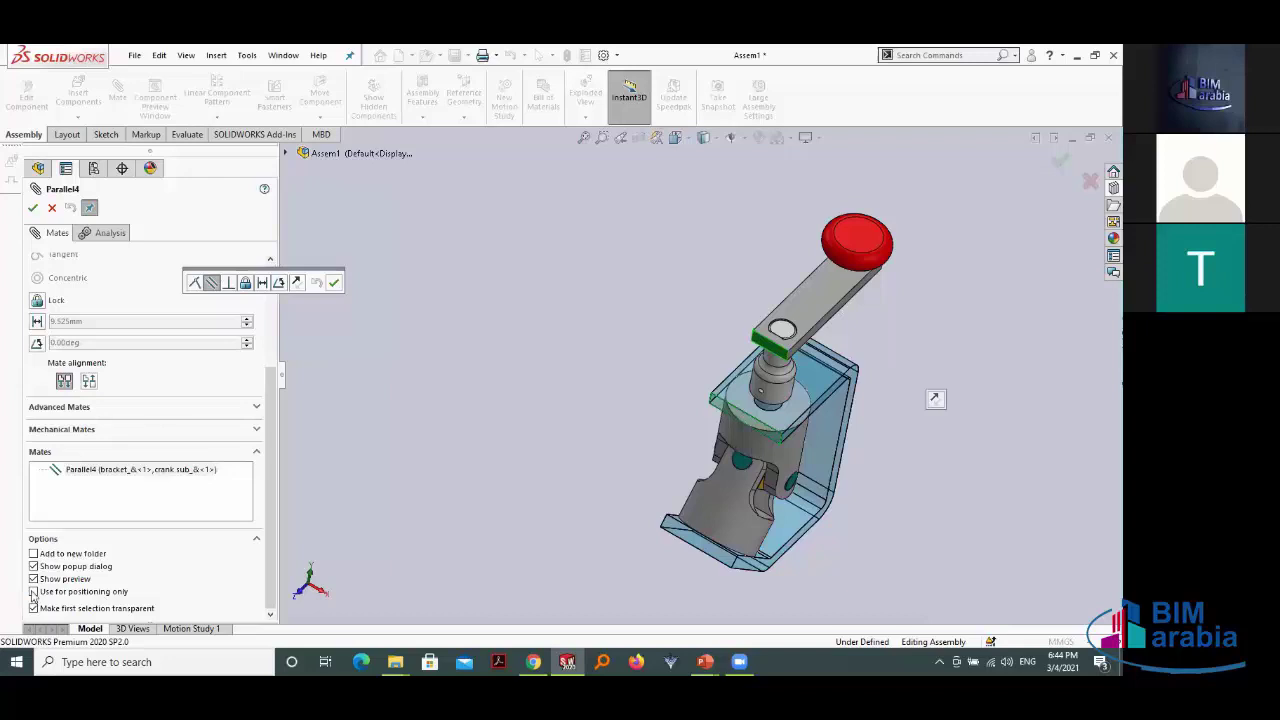
pyautogui.click(33, 592)
pyautogui.click(32, 207)
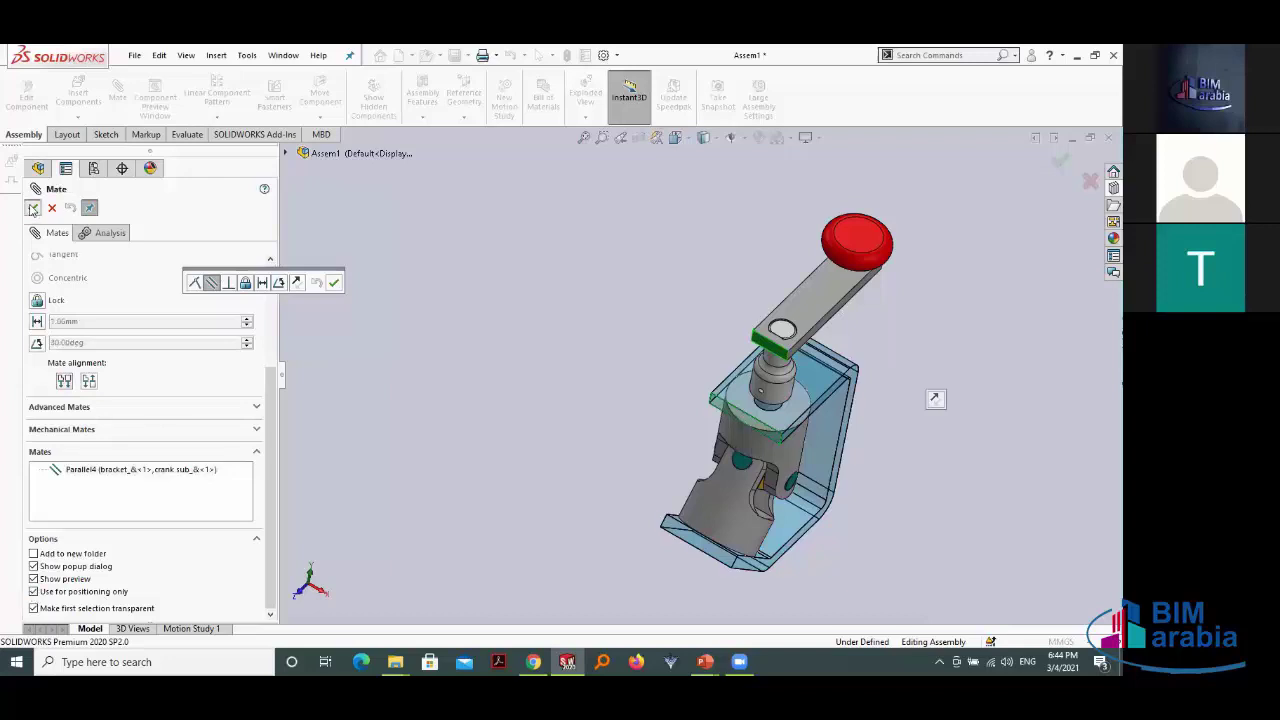
pyautogui.click(32, 207)
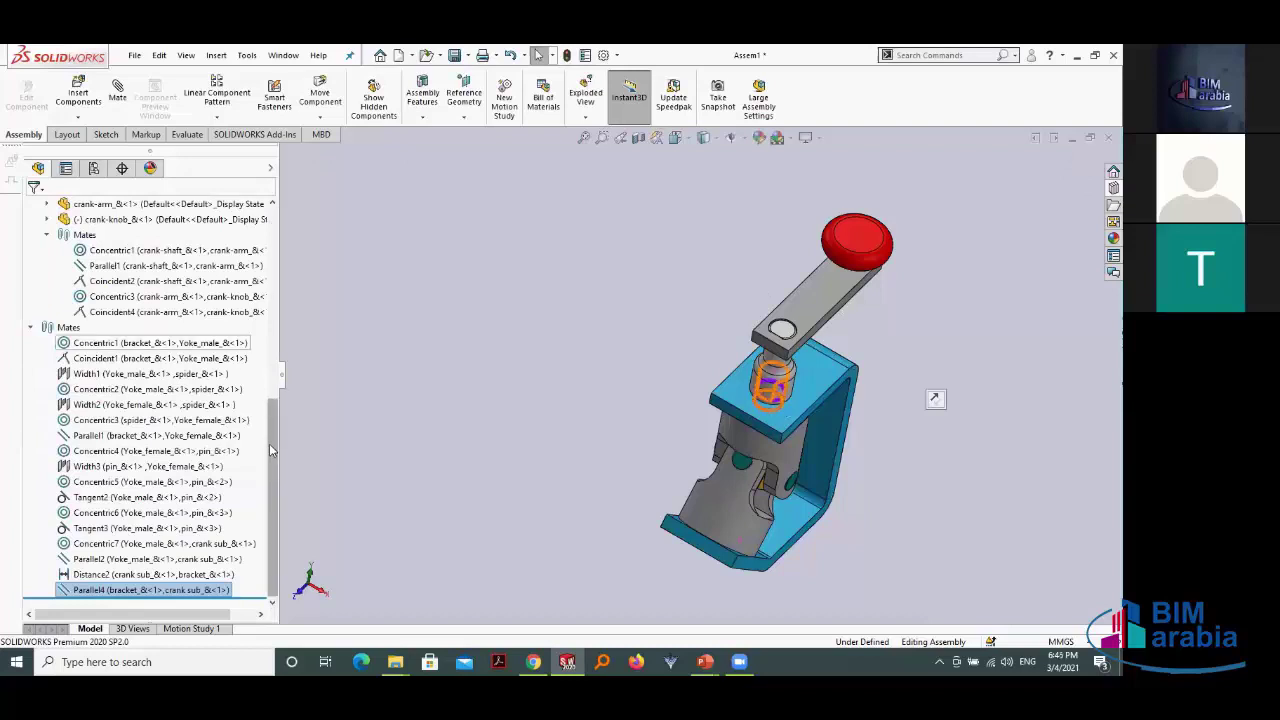
# Step: Zoom out to the whole assembly, then reopen Parallel4 and cancel the edit
pyautogui.press('z')
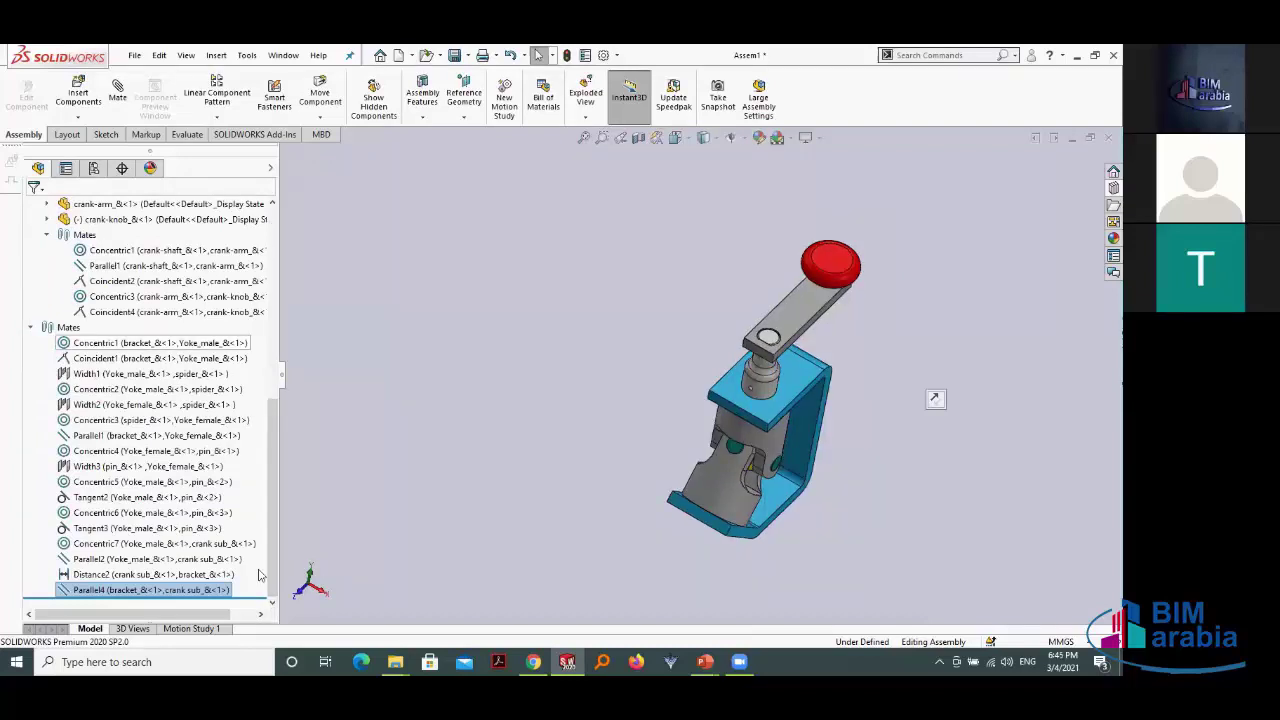
pyautogui.scroll(1, 240, 588)
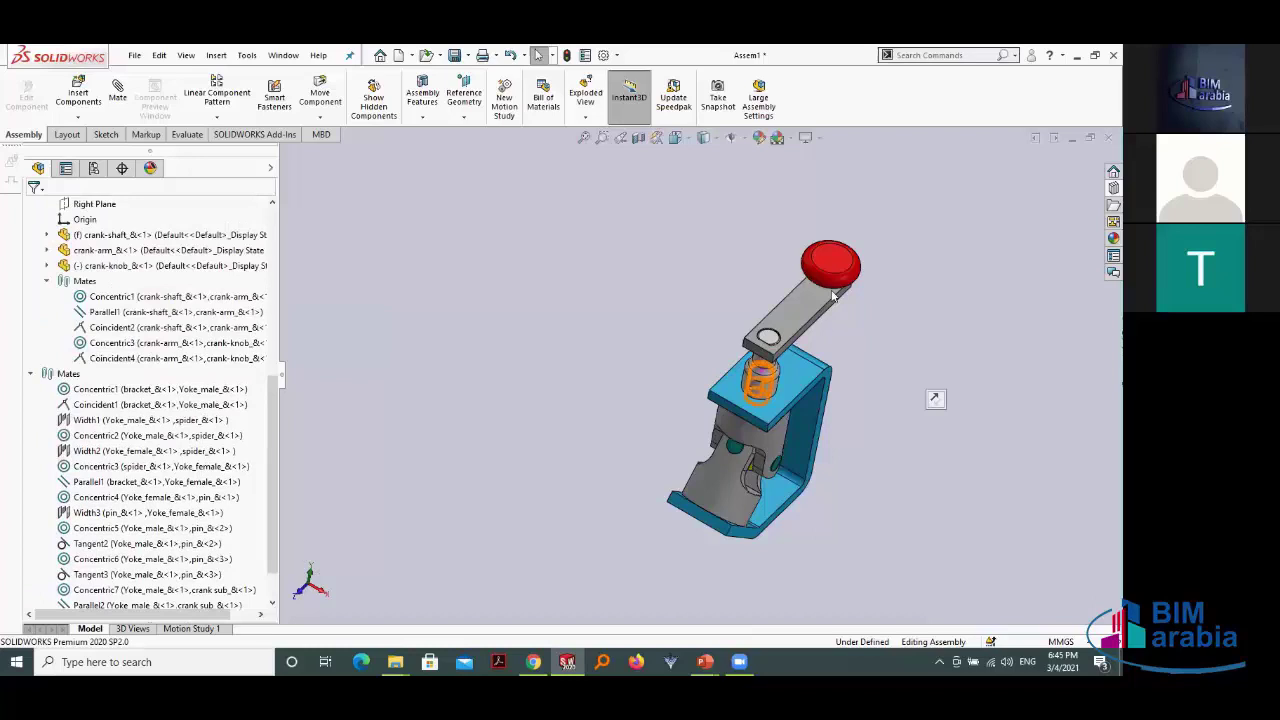
pyautogui.scroll(-2, 345, 465)
pyautogui.scroll(-1, 150, 560)
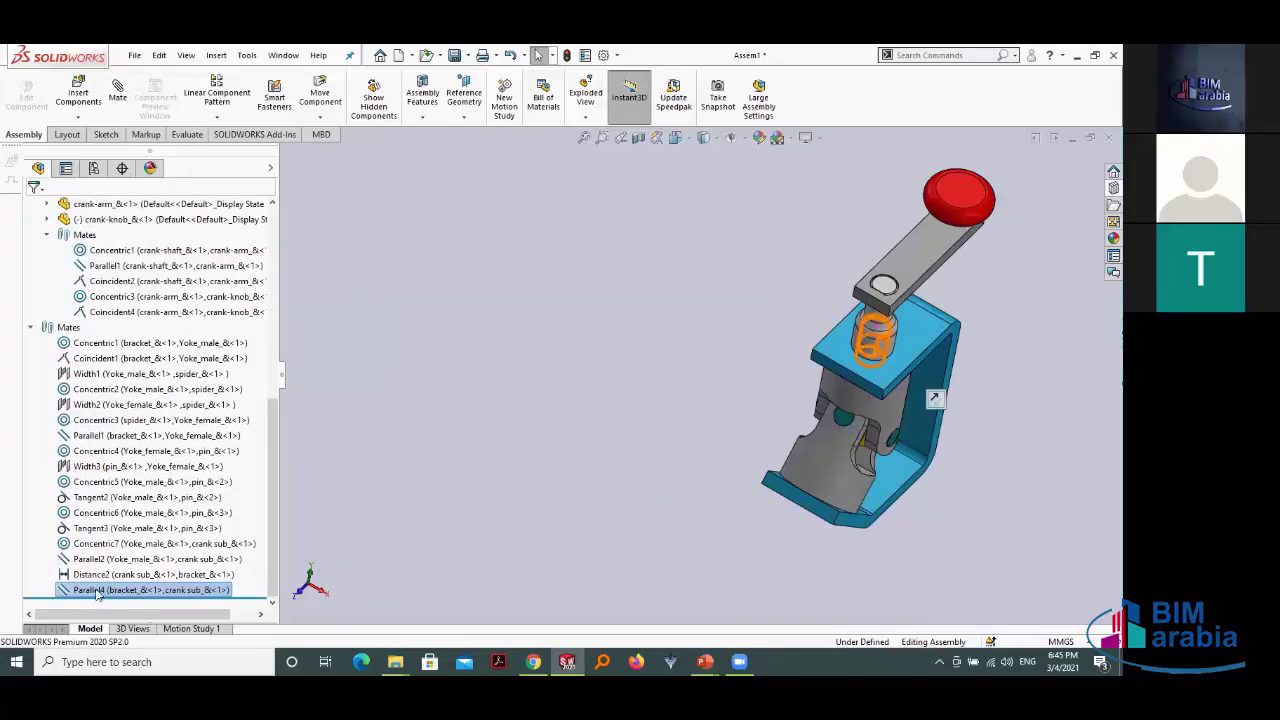
pyautogui.rightClick(96, 592)
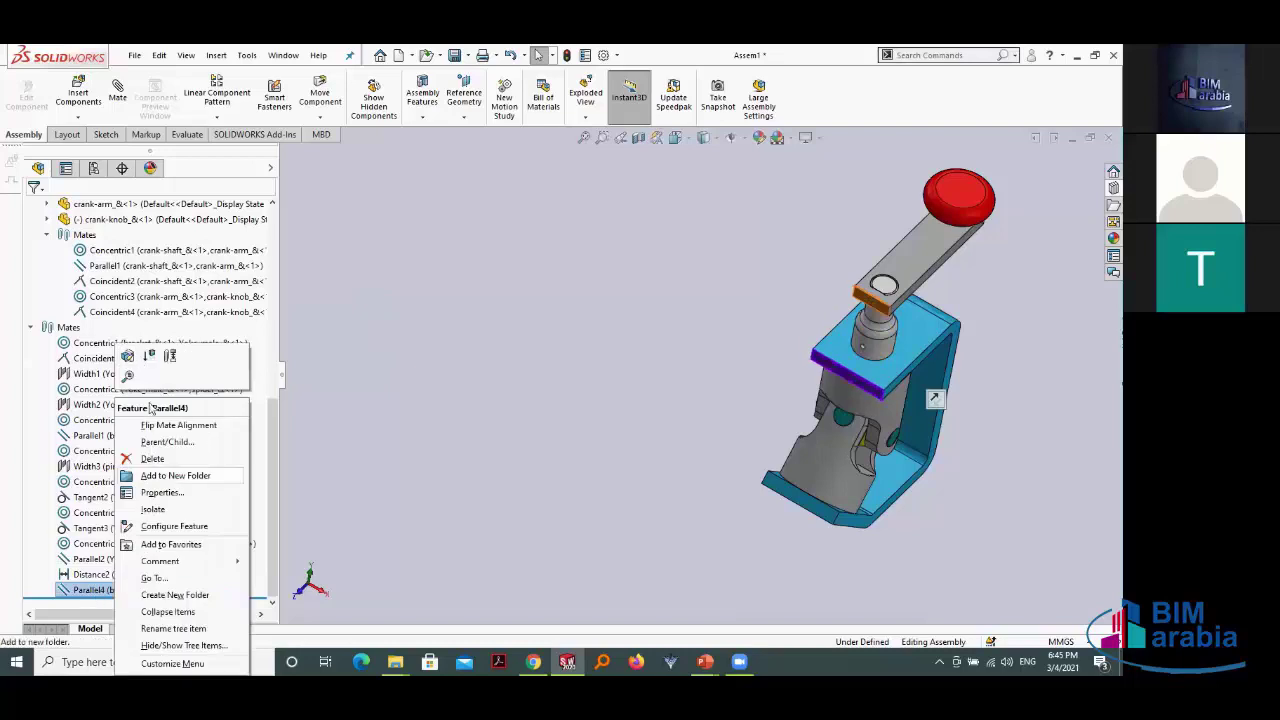
pyautogui.click(404, 317)
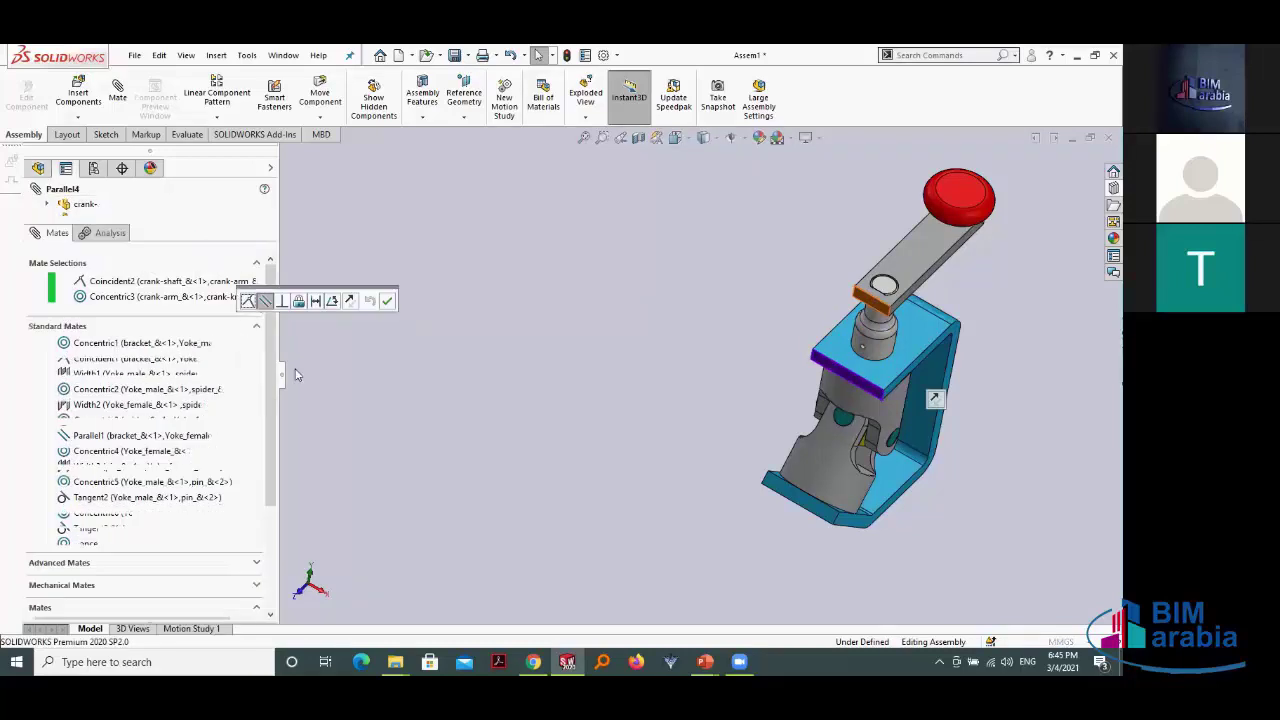
pyautogui.scroll(-3, 129, 540)
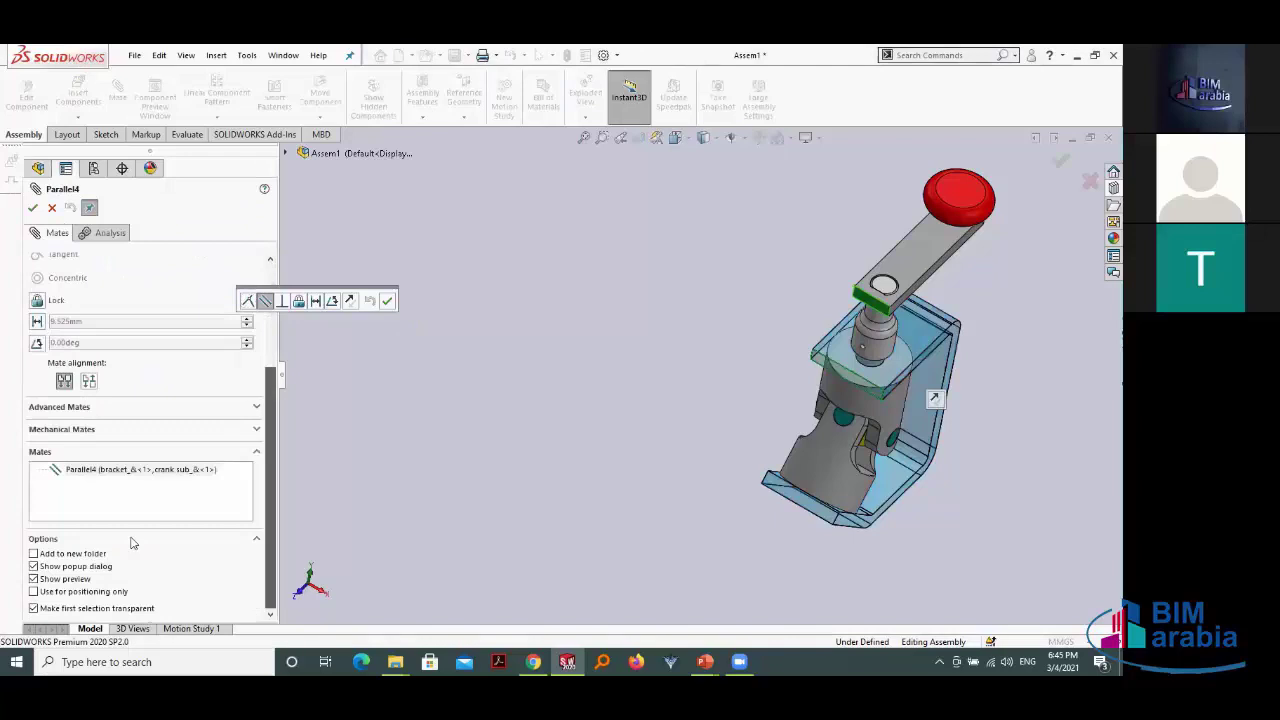
pyautogui.click(51, 209)
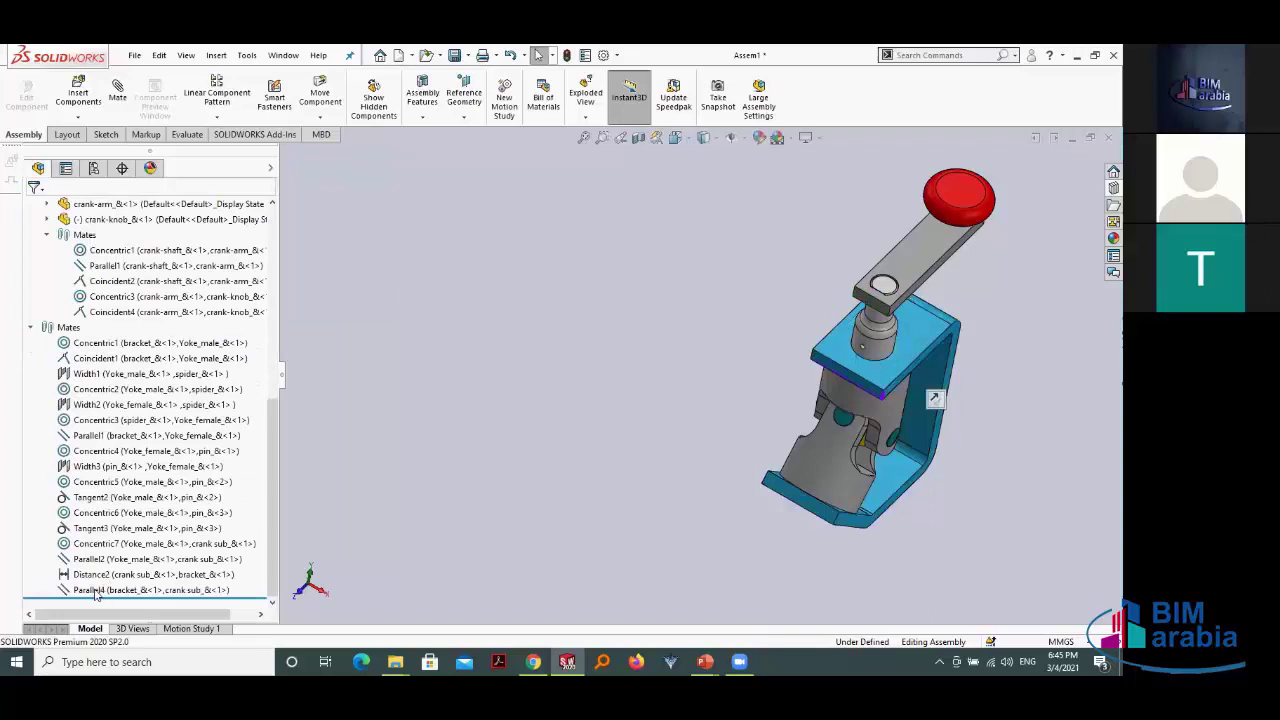
# Step: Delete the Parallel4 mate and confirm the deletion
pyautogui.click(96, 591)
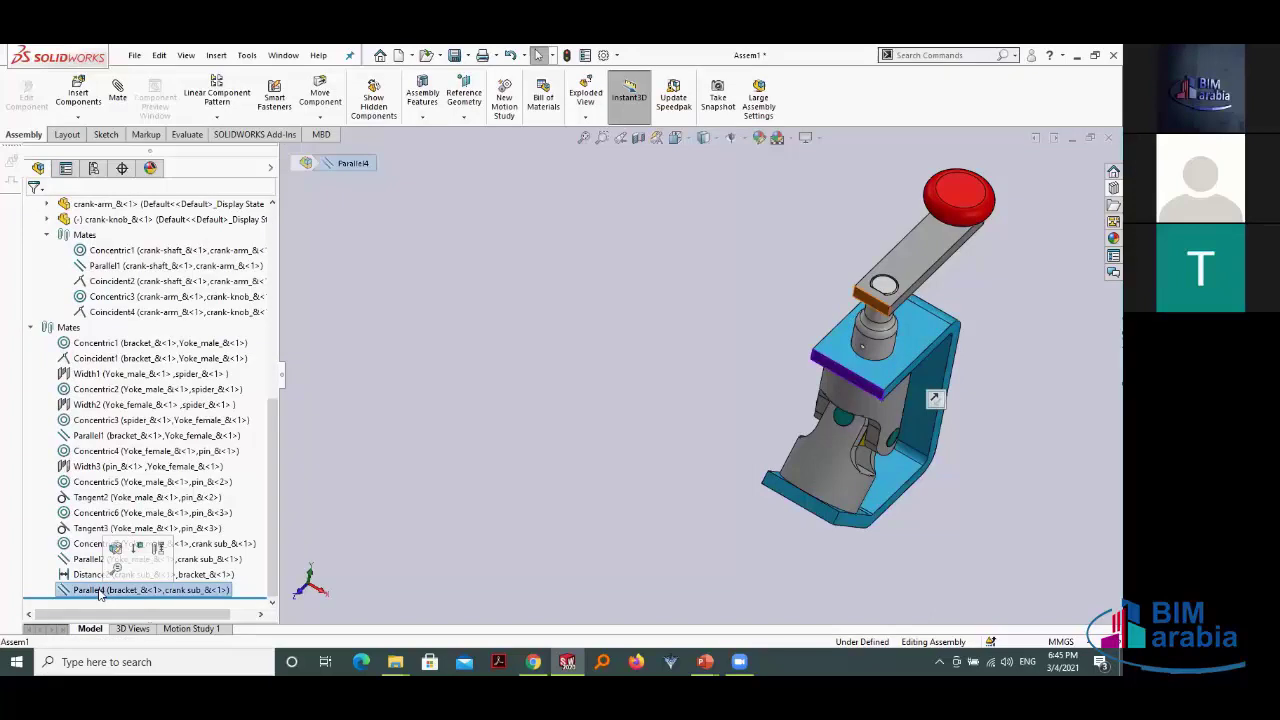
pyautogui.rightClick(97, 591)
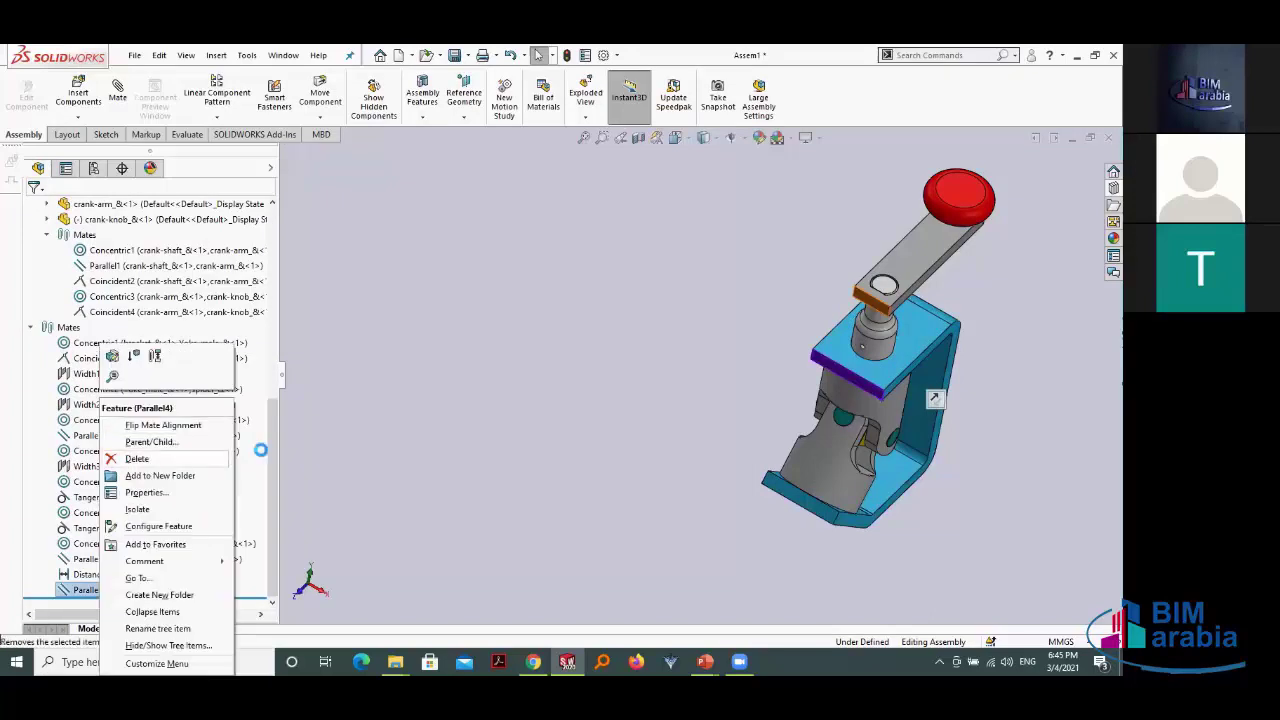
pyautogui.click(394, 436)
pyautogui.press('Delete')
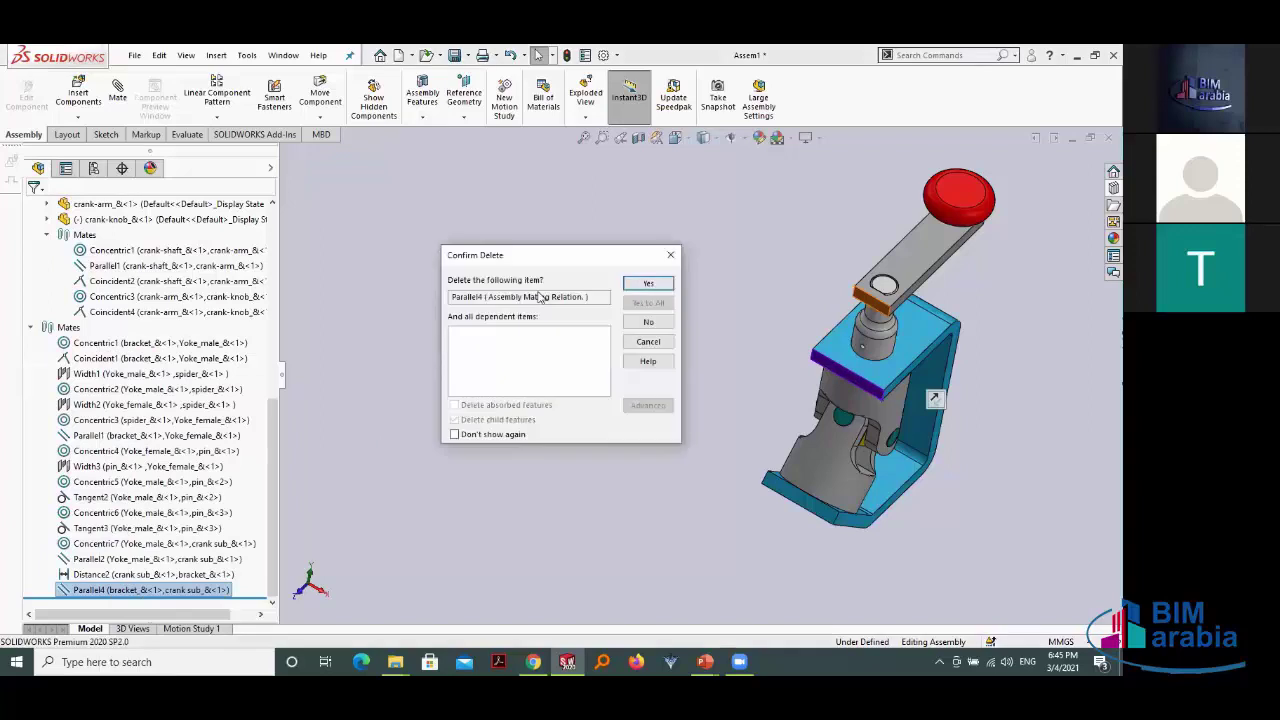
pyautogui.click(655, 283)
pyautogui.scroll(-3, 606, 403)
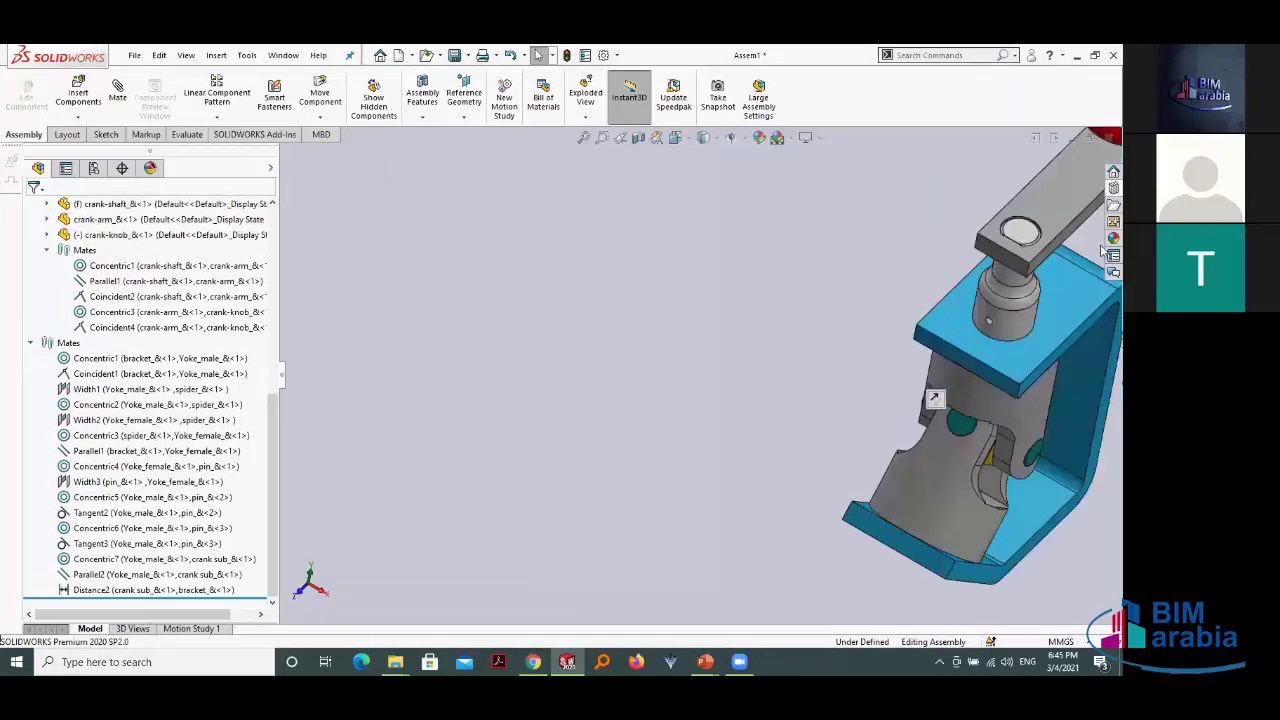
# Step: Align the crank arm's front face parallel to the bracket with a positioning-only Parallel mate
pyautogui.scroll(-3, 996, 266)
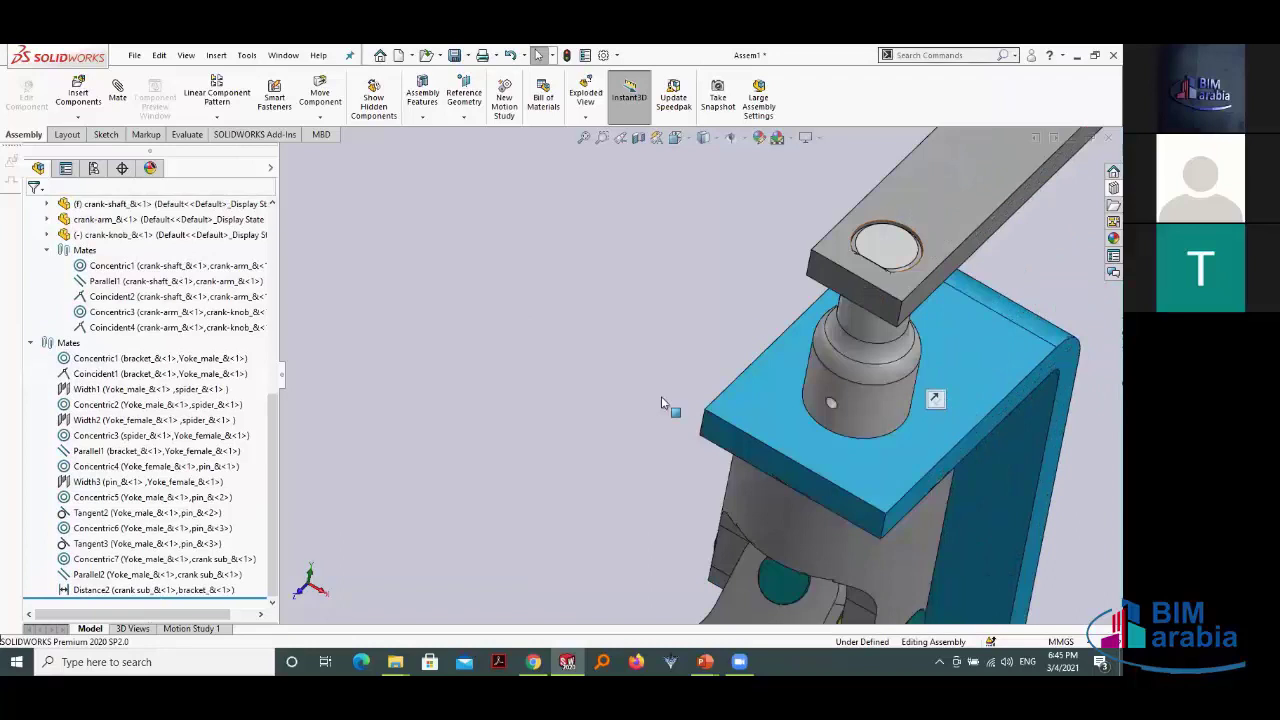
pyautogui.click(855, 285)
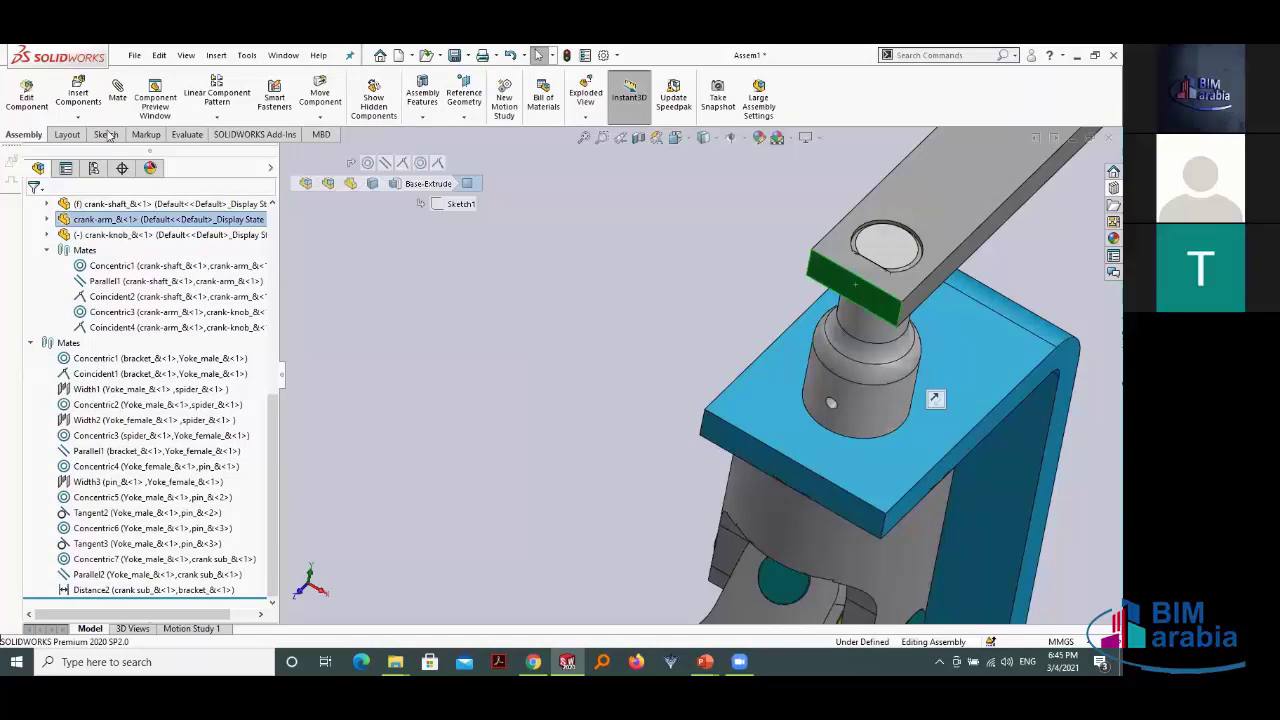
pyautogui.click(121, 102)
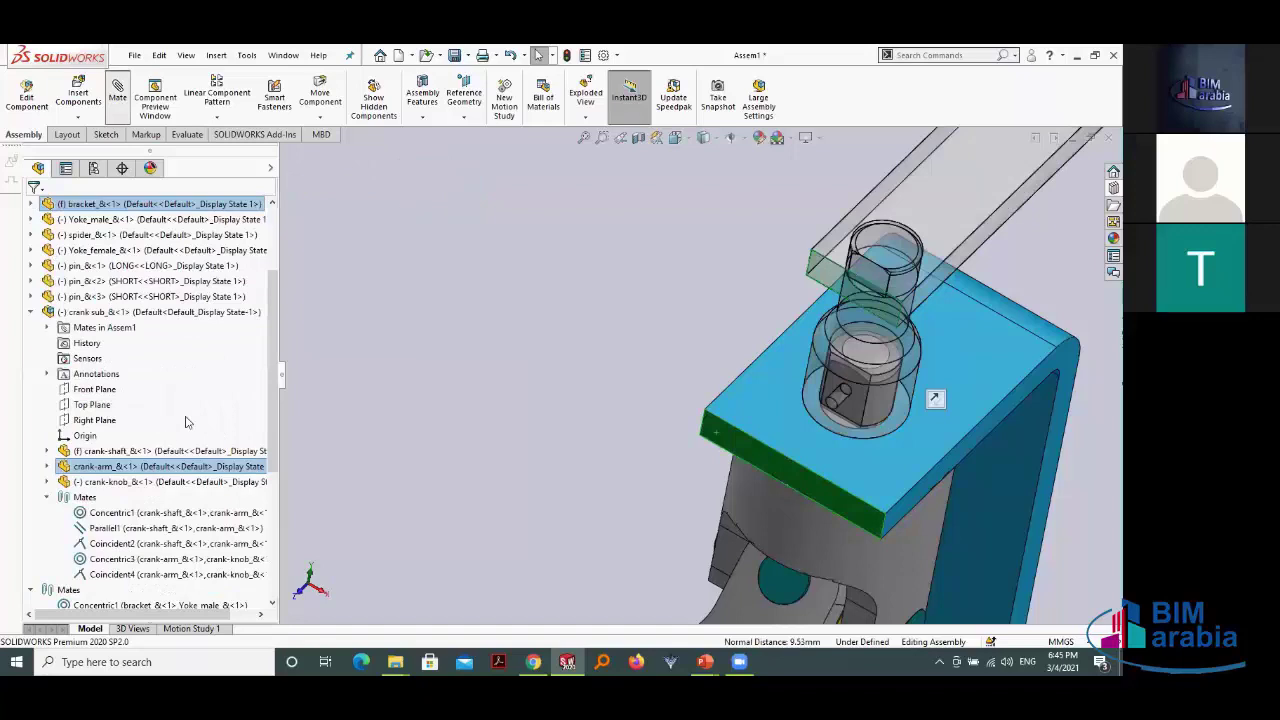
pyautogui.scroll(-5, 29, 597)
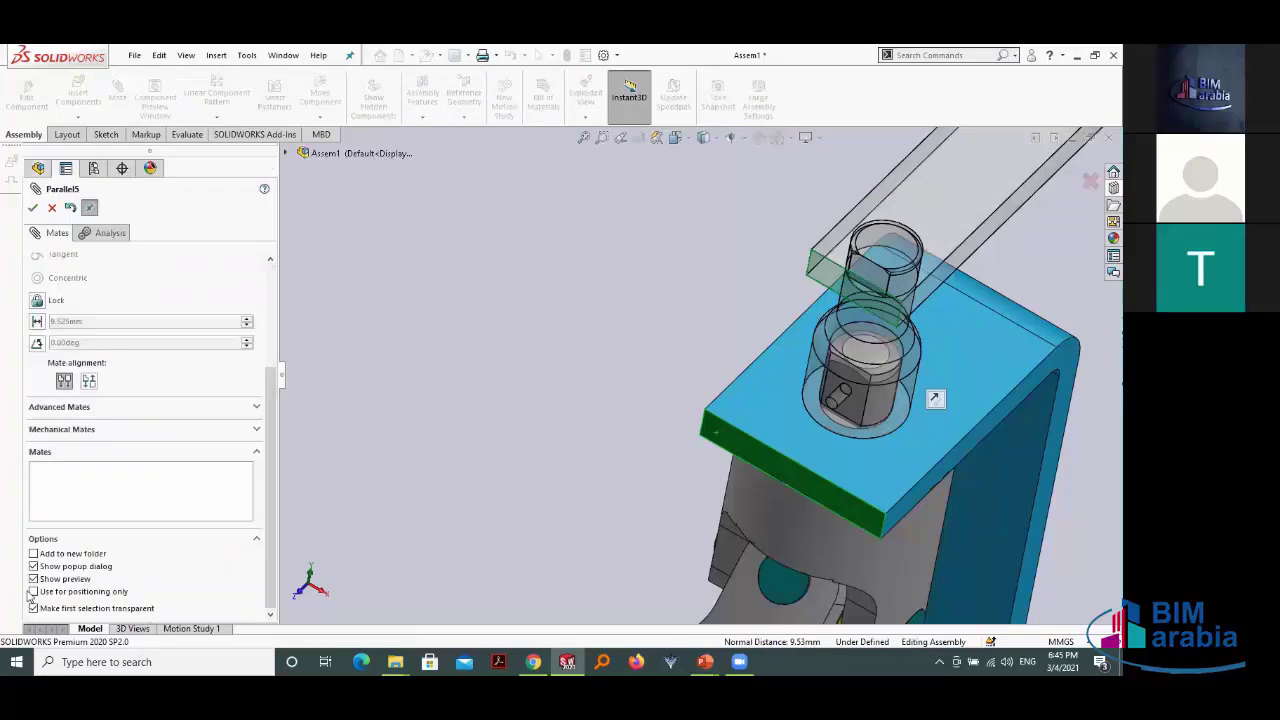
pyautogui.click(33, 591)
pyautogui.click(36, 207)
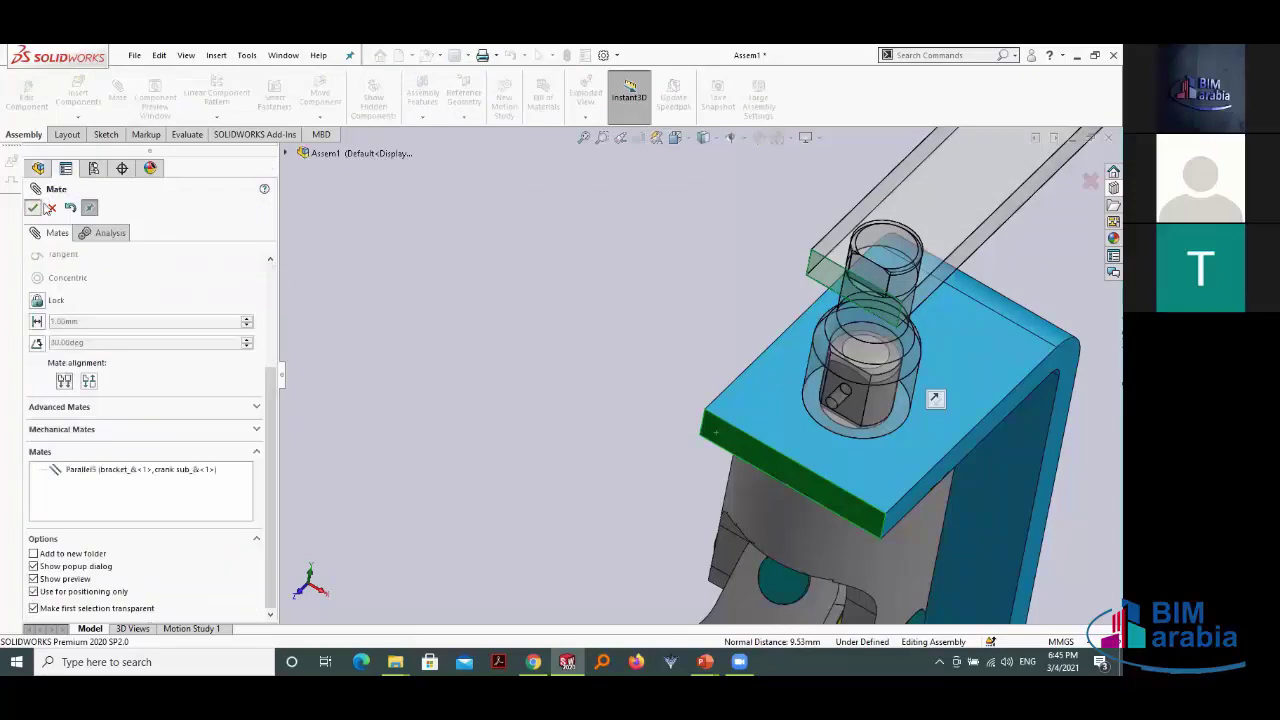
pyautogui.click(36, 207)
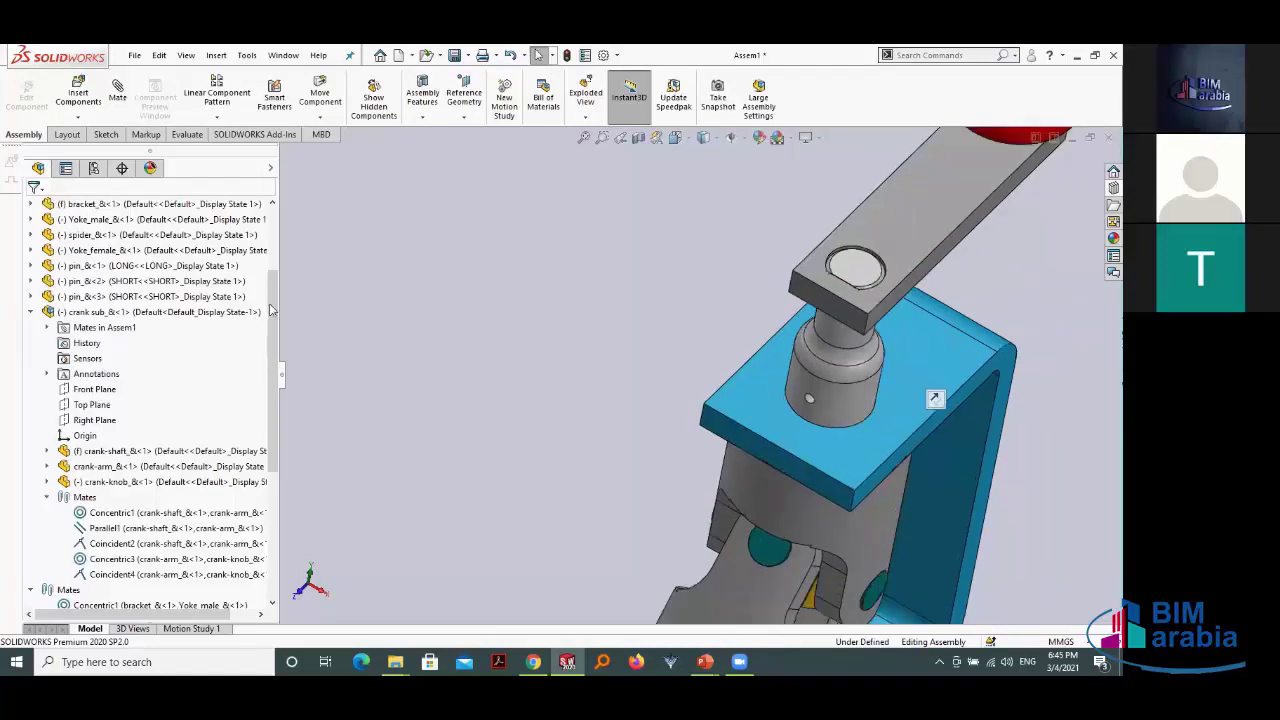
pyautogui.scroll(-4, 145, 500)
pyautogui.scroll(-1, 145, 597)
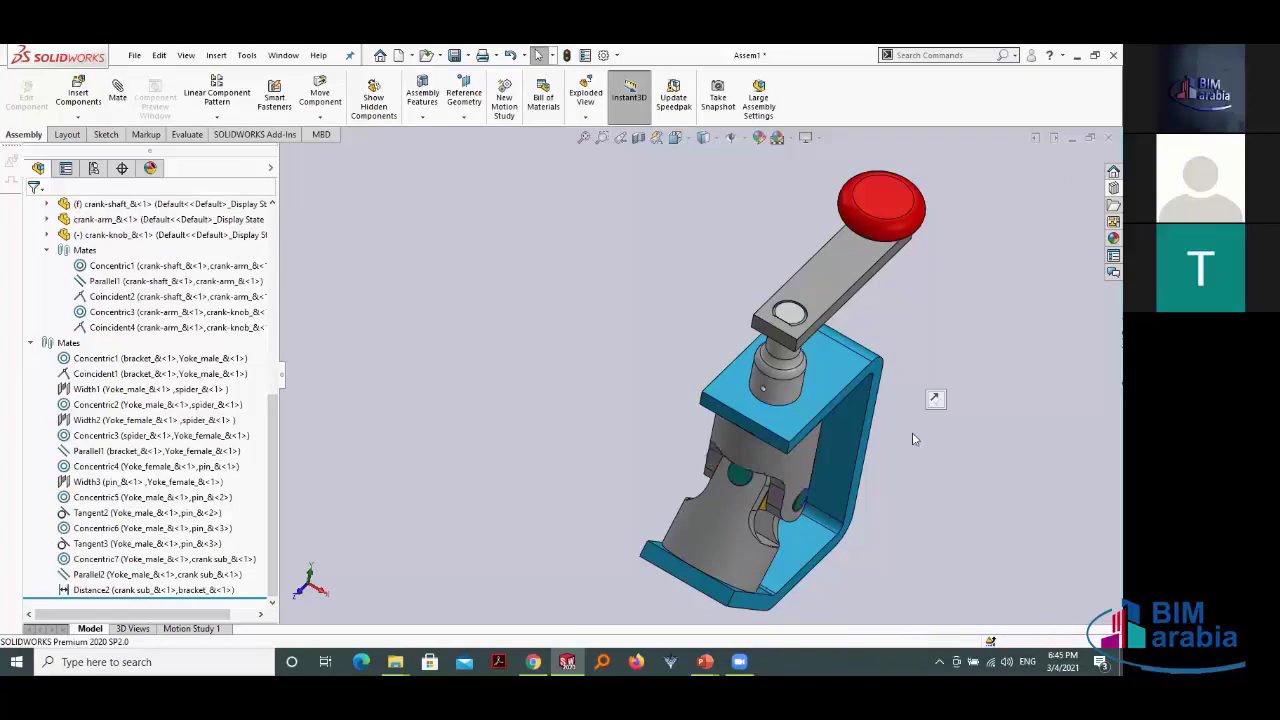
pyautogui.press('z')
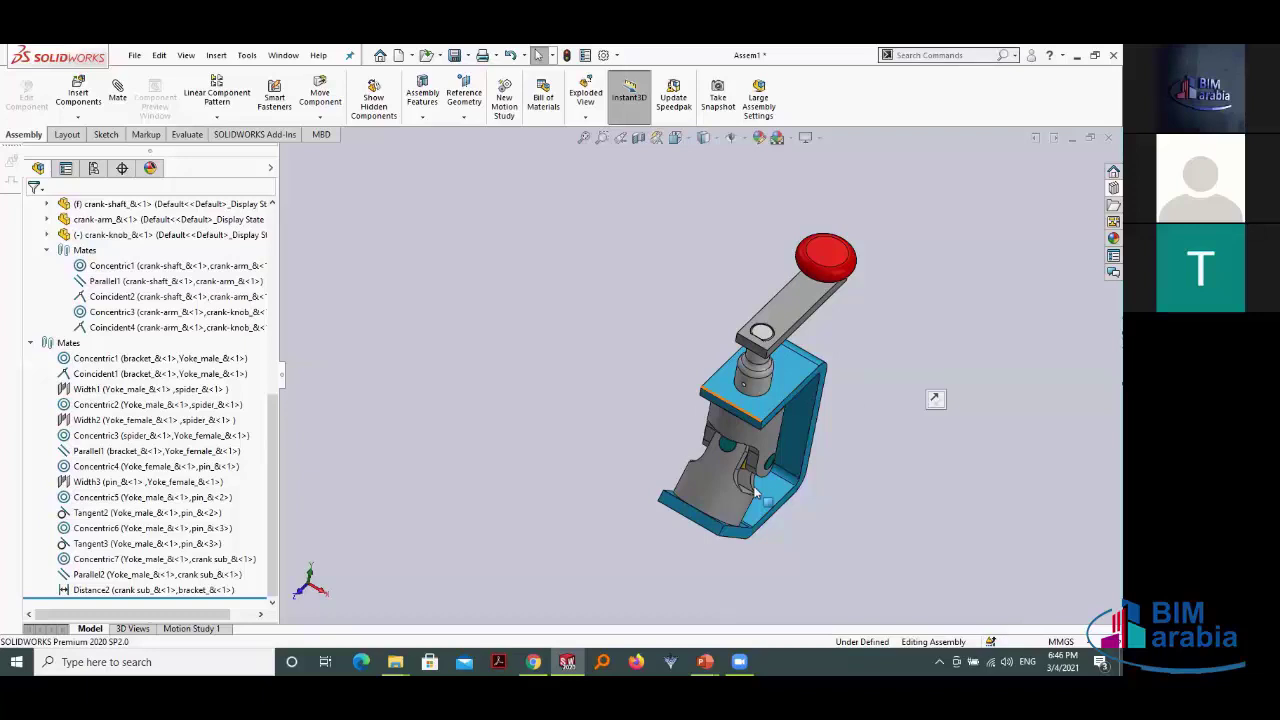
# Step: Ctrl-drag the short pin out of the yoke joint to create the copy pin_&<4>
pyautogui.scroll(-2, 755, 490)
pyautogui.scroll(-2, 737, 457)
pyautogui.scroll(-2, 704, 368)
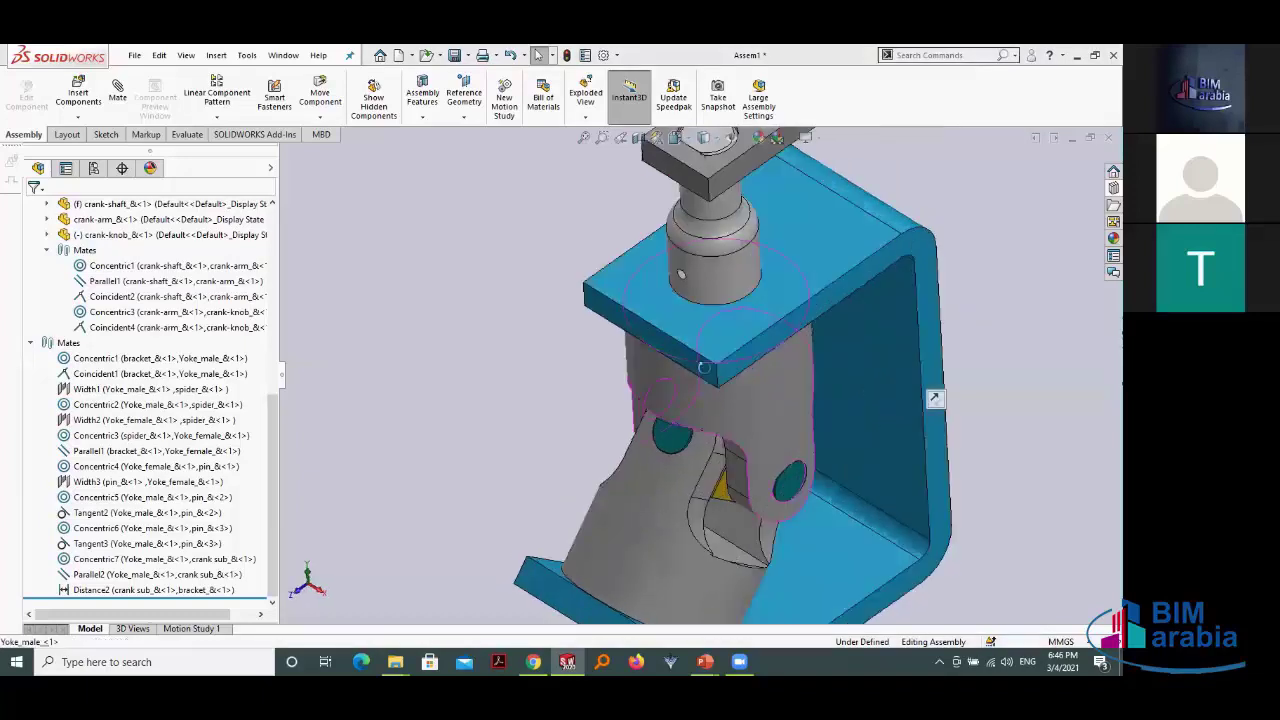
pyautogui.moveTo(704, 368)
pyautogui.mouseDown(button='middle')
pyautogui.moveTo(737, 500)
pyautogui.moveTo(805, 490)
pyautogui.mouseUp(button='middle')
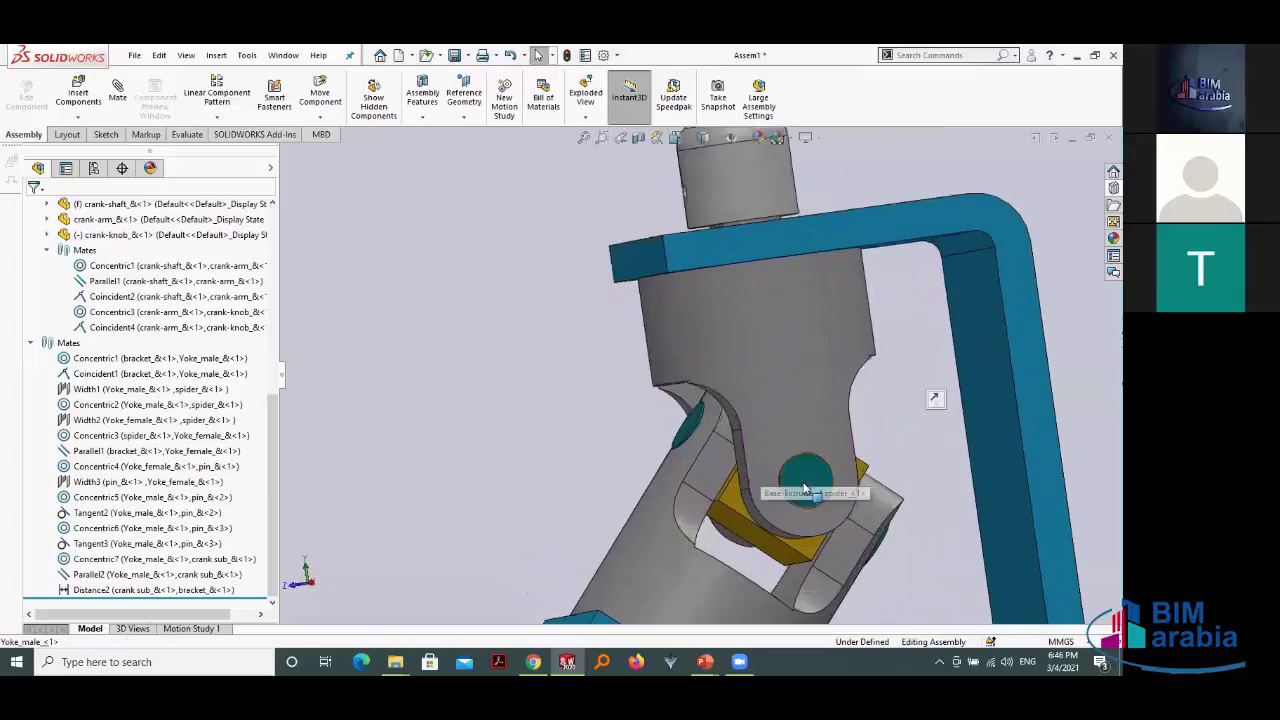
pyautogui.click(805, 490)
pyautogui.scroll(2, 518, 393)
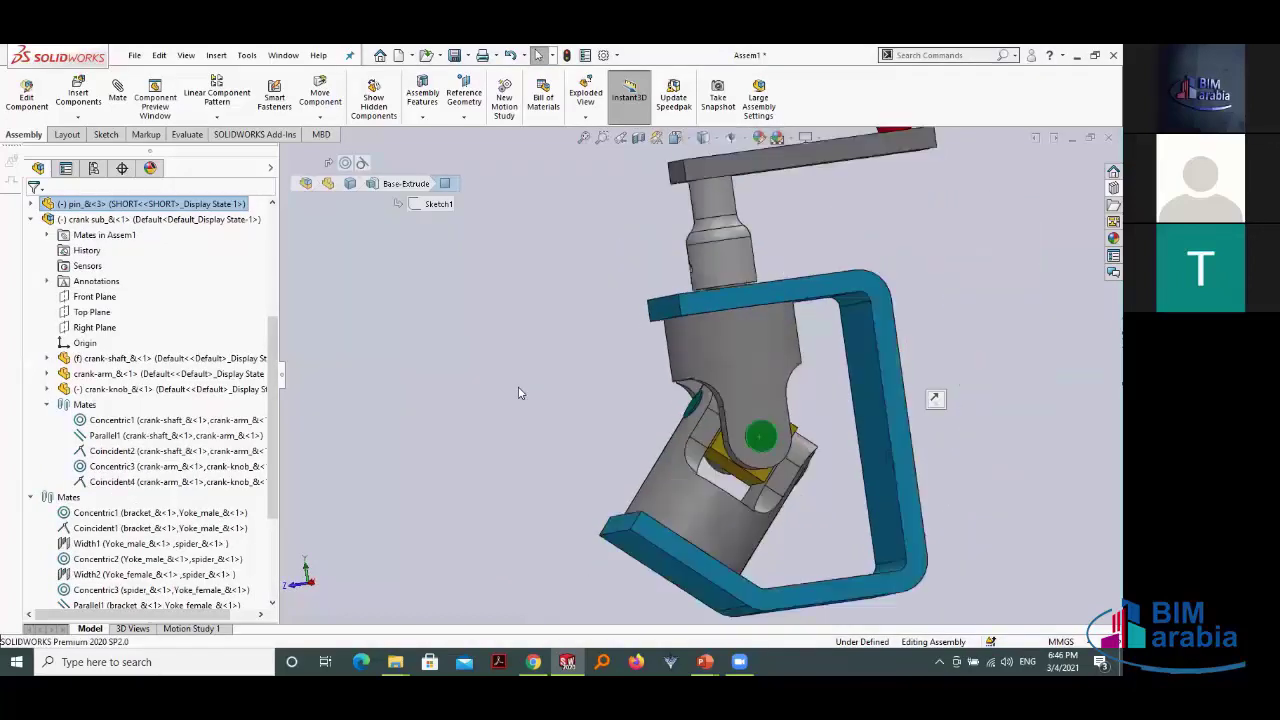
pyautogui.scroll(2, 518, 393)
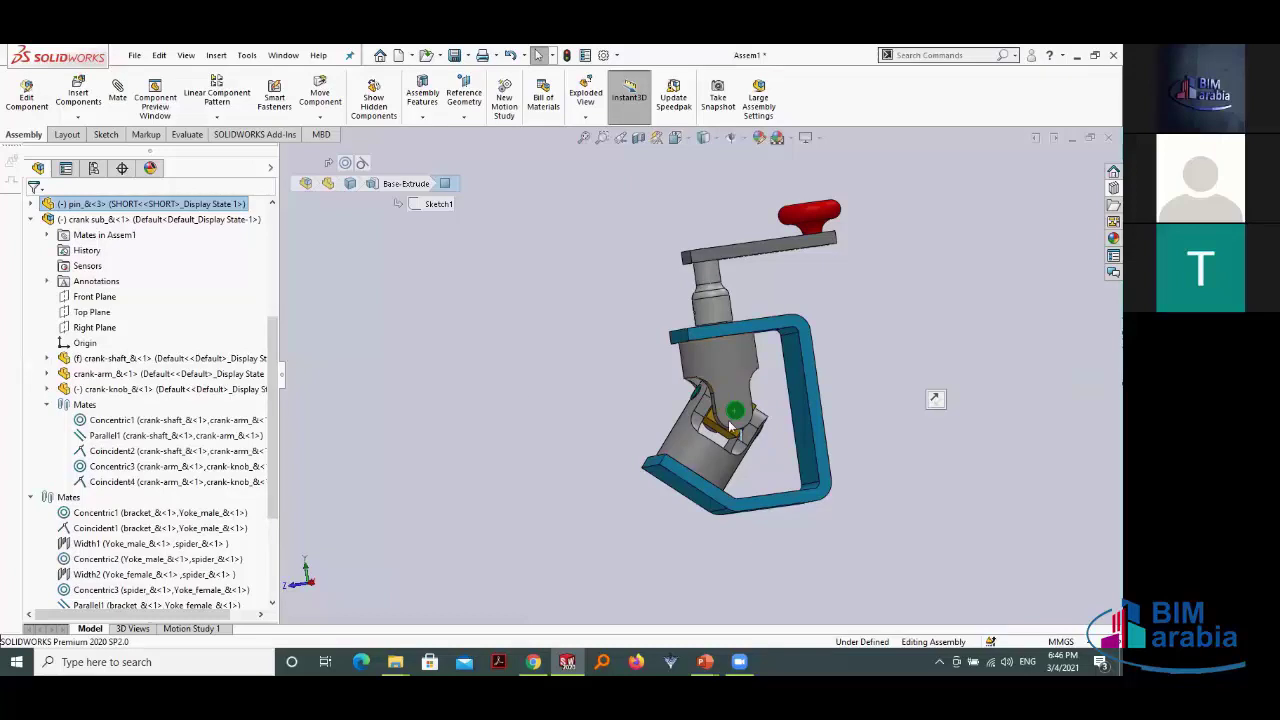
pyautogui.scroll(-2, 756, 446)
pyautogui.scroll(-1, 714, 391)
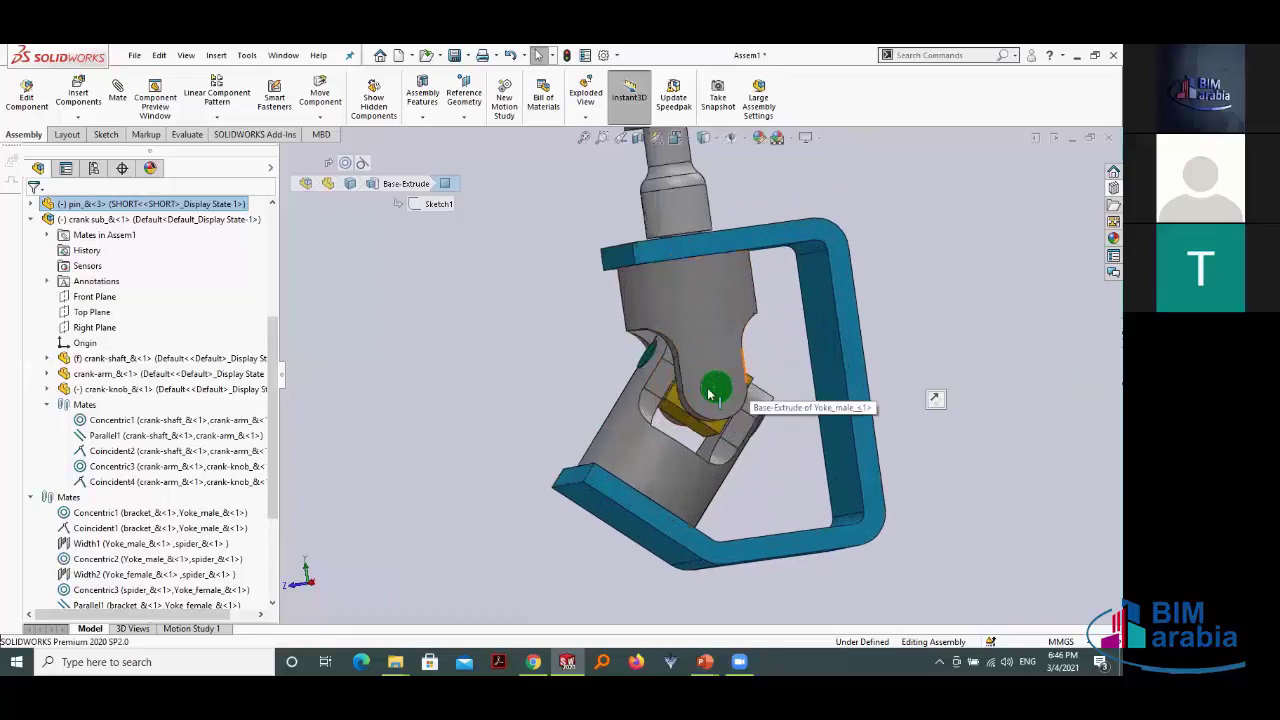
pyautogui.scroll(-1, 702, 392)
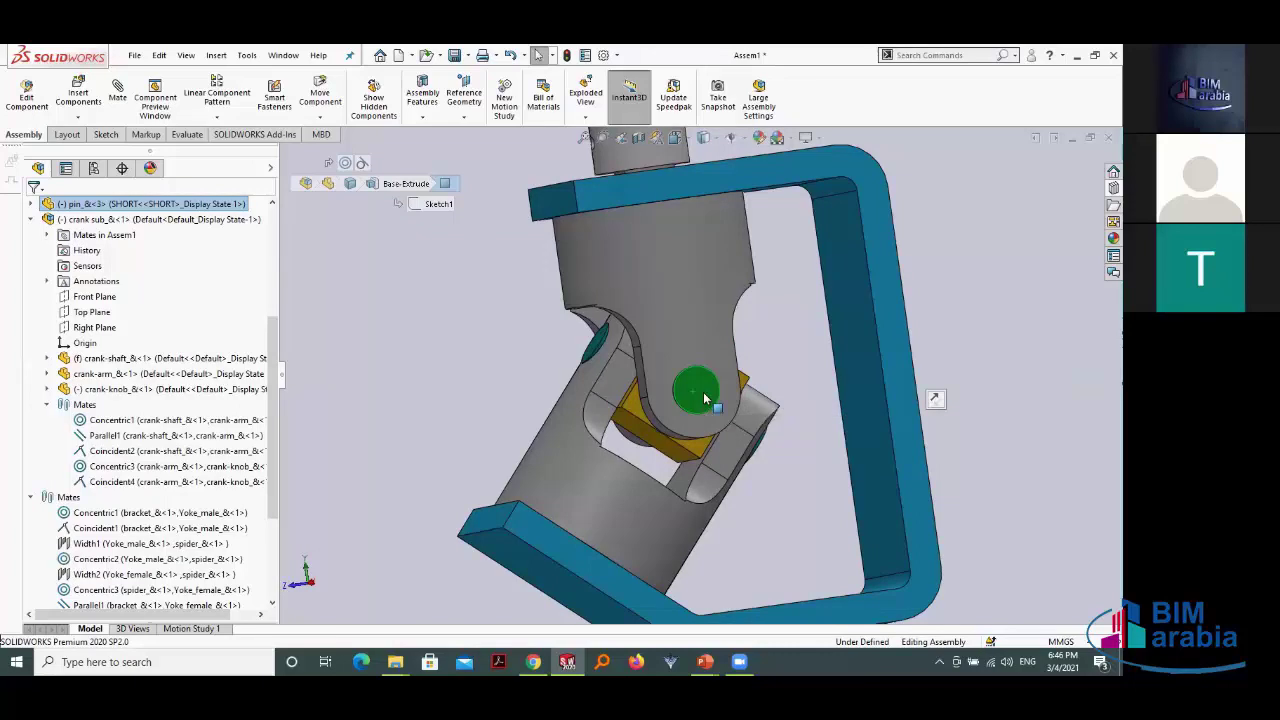
pyautogui.moveTo(704, 391); pyautogui.dragTo(990, 365)
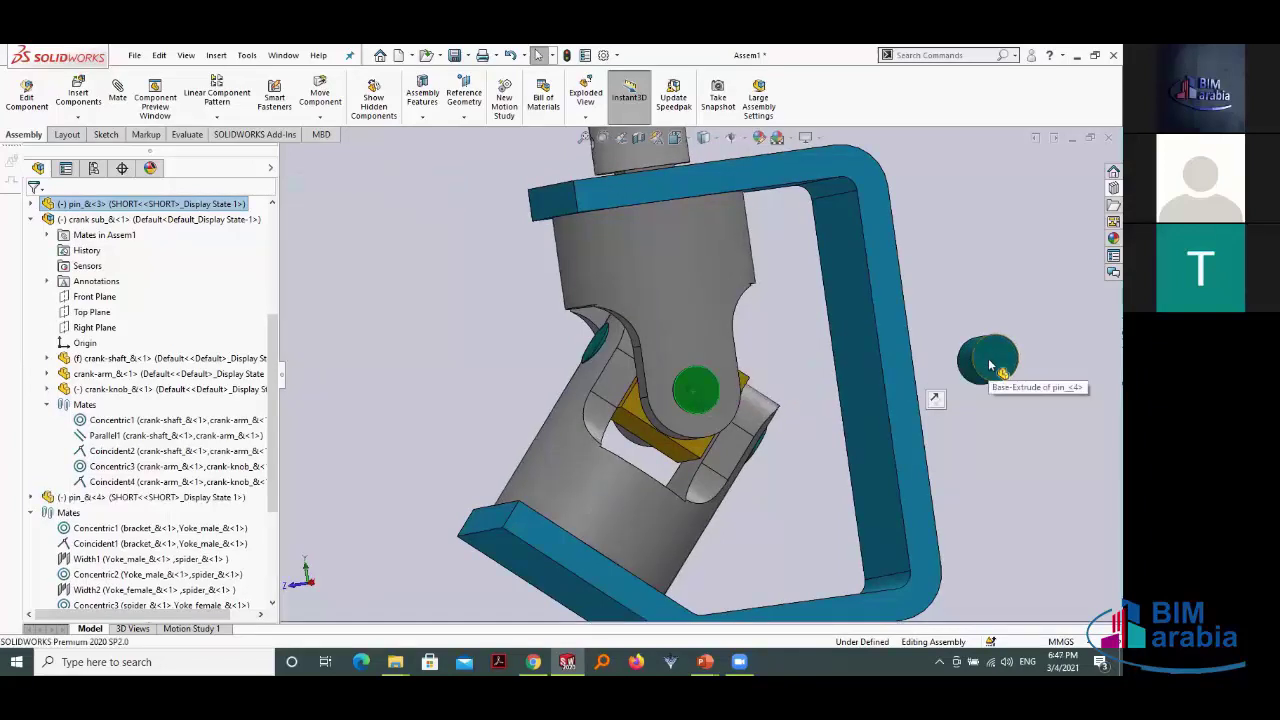
# Step: Collapse the crank sub and Mates folders and orbit the assembly around the bracket
pyautogui.scroll(-2, 1090, 445)
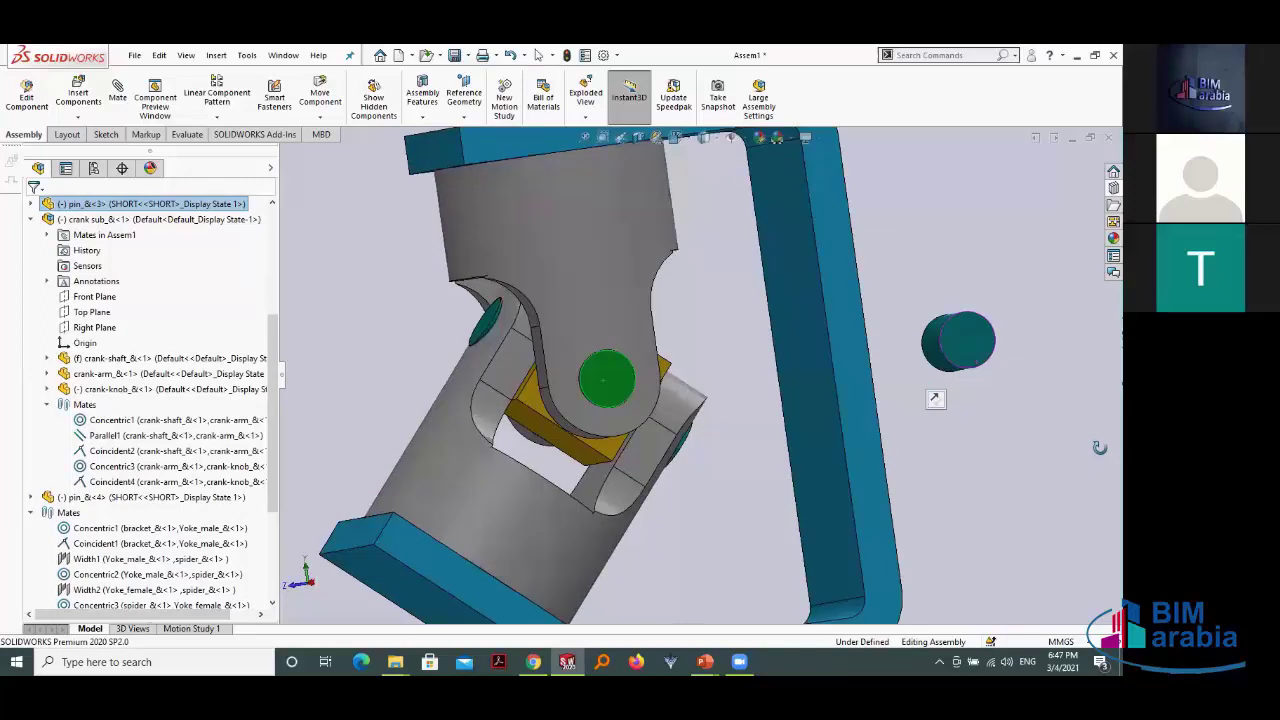
pyautogui.moveTo(1099, 447); pyautogui.dragTo(600, 420, button='middle')
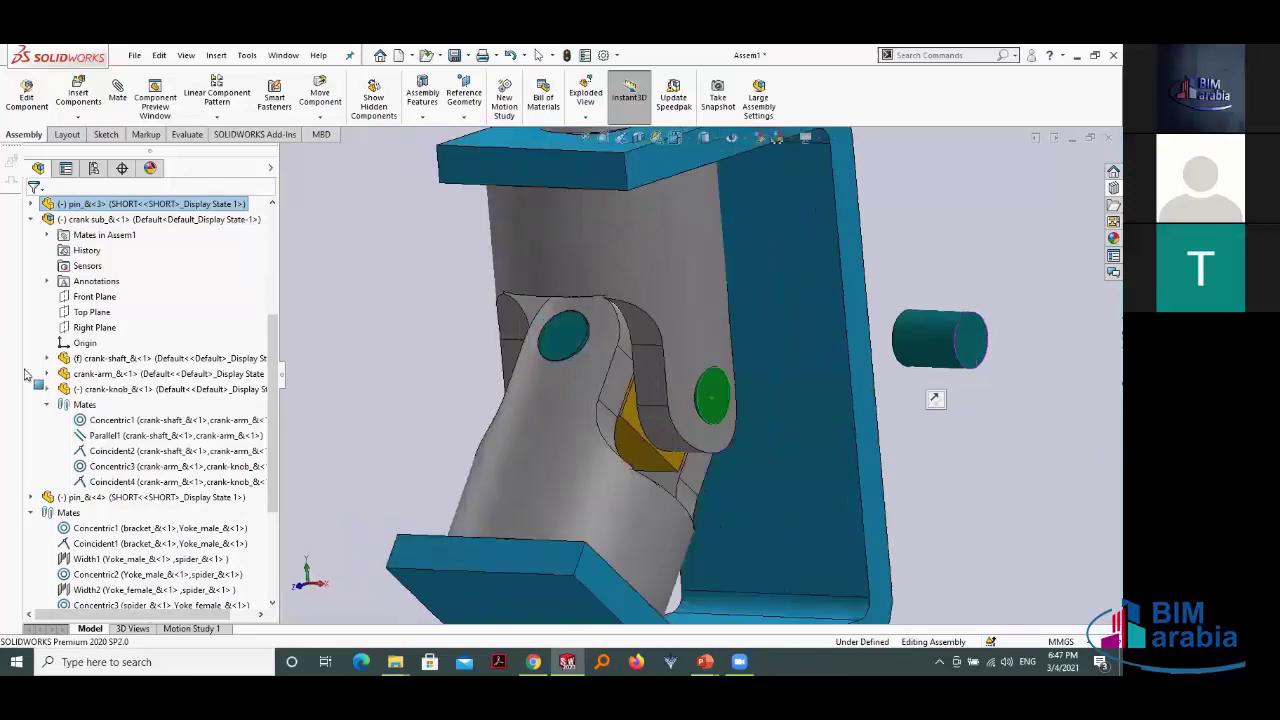
pyautogui.click(30, 220)
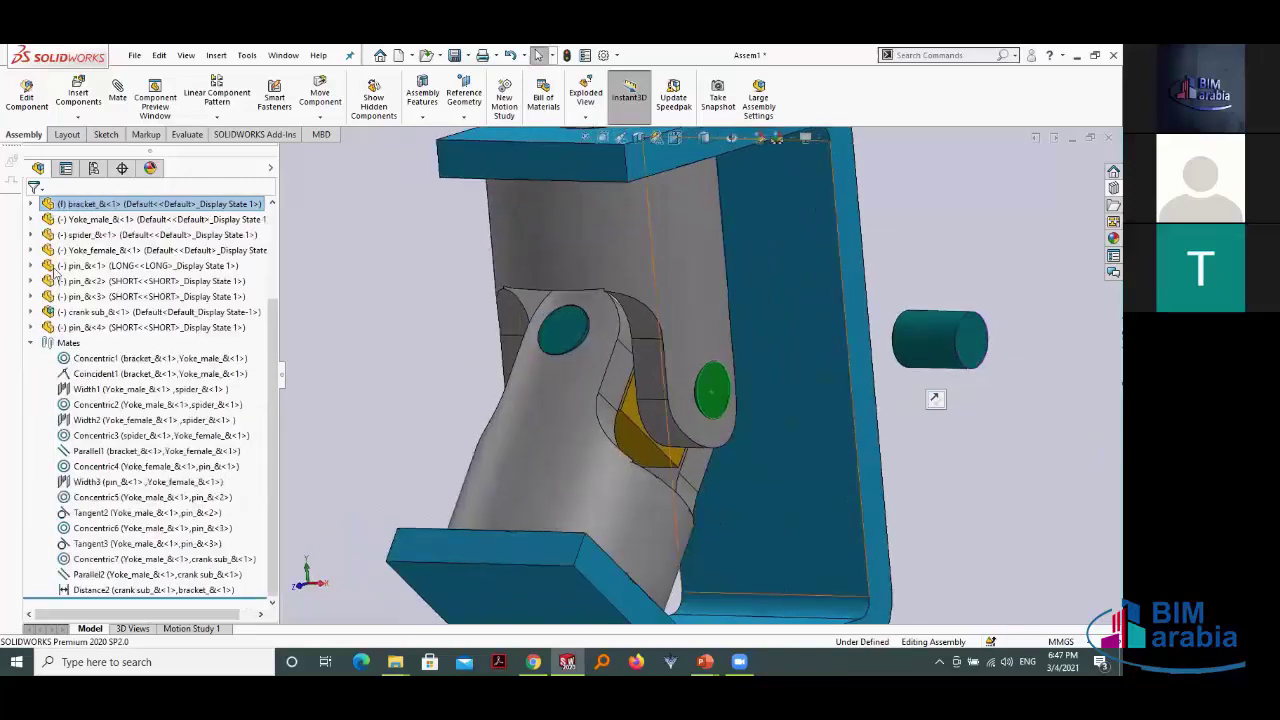
pyautogui.click(31, 343)
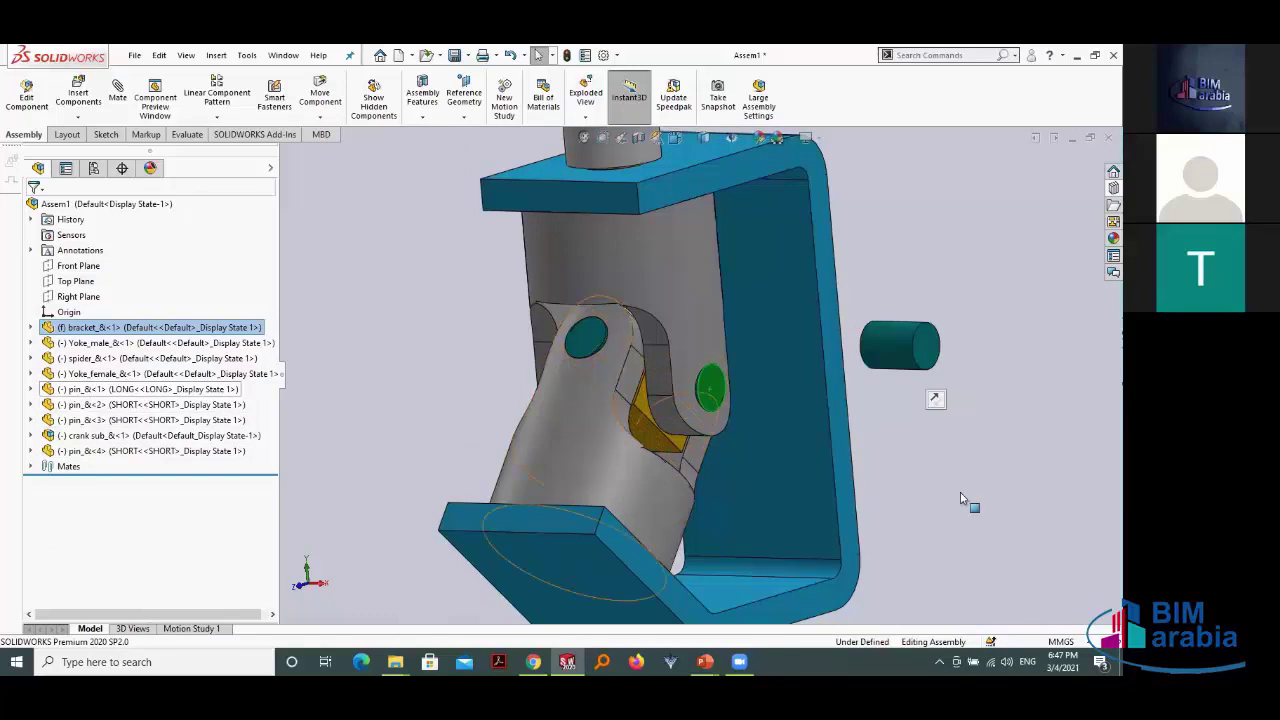
pyautogui.moveTo(920, 508)
pyautogui.mouseDown(button='middle')
pyautogui.moveTo(888, 544)
pyautogui.moveTo(1000, 500)
pyautogui.moveTo(1110, 515)
pyautogui.moveTo(871, 514)
pyautogui.moveTo(874, 531)
pyautogui.moveTo(497, 553)
pyautogui.mouseUp(button='middle')
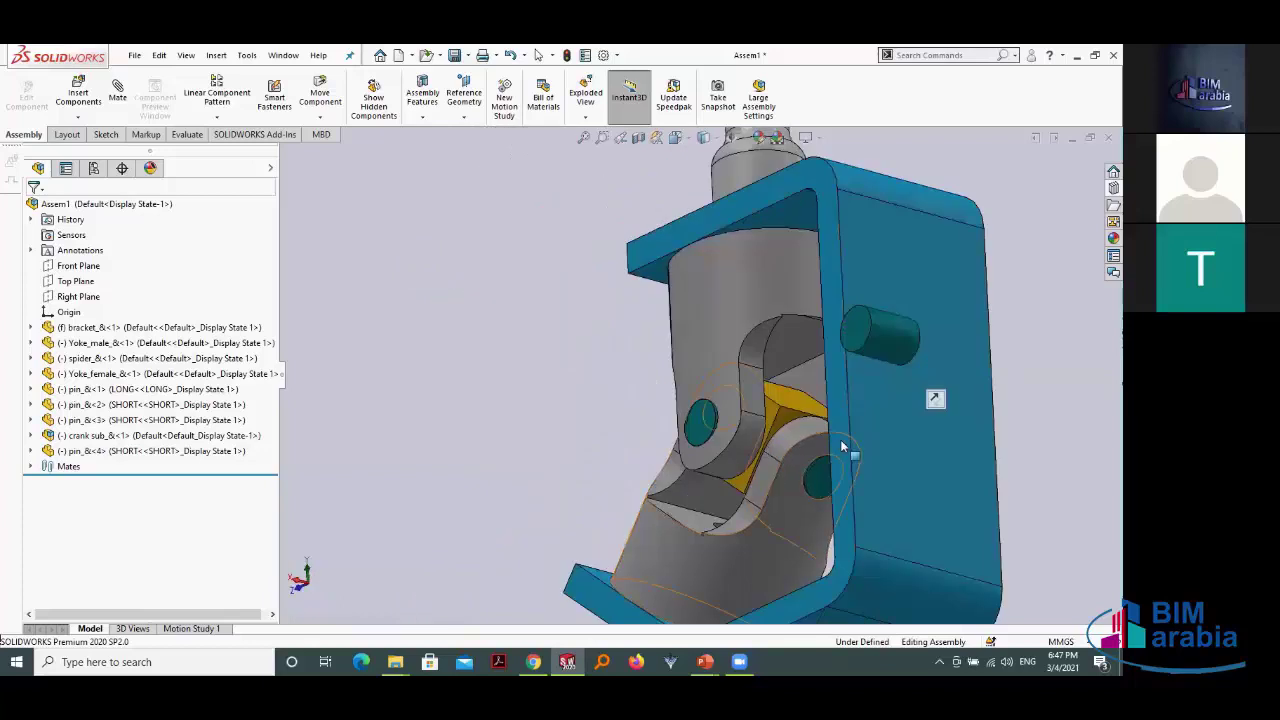
pyautogui.moveTo(842, 447)
pyautogui.mouseDown(button='middle')
pyautogui.moveTo(744, 324)
pyautogui.moveTo(911, 319)
pyautogui.moveTo(969, 369)
pyautogui.moveTo(965, 340)
pyautogui.moveTo(930, 362)
pyautogui.mouseUp(button='middle')
pyautogui.scroll(3, 920, 316)
# Step: Select the loose pin_&<4> and open it as its own part
pyautogui.click(929, 361)
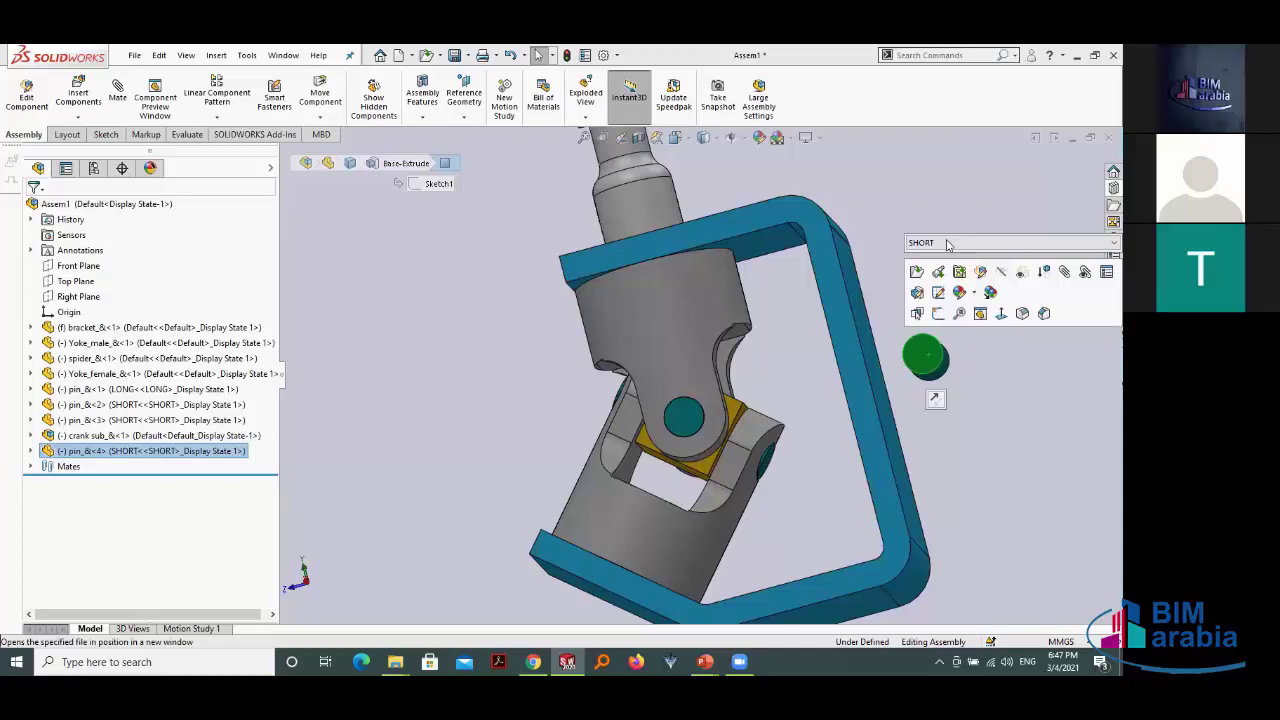
pyautogui.click(1037, 386)
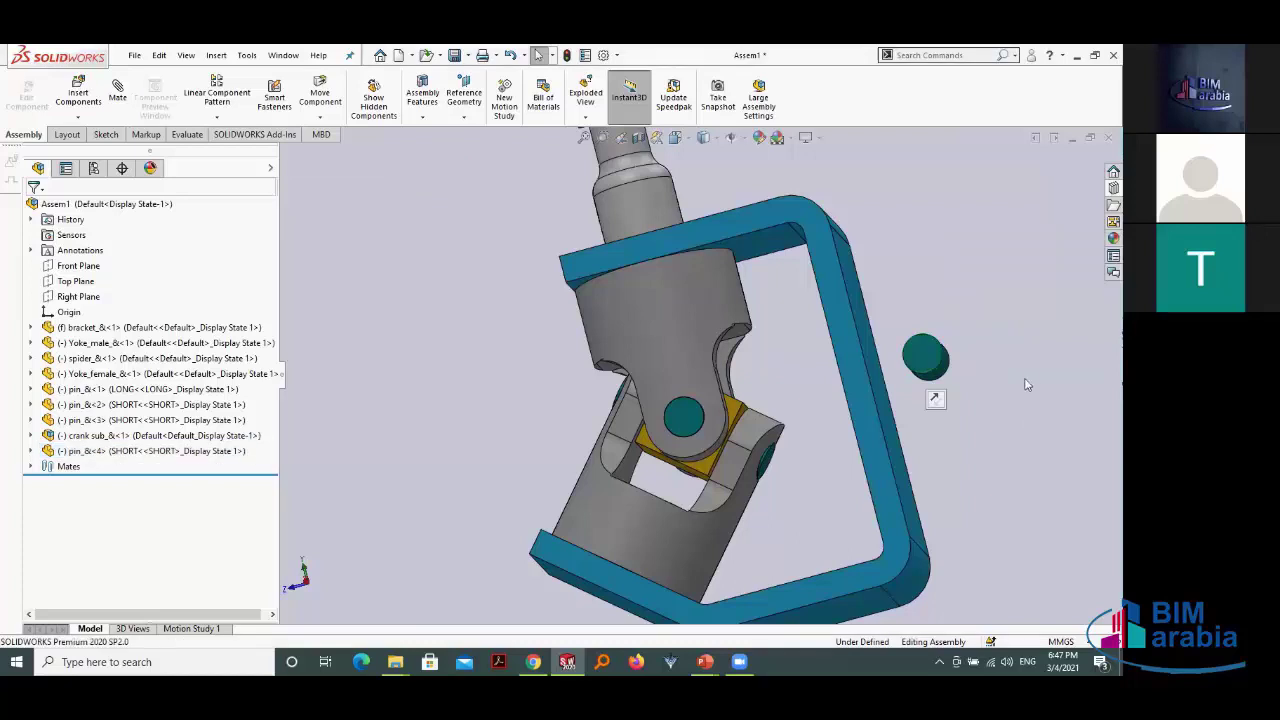
pyautogui.click(925, 360)
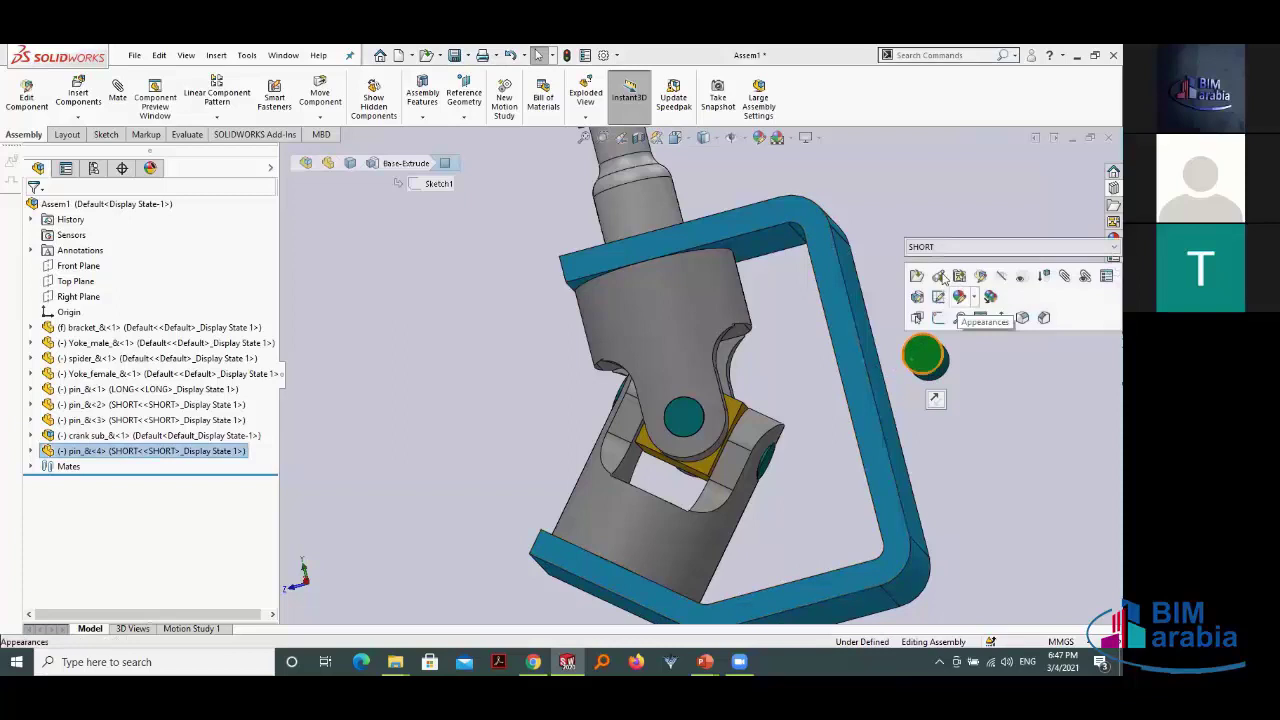
pyautogui.click(940, 277)
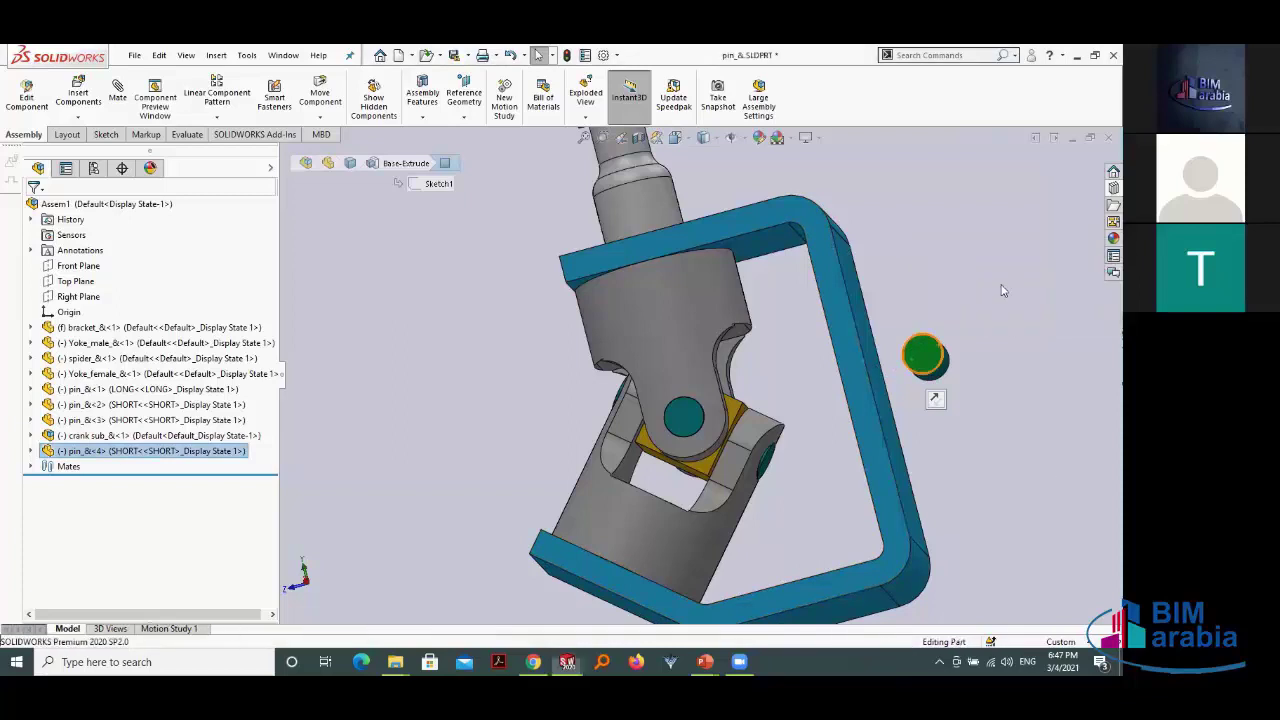
pyautogui.press('f')
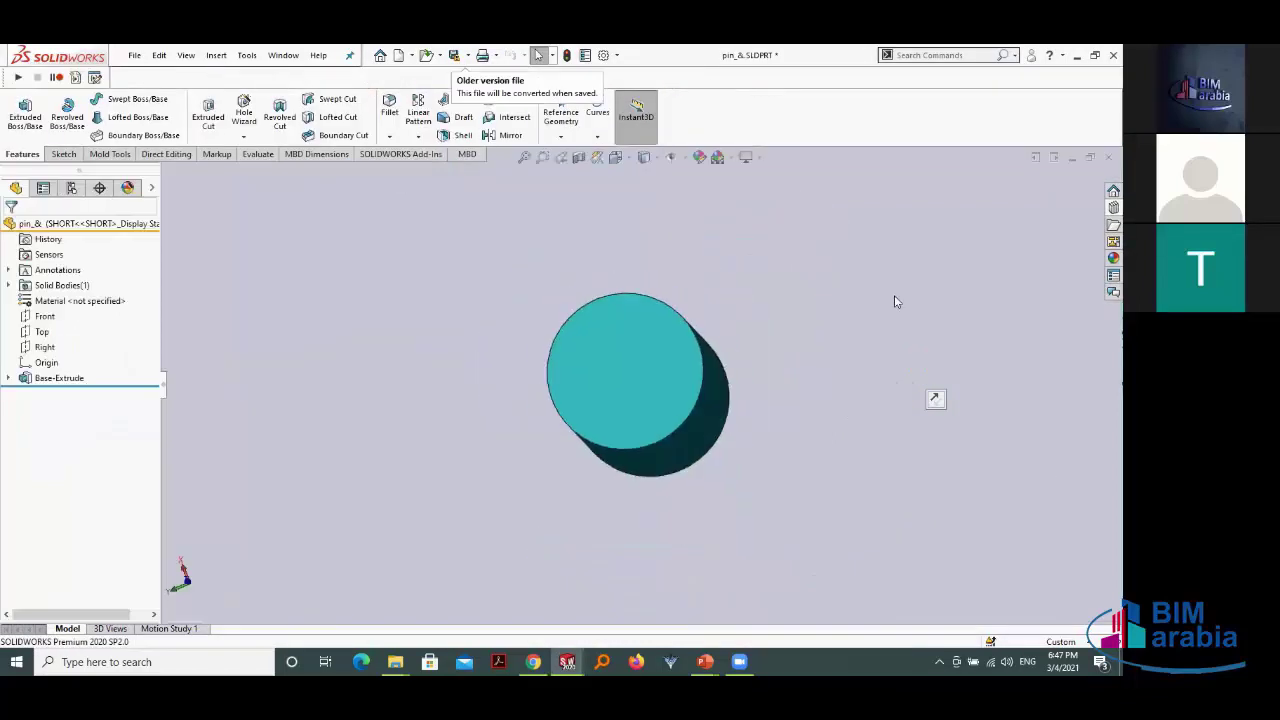
pyautogui.moveTo(834, 363)
pyautogui.mouseDown(button='middle')
pyautogui.moveTo(757, 409)
pyautogui.moveTo(650, 400)
pyautogui.mouseUp(button='middle')
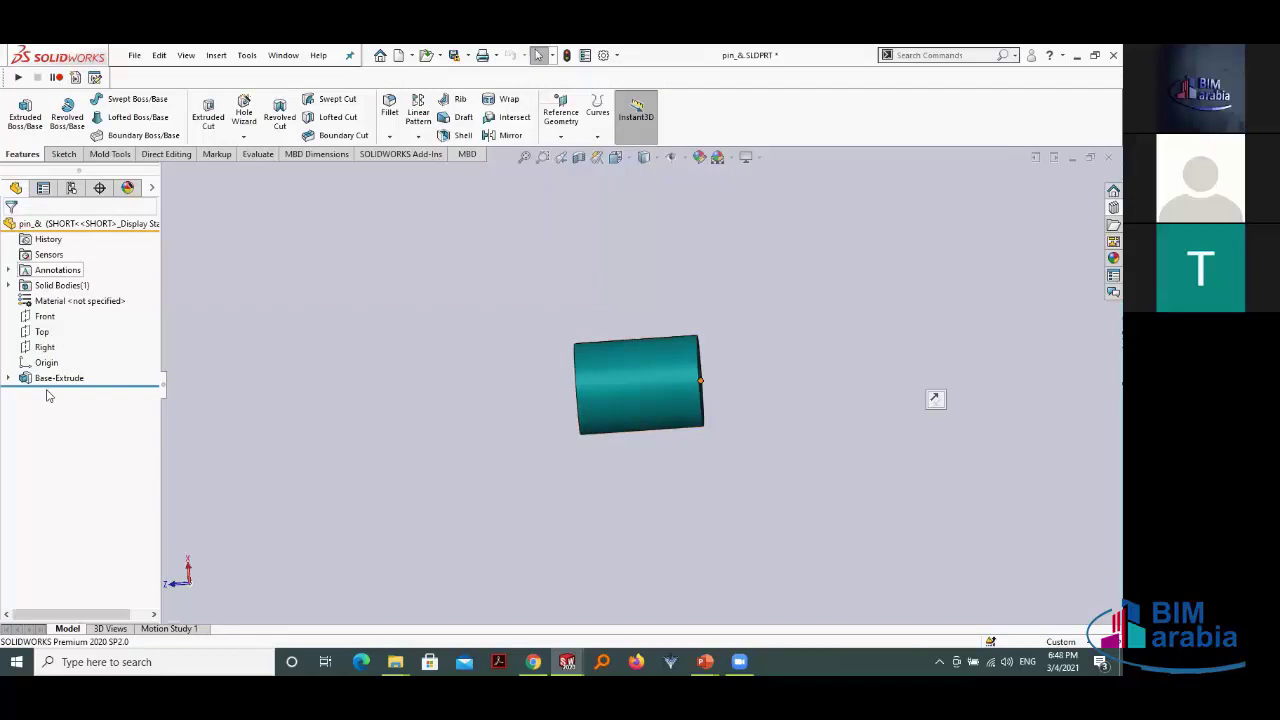
pyautogui.click(72, 189)
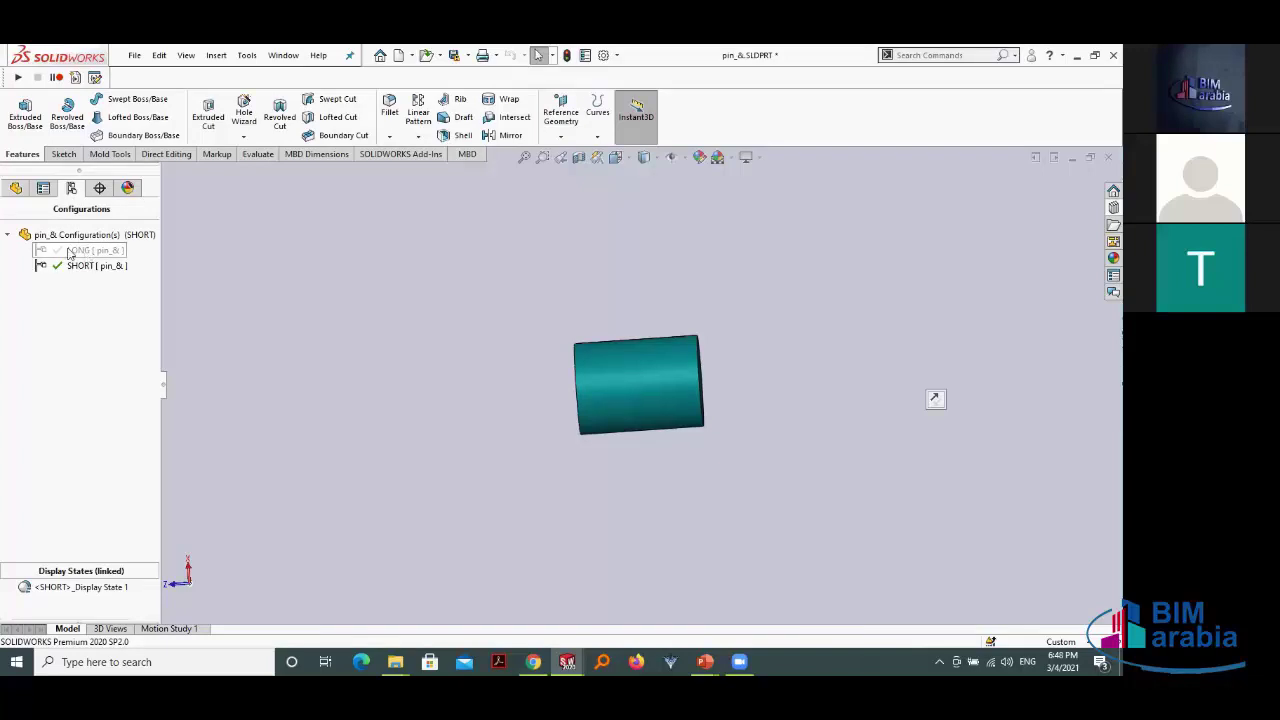
pyautogui.doubleClick(67, 250)
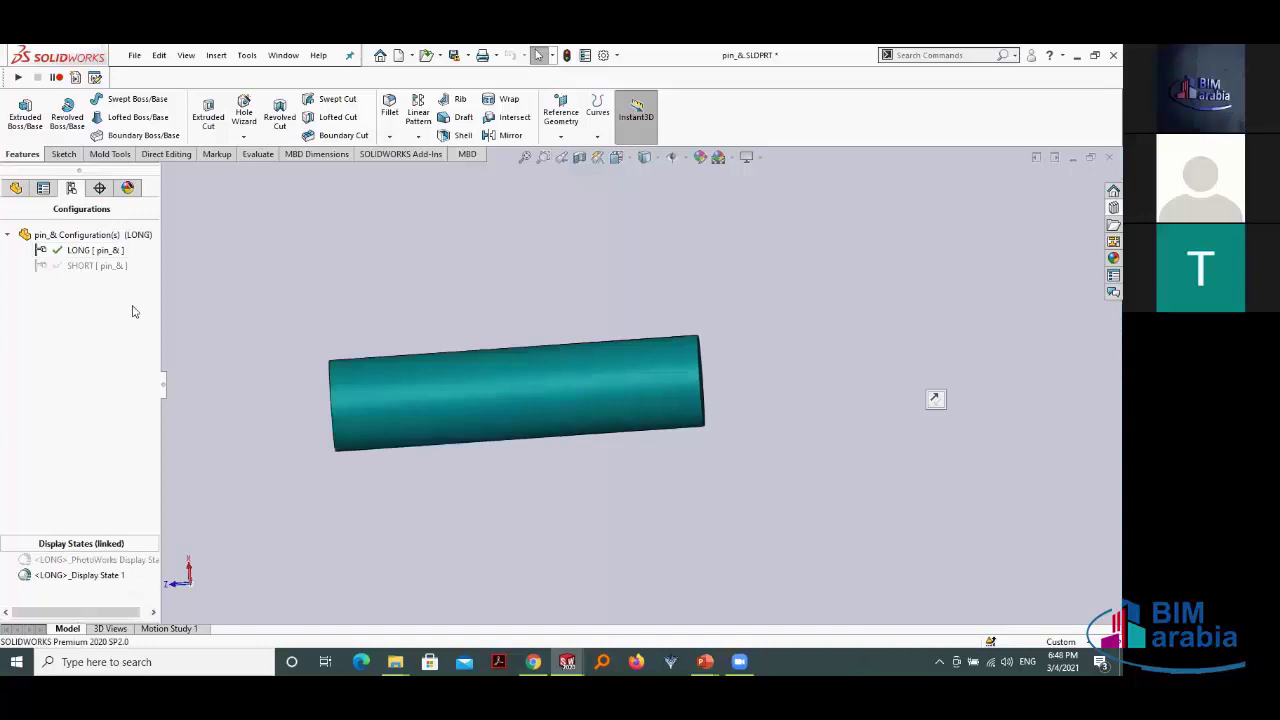
pyautogui.doubleClick(78, 266)
pyautogui.doubleClick(76, 250)
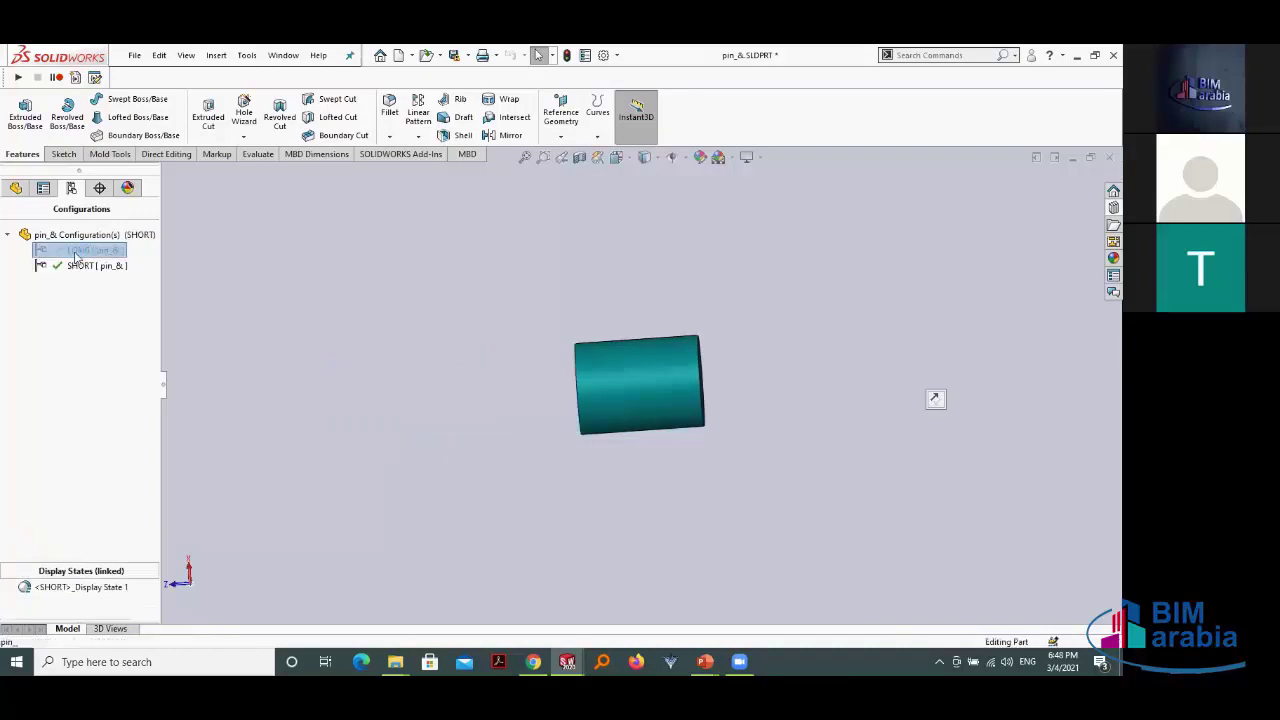
pyautogui.doubleClick(76, 266)
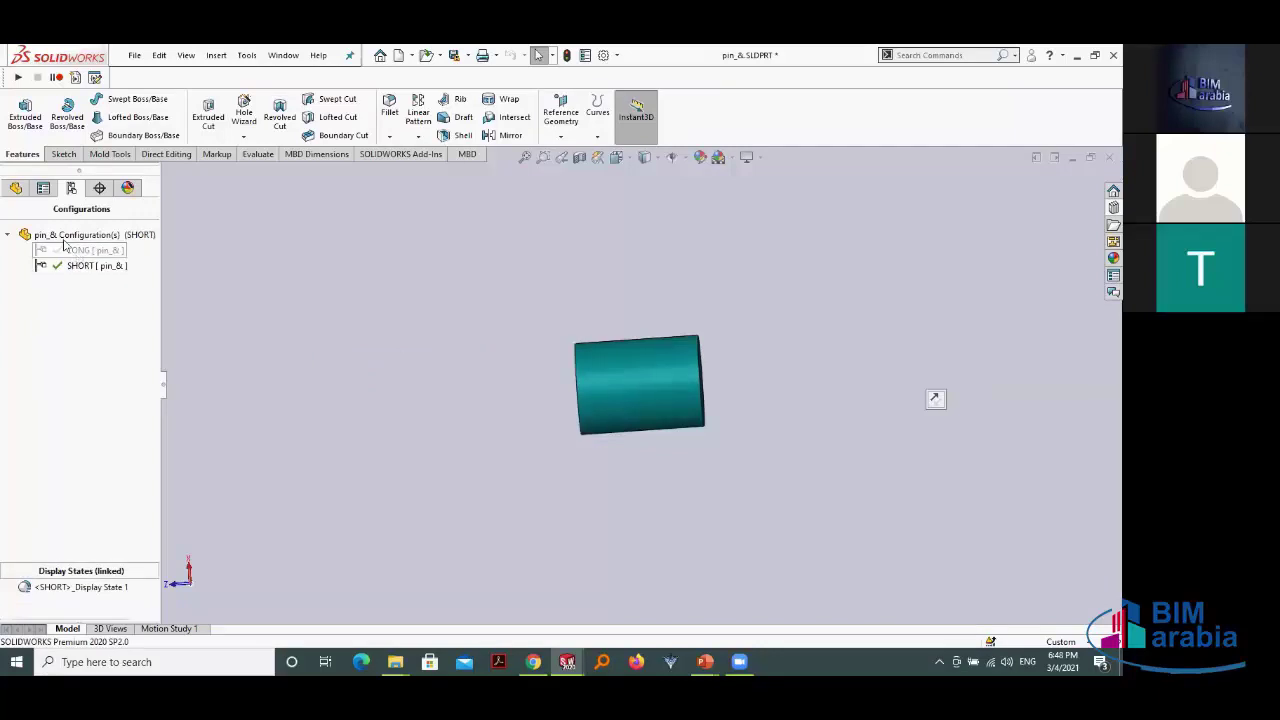
pyautogui.click(15, 189)
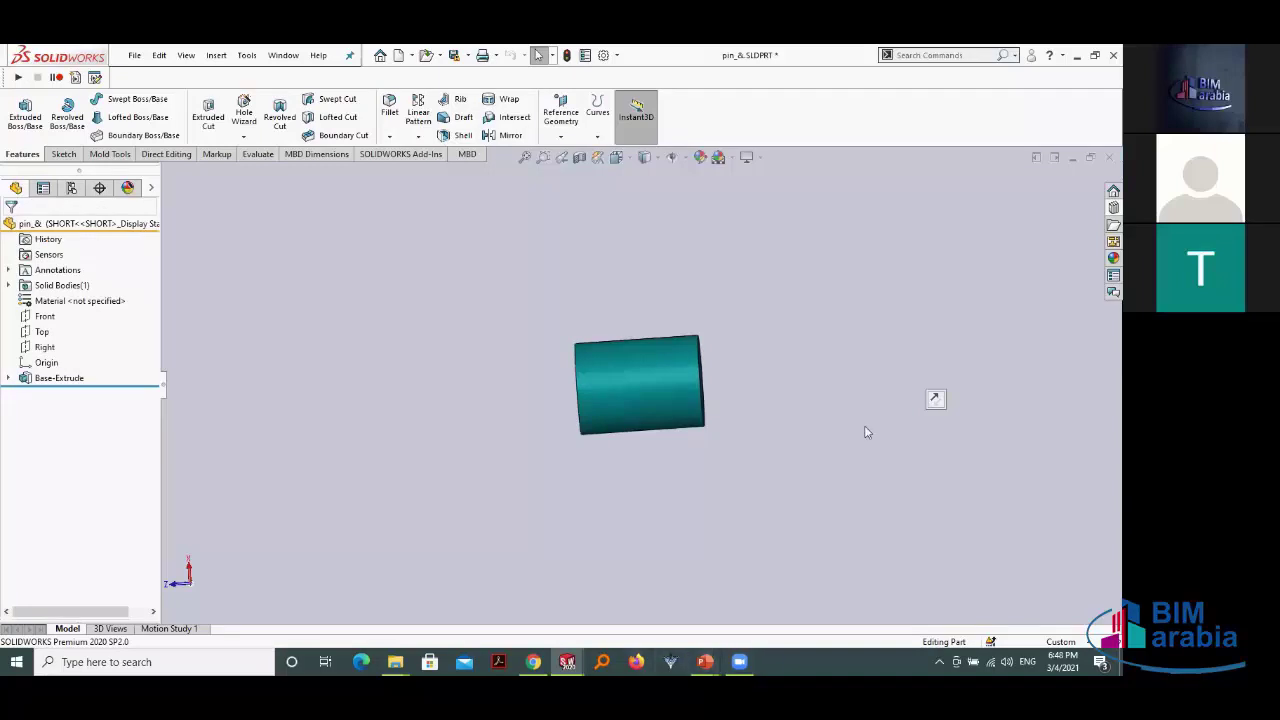
pyautogui.moveTo(567, 662)
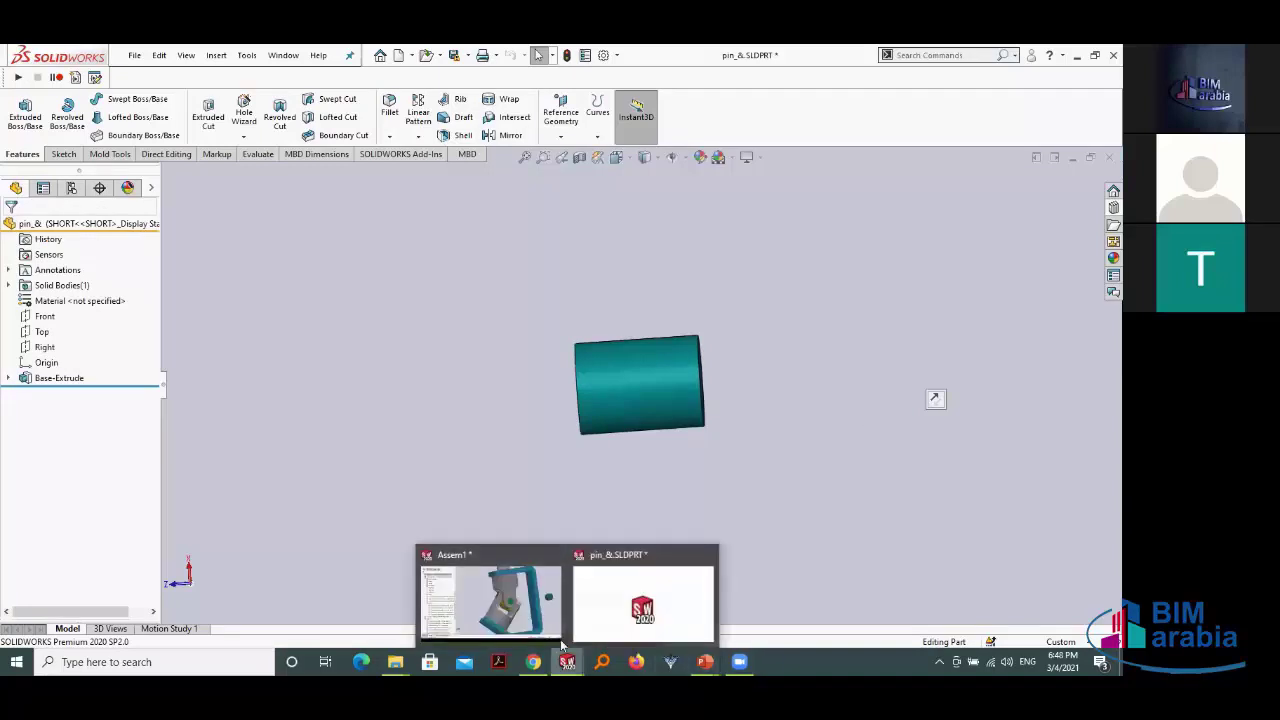
# Step: In Assem1, switch pin_&<4> to its LONG configuration
pyautogui.click(515, 612)
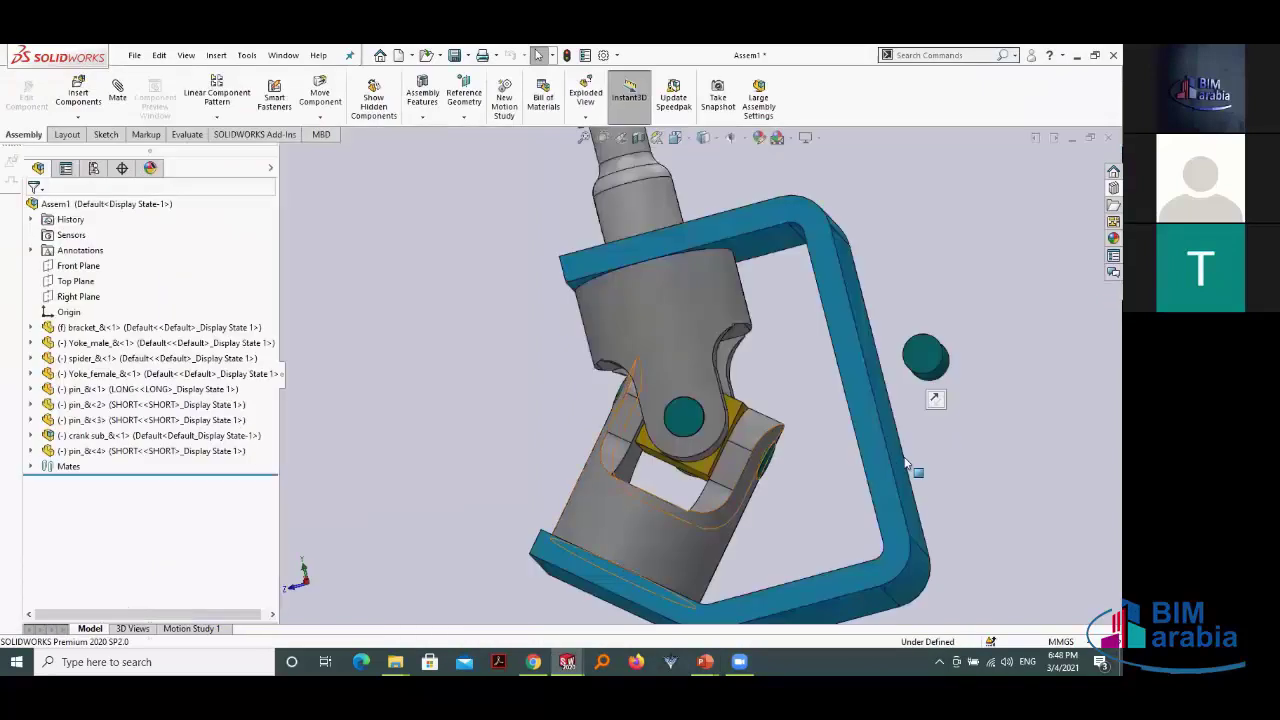
pyautogui.scroll(-5, 912, 372)
pyautogui.click(912, 372)
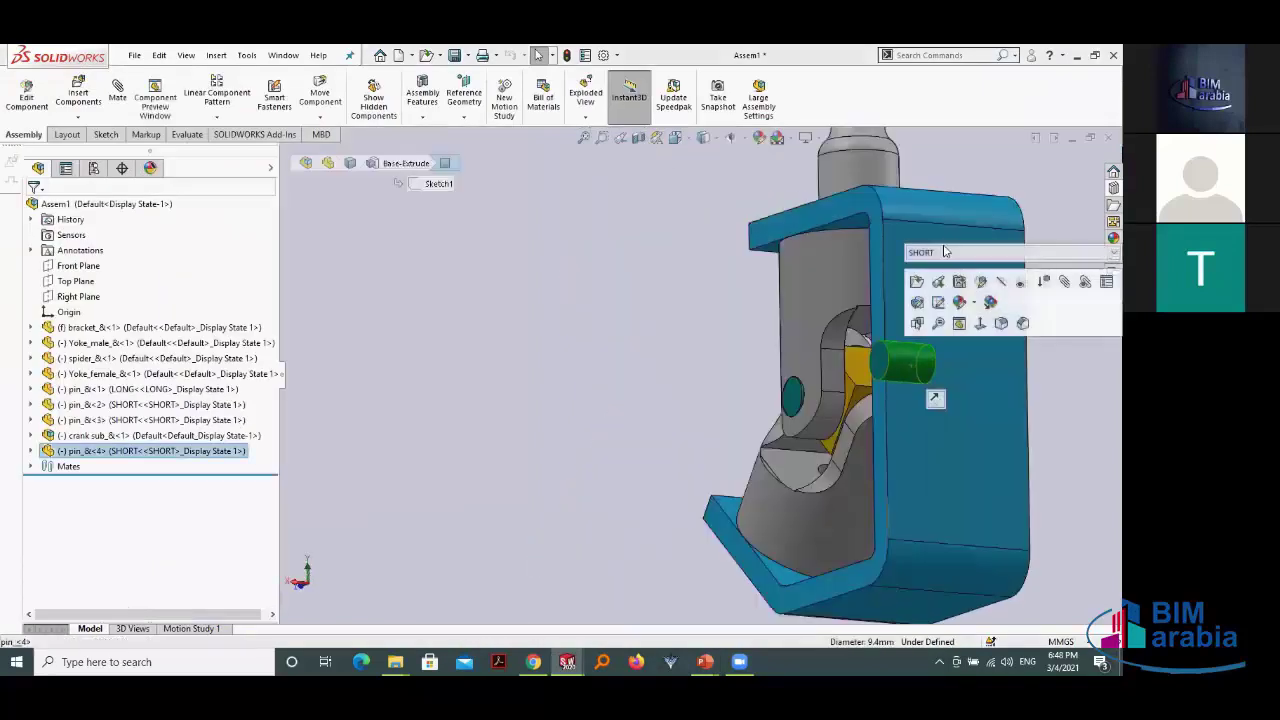
pyautogui.click(940, 257)
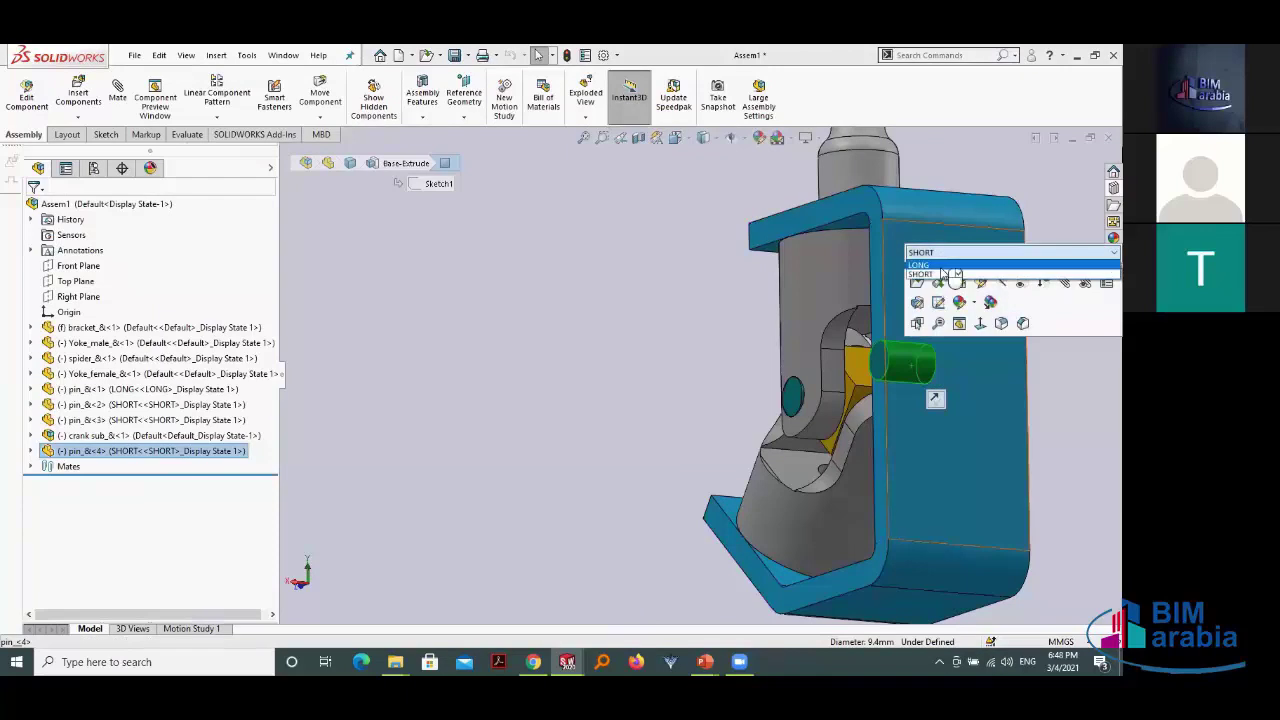
pyautogui.click(945, 270)
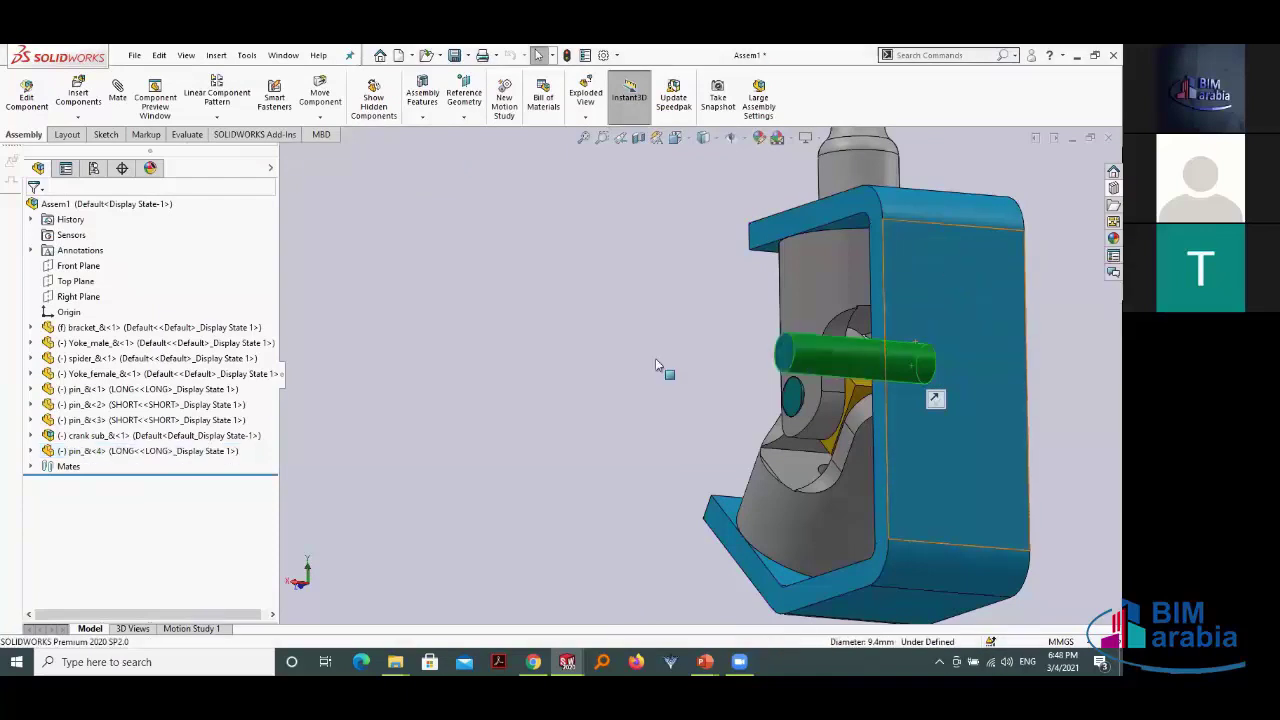
# Step: Switch pin_&<4> back to its SHORT configuration
pyautogui.click(822, 364)
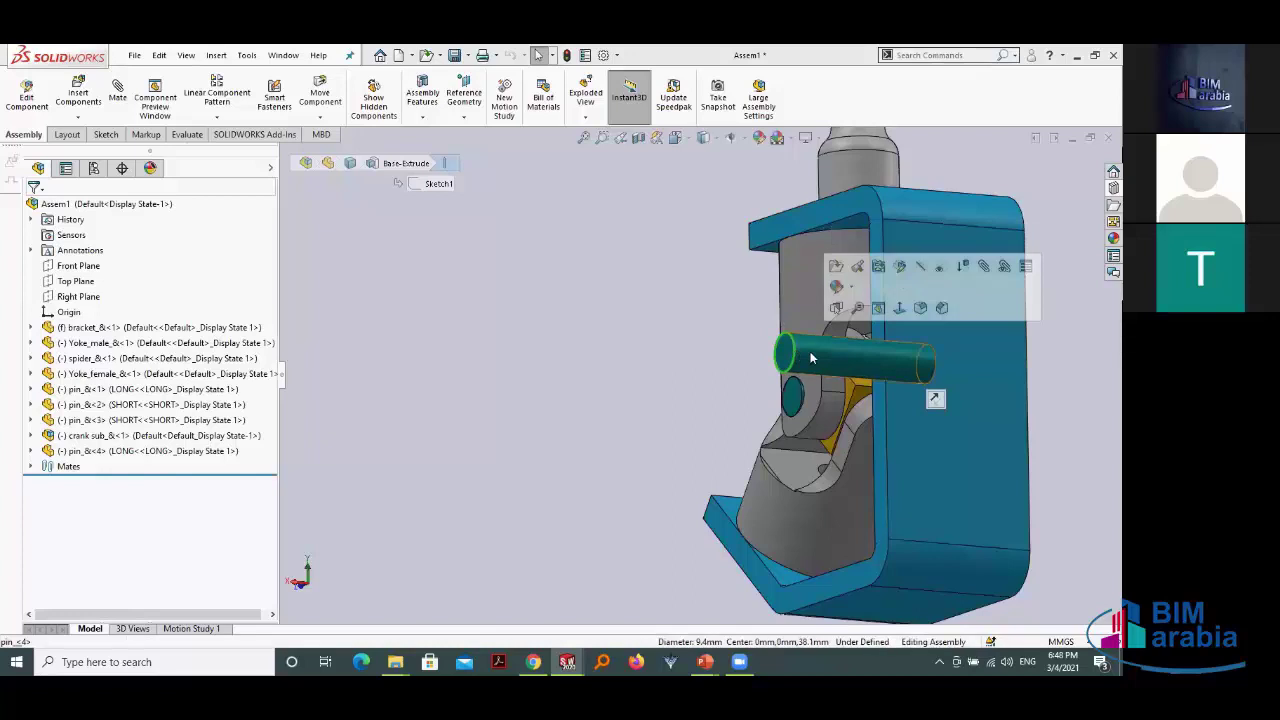
pyautogui.click(875, 246)
pyautogui.click(888, 262)
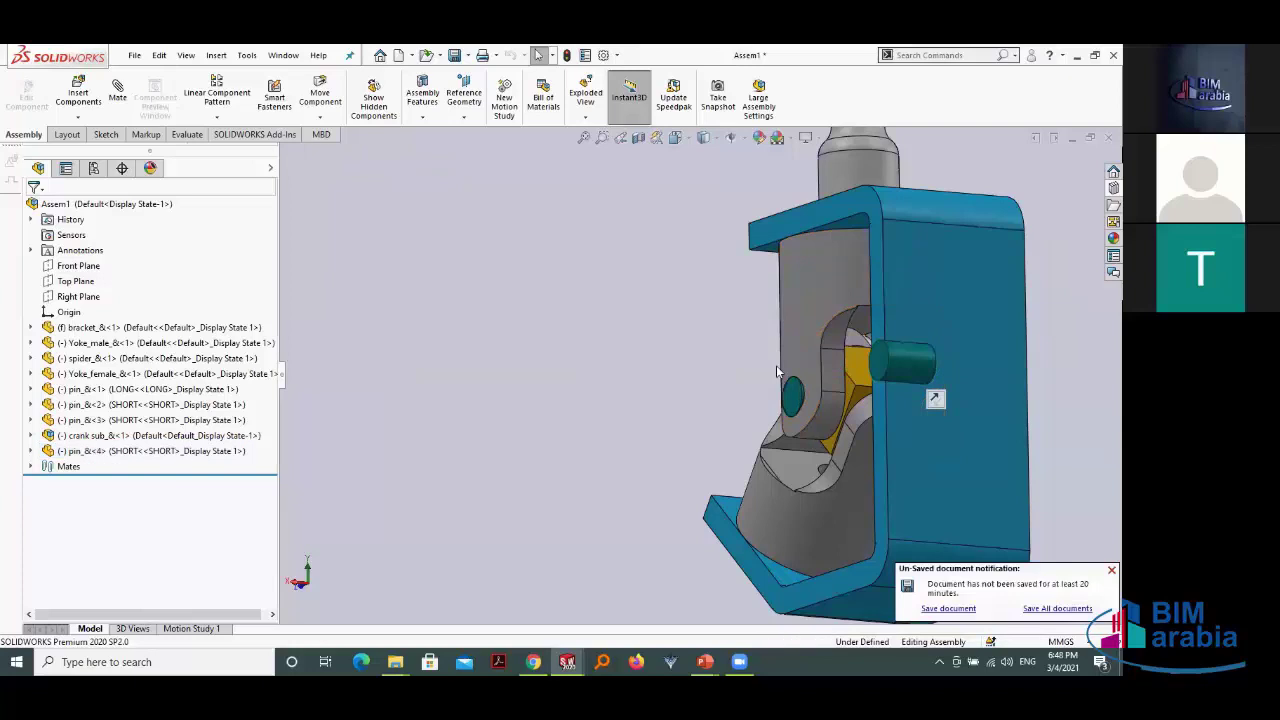
pyautogui.scroll(5, 776, 365)
pyautogui.moveTo(909, 316)
pyautogui.mouseDown(button='middle')
pyautogui.moveTo(977, 331)
pyautogui.moveTo(971, 320)
pyautogui.moveTo(962, 335)
pyautogui.mouseUp(button='middle')
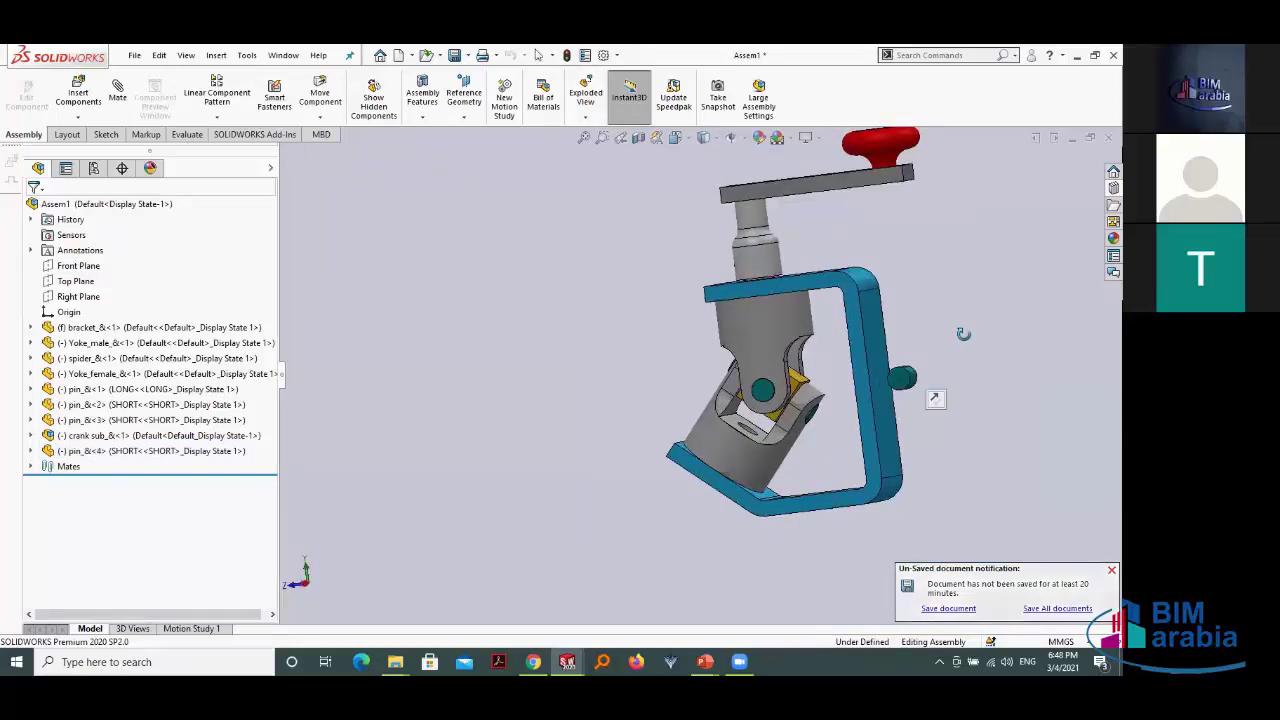
pyautogui.scroll(-2, 921, 369)
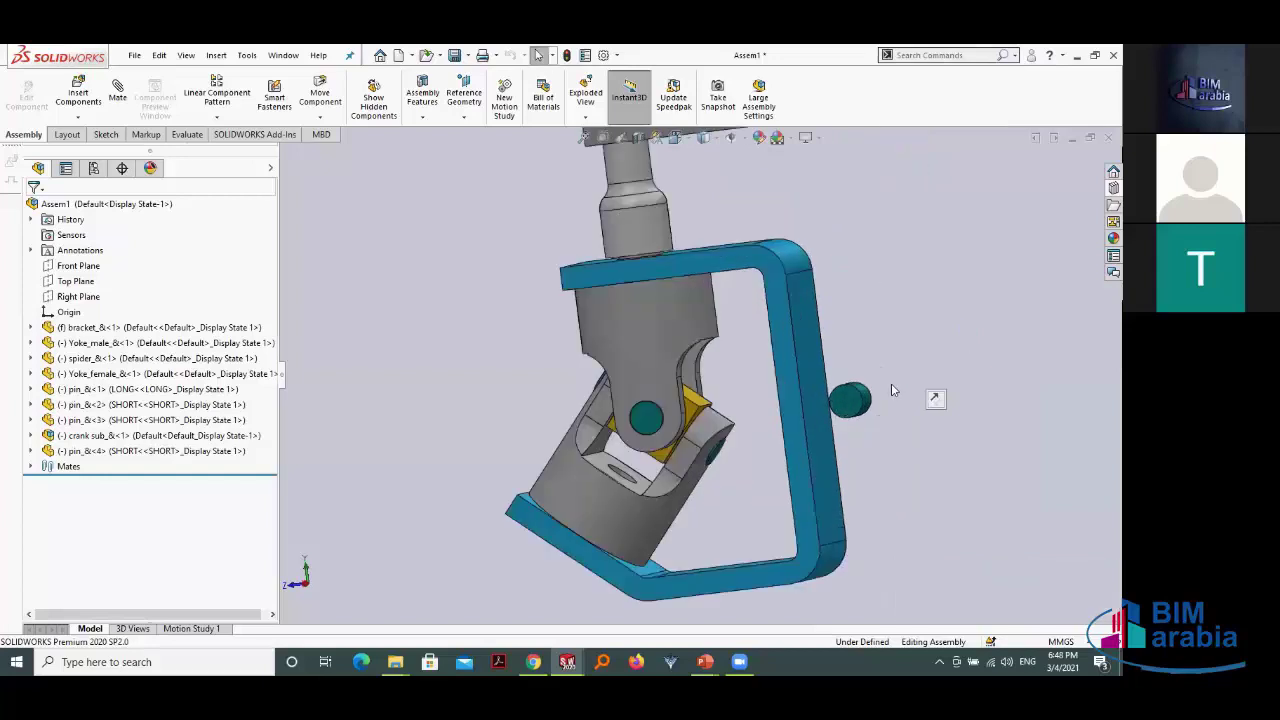
pyautogui.scroll(2, 886, 383)
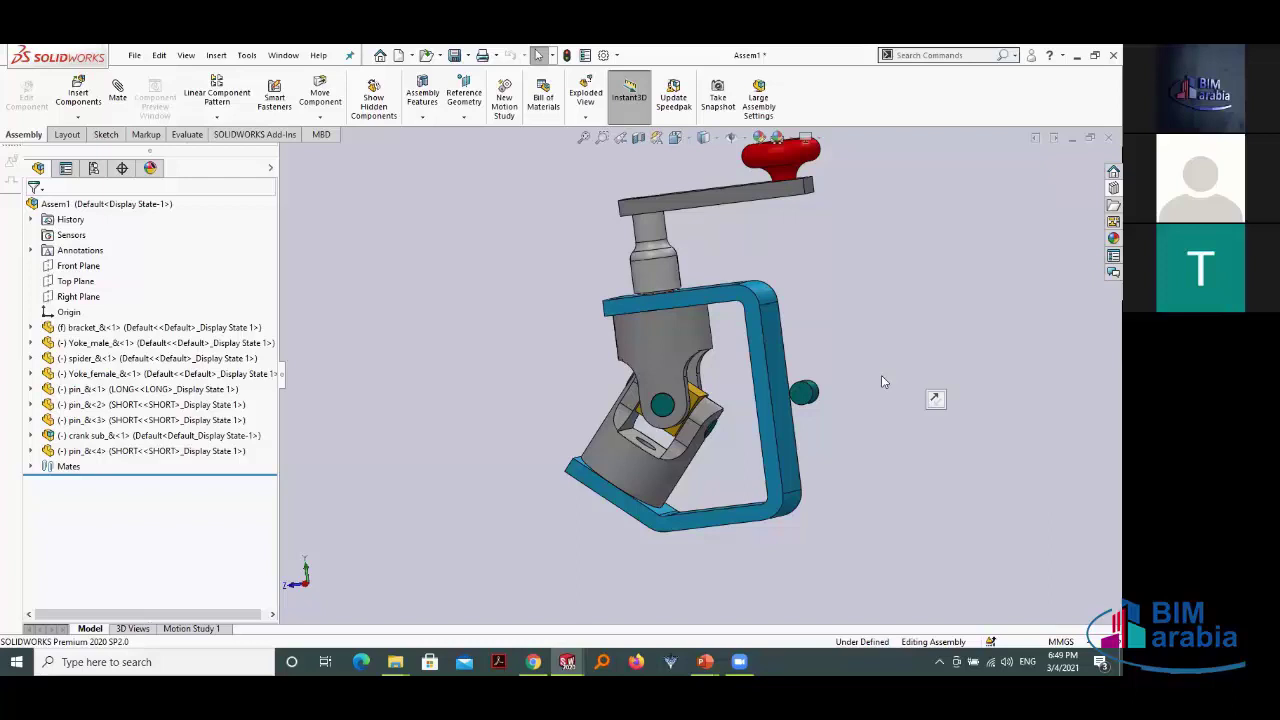
pyautogui.scroll(3, 881, 375)
pyautogui.scroll(-5, 780, 372)
pyautogui.scroll(3, 781, 372)
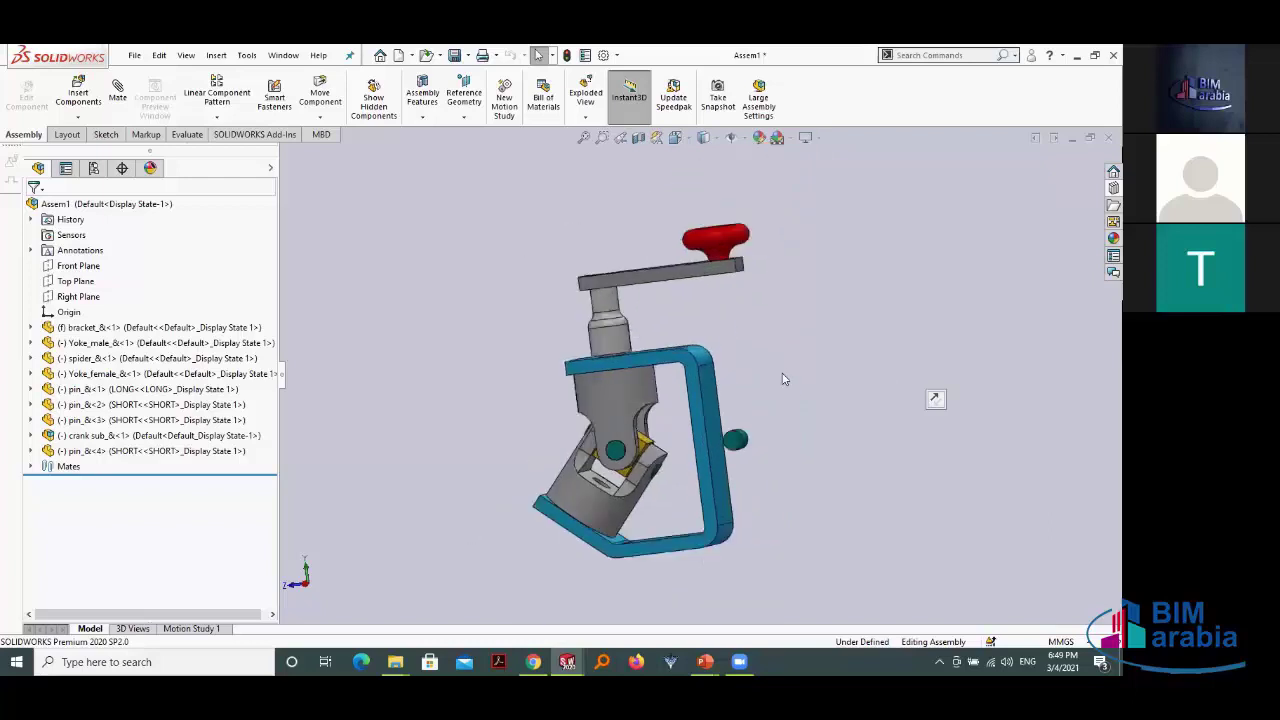
pyautogui.scroll(1, 766, 368)
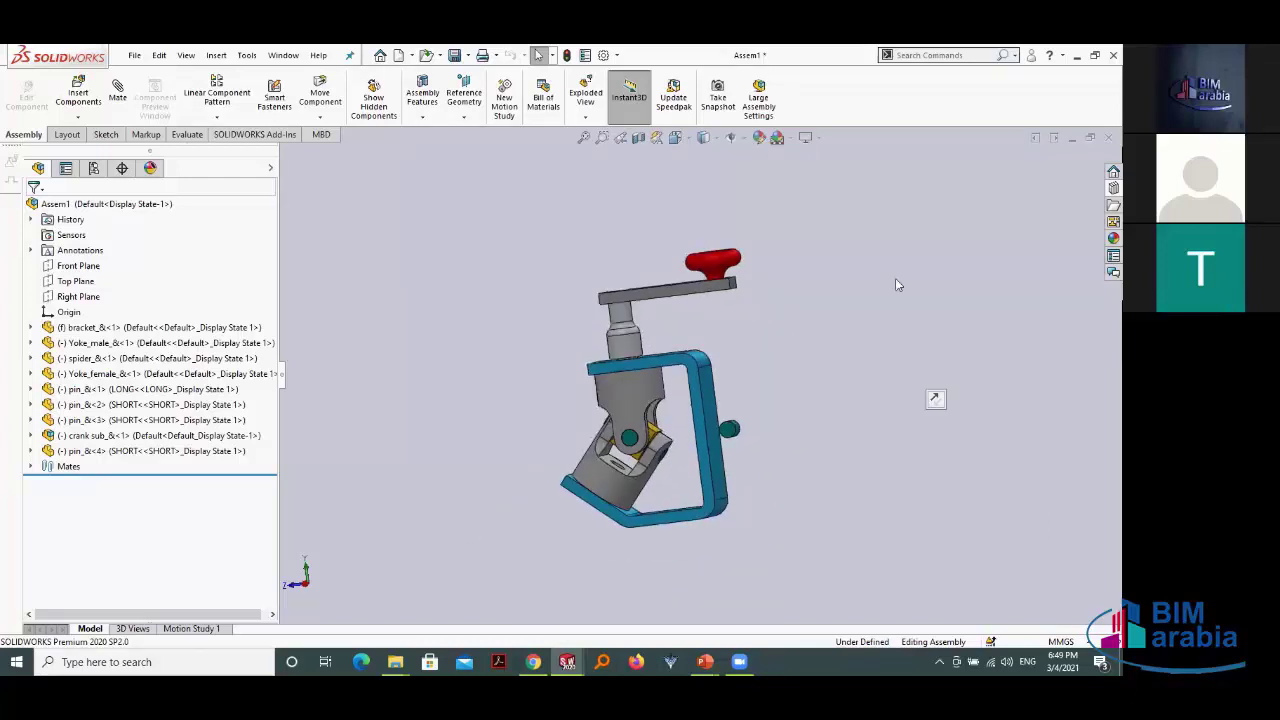
# Step: Close Assem1 and the pin part, discarding unsaved changes
pyautogui.click(1108, 137)
pyautogui.click(285, 267)
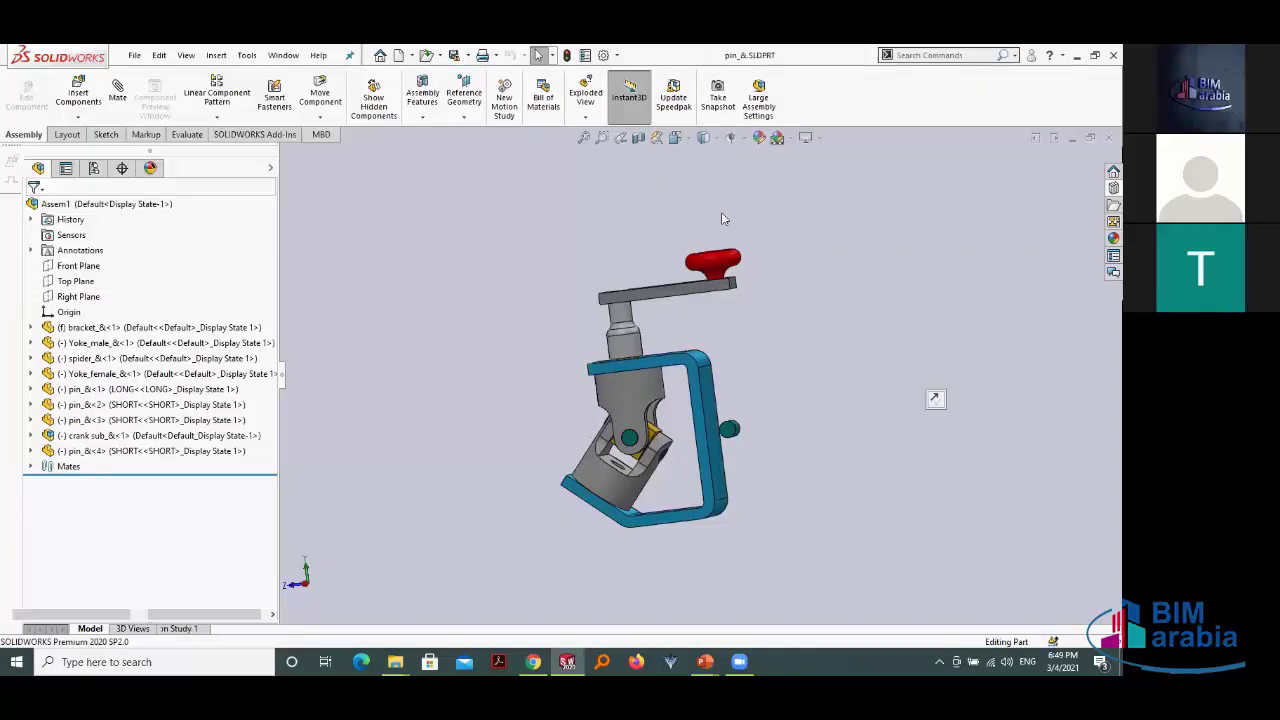
pyautogui.click(1108, 157)
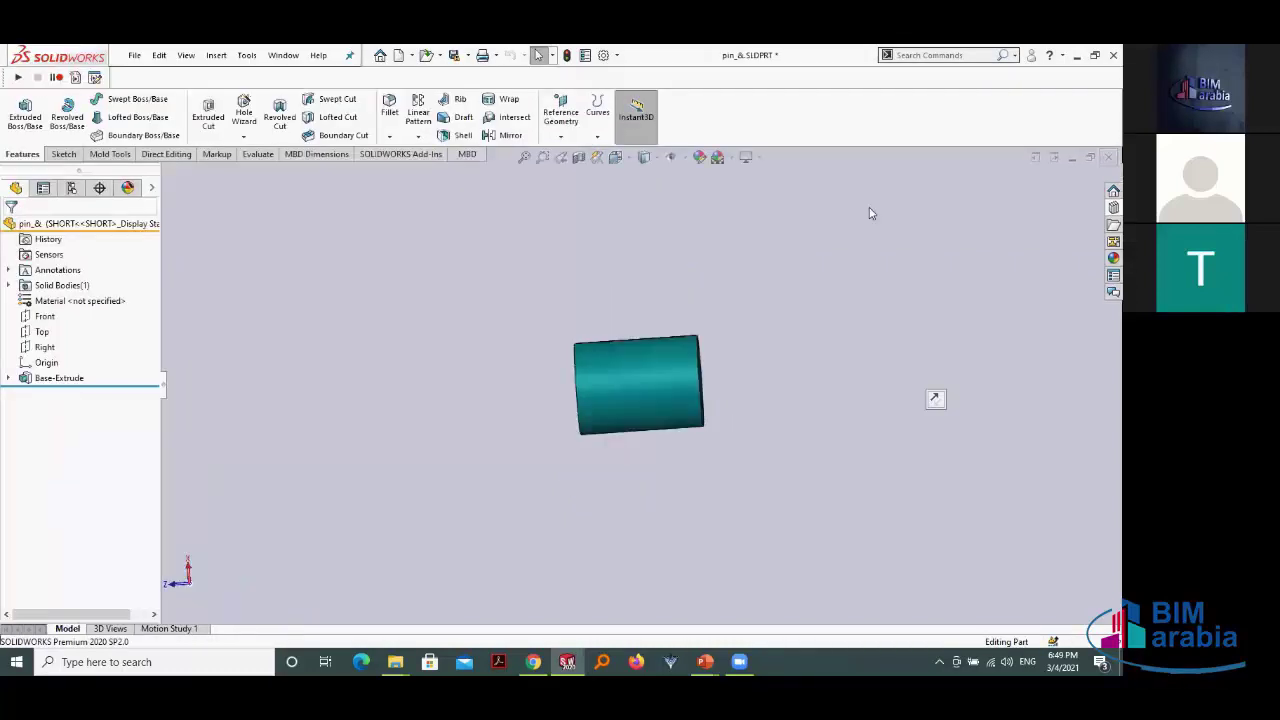
pyautogui.click(492, 362)
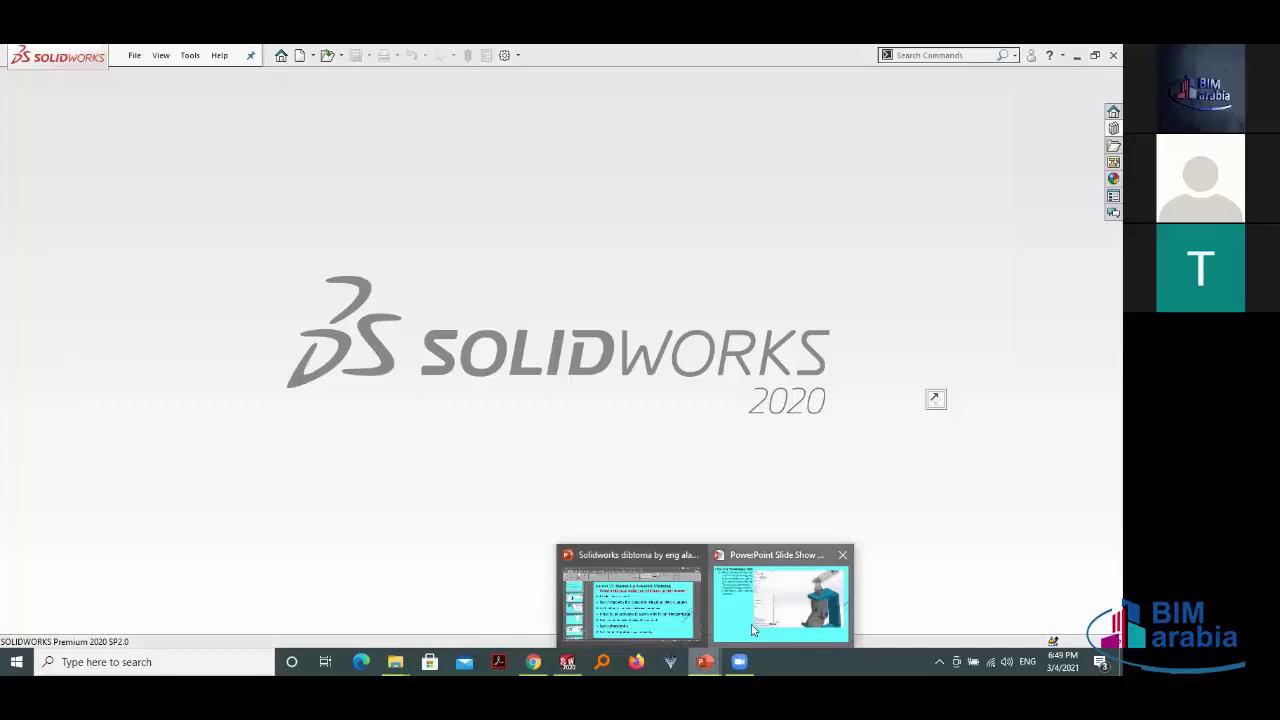
pyautogui.hotkey('alt', 'Tab')
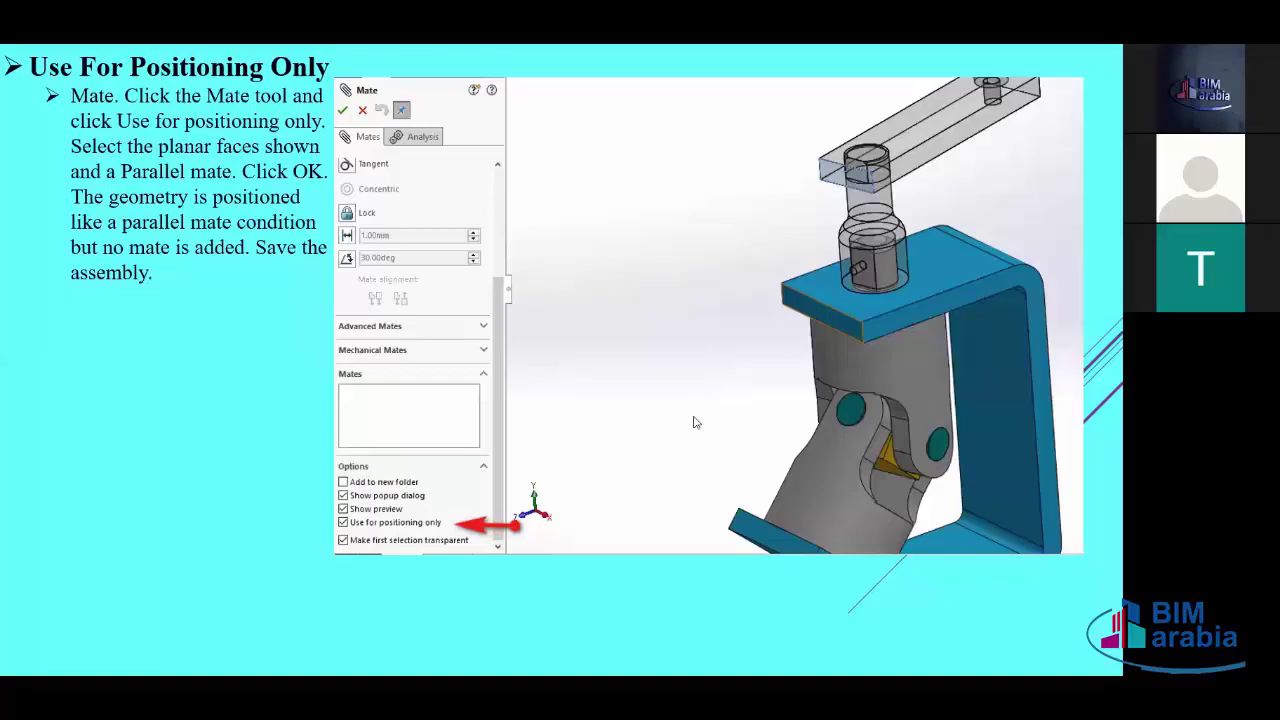
pyautogui.press('Right')
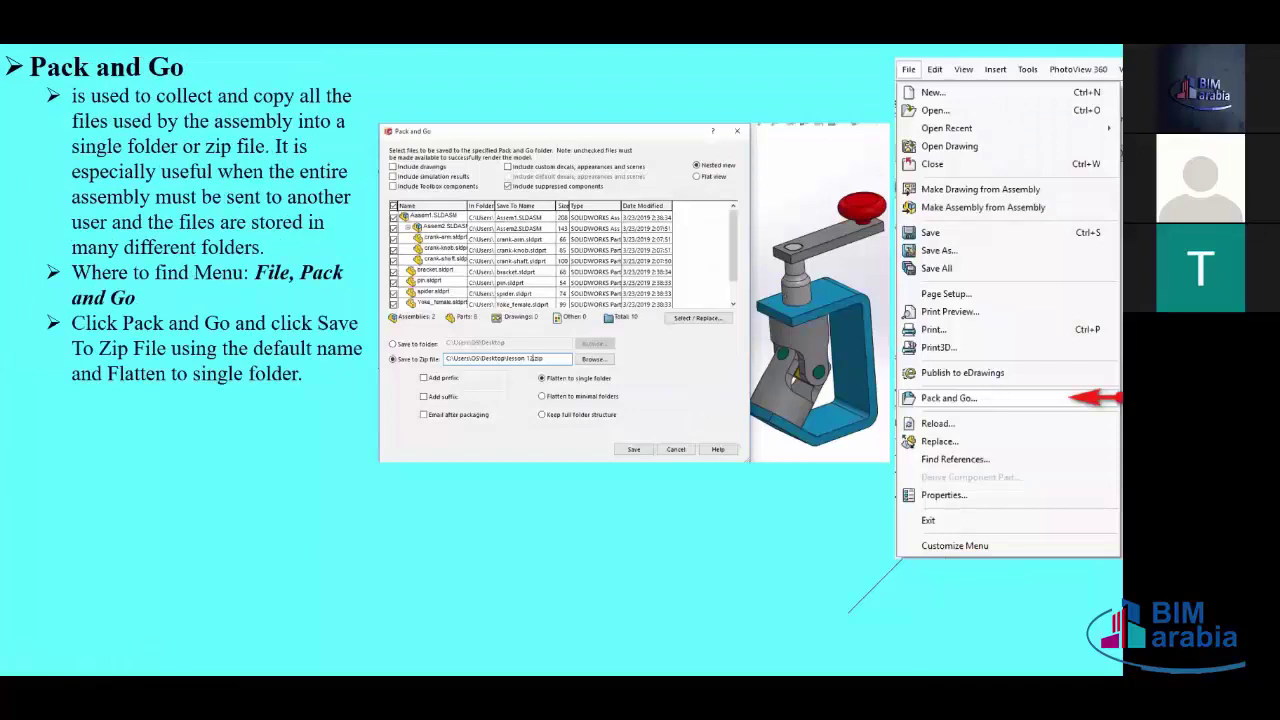
pyautogui.hotkey('alt', 'Tab')
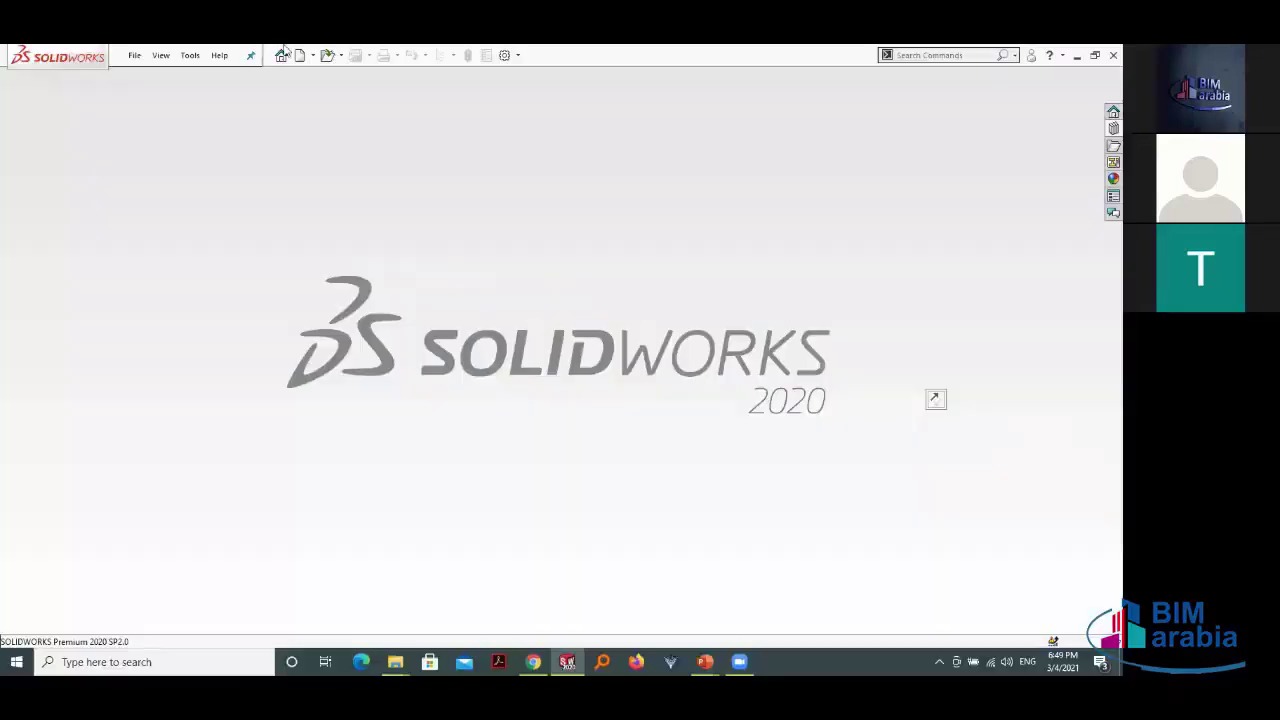
# Step: Open Universal Joint_&.SLDASM, orbit to inspect it, and bring up the File menu
pyautogui.click(328, 56)
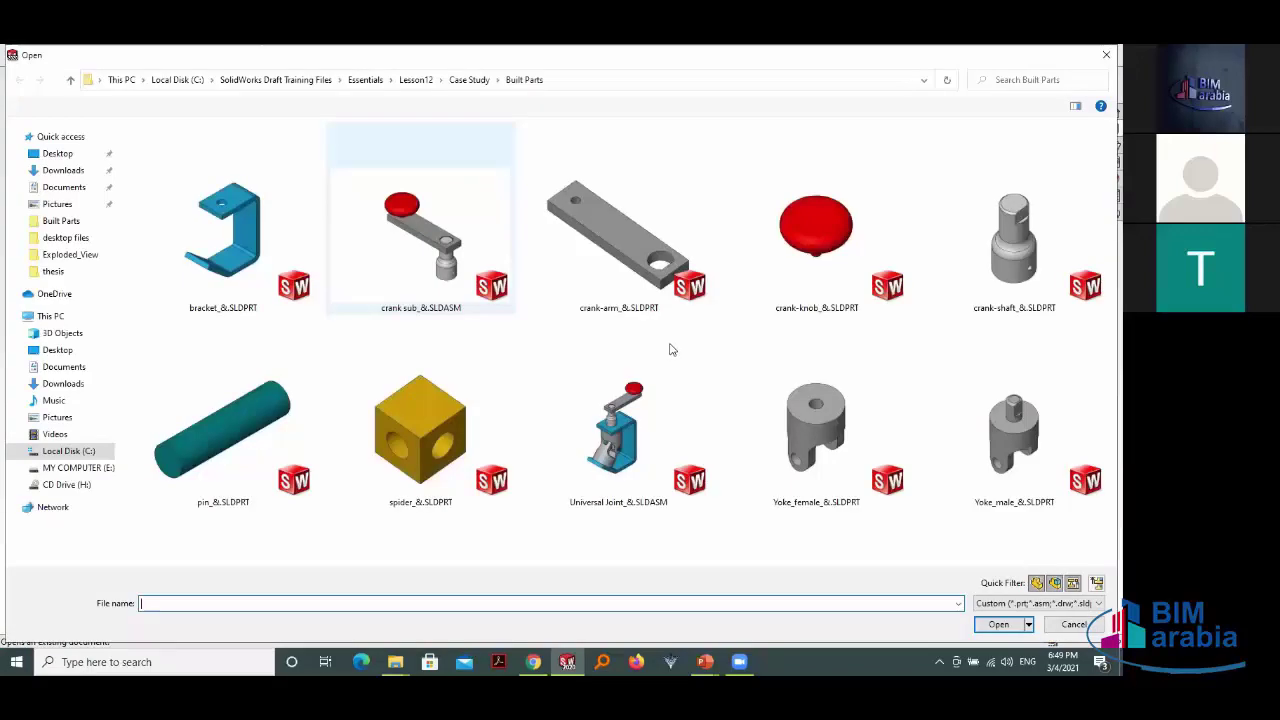
pyautogui.click(618, 430)
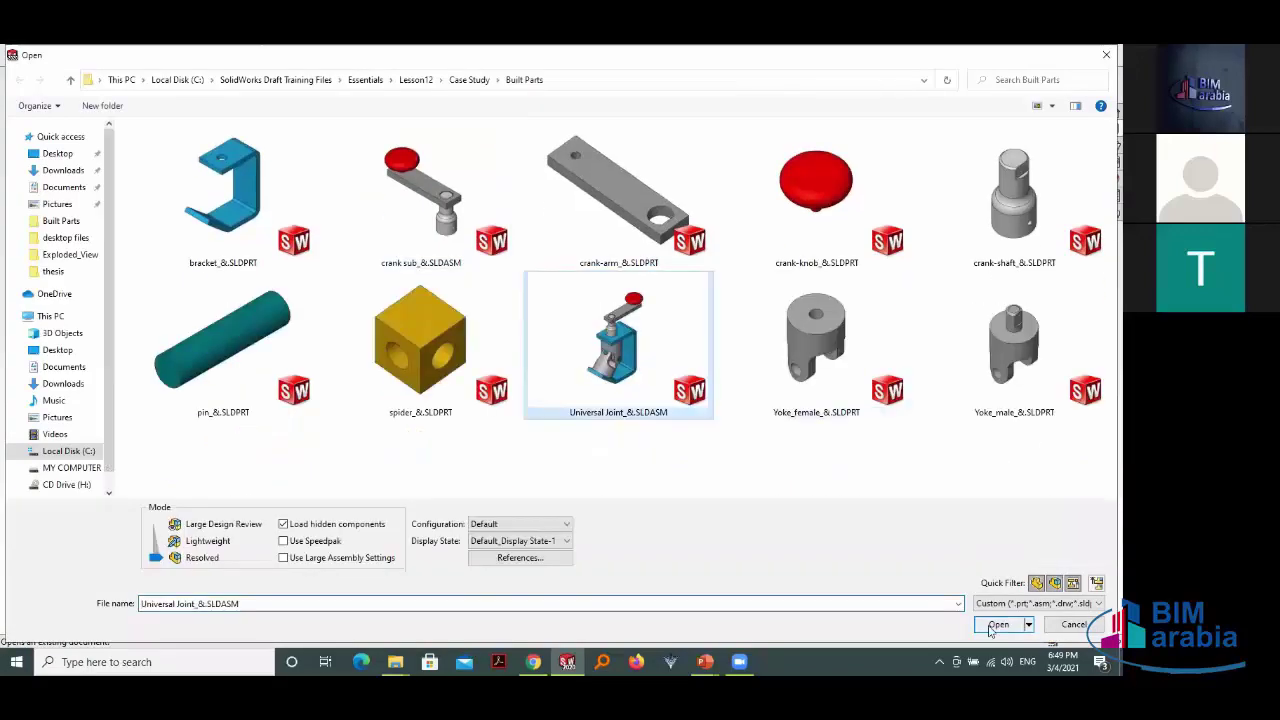
pyautogui.click(990, 630)
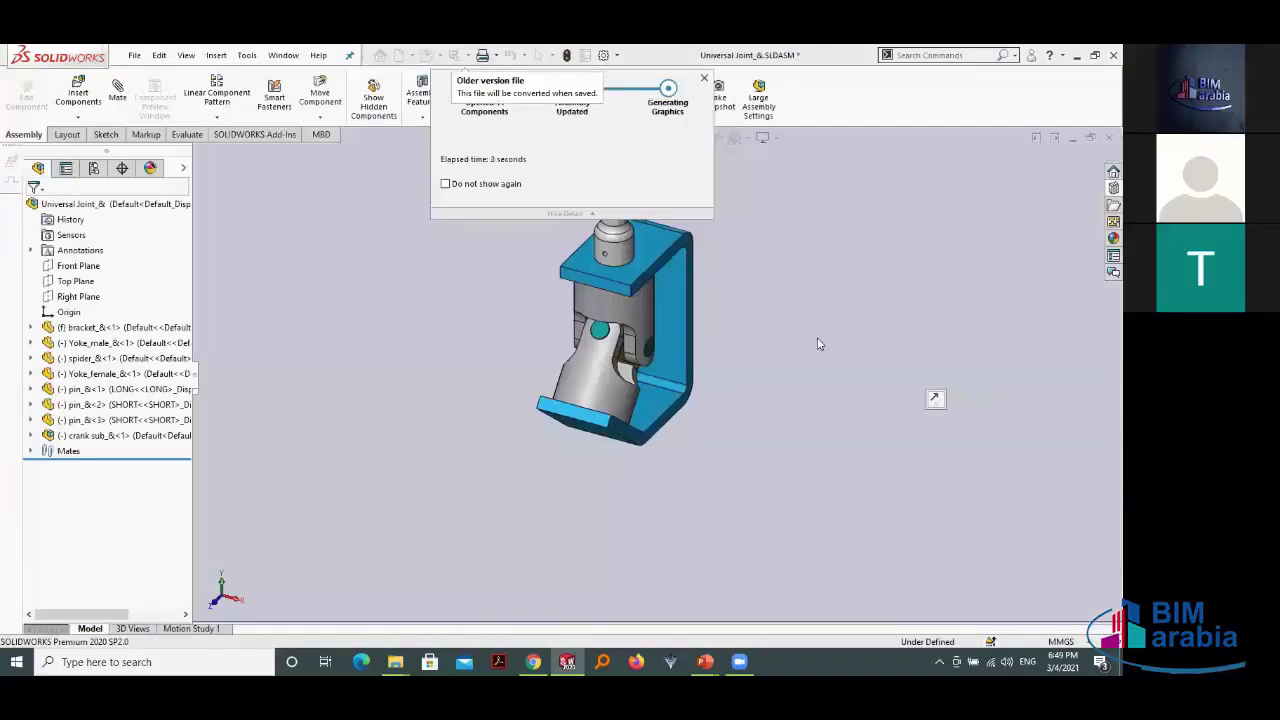
pyautogui.scroll(-3, 797, 285)
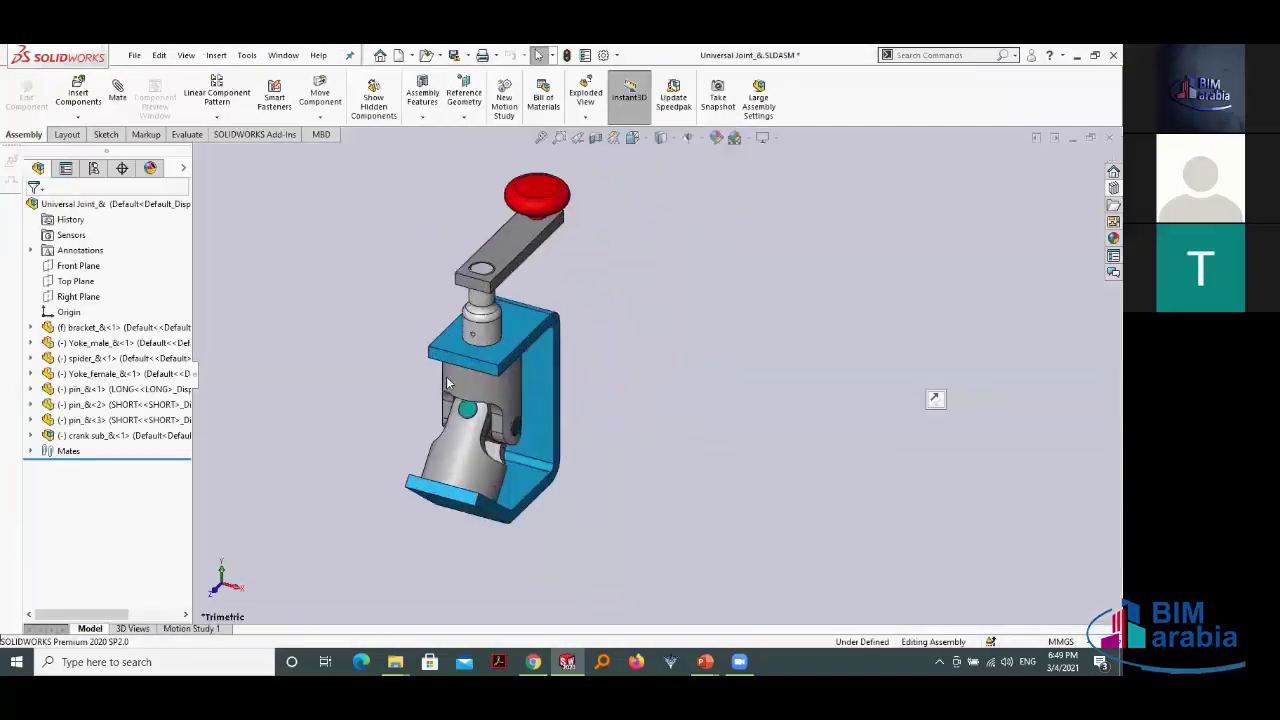
pyautogui.moveTo(537, 384)
pyautogui.mouseDown(button='middle')
pyautogui.moveTo(878, 418)
pyautogui.moveTo(480, 429)
pyautogui.moveTo(360, 400)
pyautogui.moveTo(976, 422)
pyautogui.mouseUp(button='middle')
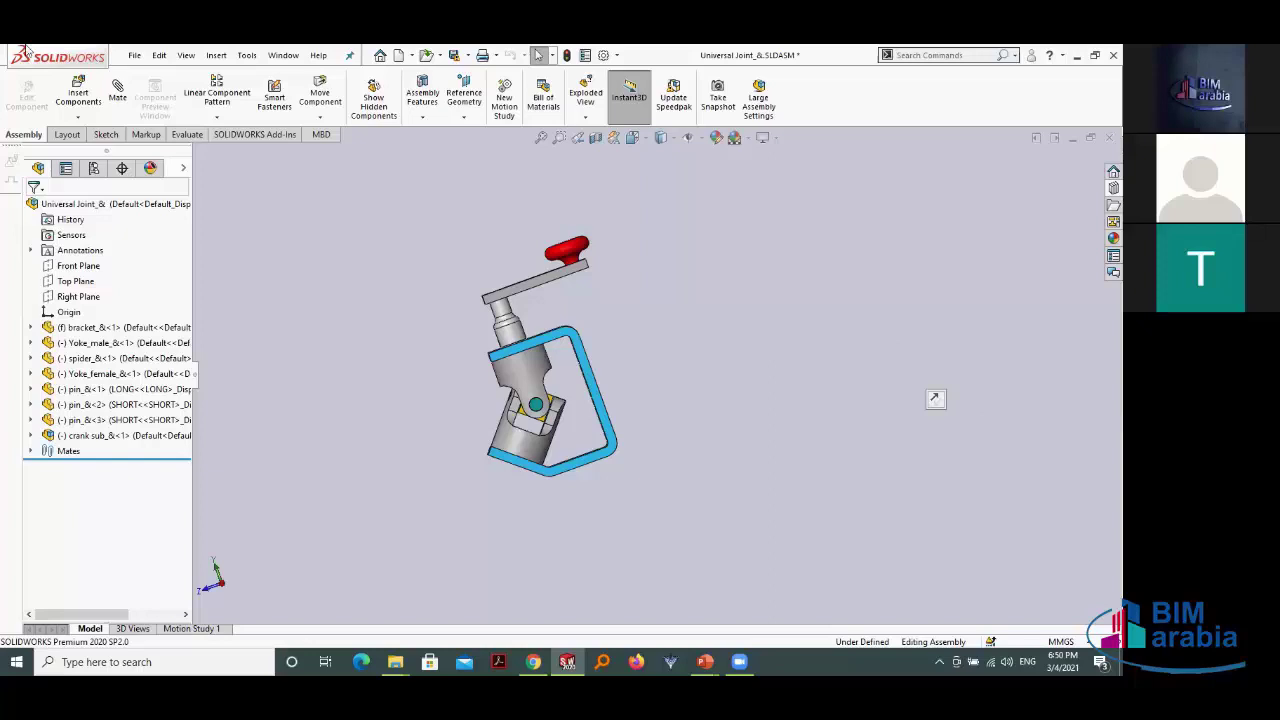
pyautogui.click(136, 57)
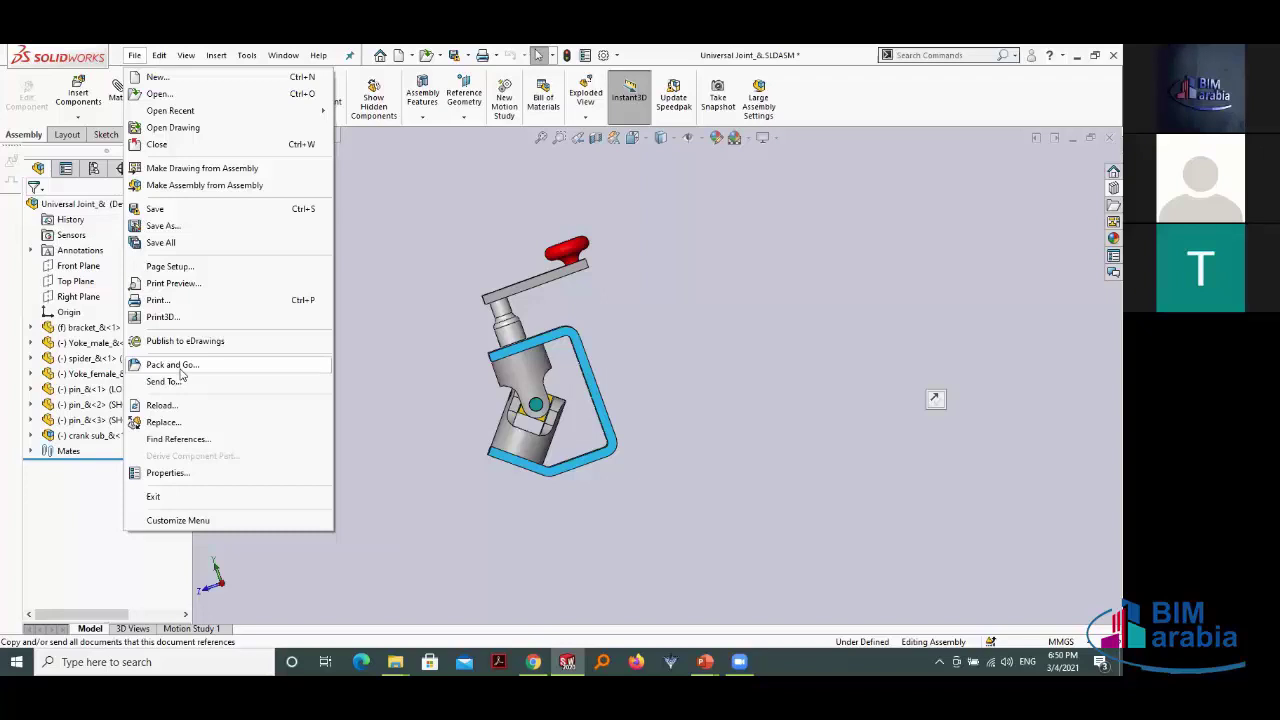
# Step: Pack and Go the universal joint assembly into a zip named uni on the Desktop
pyautogui.click(180, 367)
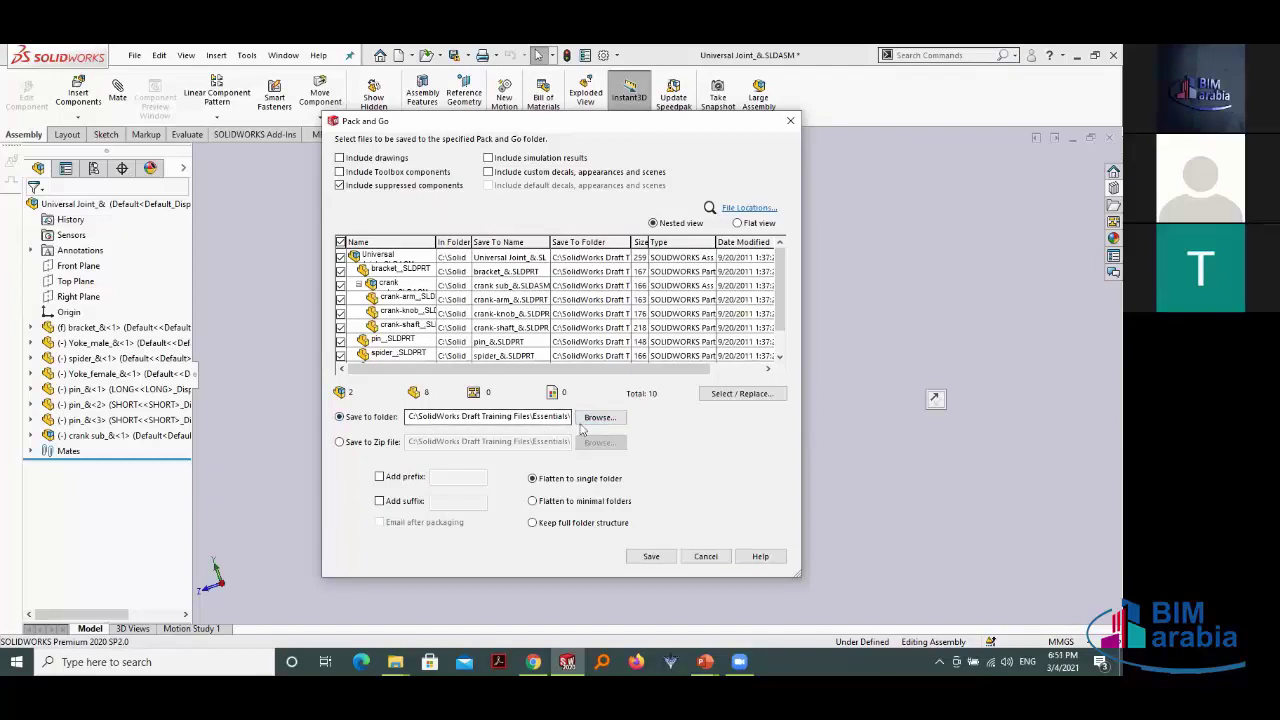
pyautogui.click(358, 443)
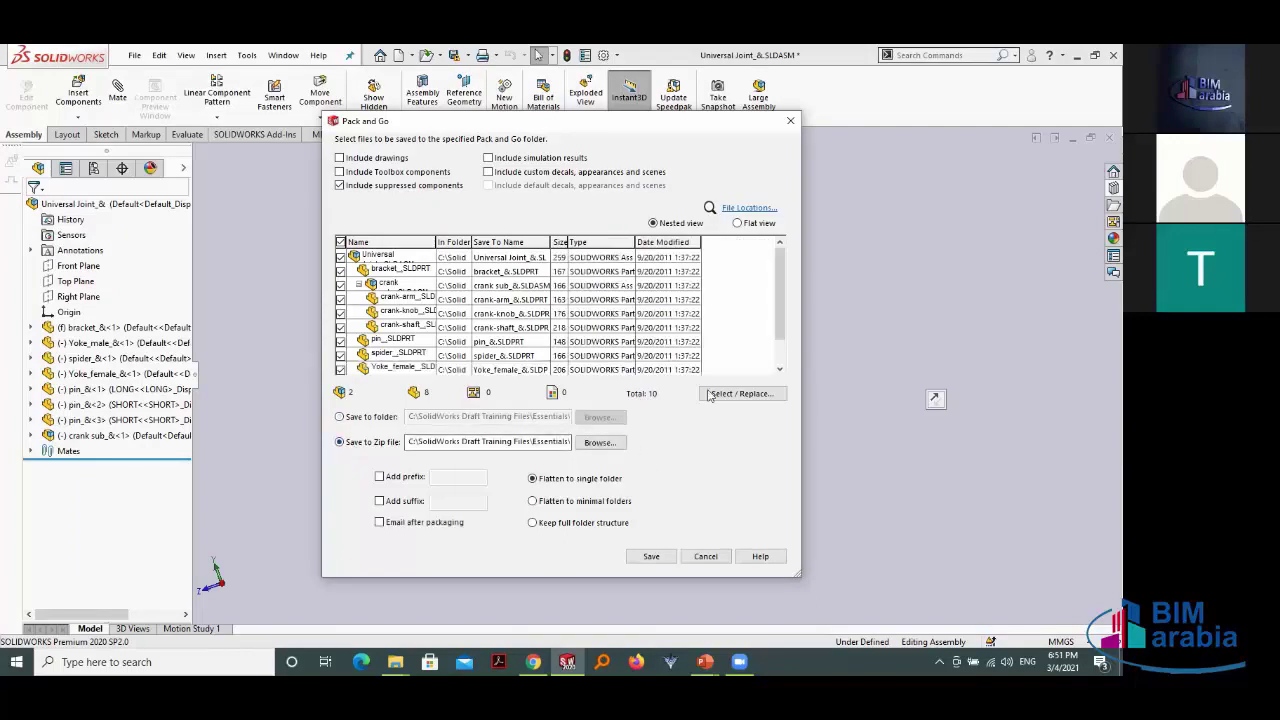
pyautogui.moveTo(781, 300); pyautogui.dragTo(781, 330)
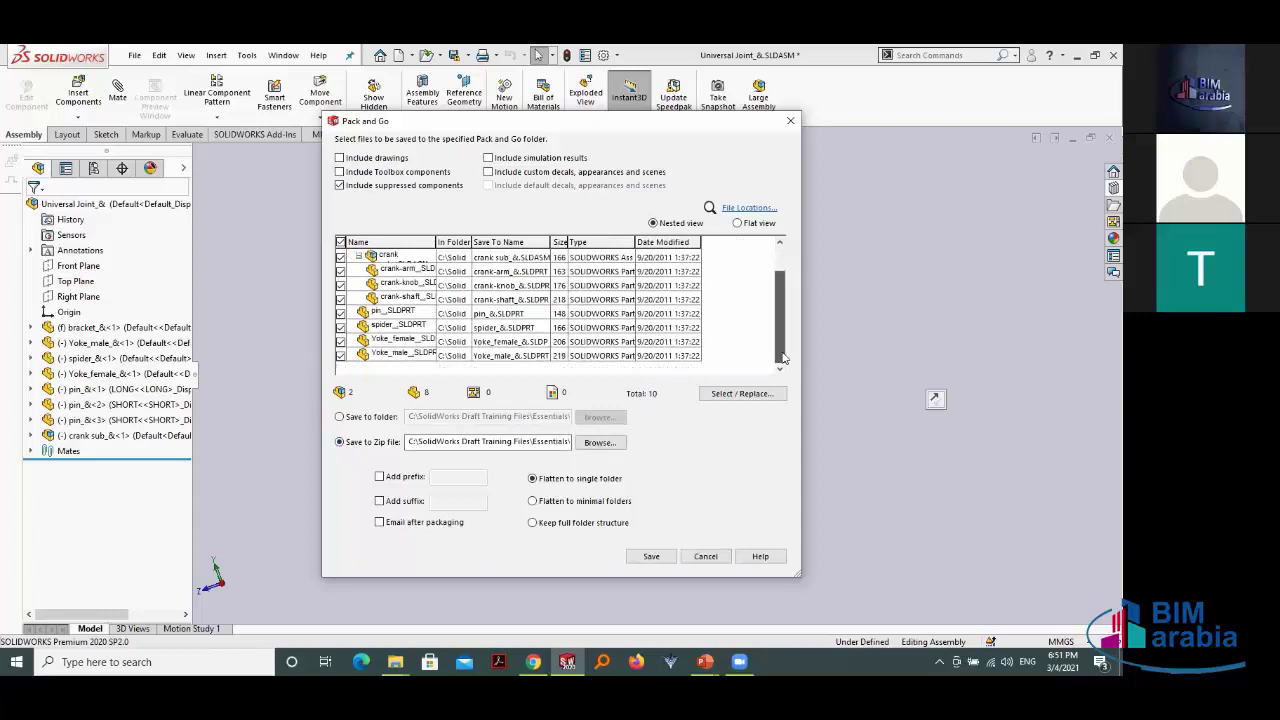
pyautogui.click(591, 446)
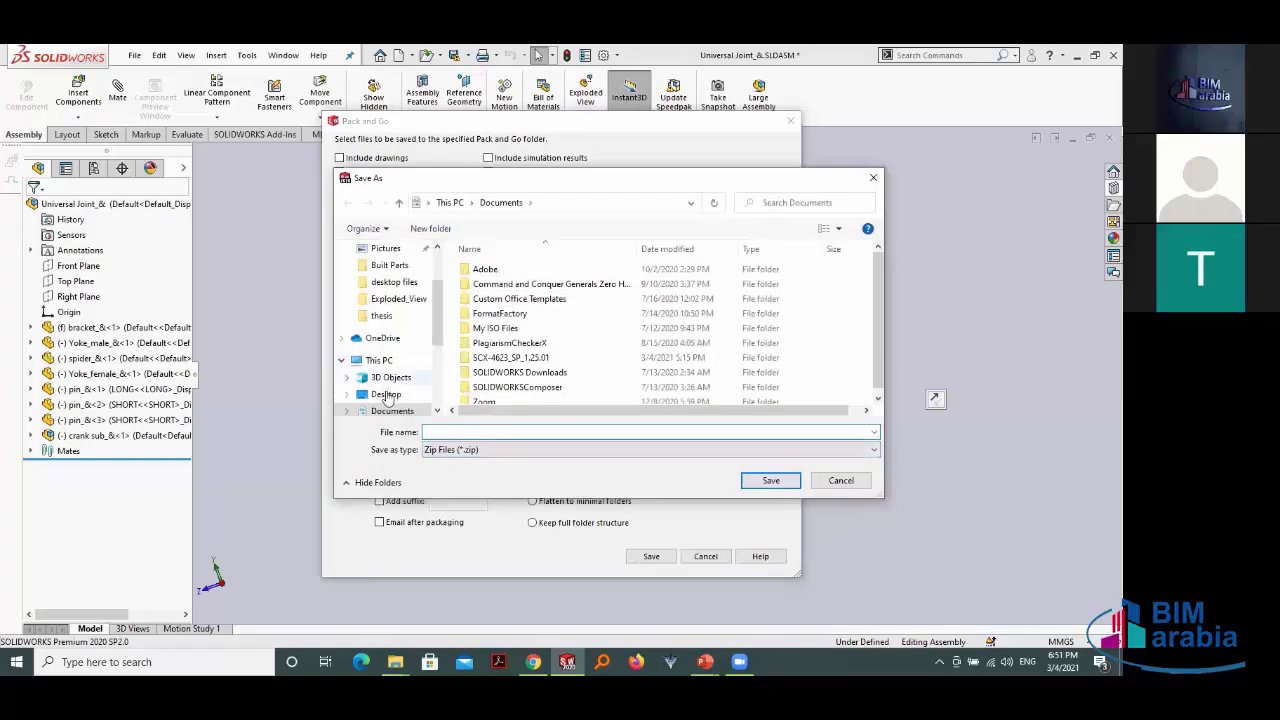
pyautogui.click(386, 394)
pyautogui.click(435, 431)
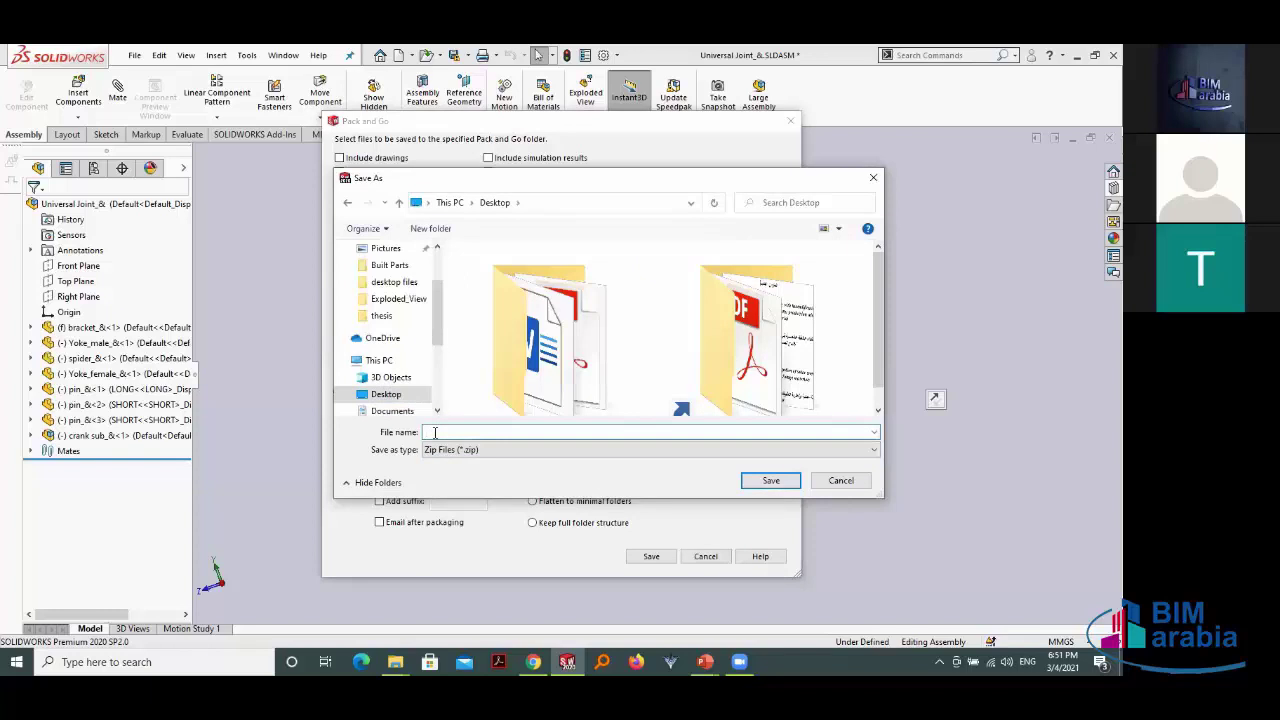
pyautogui.write('u')
pyautogui.write('i')
pyautogui.click(771, 479)
pyautogui.click(650, 556)
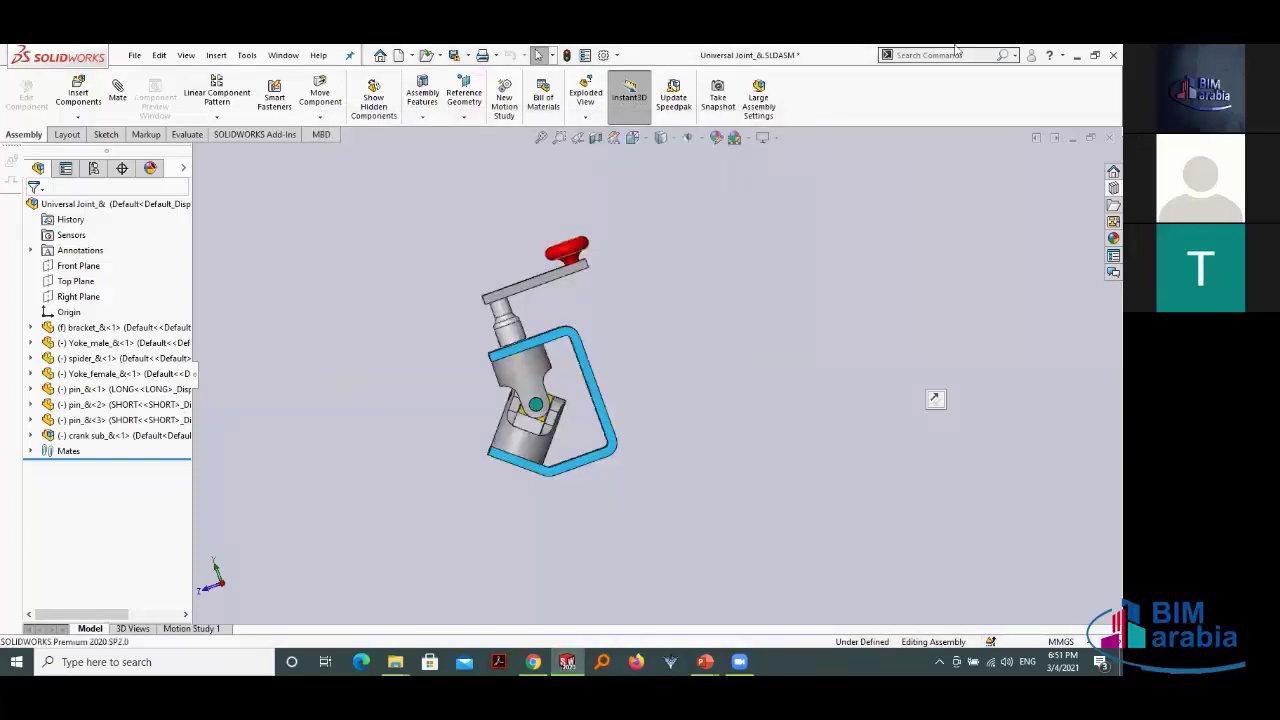
# Step: Minimize SOLIDWORKS to view the Pack and Go slide, then reveal the desktop showing uni.zip
pyautogui.click(1077, 55)
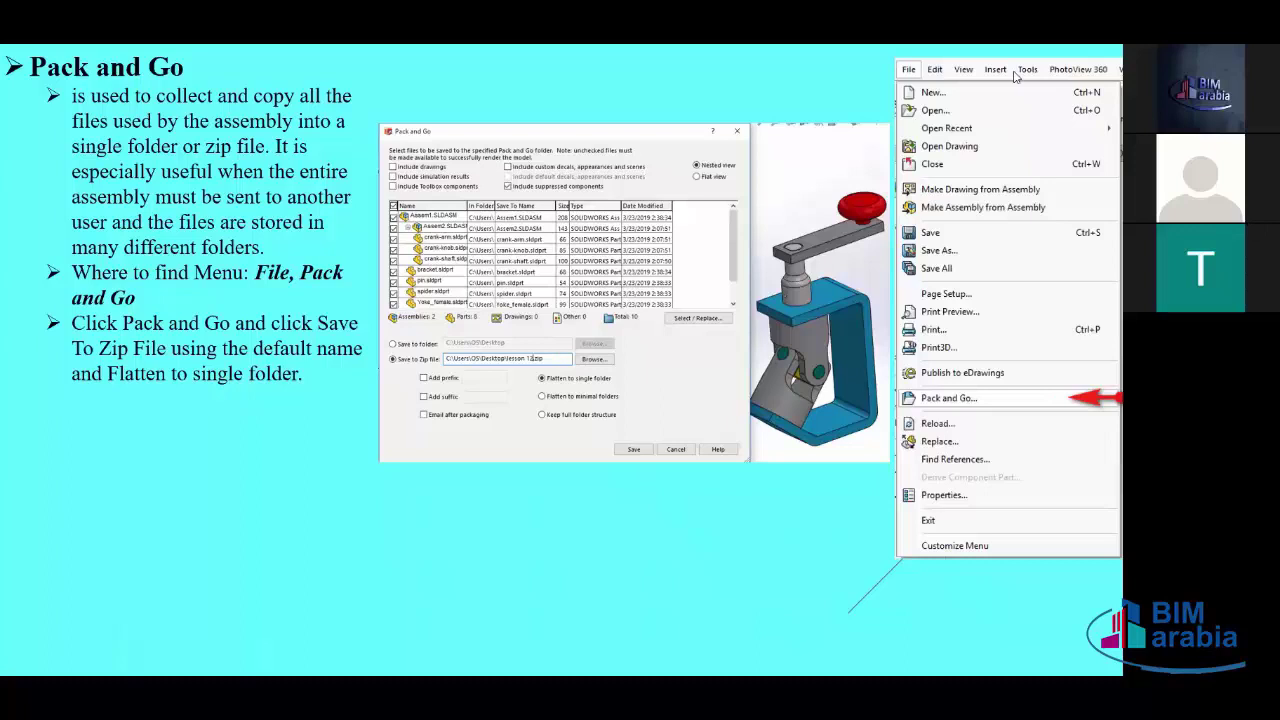
pyautogui.hotkey('alt', 'Tab')
pyautogui.click(1061, 52)
pyautogui.click(1040, 55)
pyautogui.click(1040, 55)
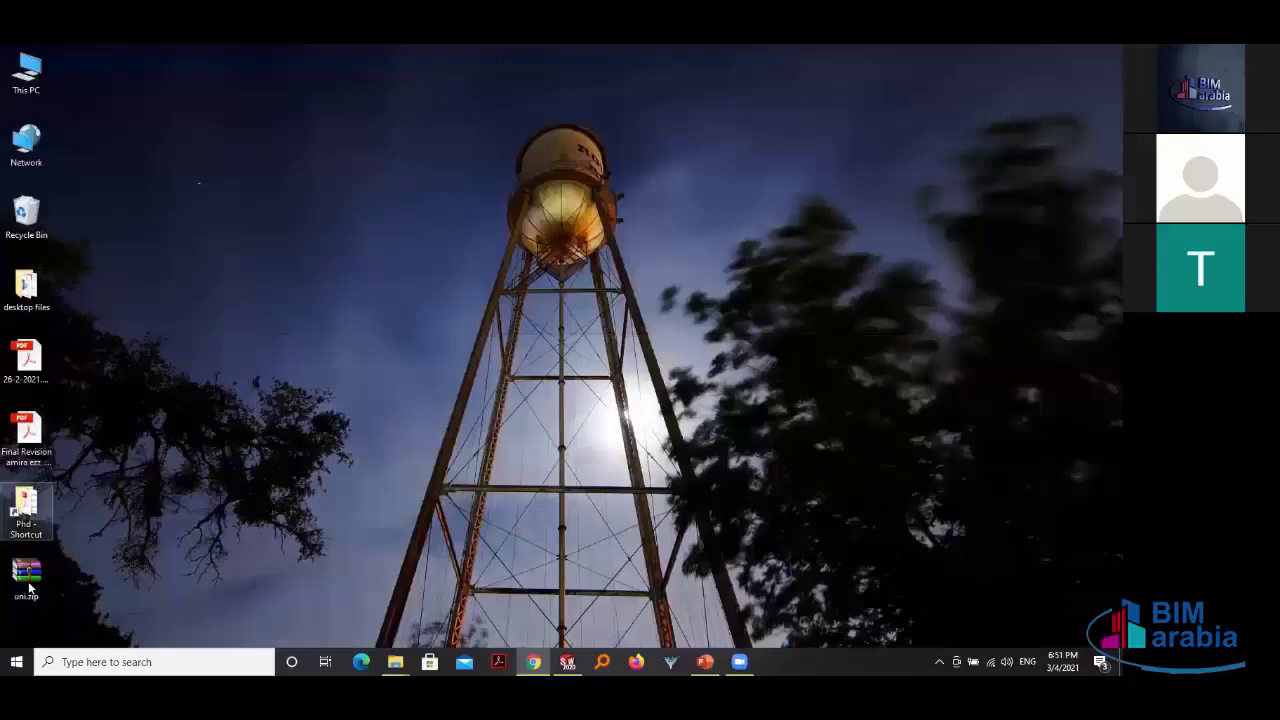
pyautogui.click(27, 583)
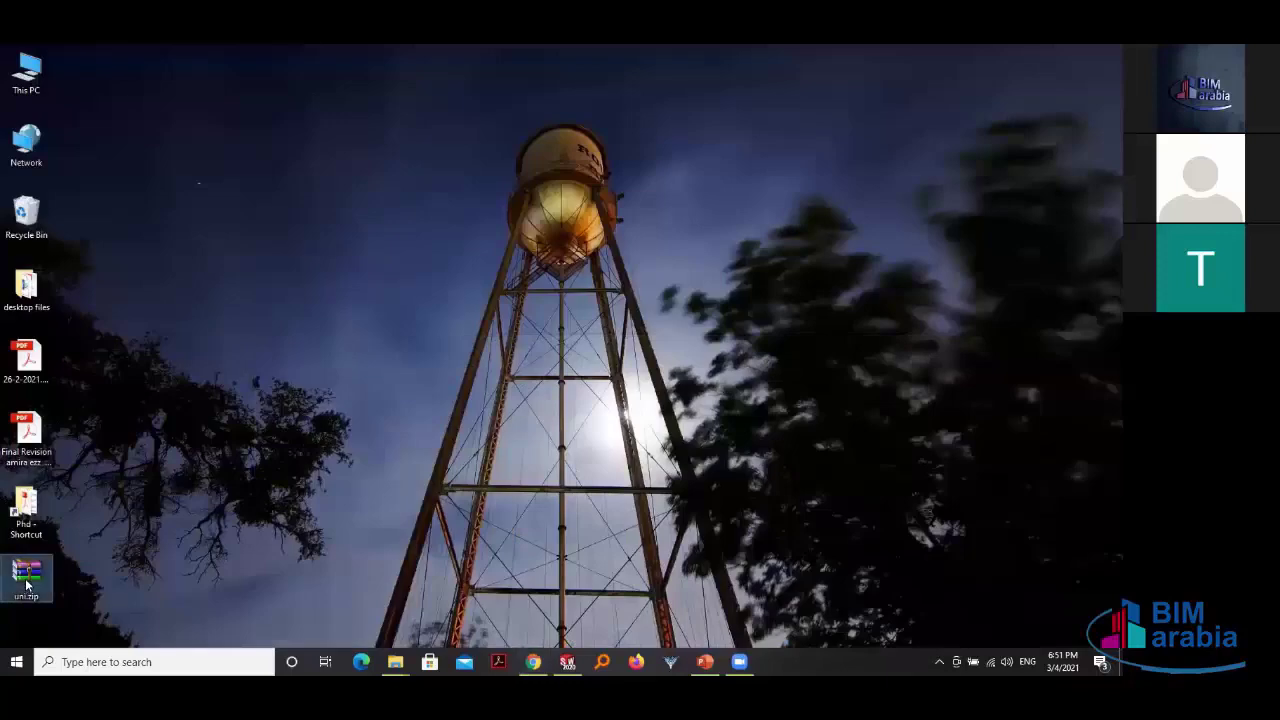
pyautogui.doubleClick(27, 583)
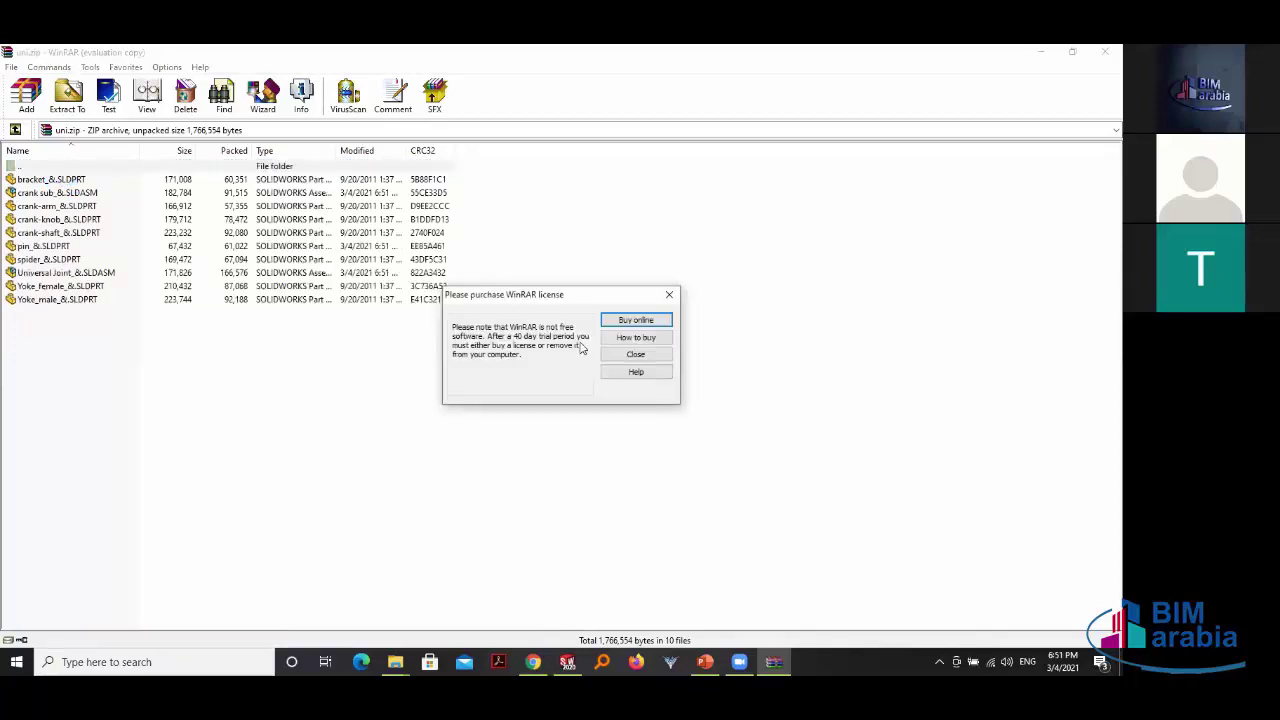
pyautogui.click(604, 355)
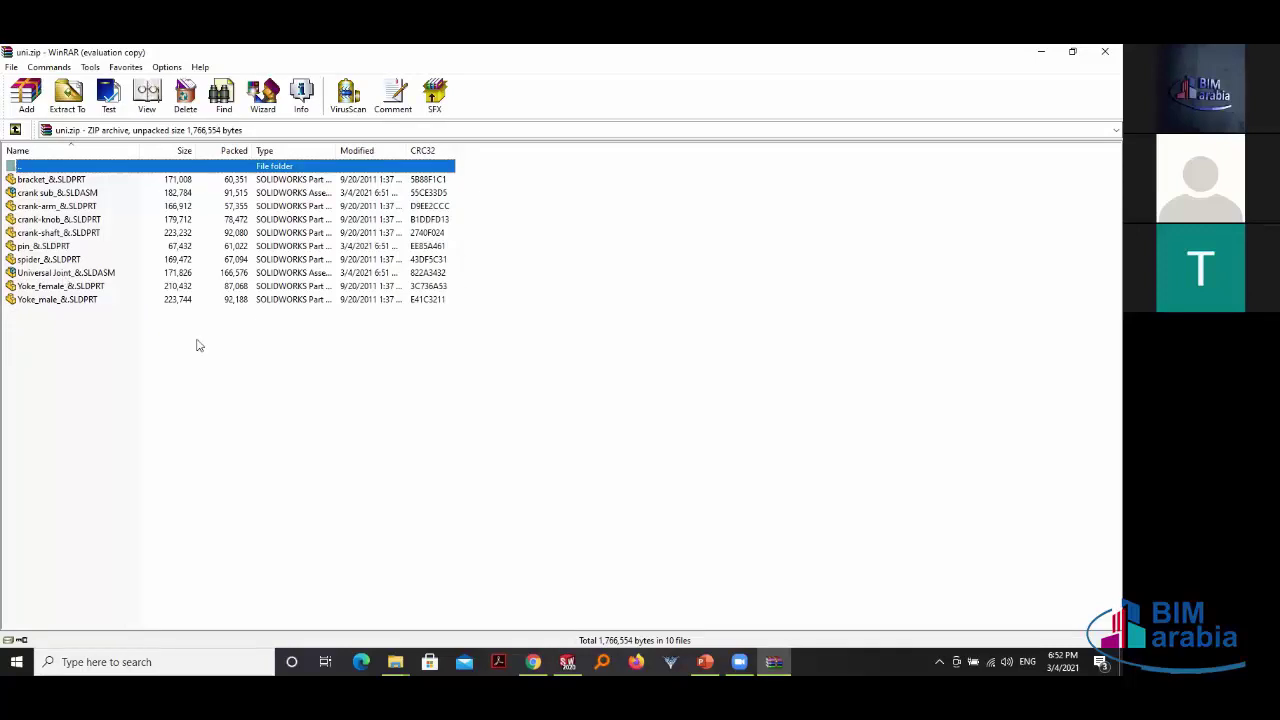
pyautogui.click(1103, 51)
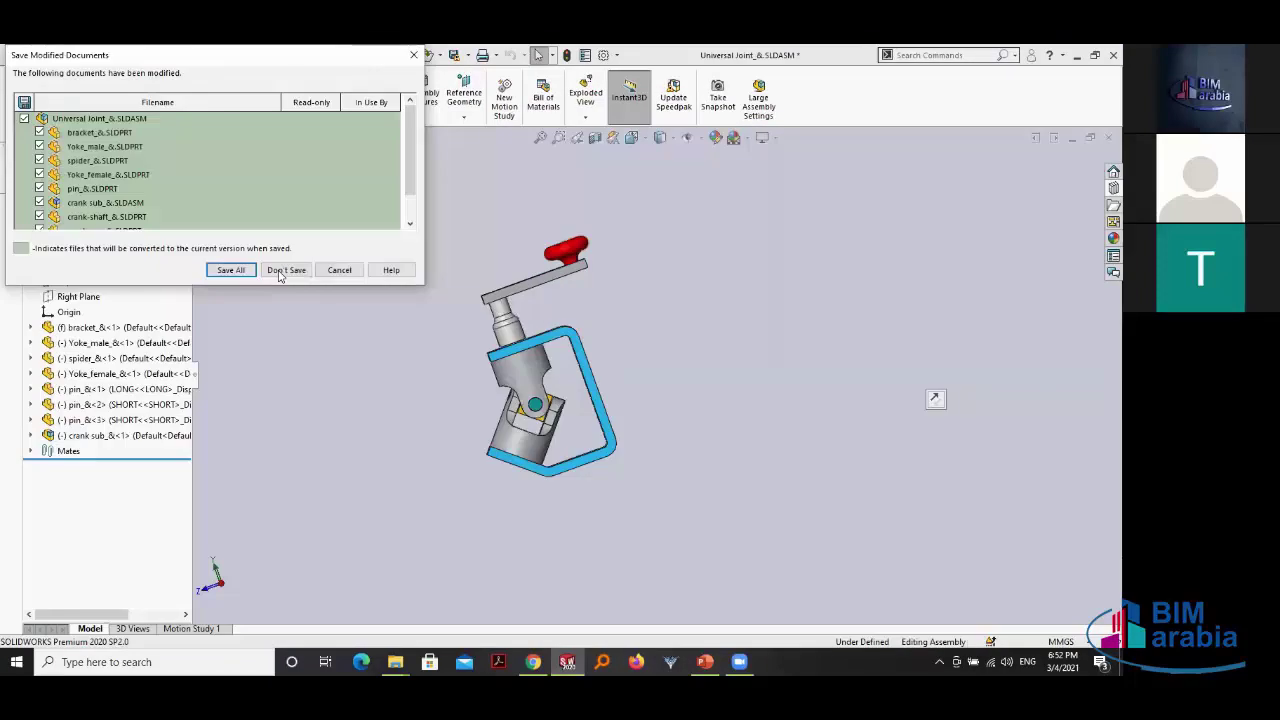
# Step: Choose Don't Save for the assembly, then advance the deck to the Lesson 13 slide
pyautogui.click(285, 270)
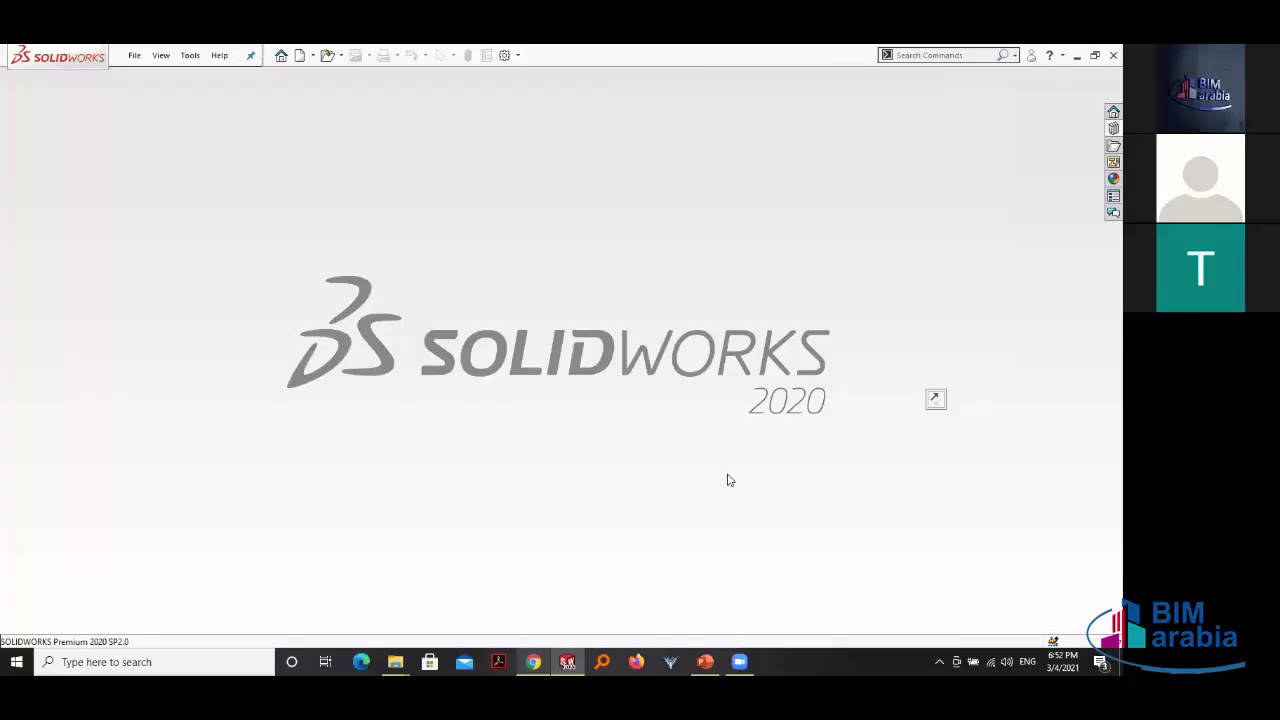
pyautogui.hotkey('alt', 'Tab')
pyautogui.press('pagedown')
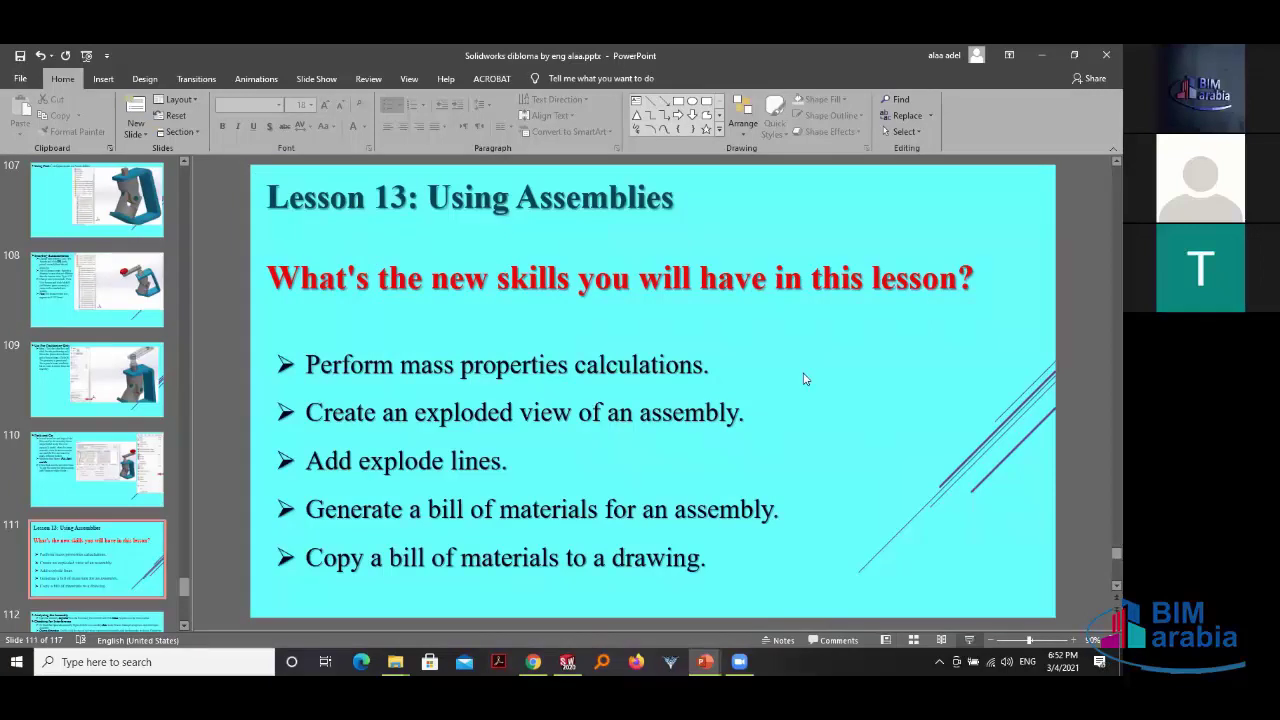
pyautogui.hotkey('shift', 'F5')
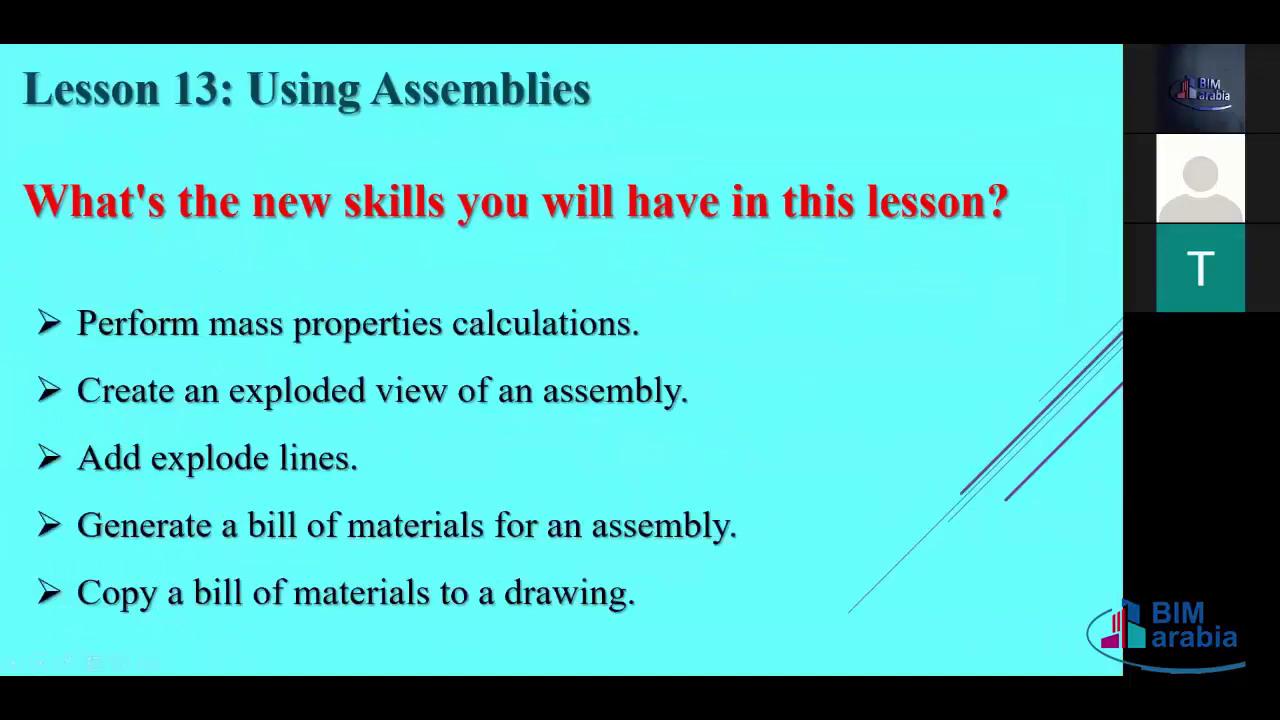
pyautogui.press('Right')
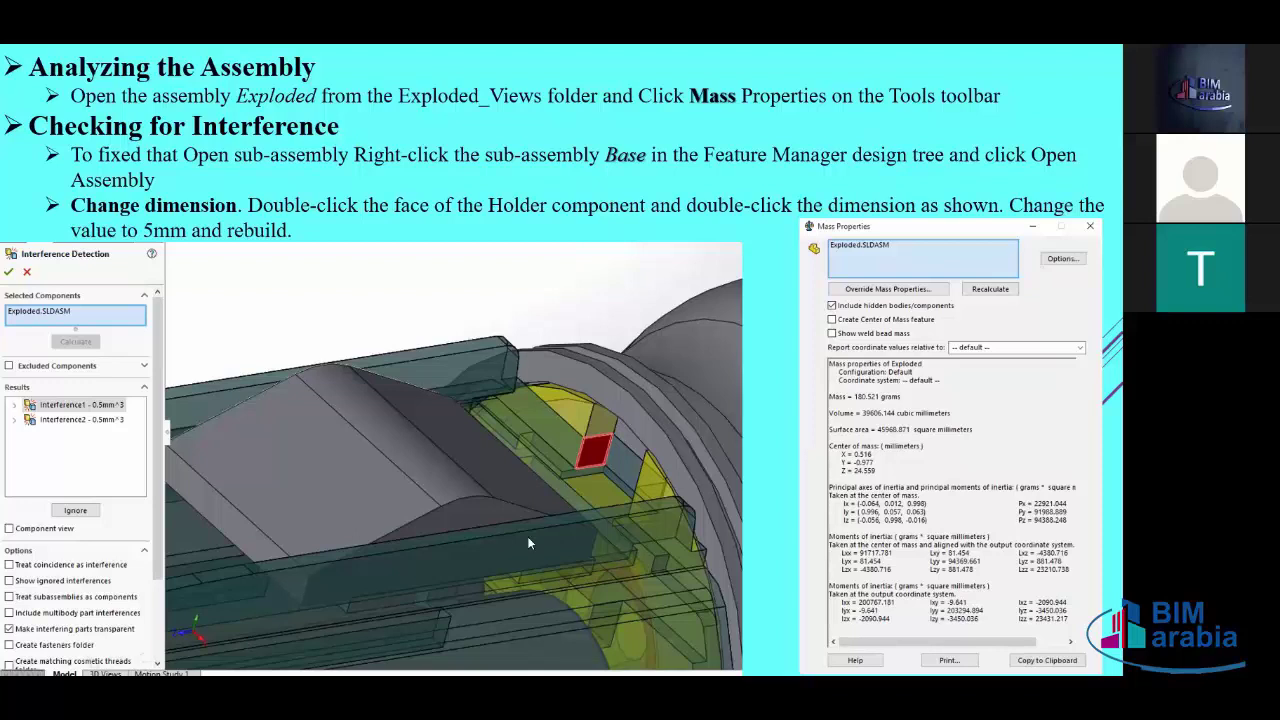
pyautogui.hotkey('alt', 'Tab')
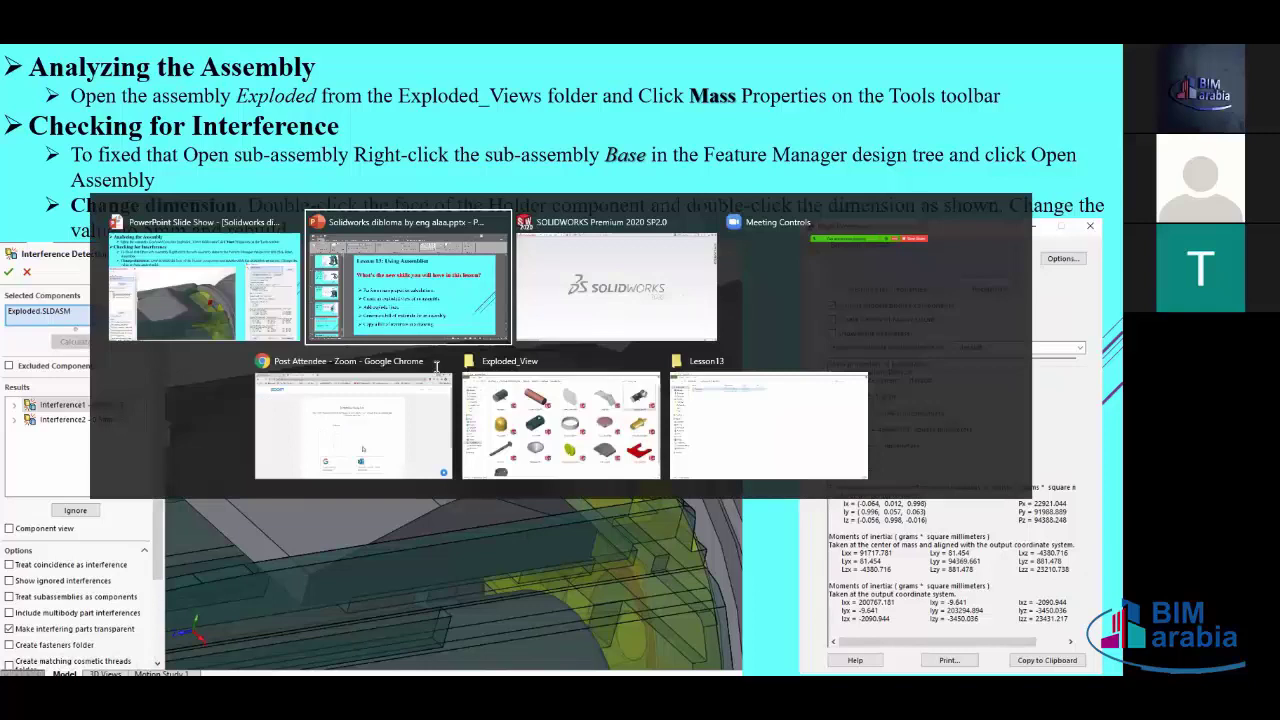
pyautogui.hotkey('alt', 'Tab')
pyautogui.press('Tab')
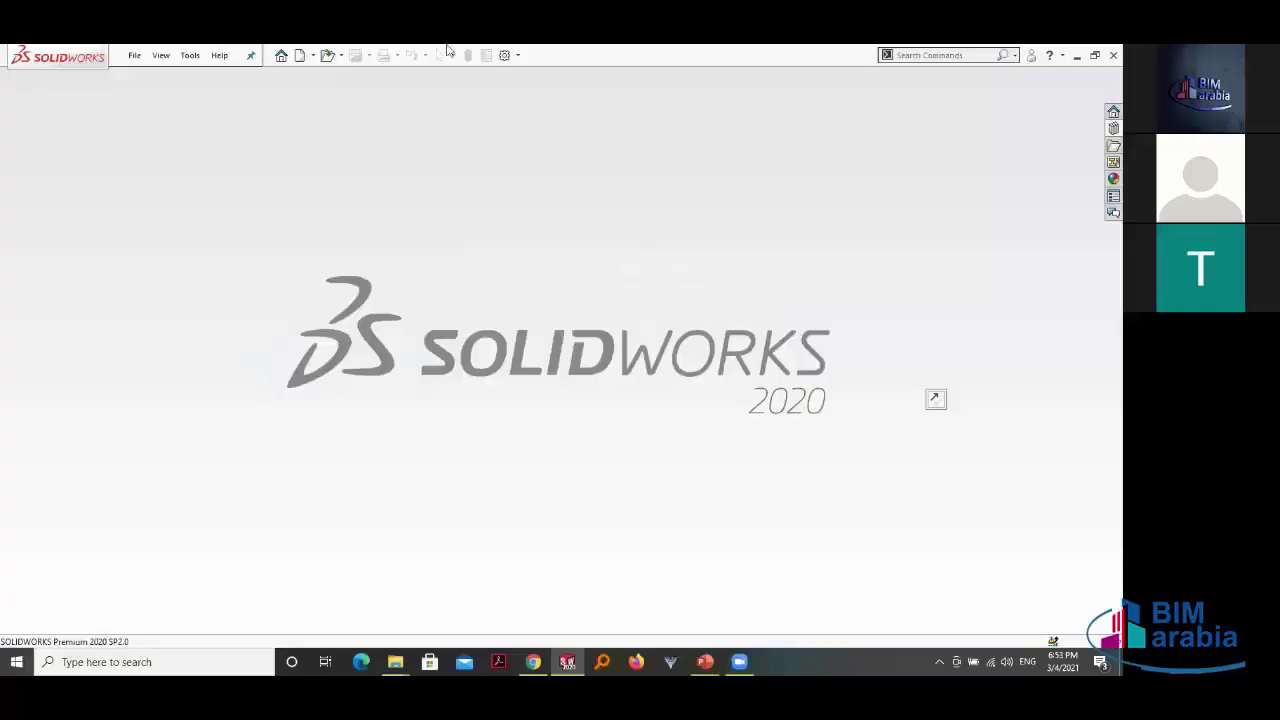
# Step: Open Exploded.SLDASM from Lesson13 > Case Study > Exploded View, dismissing the rebuild prompt
pyautogui.click(327, 55)
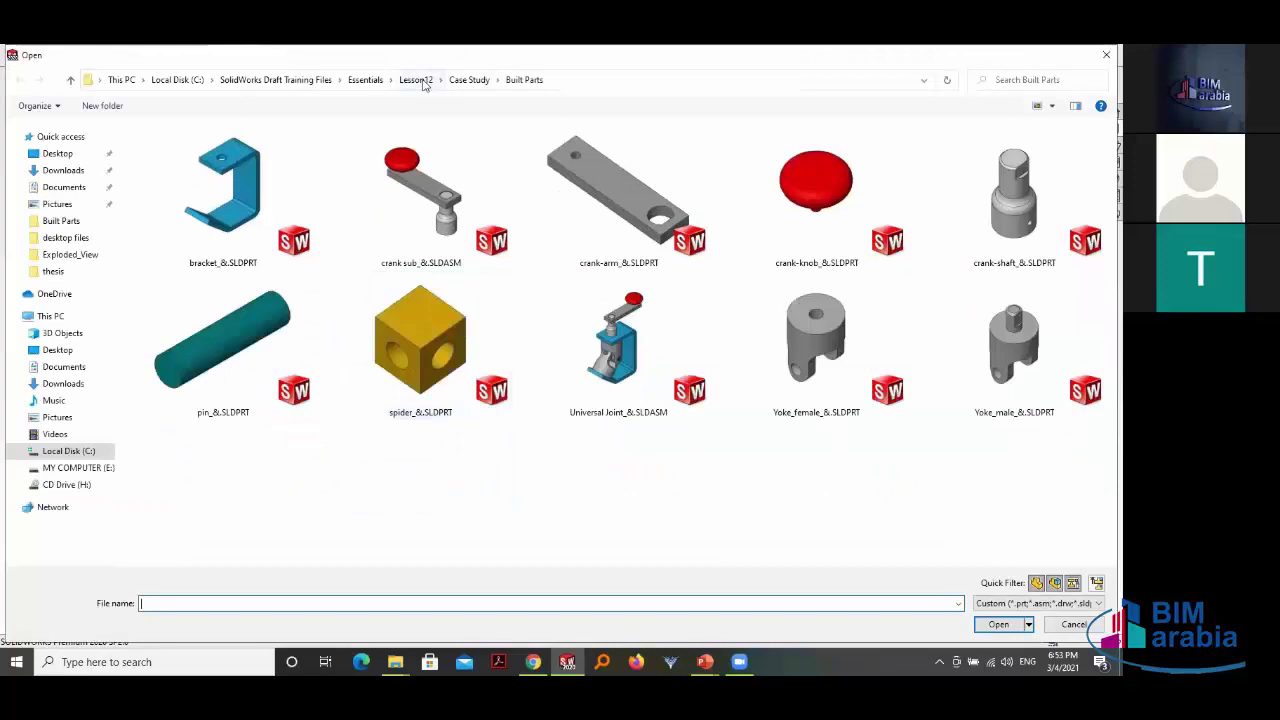
pyautogui.click(416, 80)
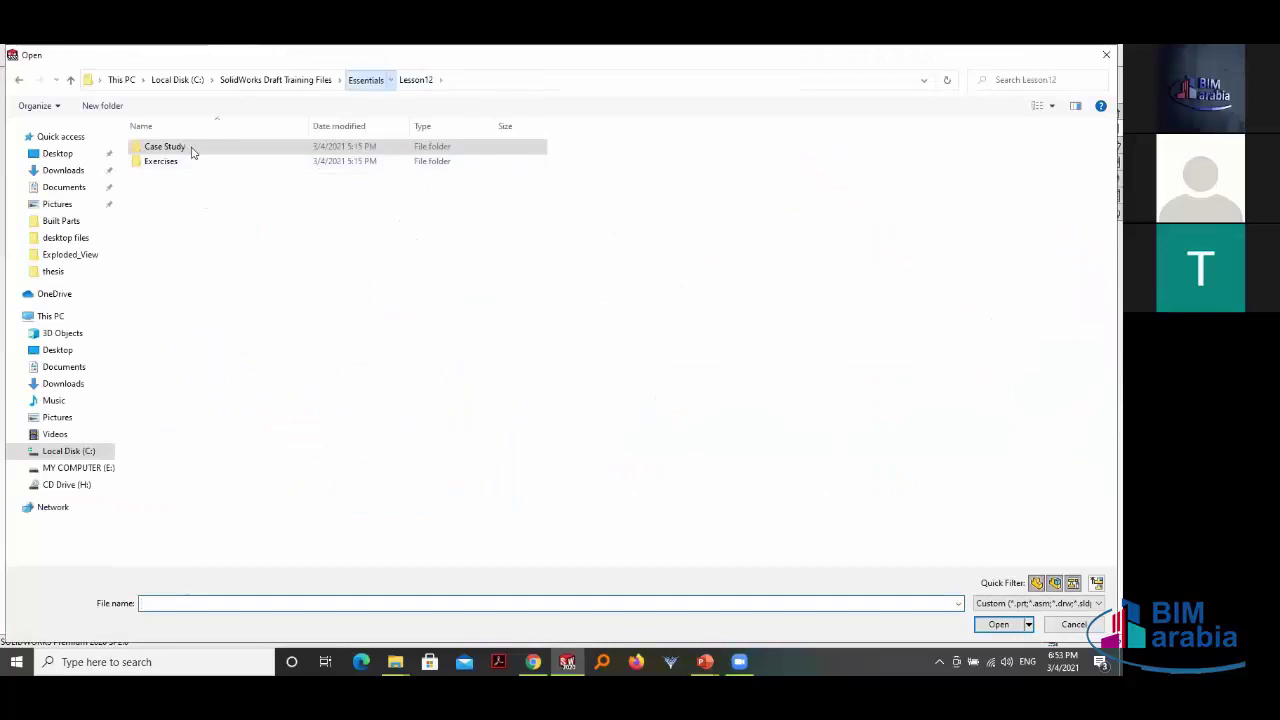
pyautogui.doubleClick(175, 313)
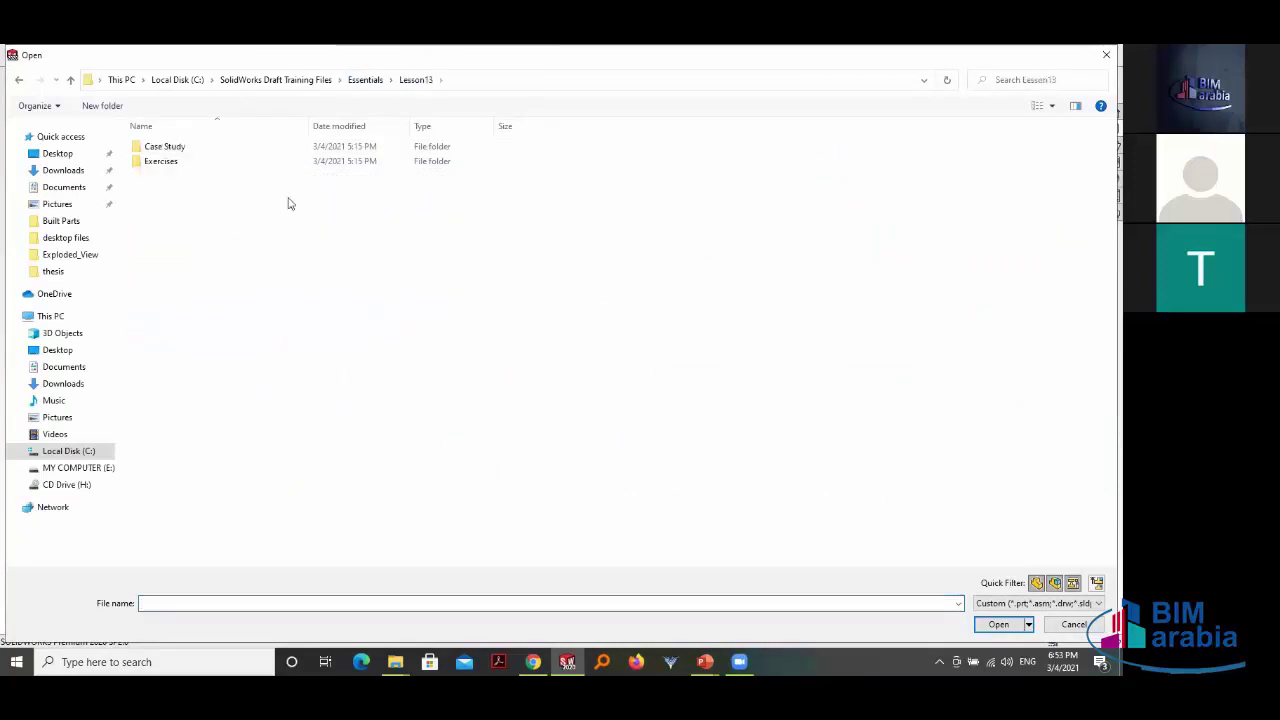
pyautogui.doubleClick(182, 150)
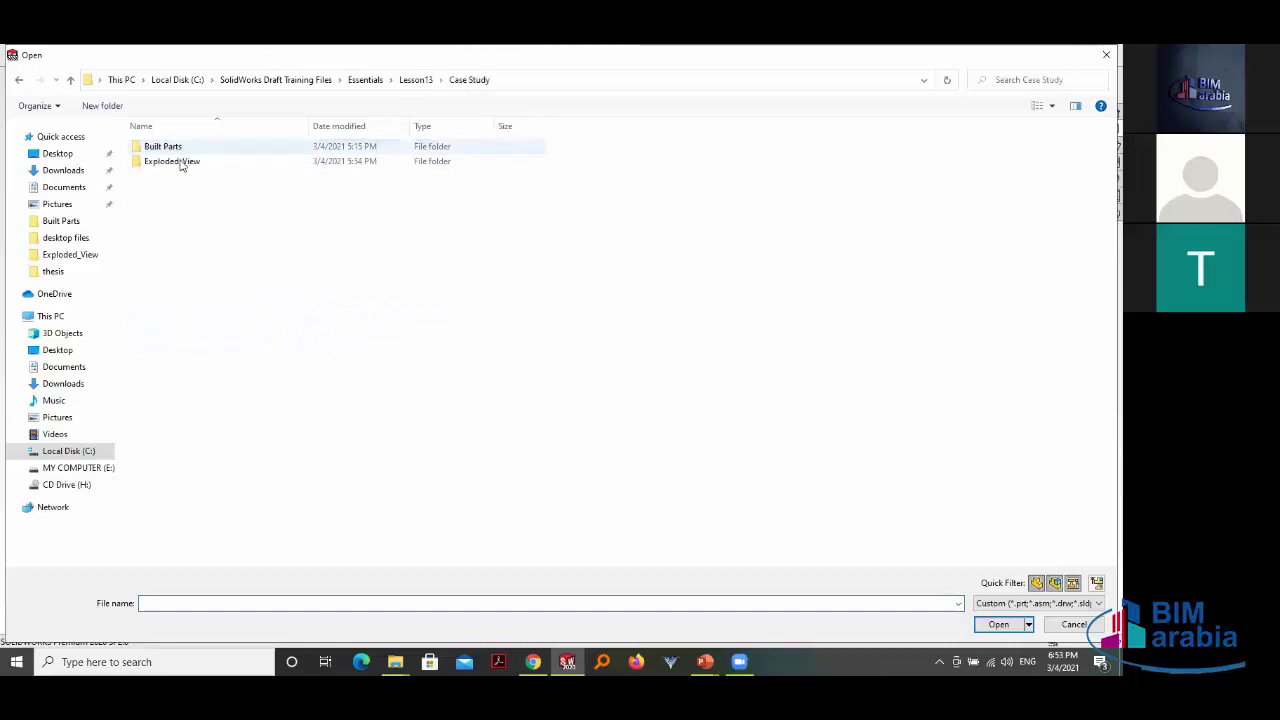
pyautogui.click(180, 166)
pyautogui.doubleClick(179, 167)
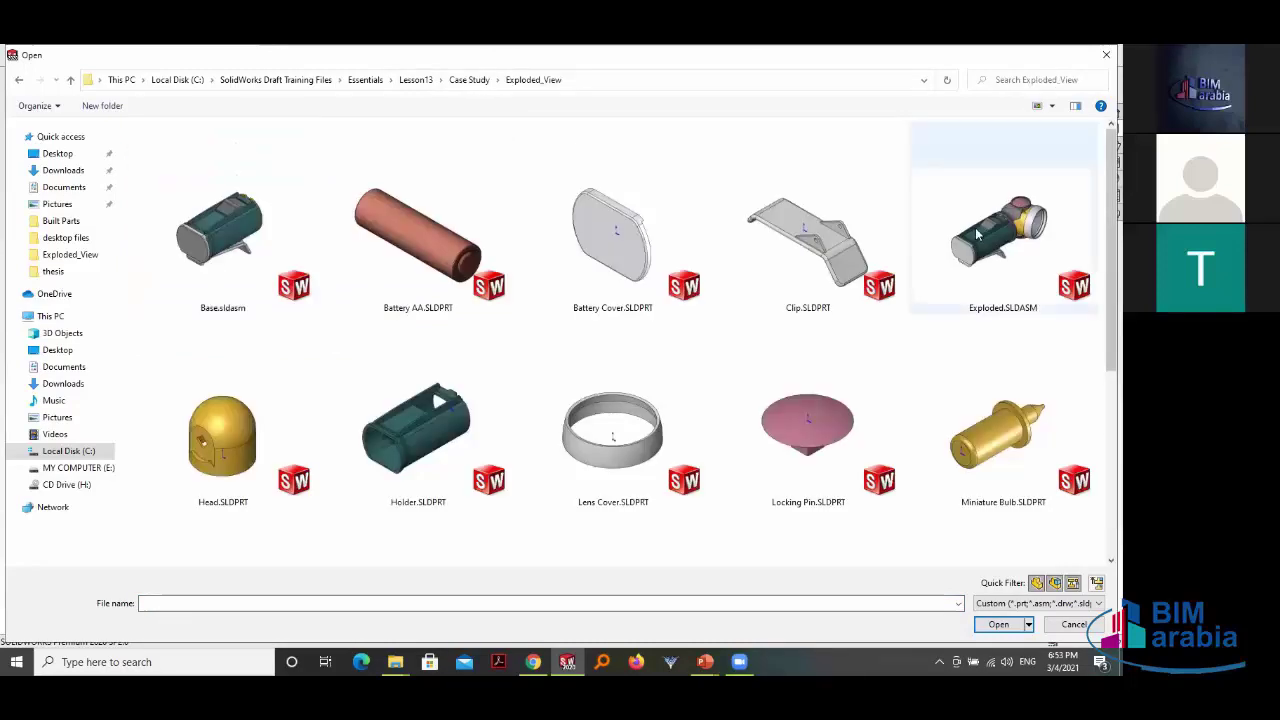
pyautogui.press('Return')
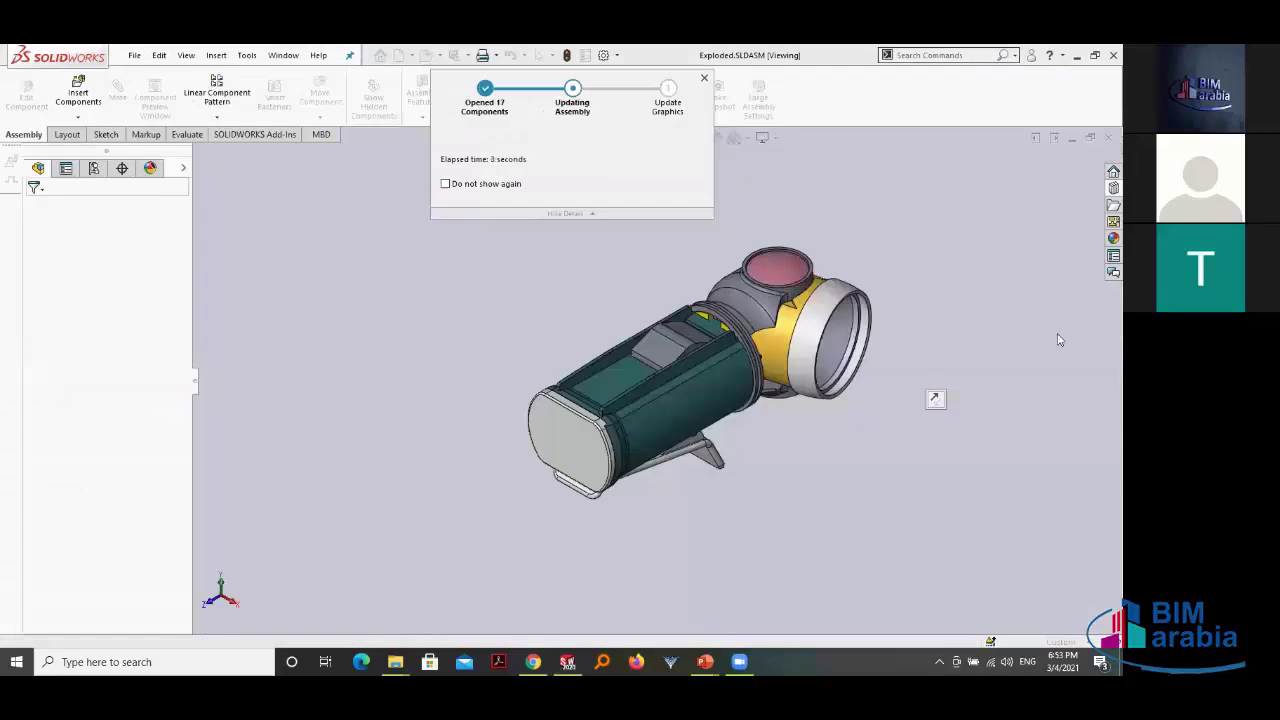
pyautogui.click(565, 365)
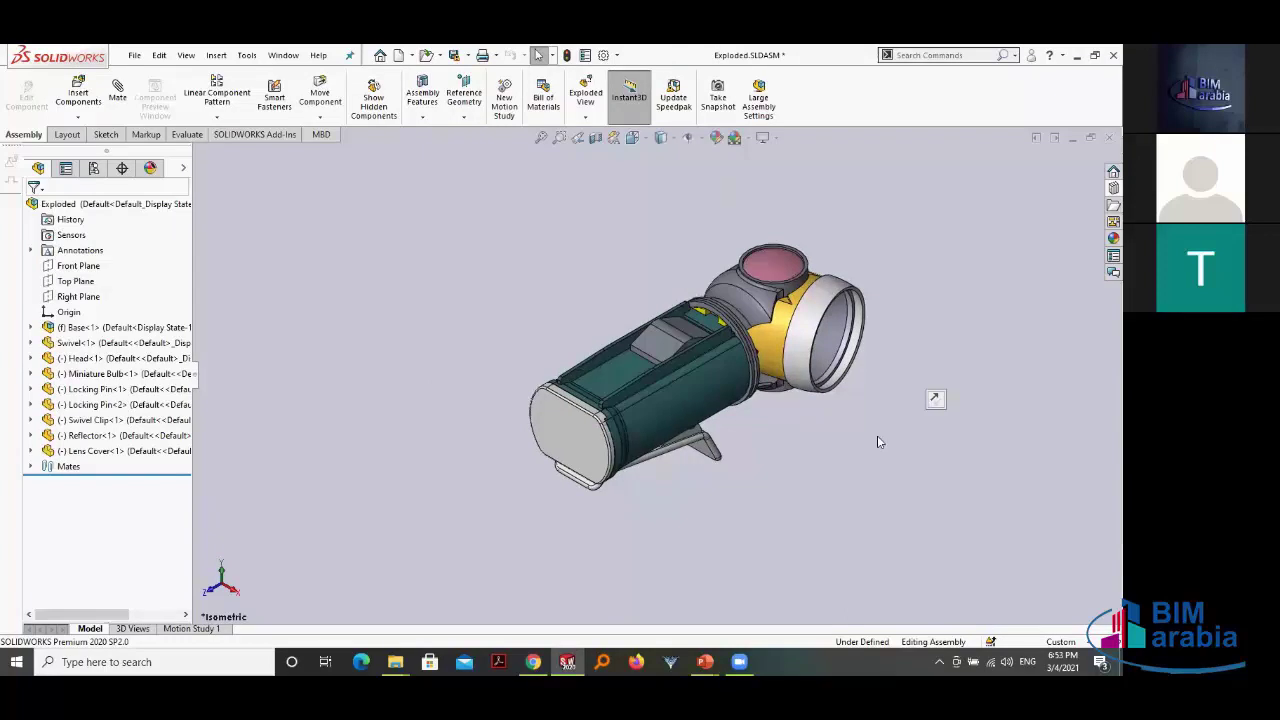
# Step: Bring up the Evaluate tab commands for the flashlight assembly
pyautogui.scroll(-2, 858, 325)
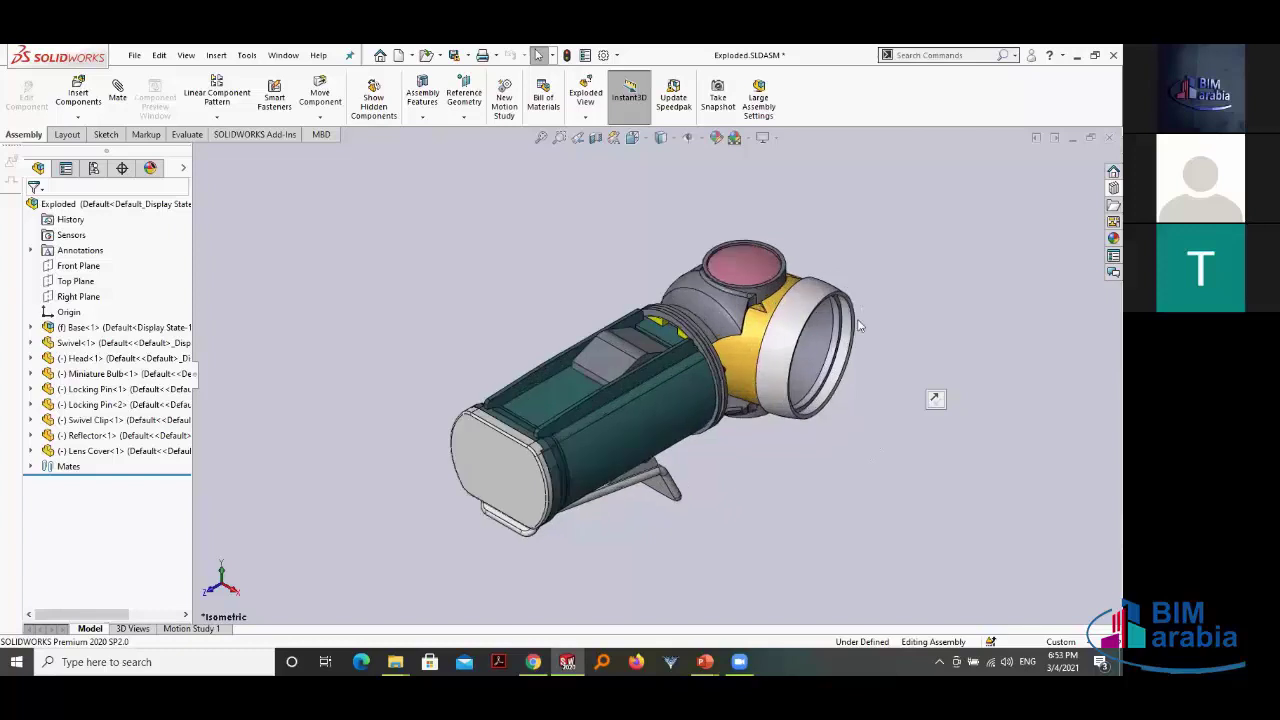
pyautogui.scroll(1, 858, 325)
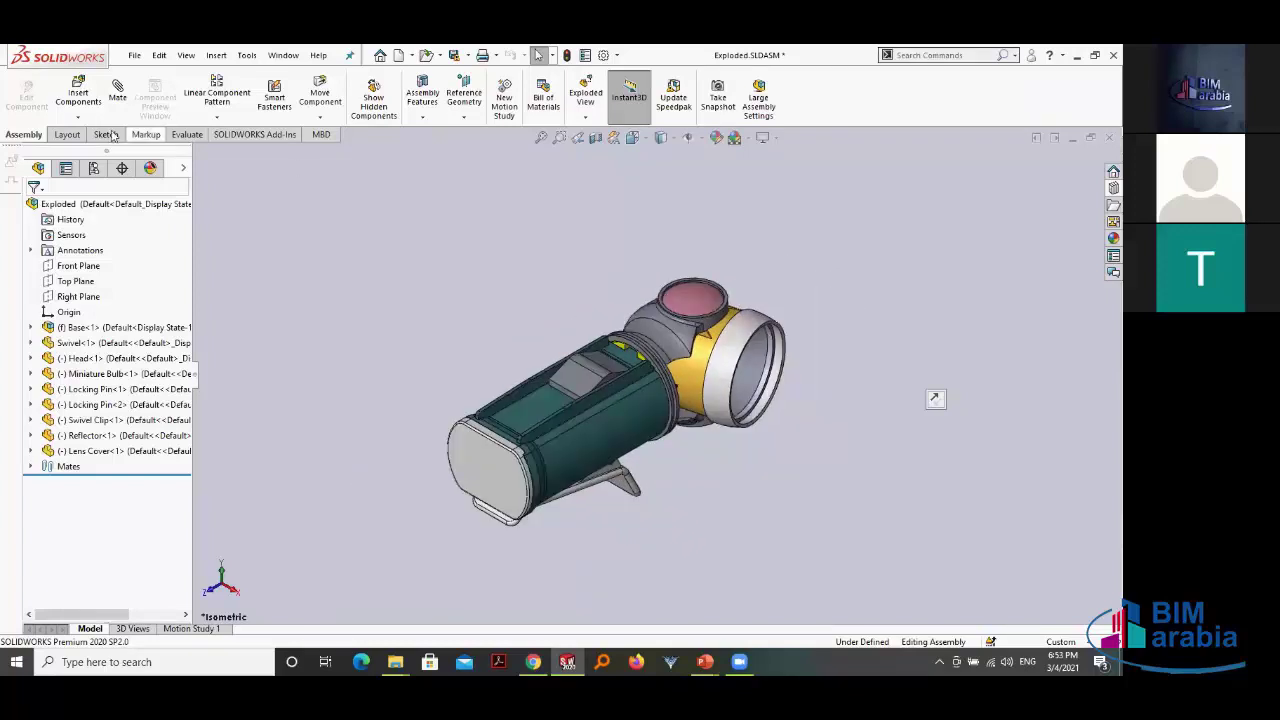
pyautogui.click(183, 136)
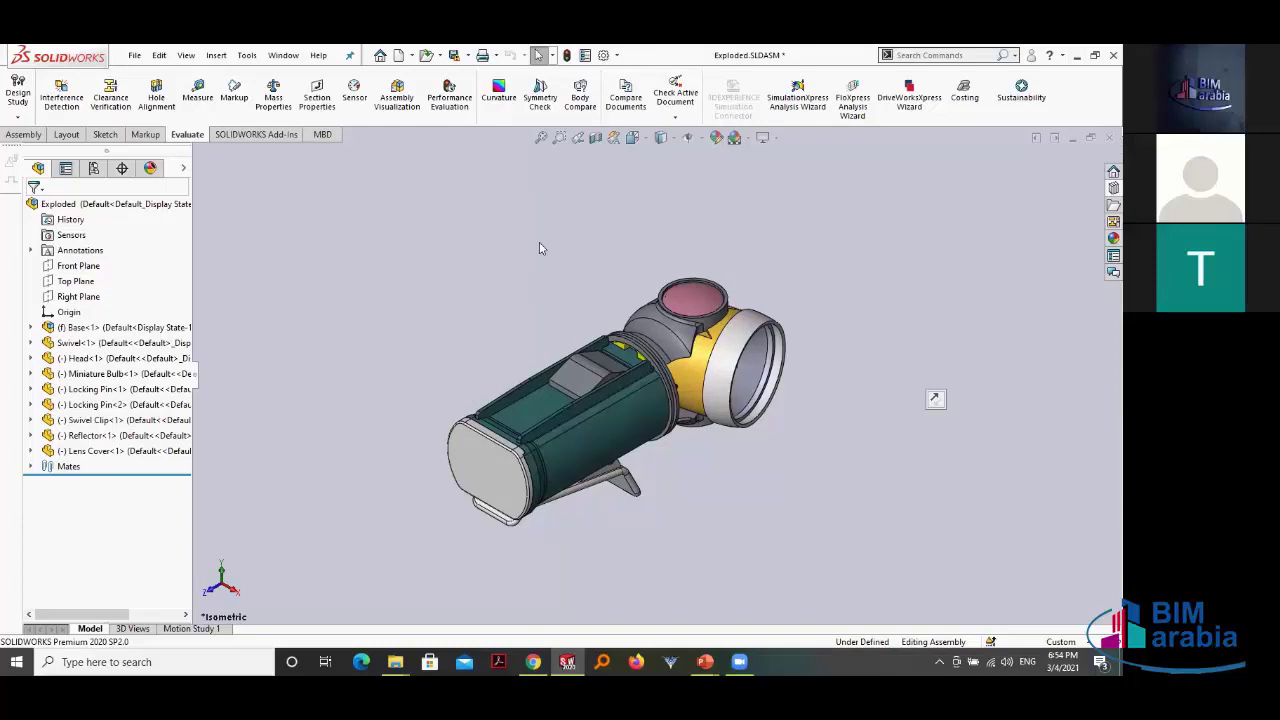
# Step: Show the assembly's mass properties, review them beside the parts tree, then close the results
pyautogui.click(270, 103)
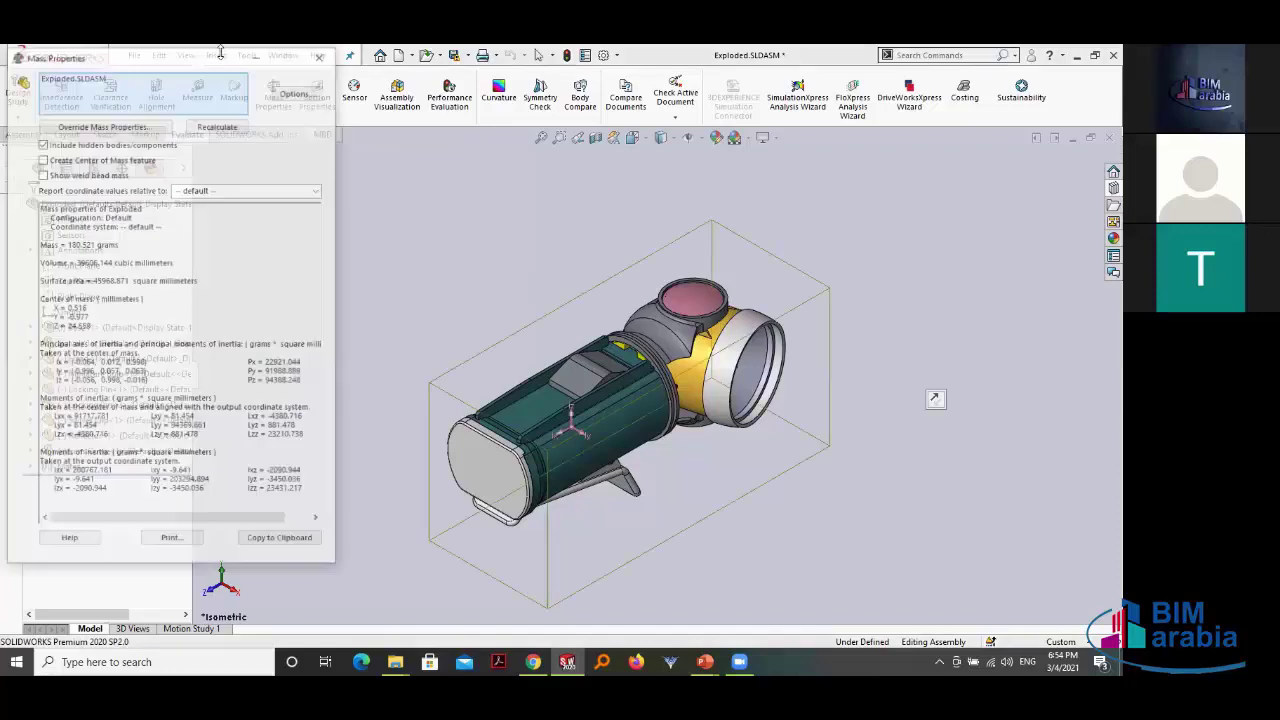
pyautogui.moveTo(250, 55); pyautogui.dragTo(431, 55)
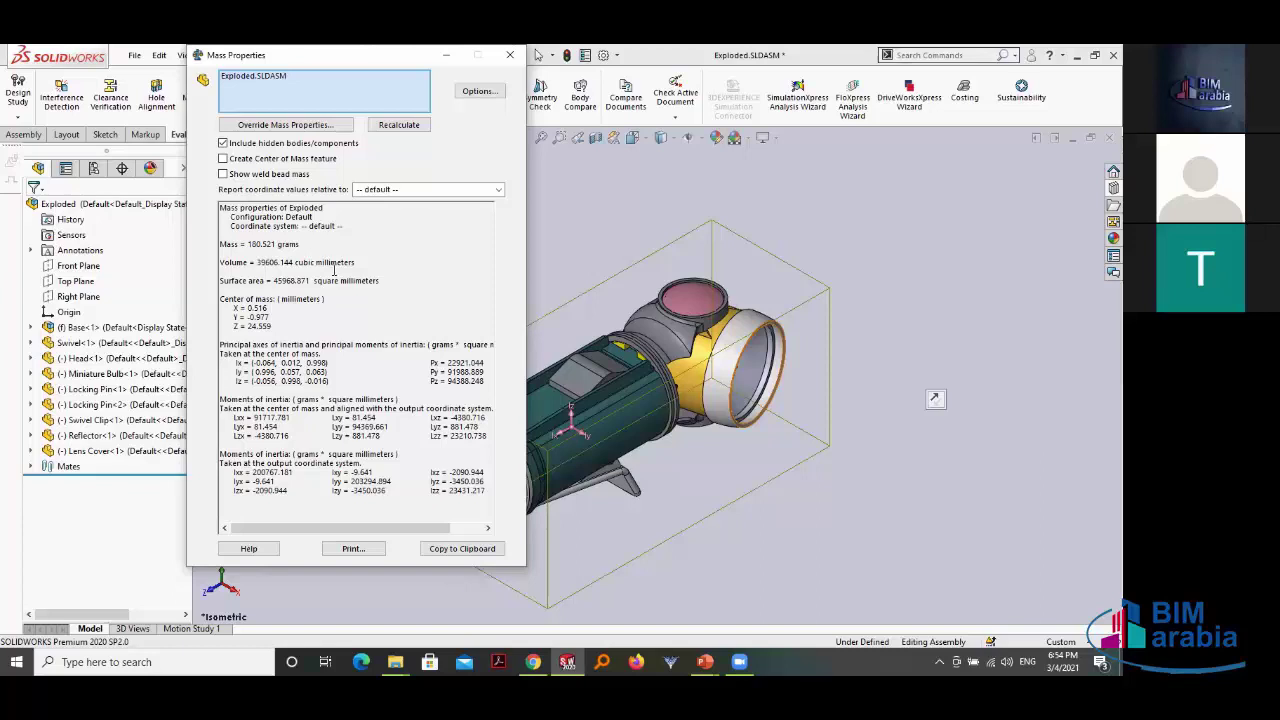
pyautogui.click(545, 305)
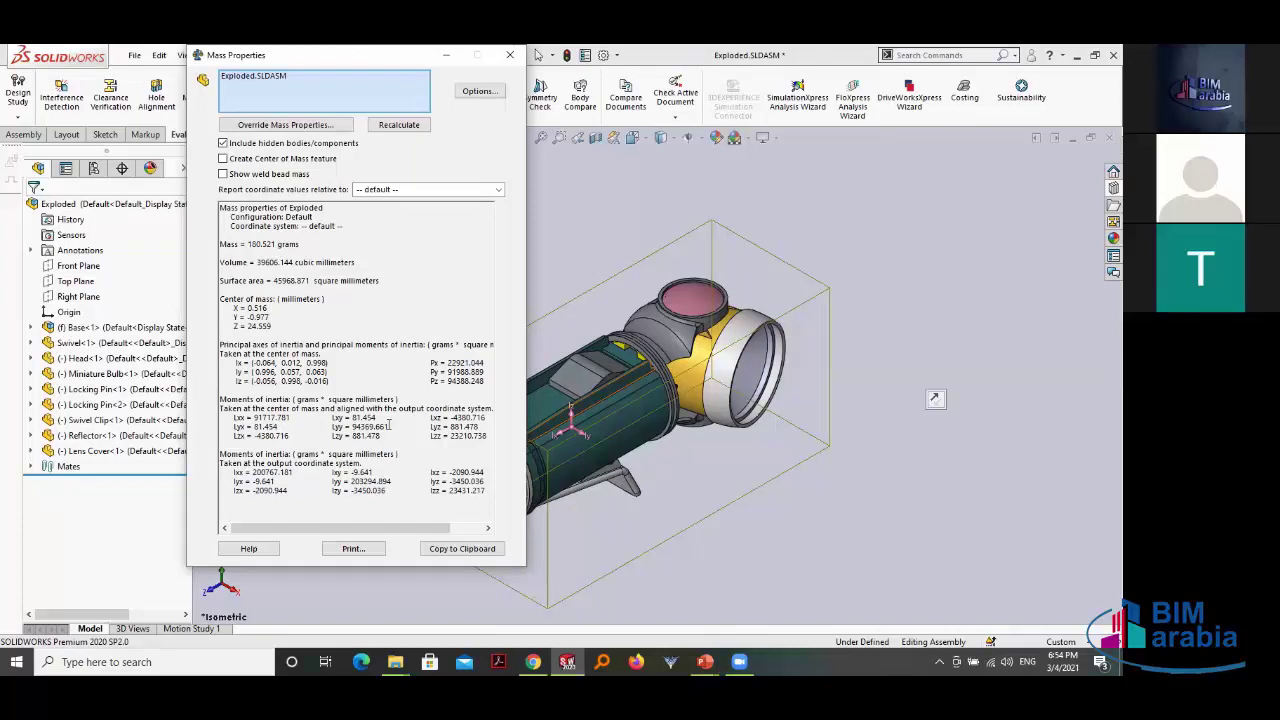
pyautogui.click(510, 54)
# Step: Orbit and zoom the flashlight until the lens faces front and the body points left
pyautogui.scroll(2, 517, 457)
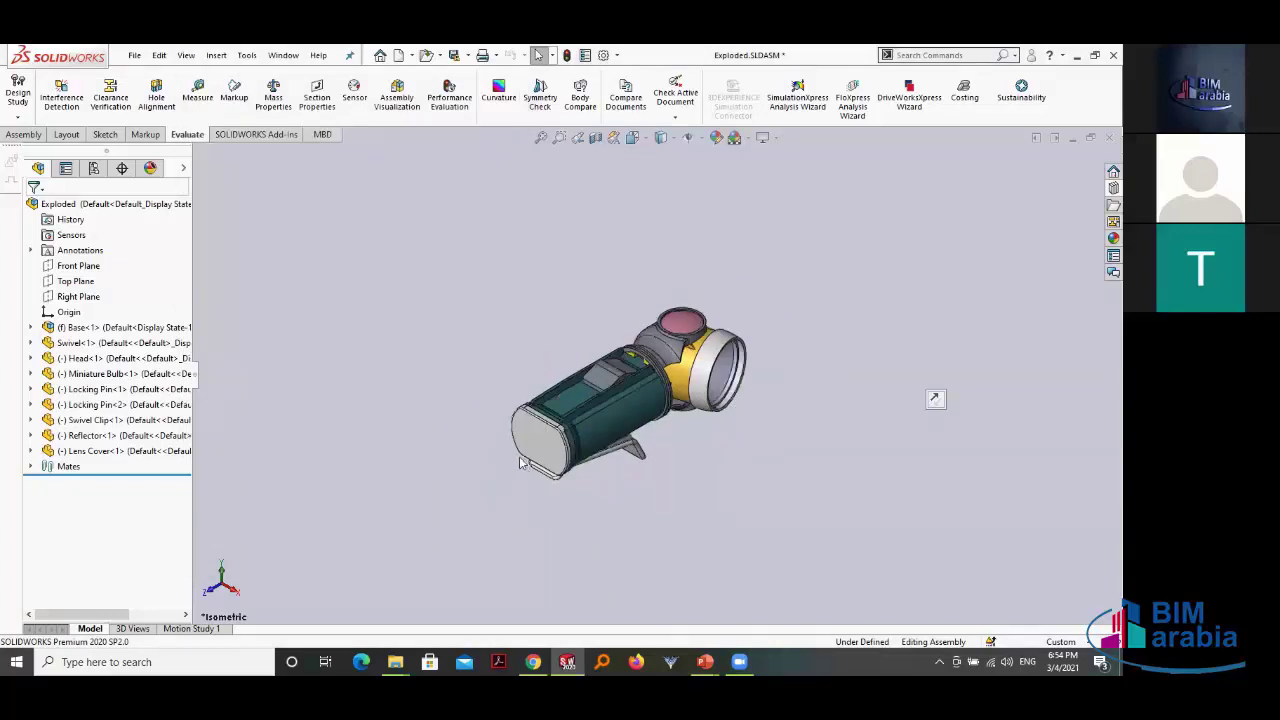
pyautogui.scroll(-2, 537, 432)
pyautogui.scroll(-3, 545, 415)
pyautogui.scroll(3, 553, 397)
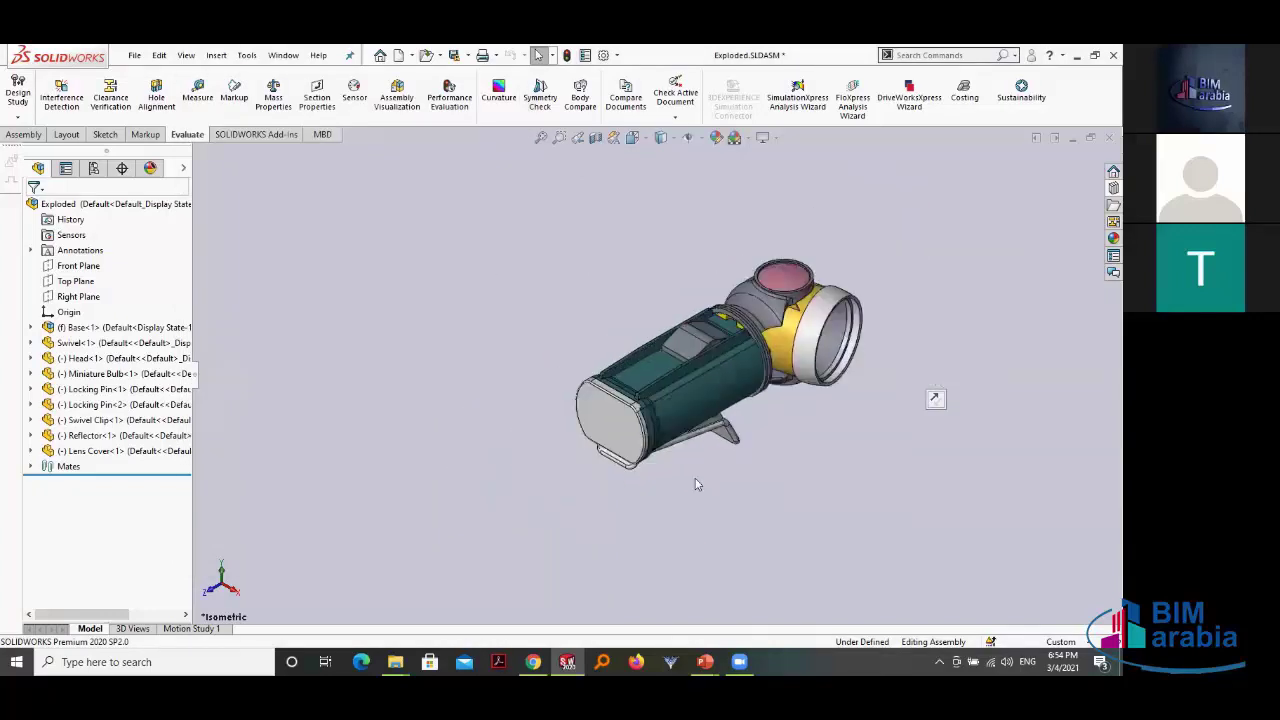
pyautogui.scroll(-2, 627, 464)
pyautogui.scroll(-1, 627, 464)
pyautogui.scroll(-1, 622, 470)
pyautogui.scroll(-1, 645, 494)
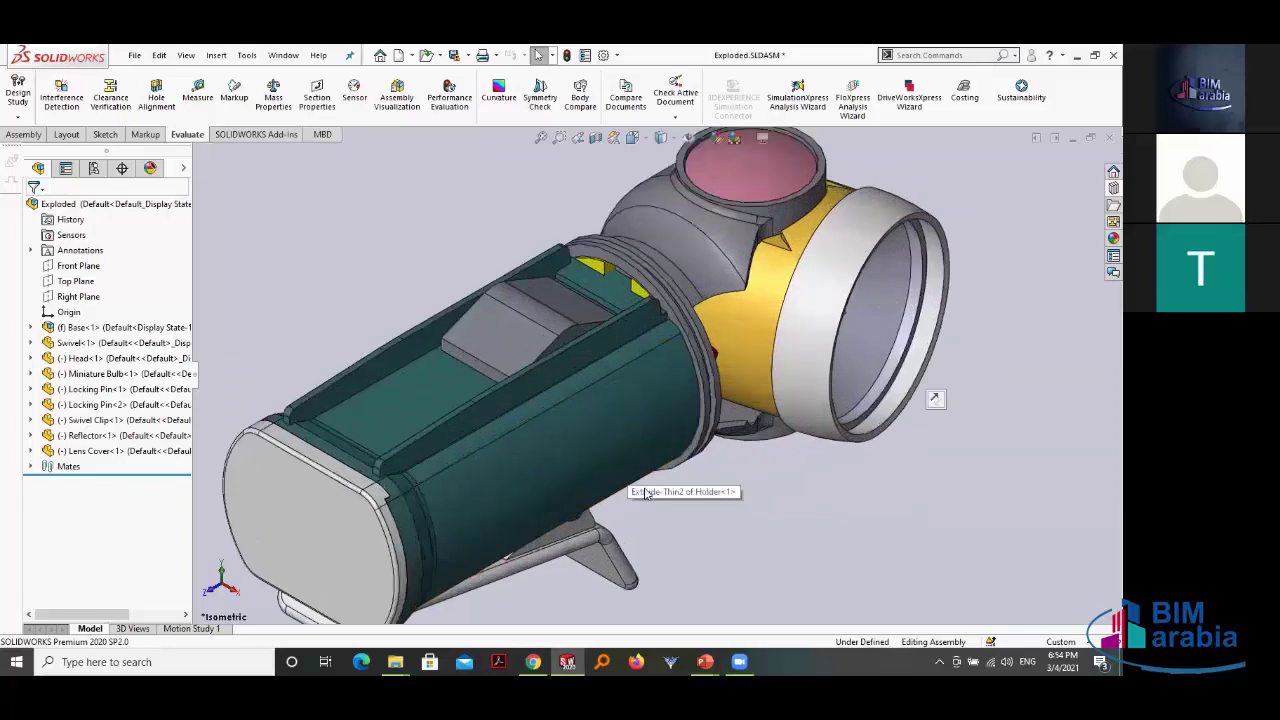
pyautogui.scroll(3, 645, 494)
pyautogui.moveTo(469, 408)
pyautogui.mouseDown(button='middle')
pyautogui.moveTo(389, 376)
pyautogui.moveTo(480, 457)
pyautogui.mouseUp(button='middle')
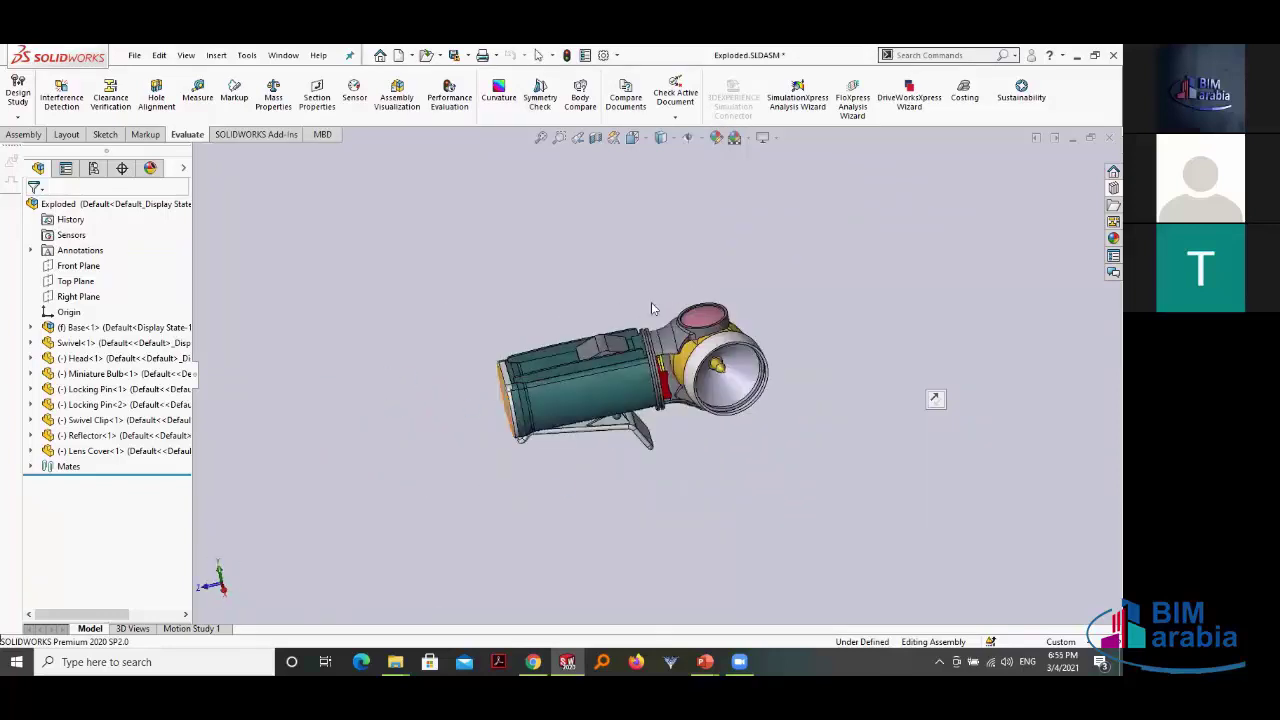
pyautogui.moveTo(651, 308); pyautogui.dragTo(712, 492, button='middle')
pyautogui.scroll(-2, 670, 440)
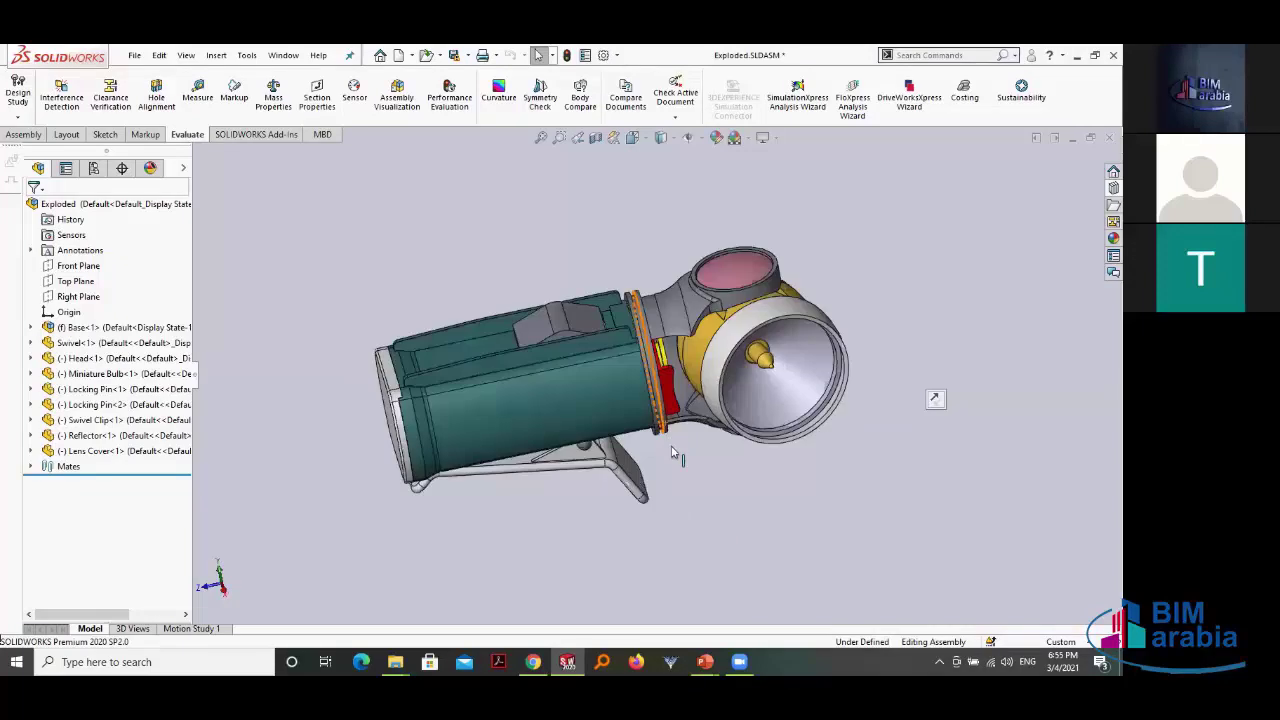
pyautogui.scroll(-2, 672, 452)
pyautogui.scroll(3, 668, 452)
pyautogui.moveTo(668, 452)
pyautogui.mouseDown(button='middle')
pyautogui.moveTo(518, 306)
pyautogui.moveTo(500, 252)
pyautogui.moveTo(646, 234)
pyautogui.moveTo(646, 300)
pyautogui.mouseUp(button='middle')
pyautogui.moveTo(526, 294)
pyautogui.mouseDown(button='middle')
pyautogui.moveTo(513, 370)
pyautogui.moveTo(529, 331)
pyautogui.moveTo(553, 339)
pyautogui.mouseUp(button='middle')
pyautogui.moveTo(553, 339); pyautogui.dragTo(543, 337)
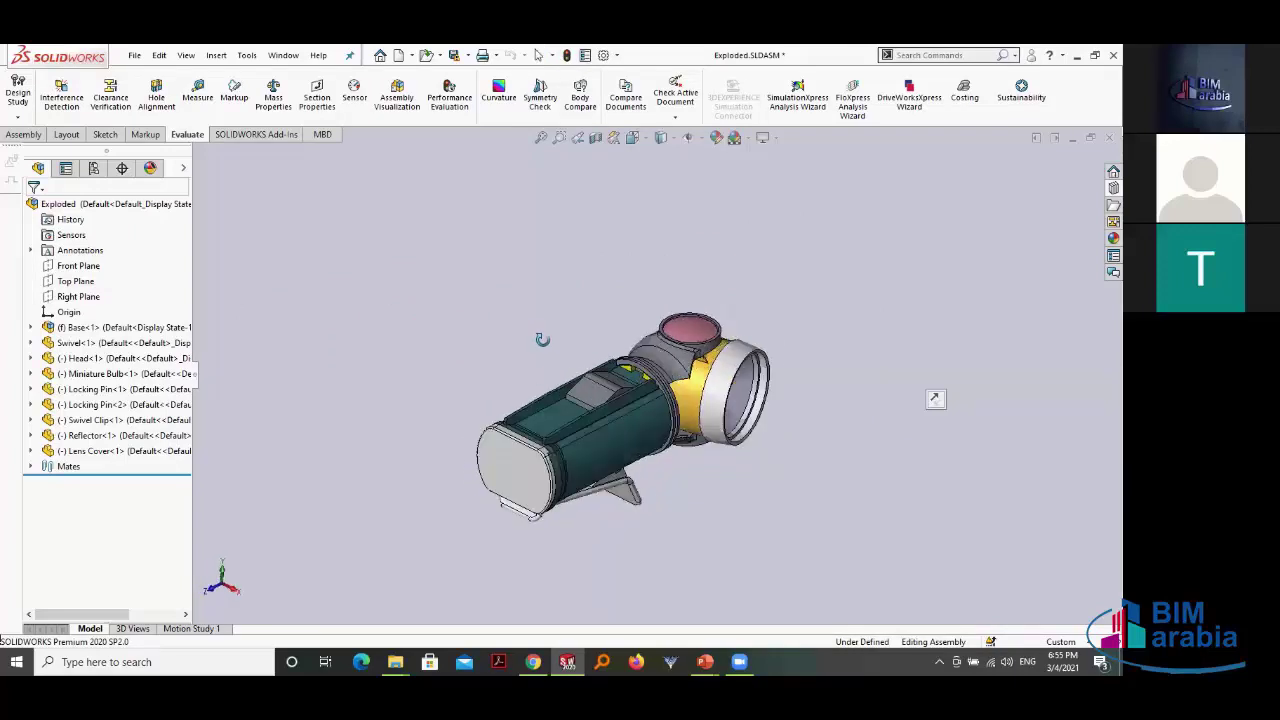
pyautogui.press('Escape')
pyautogui.scroll(-1, 743, 543)
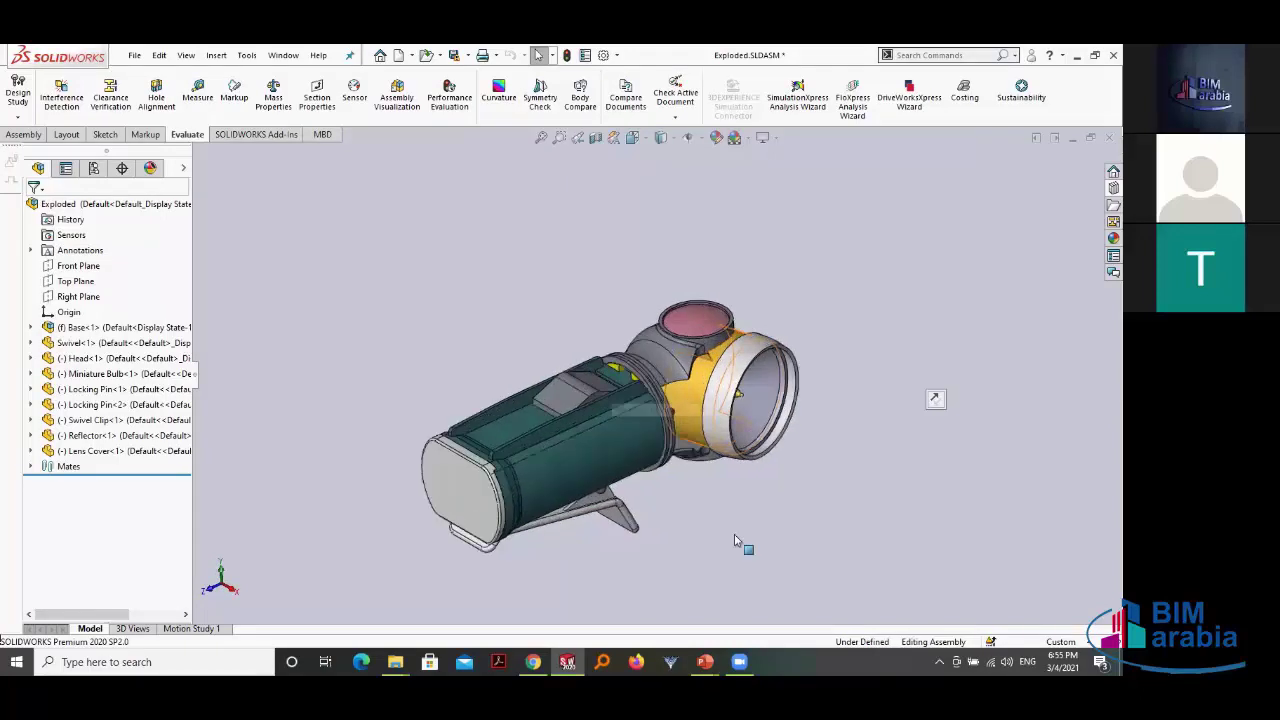
pyautogui.scroll(-4, 700, 434)
pyautogui.scroll(4, 728, 521)
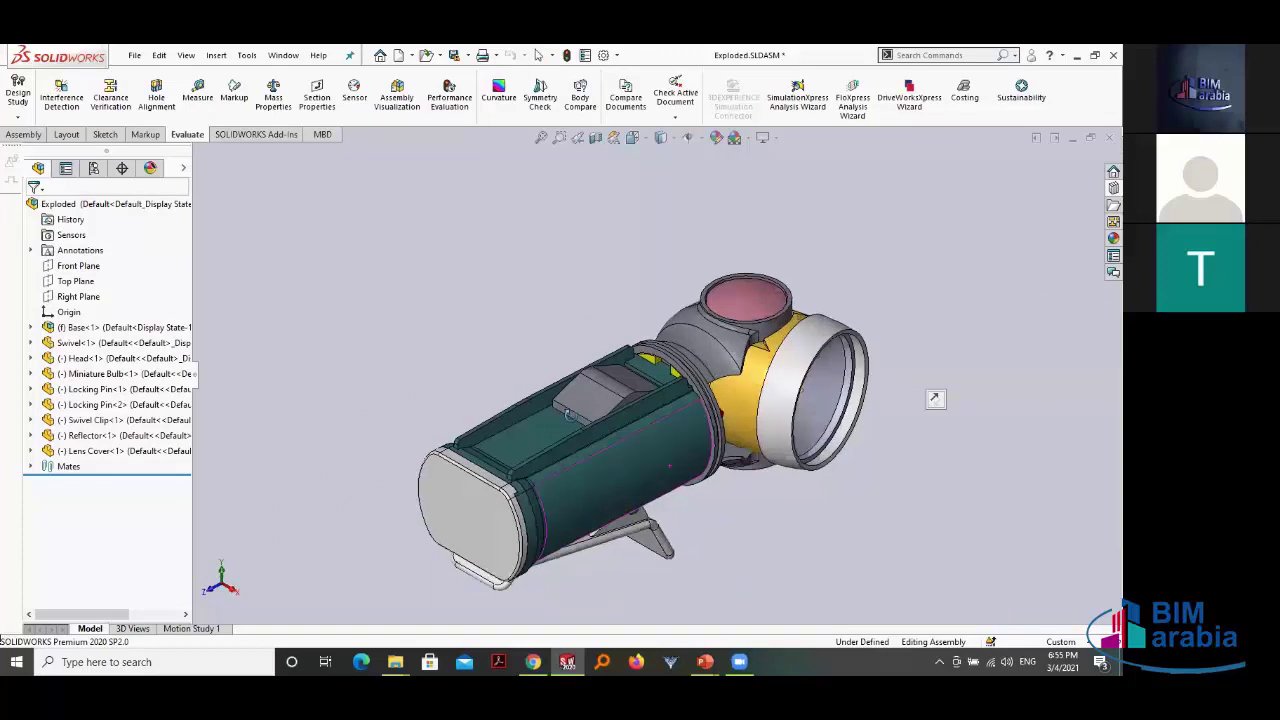
pyautogui.moveTo(569, 416)
pyautogui.mouseDown(button='middle')
pyautogui.moveTo(702, 542)
pyautogui.moveTo(446, 246)
pyautogui.mouseUp(button='middle')
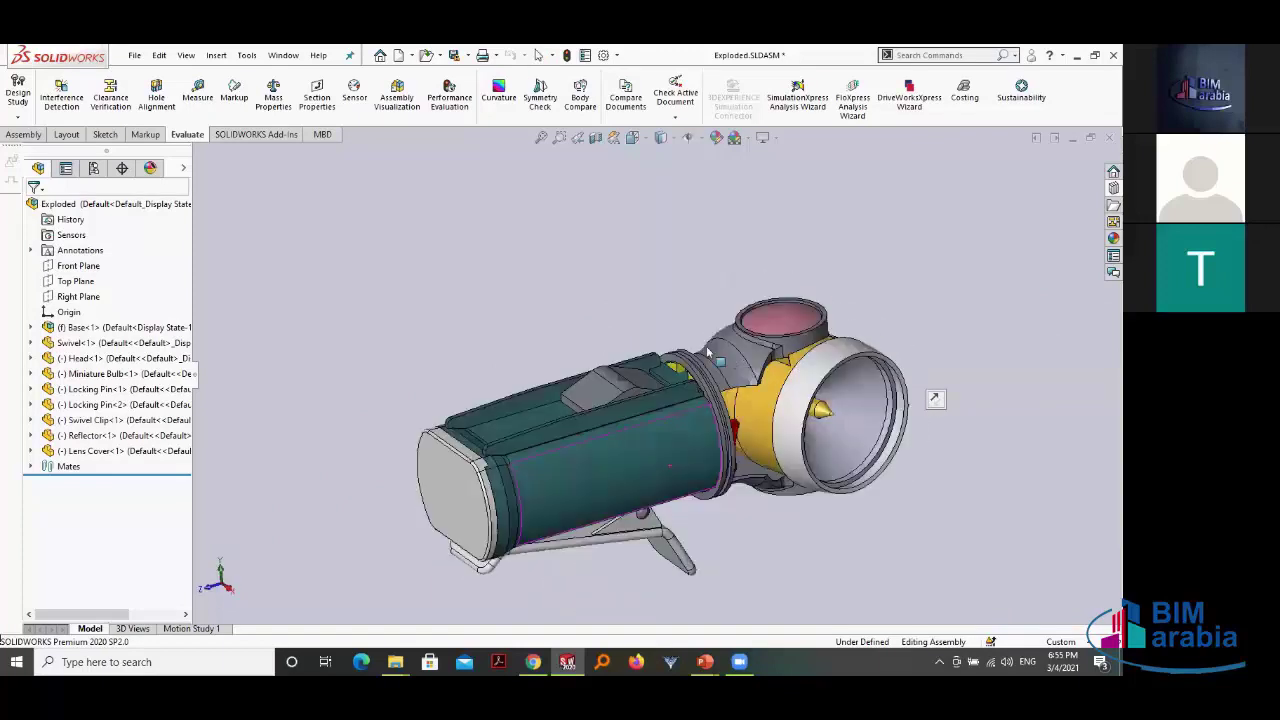
pyautogui.moveTo(644, 318)
pyautogui.mouseDown(button='middle')
pyautogui.moveTo(564, 337)
pyautogui.moveTo(519, 289)
pyautogui.mouseUp(button='middle')
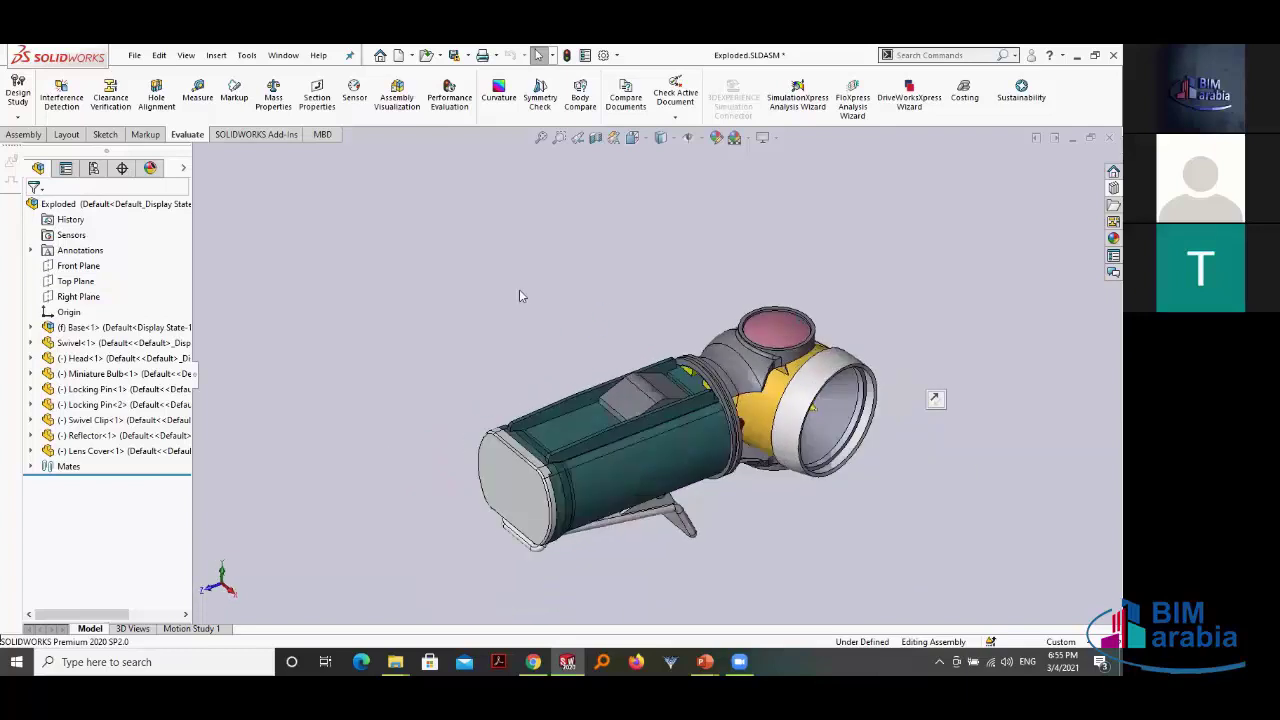
# Step: Run Interference Detection on the assembly, finding two 0.5 mm³ interferences
pyautogui.click(62, 96)
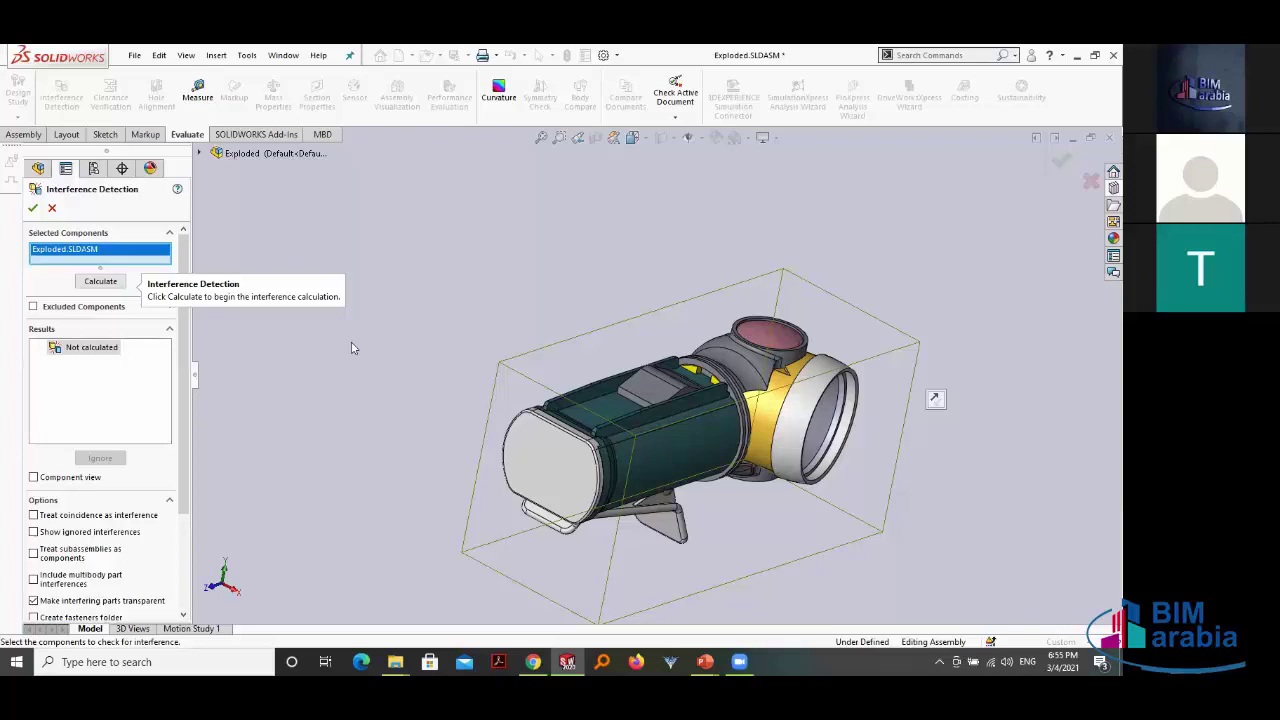
pyautogui.click(102, 283)
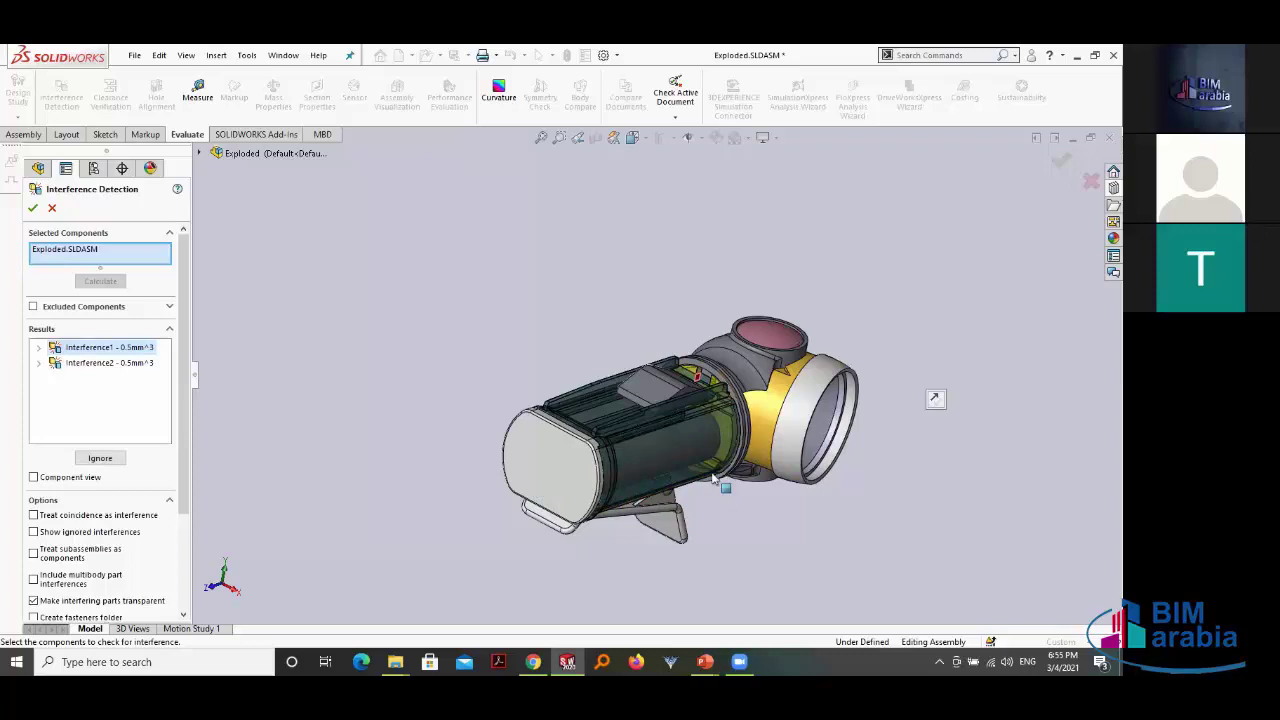
pyautogui.scroll(-2, 696, 378)
pyautogui.scroll(-1, 688, 385)
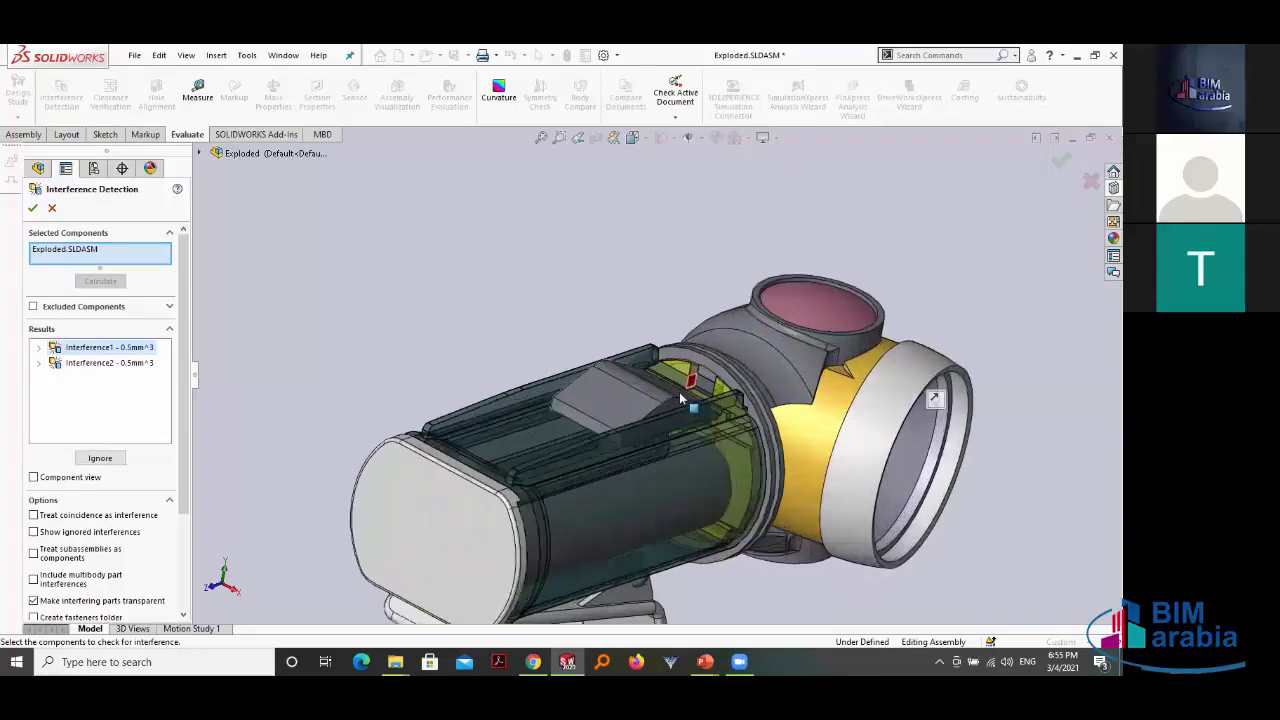
pyautogui.scroll(-2, 675, 396)
pyautogui.scroll(-1, 655, 400)
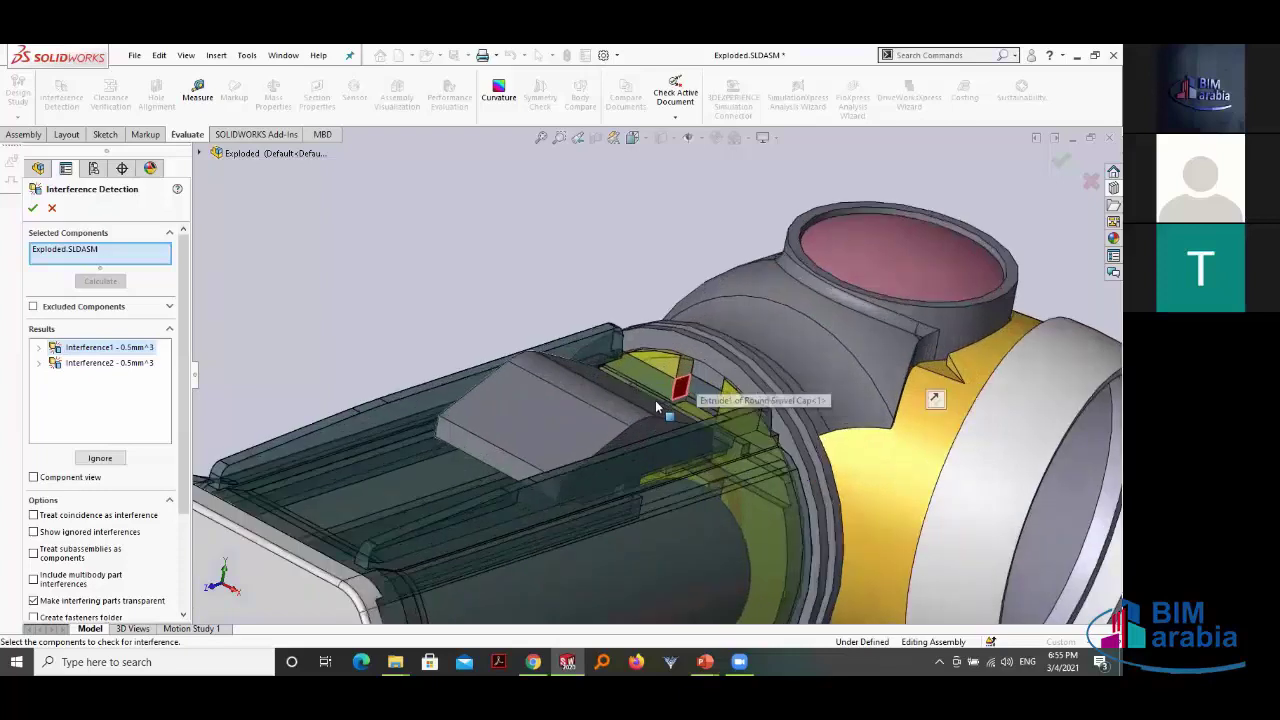
pyautogui.scroll(-2, 655, 400)
pyautogui.scroll(-2, 690, 385)
pyautogui.scroll(-2, 716, 374)
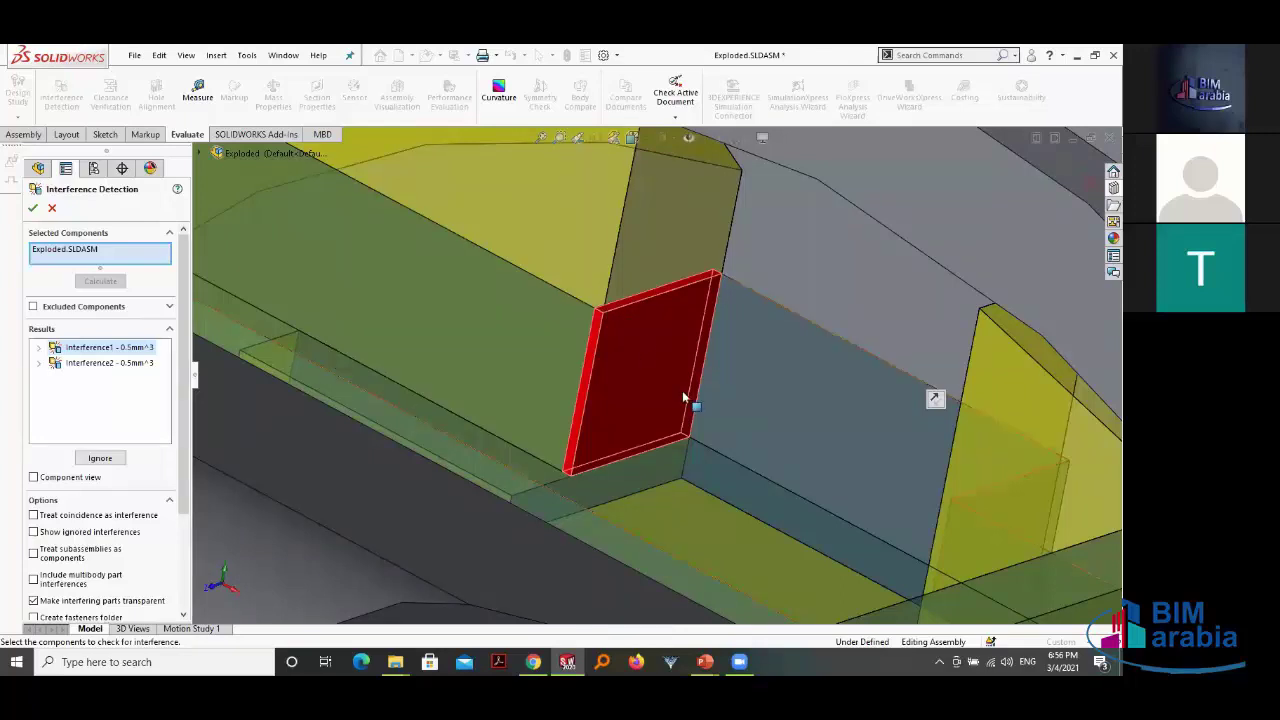
# Step: Inspect the red interference between the Holder and Round Swivel Cap, then close the check
pyautogui.moveTo(567, 282); pyautogui.dragTo(725, 393, button='middle')
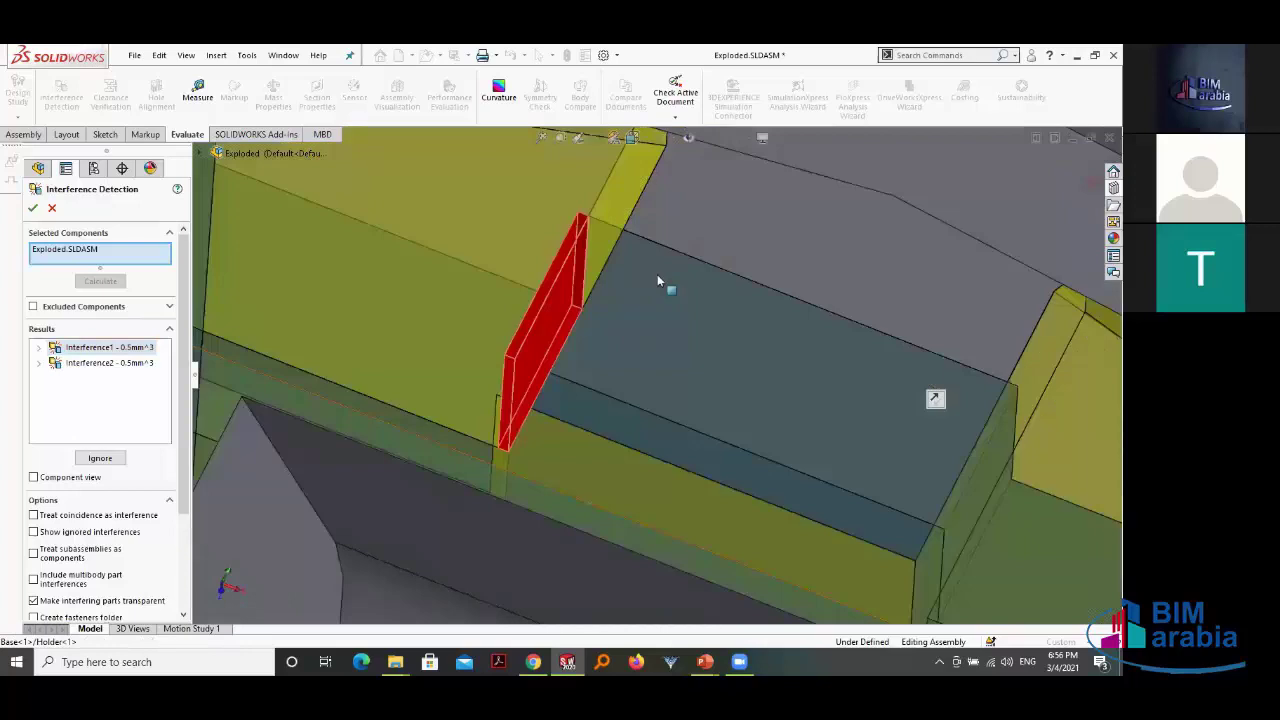
pyautogui.scroll(3, 690, 350)
pyautogui.scroll(2, 615, 293)
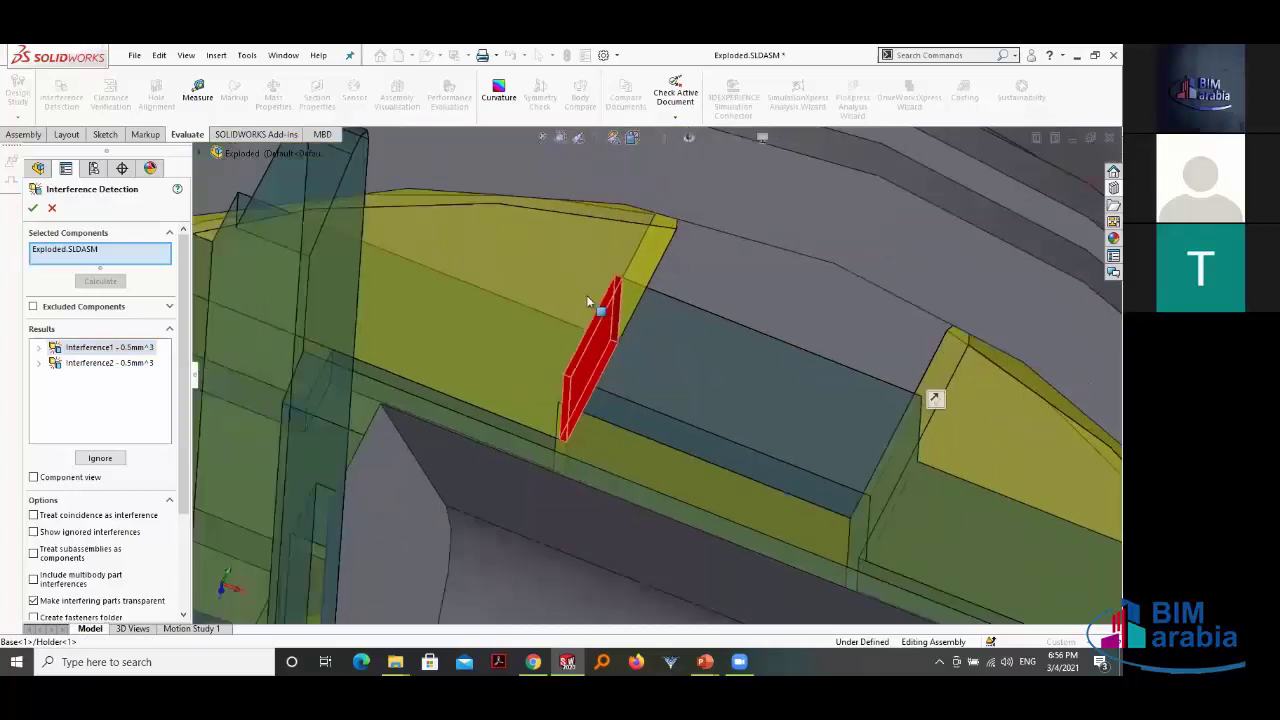
pyautogui.moveTo(624, 329); pyautogui.dragTo(670, 366, button='middle')
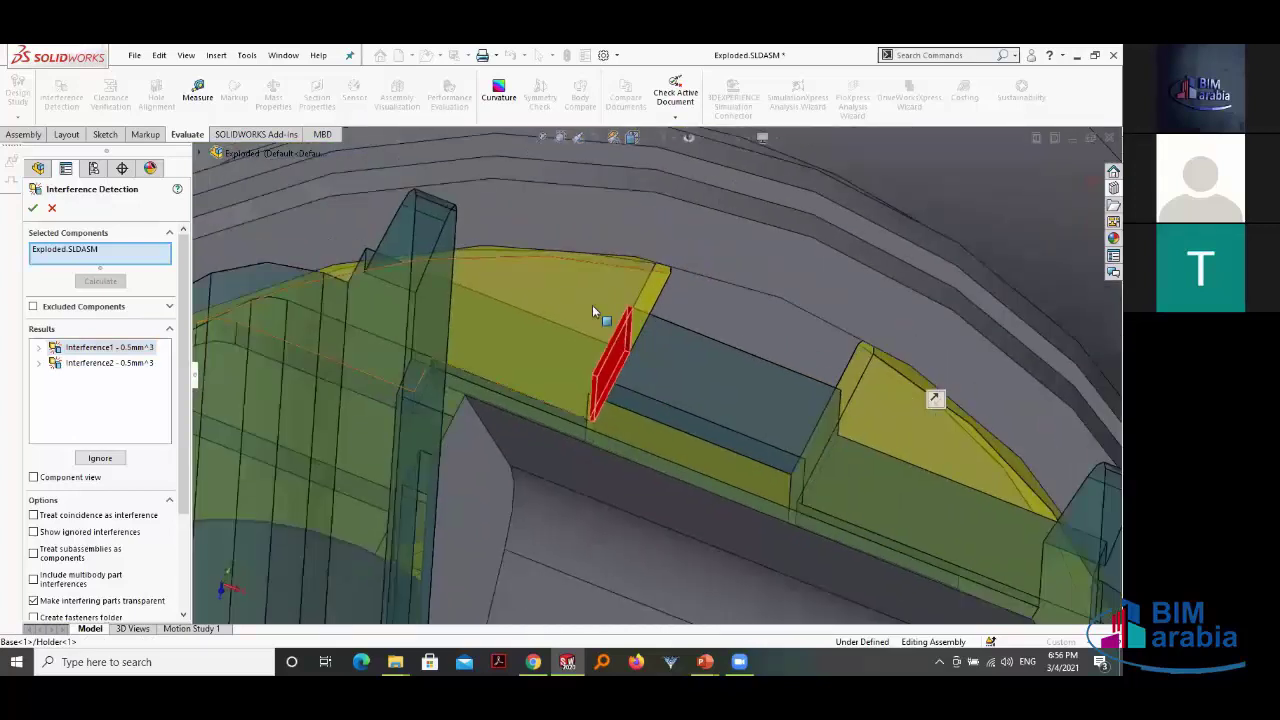
pyautogui.scroll(-3, 593, 312)
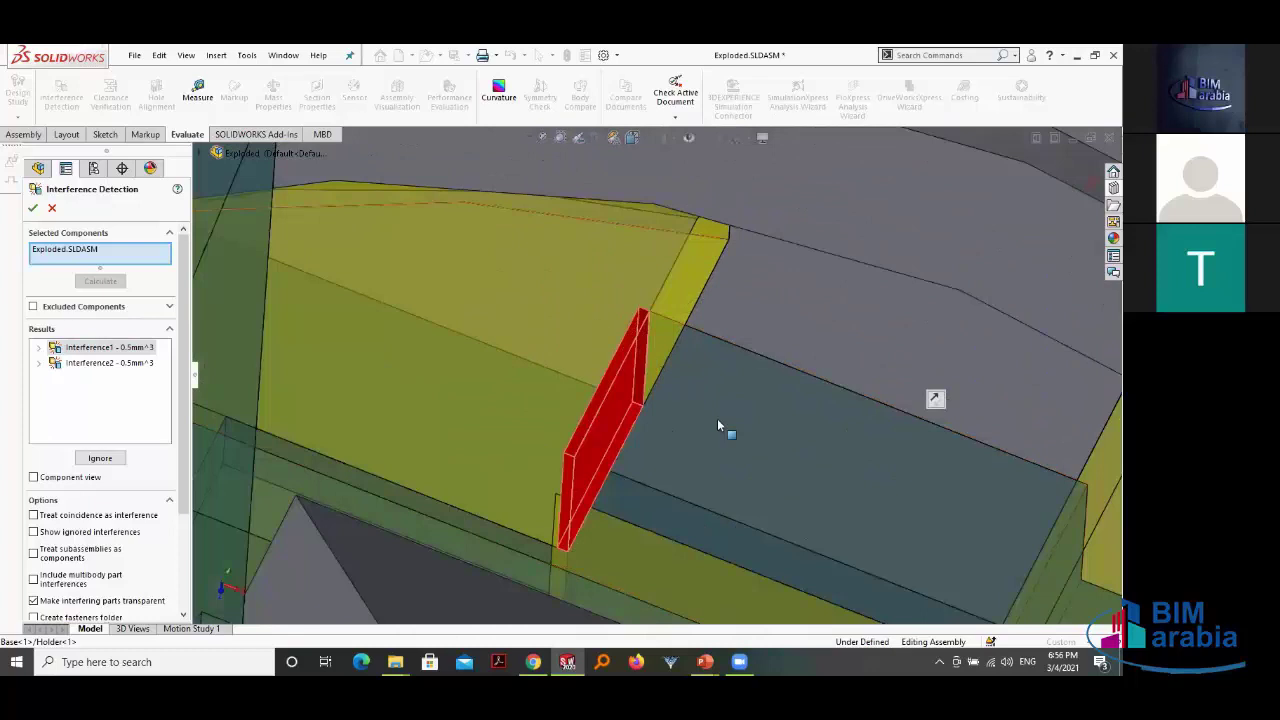
pyautogui.scroll(-2, 640, 340)
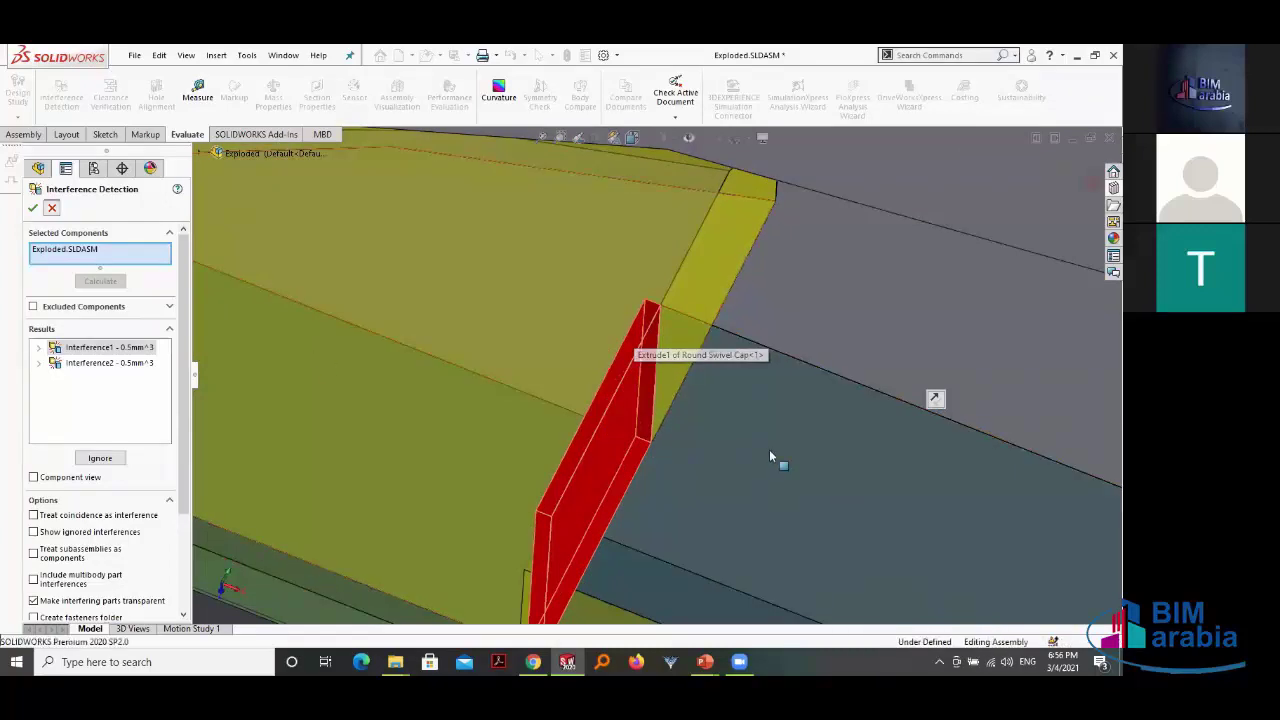
pyautogui.press('Escape')
pyautogui.scroll(2, 704, 424)
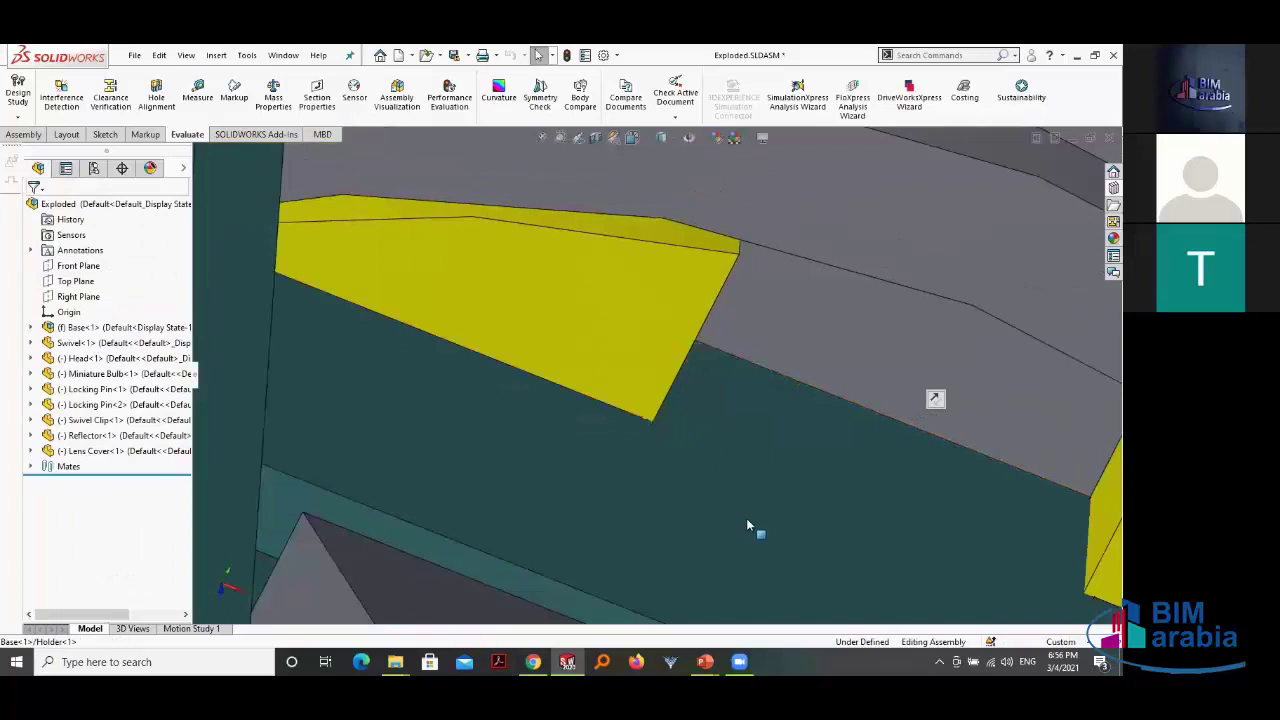
# Step: Select the Holder's top face and choose Edit Part, opening Holder.SLDPRT
pyautogui.click(746, 518)
pyautogui.scroll(2, 730, 500)
pyautogui.scroll(2, 718, 486)
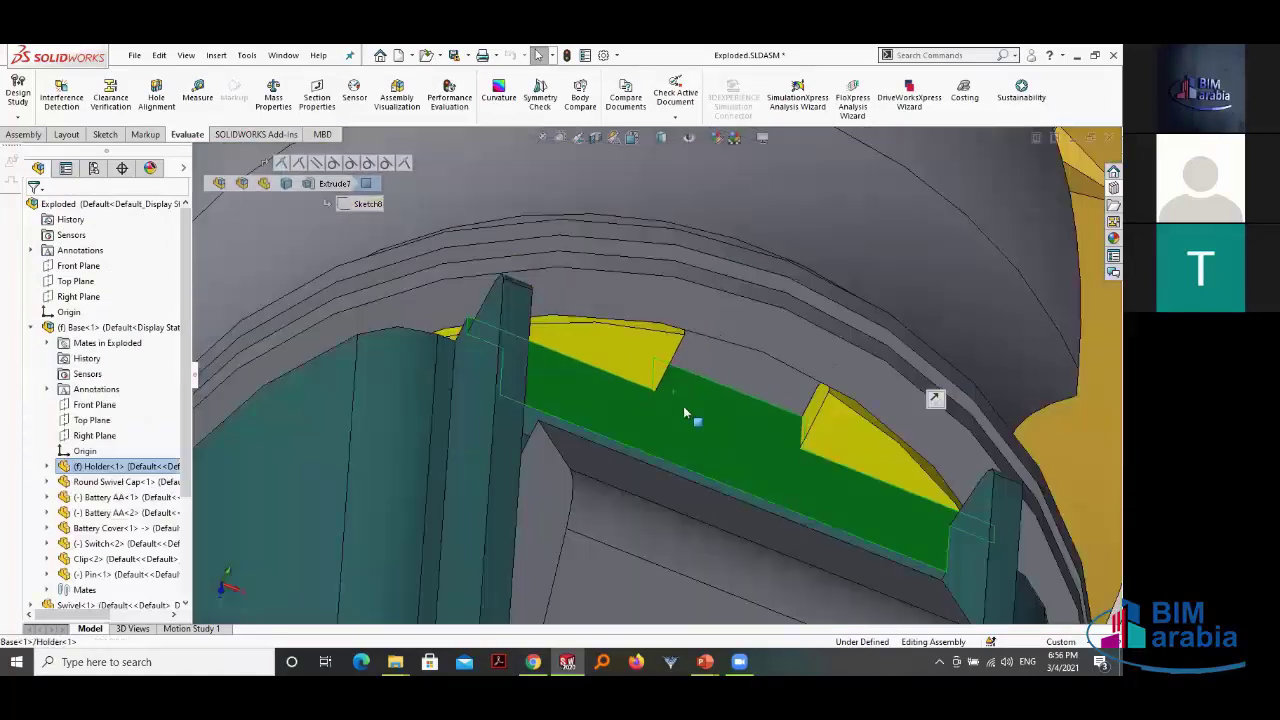
pyautogui.moveTo(685, 413); pyautogui.dragTo(725, 321, button='middle')
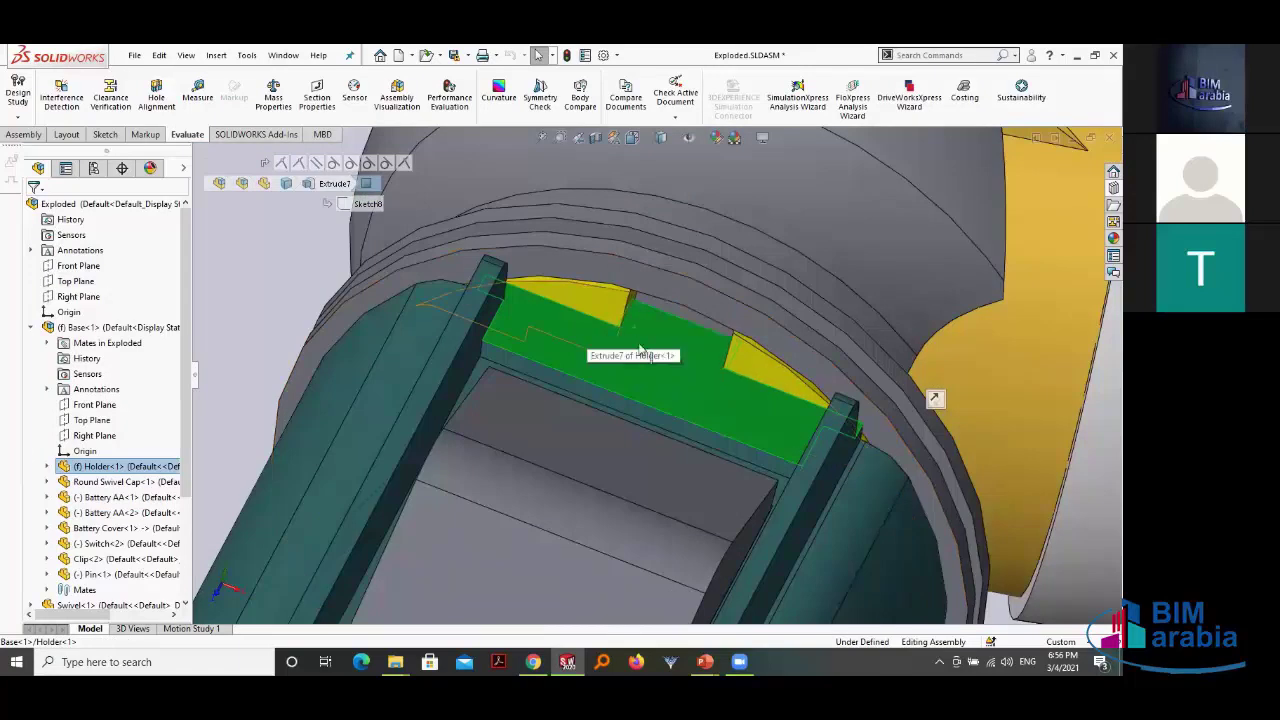
pyautogui.scroll(-1, 640, 350)
pyautogui.scroll(-2, 645, 360)
pyautogui.scroll(2, 248, 236)
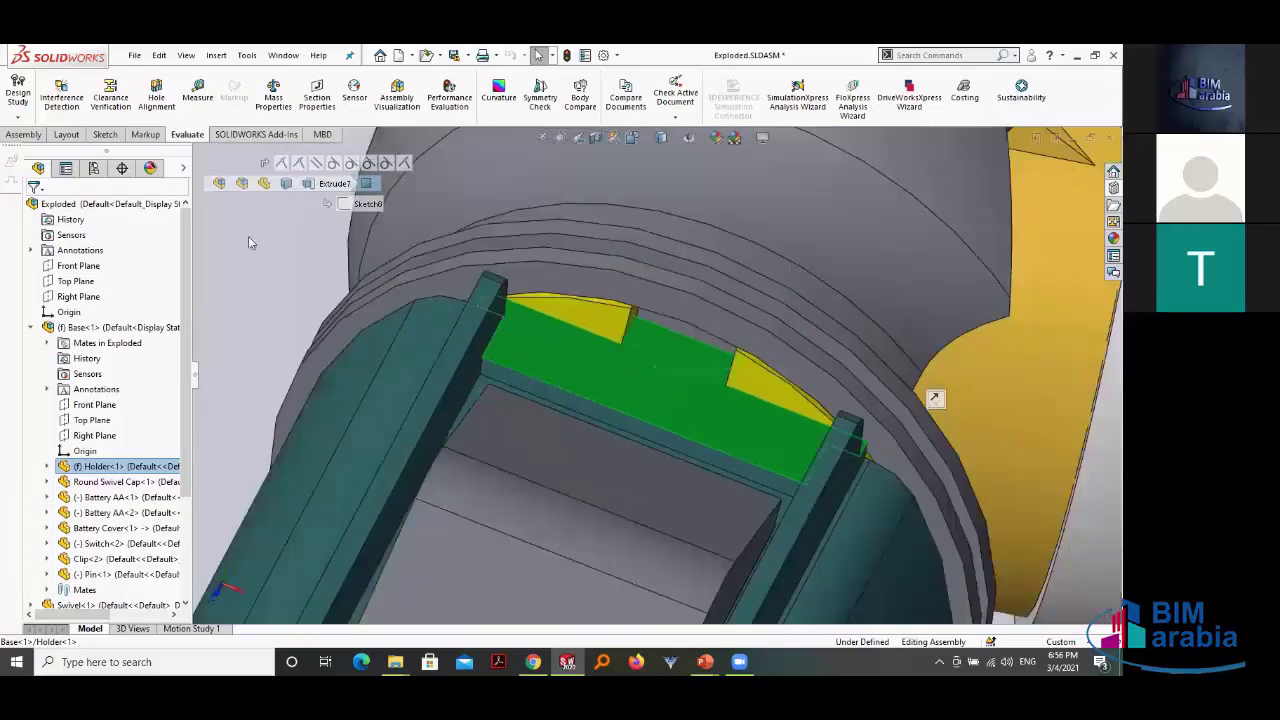
pyautogui.press('Escape')
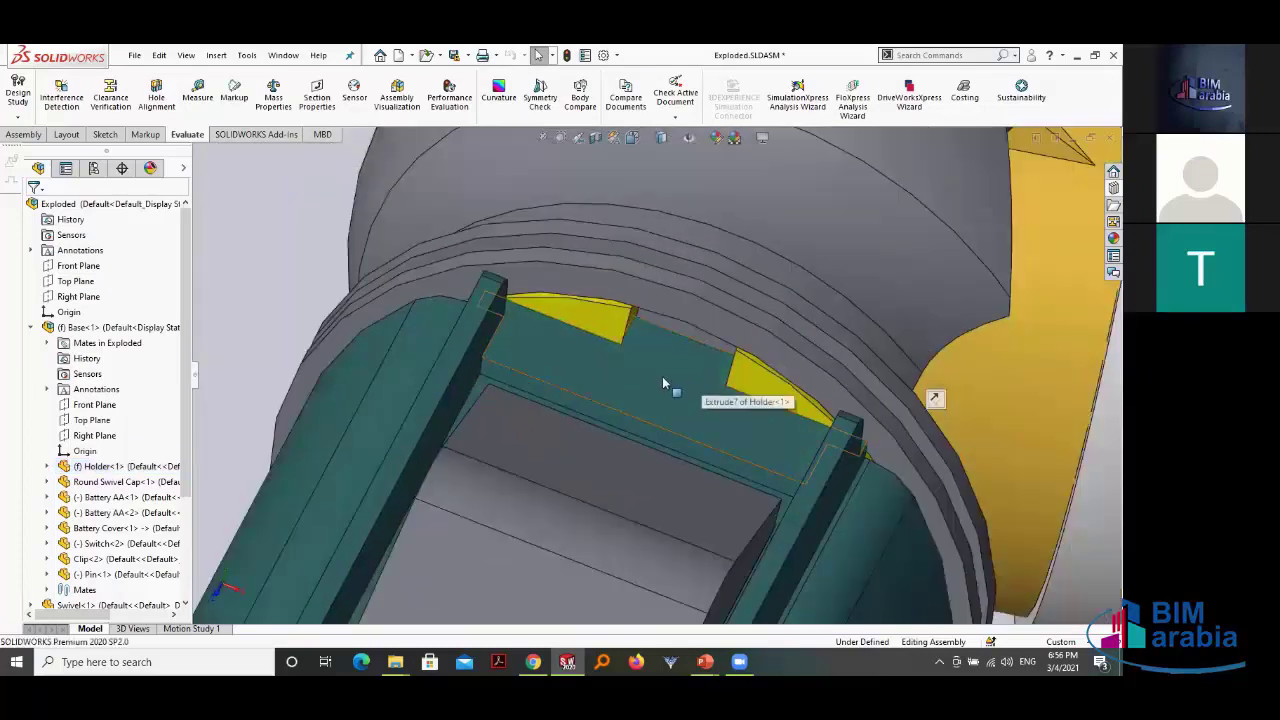
pyautogui.click(662, 376)
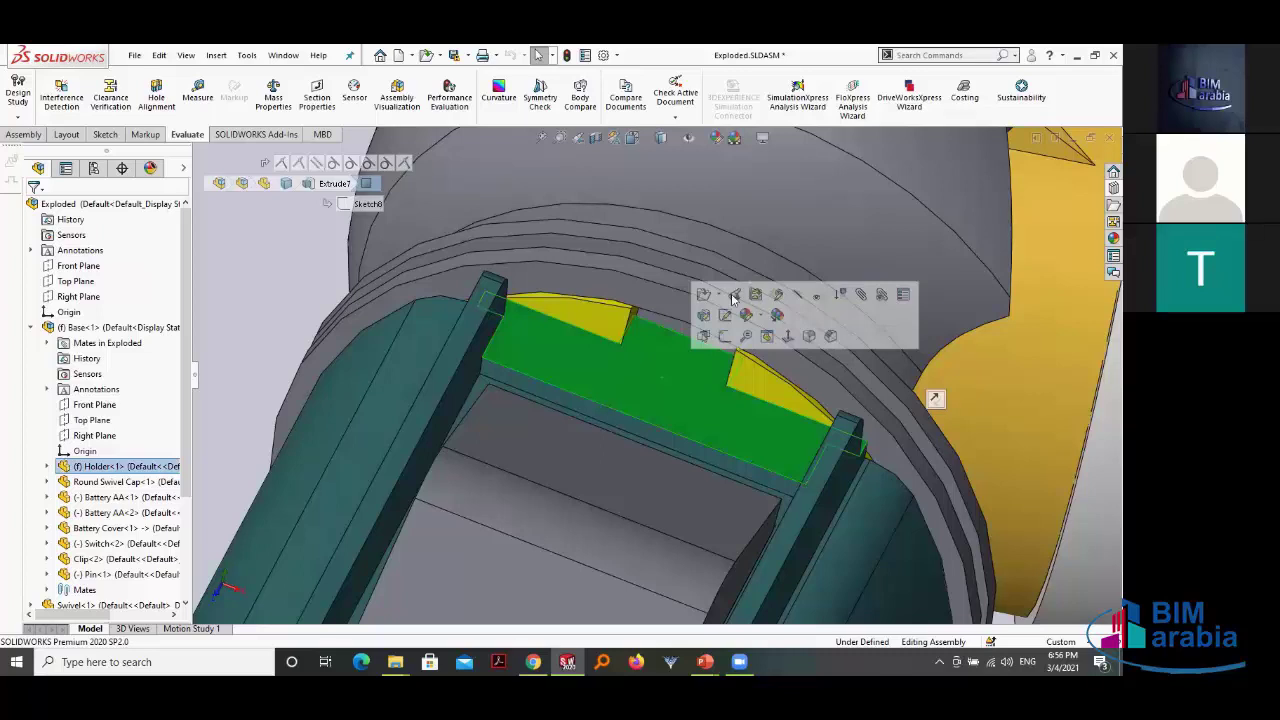
pyautogui.click(724, 336)
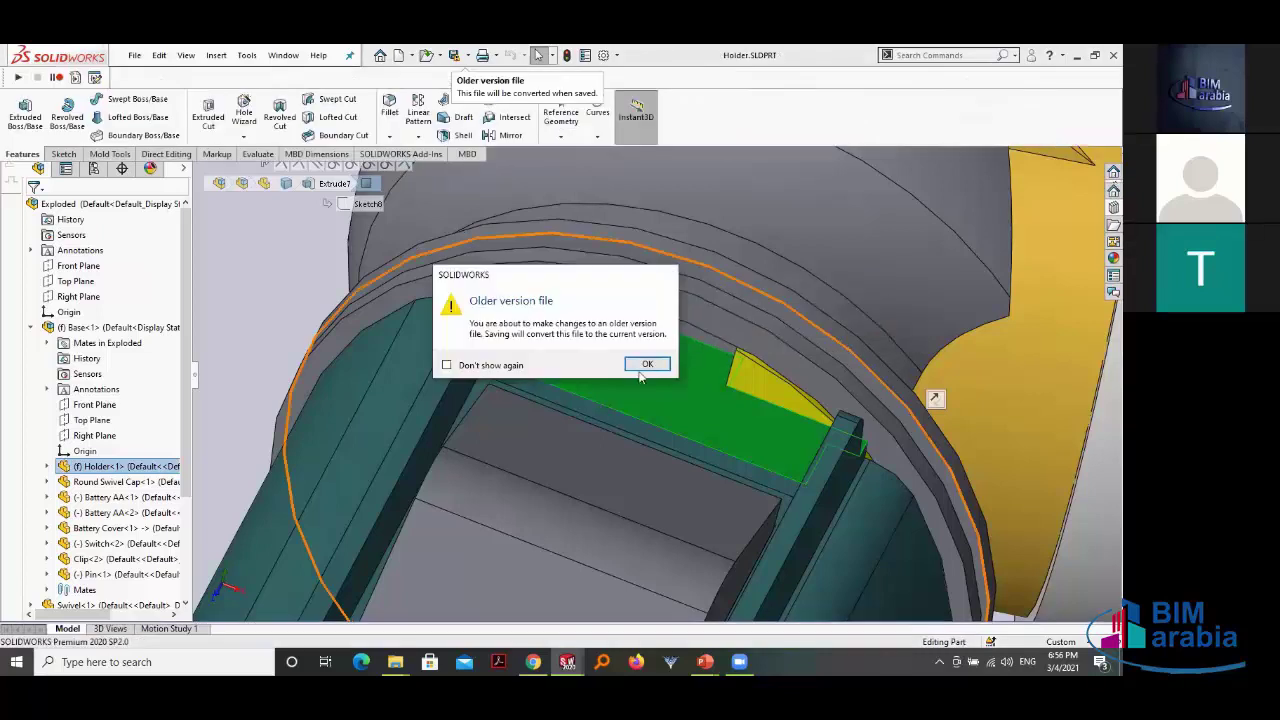
# Step: Accept the older-version warning and select the Holder's top and tab faces to show their dimensions
pyautogui.click(646, 366)
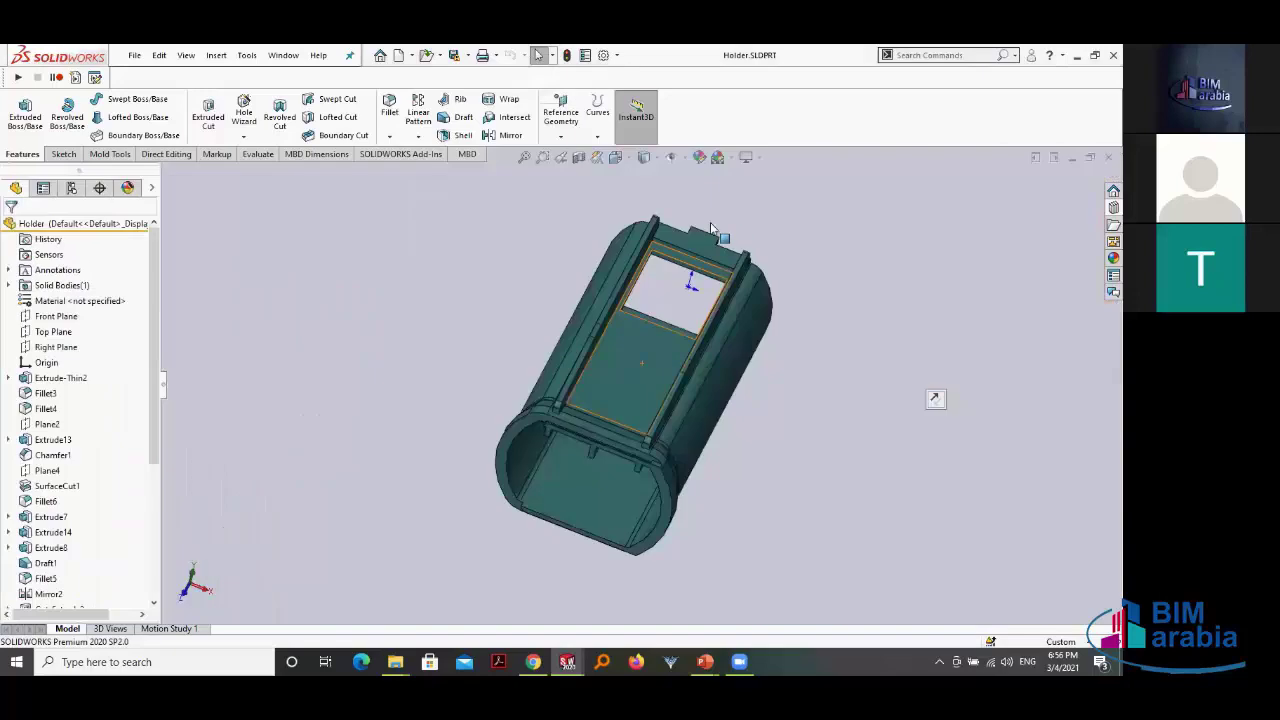
pyautogui.scroll(-3, 697, 300)
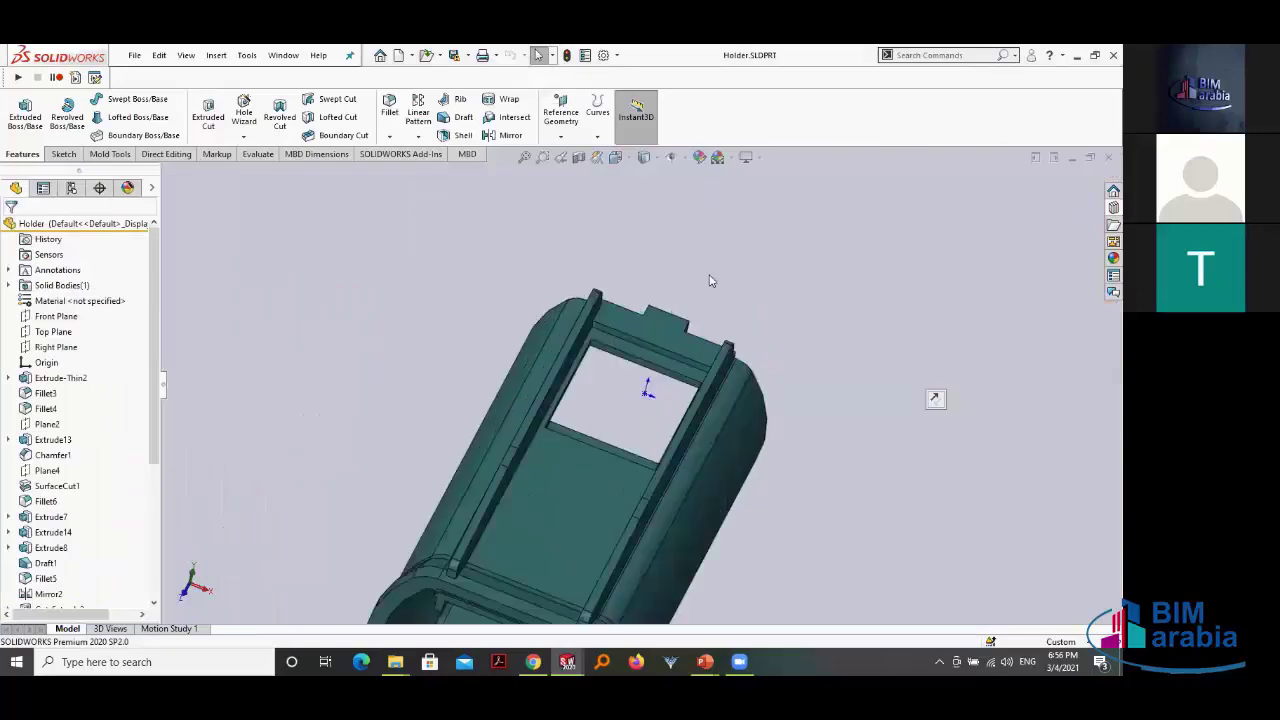
pyautogui.scroll(-2, 700, 288)
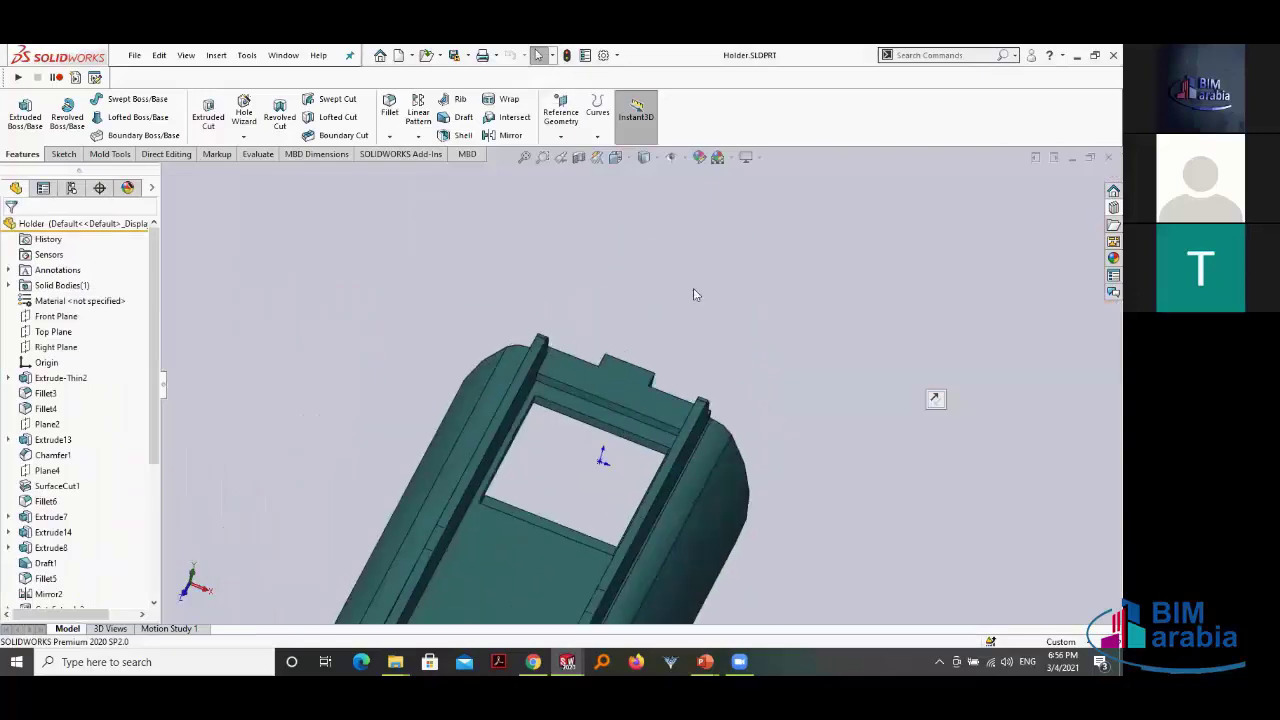
pyautogui.click(618, 372)
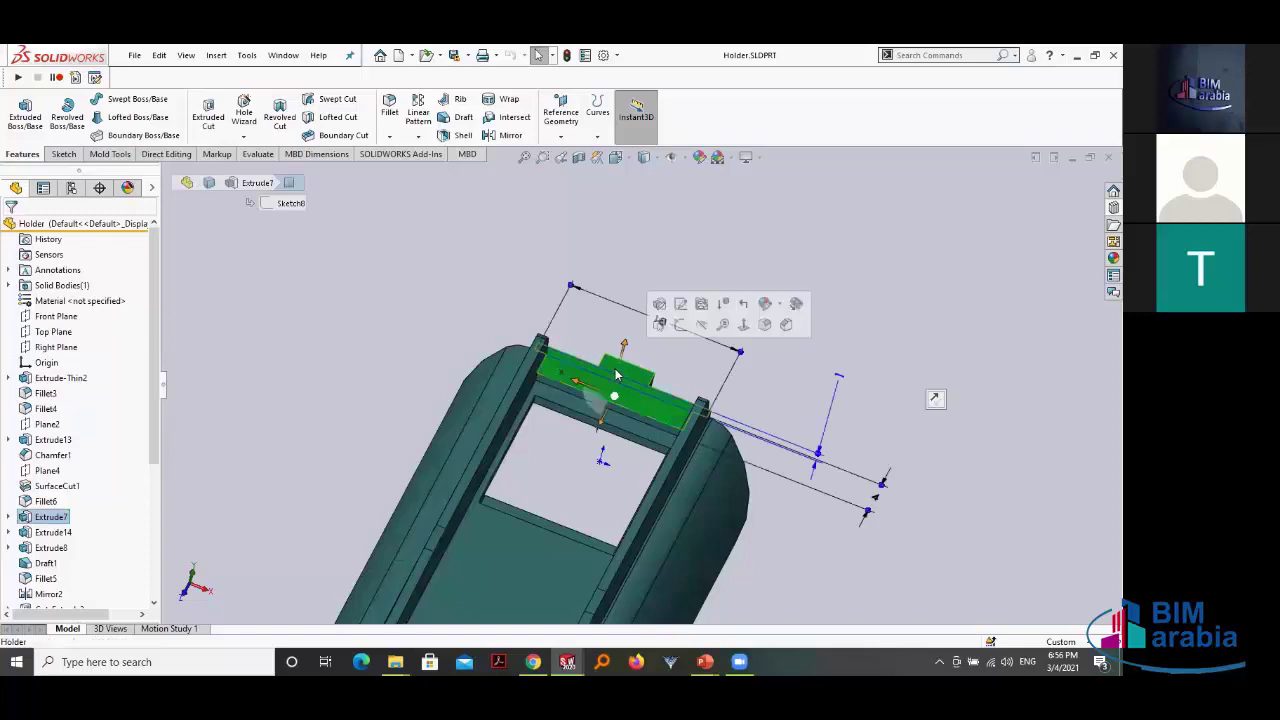
pyautogui.moveTo(872, 312); pyautogui.dragTo(809, 366, button='middle')
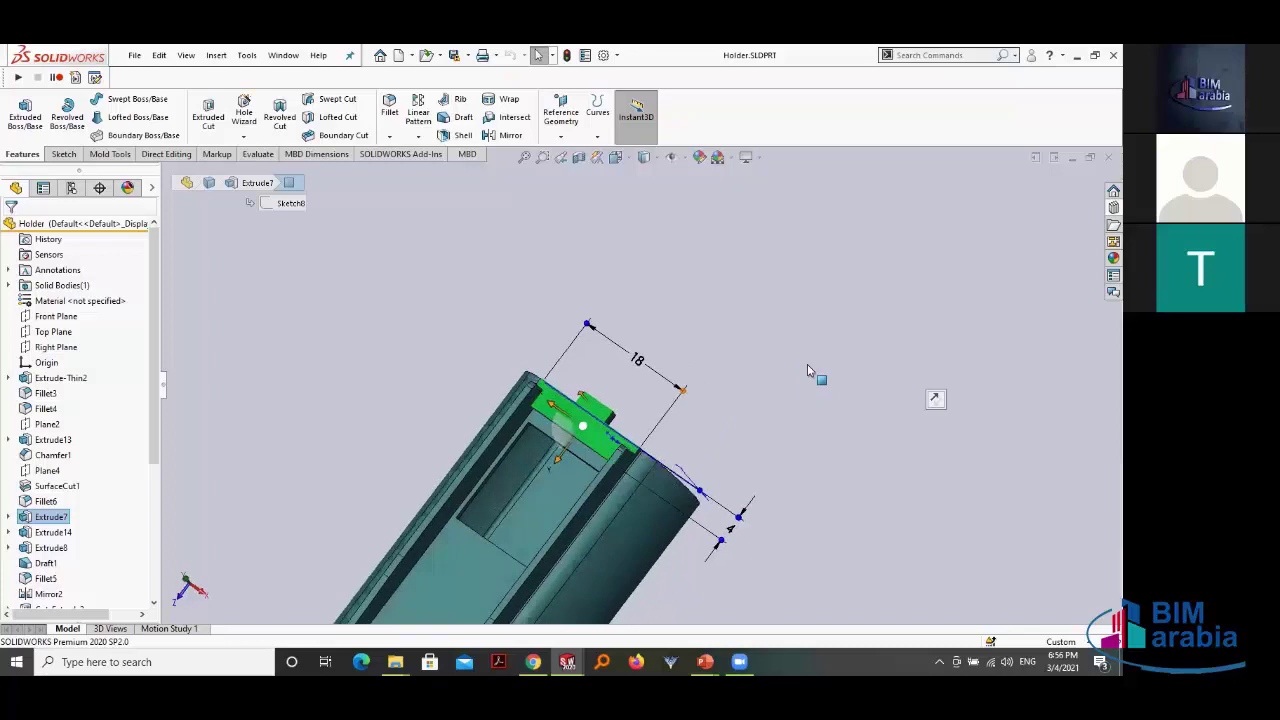
pyautogui.moveTo(807, 364); pyautogui.dragTo(585, 404, button='middle')
pyautogui.scroll(-3, 600, 415)
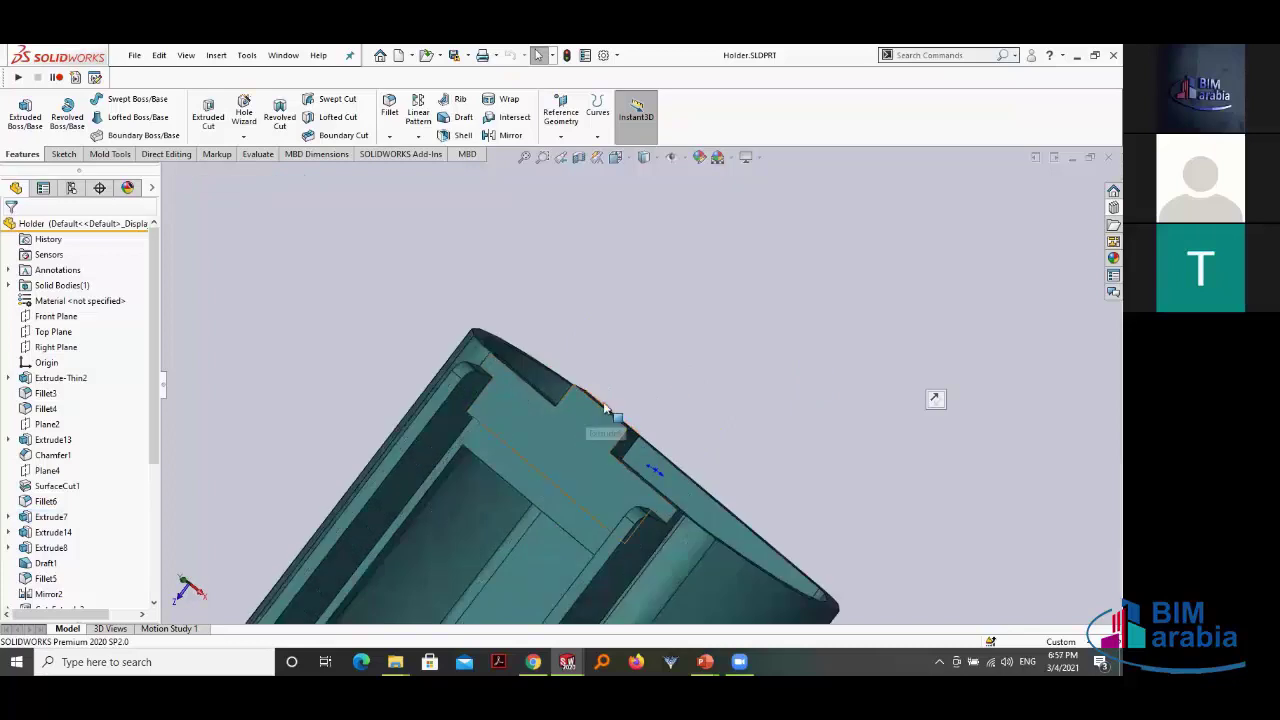
pyautogui.scroll(-3, 605, 400)
pyautogui.scroll(-2, 608, 390)
pyautogui.click(608, 390)
pyautogui.scroll(2, 850, 402)
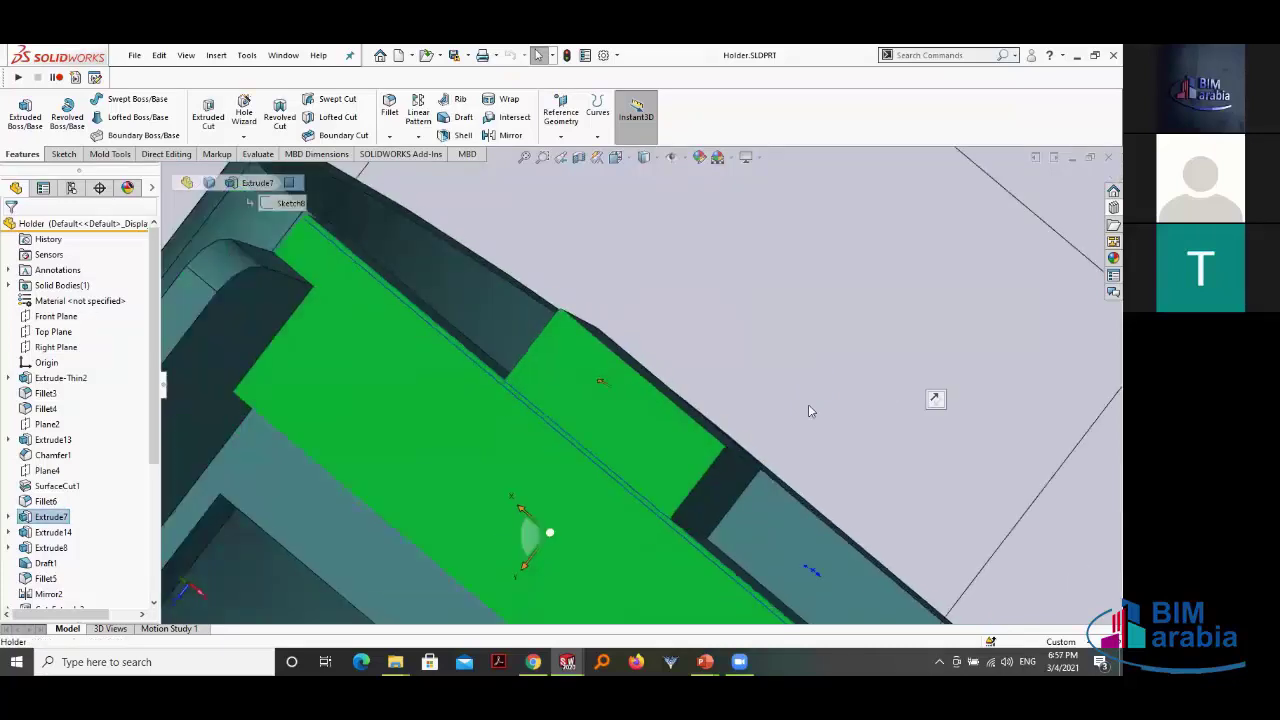
pyautogui.scroll(2, 808, 404)
pyautogui.scroll(2, 795, 340)
pyautogui.scroll(2, 600, 415)
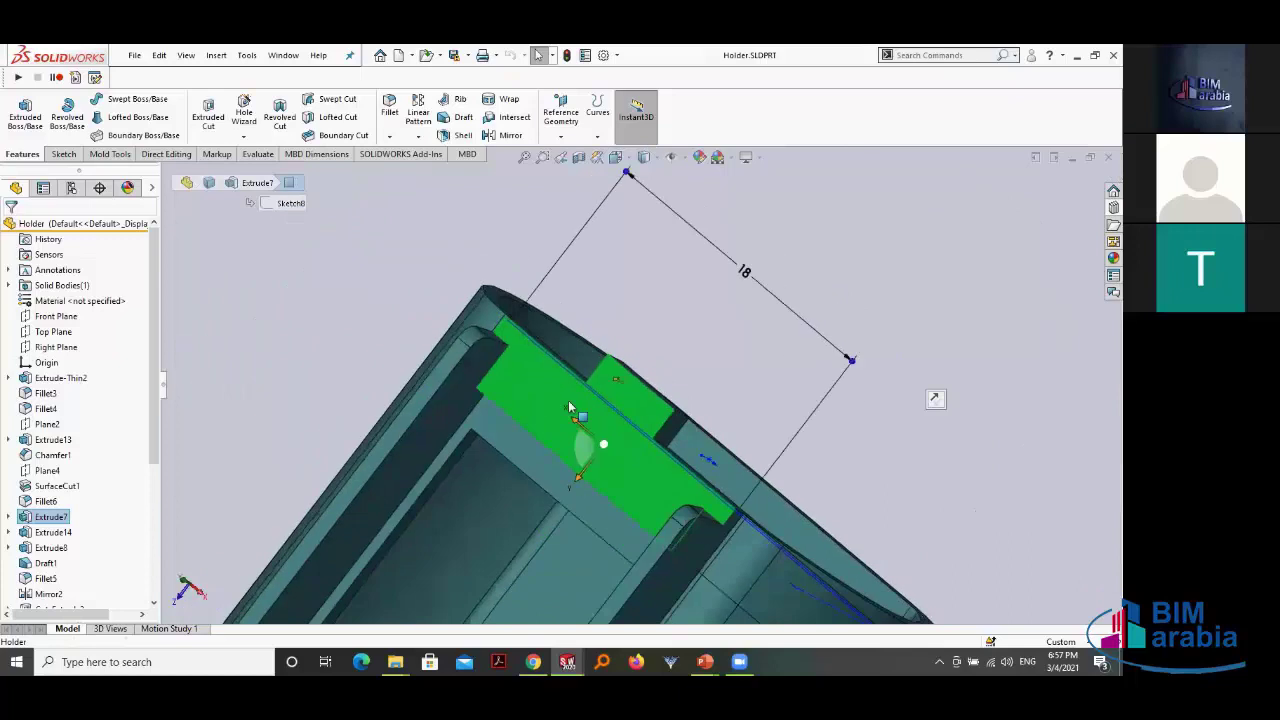
pyautogui.scroll(2, 405, 432)
pyautogui.moveTo(405, 432); pyautogui.dragTo(466, 396, button='middle')
pyautogui.click(398, 450)
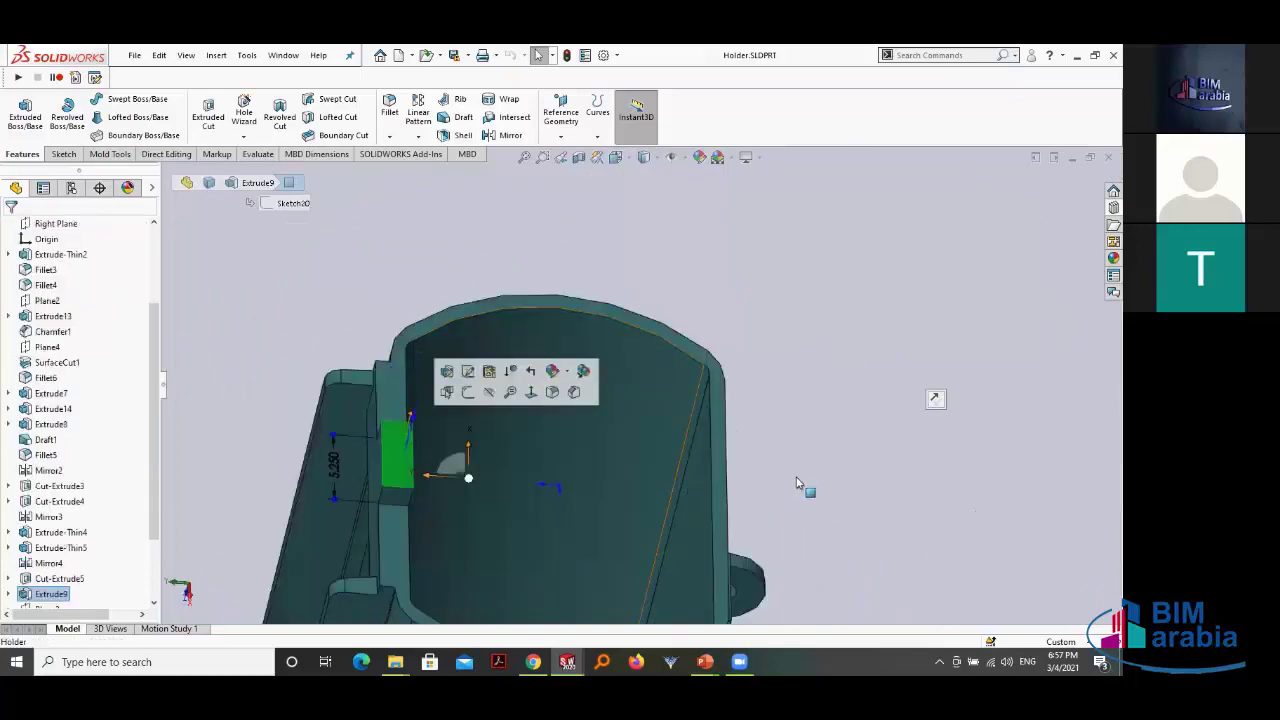
# Step: Change the Extrude9 tab width from 5.250 to 5 and rebuild the part
pyautogui.moveTo(806, 486); pyautogui.dragTo(766, 523, button='middle')
pyautogui.scroll(2, 766, 457)
pyautogui.moveTo(766, 457)
pyautogui.mouseDown(button='middle')
pyautogui.moveTo(872, 287)
pyautogui.moveTo(700, 450)
pyautogui.mouseUp(button='middle')
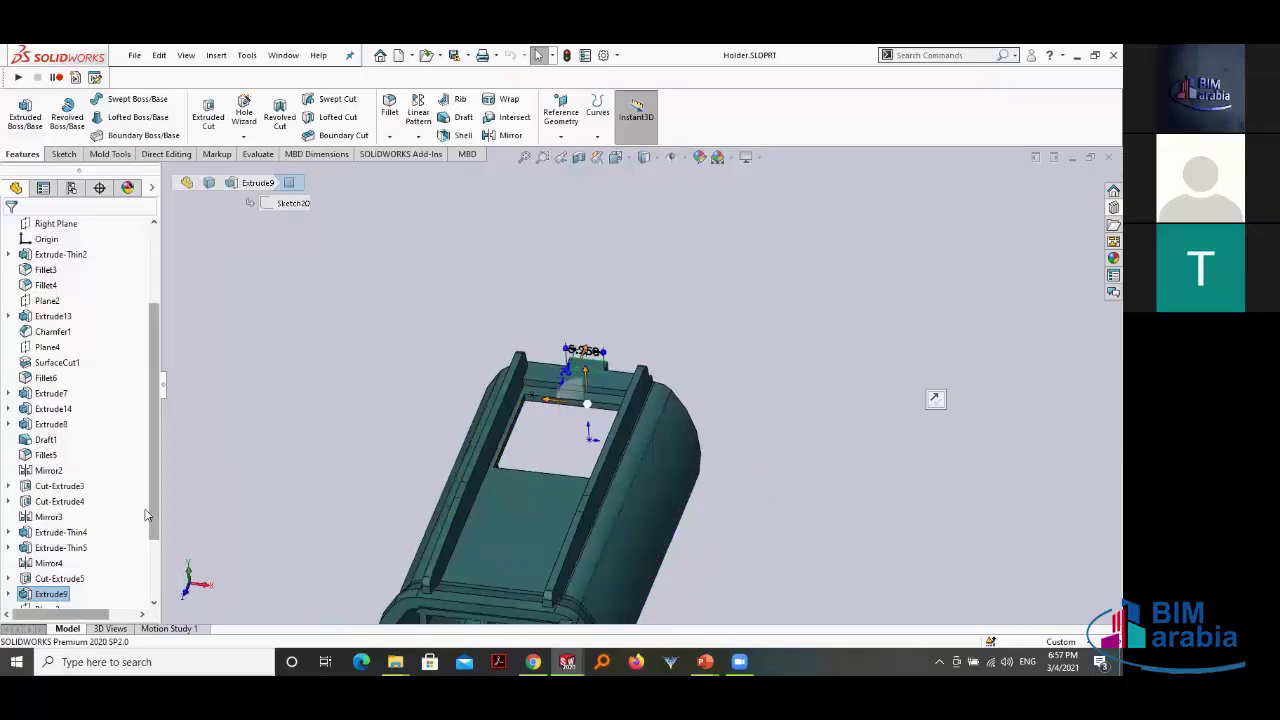
pyautogui.scroll(-4, 150, 500)
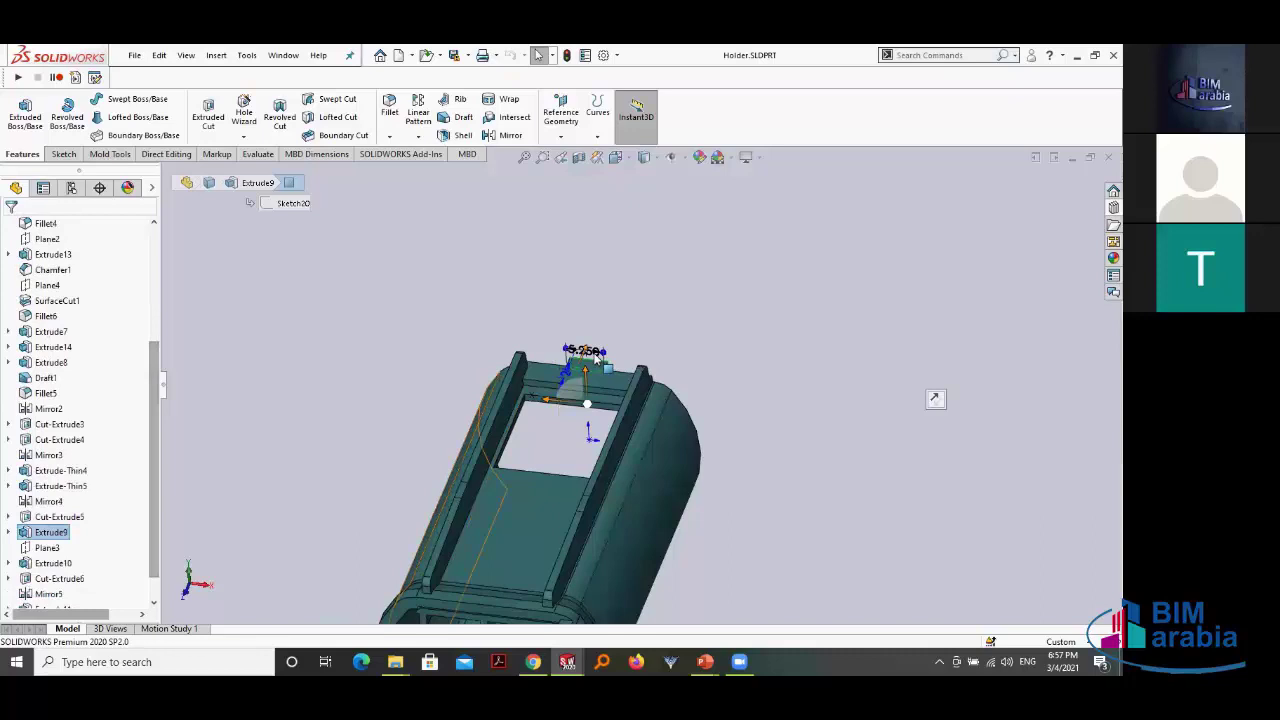
pyautogui.scroll(-1, 595, 362)
pyautogui.scroll(-2, 592, 375)
pyautogui.scroll(-1, 590, 383)
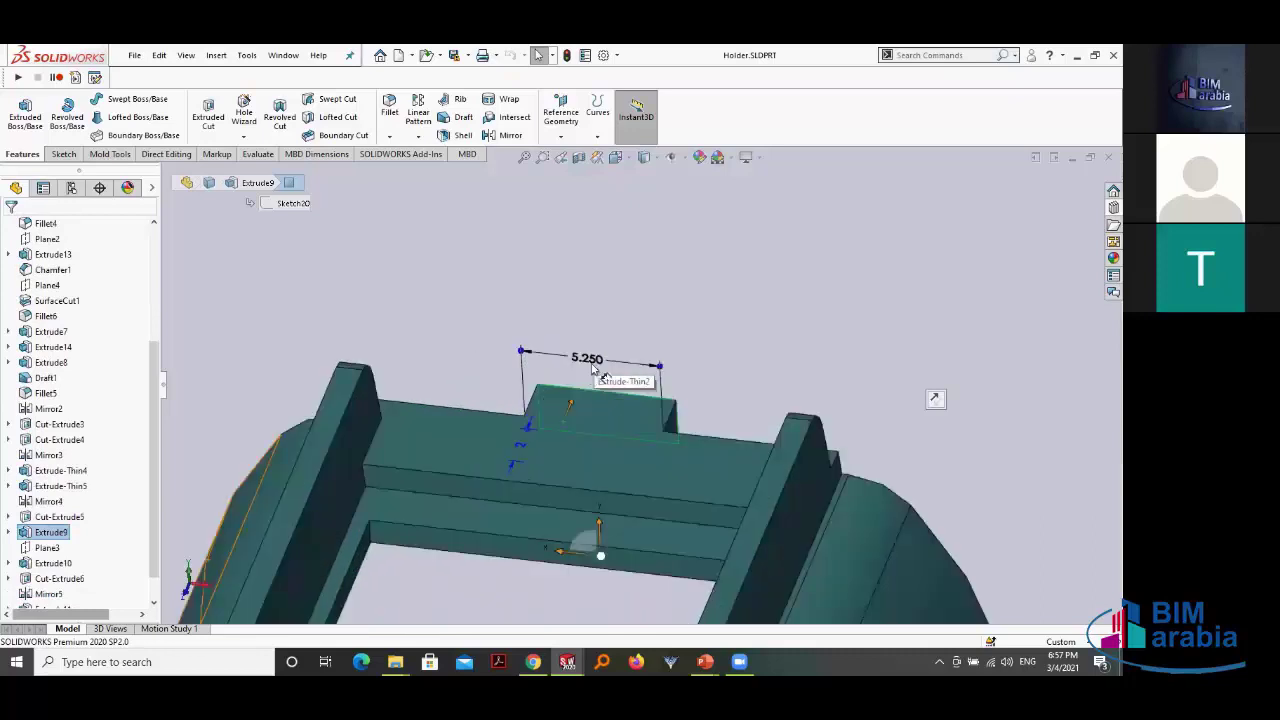
pyautogui.scroll(-1, 592, 376)
pyautogui.doubleClick(592, 370)
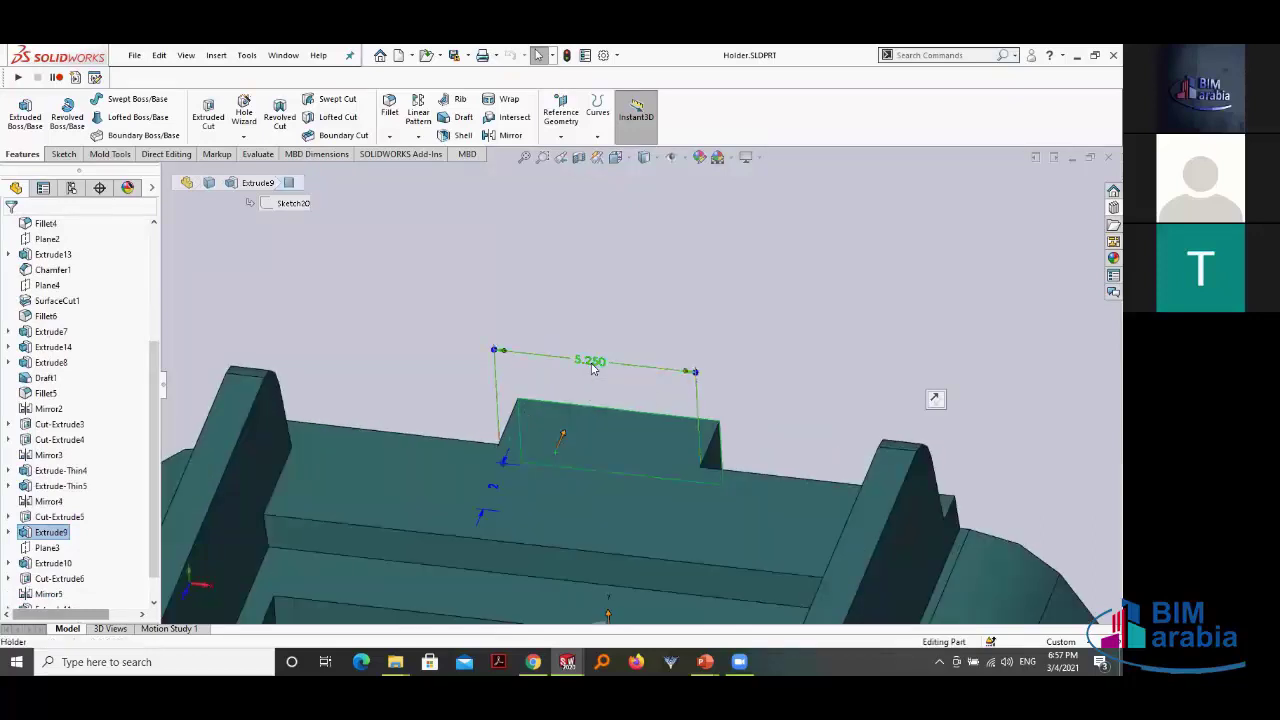
pyautogui.click(647, 363)
pyautogui.write('5')
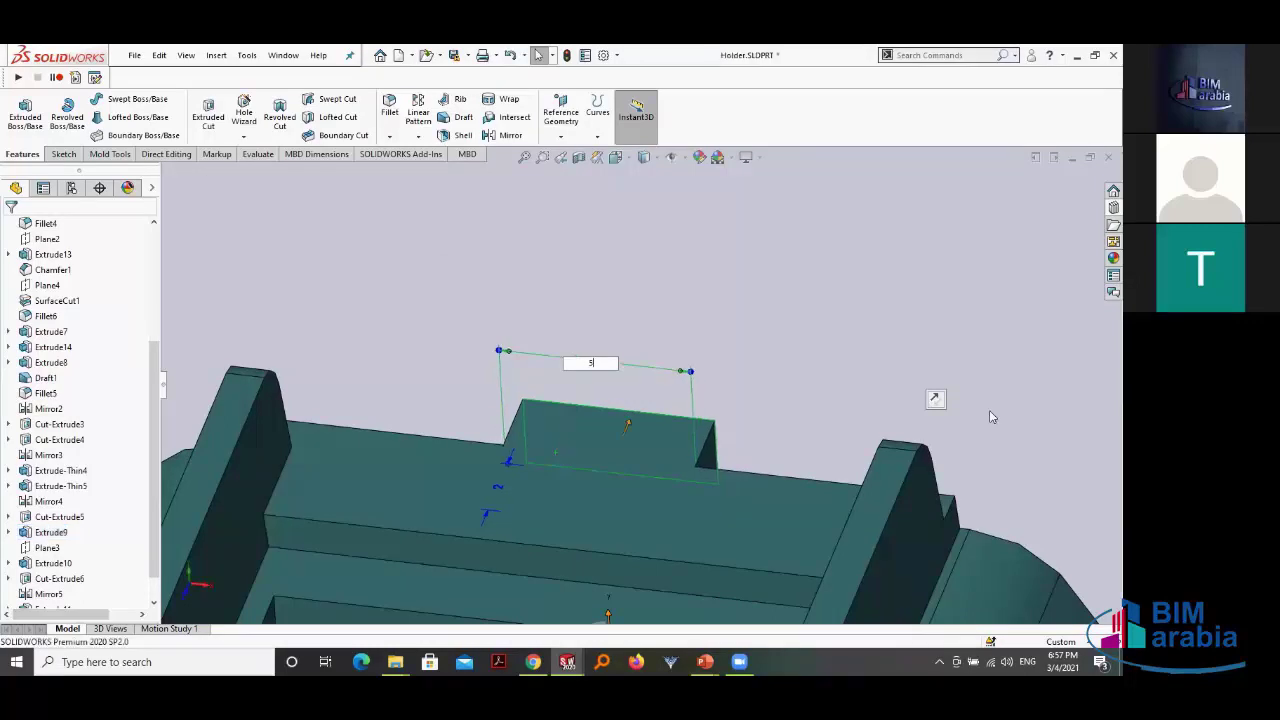
pyautogui.click(781, 383)
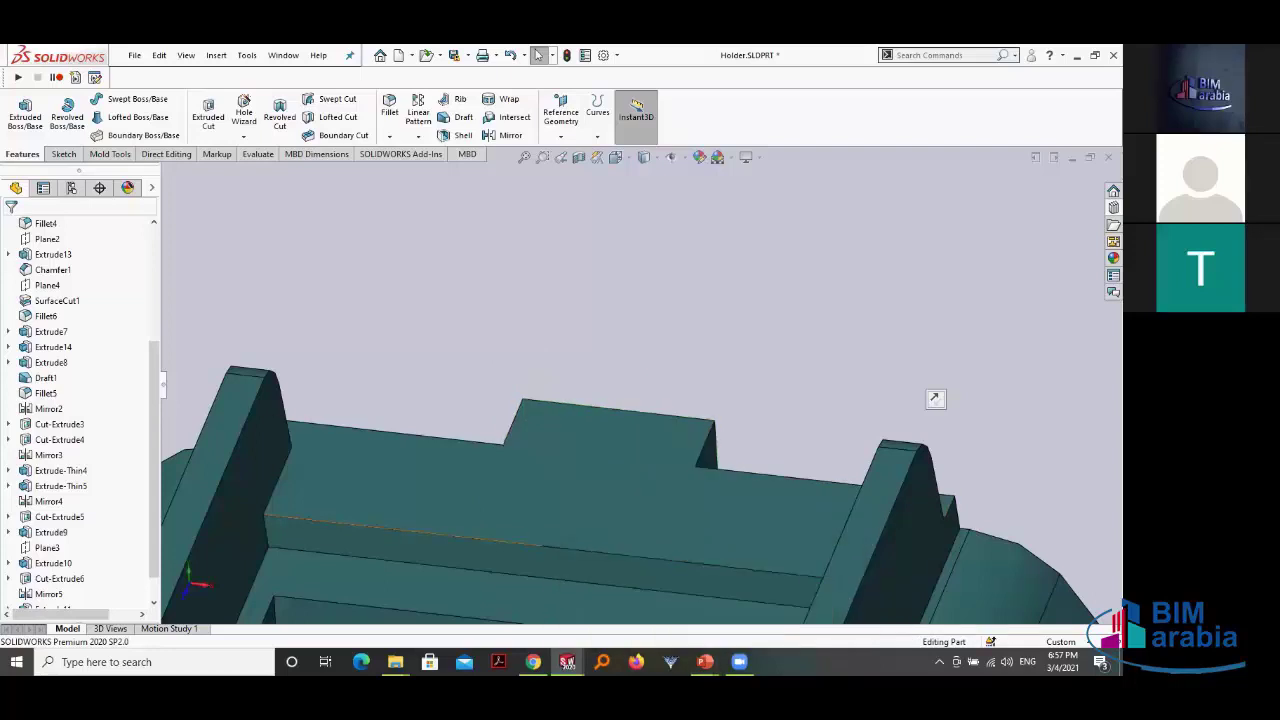
pyautogui.moveTo(567, 662)
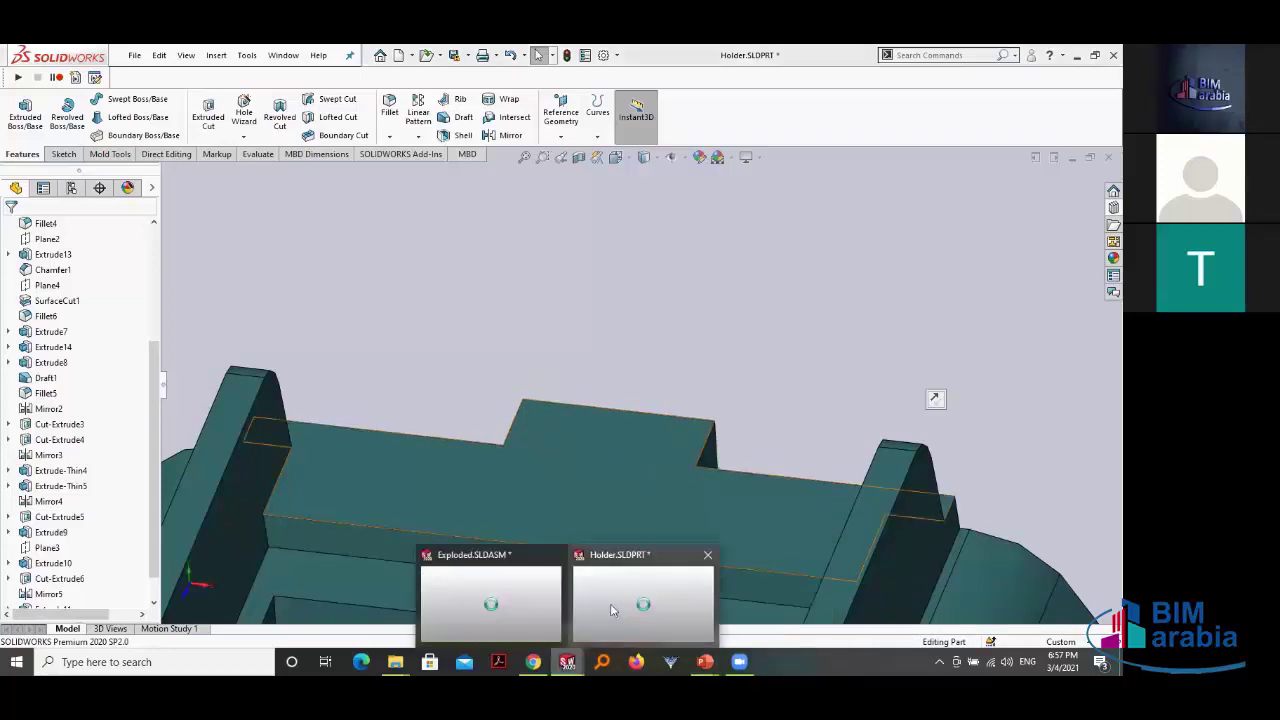
# Step: Close Holder.SLDPRT, saving its changes in the current version, and return to Exploded.SLDASM
pyautogui.click(504, 609)
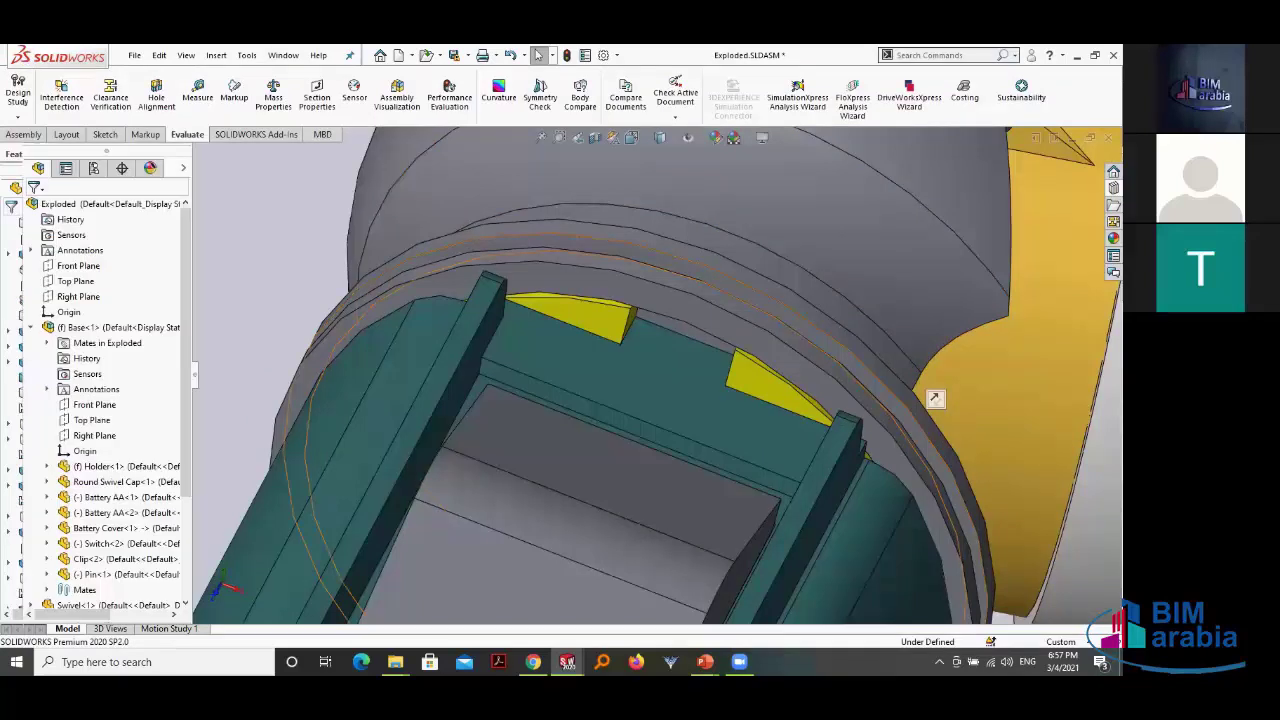
pyautogui.scroll(3, 935, 398)
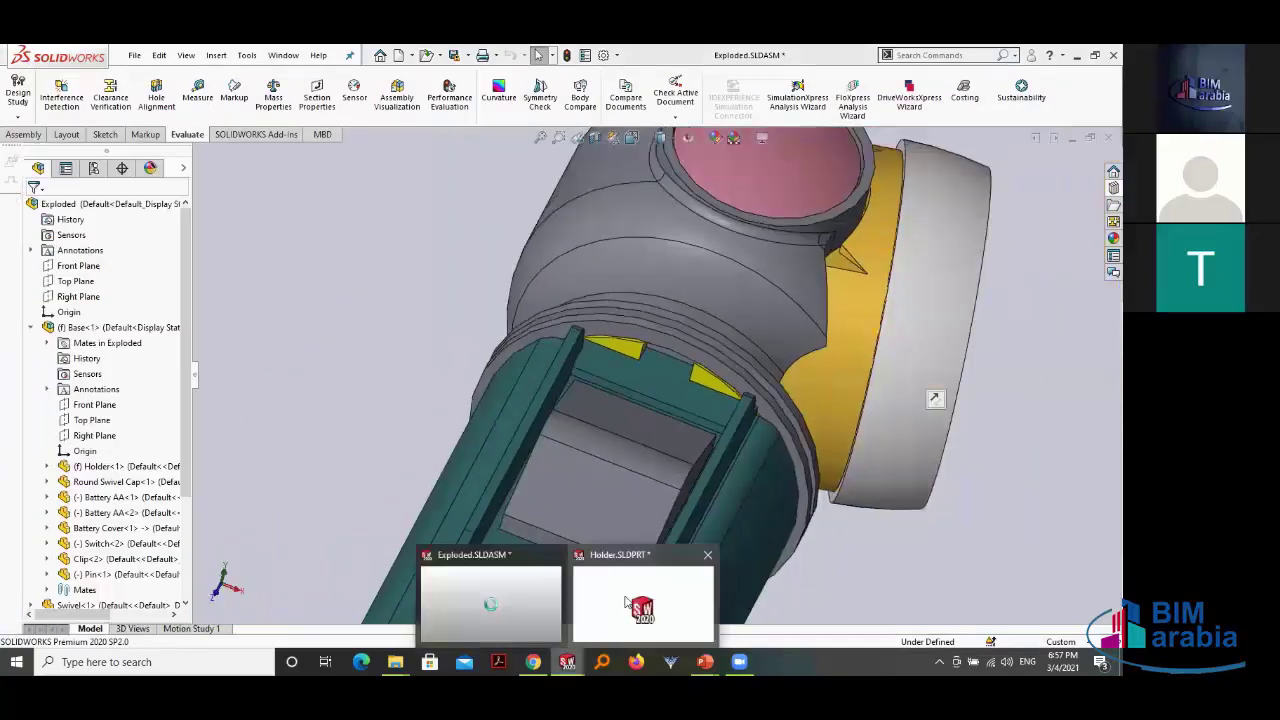
pyautogui.click(627, 602)
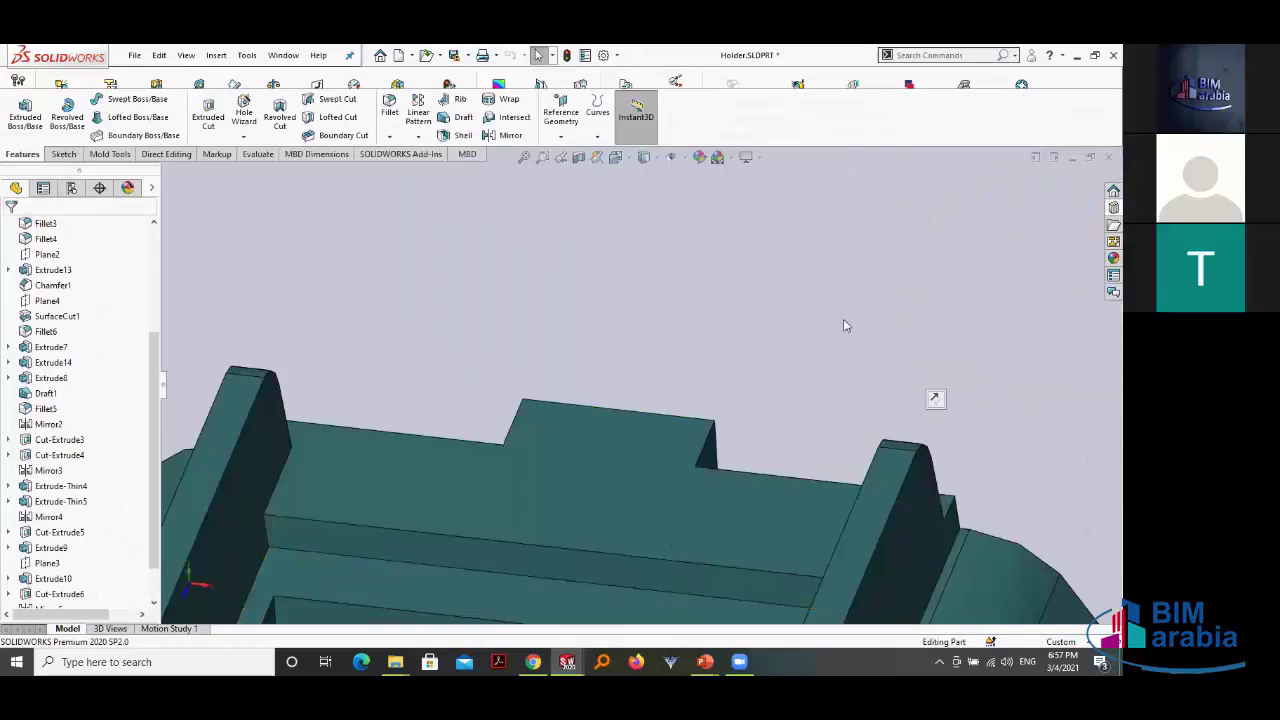
pyautogui.click(1105, 159)
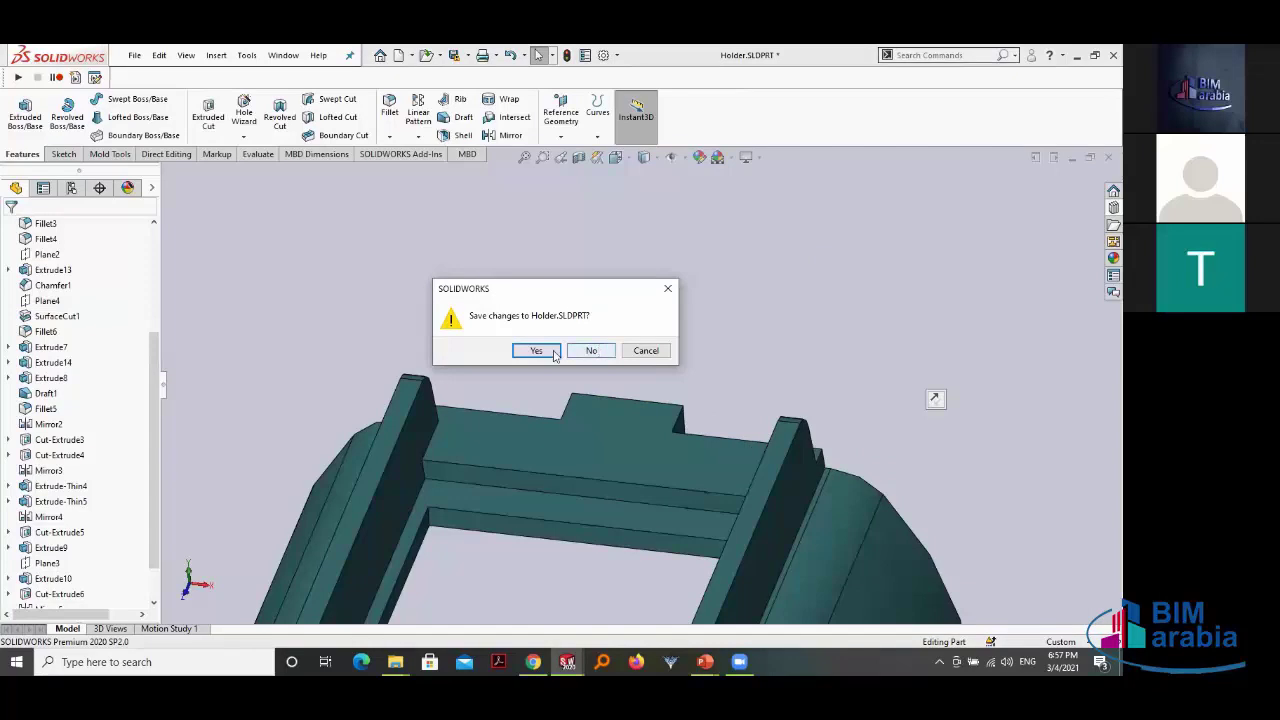
pyautogui.click(555, 356)
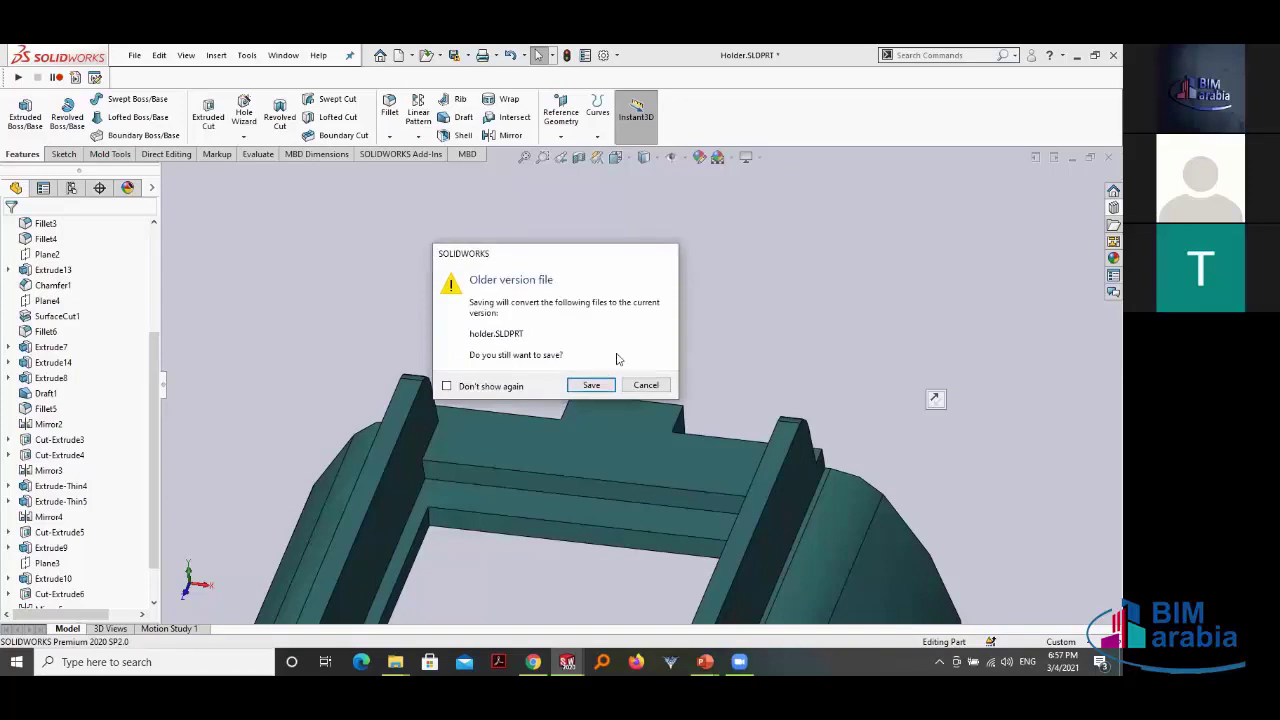
pyautogui.press('Return')
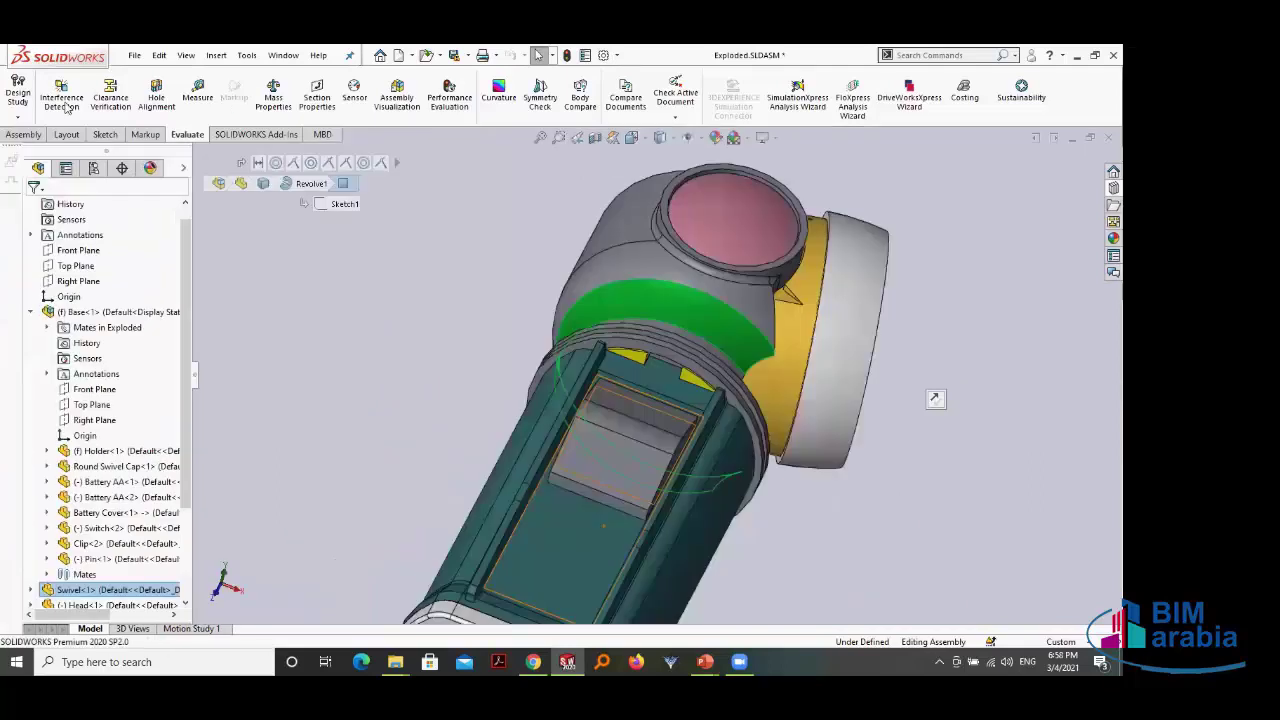
# Step: Rerun Interference Detection on the flashlight assembly and inspect the results
pyautogui.click(78, 96)
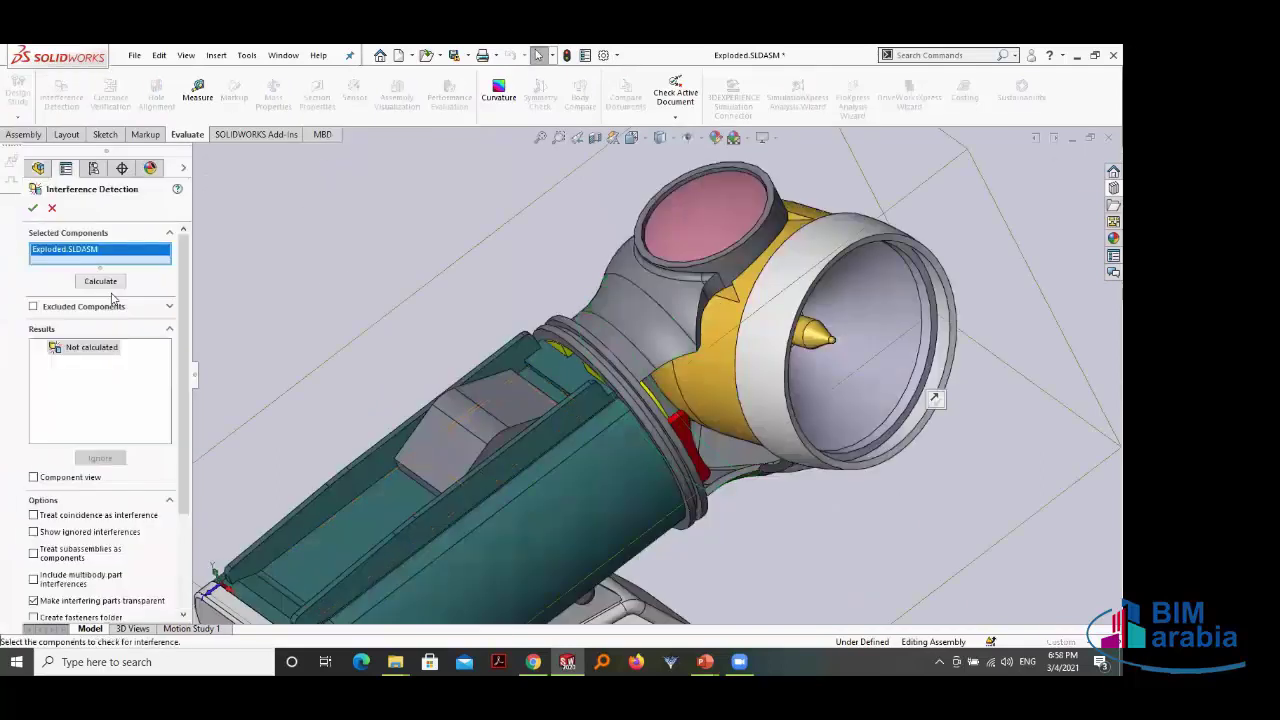
pyautogui.click(117, 285)
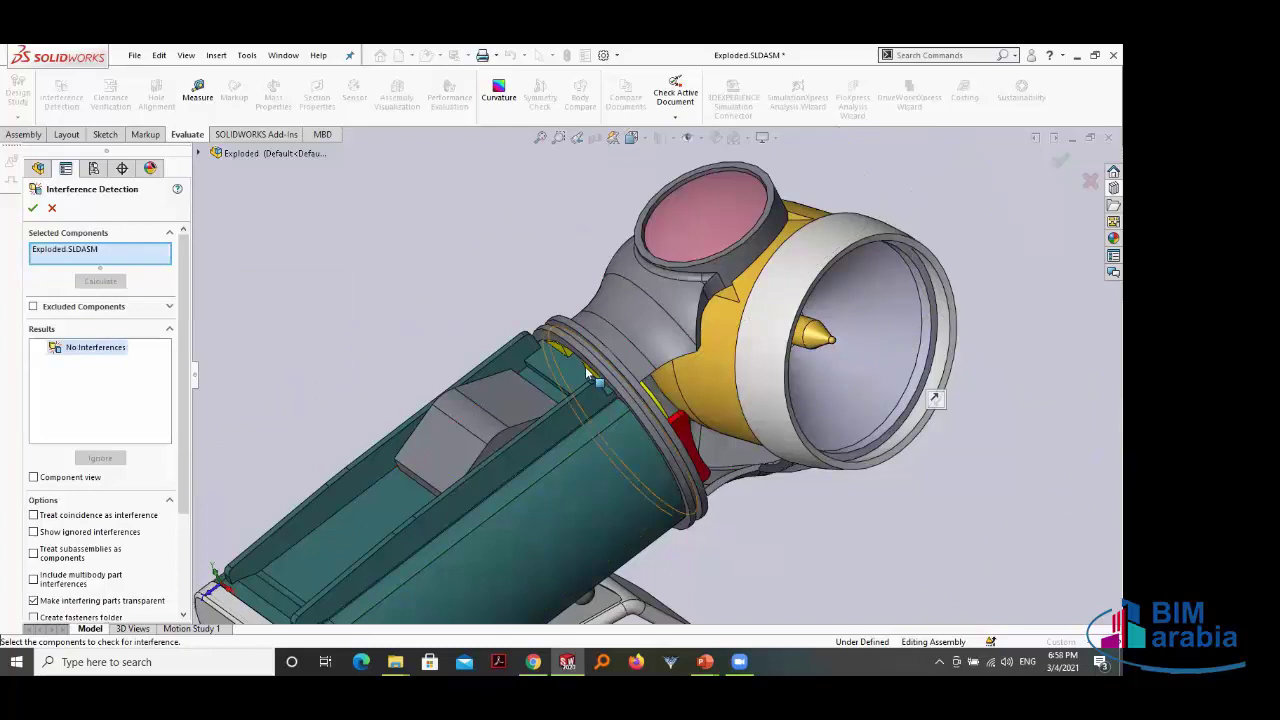
pyautogui.scroll(-1, 585, 366)
pyautogui.scroll(-2, 585, 366)
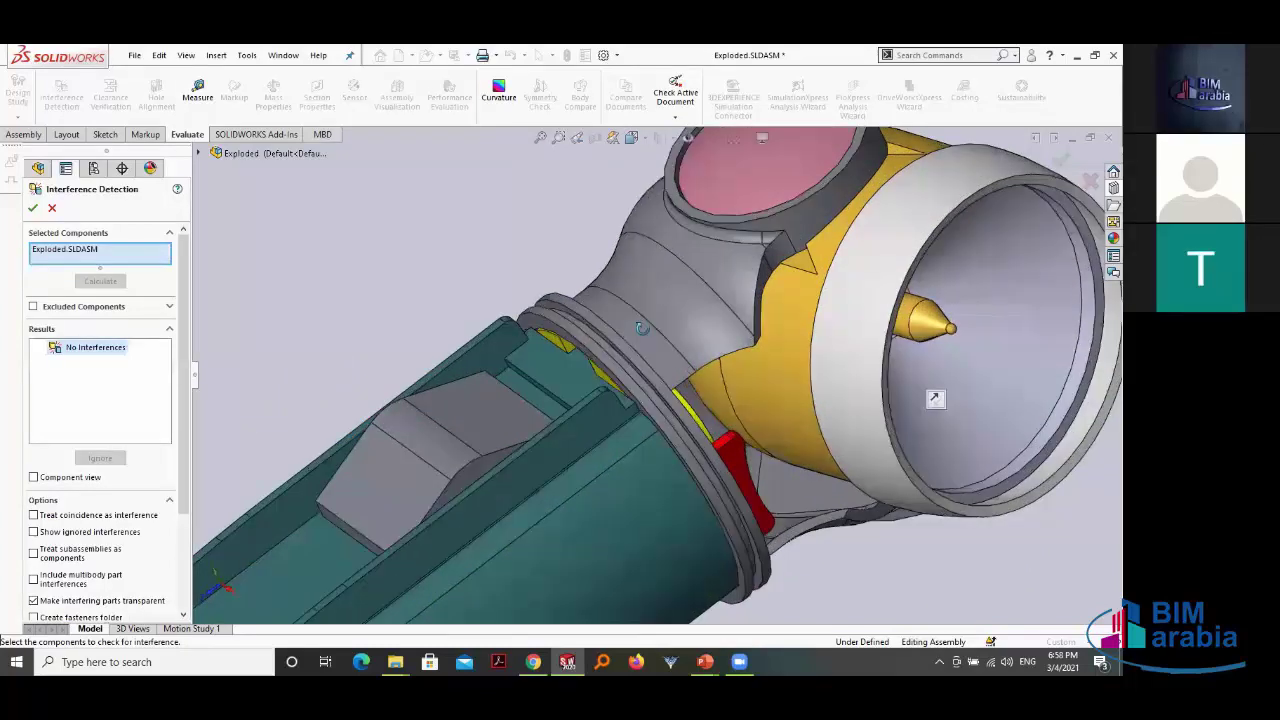
pyautogui.scroll(-2, 648, 331)
pyautogui.scroll(-2, 650, 332)
pyautogui.moveTo(533, 355); pyautogui.dragTo(480, 282, button='middle')
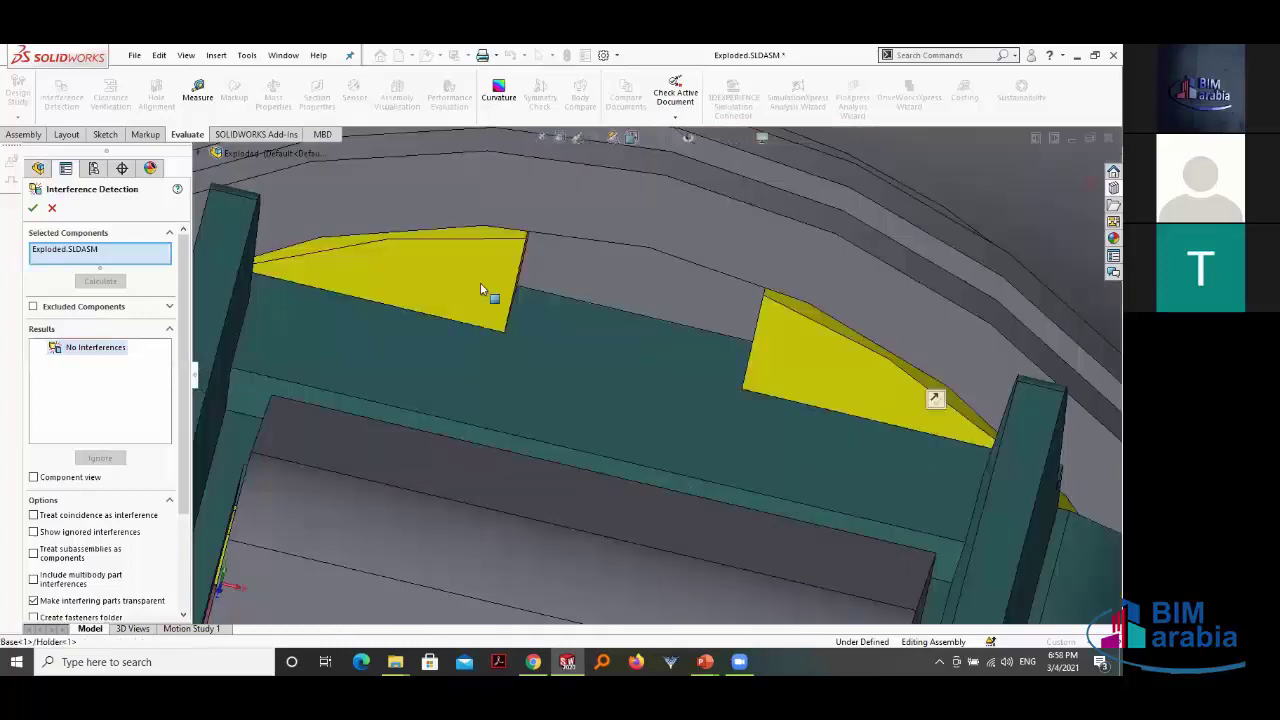
pyautogui.scroll(-1, 480, 282)
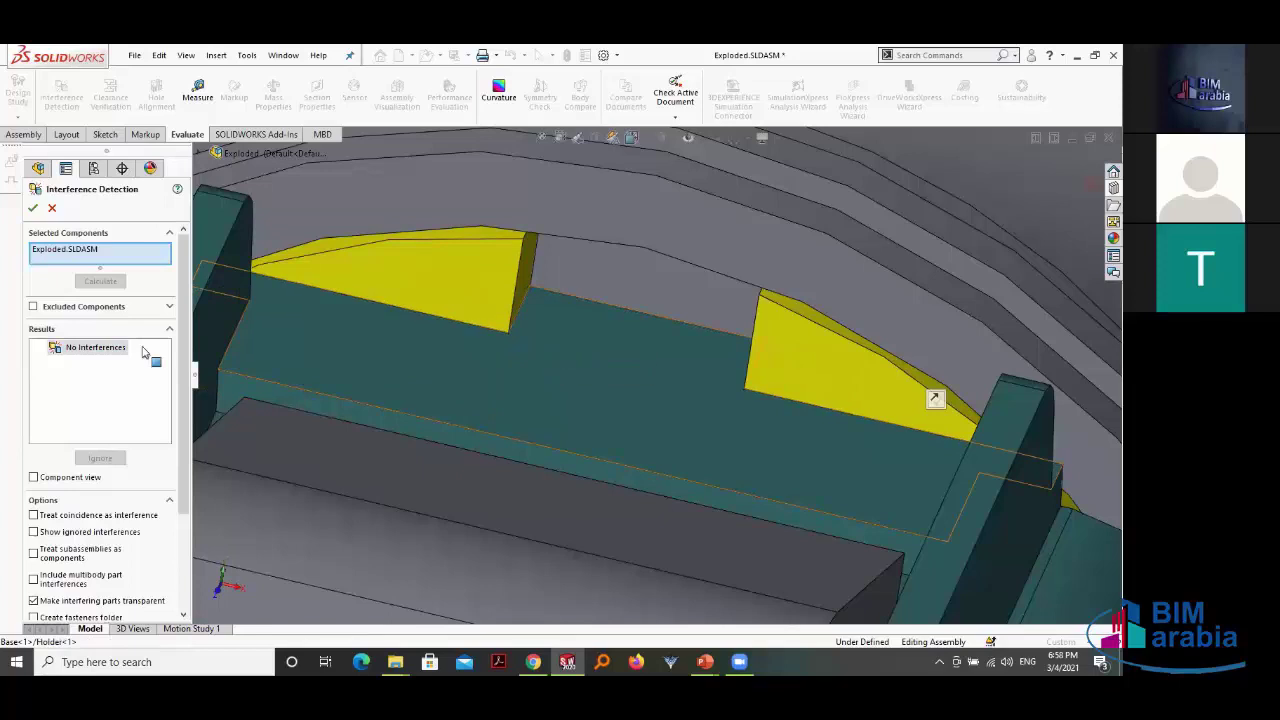
pyautogui.click(49, 209)
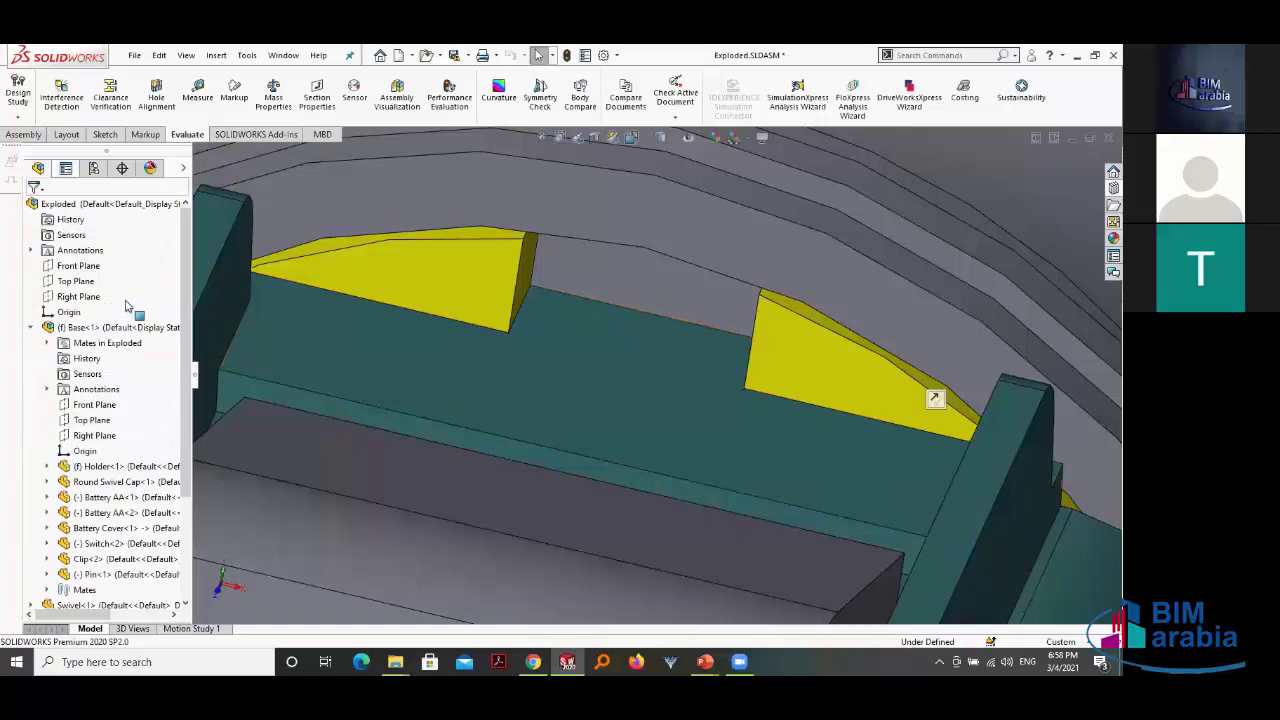
# Step: Reopen the interference check, confirm No Interferences, close it, and switch to the slides
pyautogui.press('Return')
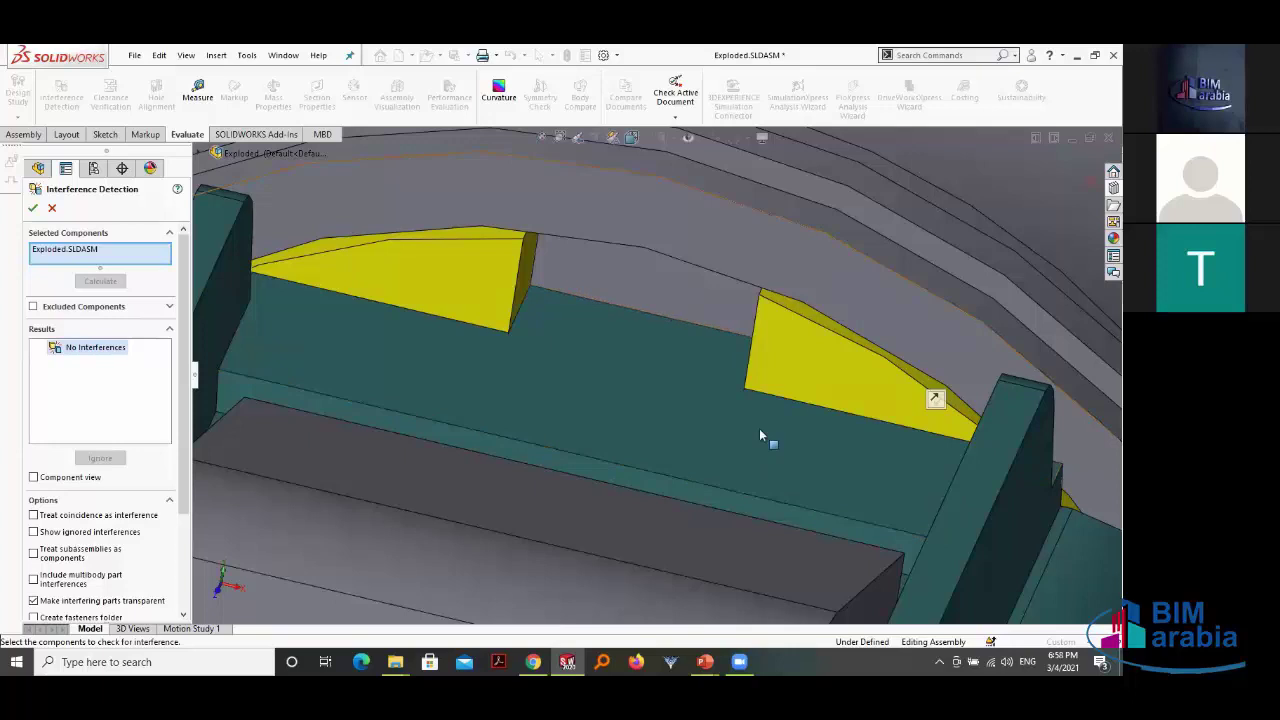
pyautogui.scroll(5, 749, 400)
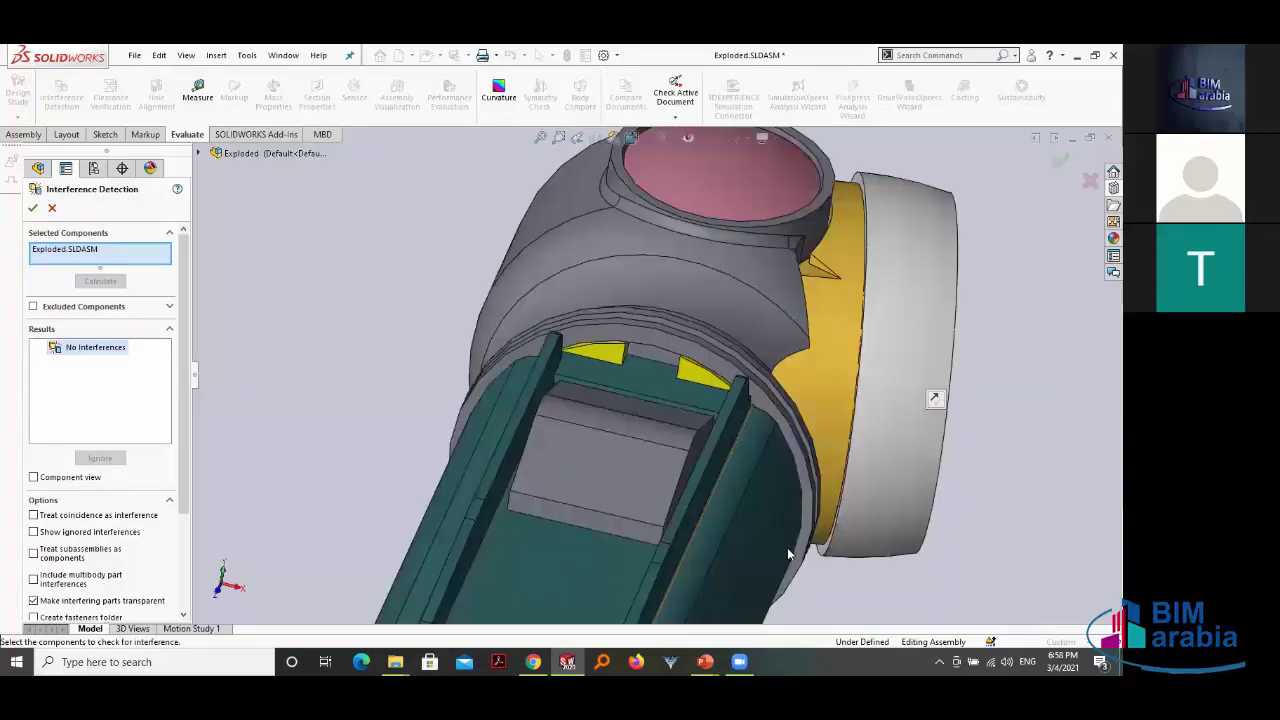
pyautogui.scroll(3, 724, 469)
pyautogui.scroll(-2, 687, 421)
pyautogui.scroll(-2, 687, 421)
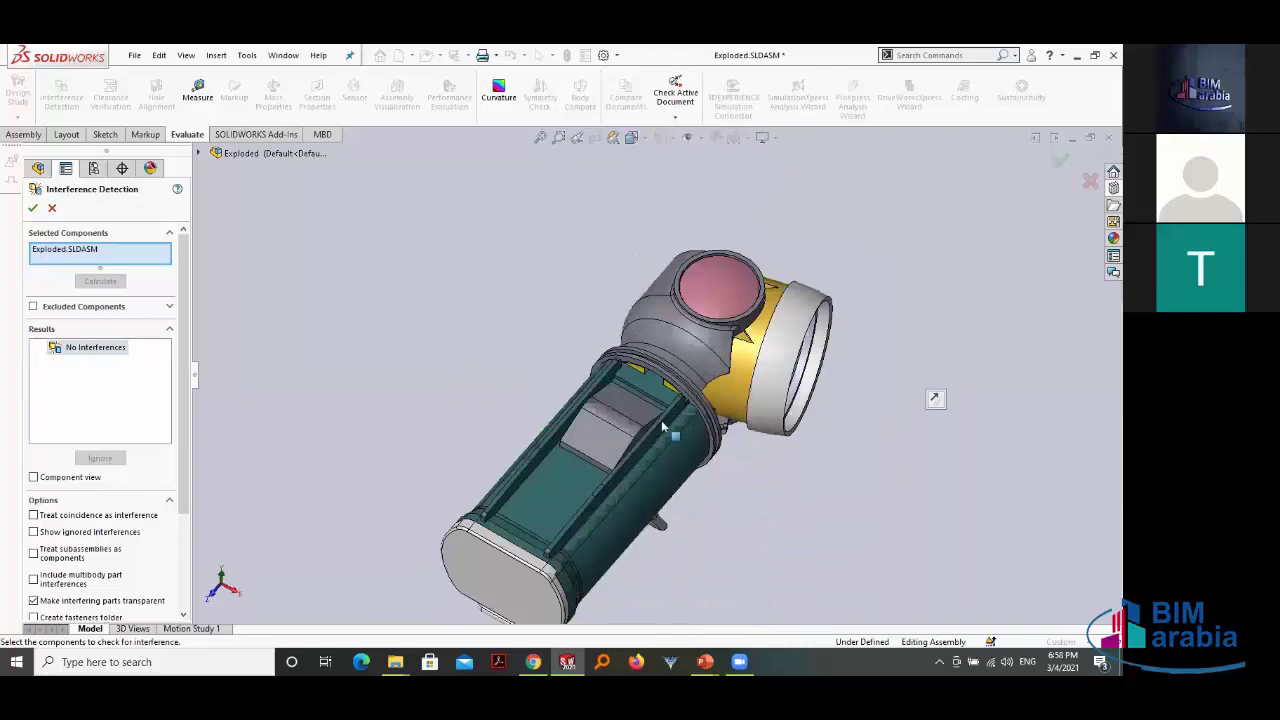
pyautogui.moveTo(661, 420); pyautogui.dragTo(640, 440, button='middle')
pyautogui.scroll(-2, 633, 418)
pyautogui.scroll(-2, 633, 418)
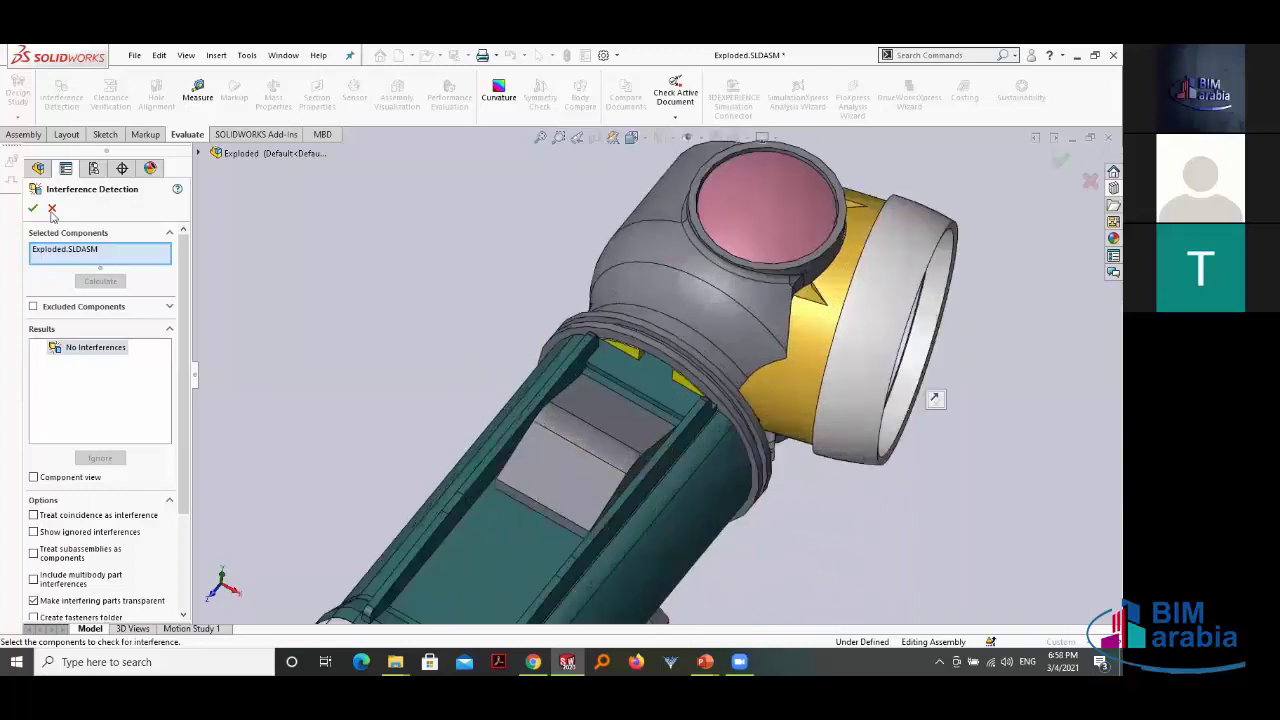
pyautogui.scroll(-2, 334, 257)
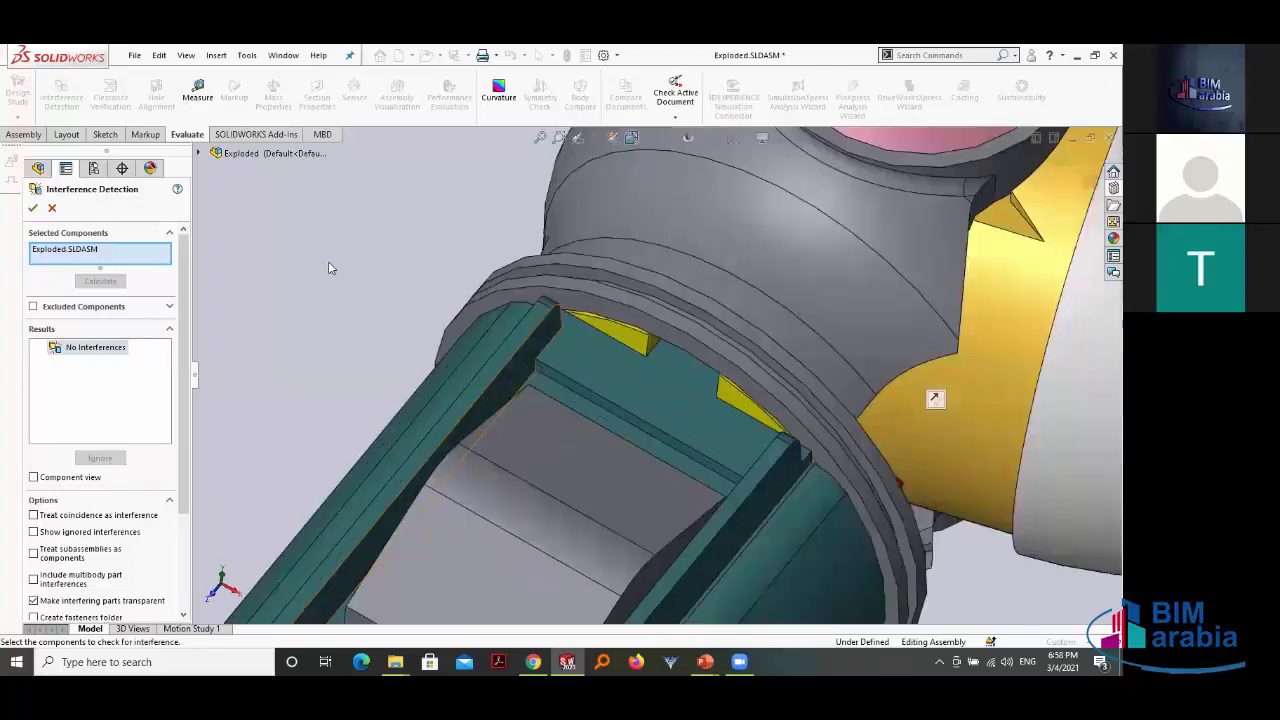
pyautogui.press('Escape')
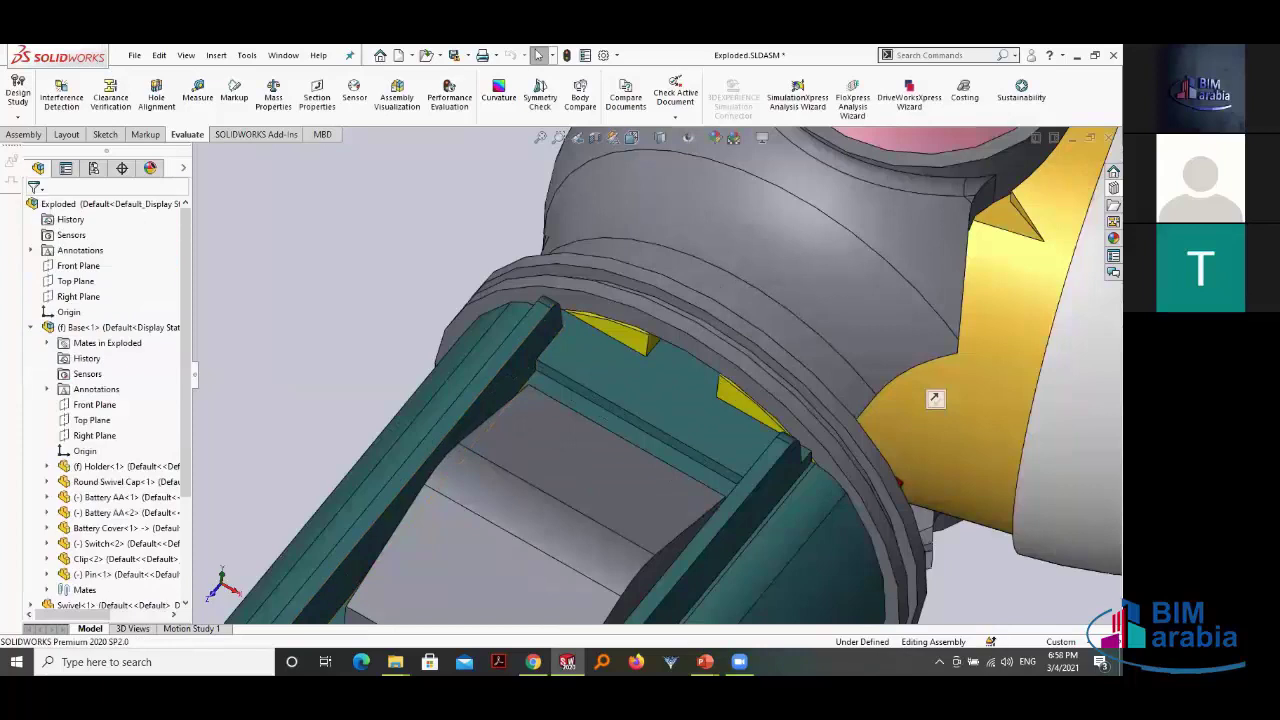
pyautogui.scroll(2, 749, 617)
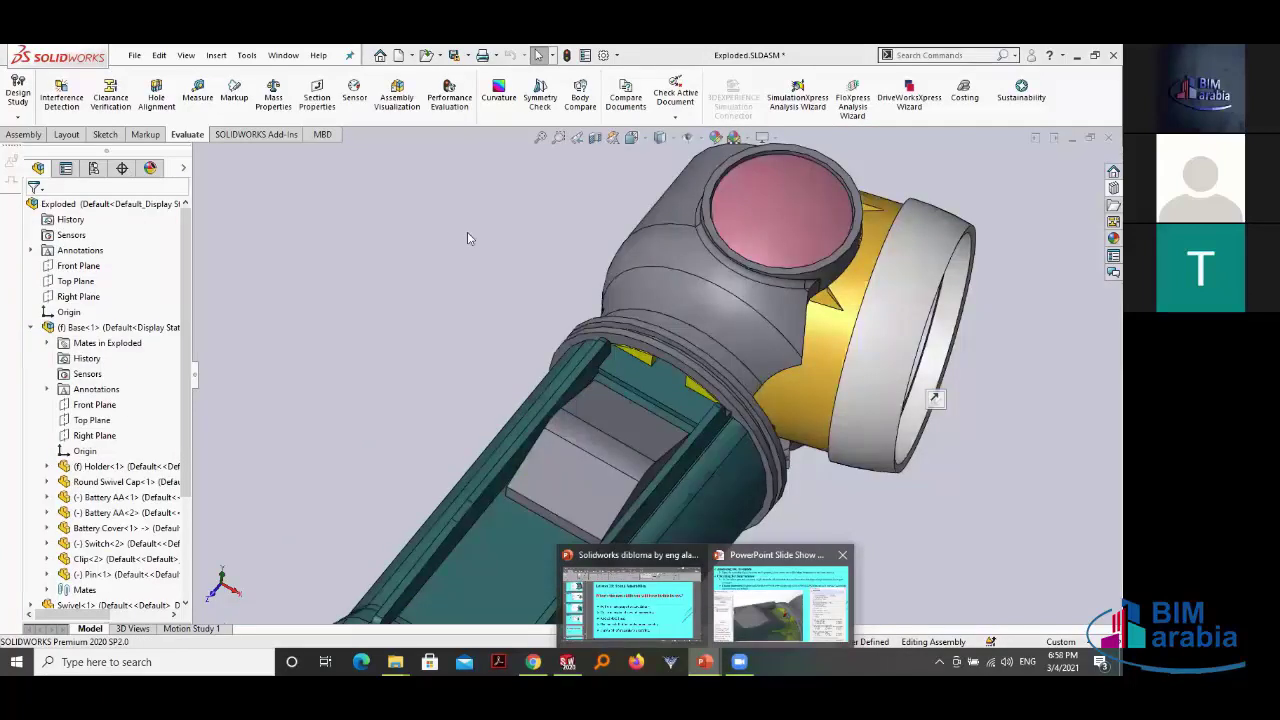
pyautogui.hotkey('alt', 'Tab')
# Step: Show the Checking for Clearances slide, then return to SOLIDWORKS with Clearance Verification open
pyautogui.click(695, 353)
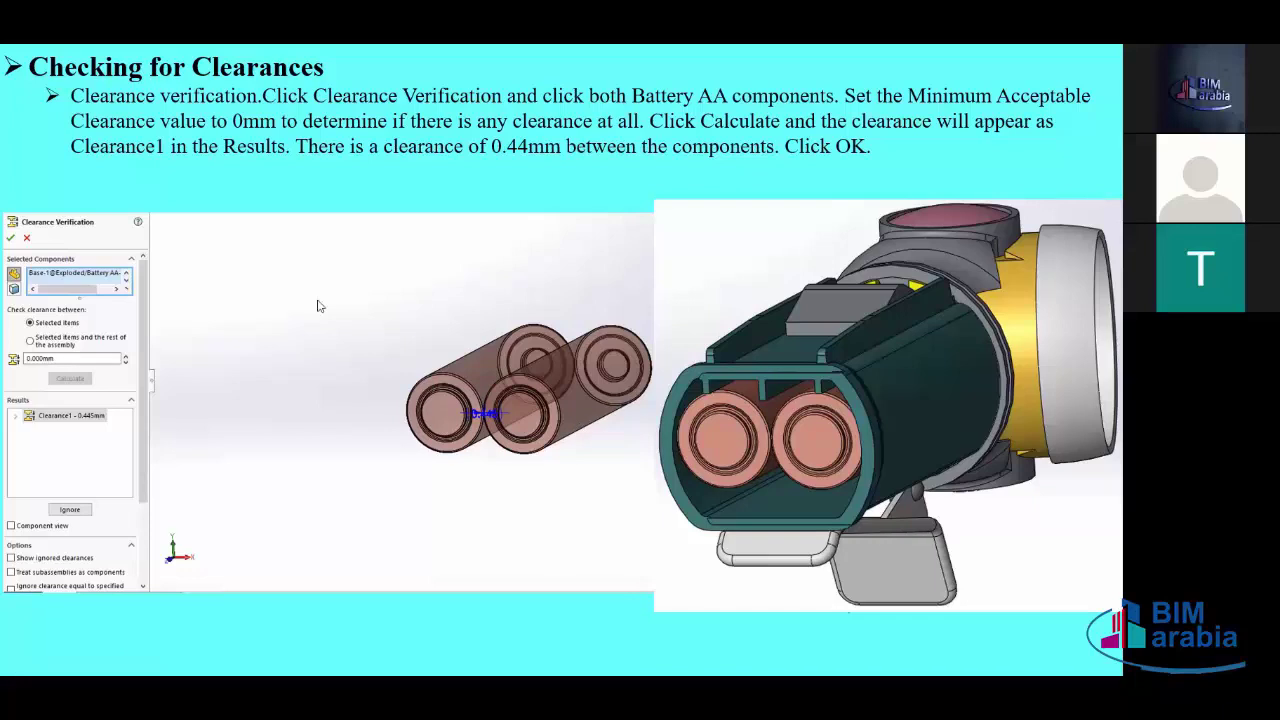
pyautogui.hotkey('alt', 'Tab')
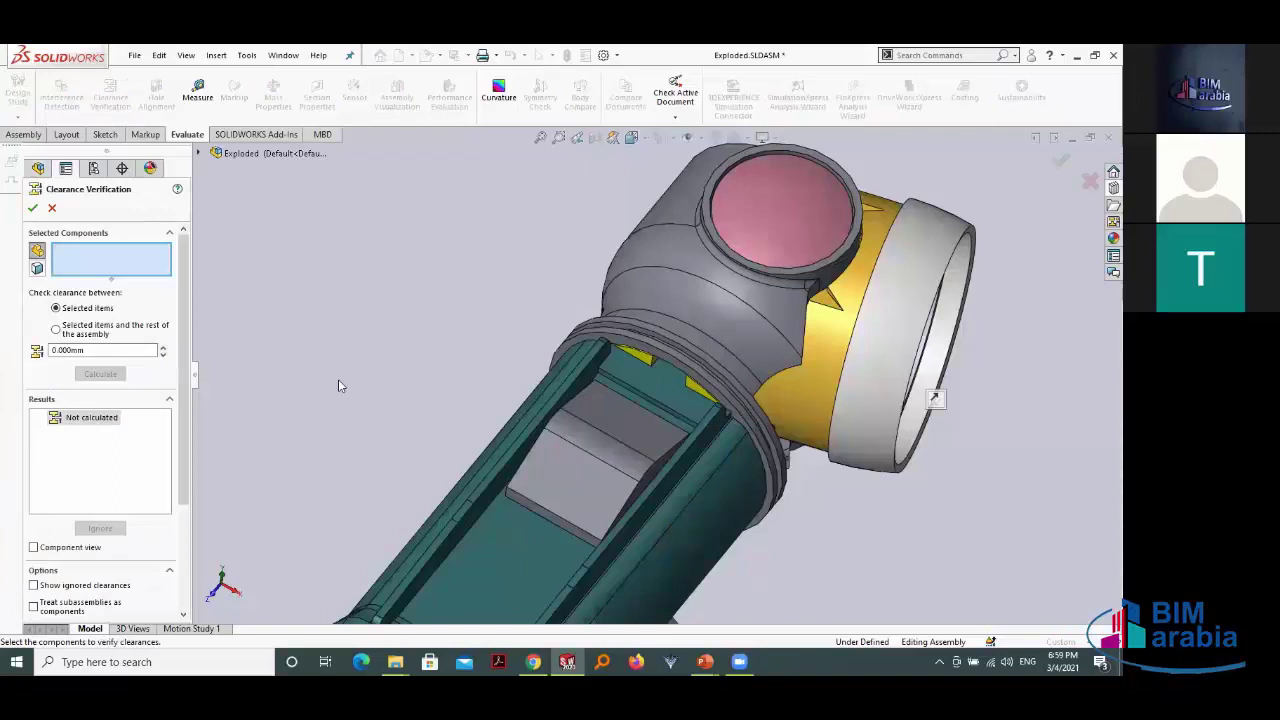
# Step: Select Battery AA<1> and Battery AA<2> under Base<1> for the clearance check
pyautogui.scroll(3, 338, 380)
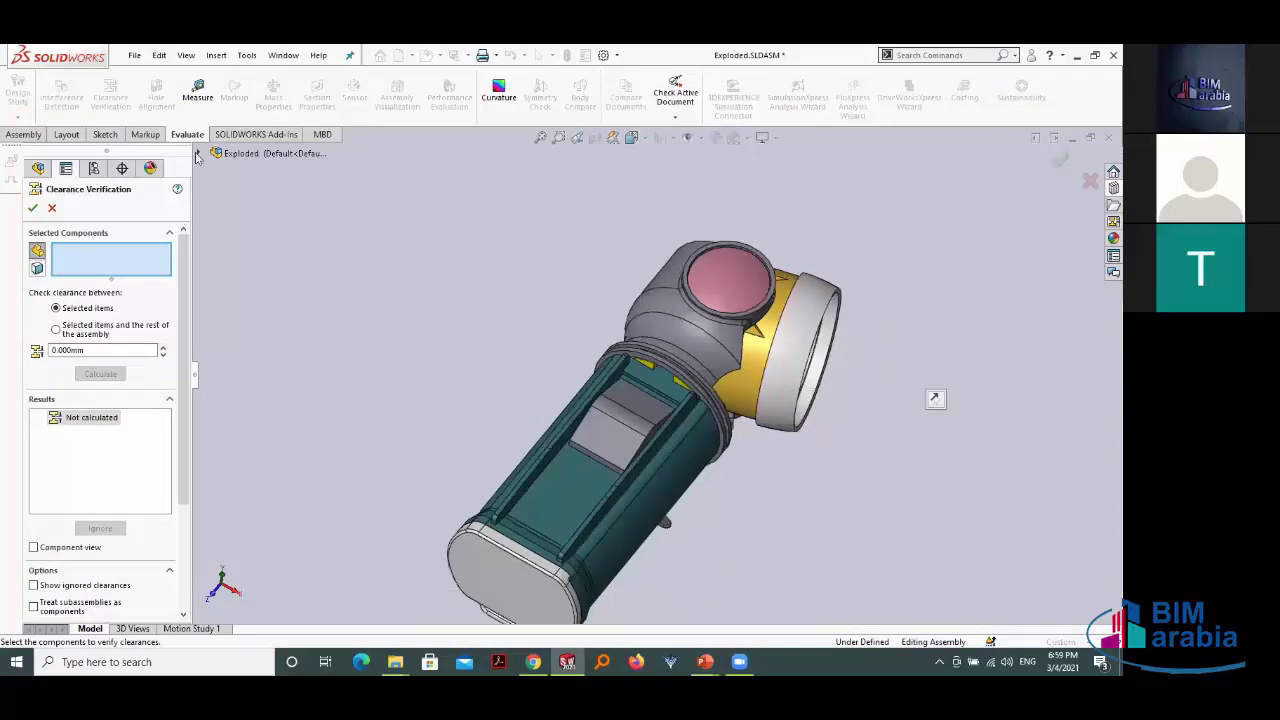
pyautogui.click(199, 154)
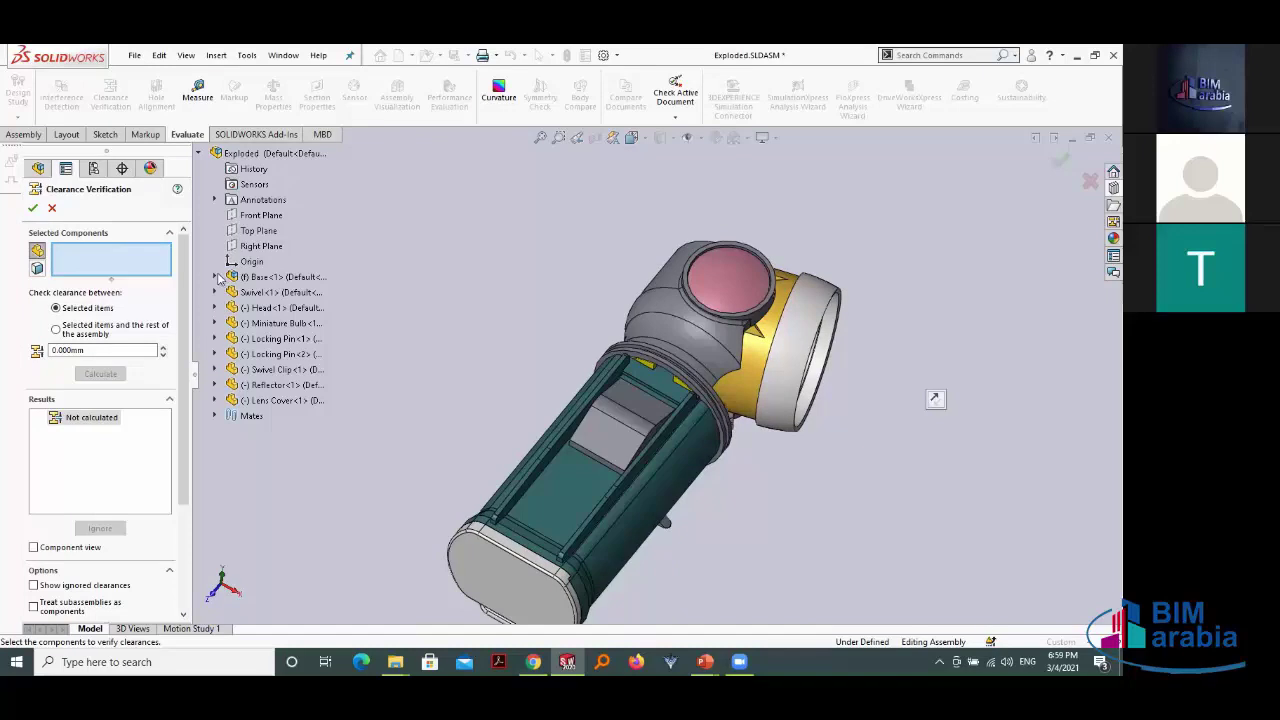
pyautogui.click(215, 277)
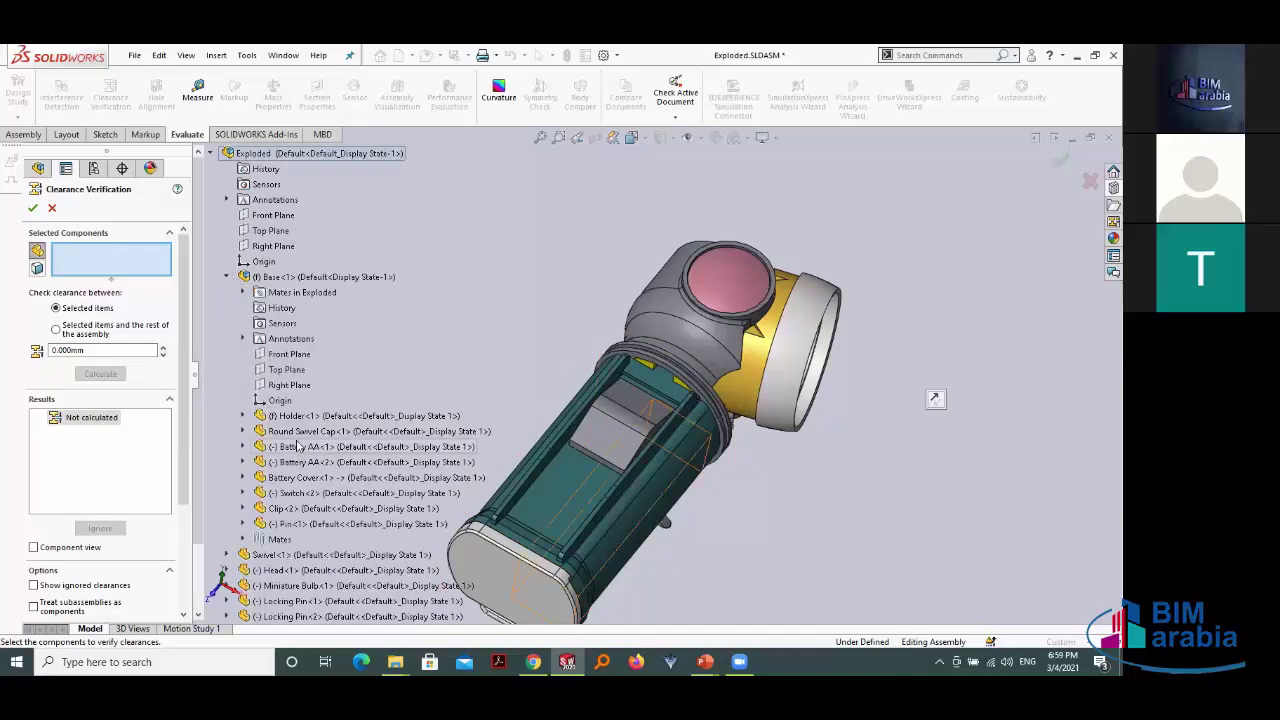
pyautogui.click(299, 448)
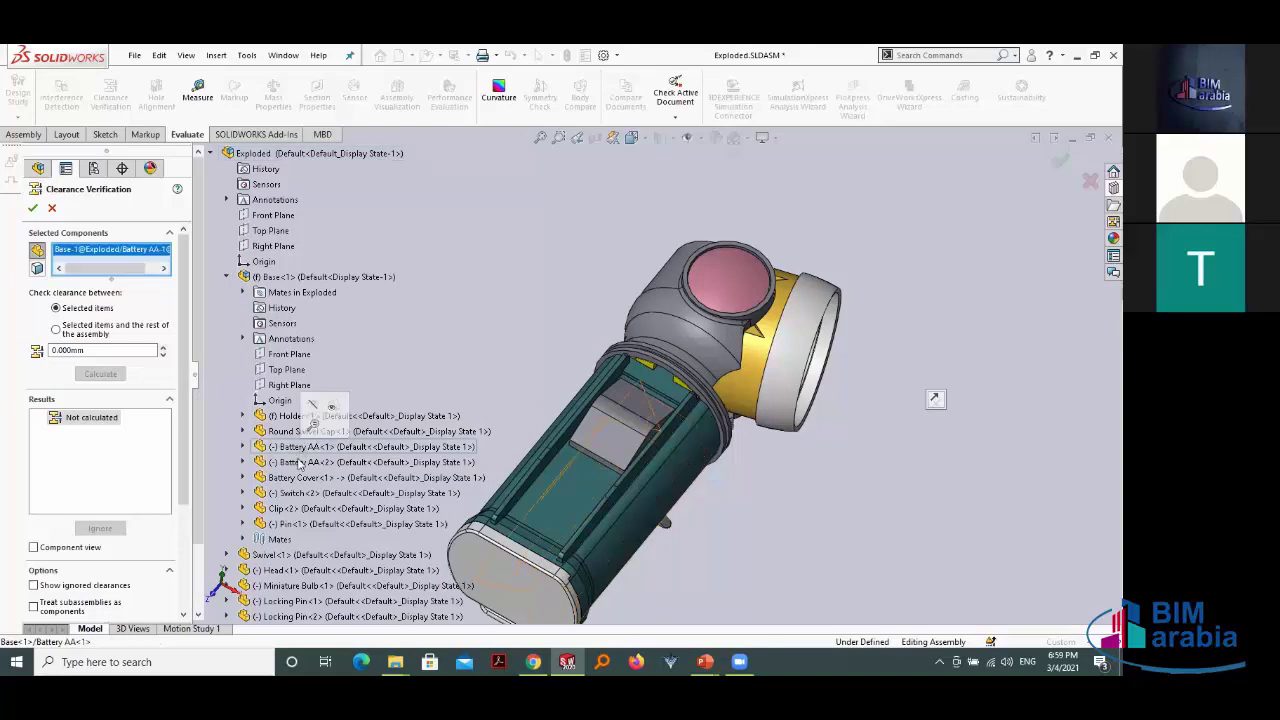
pyautogui.click(299, 463)
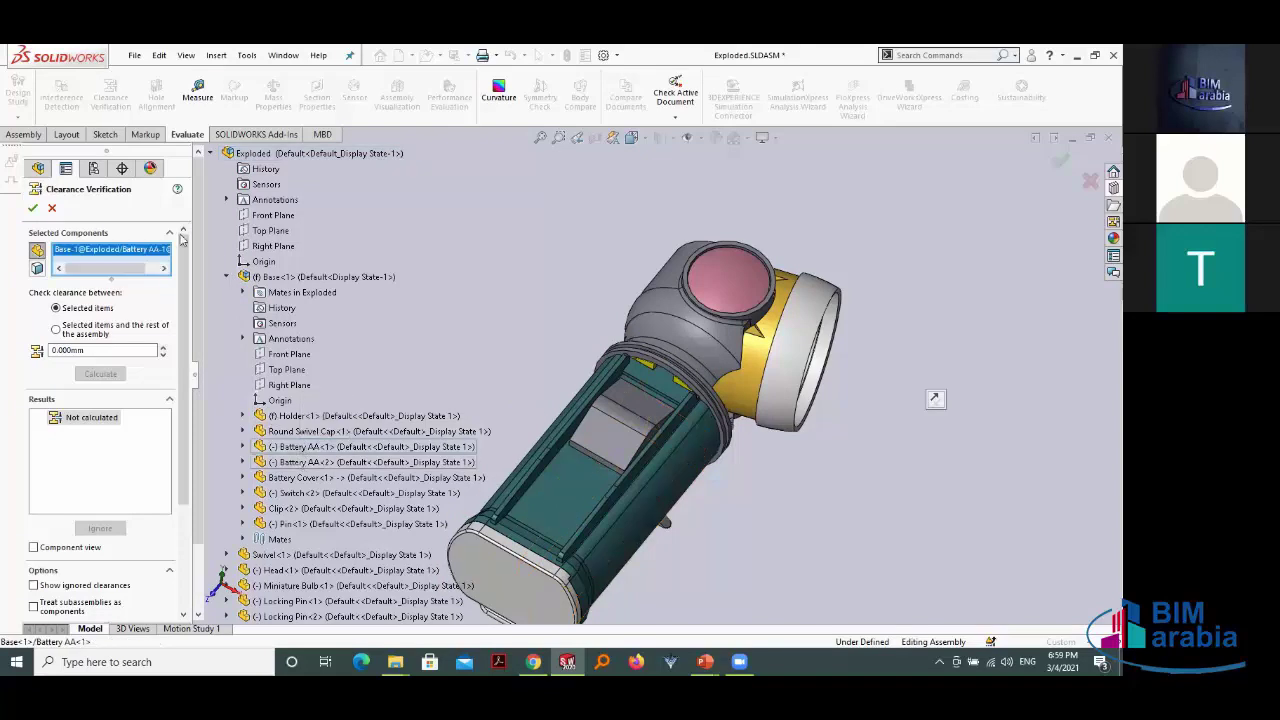
pyautogui.scroll(-1, 183, 242)
pyautogui.scroll(1, 184, 246)
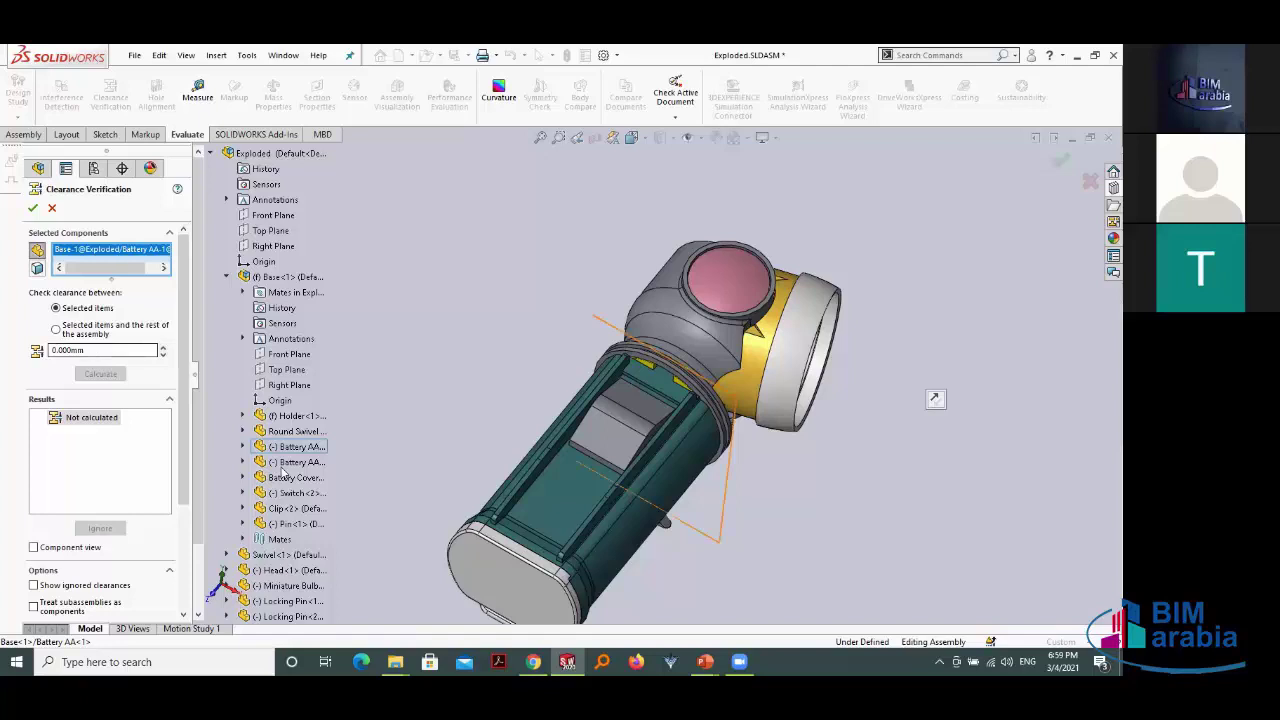
pyautogui.click(284, 464)
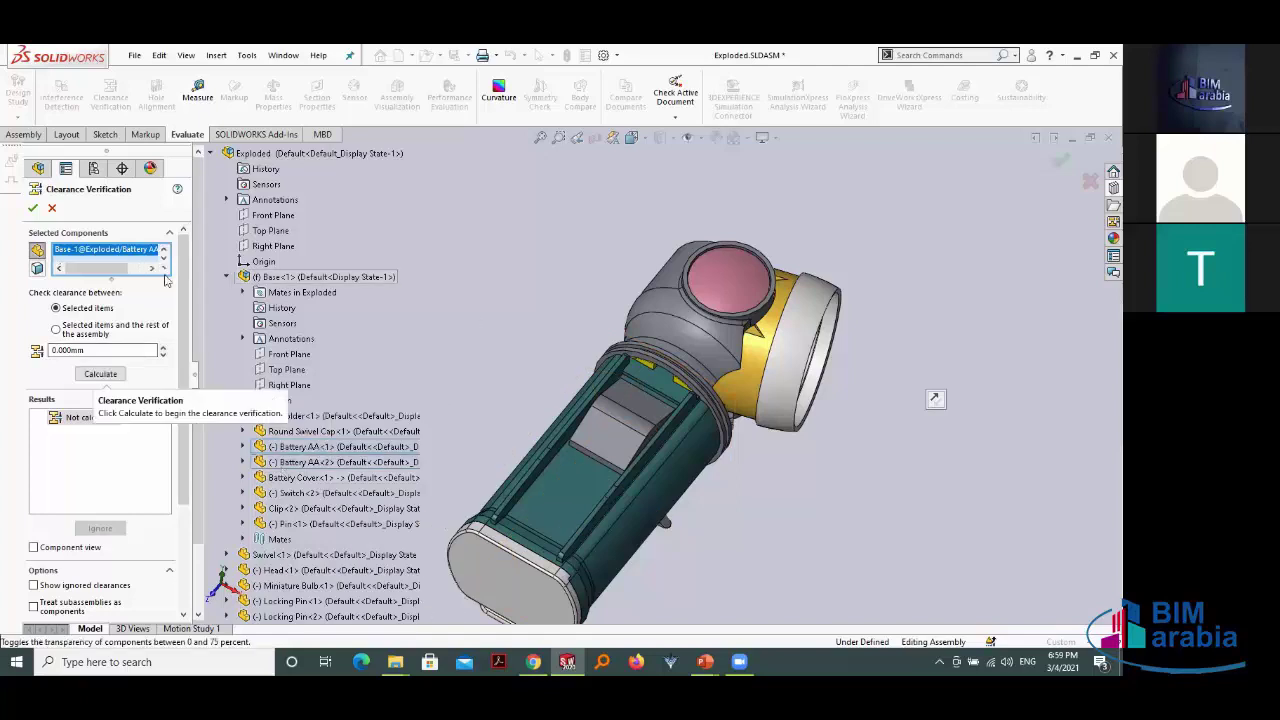
# Step: Calculate the clearance between the two batteries, 0.445 mm, and zoom in on it
pyautogui.click(101, 374)
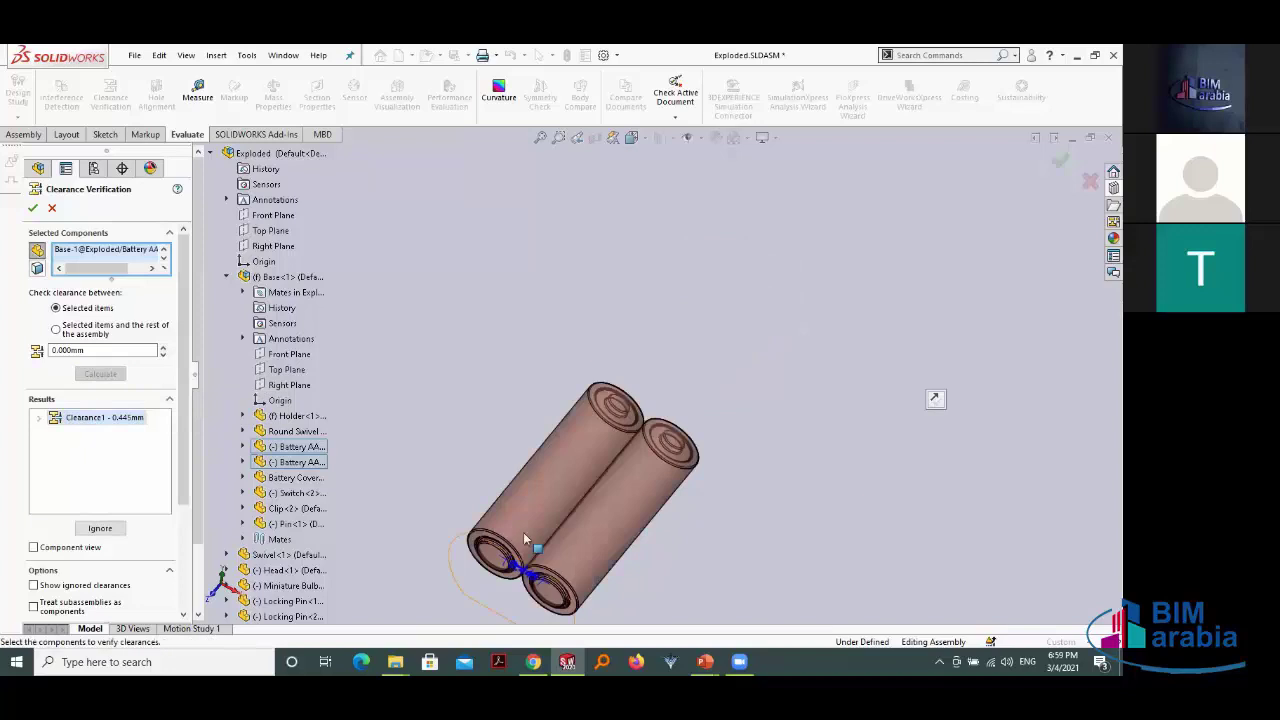
pyautogui.scroll(-2, 526, 533)
pyautogui.scroll(-2, 550, 525)
pyautogui.scroll(-2, 592, 514)
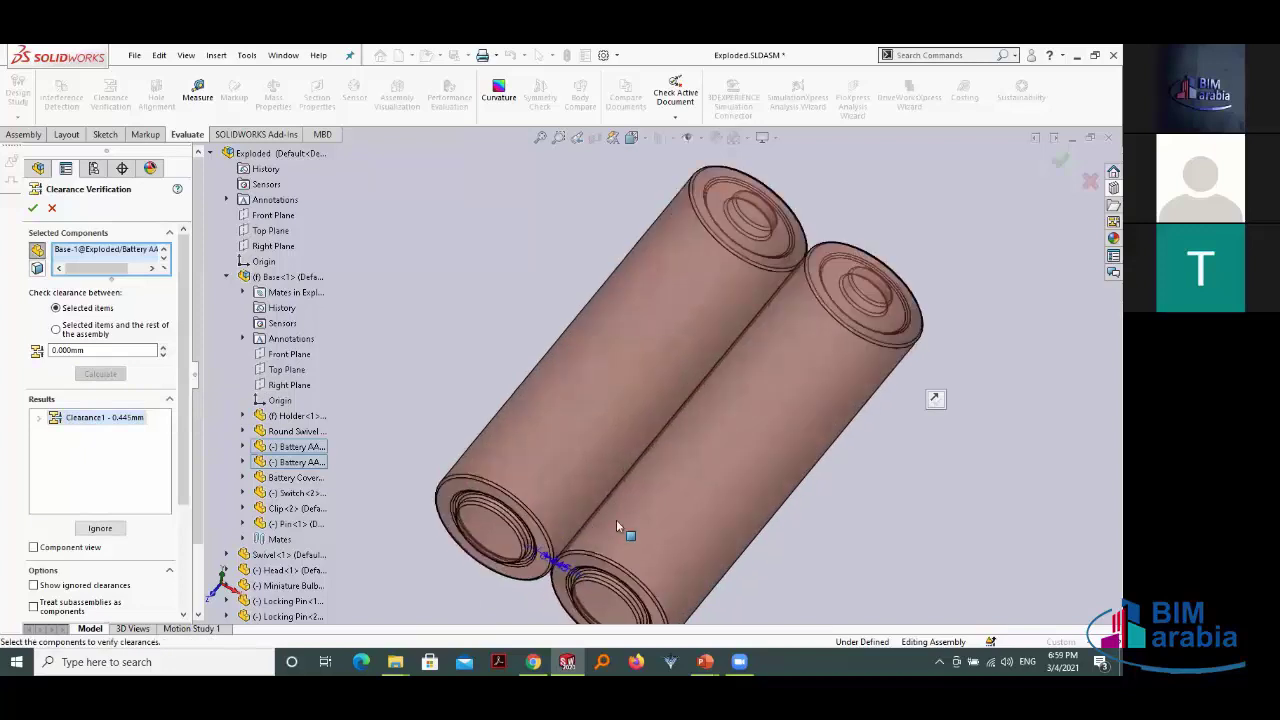
pyautogui.scroll(-1, 616, 521)
pyautogui.scroll(-3, 610, 510)
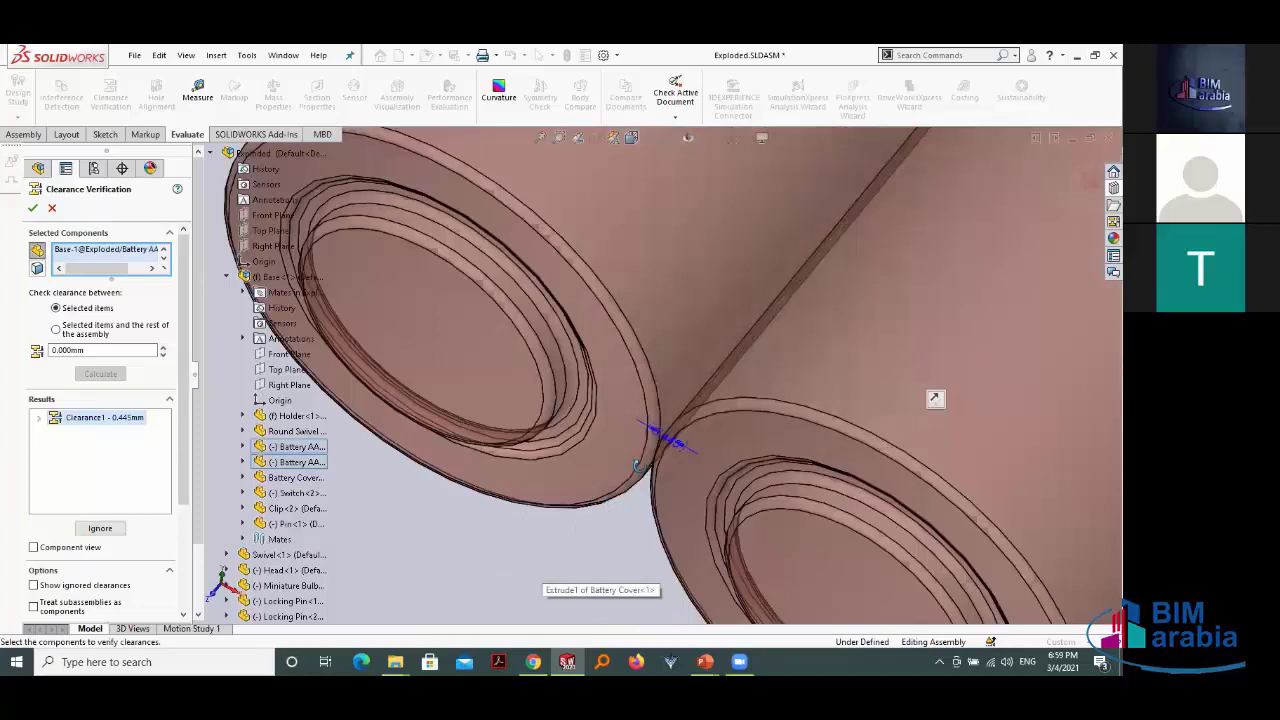
pyautogui.scroll(-1, 664, 424)
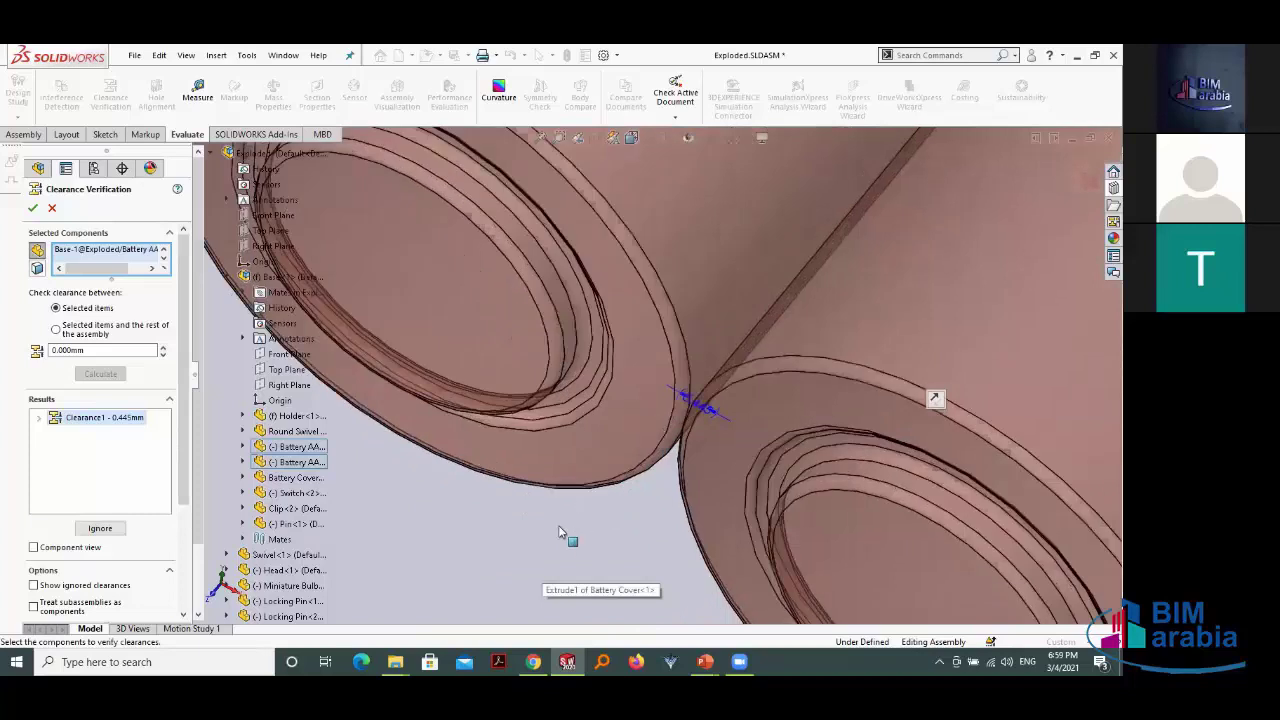
pyautogui.scroll(-1, 586, 483)
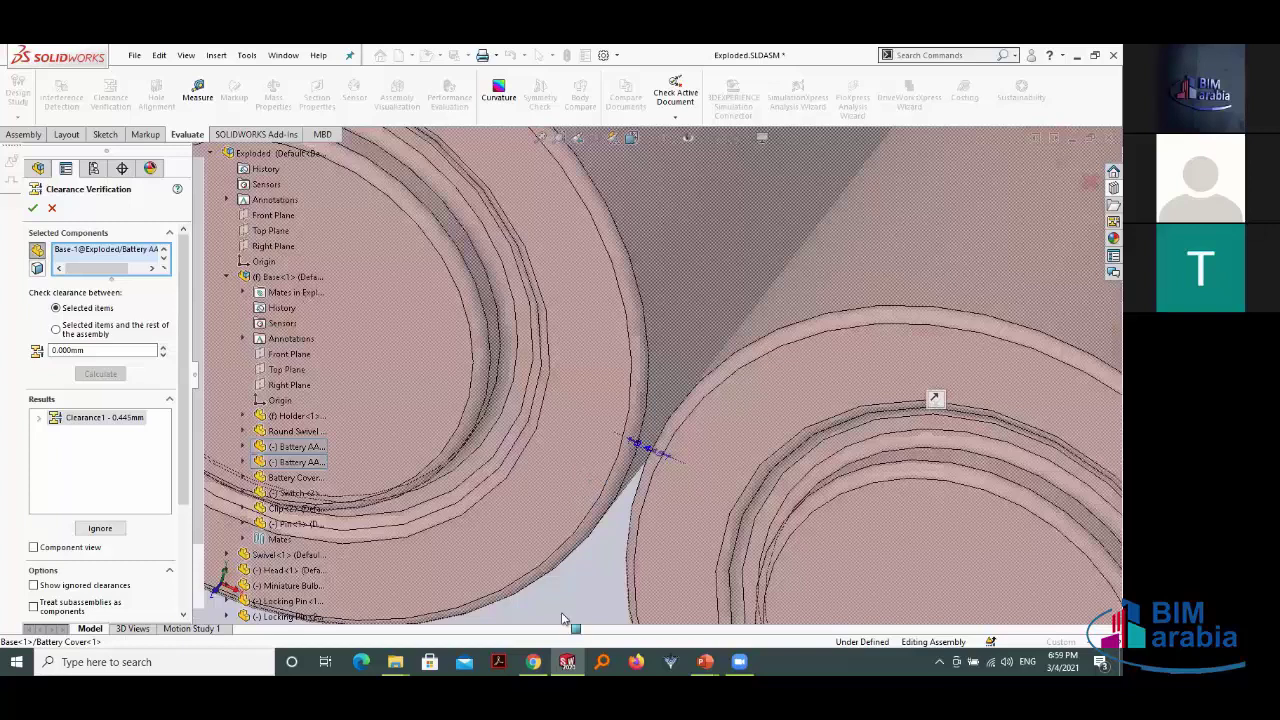
pyautogui.scroll(3, 607, 443)
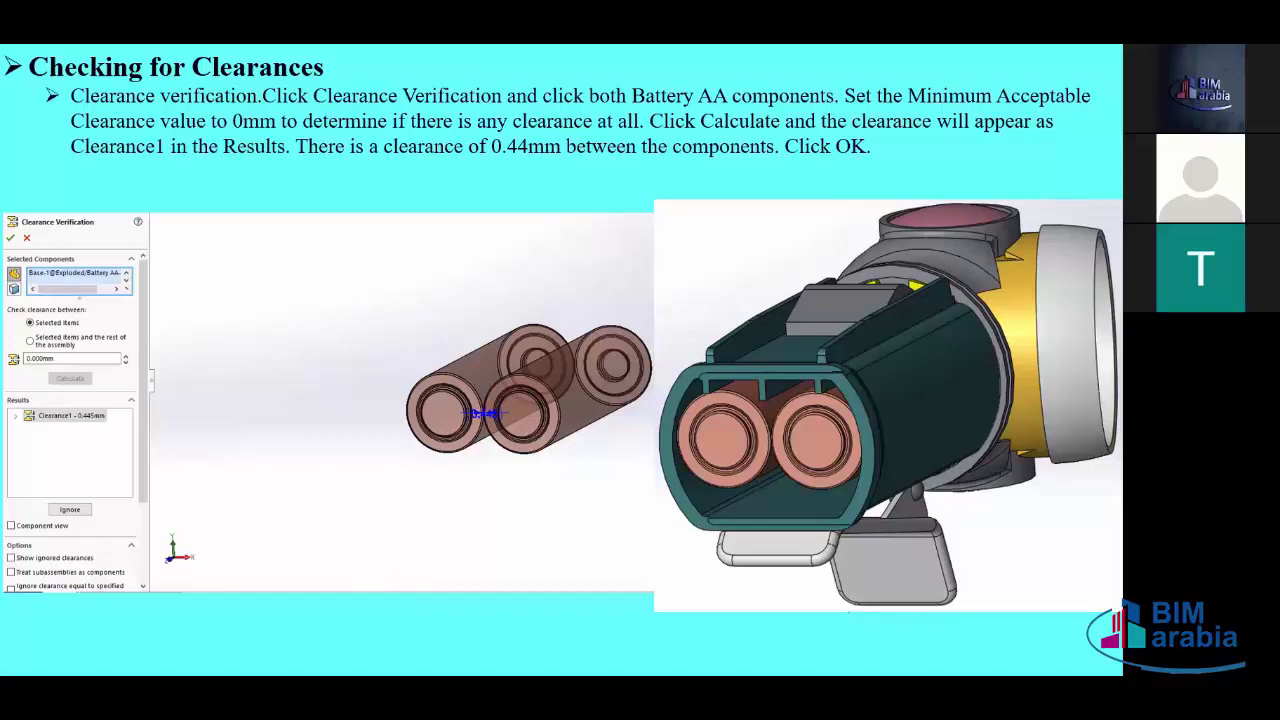
# Step: Close the battery clearance check in SOLIDWORKS, restoring the full assembly
pyautogui.hotkey('alt', 'Tab')
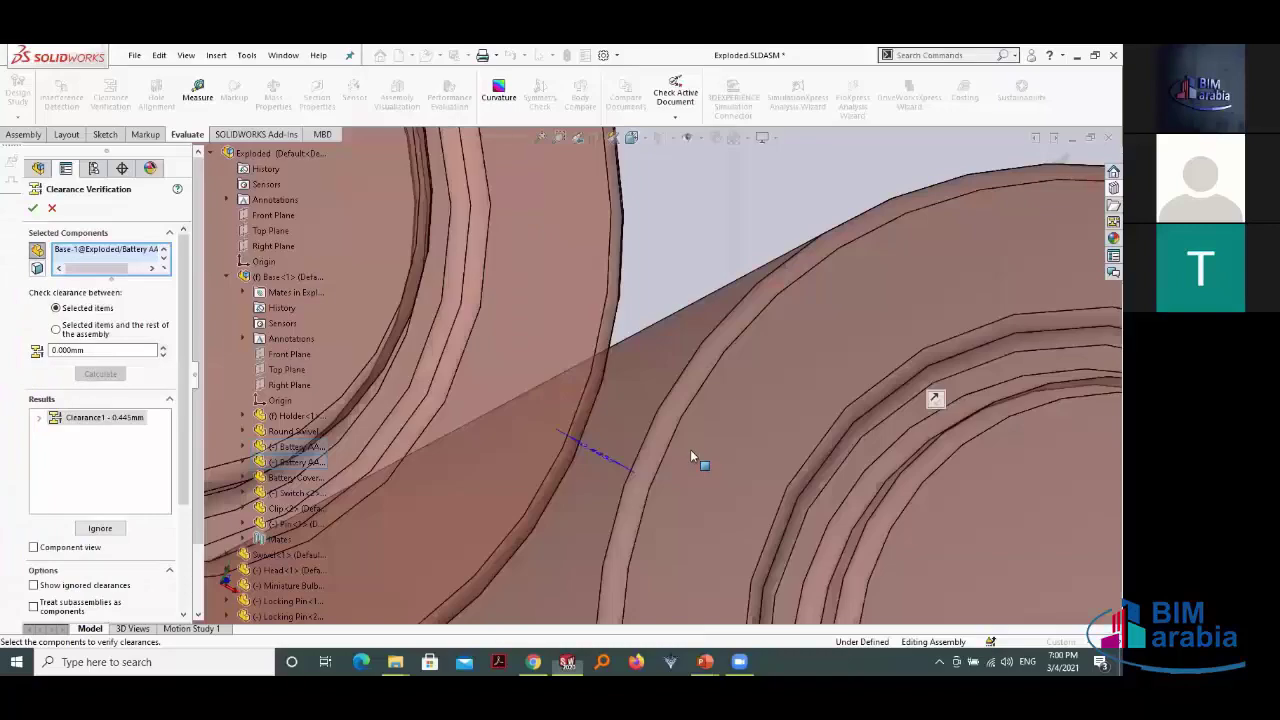
pyautogui.scroll(-10, 690, 449)
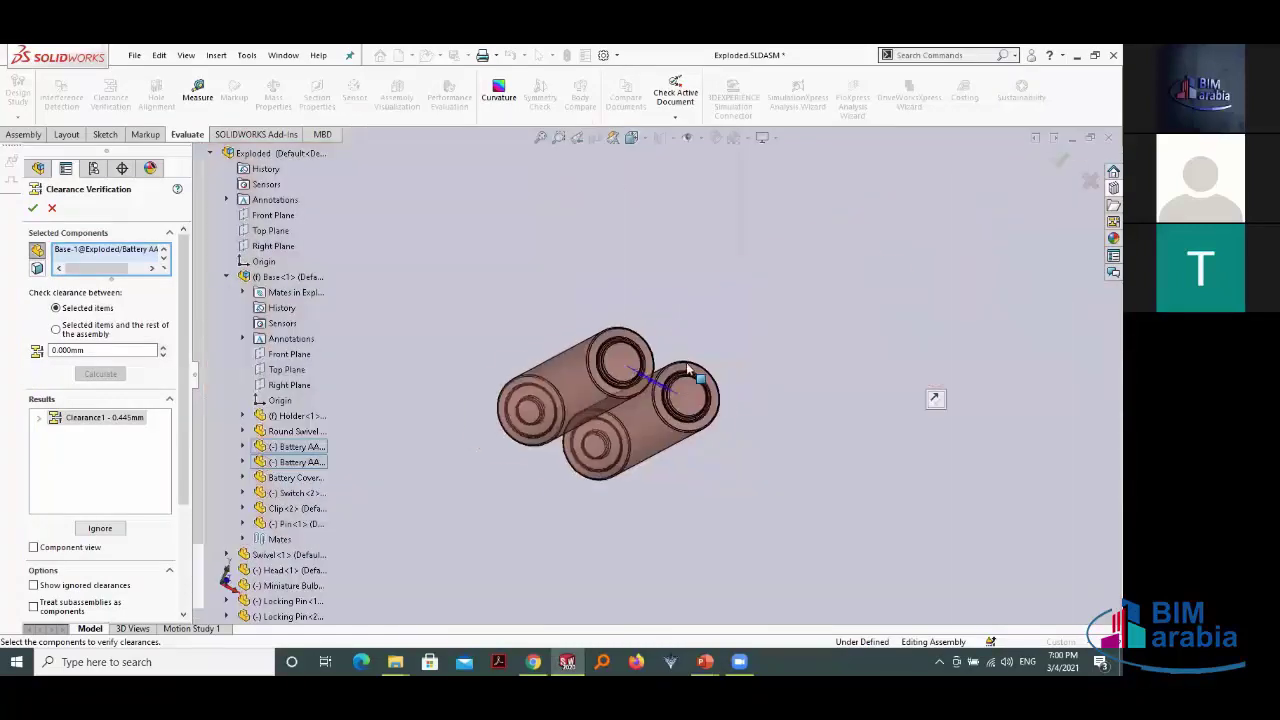
pyautogui.moveTo(690, 400); pyautogui.dragTo(720, 380, button='middle')
pyautogui.click(32, 207)
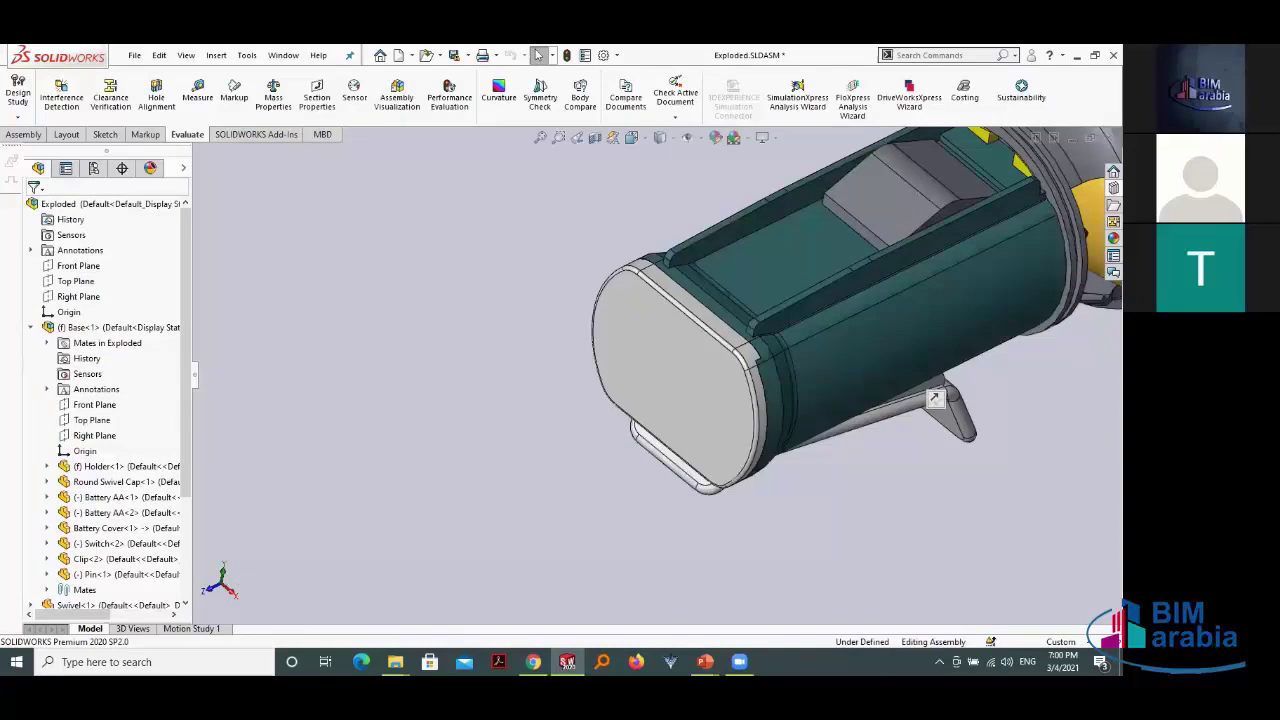
# Step: Advance the presentation to the Collision Detection slide and return to SOLIDWORKS
pyautogui.hotkey('alt', 'Tab')
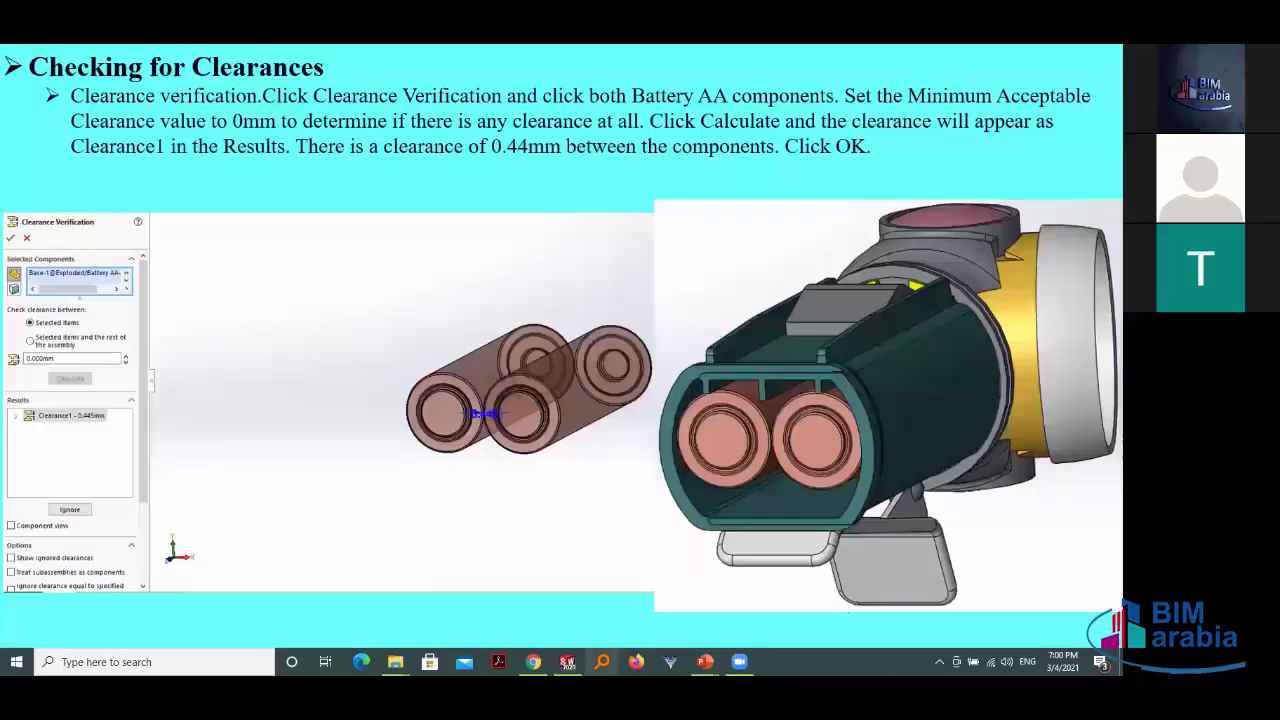
pyautogui.press('Right')
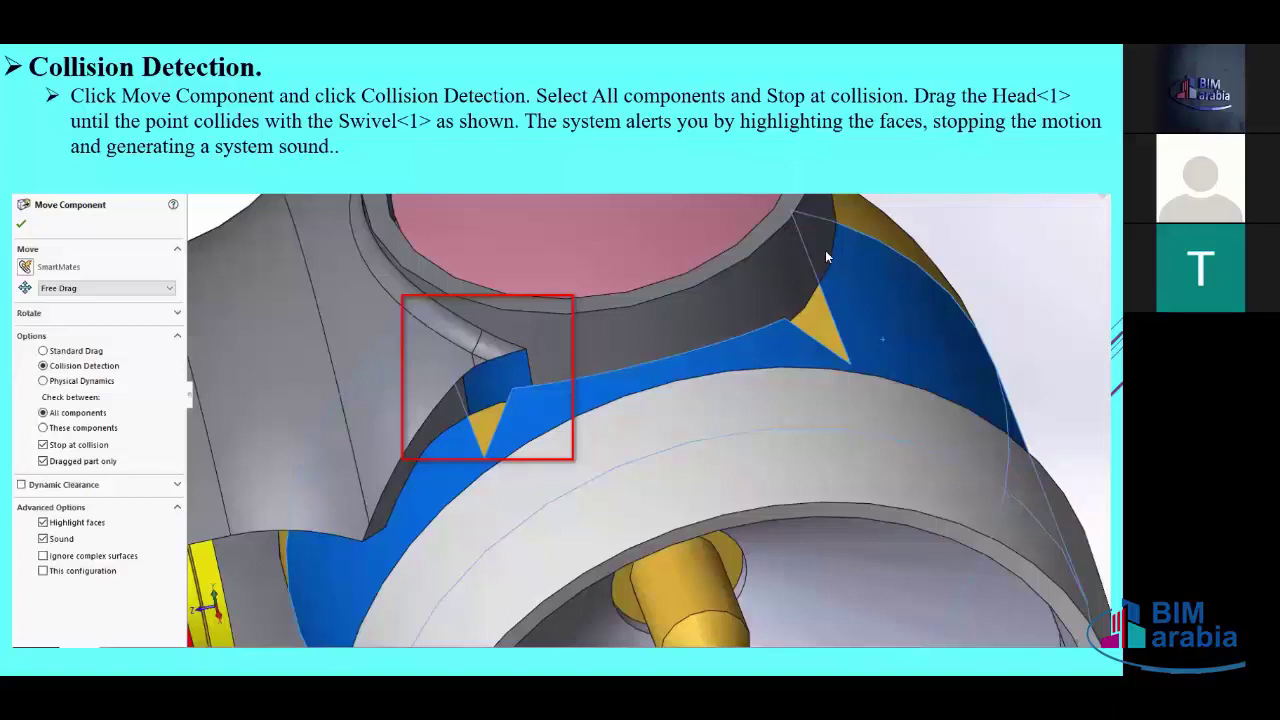
pyautogui.hotkey('alt', 'Tab')
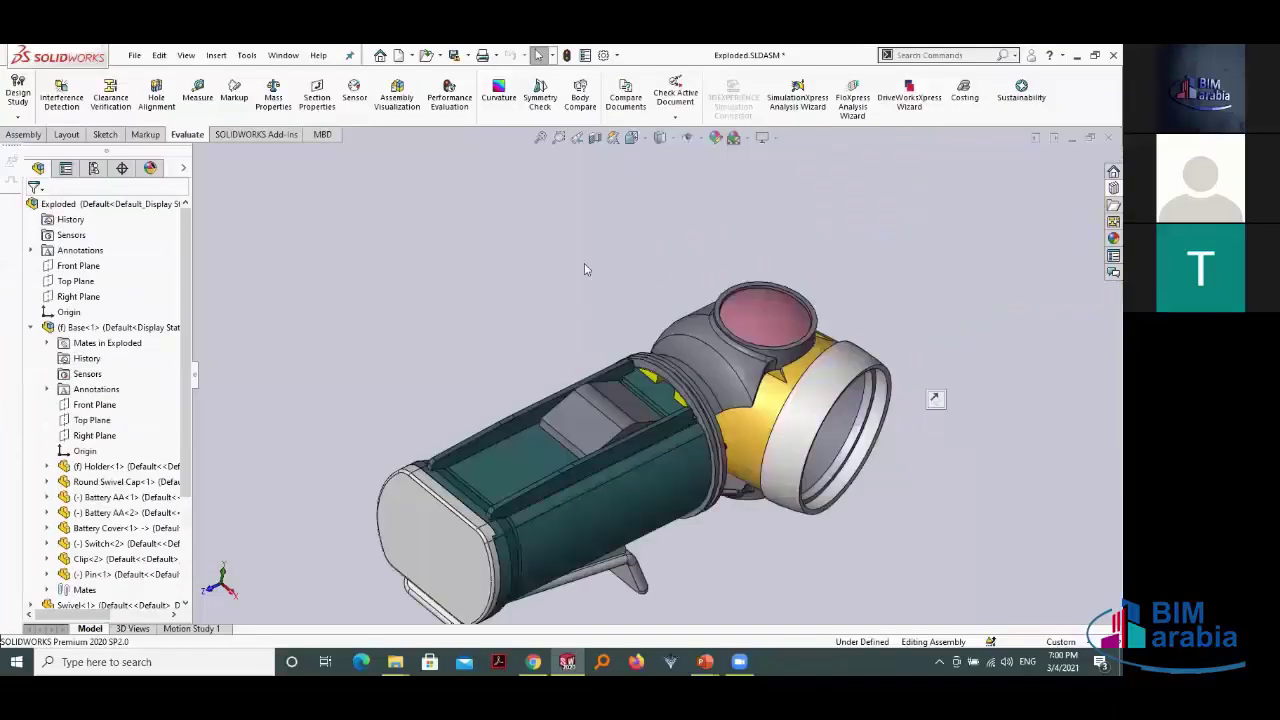
# Step: Orbit and zoom the flashlight assembly to view the lens face and the whole body
pyautogui.scroll(-3, 560, 277)
pyautogui.scroll(2, 502, 279)
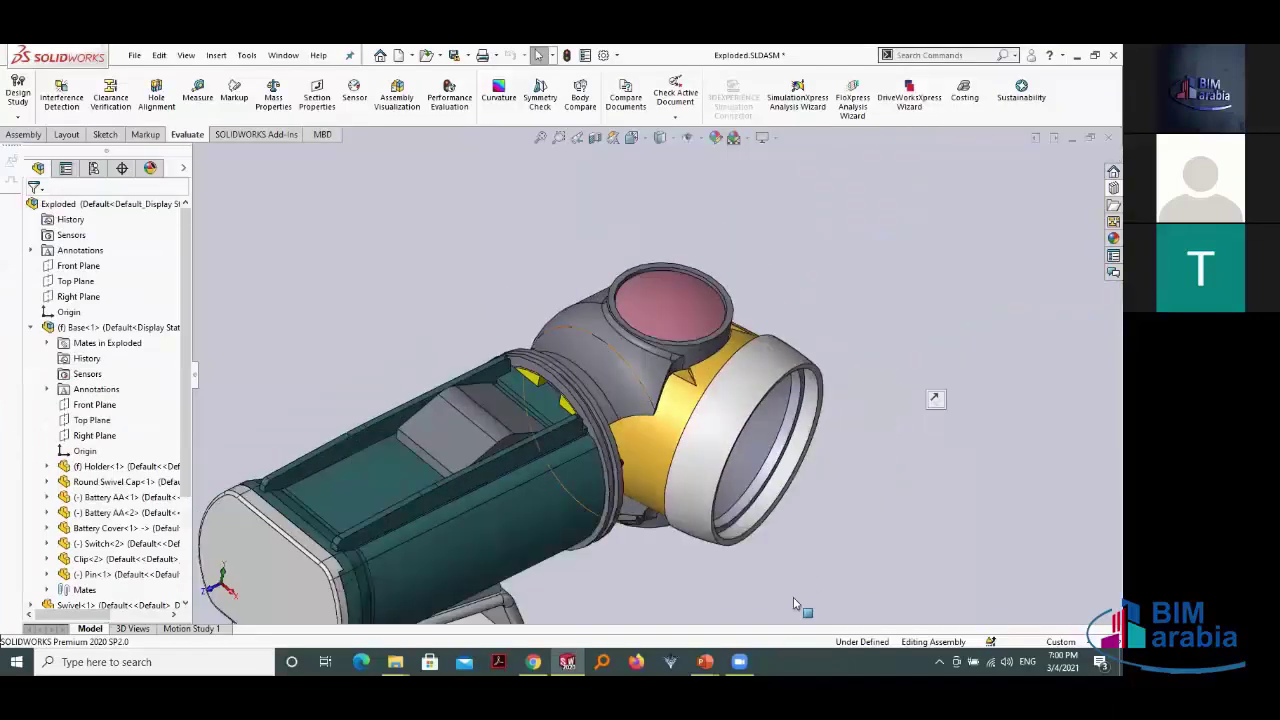
pyautogui.moveTo(690, 390)
pyautogui.mouseDown(button='middle')
pyautogui.moveTo(717, 440)
pyautogui.moveTo(834, 297)
pyautogui.mouseUp(button='middle')
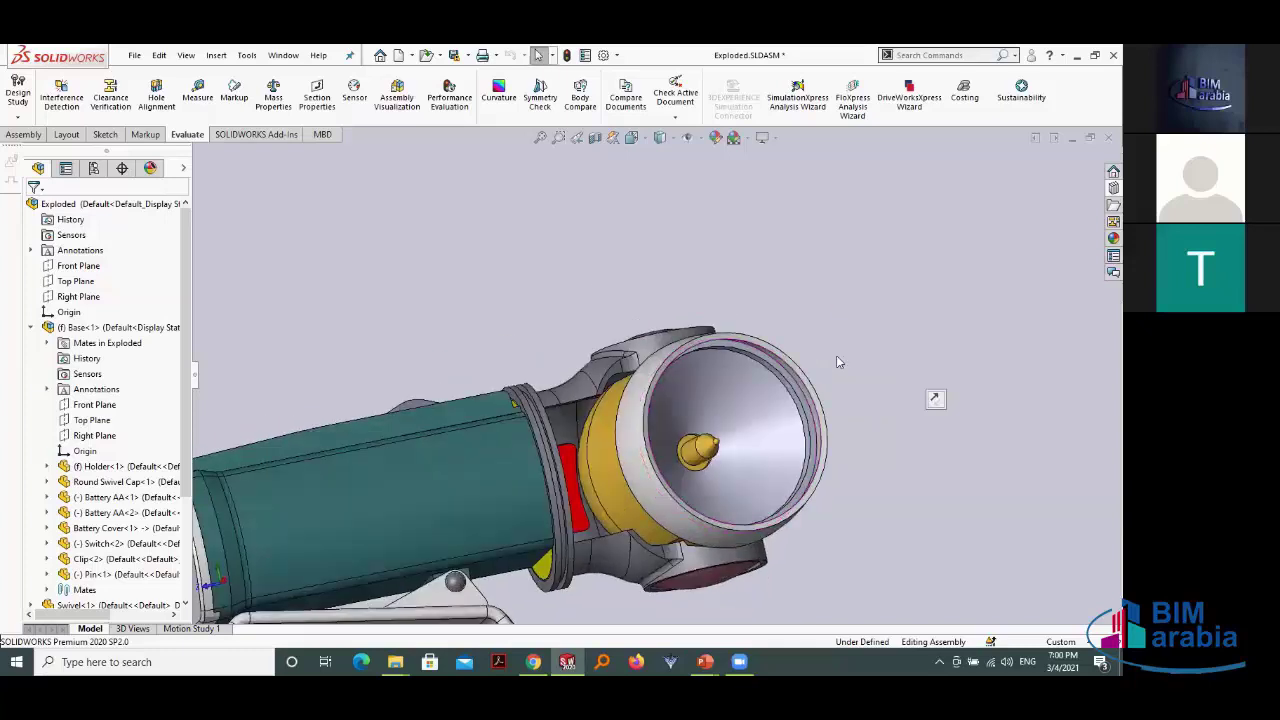
pyautogui.moveTo(836, 519)
pyautogui.mouseDown(button='middle')
pyautogui.moveTo(787, 572)
pyautogui.moveTo(757, 517)
pyautogui.moveTo(660, 601)
pyautogui.moveTo(651, 357)
pyautogui.mouseUp(button='middle')
pyautogui.scroll(3, 570, 404)
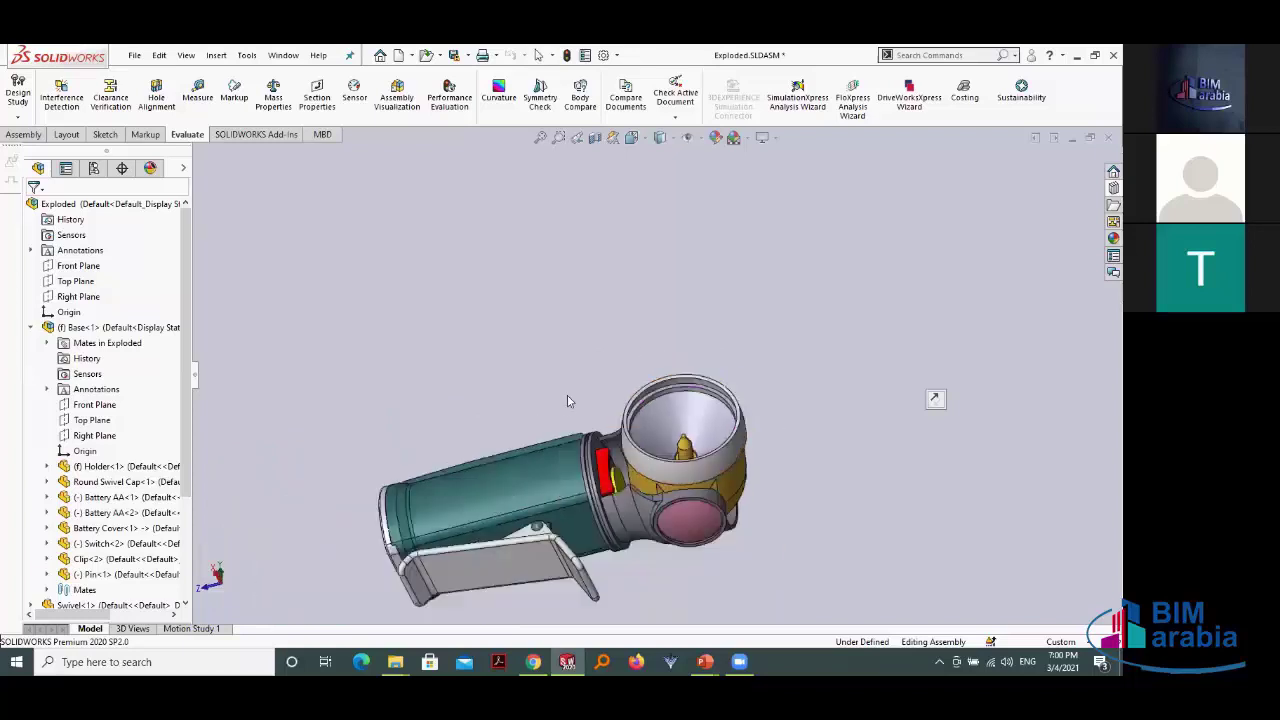
pyautogui.moveTo(570, 404); pyautogui.dragTo(759, 563, button='middle')
pyautogui.scroll(-3, 757, 554)
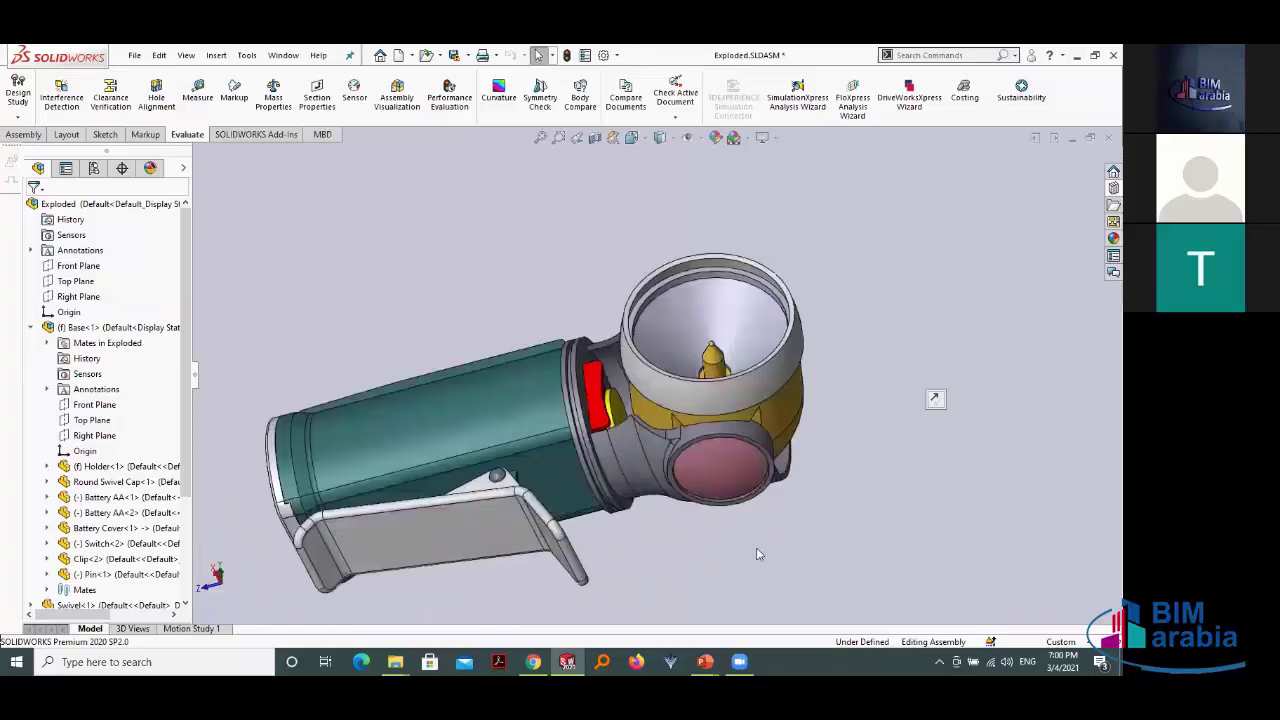
pyautogui.scroll(1, 757, 554)
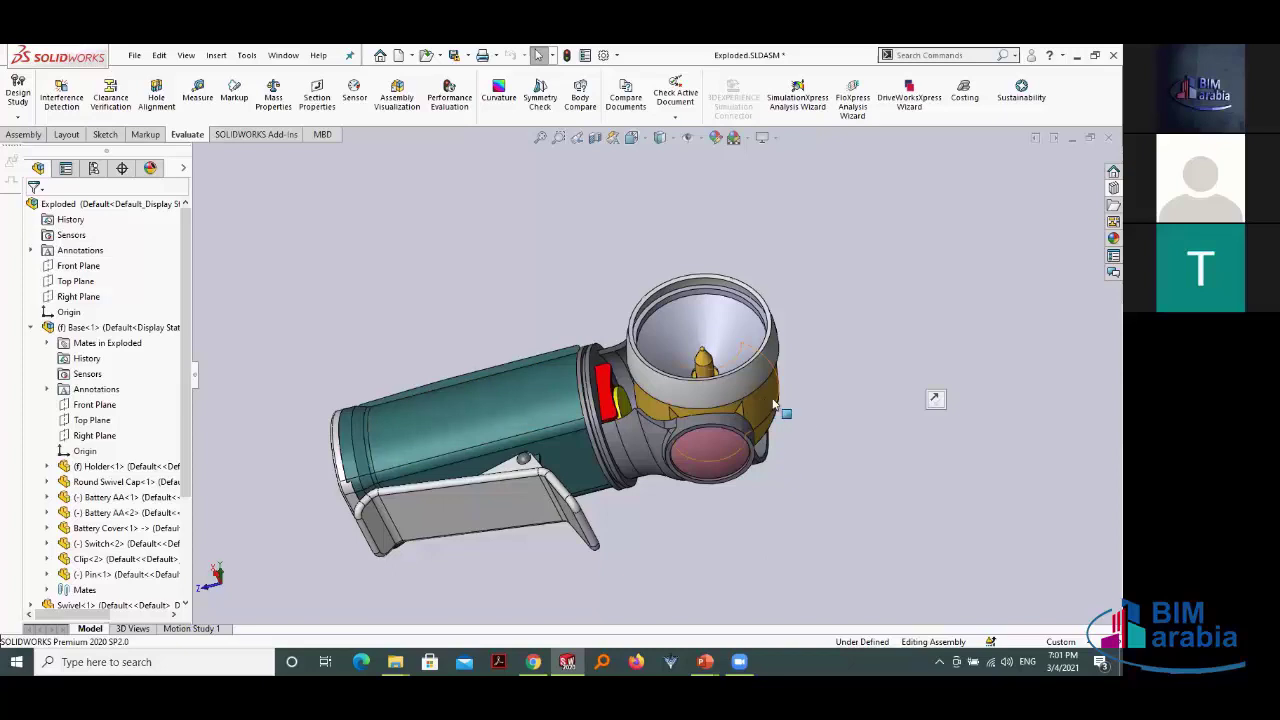
# Step: Drag the Head component to swivel it into a new orientation
pyautogui.moveTo(811, 418); pyautogui.dragTo(822, 428)
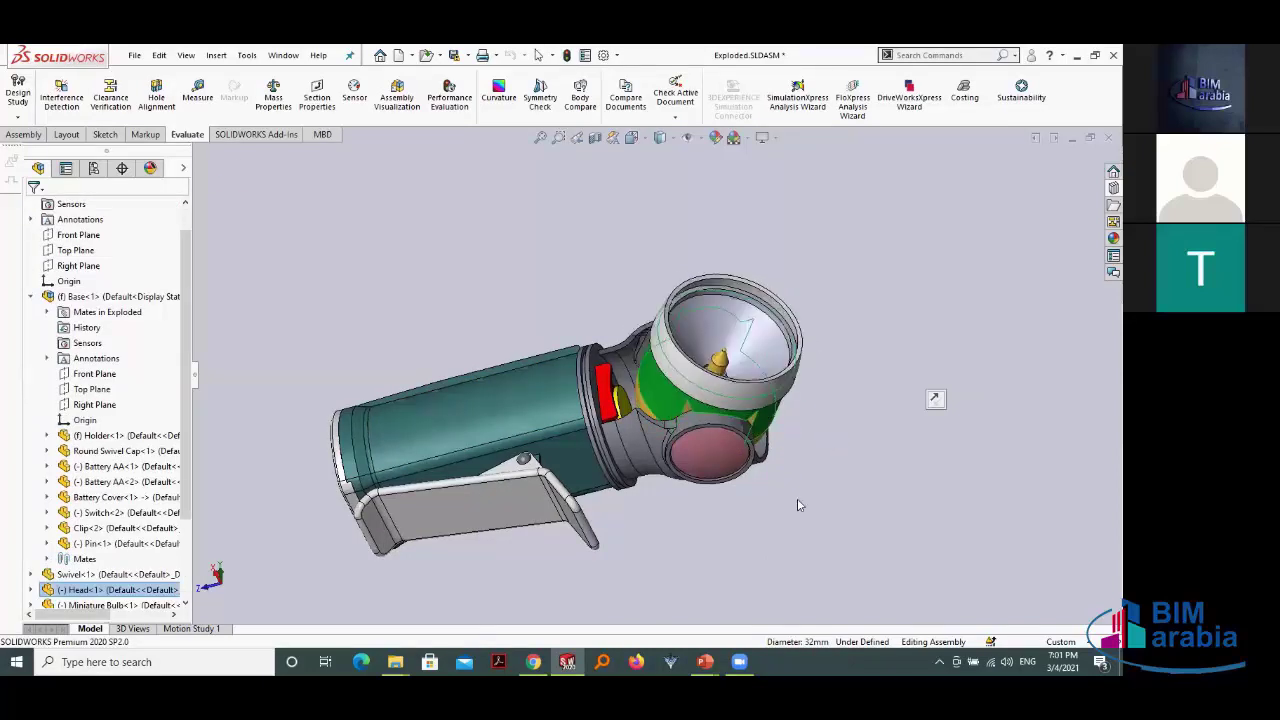
pyautogui.moveTo(822, 428); pyautogui.dragTo(778, 550)
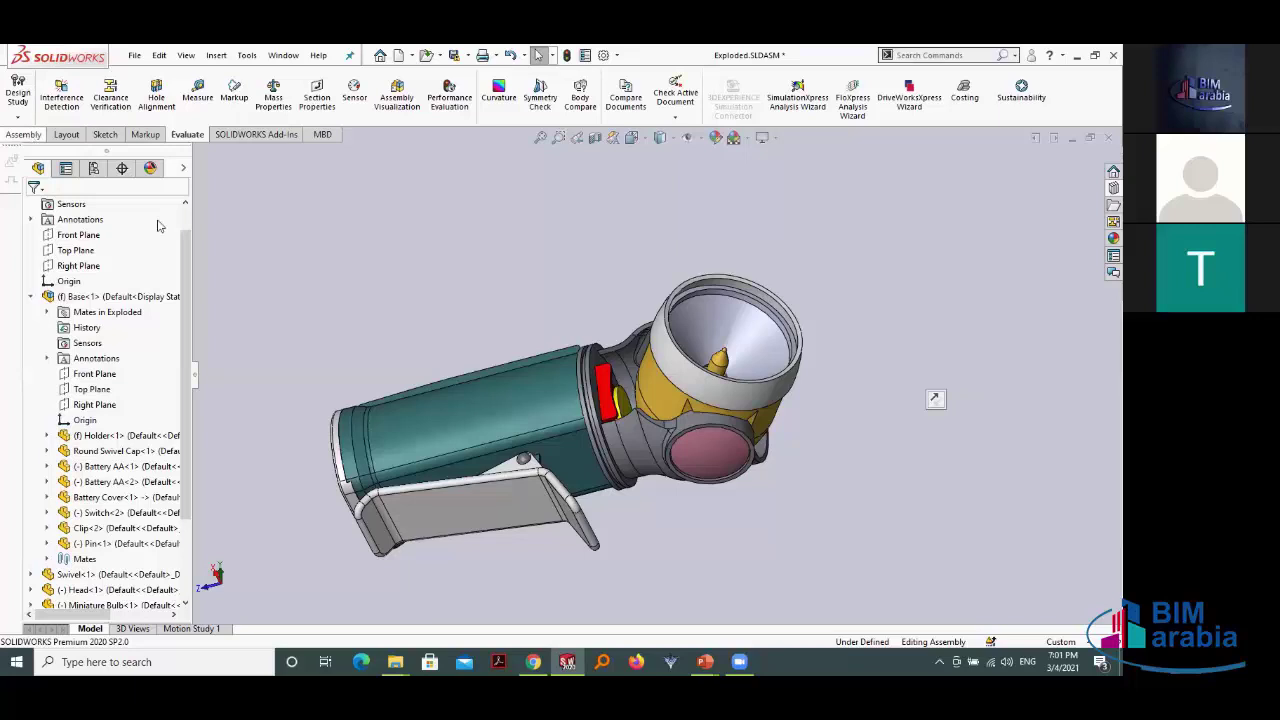
pyautogui.click(28, 135)
# Step: Start Move Component with Collision Detection on and drag the Head ring to rotate it
pyautogui.click(322, 95)
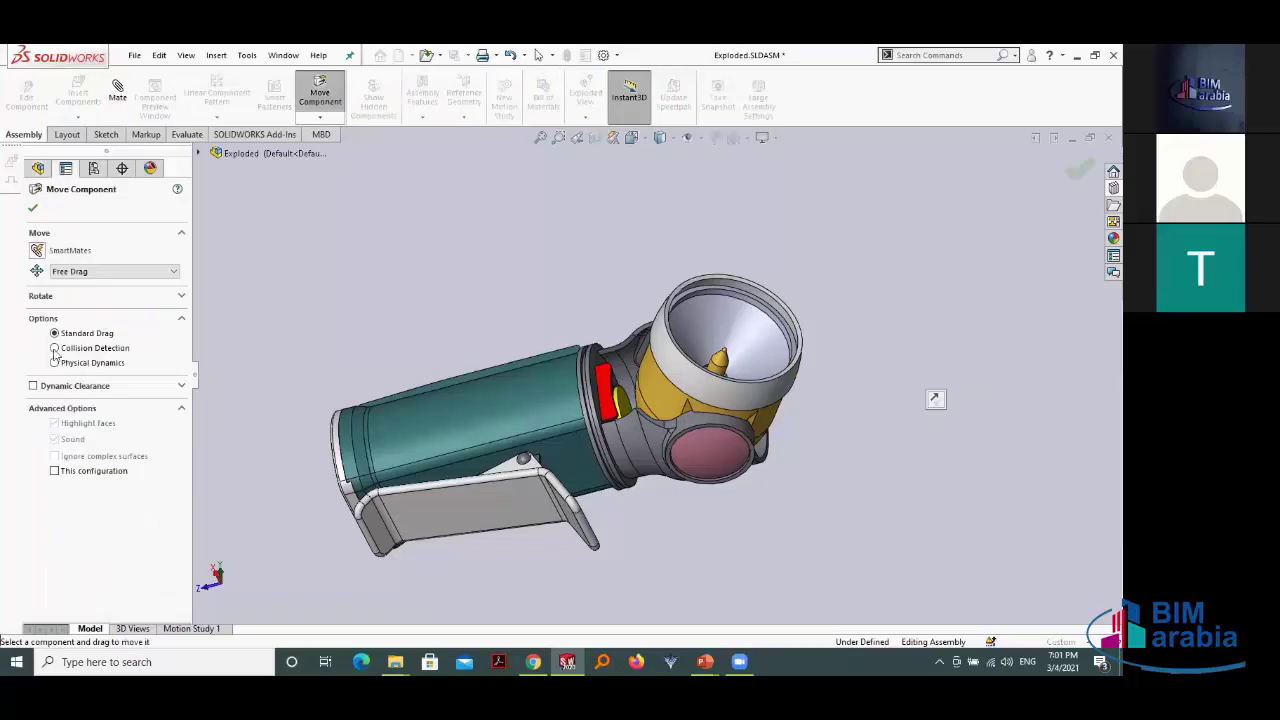
pyautogui.click(100, 350)
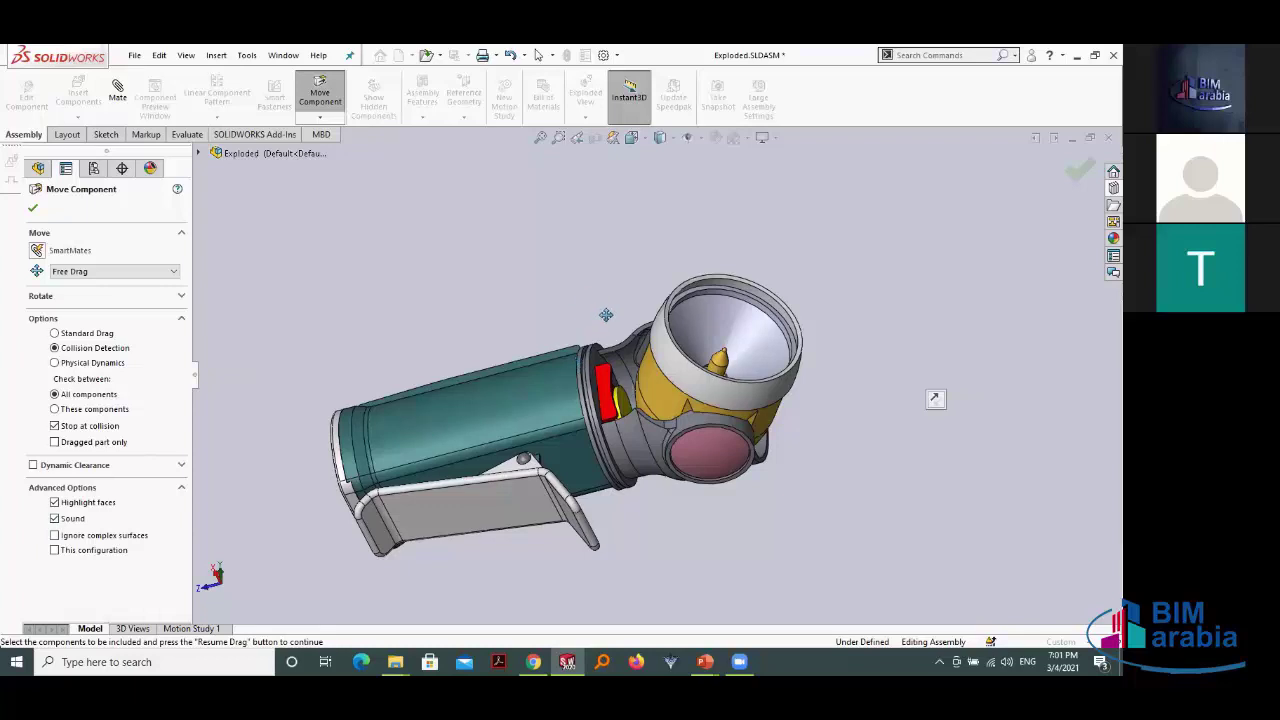
pyautogui.scroll(-2, 637, 407)
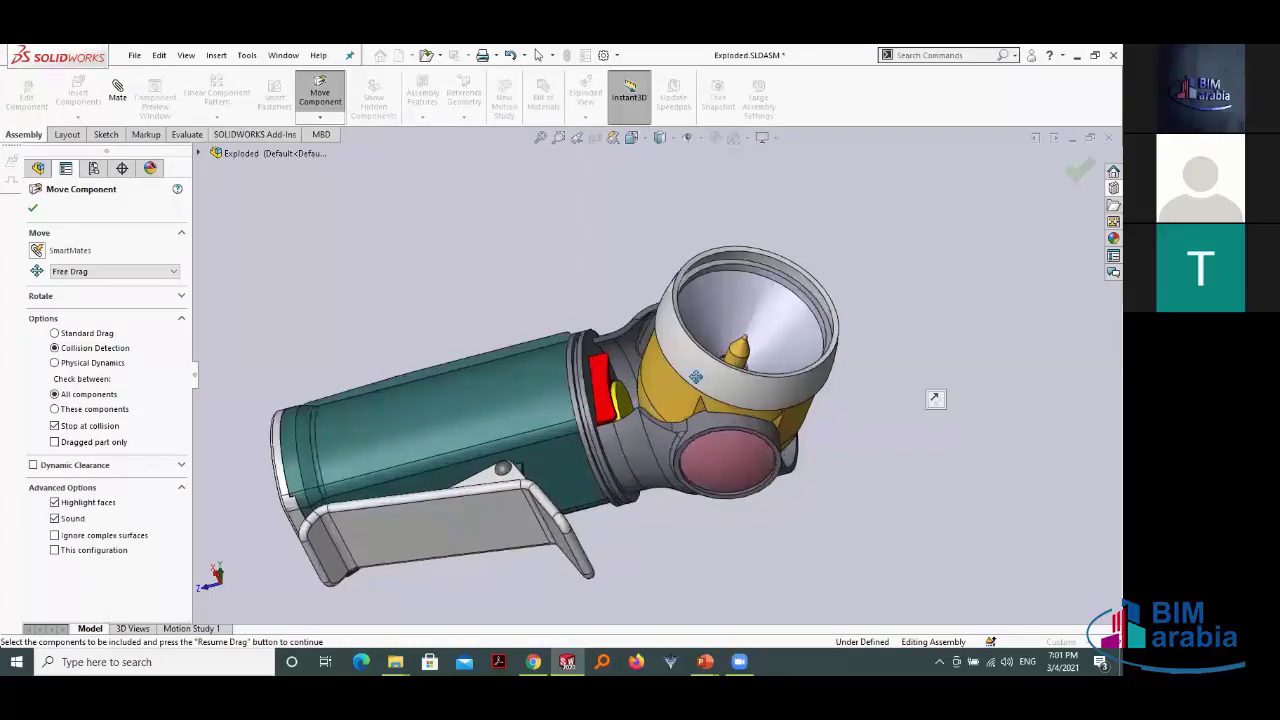
pyautogui.scroll(-2, 695, 376)
pyautogui.click(695, 376)
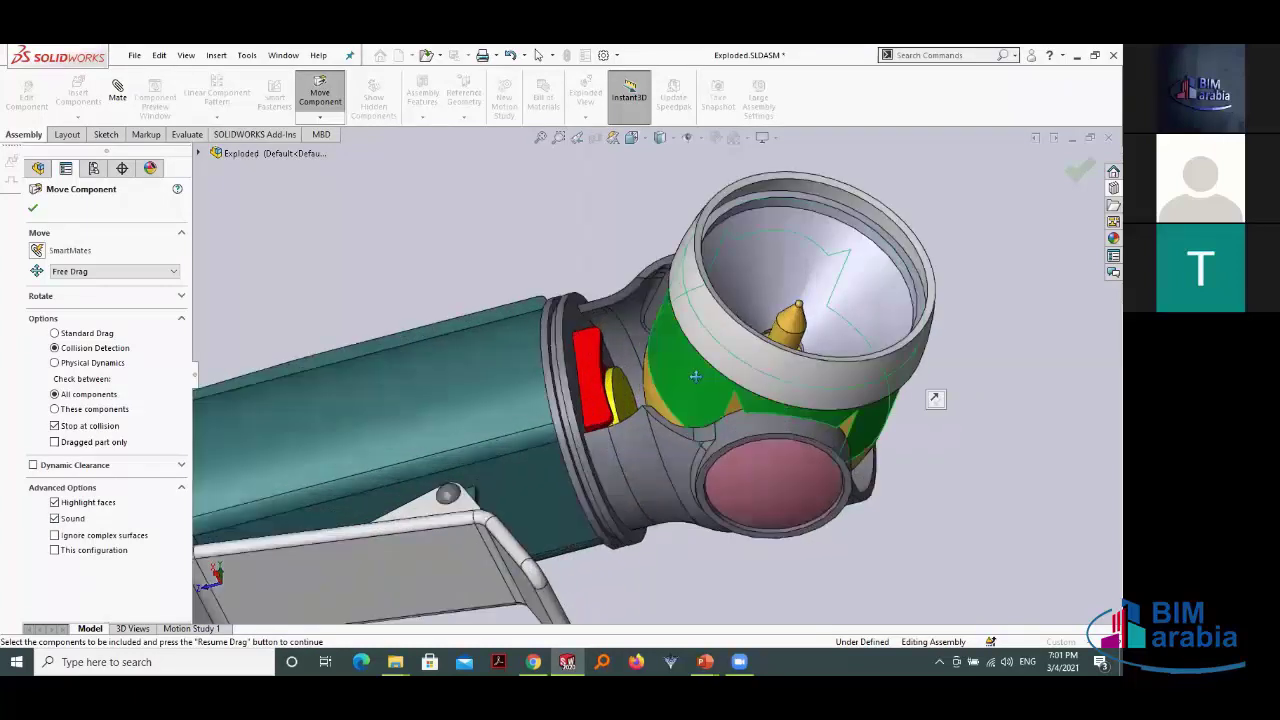
pyautogui.scroll(2, 820, 432)
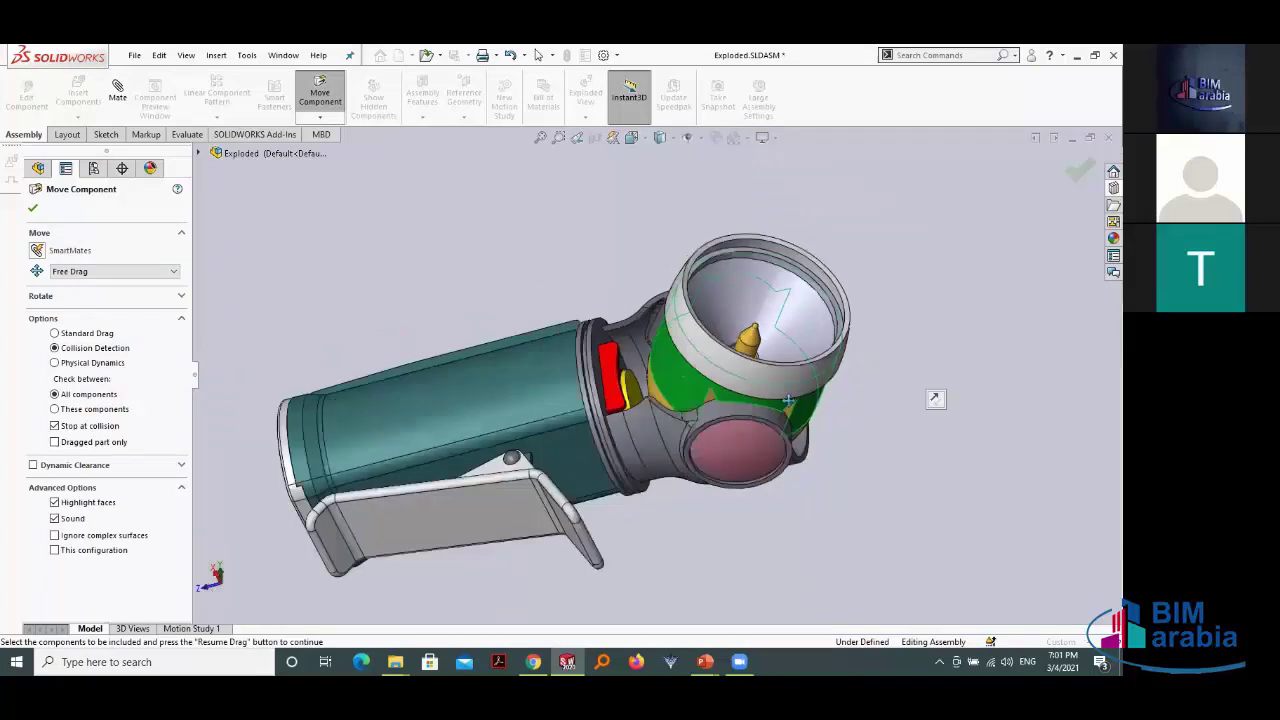
pyautogui.scroll(2, 788, 400)
pyautogui.moveTo(792, 365); pyautogui.dragTo(746, 400, button='middle')
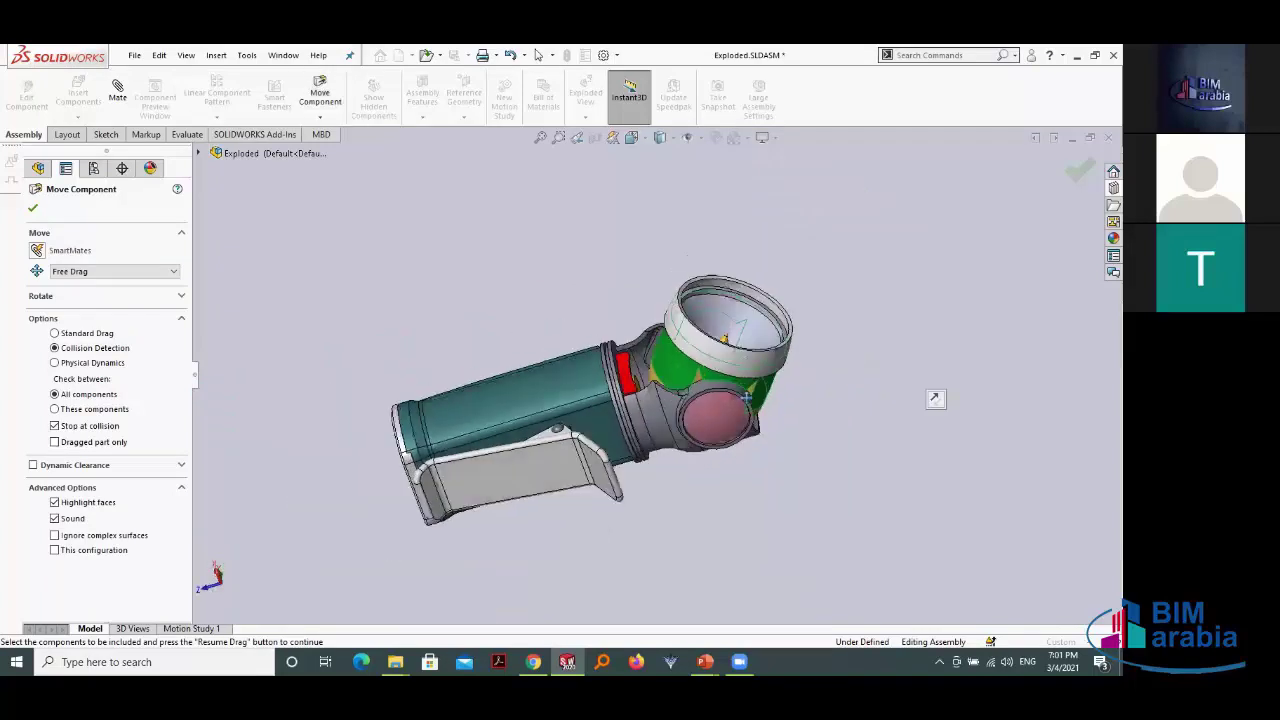
pyautogui.scroll(-2, 757, 407)
pyautogui.moveTo(746, 404); pyautogui.dragTo(717, 392)
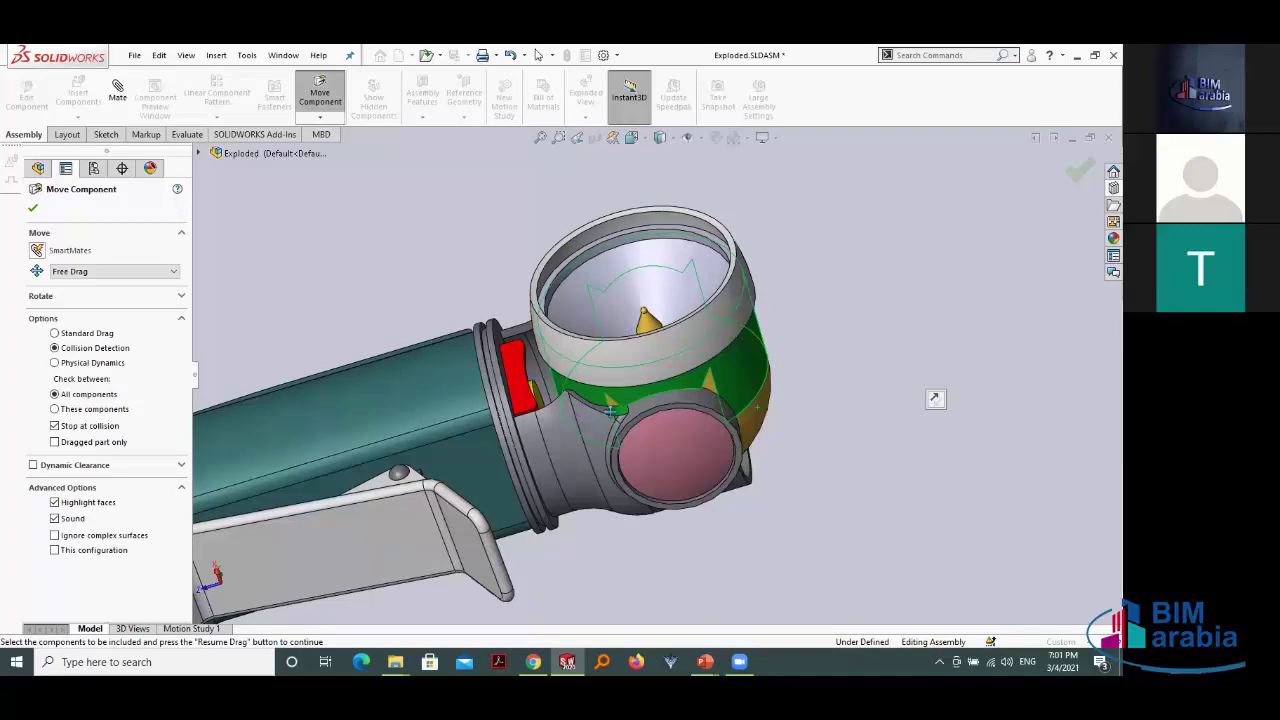
# Step: Inspect where the Head stops against the flashlight body, then finish the move
pyautogui.scroll(-2, 633, 463)
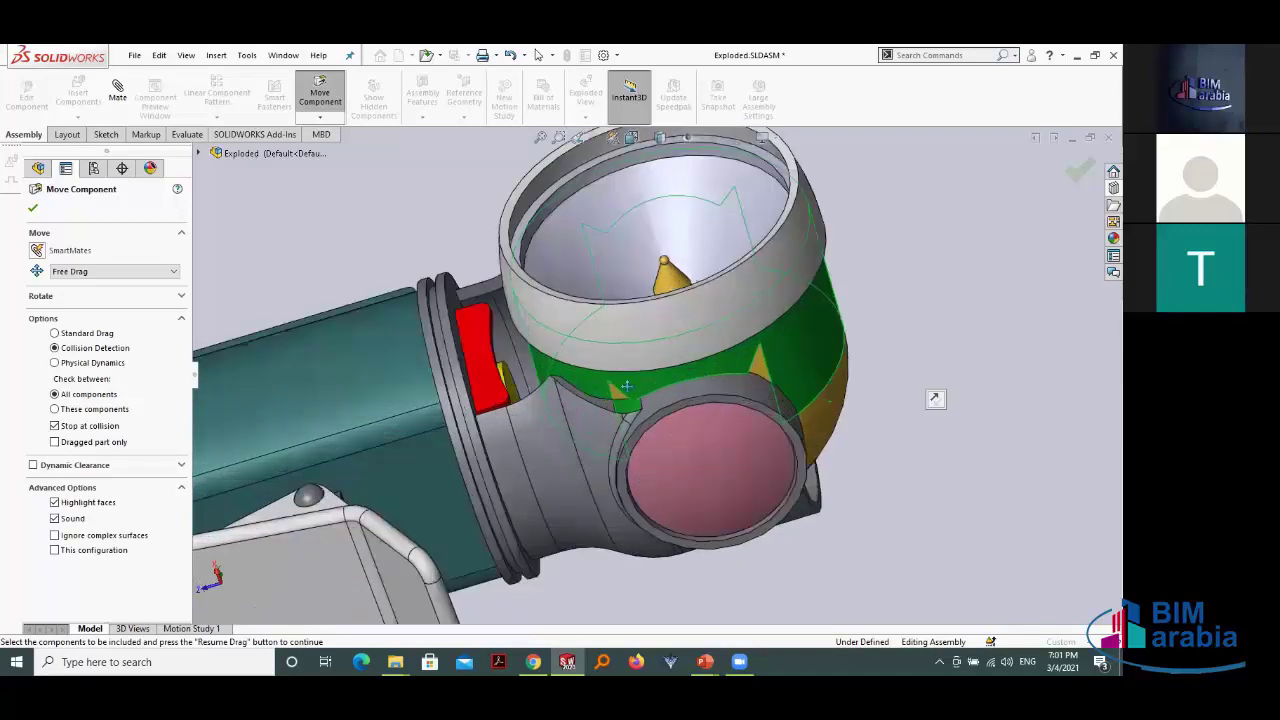
pyautogui.scroll(-2, 626, 386)
pyautogui.scroll(-2, 645, 386)
pyautogui.scroll(-2, 660, 386)
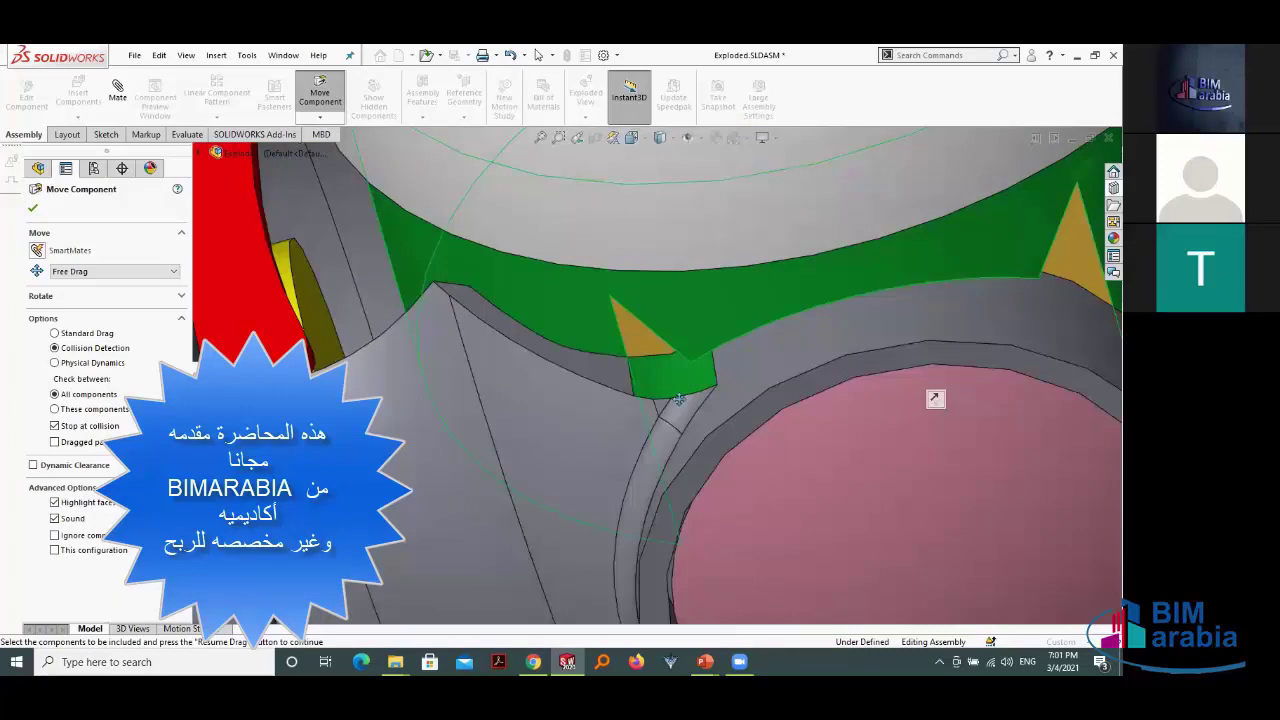
pyautogui.scroll(2, 678, 398)
pyautogui.scroll(2, 661, 424)
pyautogui.scroll(3, 664, 513)
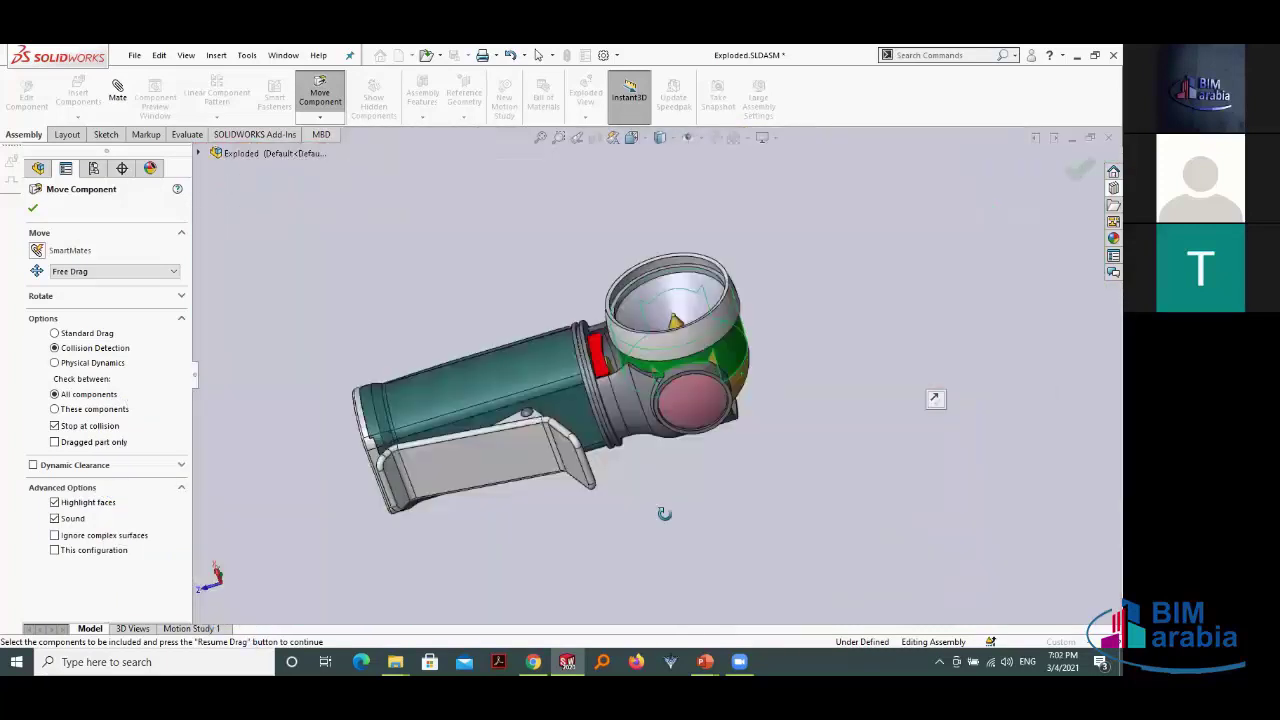
pyautogui.moveTo(664, 513)
pyautogui.mouseDown(button='middle')
pyautogui.moveTo(731, 509)
pyautogui.moveTo(680, 574)
pyautogui.moveTo(594, 571)
pyautogui.moveTo(609, 540)
pyautogui.moveTo(649, 577)
pyautogui.moveTo(652, 486)
pyautogui.moveTo(614, 534)
pyautogui.moveTo(584, 534)
pyautogui.moveTo(629, 540)
pyautogui.moveTo(652, 513)
pyautogui.moveTo(594, 469)
pyautogui.moveTo(604, 505)
pyautogui.moveTo(651, 347)
pyautogui.moveTo(662, 360)
pyautogui.mouseUp(button='middle')
pyautogui.scroll(-5, 662, 360)
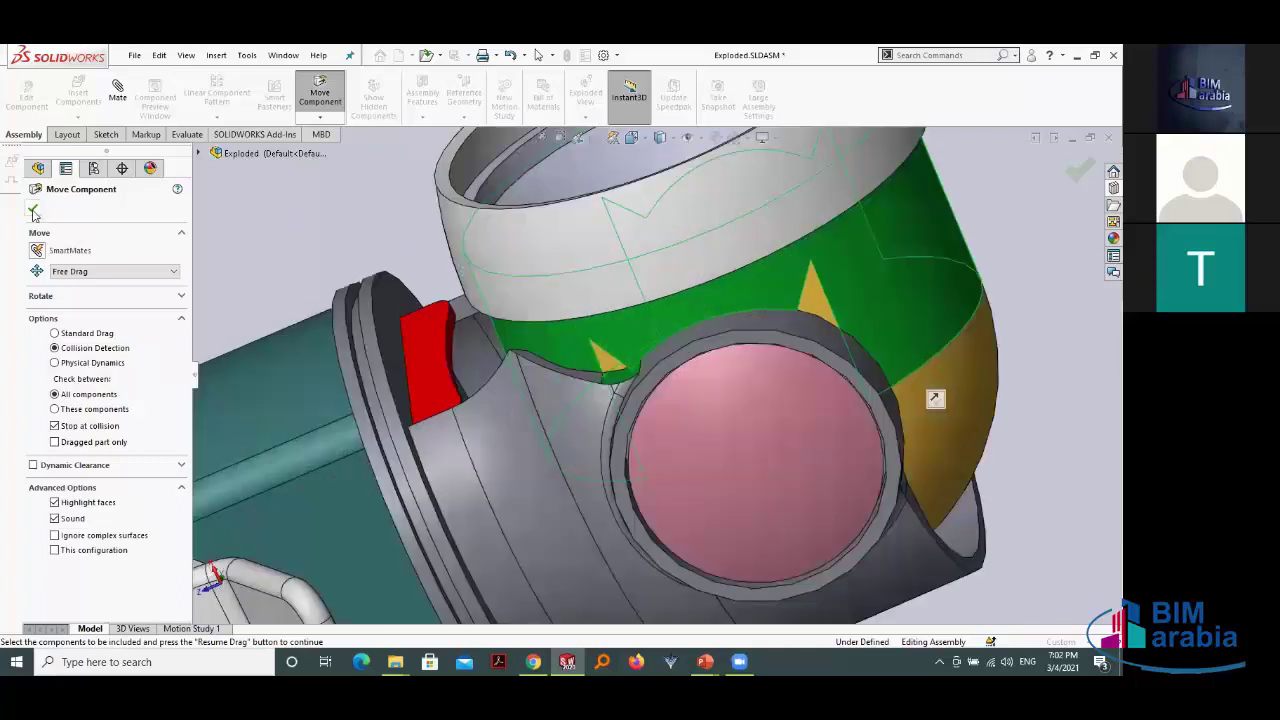
pyautogui.click(33, 211)
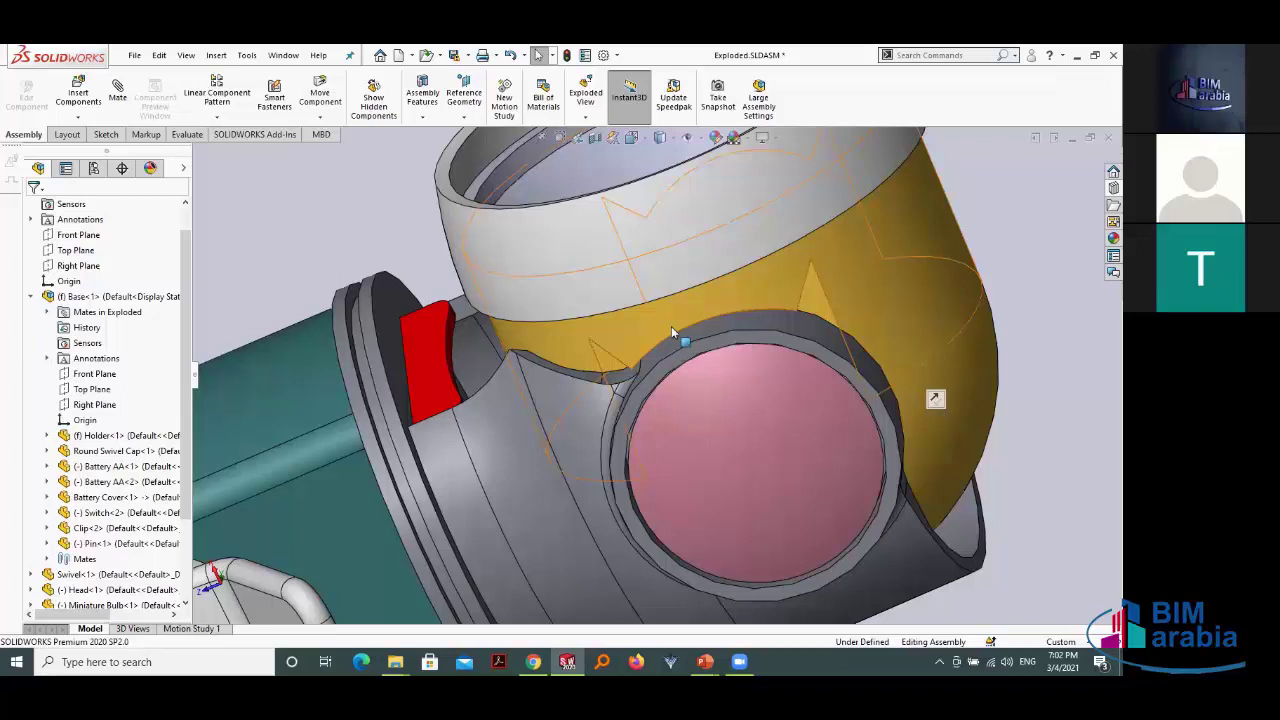
# Step: Open Head.SLDPRT from the assembly, accept the older-version notice, and zoom to its side cutout
pyautogui.click(671, 326)
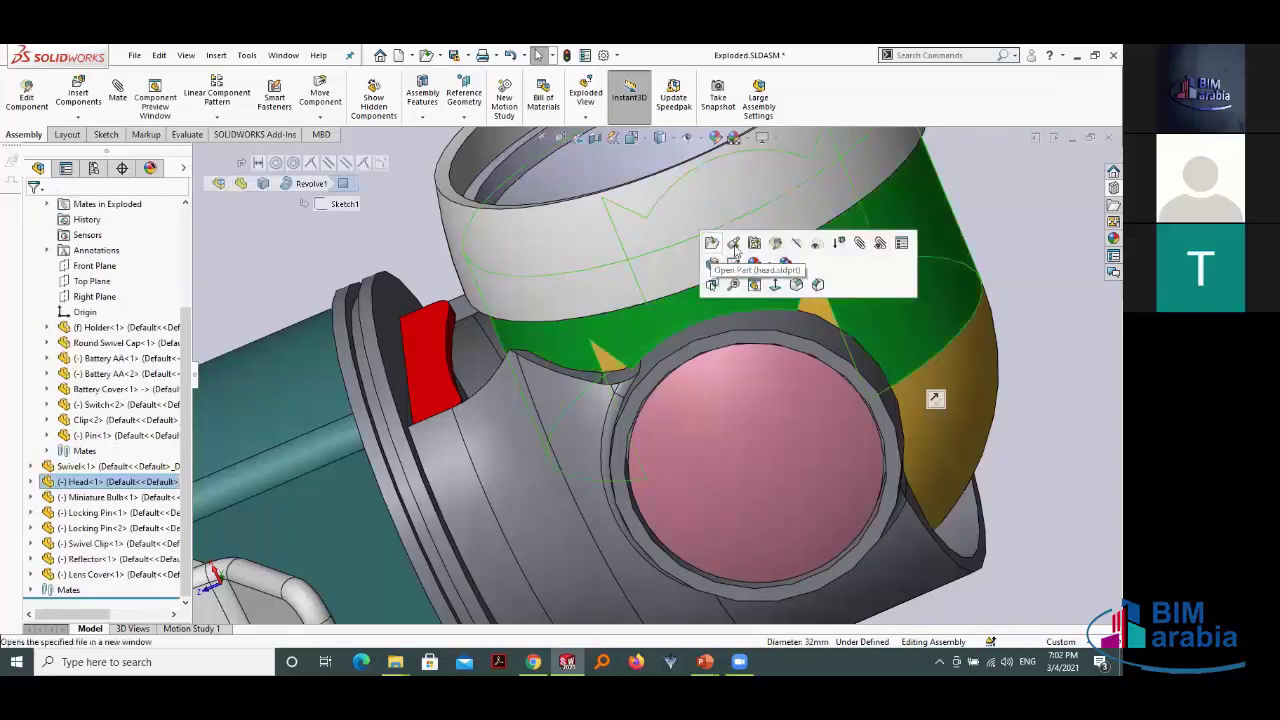
pyautogui.click(734, 244)
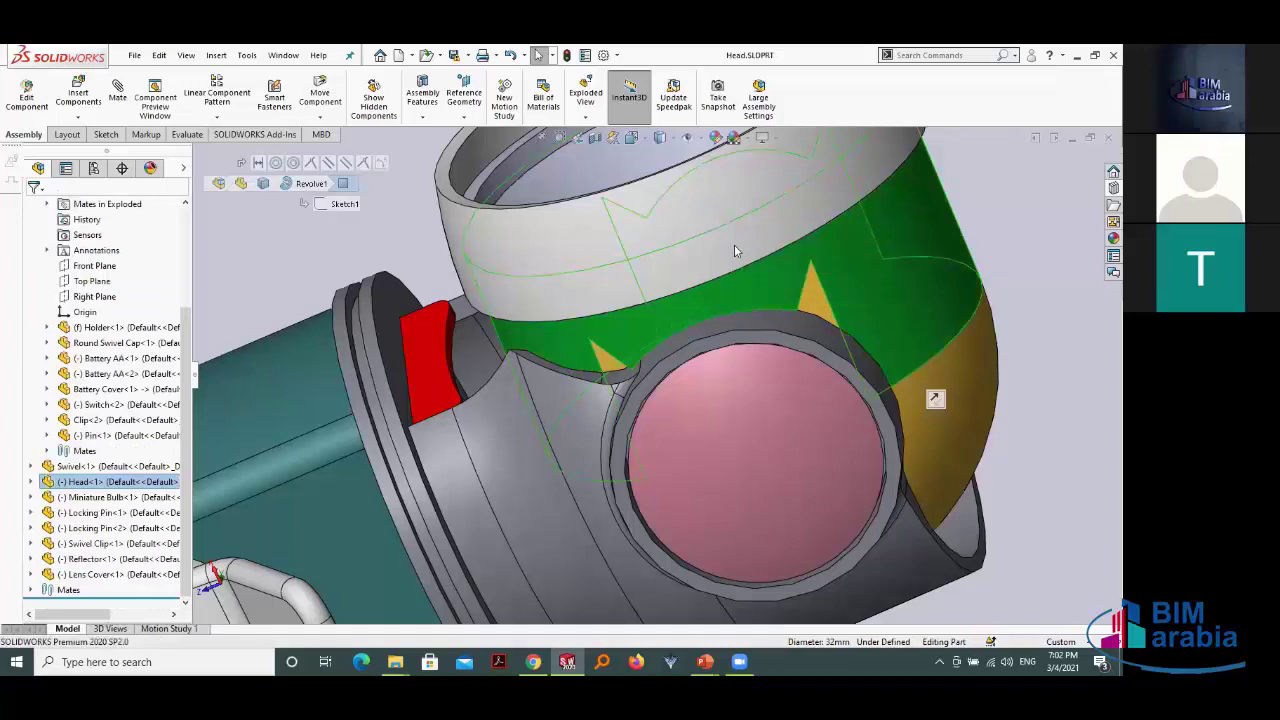
pyautogui.click(643, 362)
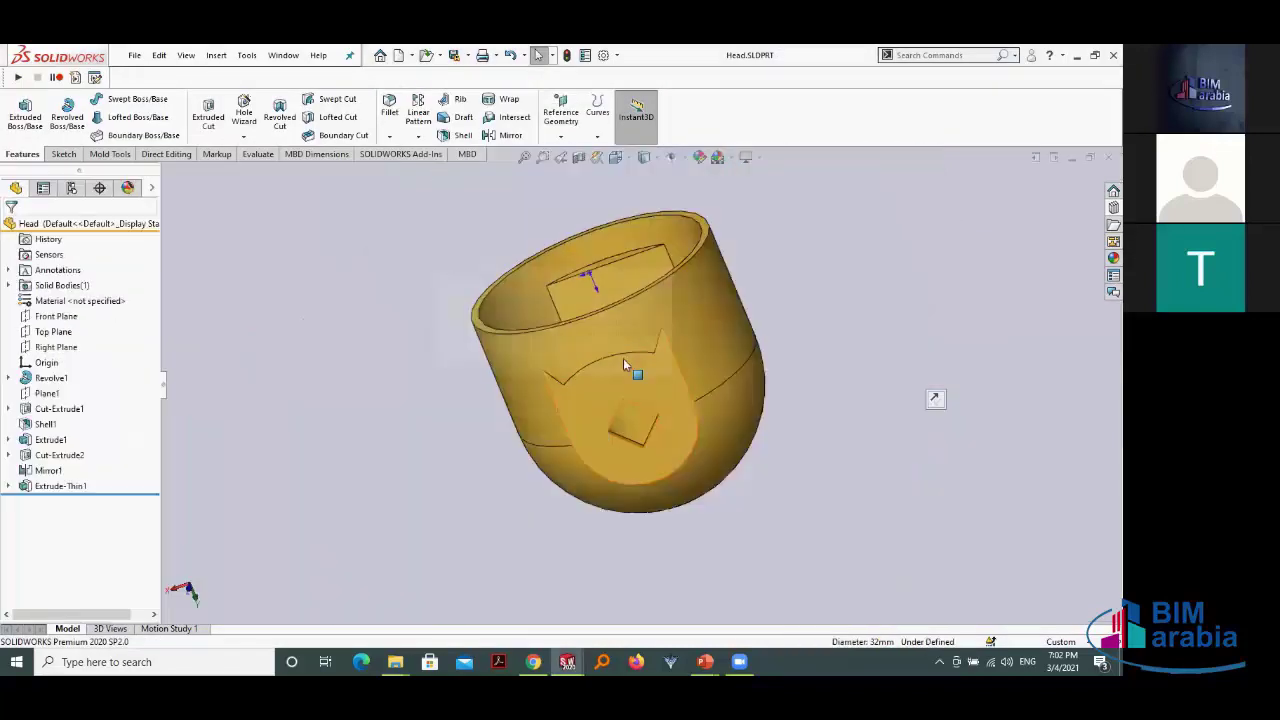
pyautogui.moveTo(595, 423)
pyautogui.mouseDown(button='middle')
pyautogui.moveTo(491, 285)
pyautogui.moveTo(486, 362)
pyautogui.mouseUp(button='middle')
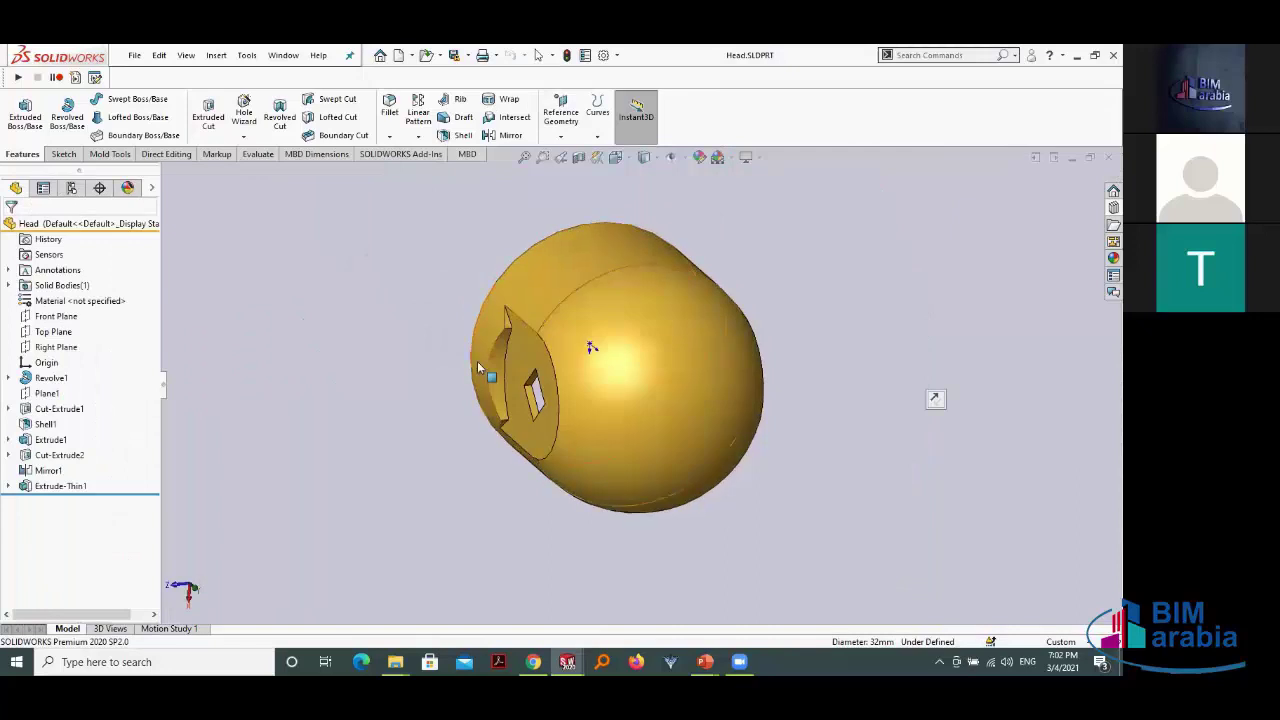
pyautogui.scroll(-2, 441, 338)
pyautogui.scroll(-2, 637, 360)
pyautogui.scroll(-1, 638, 343)
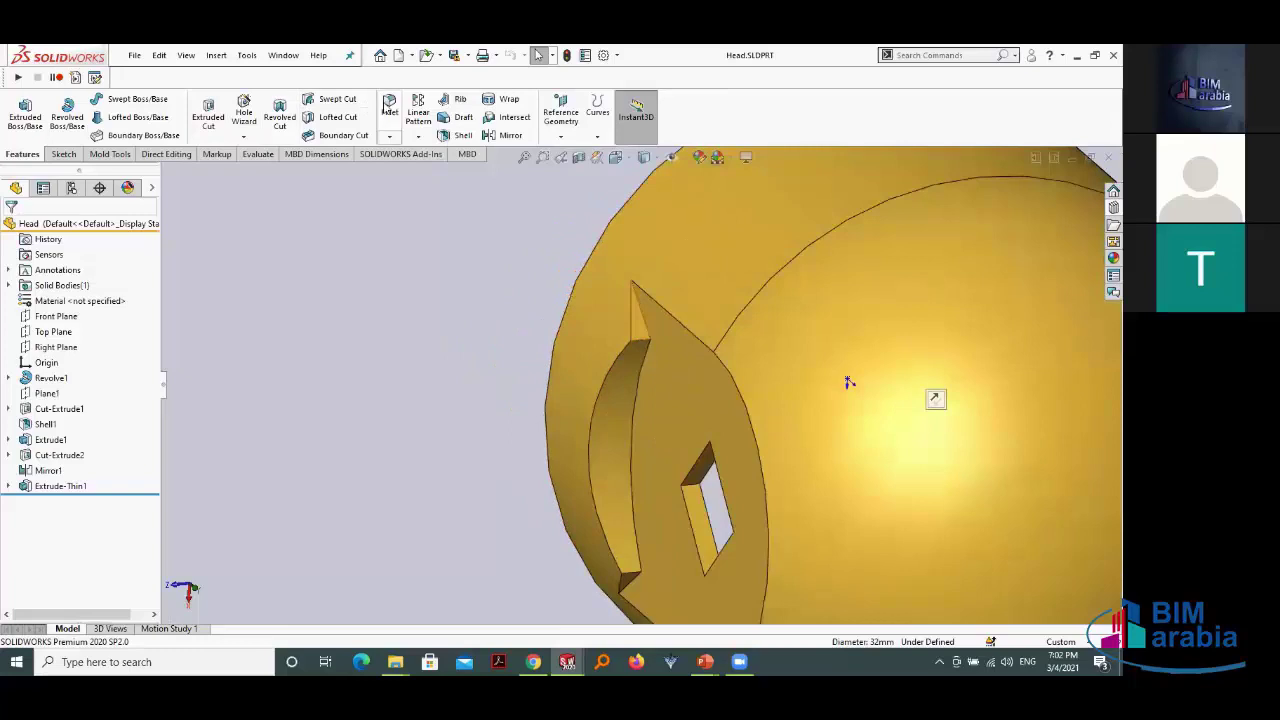
# Step: Select the upper and lower tab edges of both Head cutouts, four edges, for a fillet
pyautogui.click(388, 107)
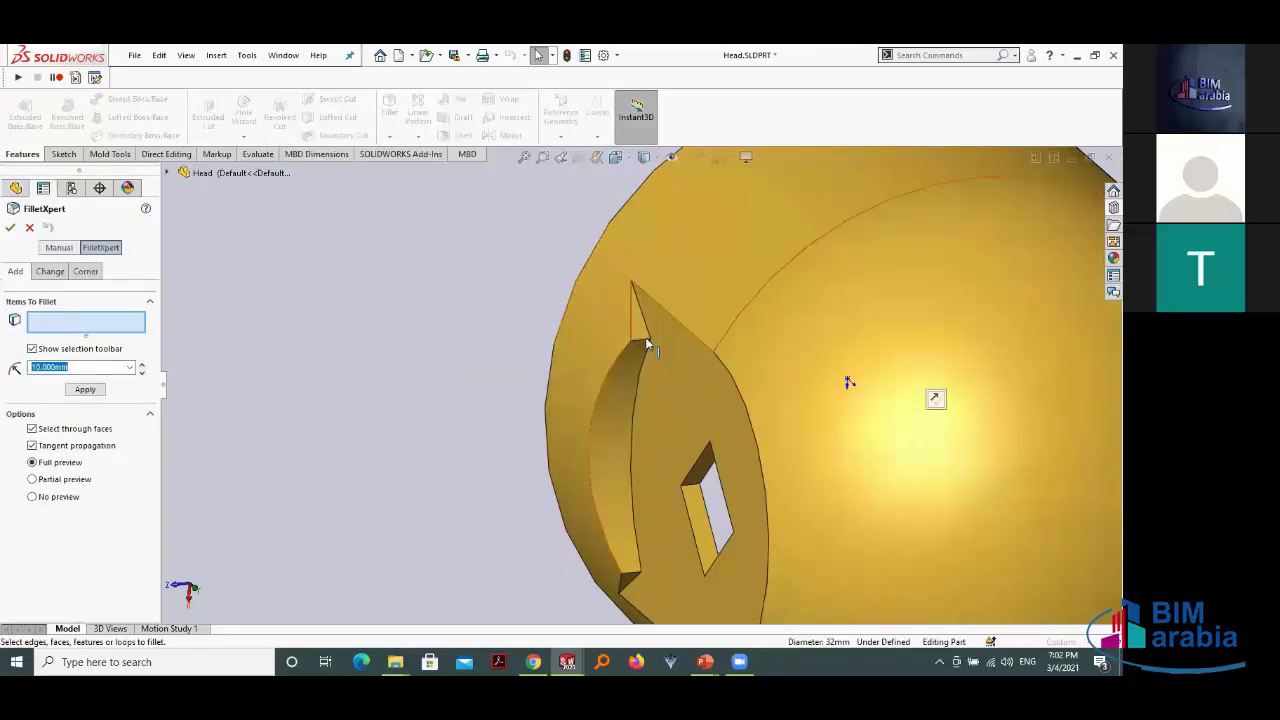
pyautogui.click(646, 344)
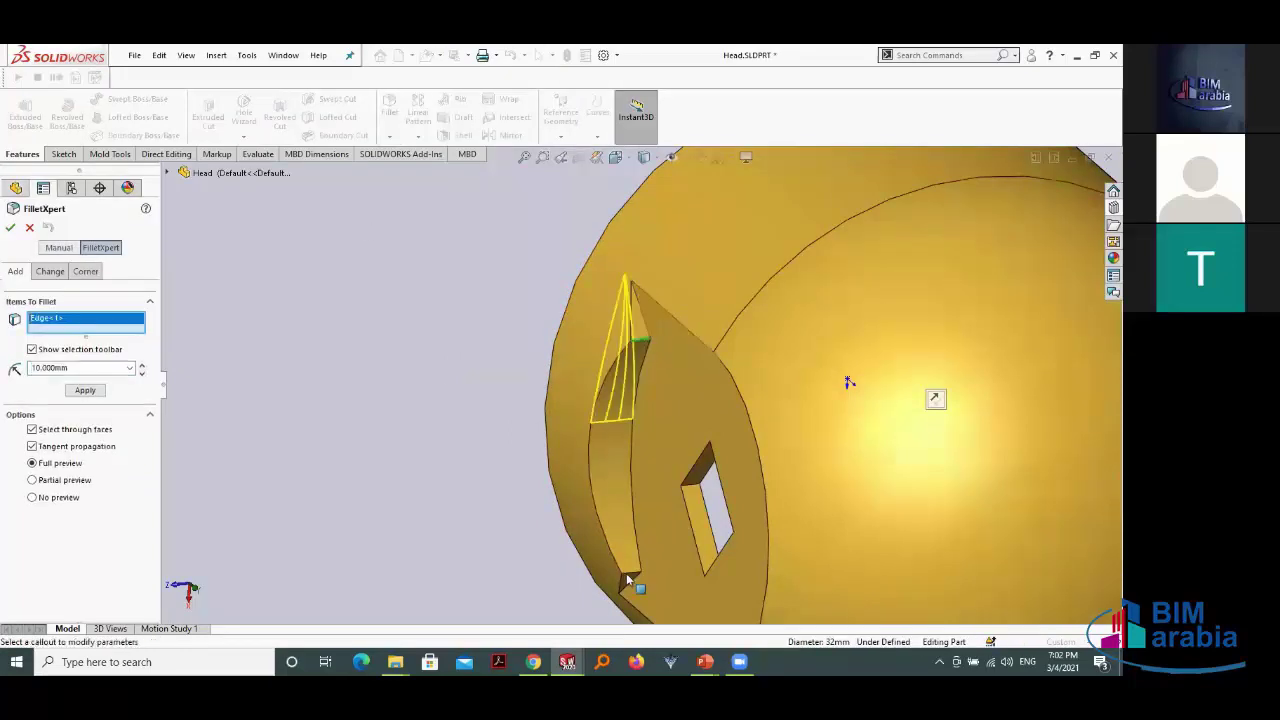
pyautogui.click(630, 570)
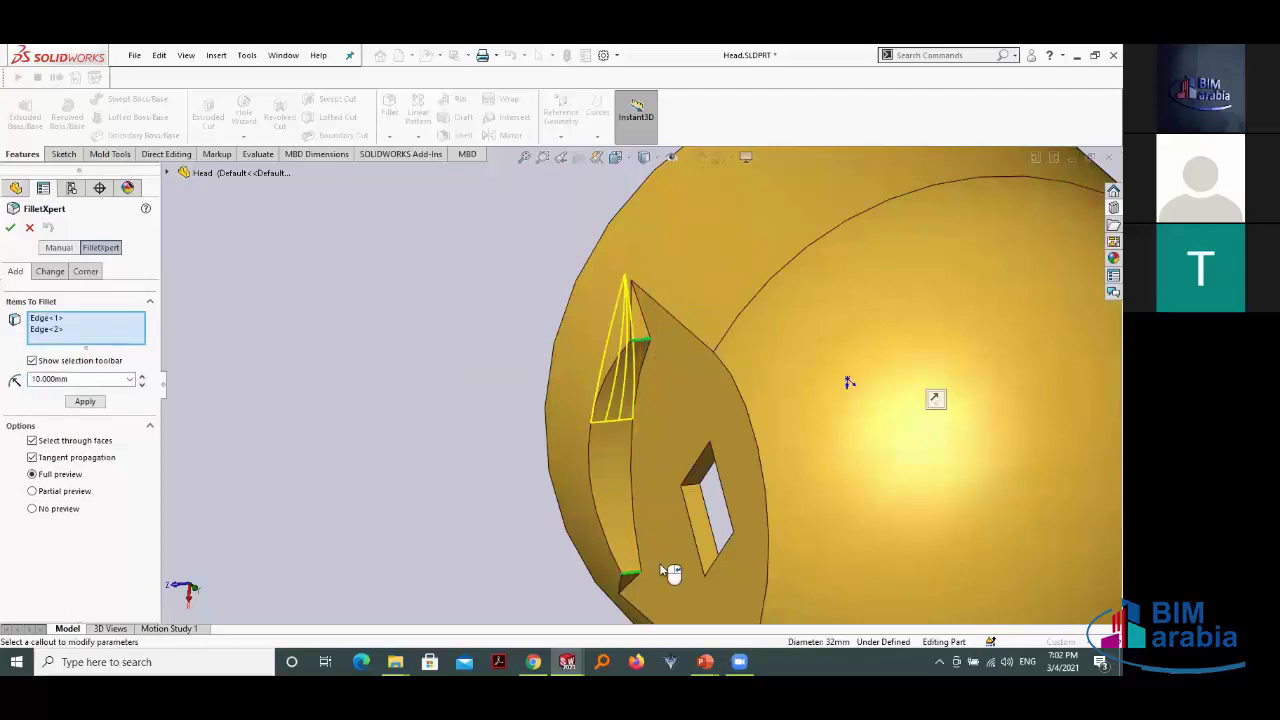
pyautogui.scroll(3, 644, 486)
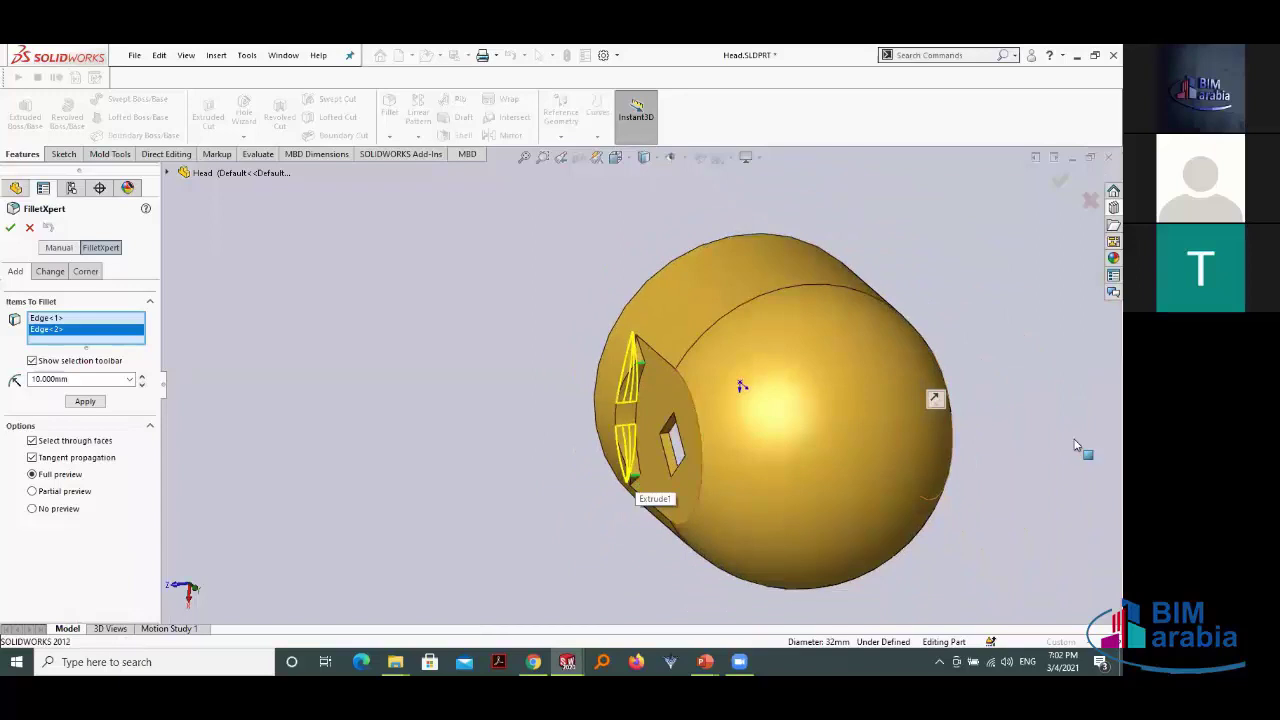
pyautogui.moveTo(1003, 449)
pyautogui.mouseDown(button='middle')
pyautogui.moveTo(967, 453)
pyautogui.moveTo(894, 337)
pyautogui.moveTo(916, 365)
pyautogui.mouseUp(button='middle')
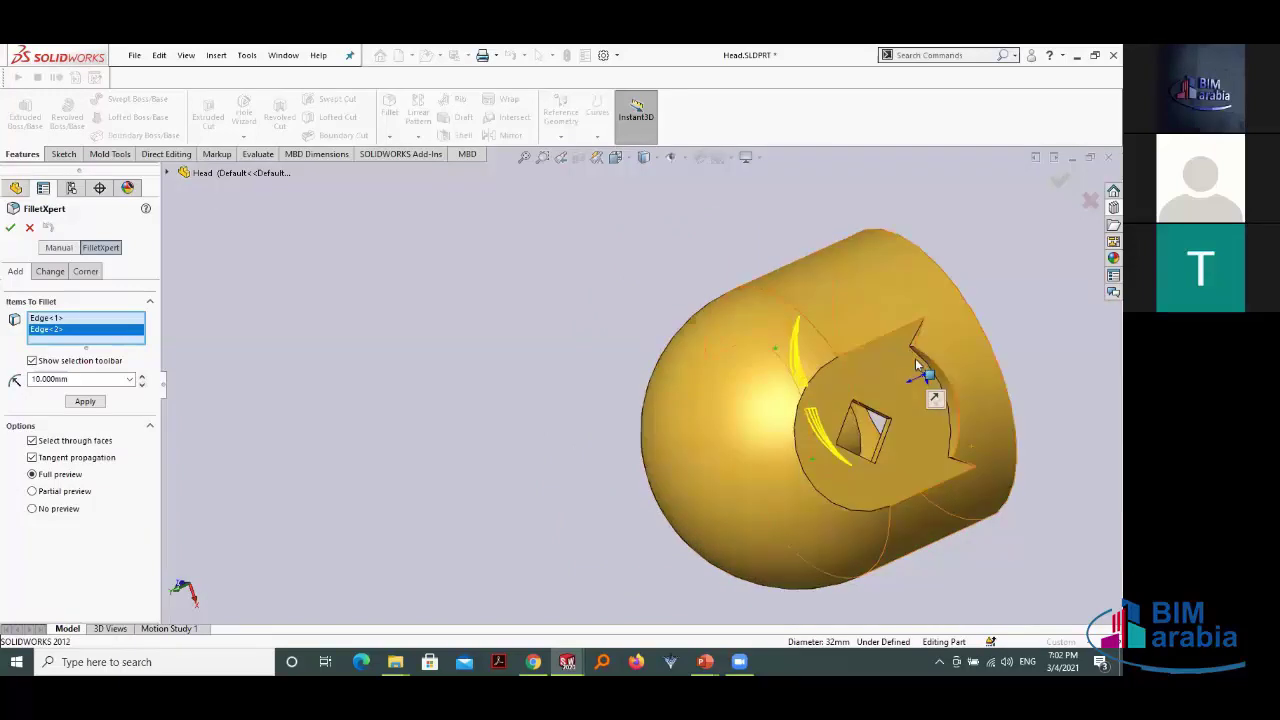
pyautogui.scroll(-3, 902, 351)
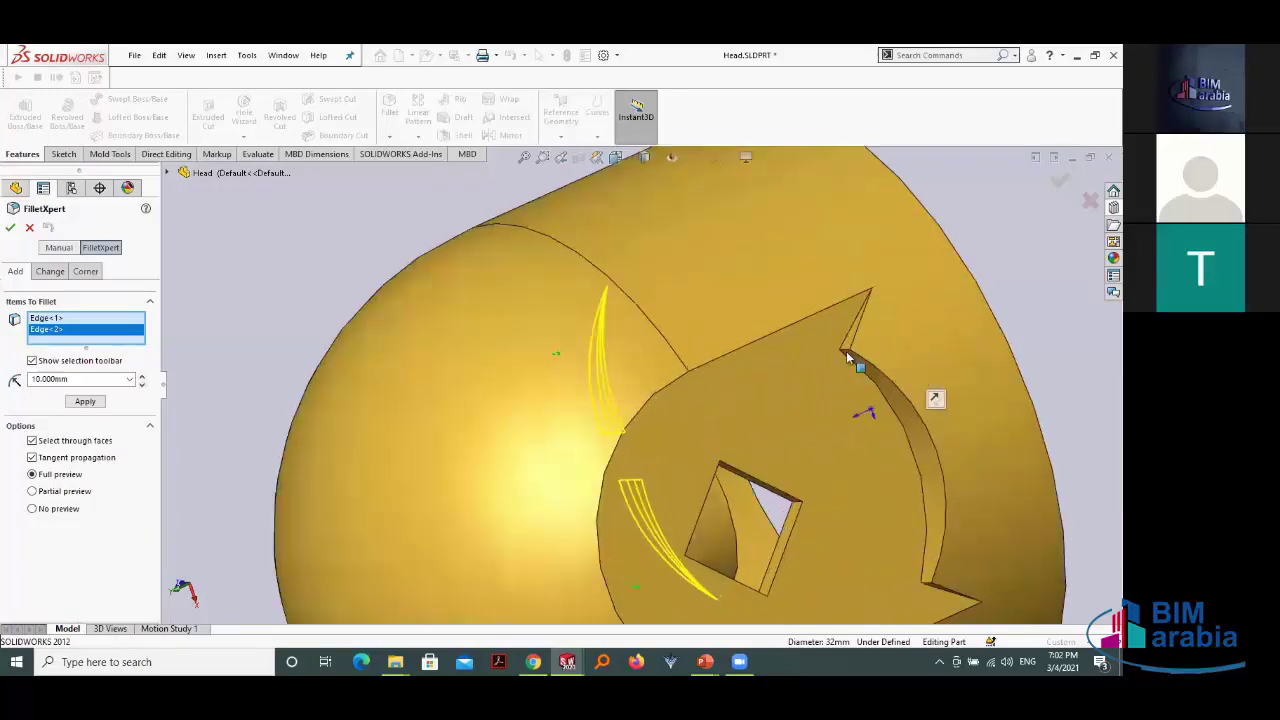
pyautogui.click(845, 352)
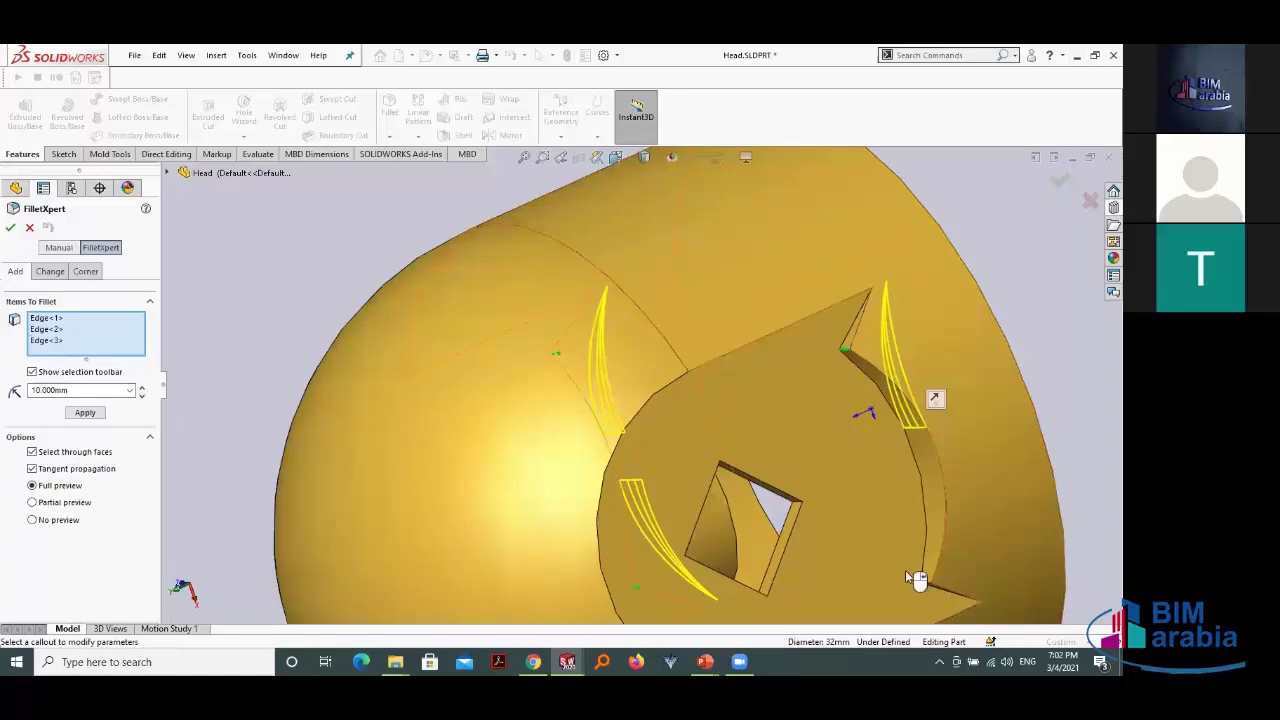
pyautogui.click(918, 578)
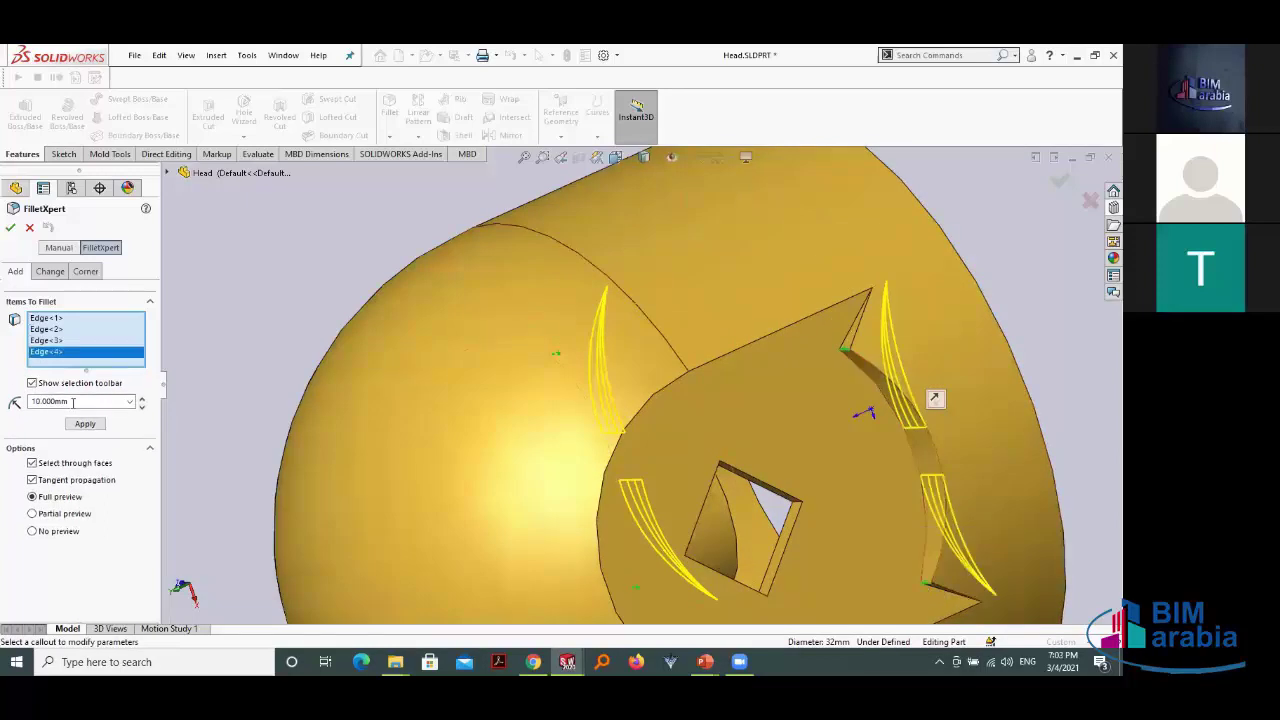
# Step: Apply a 1 mm radius Fillet1 to the four edges and return to Exploded.SLDASM
pyautogui.doubleClick(72, 402)
pyautogui.write('1')
pyautogui.click(93, 428)
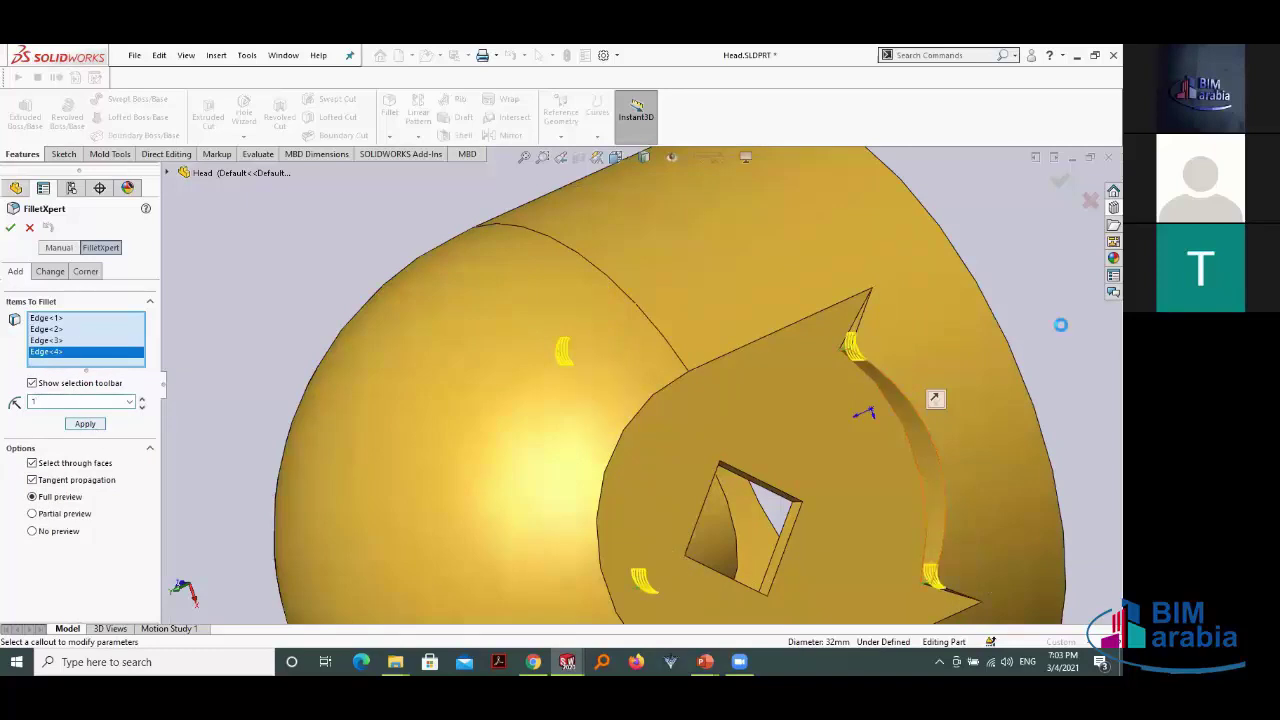
pyautogui.click(10, 229)
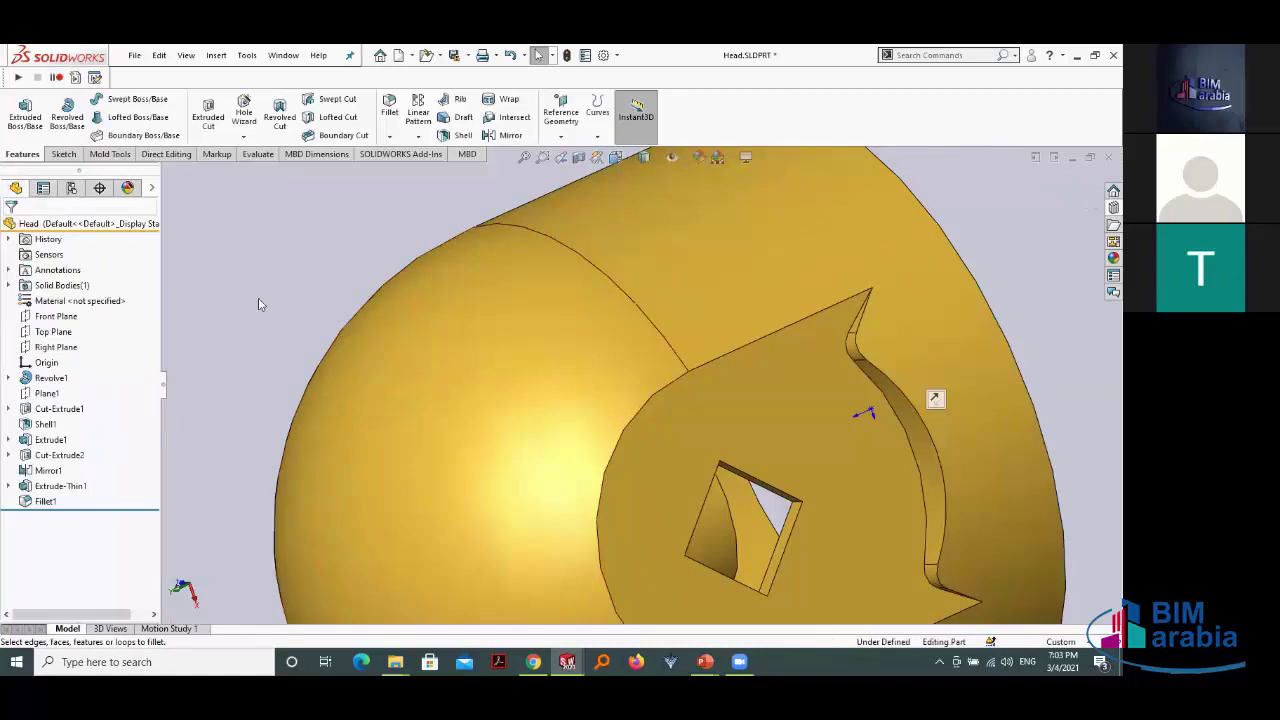
pyautogui.press('f')
pyautogui.press('z')
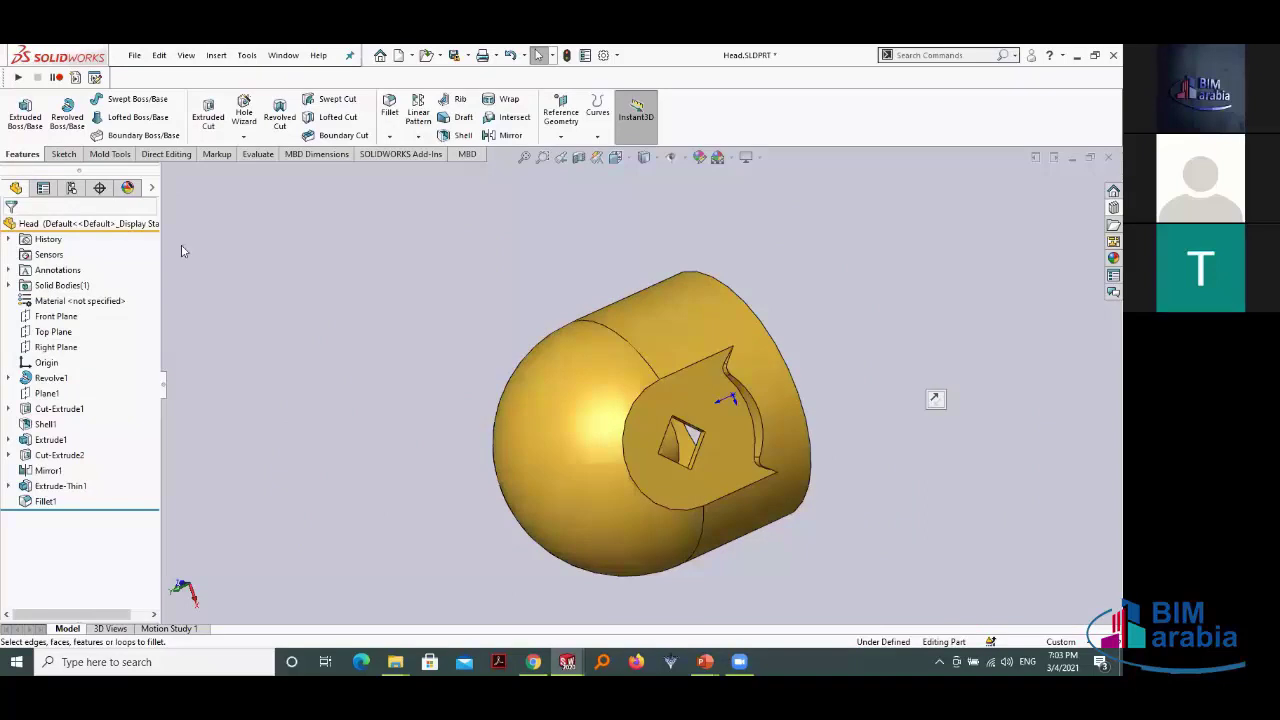
pyautogui.hotkey('ctrl', 'Tab')
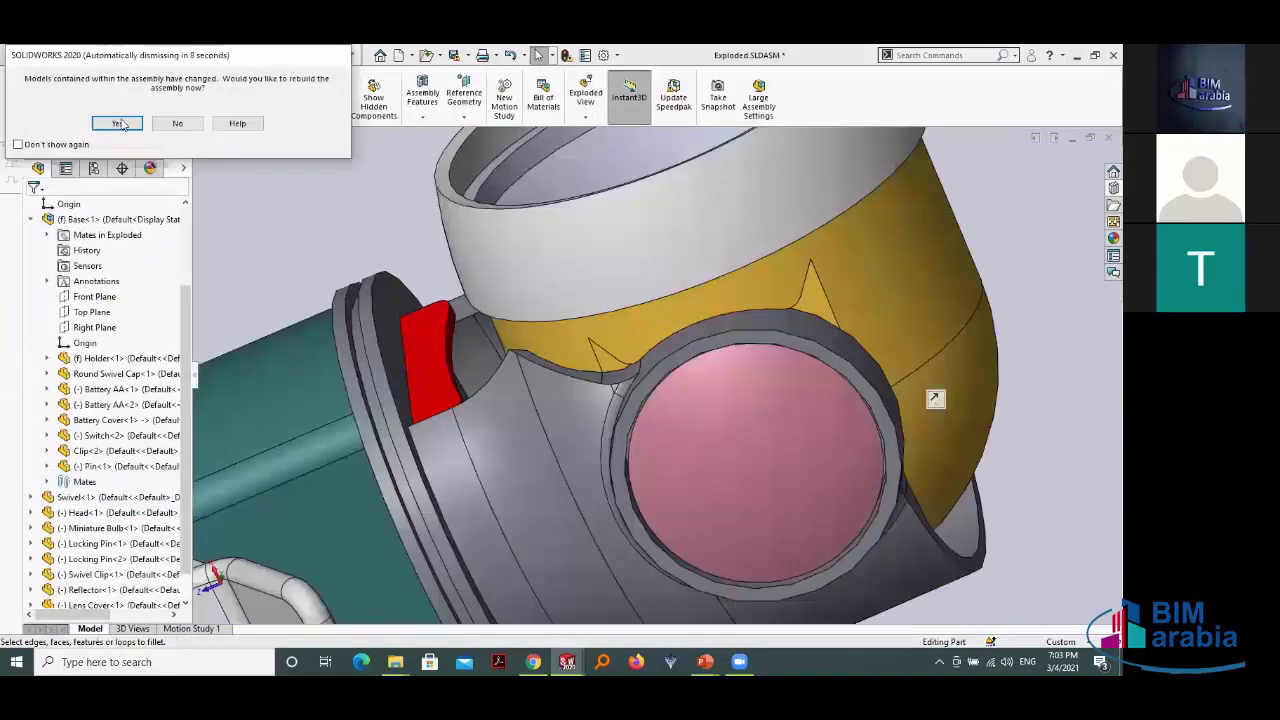
# Step: Rebuild Exploded.SLDASM with the filleted Head and orbit so the ring and lens face forward
pyautogui.press('Escape')
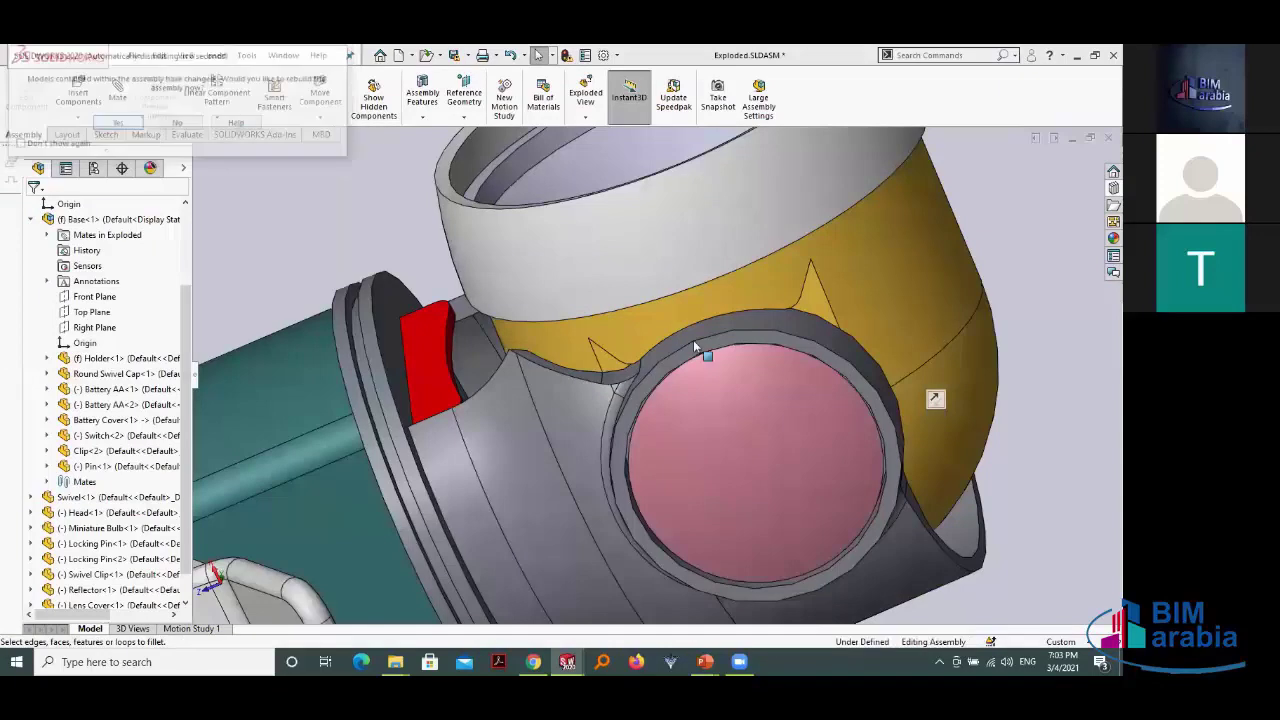
pyautogui.scroll(-2, 815, 293)
pyautogui.scroll(-2, 756, 321)
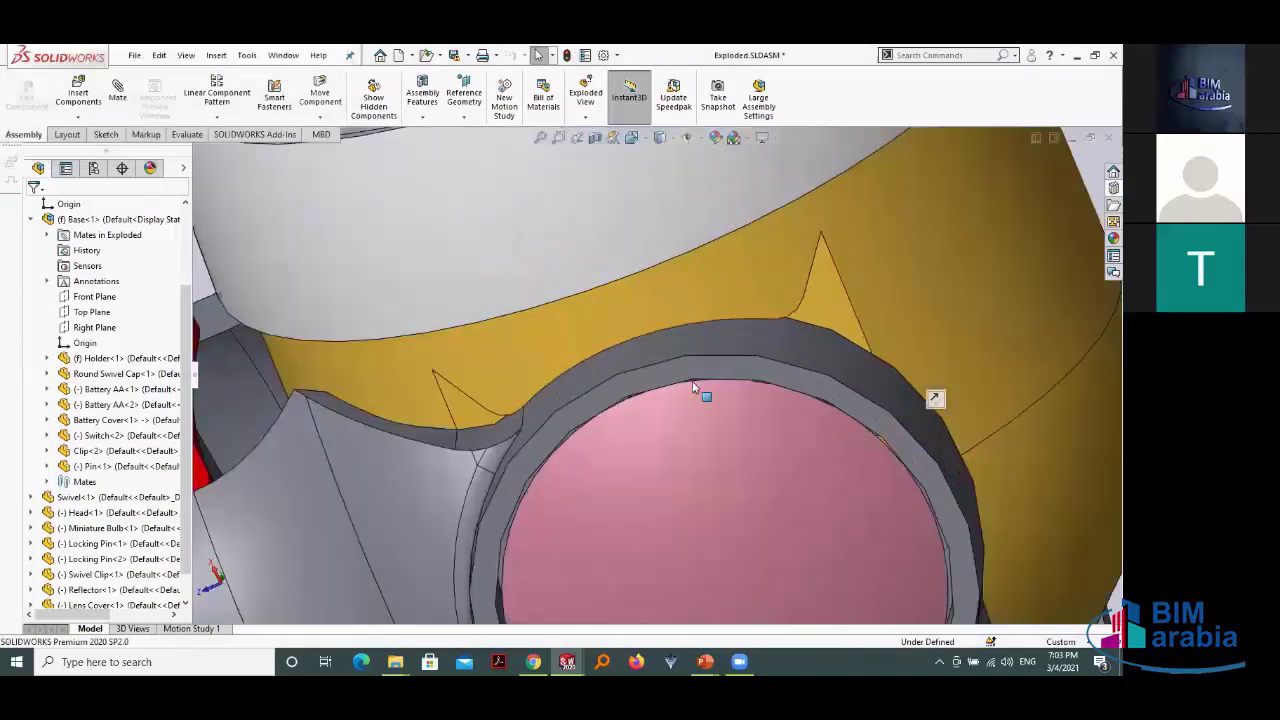
pyautogui.scroll(-2, 700, 390)
pyautogui.moveTo(683, 397)
pyautogui.mouseDown(button='middle')
pyautogui.moveTo(440, 450)
pyautogui.moveTo(513, 443)
pyautogui.moveTo(571, 418)
pyautogui.mouseUp(button='middle')
pyautogui.scroll(2, 571, 418)
pyautogui.scroll(2, 573, 417)
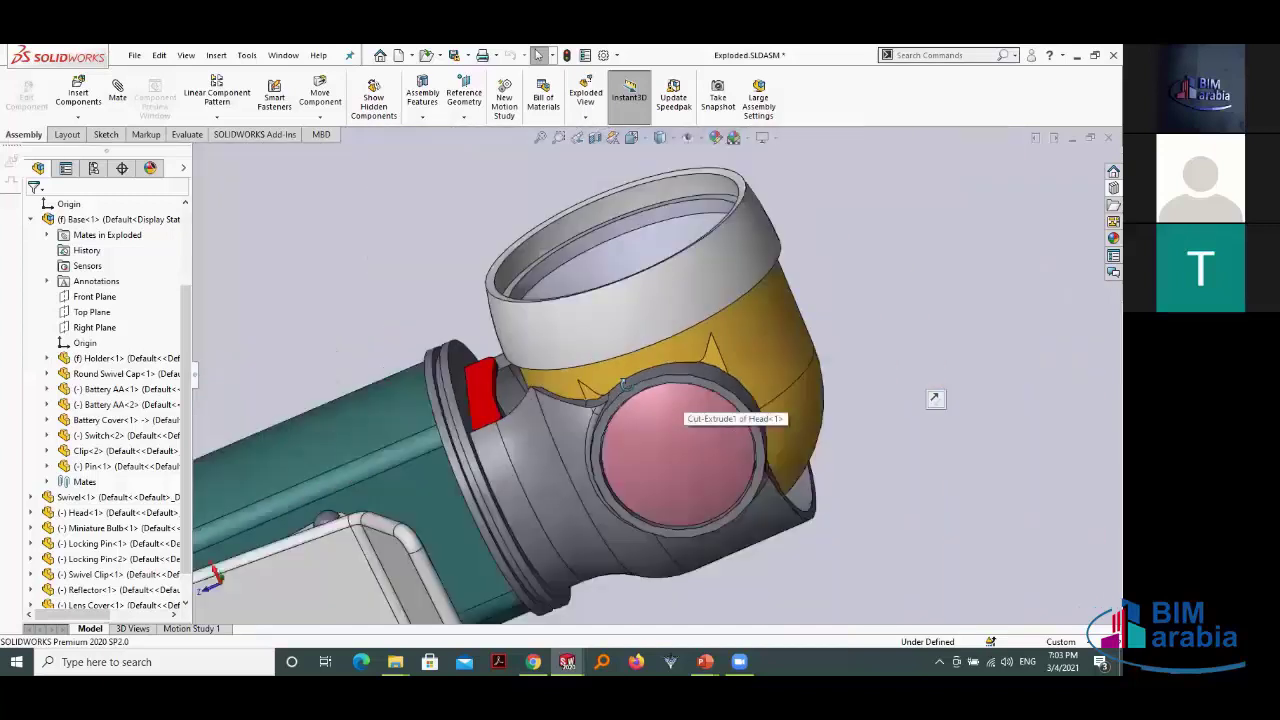
pyautogui.scroll(1, 575, 417)
pyautogui.scroll(1, 577, 416)
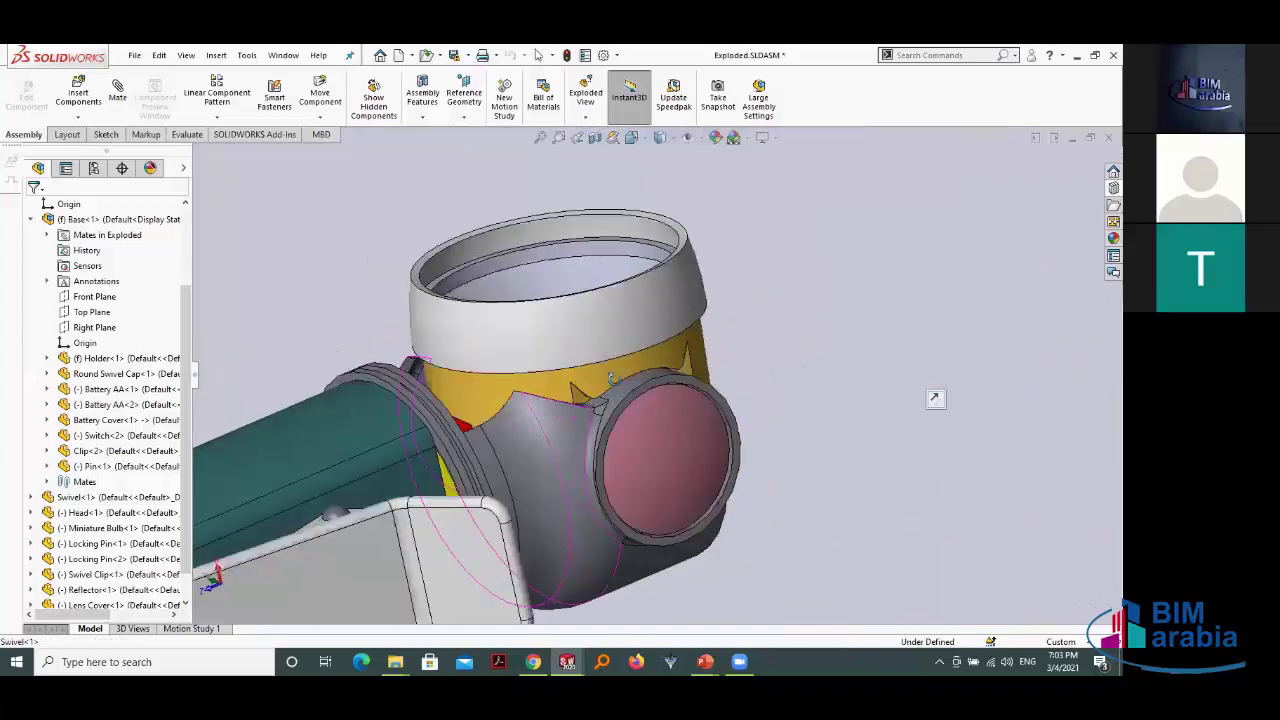
pyautogui.moveTo(578, 382); pyautogui.dragTo(574, 384, button='middle')
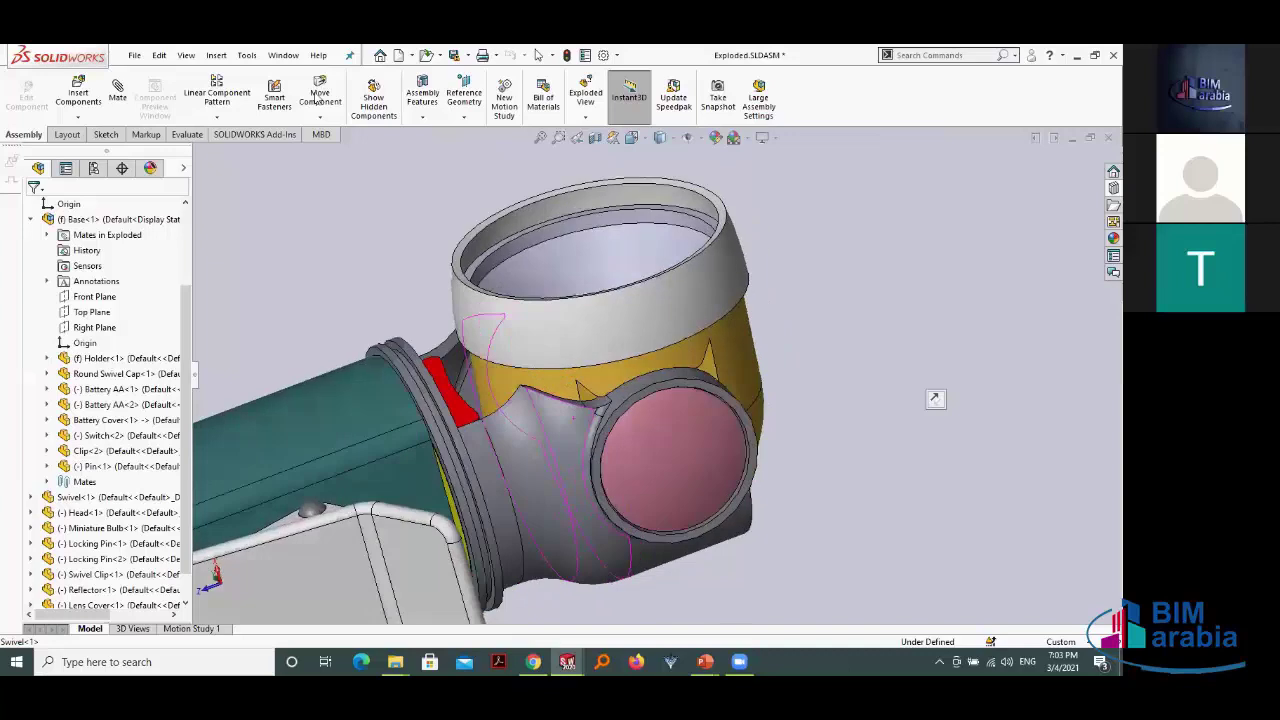
pyautogui.press('Left')
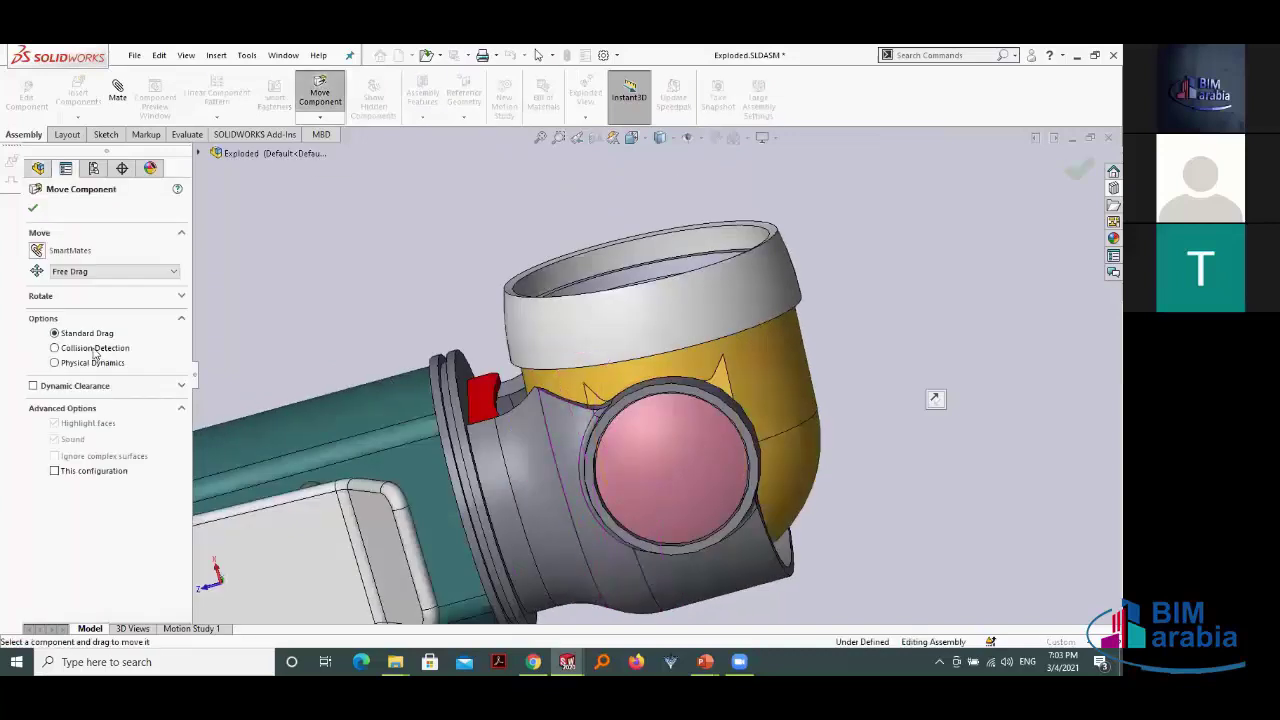
# Step: Drag Head<1> with Collision Detection on to test it against the Swivel
pyautogui.click(95, 348)
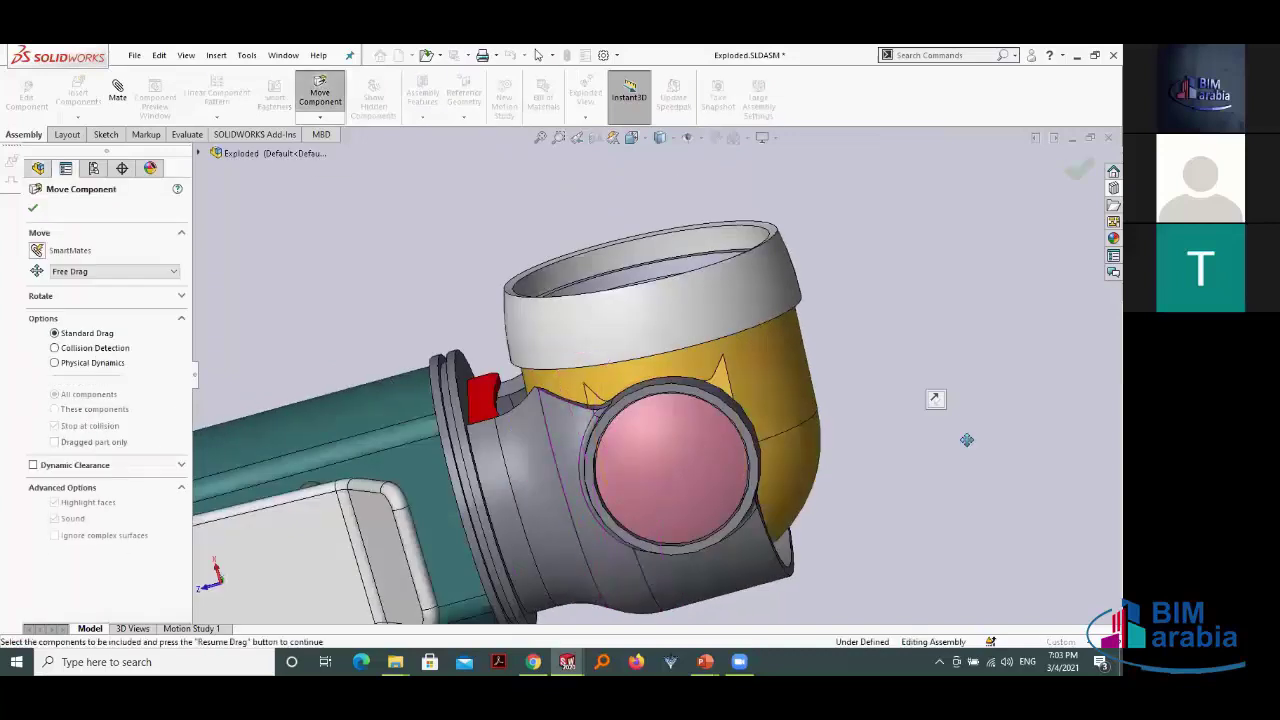
pyautogui.click(777, 360)
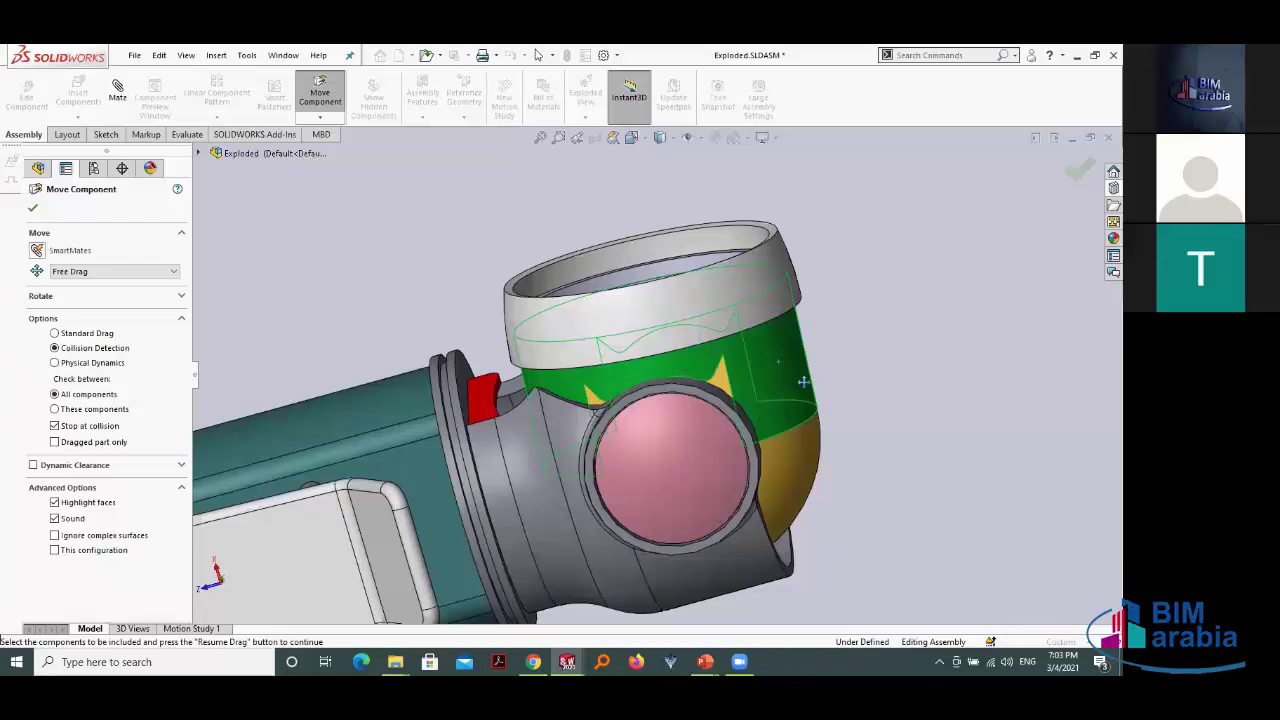
pyautogui.scroll(-2, 803, 382)
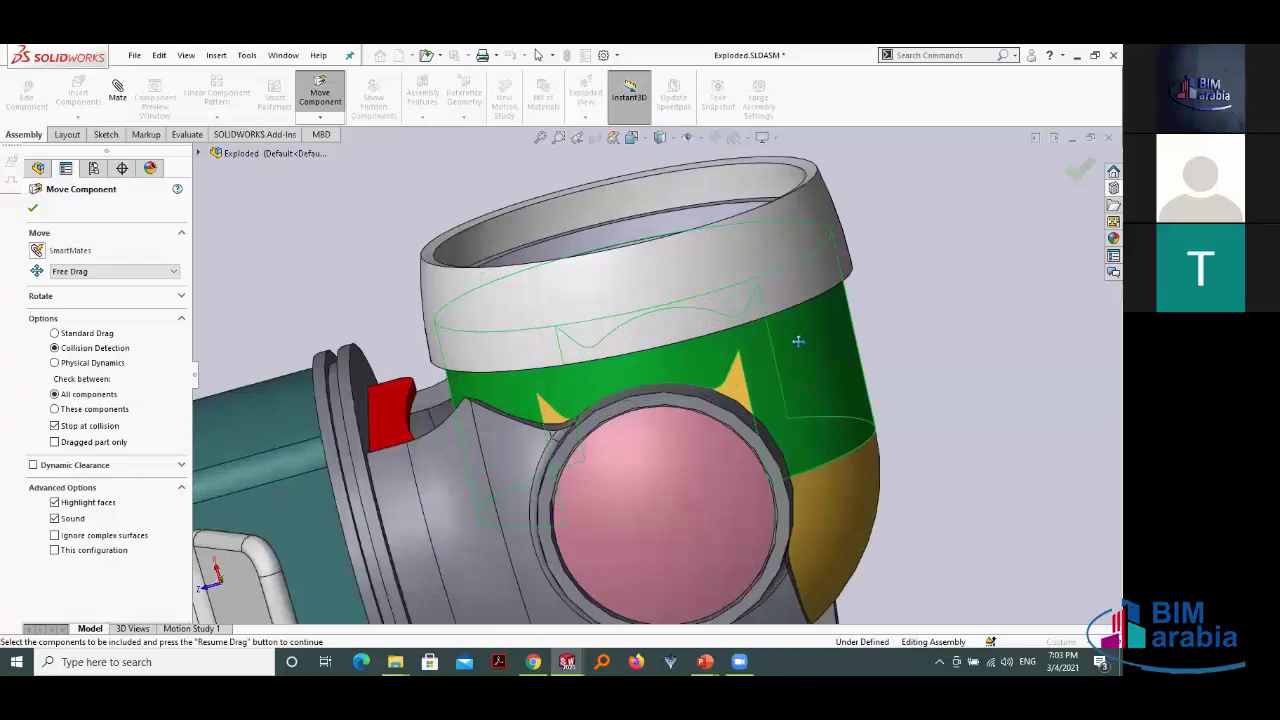
pyautogui.moveTo(798, 342); pyautogui.dragTo(797, 342)
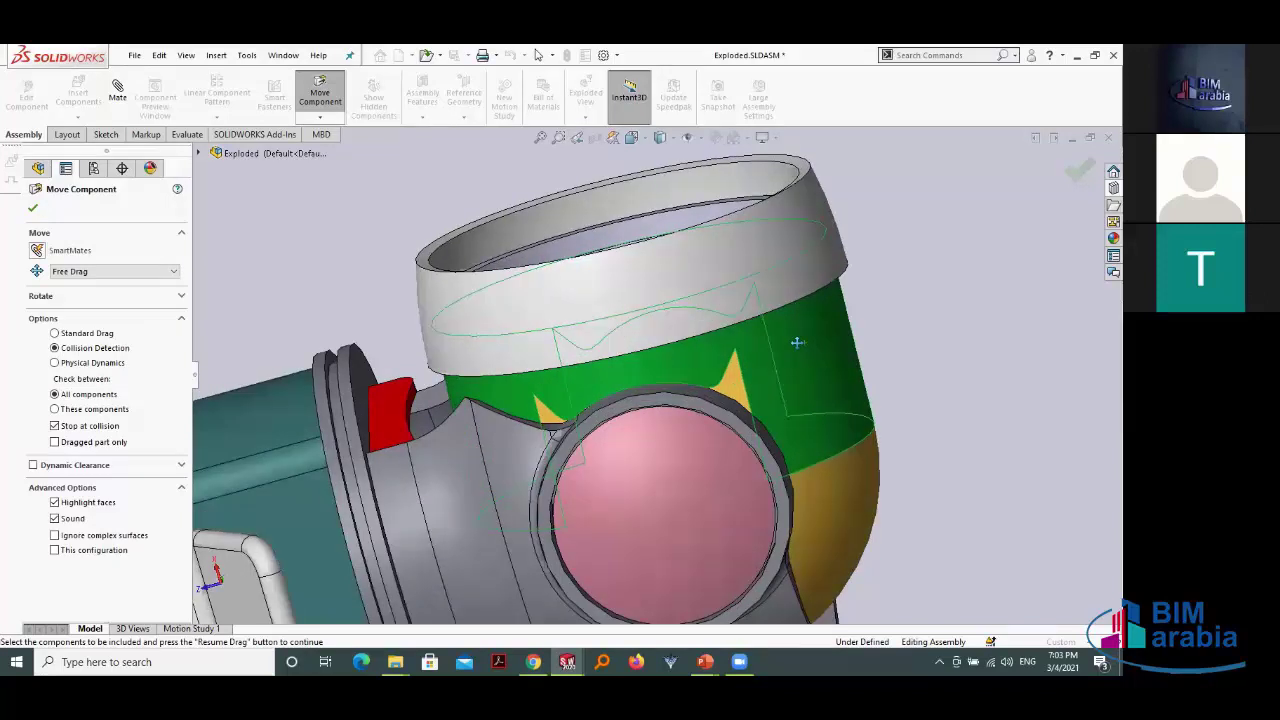
pyautogui.moveTo(788, 339); pyautogui.dragTo(778, 338)
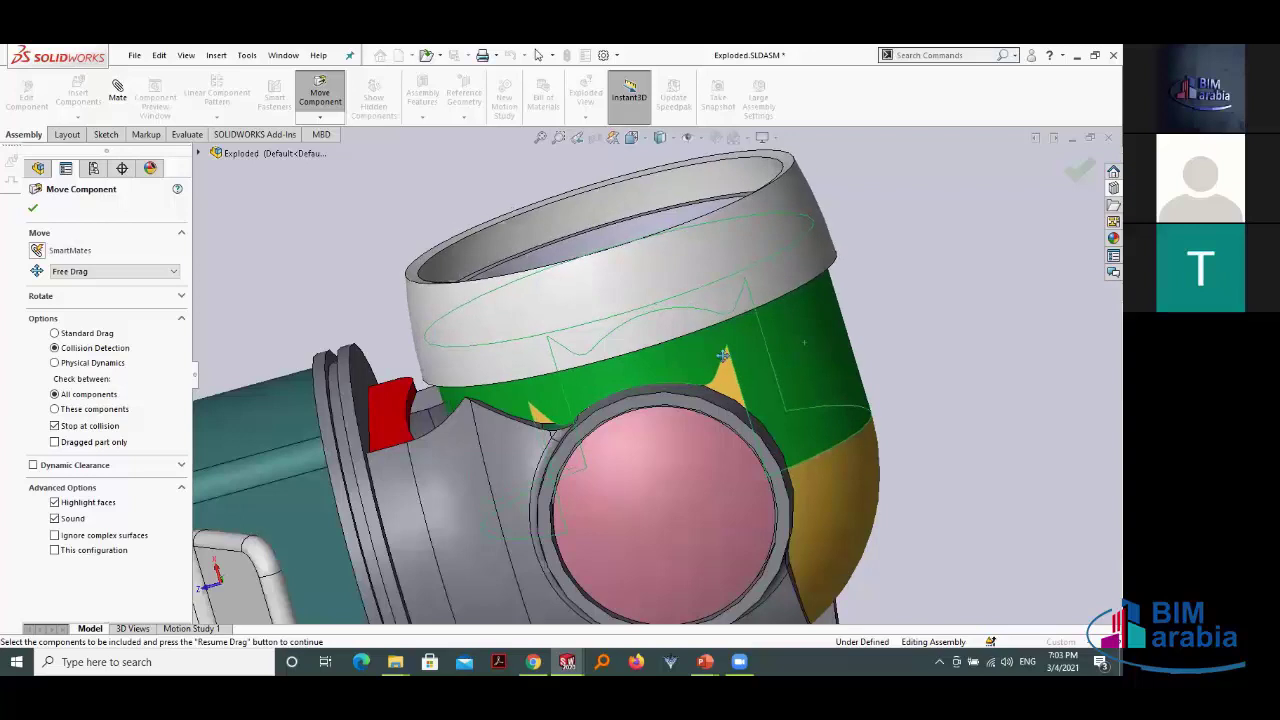
# Step: Zoom and orbit to inspect the filleted Head from the flashlight's open top
pyautogui.scroll(-1, 585, 418)
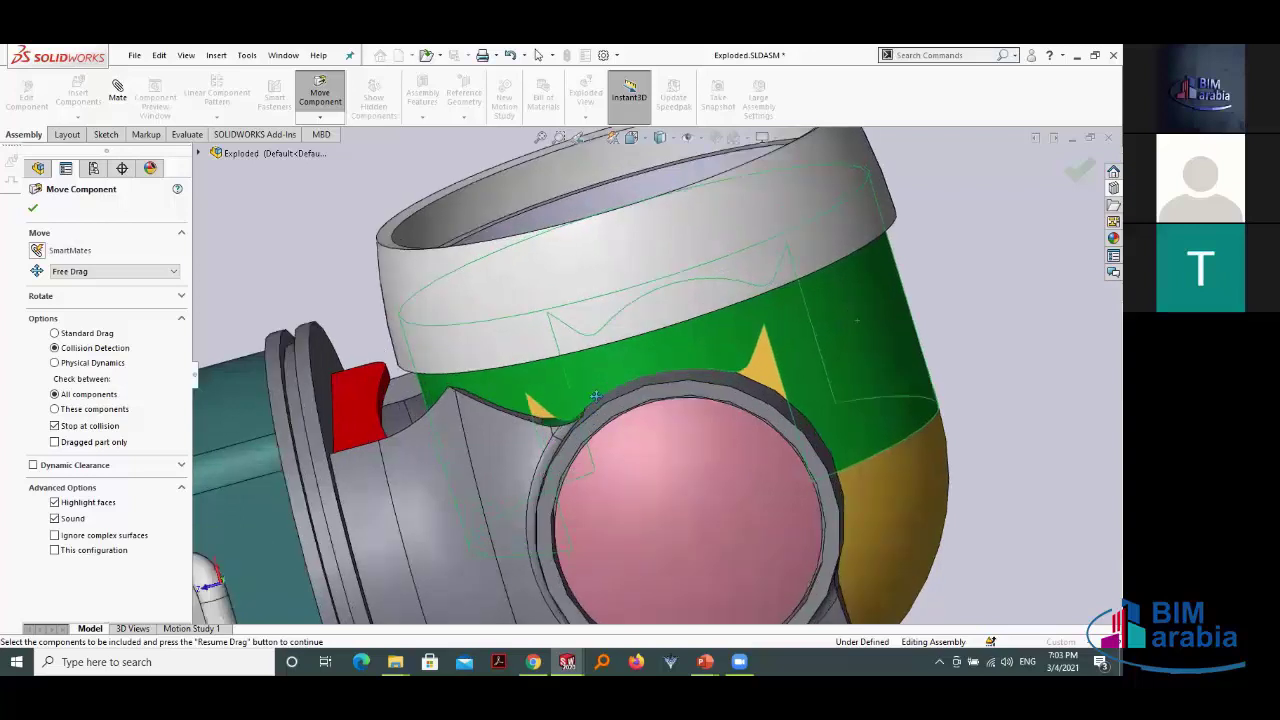
pyautogui.scroll(-1, 597, 396)
pyautogui.scroll(-1, 633, 367)
pyautogui.scroll(-1, 598, 388)
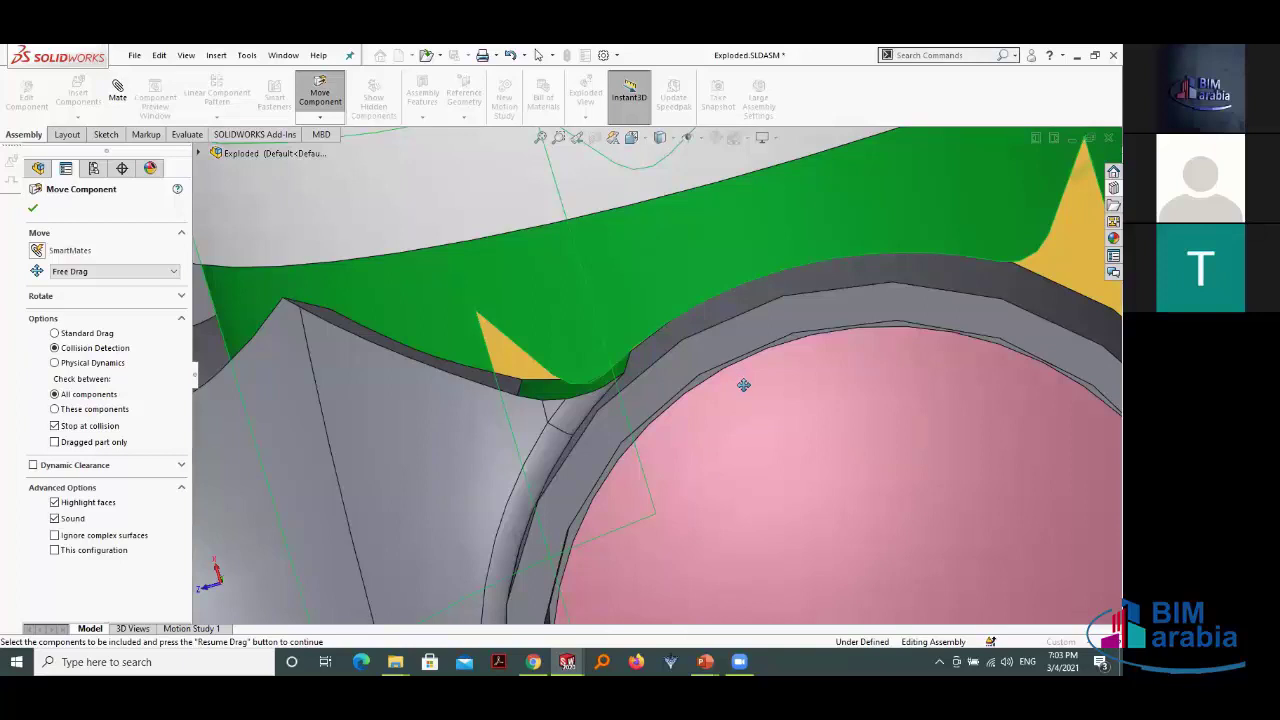
pyautogui.scroll(1, 700, 400)
pyautogui.scroll(1, 680, 393)
pyautogui.scroll(2, 431, 333)
pyautogui.scroll(1, 467, 312)
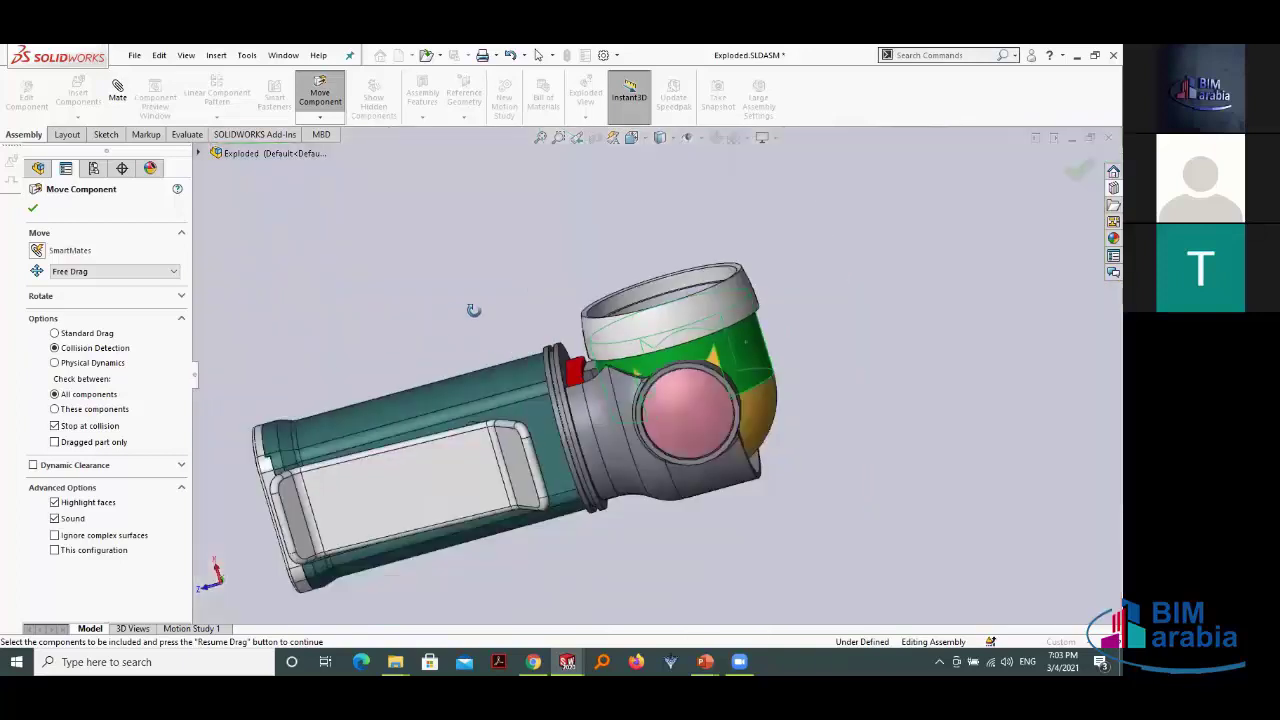
pyautogui.moveTo(473, 310)
pyautogui.mouseDown(button='middle')
pyautogui.moveTo(440, 420)
pyautogui.moveTo(410, 460)
pyautogui.moveTo(390, 410)
pyautogui.moveTo(391, 343)
pyautogui.moveTo(414, 360)
pyautogui.moveTo(423, 403)
pyautogui.moveTo(406, 421)
pyautogui.moveTo(386, 383)
pyautogui.moveTo(400, 391)
pyautogui.moveTo(403, 429)
pyautogui.moveTo(457, 400)
pyautogui.mouseUp(button='middle')
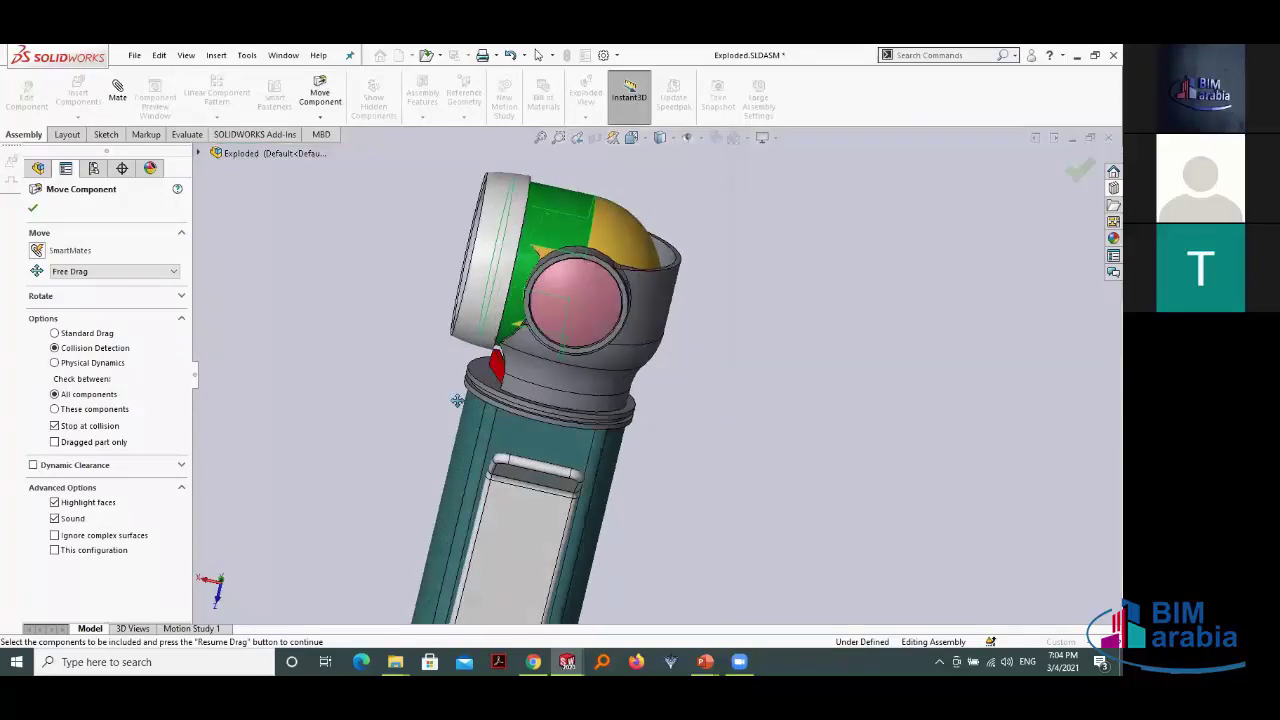
pyautogui.scroll(-1, 531, 338)
pyautogui.scroll(-1, 533, 335)
pyautogui.scroll(-2, 530, 340)
pyautogui.scroll(-2, 539, 349)
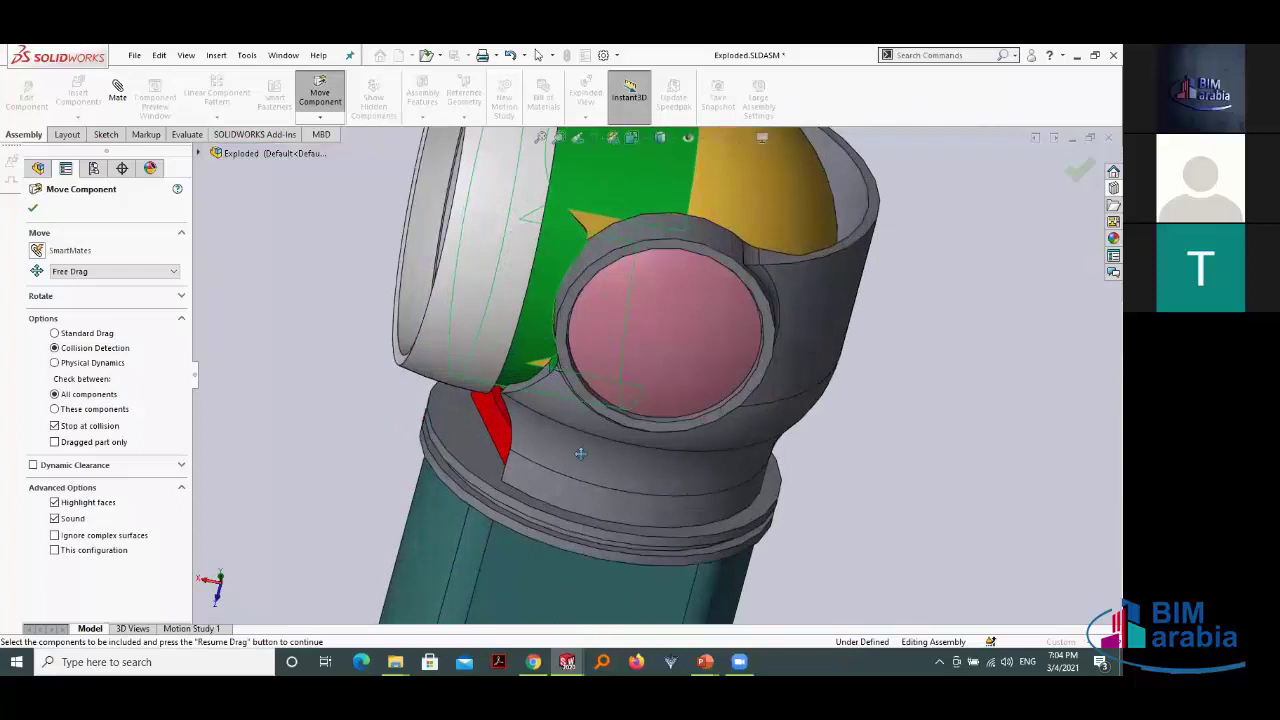
pyautogui.scroll(-1, 580, 453)
pyautogui.scroll(-1, 582, 352)
pyautogui.scroll(-2, 582, 352)
pyautogui.scroll(-2, 582, 353)
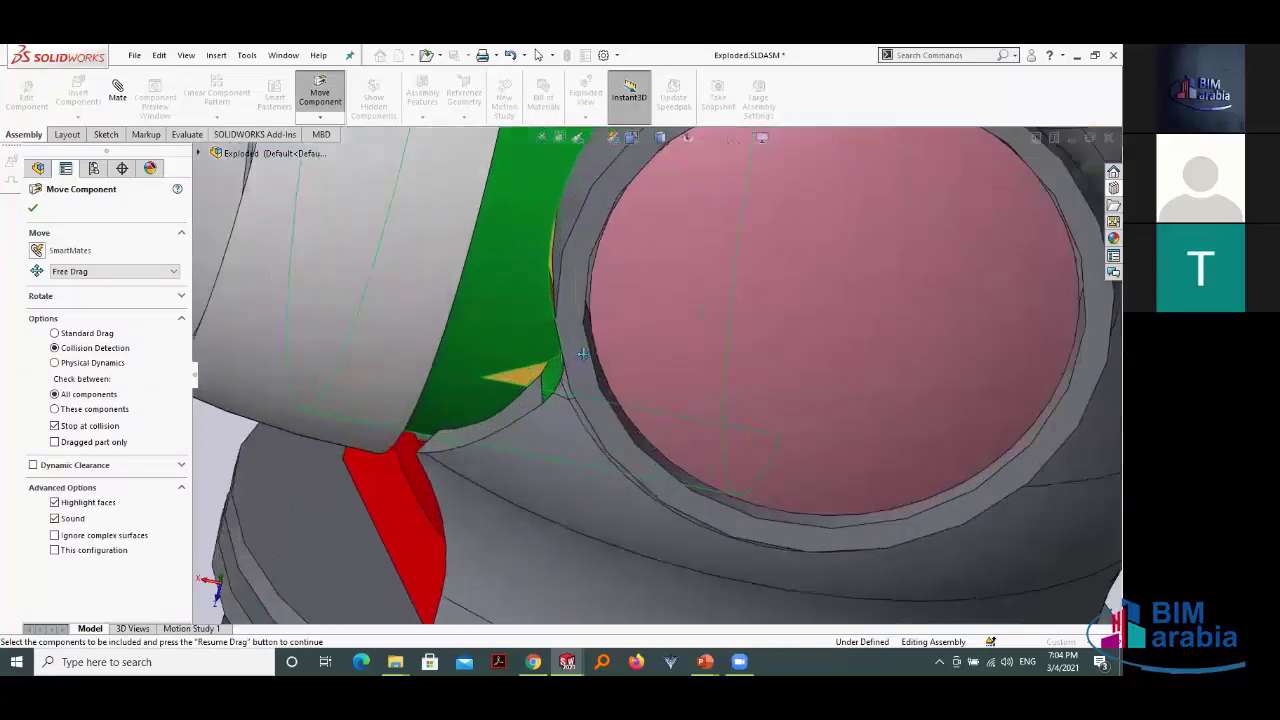
pyautogui.scroll(-2, 582, 353)
pyautogui.scroll(1, 577, 391)
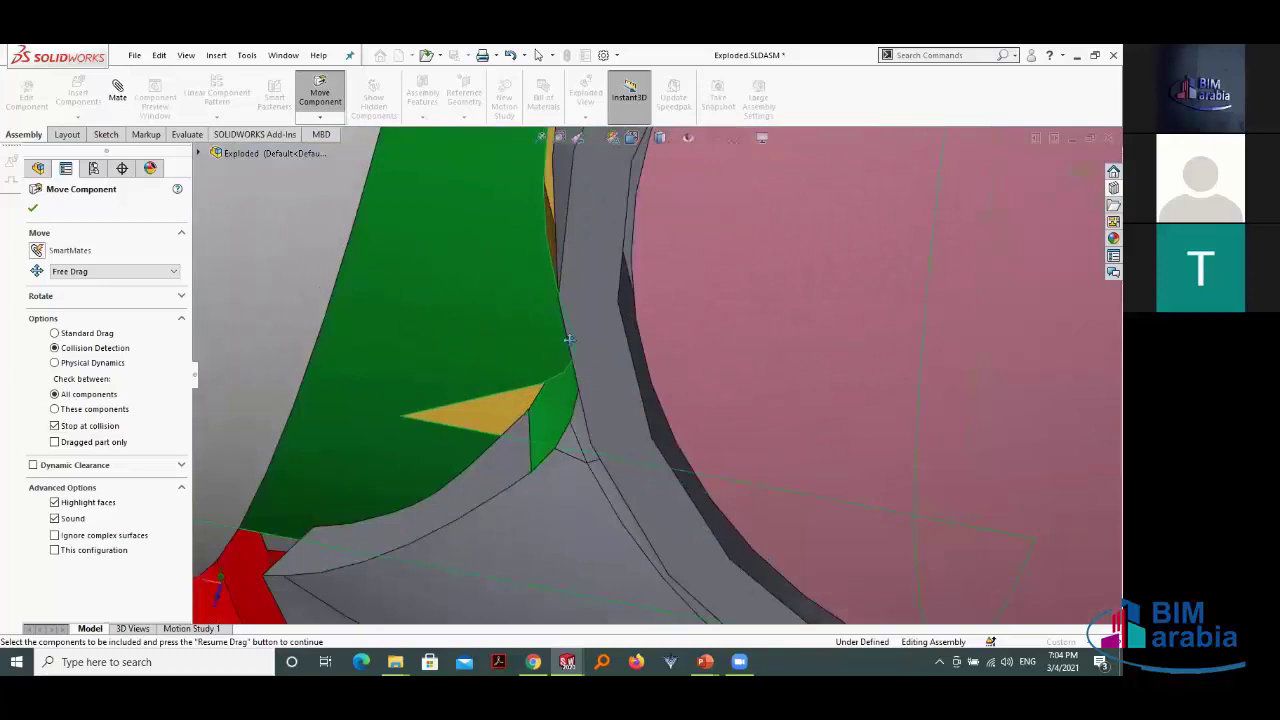
pyautogui.scroll(1, 506, 286)
pyautogui.scroll(1, 534, 337)
pyautogui.scroll(1, 534, 337)
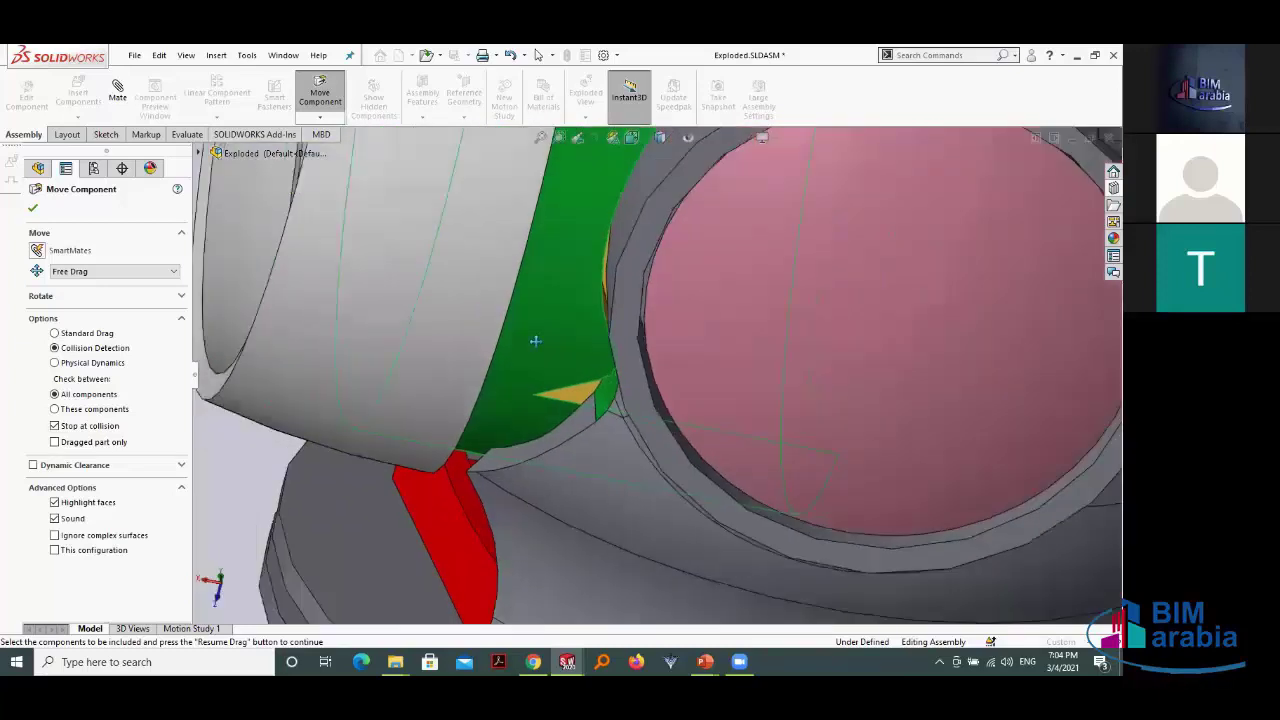
pyautogui.scroll(1, 536, 342)
pyautogui.scroll(1, 536, 342)
pyautogui.scroll(1, 535, 338)
pyautogui.scroll(1, 535, 338)
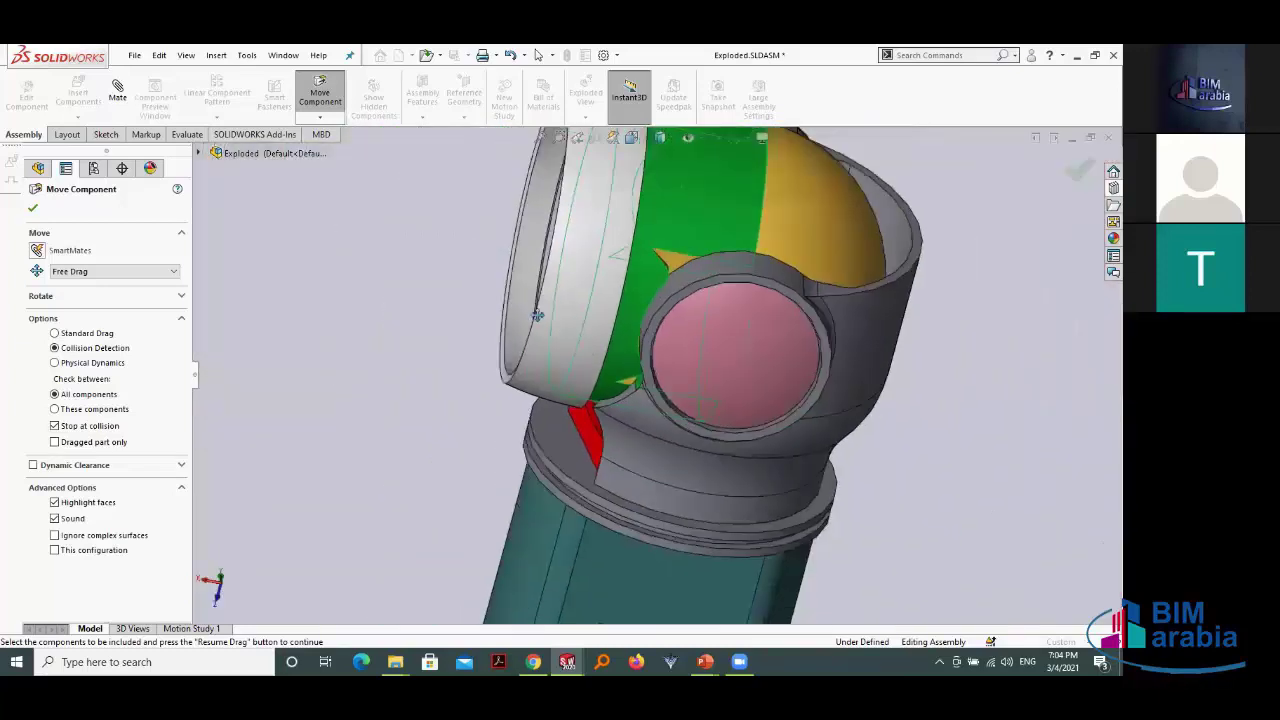
pyautogui.scroll(2, 537, 350)
# Step: View the lens face-on, reorient the assembly, and close Move Component
pyautogui.moveTo(526, 383)
pyautogui.mouseDown(button='middle')
pyautogui.moveTo(522, 342)
pyautogui.moveTo(627, 292)
pyautogui.moveTo(537, 246)
pyautogui.moveTo(464, 302)
pyautogui.moveTo(497, 338)
pyautogui.moveTo(141, 245)
pyautogui.moveTo(543, 297)
pyautogui.mouseUp(button='middle')
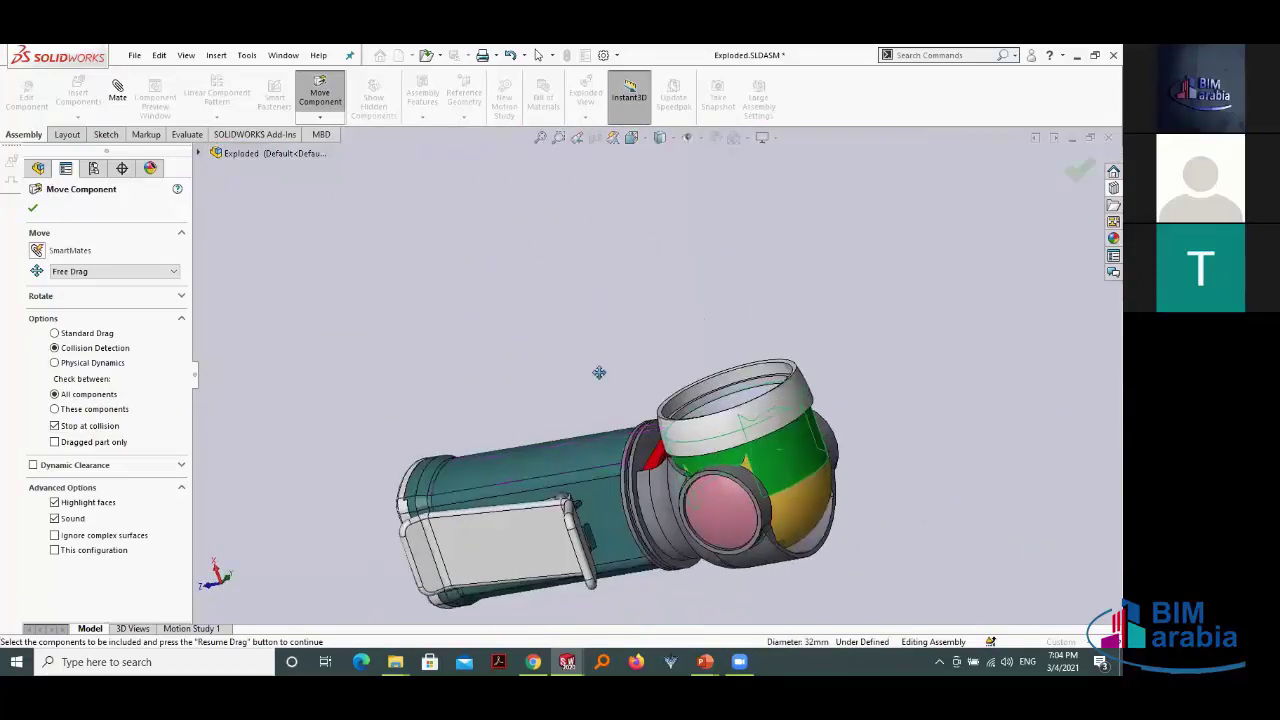
pyautogui.scroll(1, 629, 388)
pyautogui.scroll(1, 629, 388)
pyautogui.scroll(1, 629, 388)
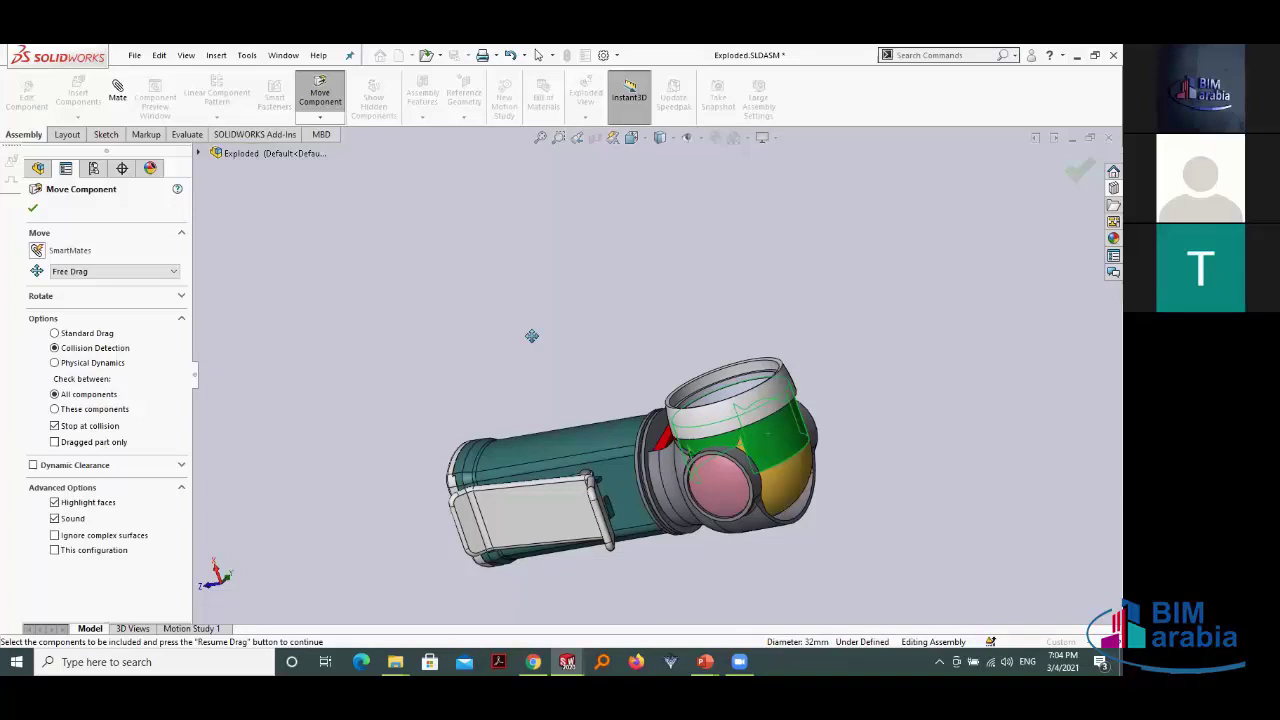
pyautogui.moveTo(529, 357)
pyautogui.mouseDown(button='middle')
pyautogui.moveTo(384, 453)
pyautogui.moveTo(438, 247)
pyautogui.moveTo(425, 255)
pyautogui.mouseUp(button='middle')
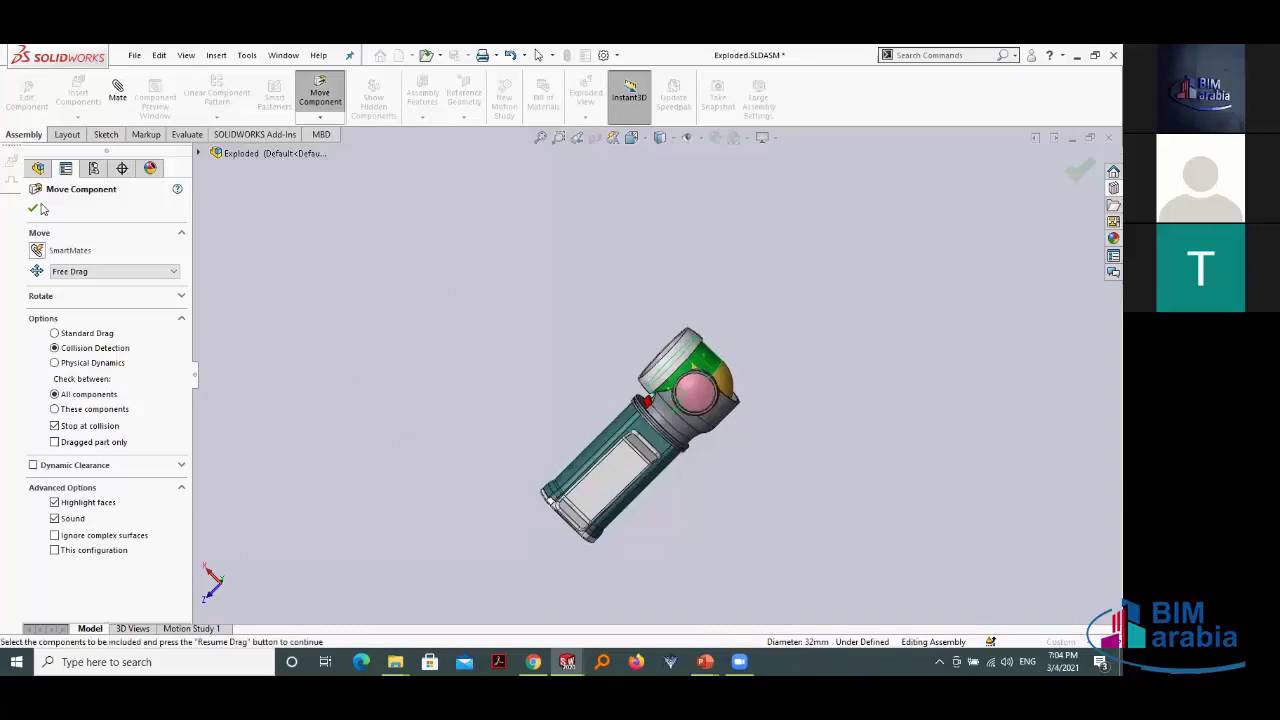
pyautogui.click(36, 209)
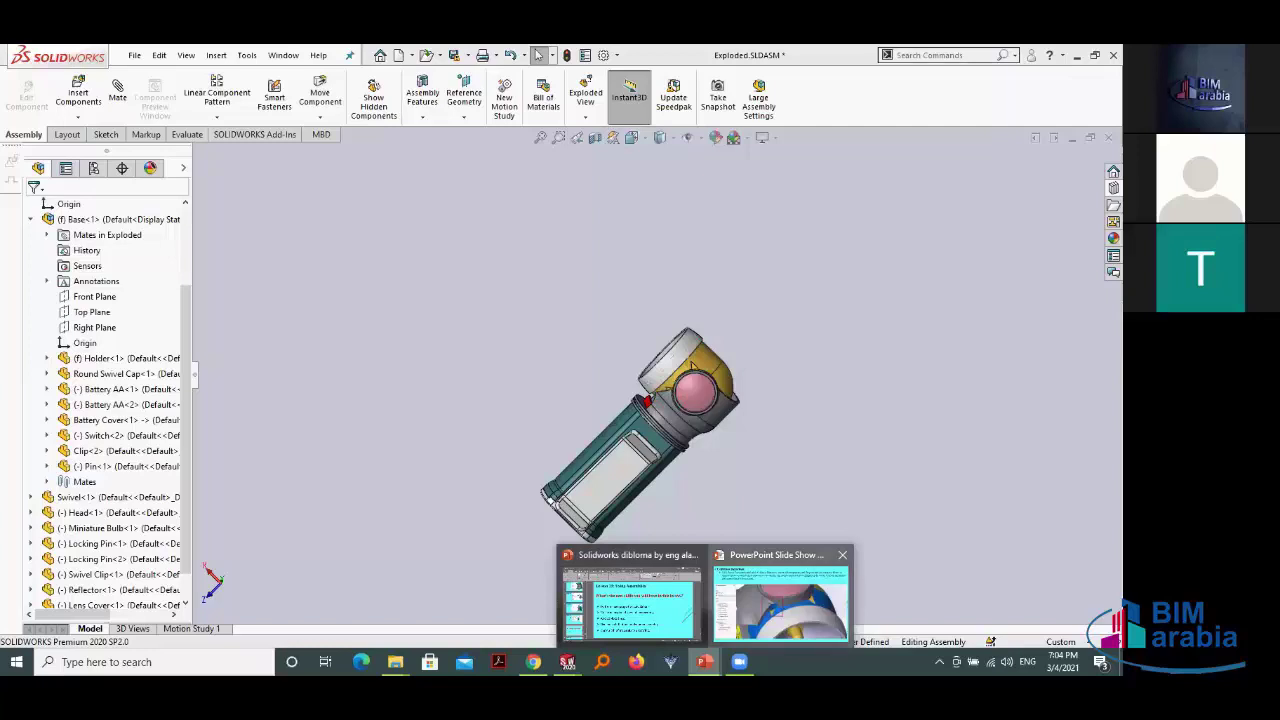
# Step: Return to the PowerPoint slide show and advance two slides to the closing 'Thank you' slide
pyautogui.click(780, 600)
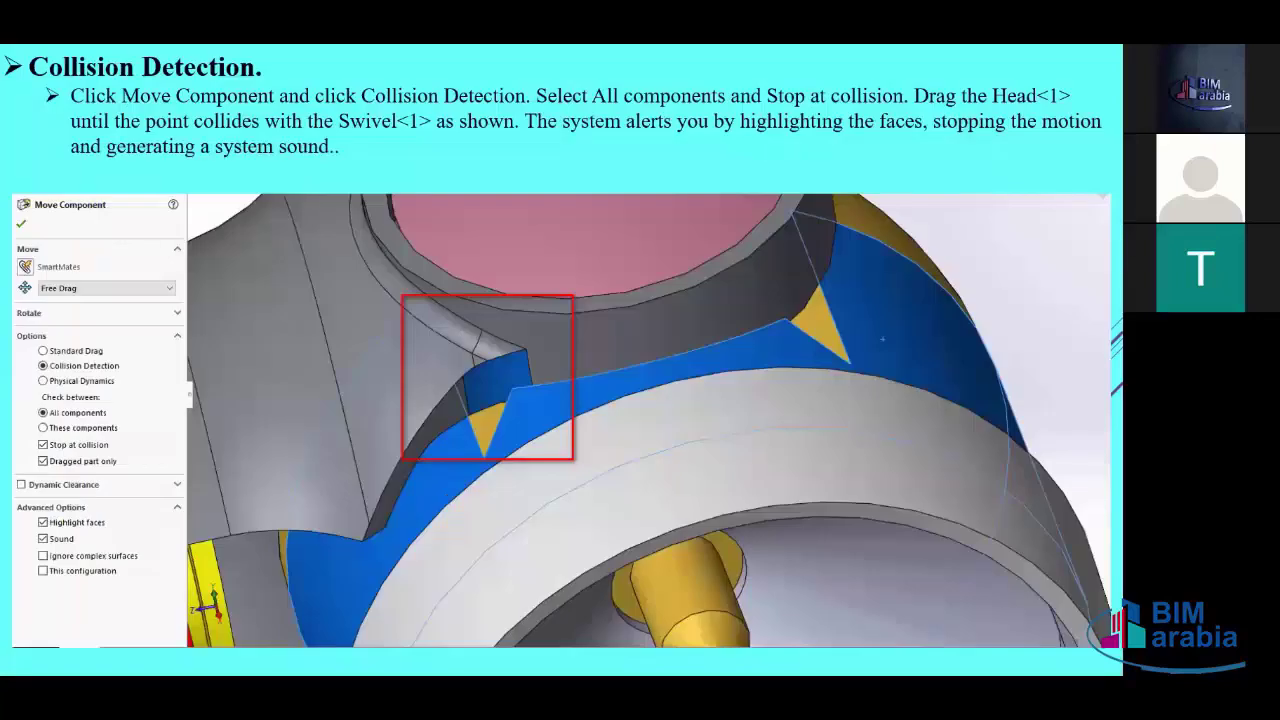
pyautogui.press('Right')
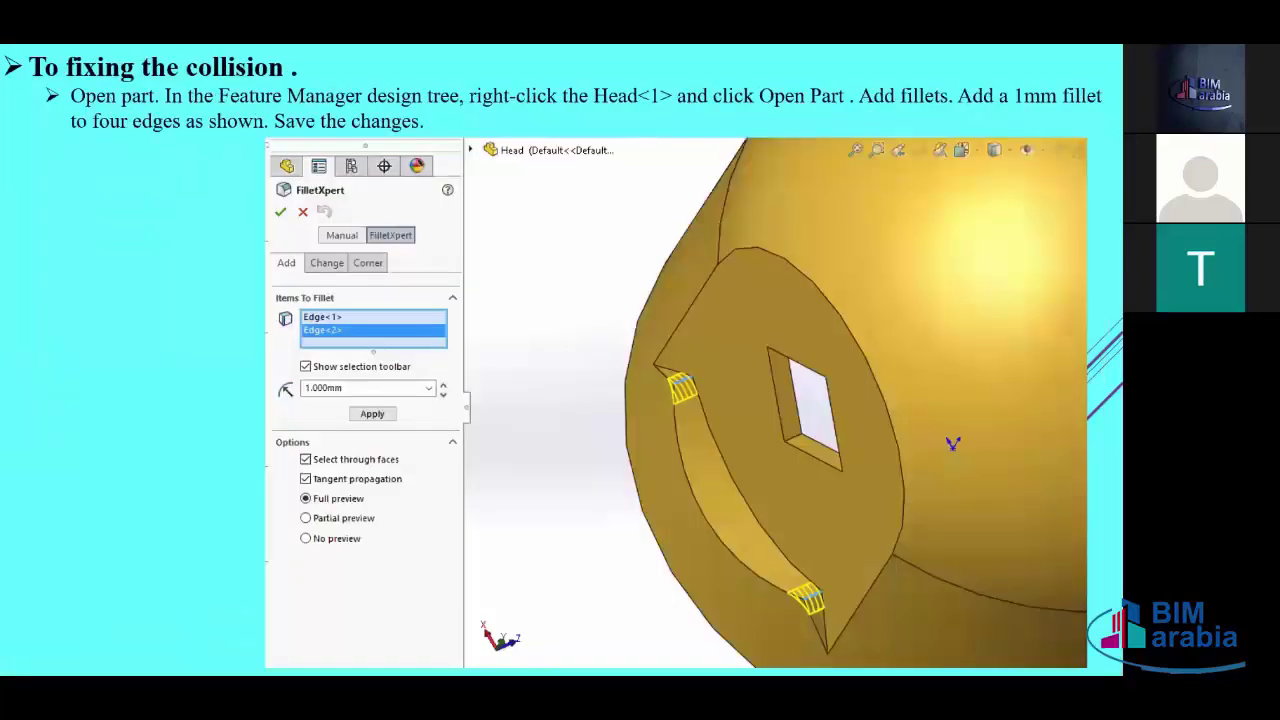
pyautogui.press('Right')
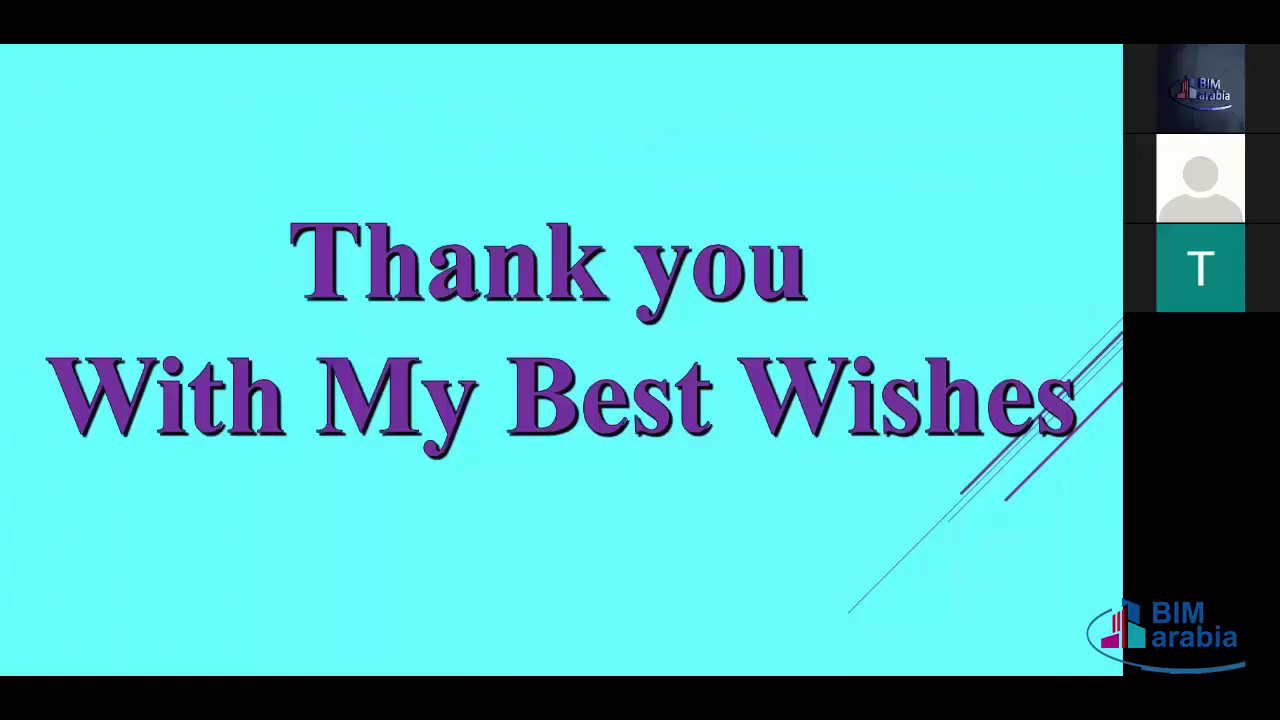